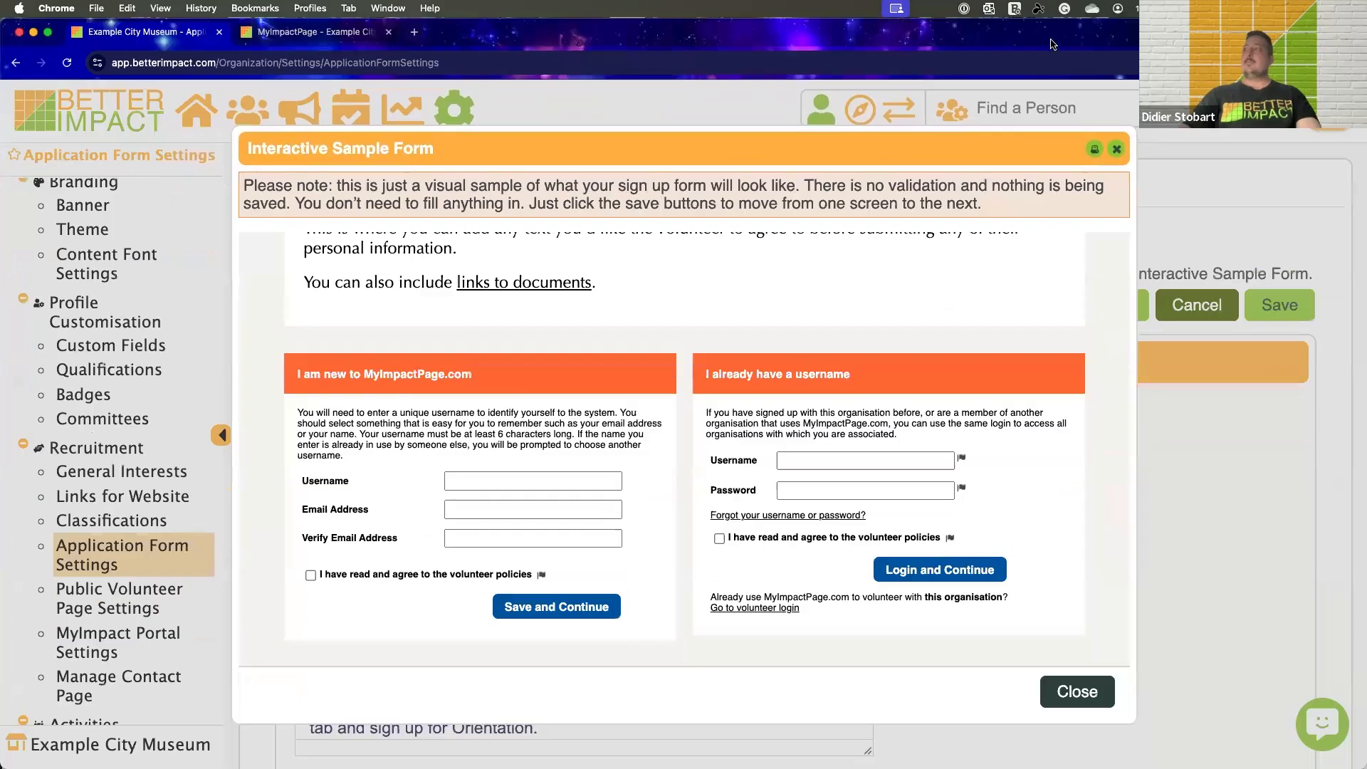
Switch to the Example City Museum public volunteer page and review its welcome content, current volunteer opportunities and activity lists
click(345, 86)
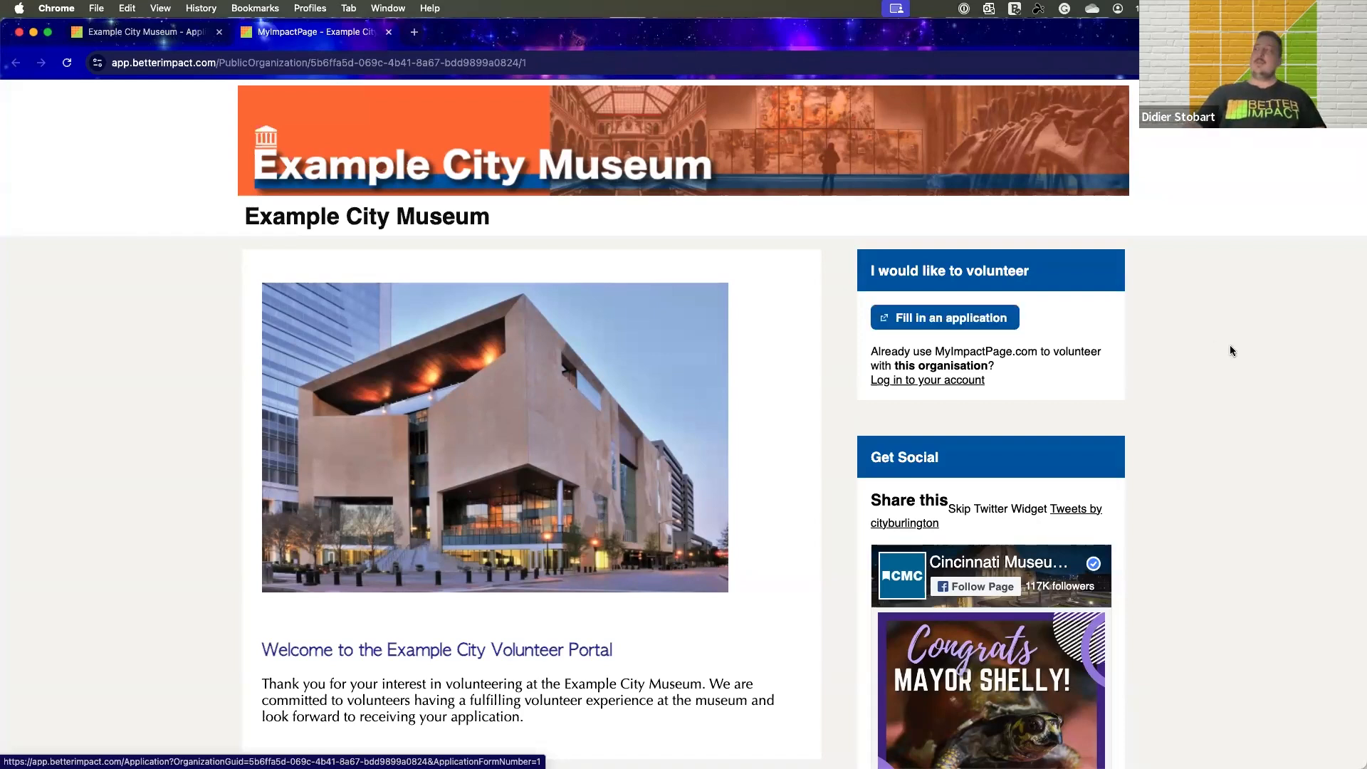
scroll(1229, 344, up, 1)
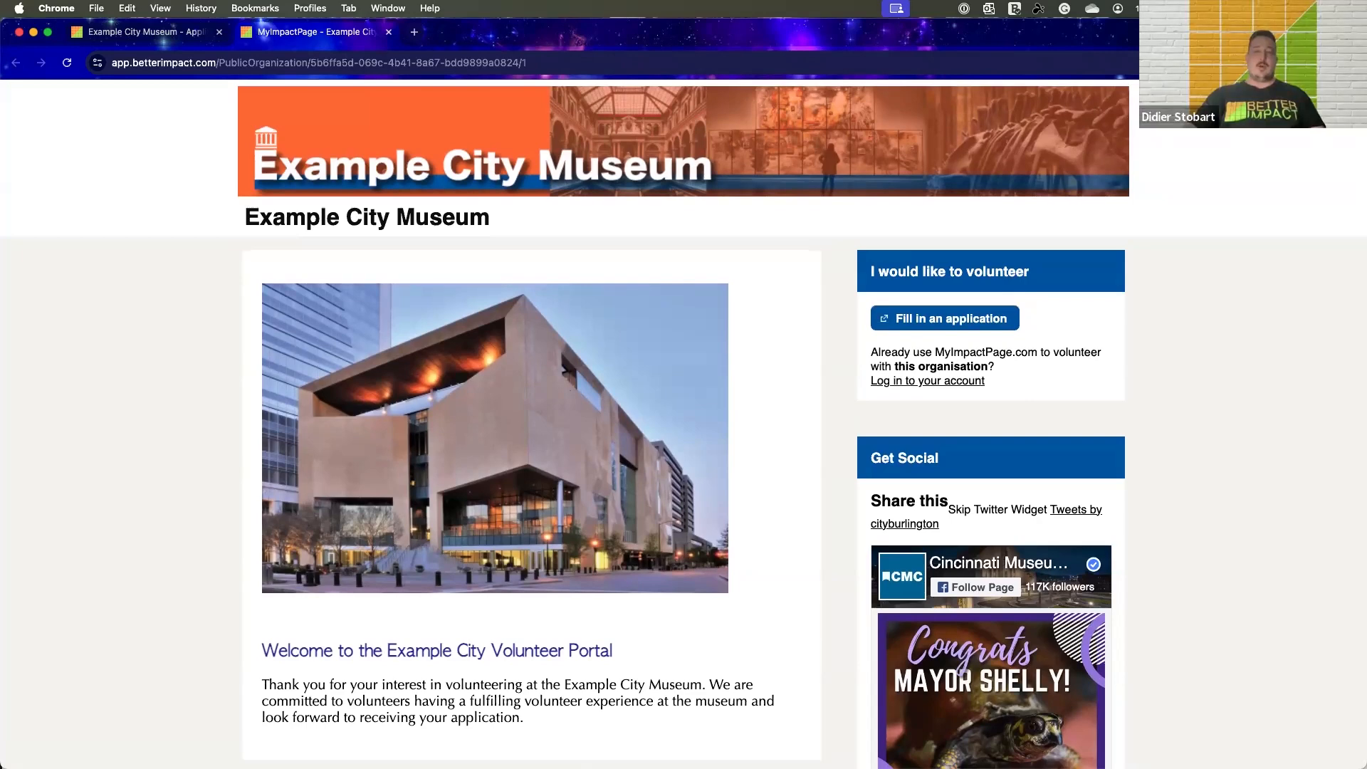
scroll(1114, 451, down, 1)
scroll(1190, 458, up, 1)
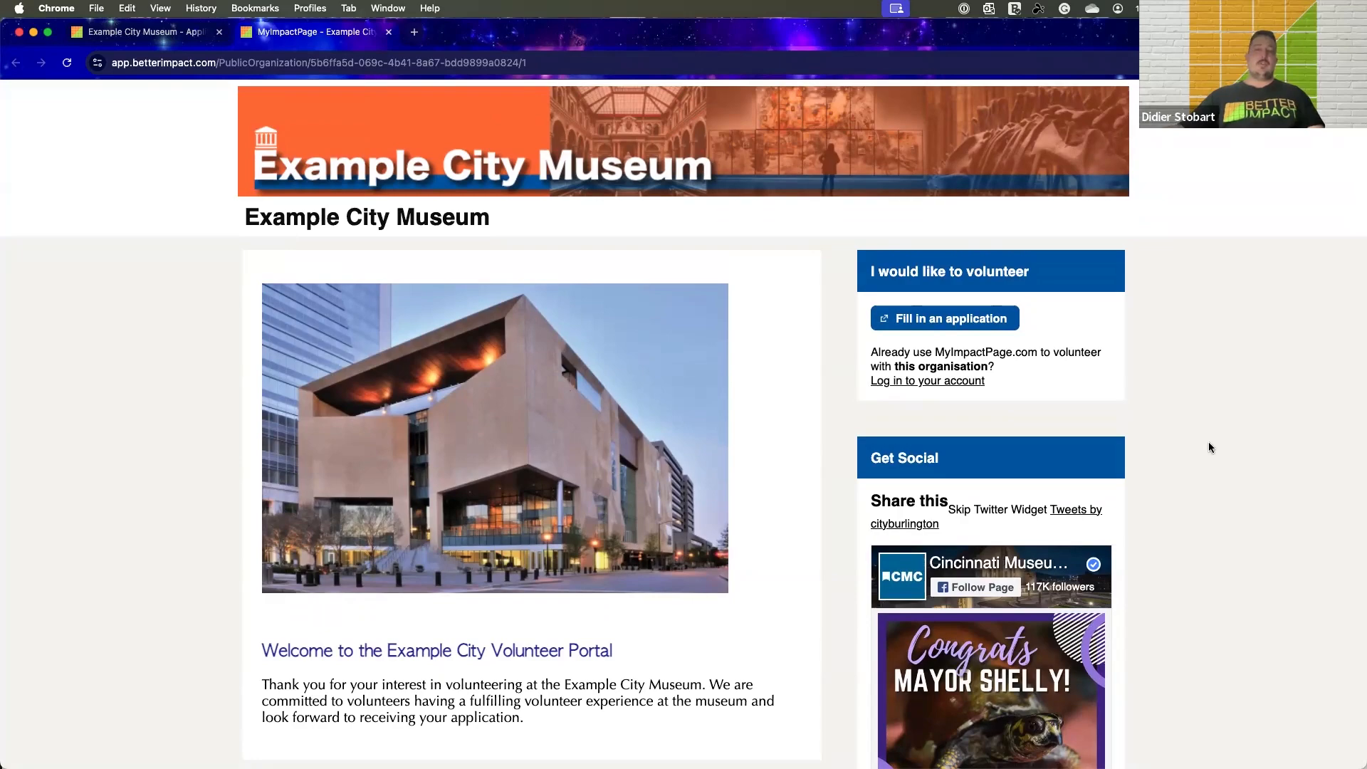
scroll(1186, 428, down, 2)
scroll(1187, 428, down, 10)
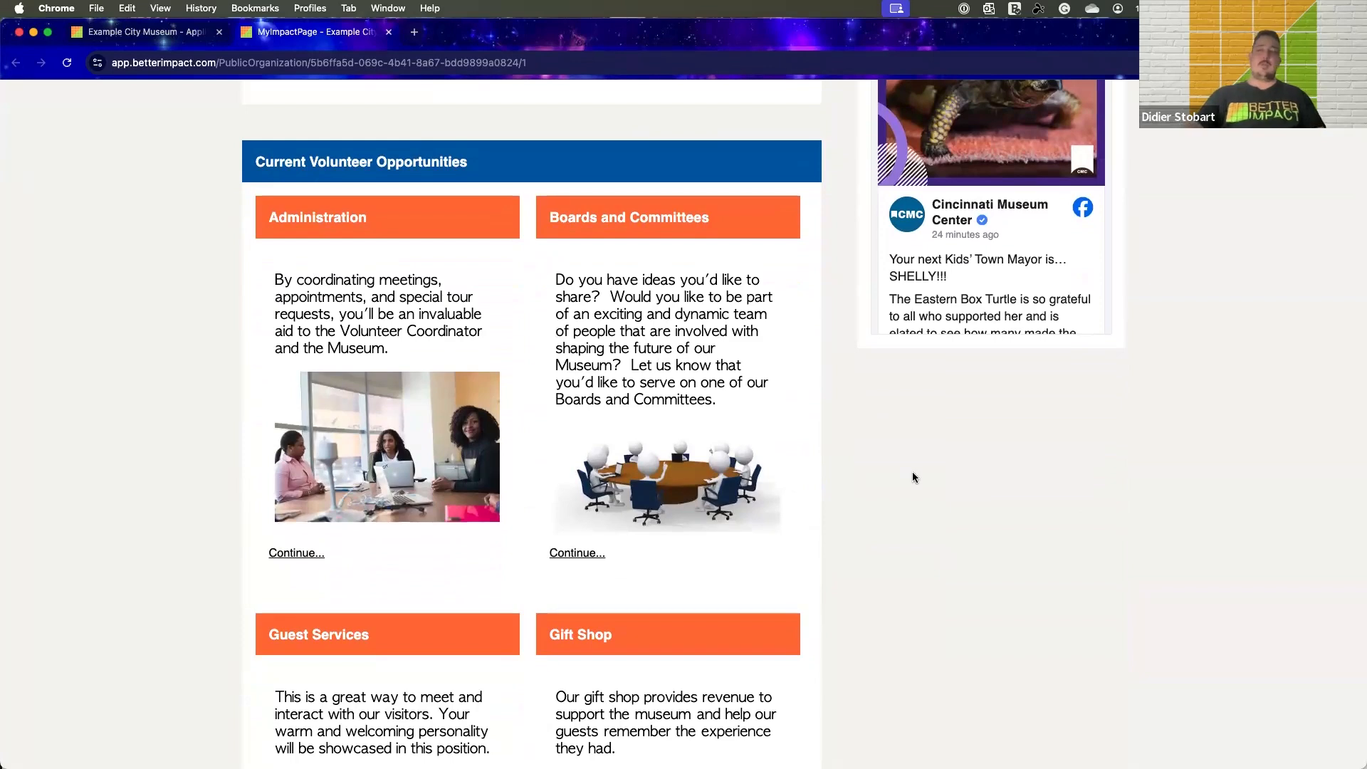
scroll(664, 441, down, 3)
scroll(844, 470, down, 5)
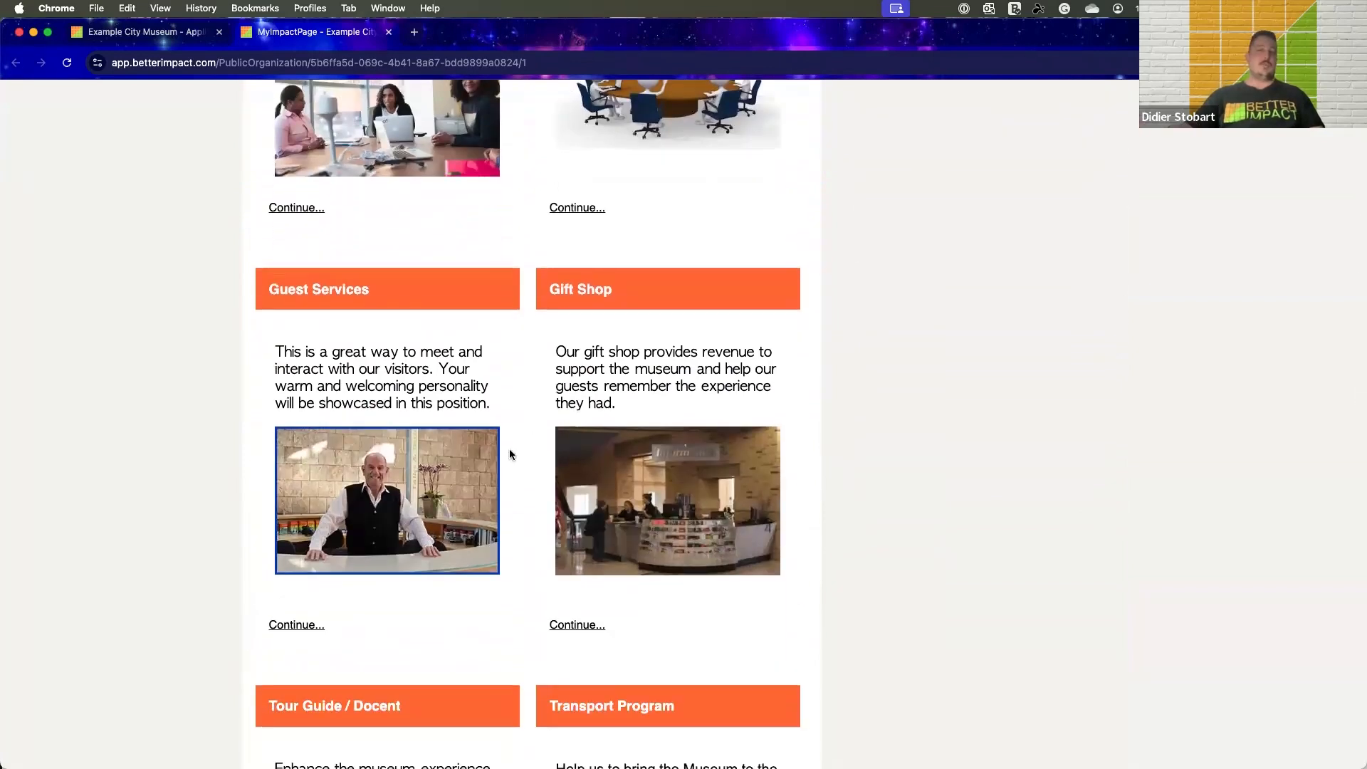
scroll(861, 384, down, 2)
scroll(861, 387, down, 10)
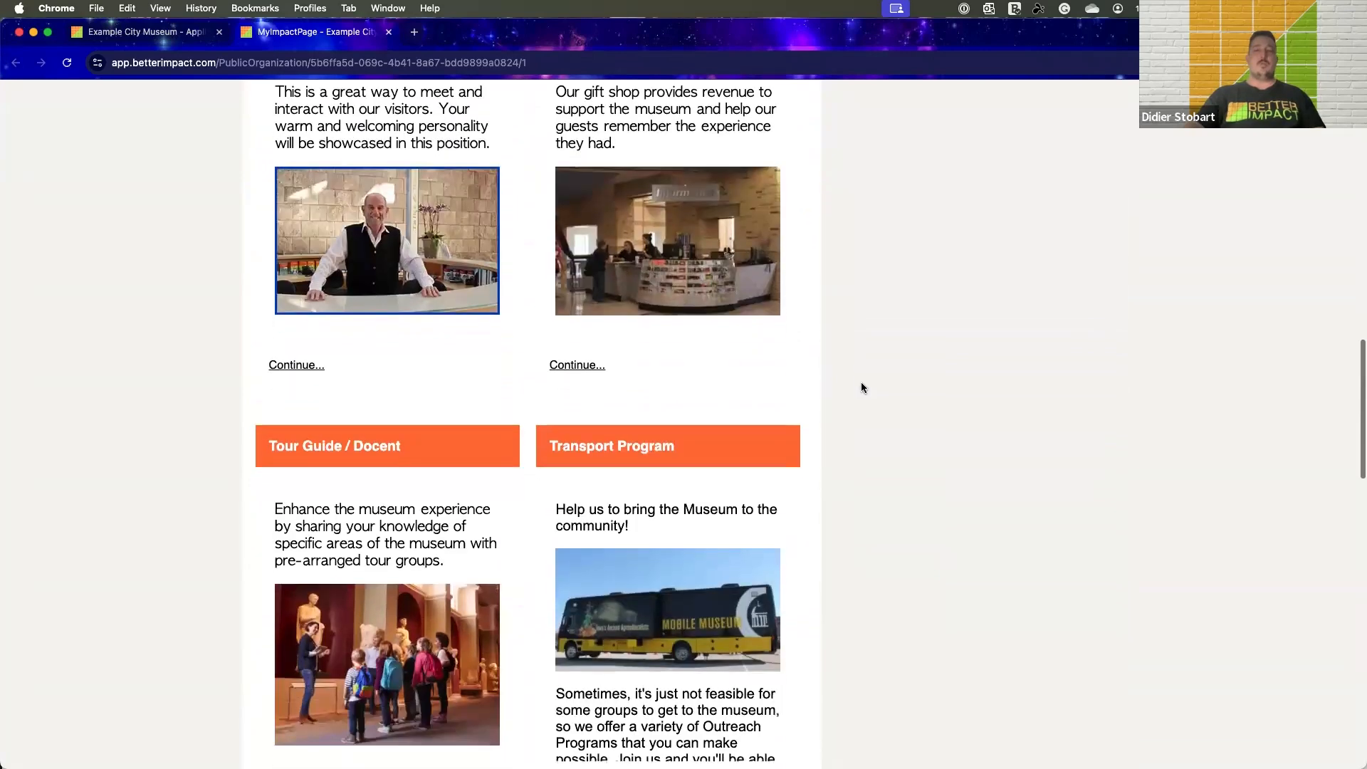
scroll(862, 386, down, 3)
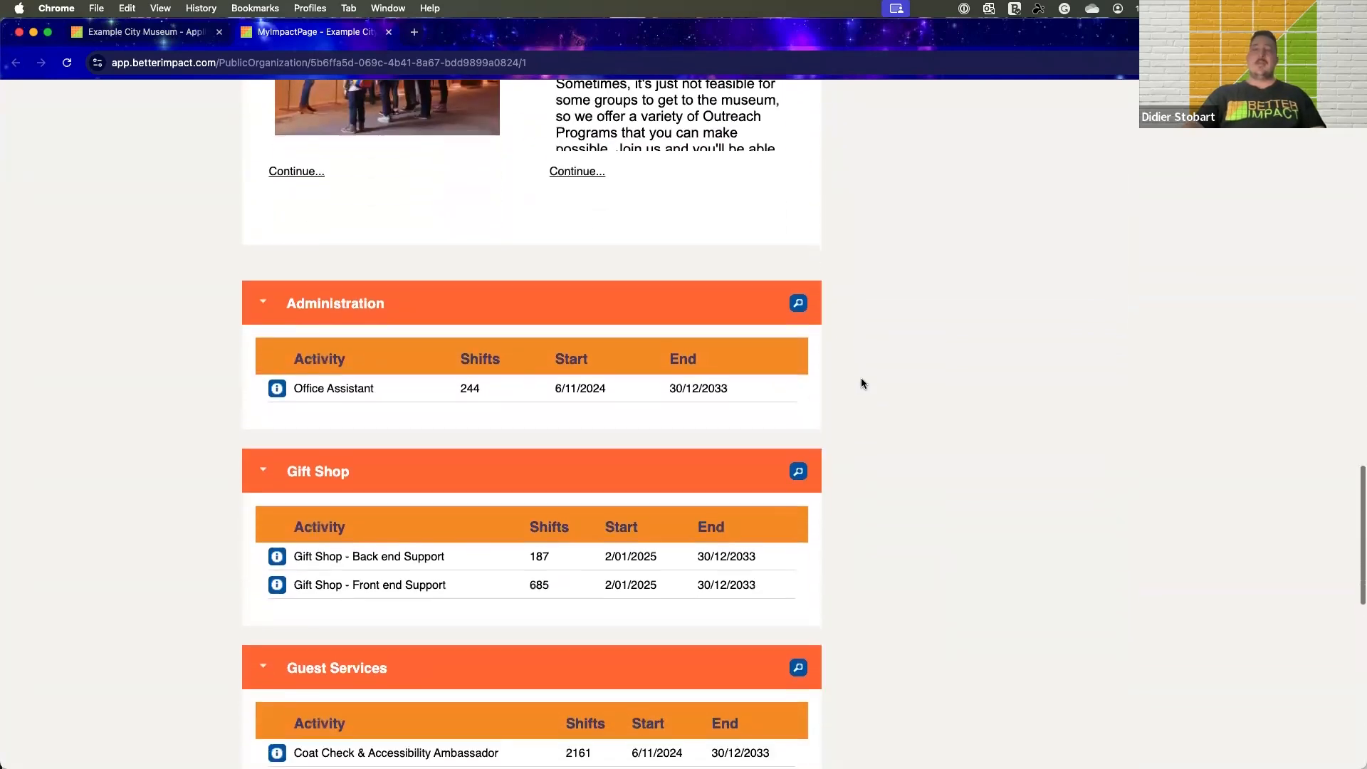
scroll(861, 383, down, 1)
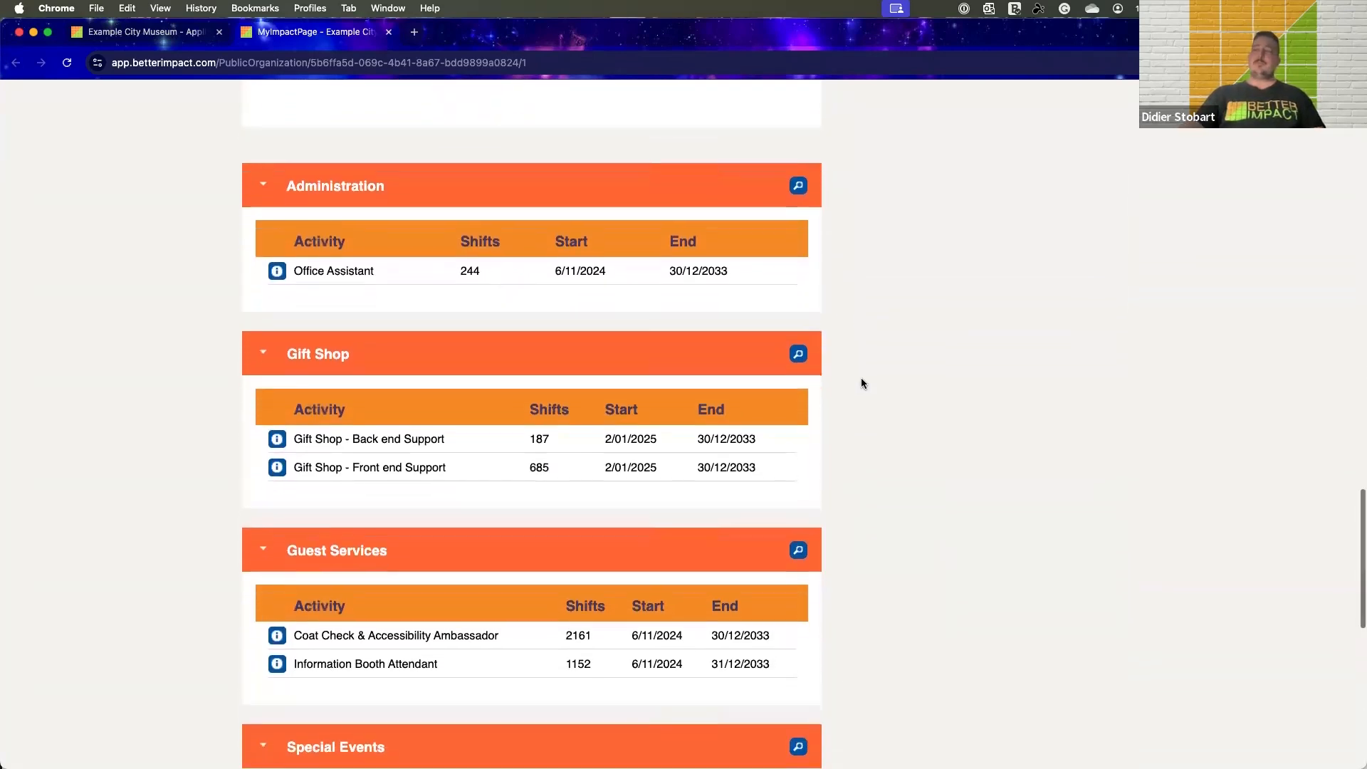
View and close the Gift Shop - Back end Support activity details, and review the remaining activities through to About Us
click(278, 414)
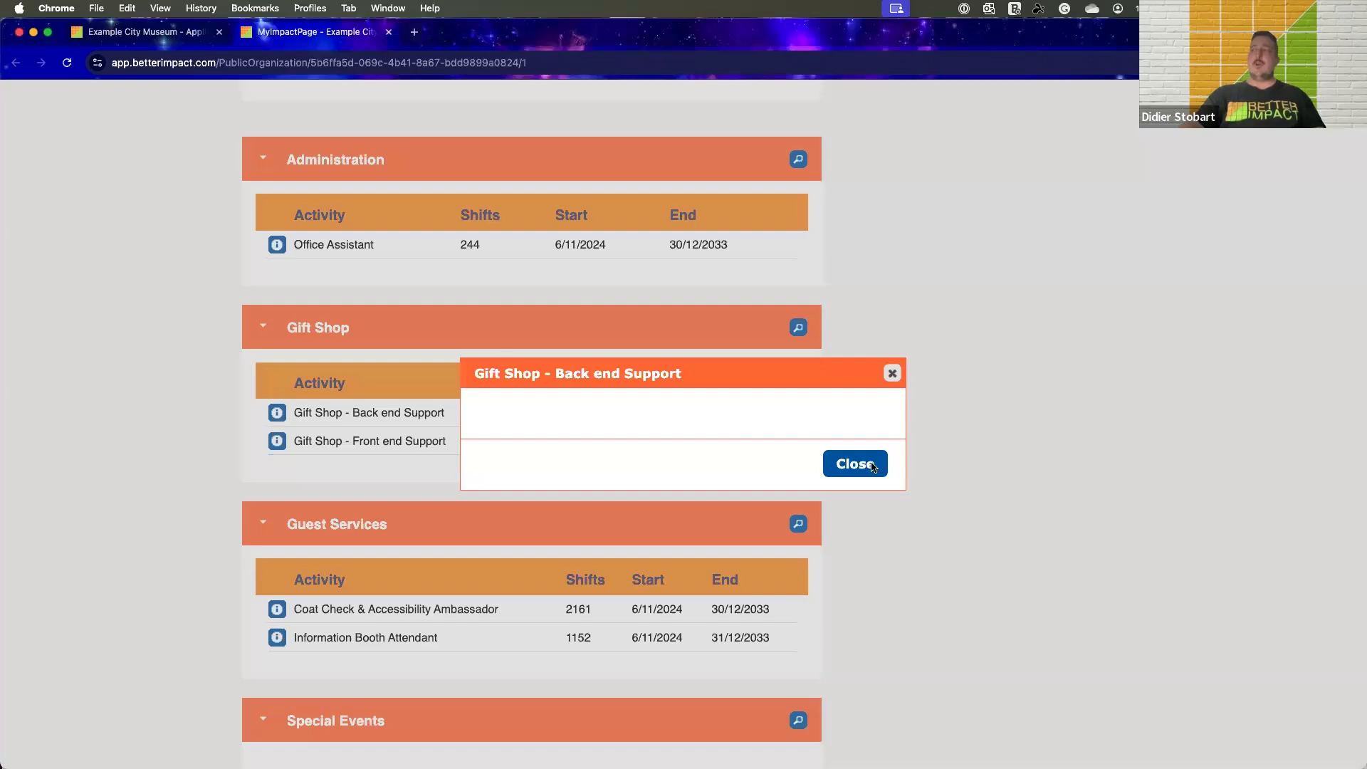
click(868, 531)
scroll(930, 438, down, 3)
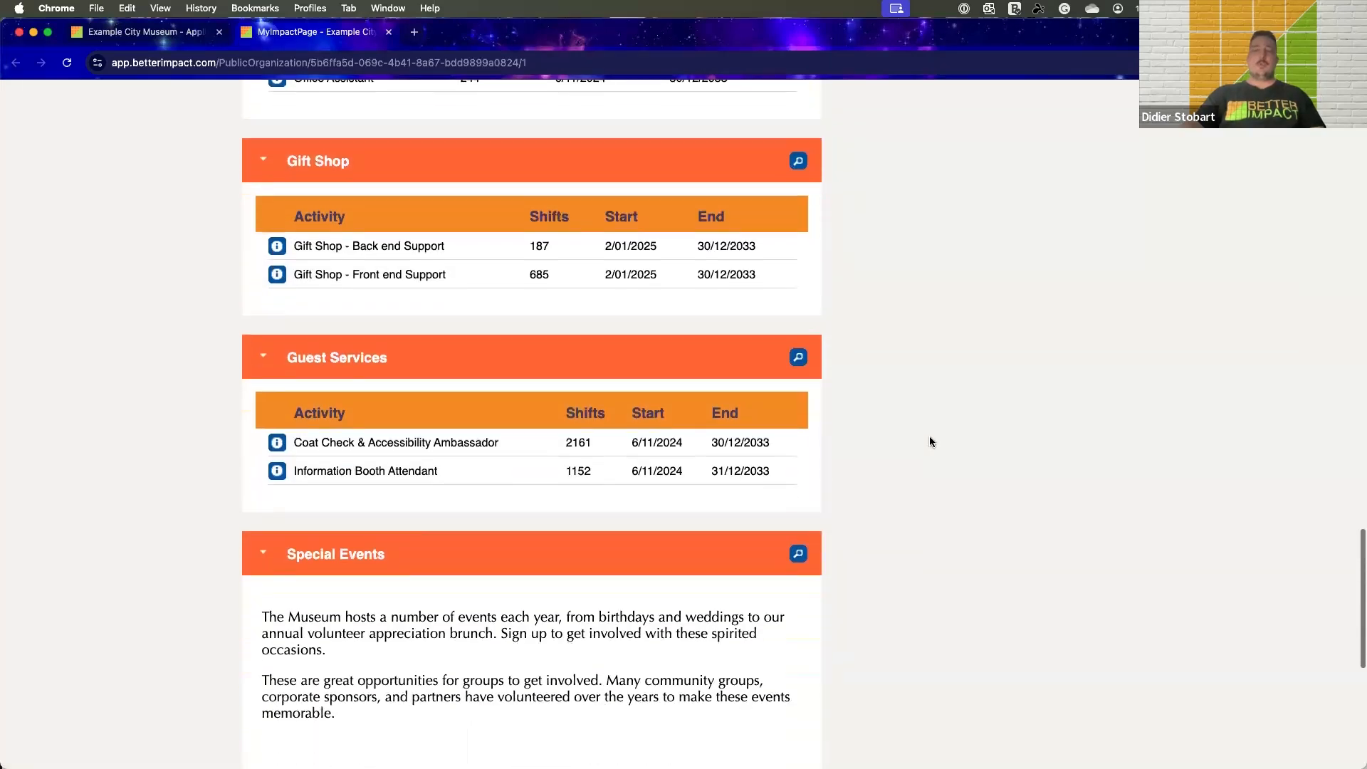
scroll(929, 442, down, 5)
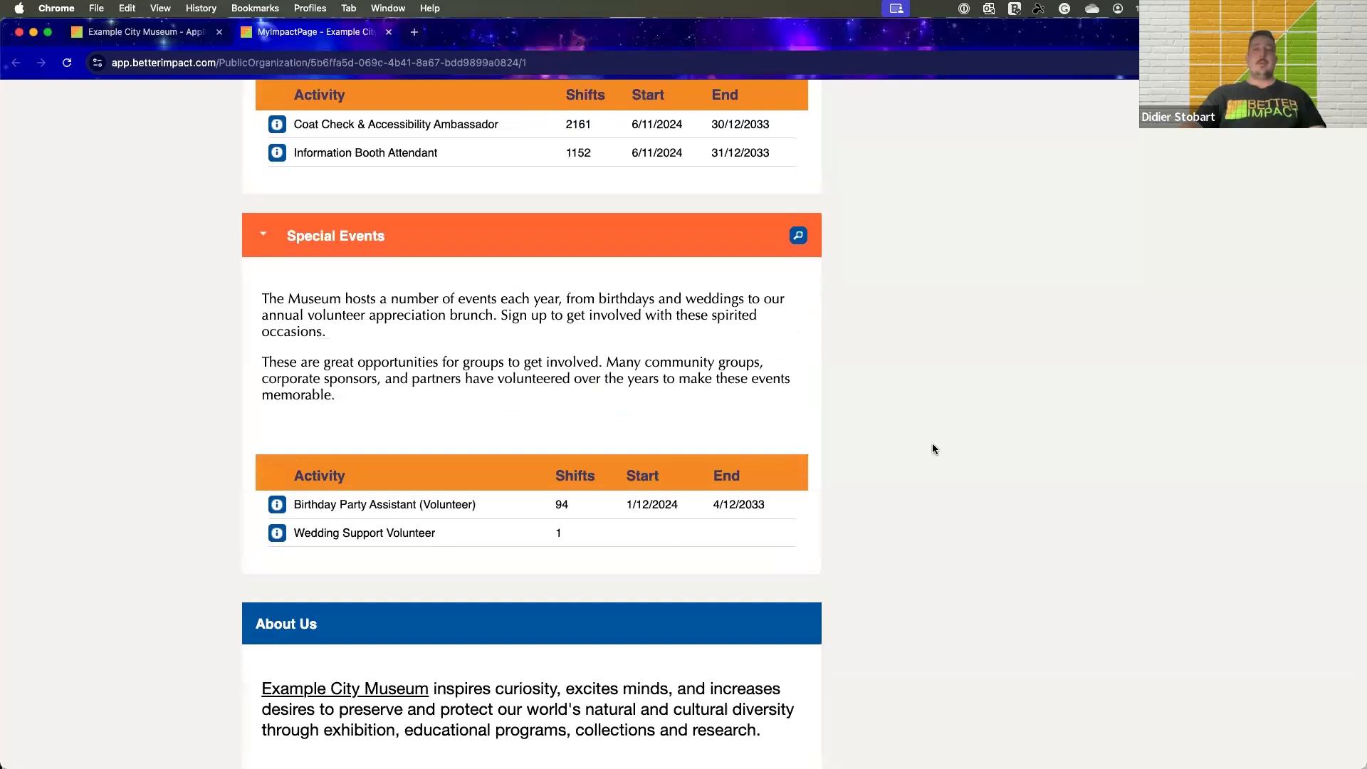
scroll(933, 444, down, 1)
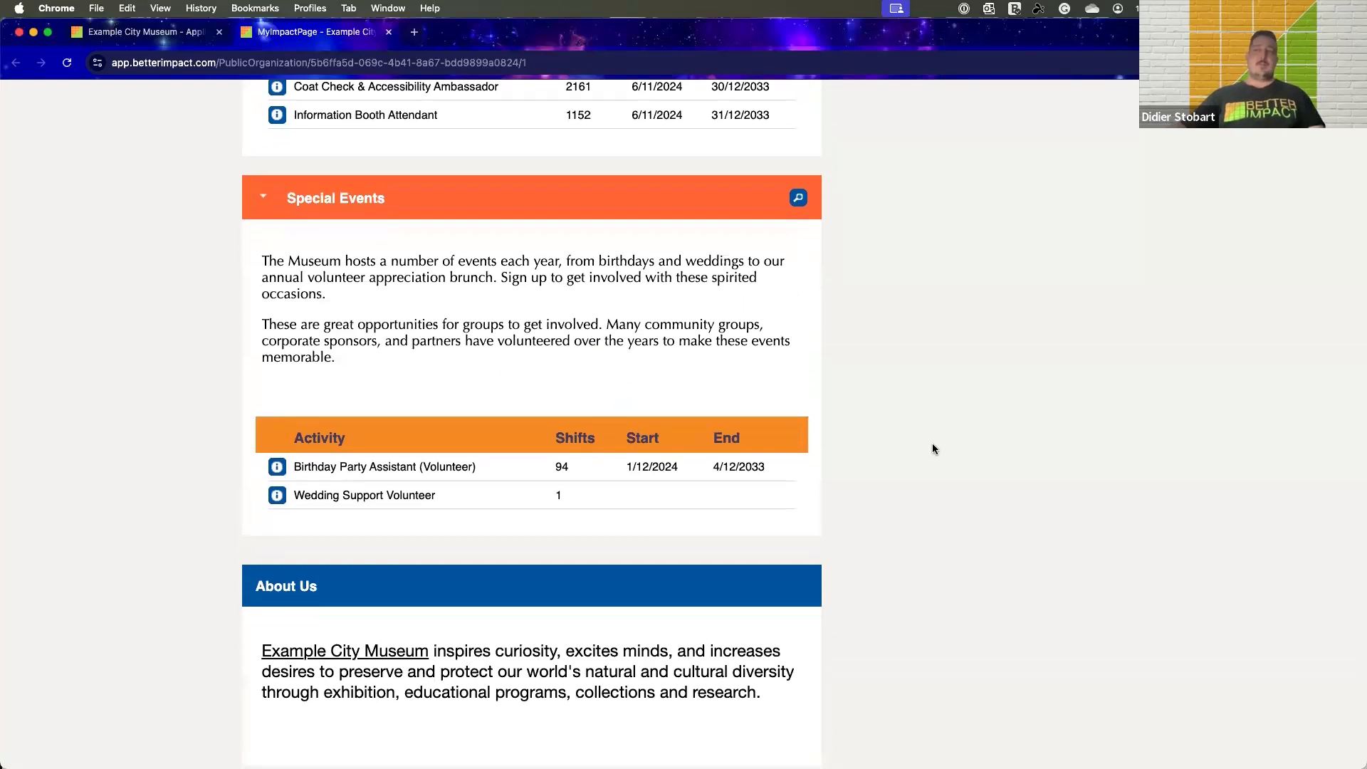
scroll(934, 450, down, 2)
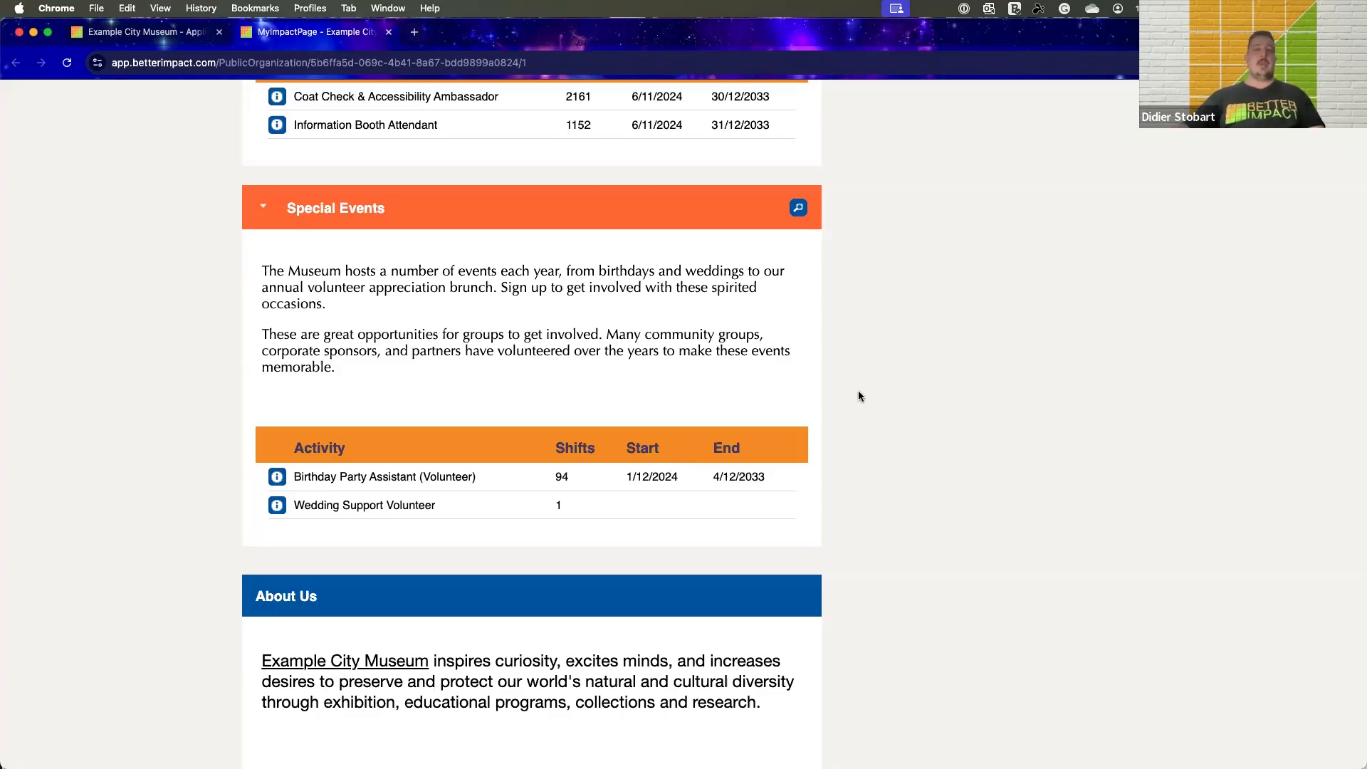
Open the volunteer application form from the public volunteer page and enlarge the browser window to fill the screen
scroll(891, 375, up, 15)
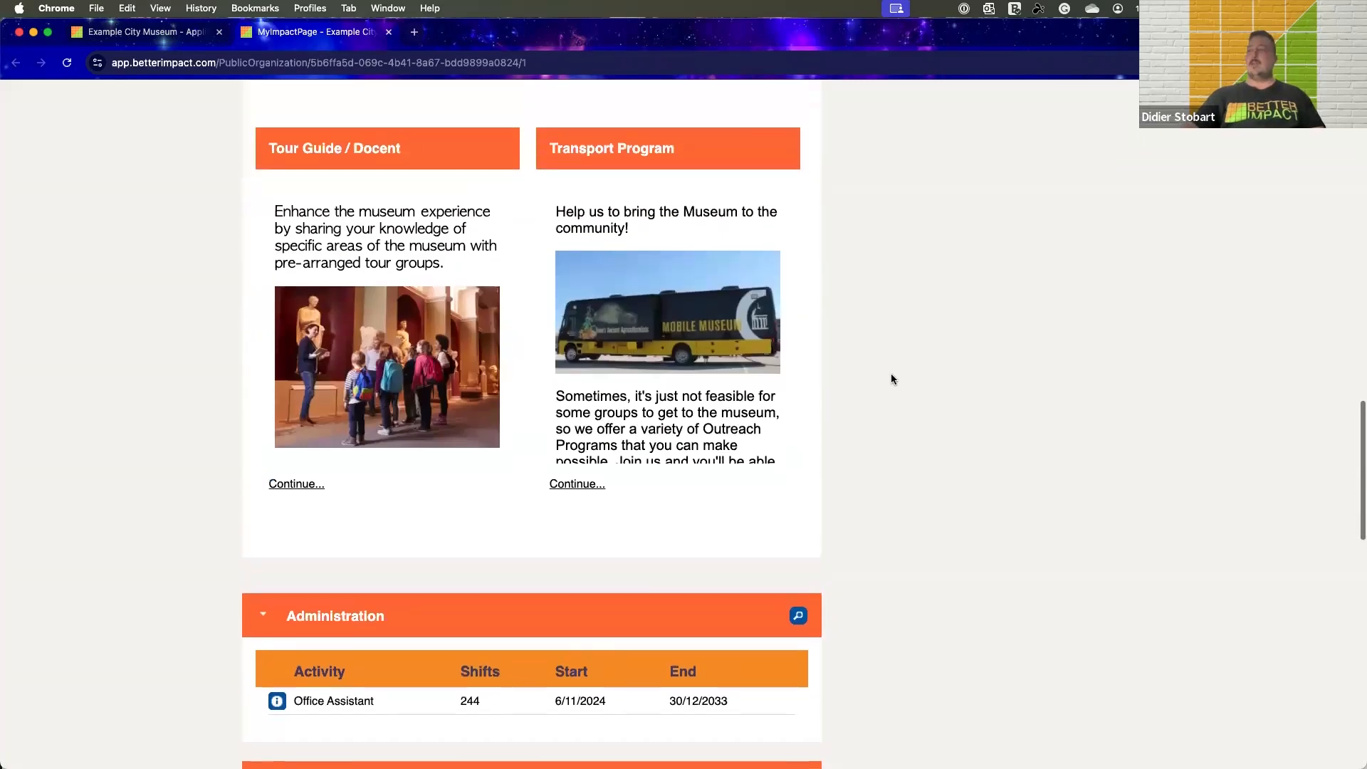
scroll(891, 373, up, 10)
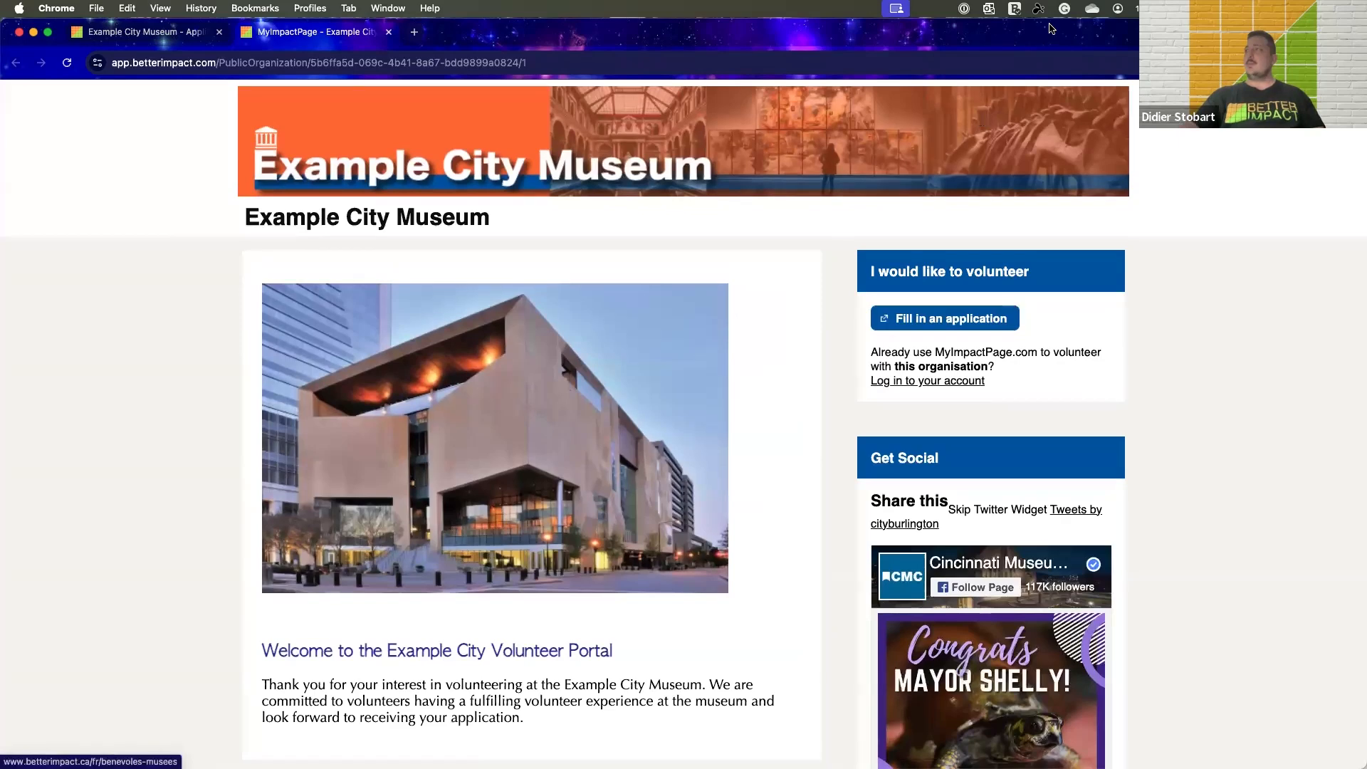
drag(1053, 30, 1051, 77)
click(930, 368)
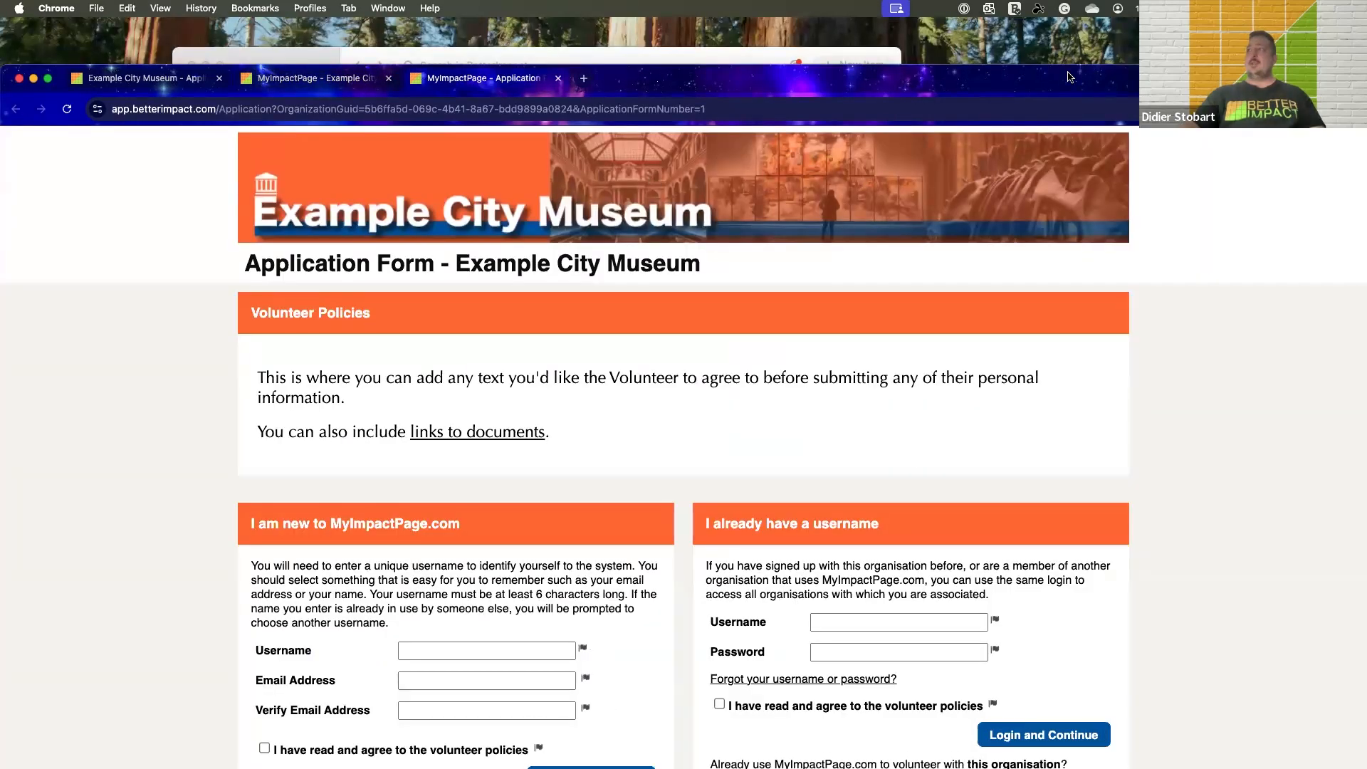
double_click(1070, 78)
Examine the application form's sign-up section for volunteers who are new to MyImpactPage.com
scroll(1076, 314, down, 2)
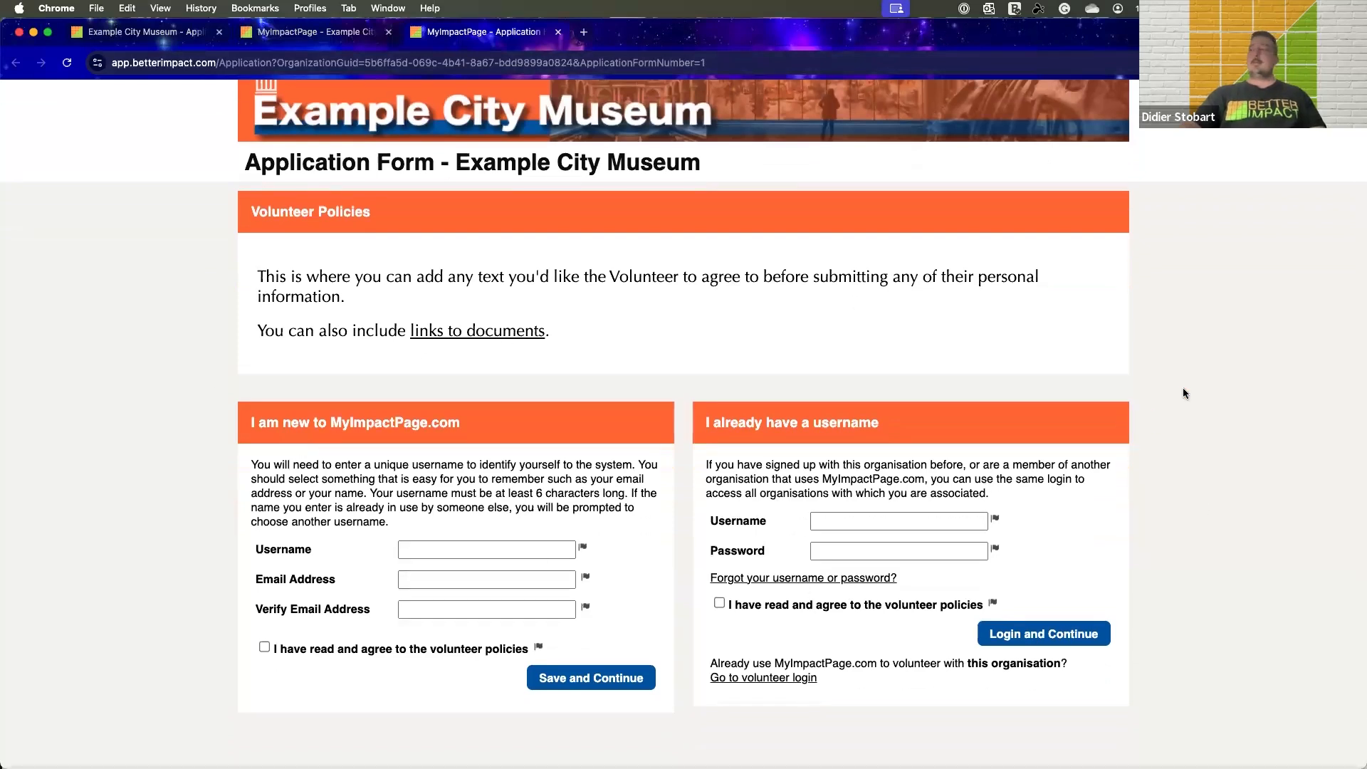
scroll(1184, 393, down, 2)
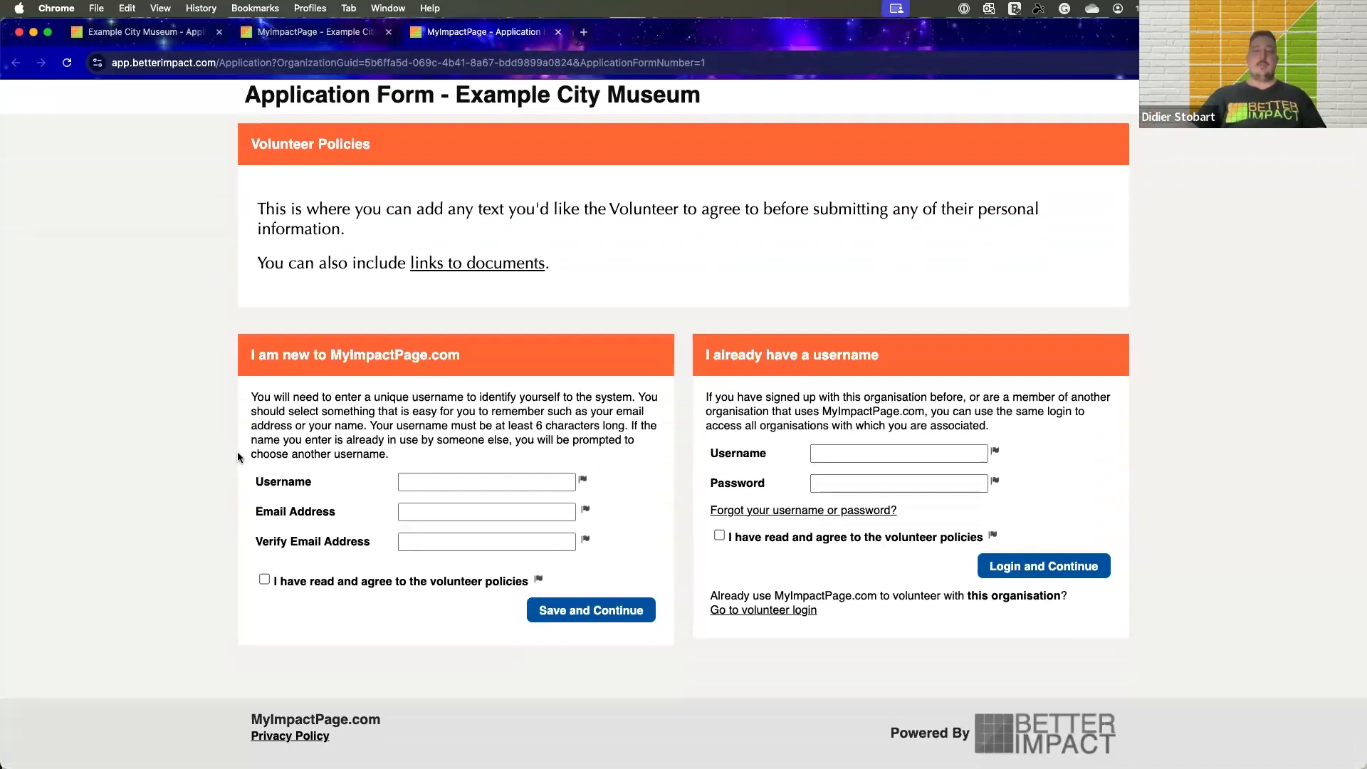
scroll(237, 450, up, 1)
scroll(237, 450, down, 1)
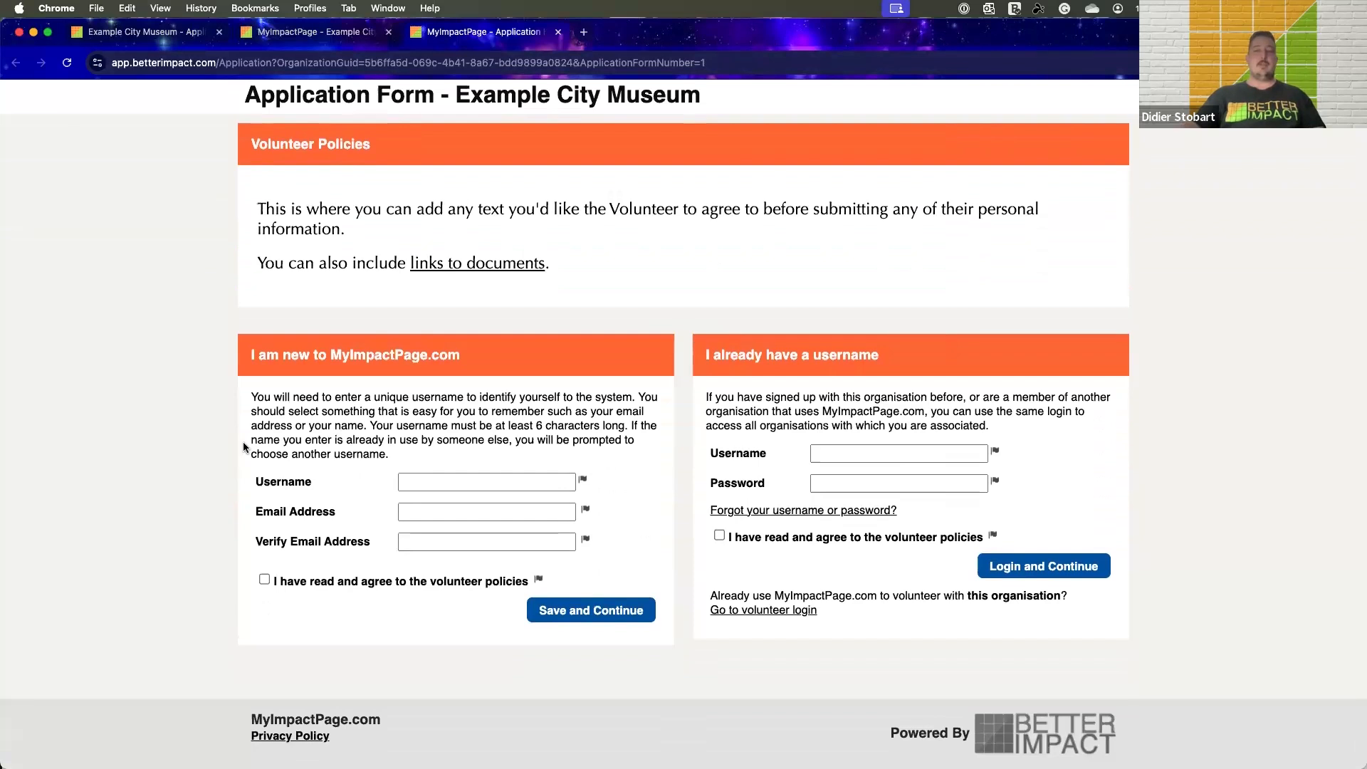
scroll(243, 449, up, 2)
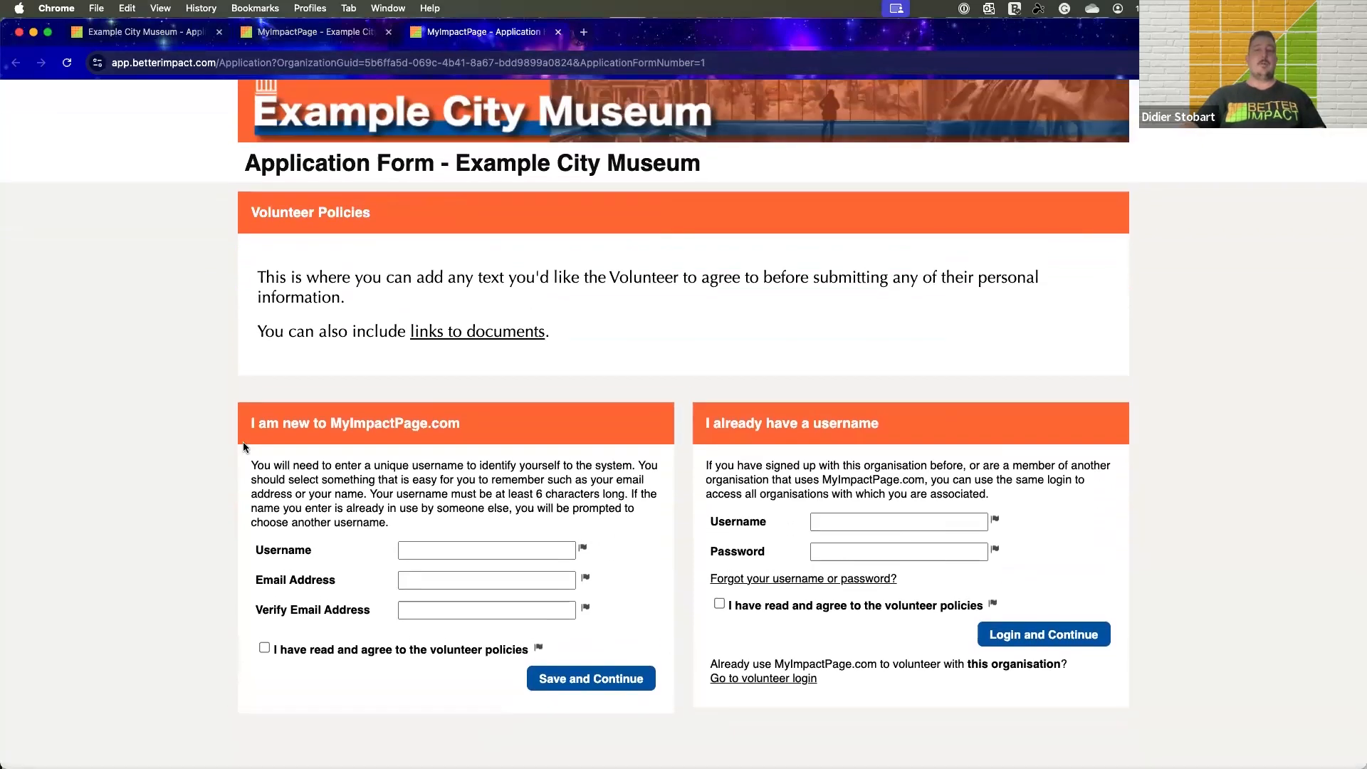
scroll(242, 447, down, 2)
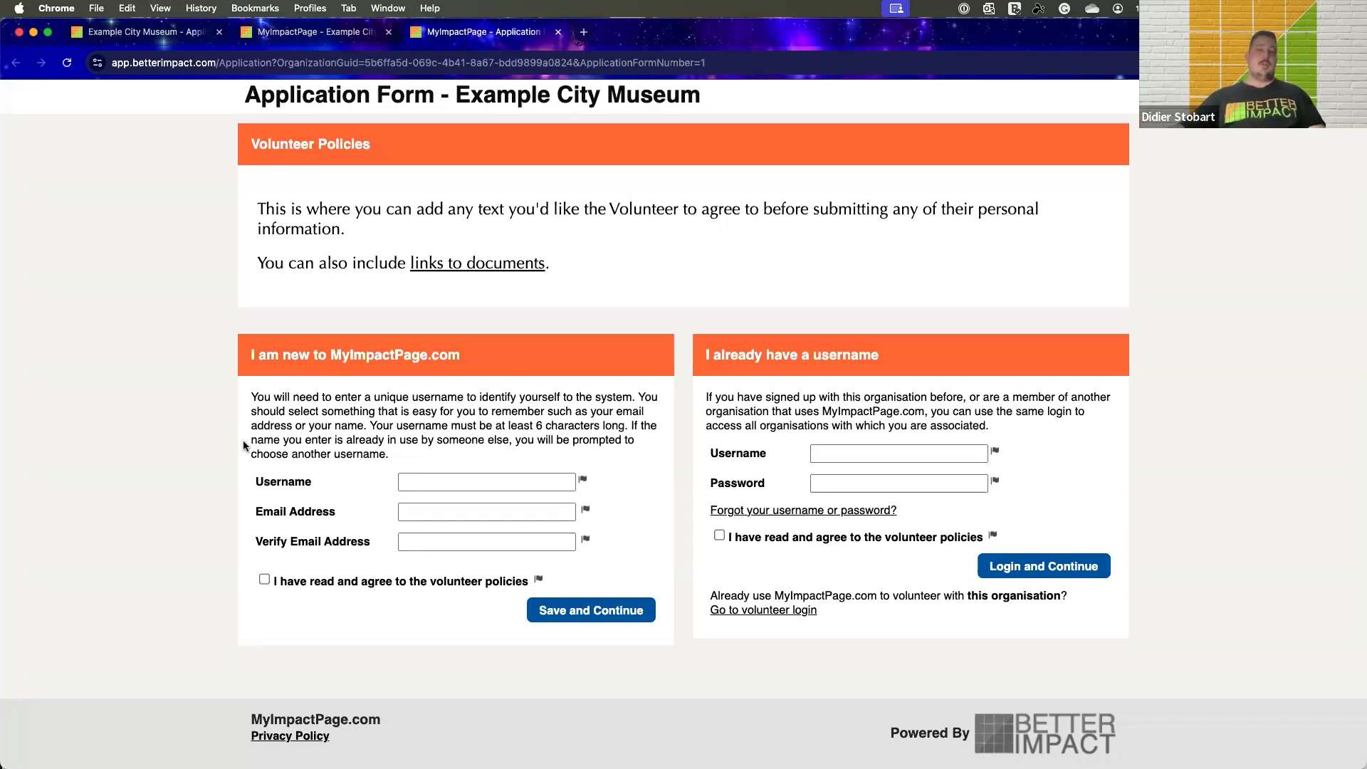
scroll(242, 443, up, 1)
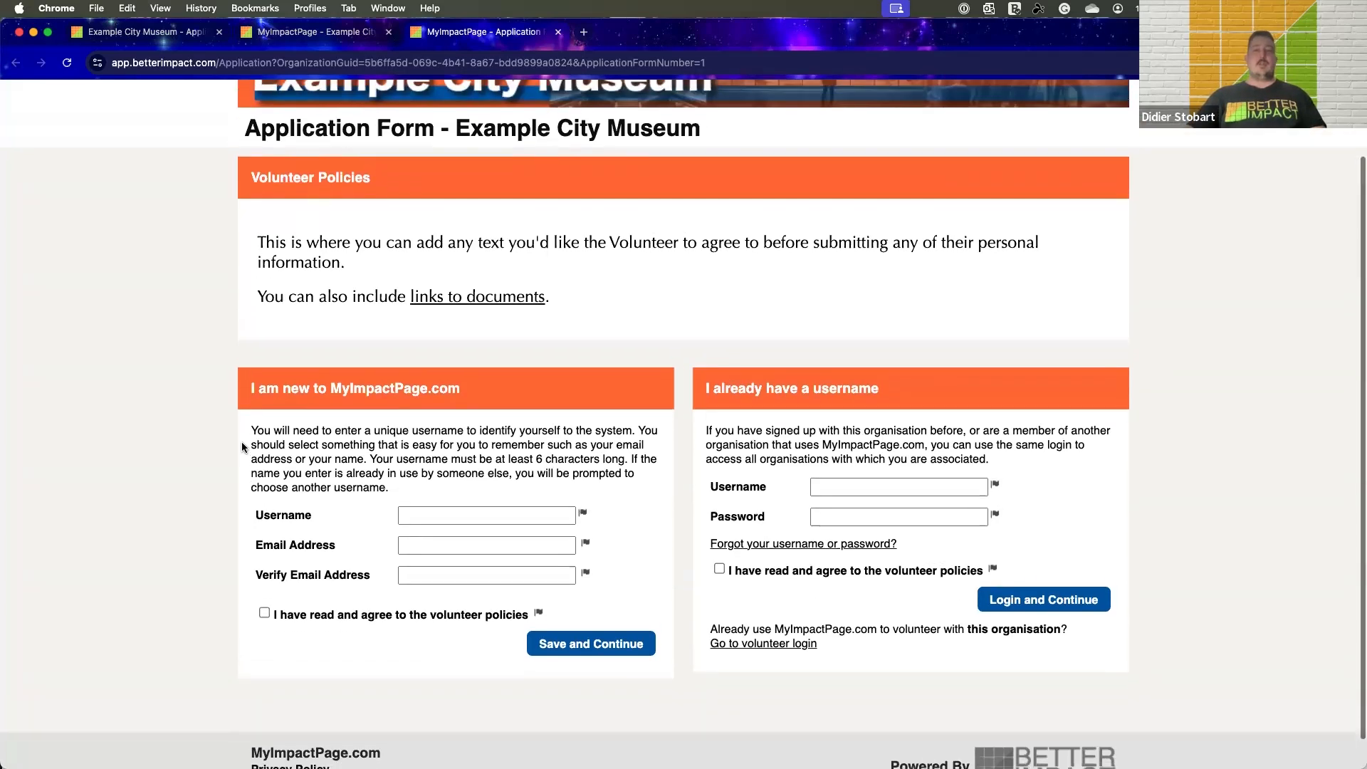
scroll(242, 443, down, 1)
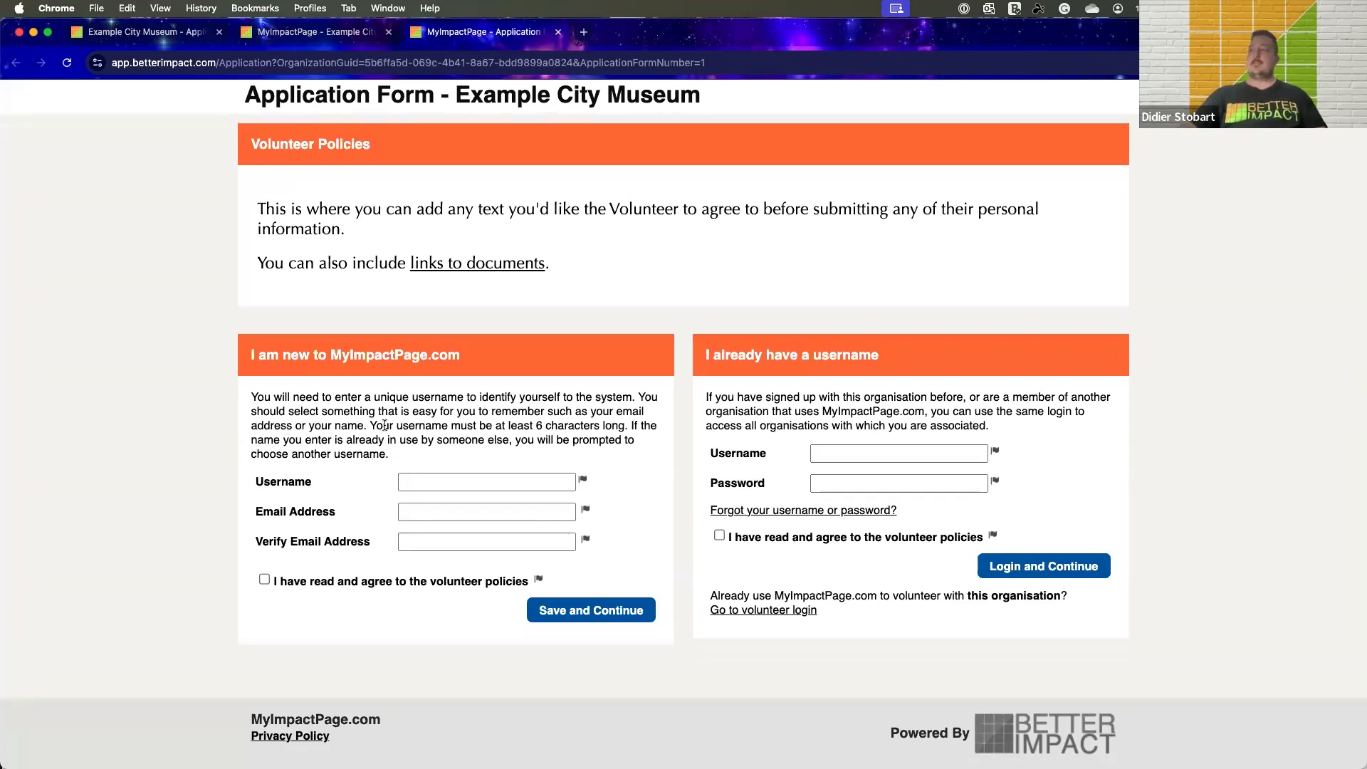
scroll(1151, 435, up, 2)
scroll(467, 376, down, 1)
scroll(295, 552, down, 1)
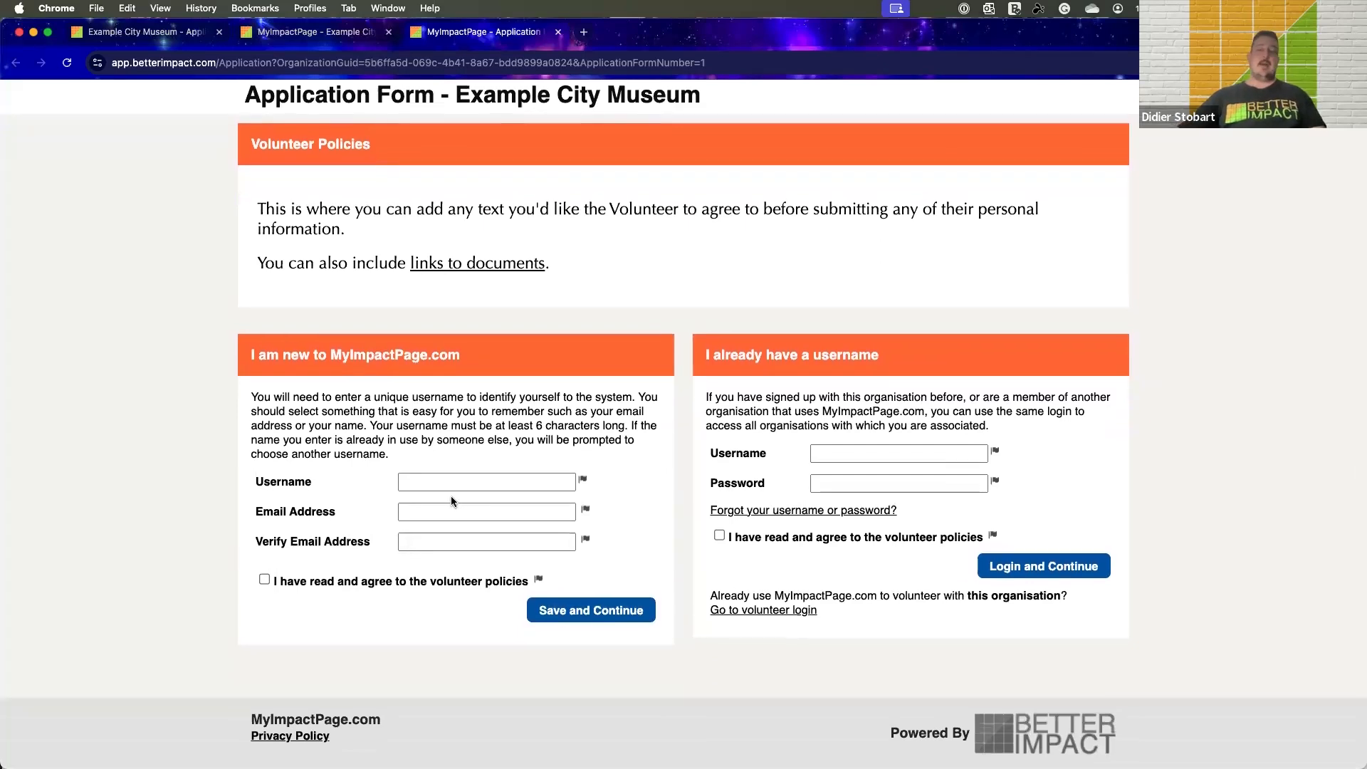
scroll(451, 497, up, 2)
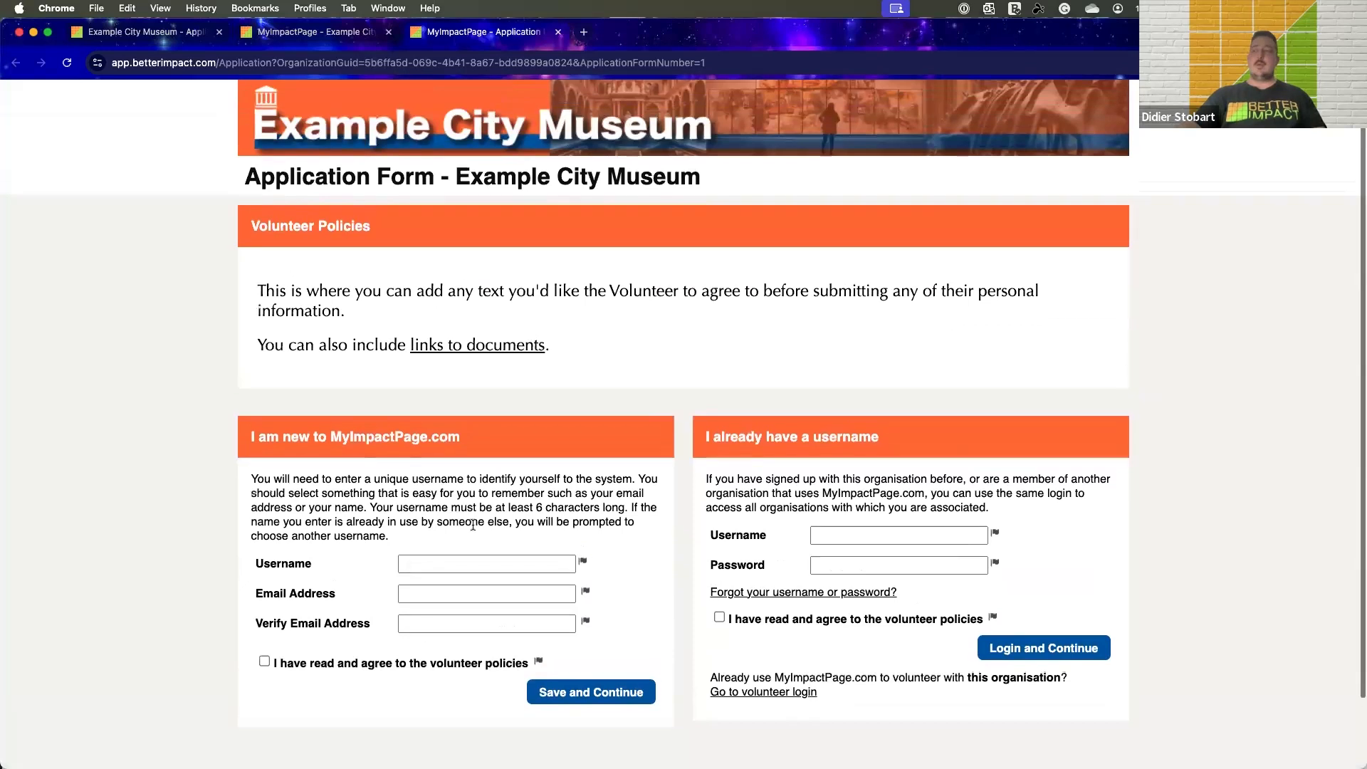
scroll(792, 587, down, 2)
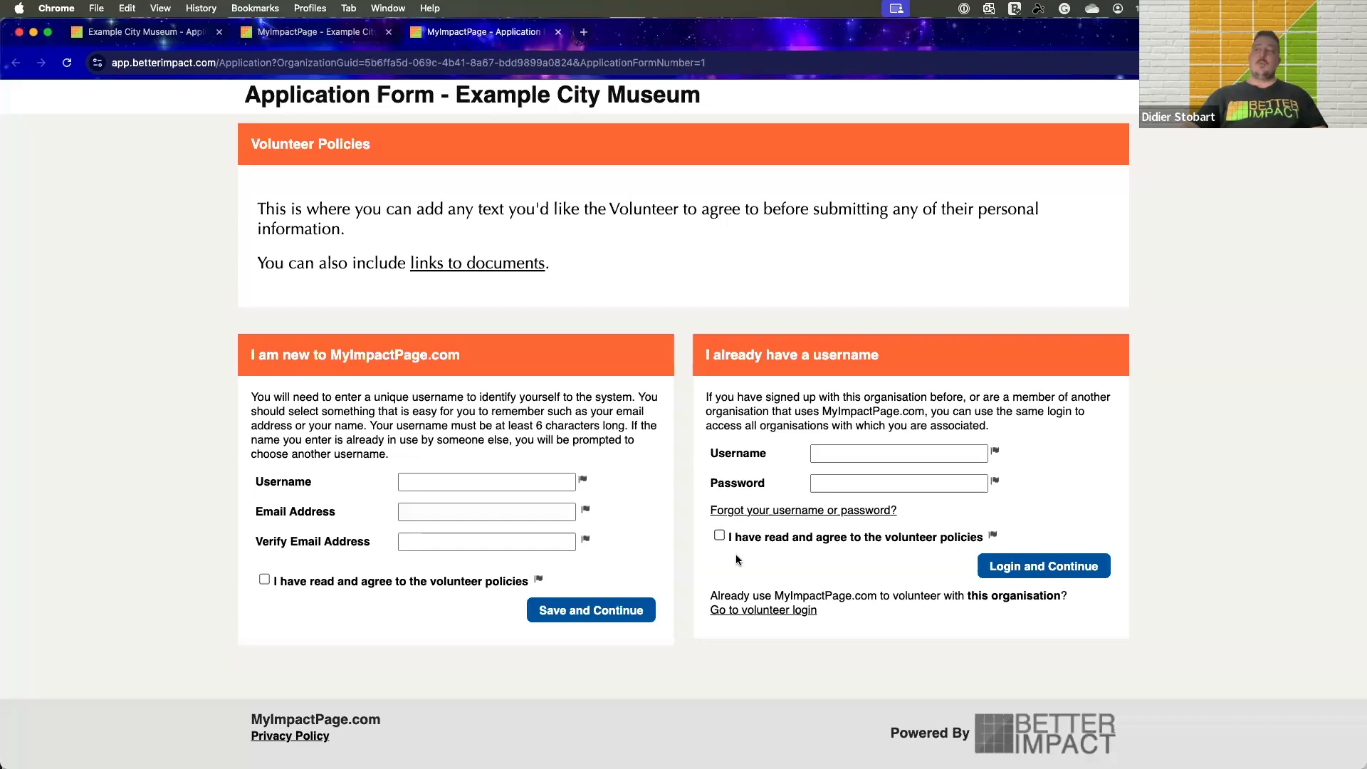
Examine the application form's login section for existing usernames and the Volunteer Policies text
scroll(795, 533, up, 1)
scroll(795, 533, down, 1)
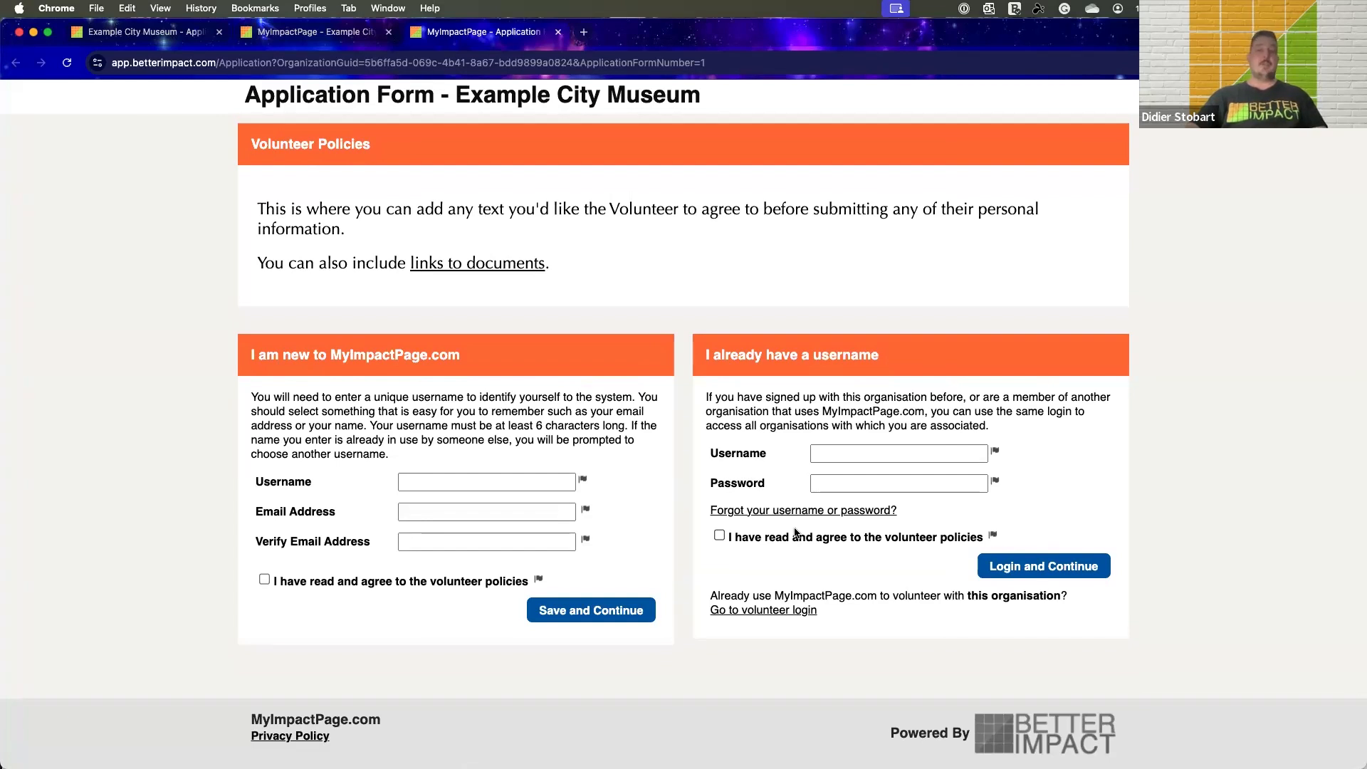
scroll(821, 511, up, 1)
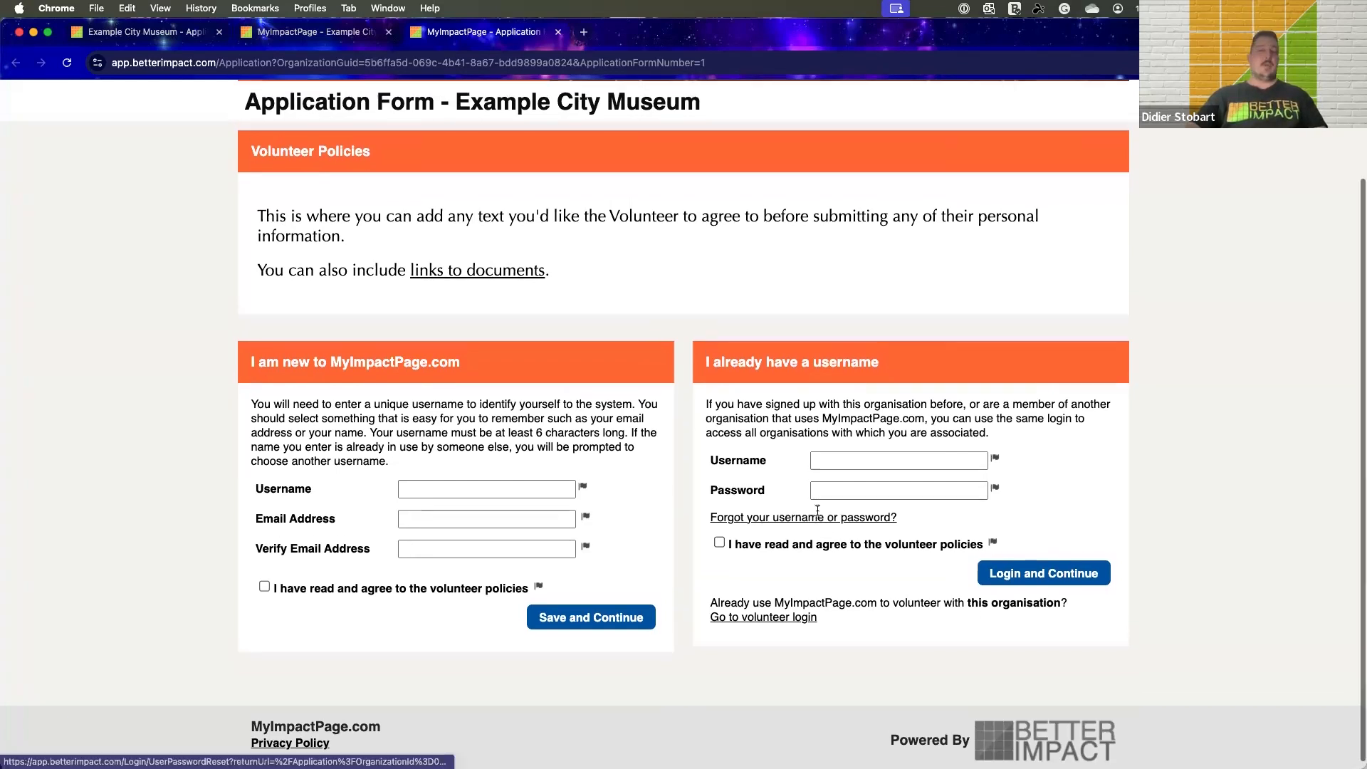
scroll(818, 510, up, 1)
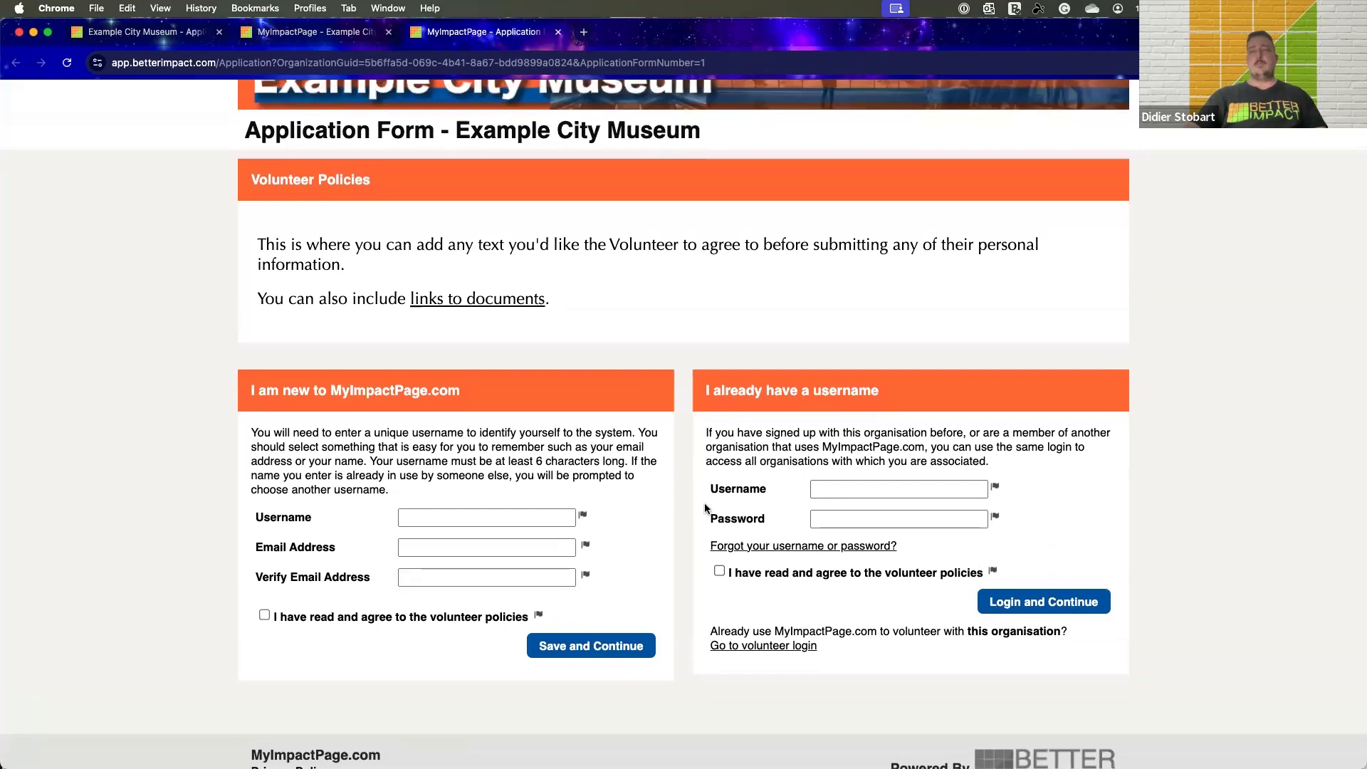
scroll(705, 507, up, 2)
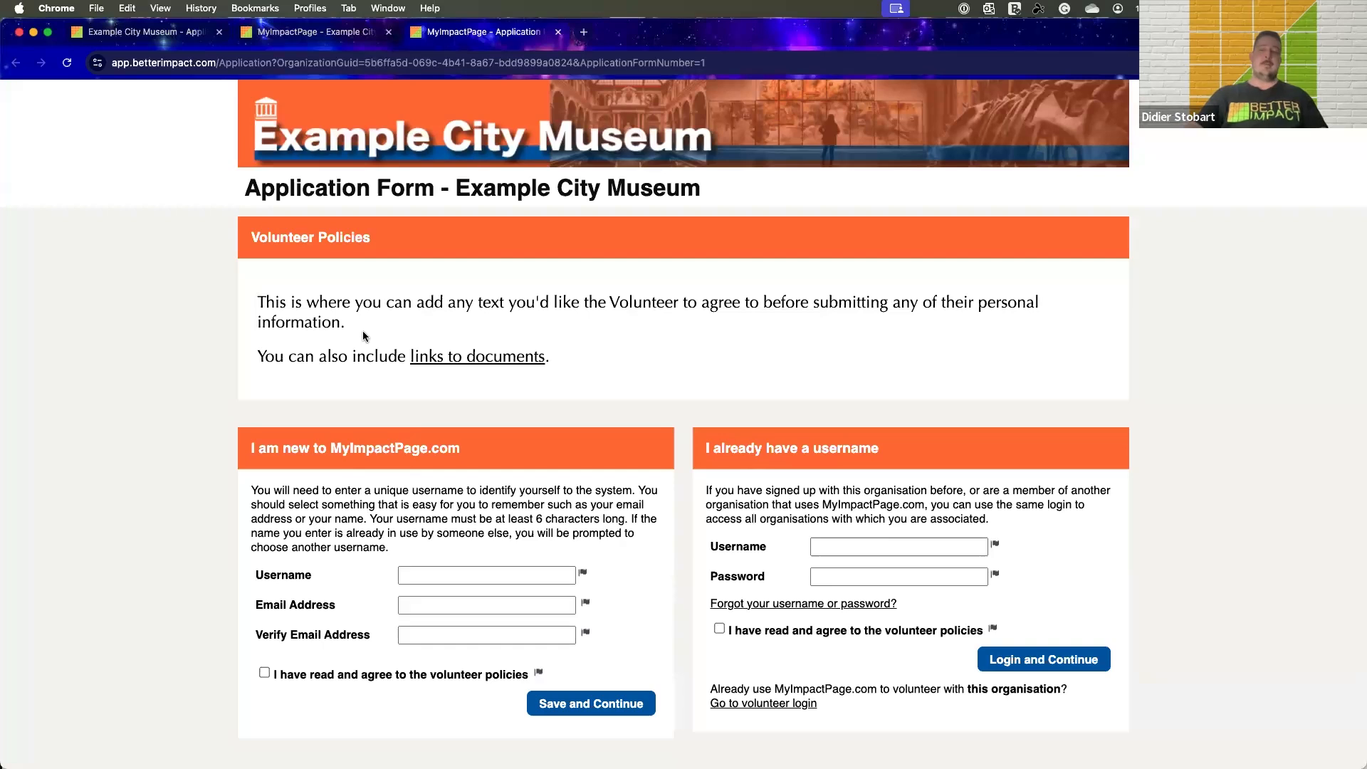
scroll(368, 330, down, 1)
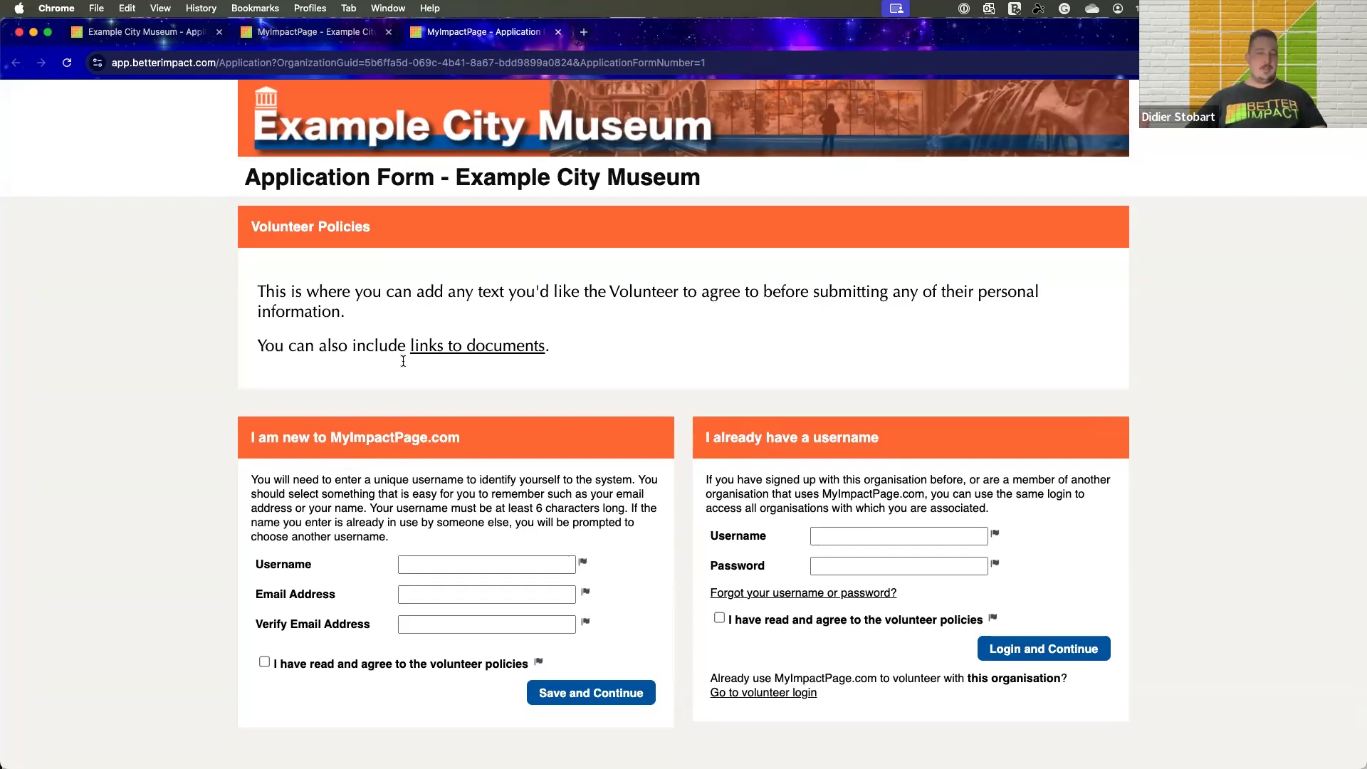
scroll(401, 361, up, 1)
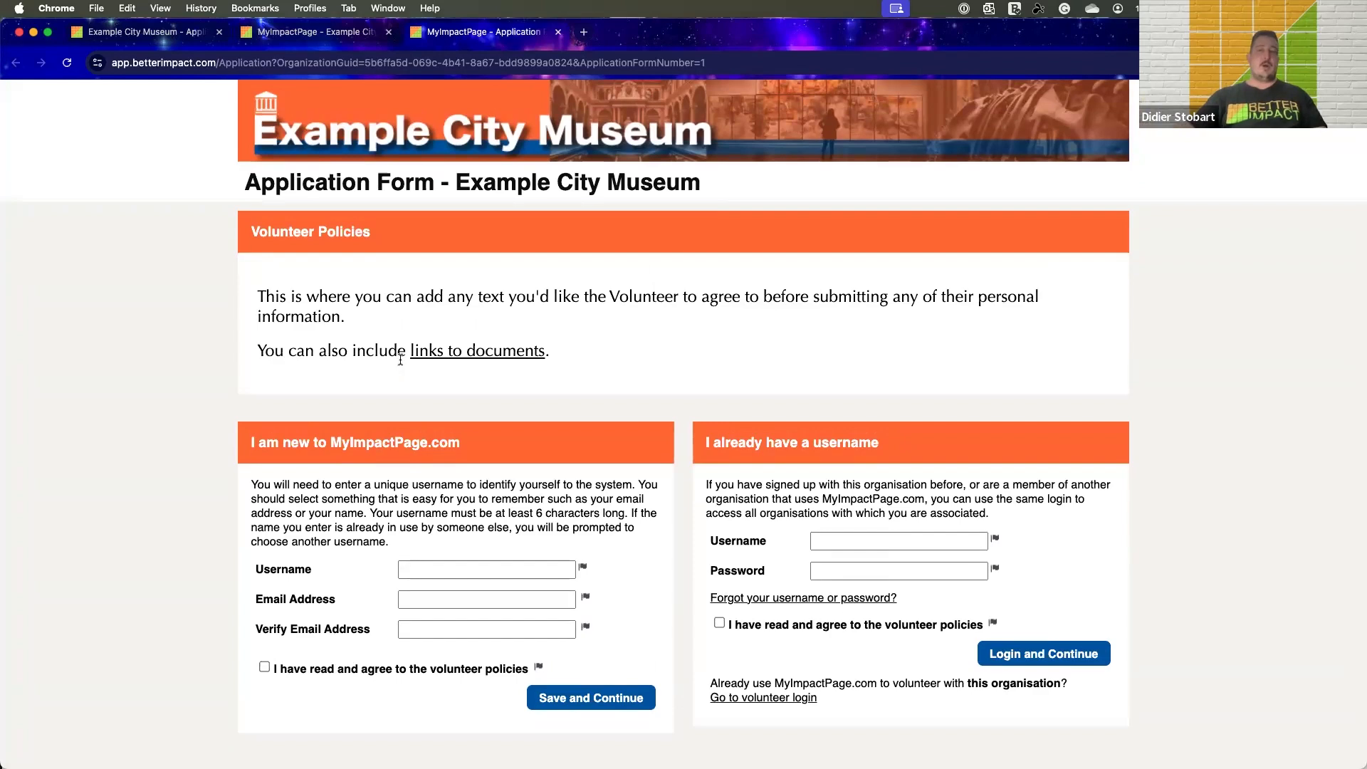
scroll(531, 425, down, 2)
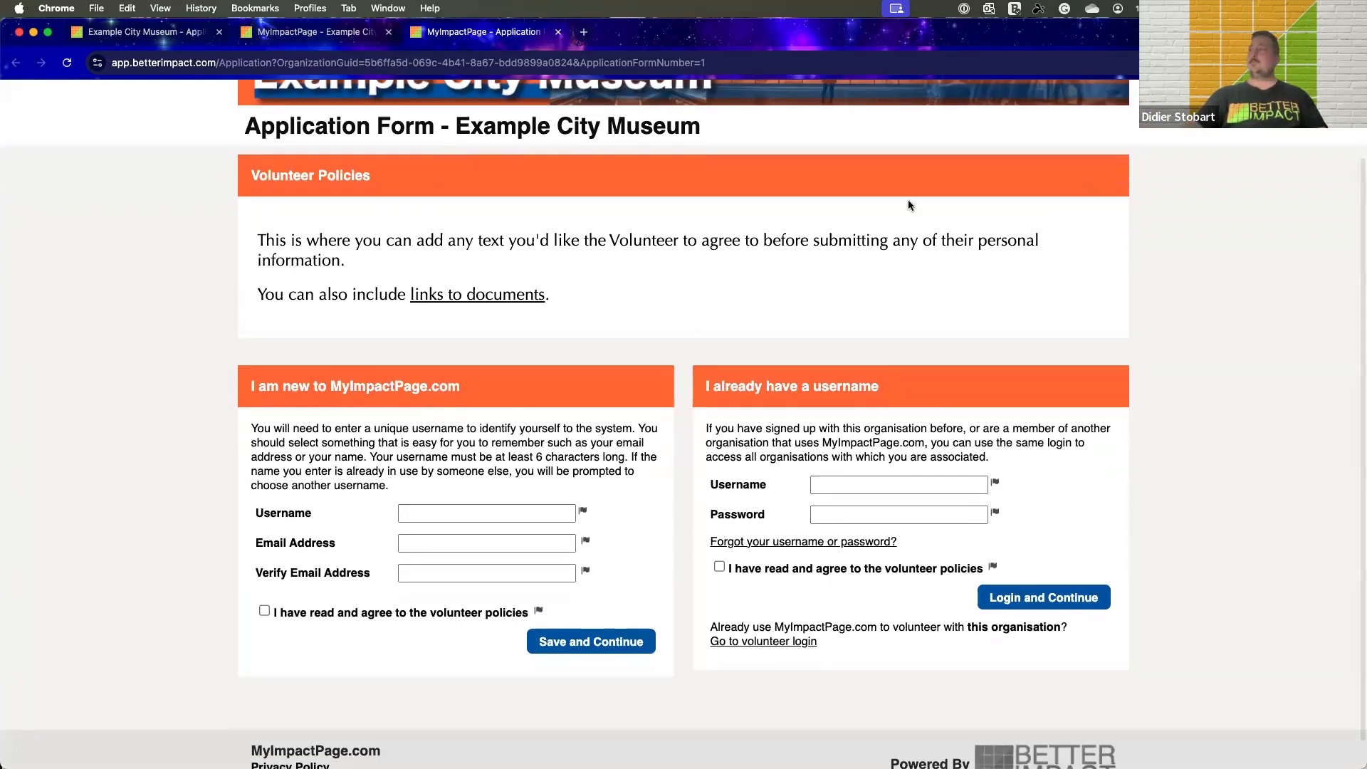
scroll(531, 424, up, 2)
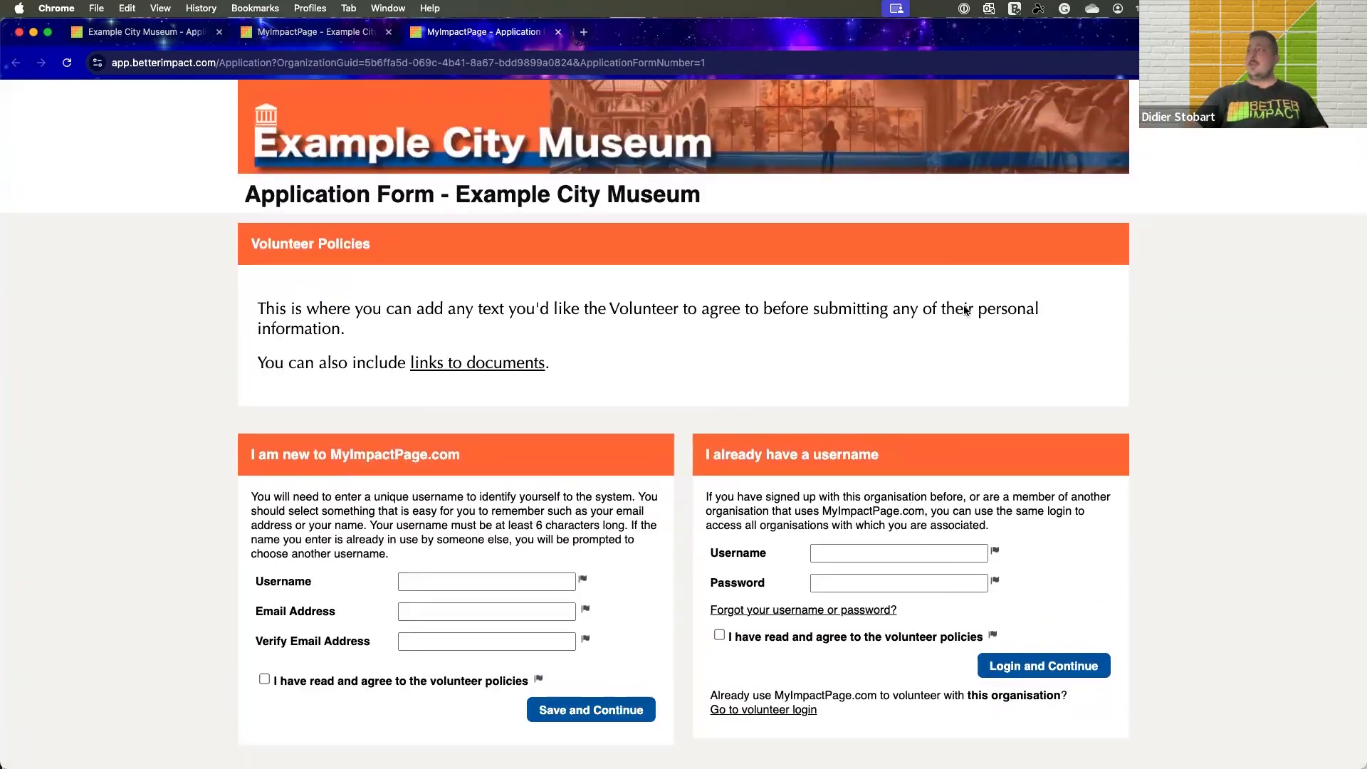
scroll(855, 356, down, 1)
Return to the Interactive Sample Form in the Application Form Settings and advance it to the Contact Information page
drag(1082, 27, 1083, 87)
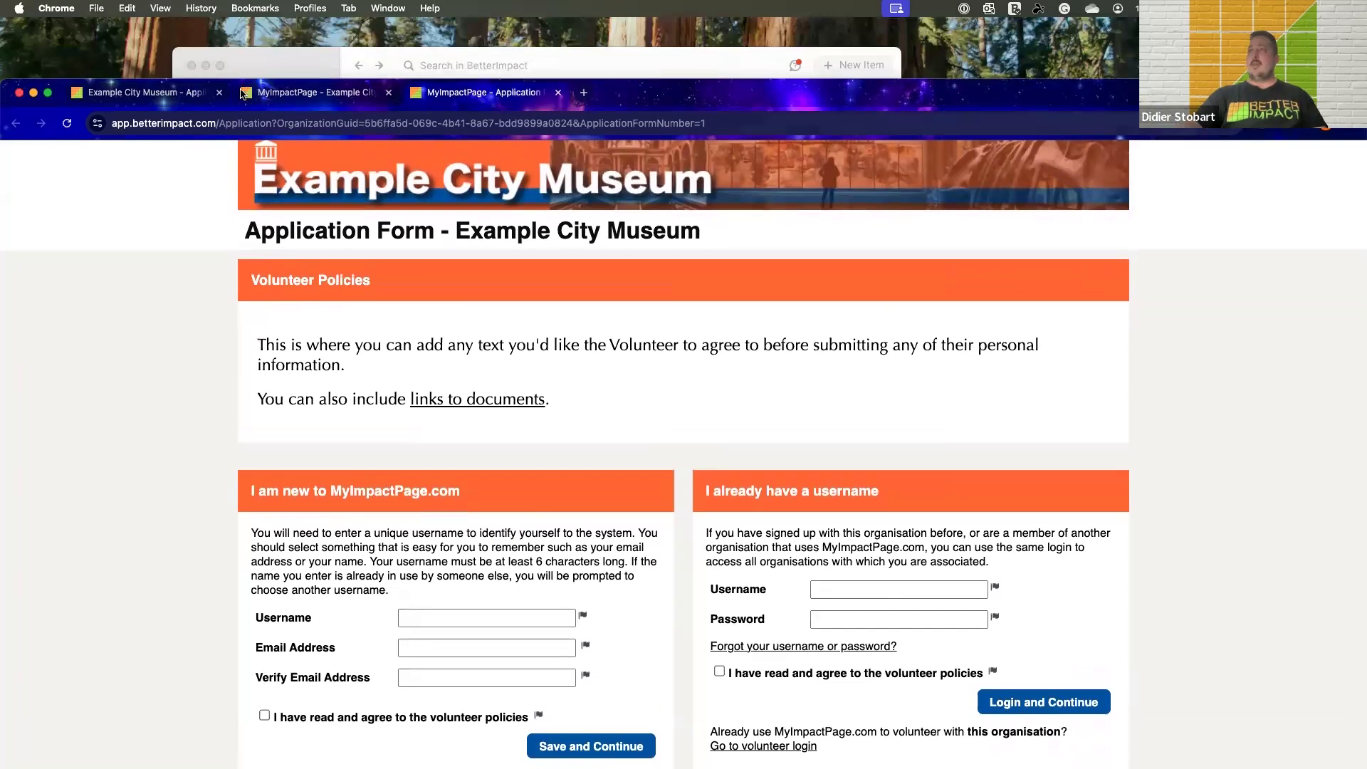
click(262, 90)
click(155, 94)
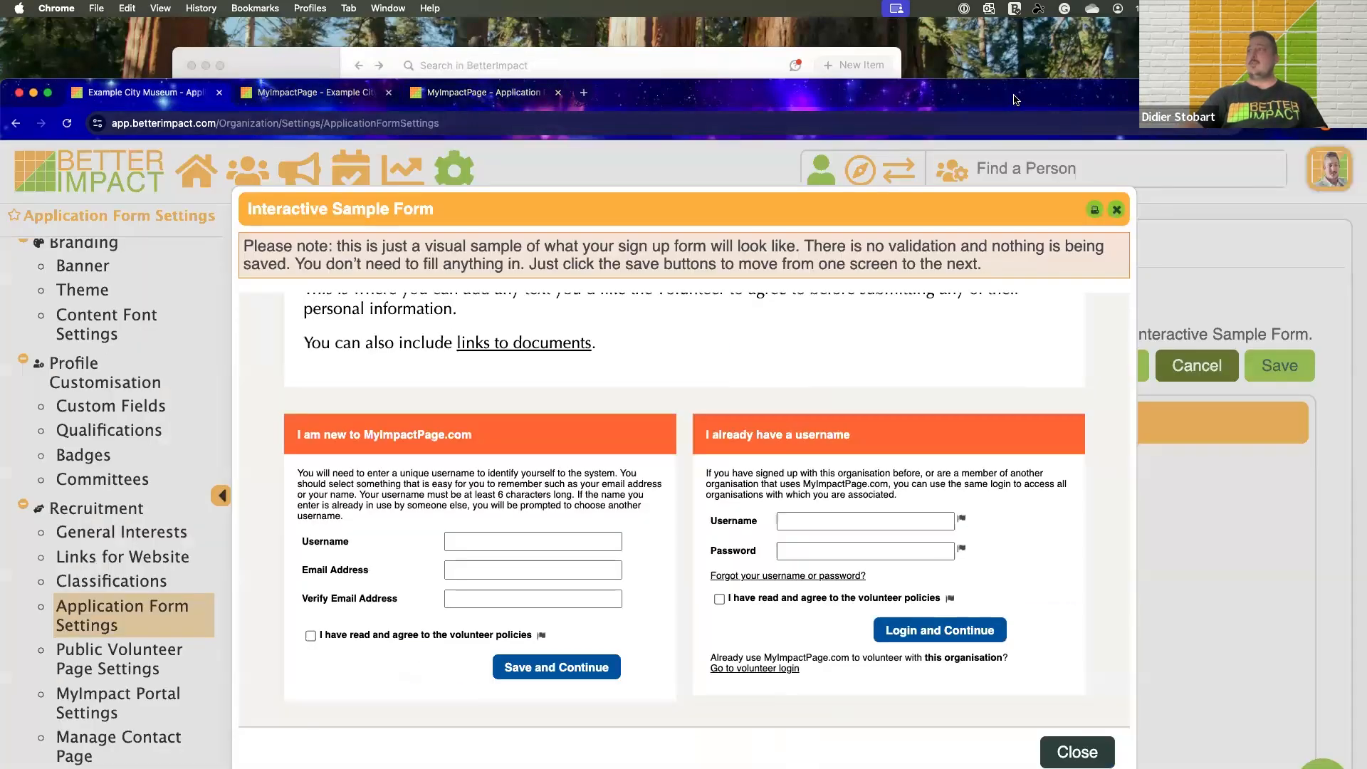
drag(982, 99, 974, 39)
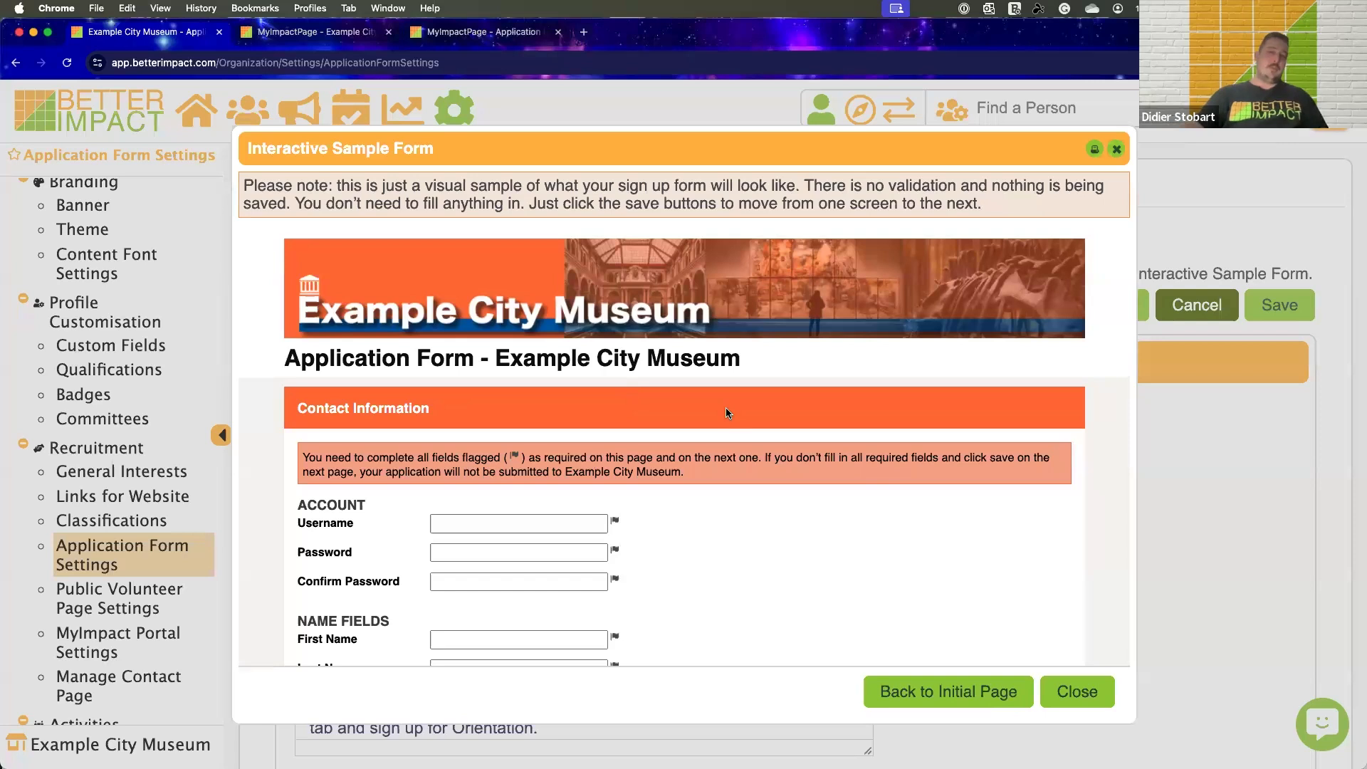
Review the sample form's Contact Information fields and continue to the page with General Availability
scroll(725, 408, down, 5)
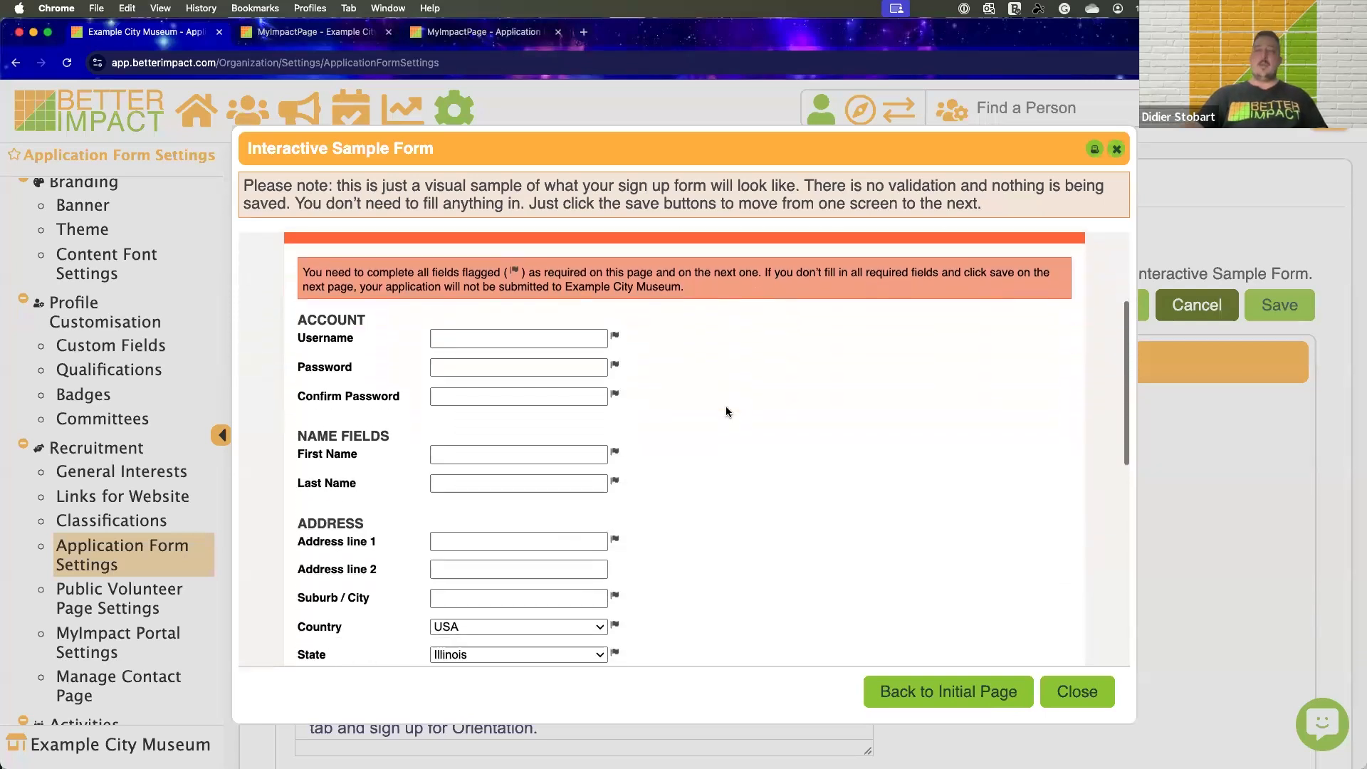
scroll(684, 485, down, 3)
scroll(683, 485, down, 3)
scroll(683, 486, up, 2)
scroll(684, 486, down, 4)
scroll(683, 485, down, 7)
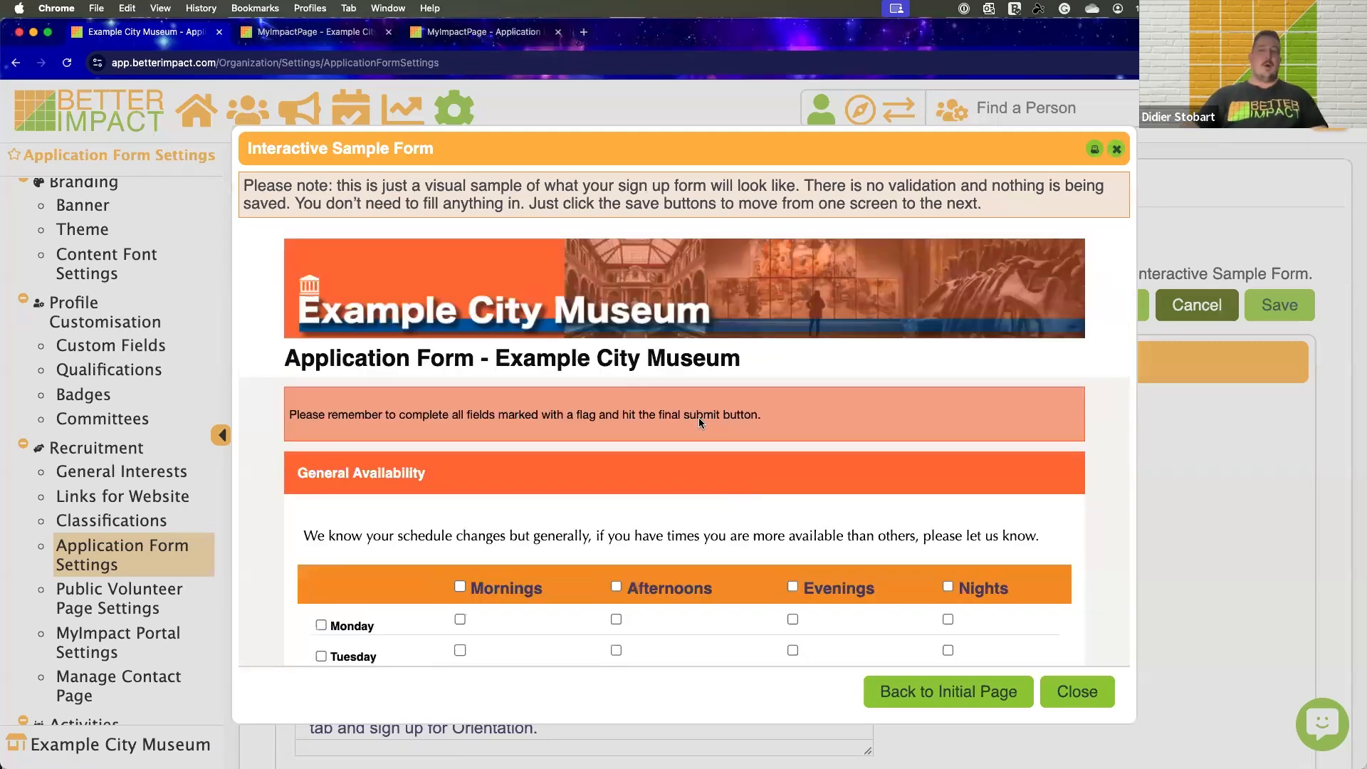
Mark General Availability for all of Monday, Thursday mornings and Wednesday afternoons
scroll(1015, 383, down, 5)
scroll(493, 471, down, 1)
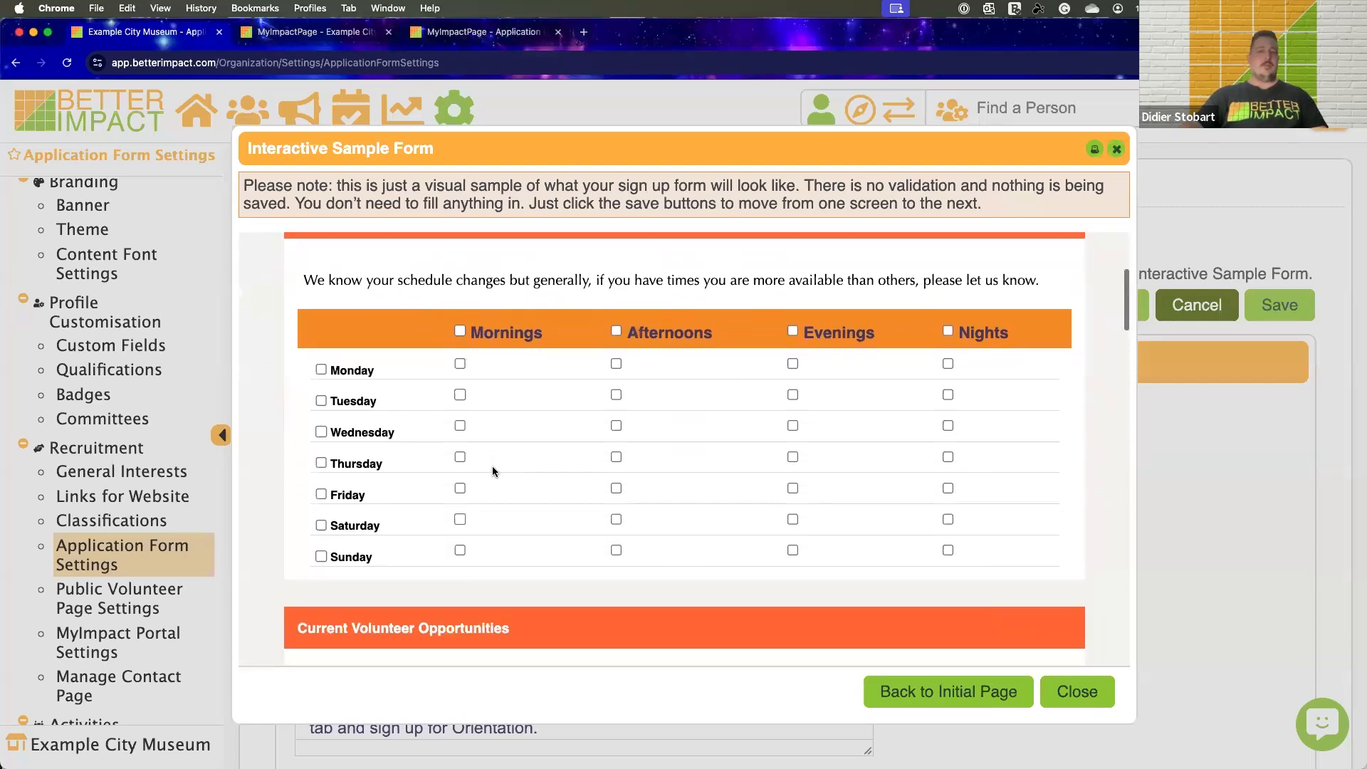
click(320, 370)
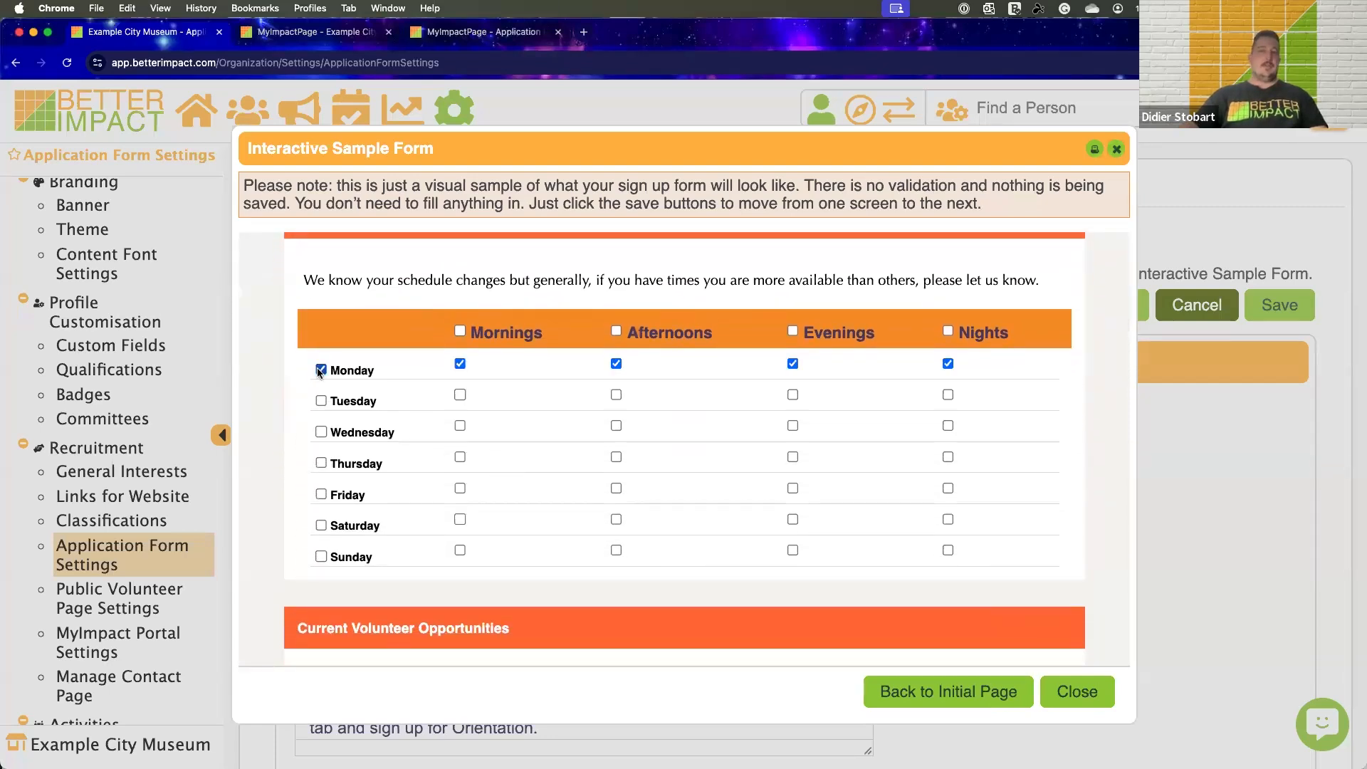
click(460, 457)
click(616, 426)
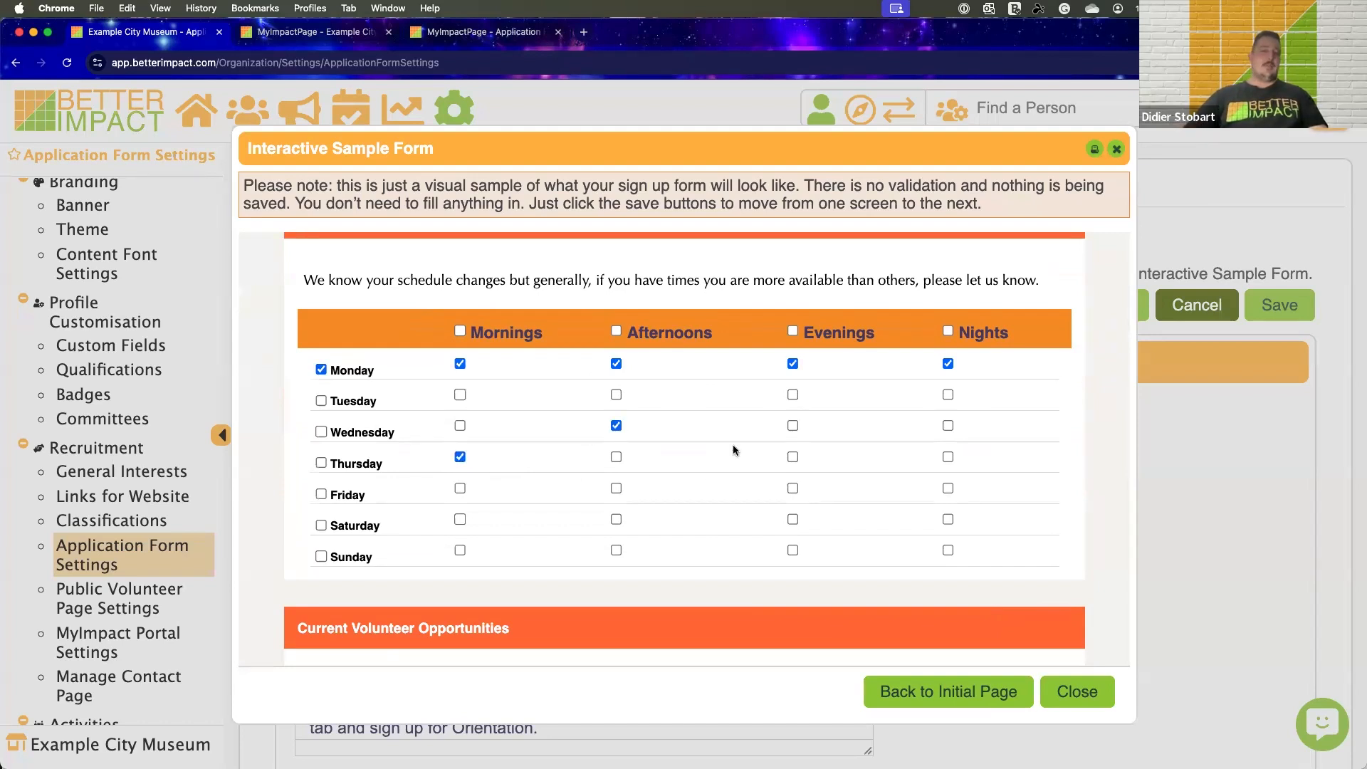
Select Administration, Guest Services and Transport Program under Current Volunteer Opportunities
scroll(734, 449, down, 1)
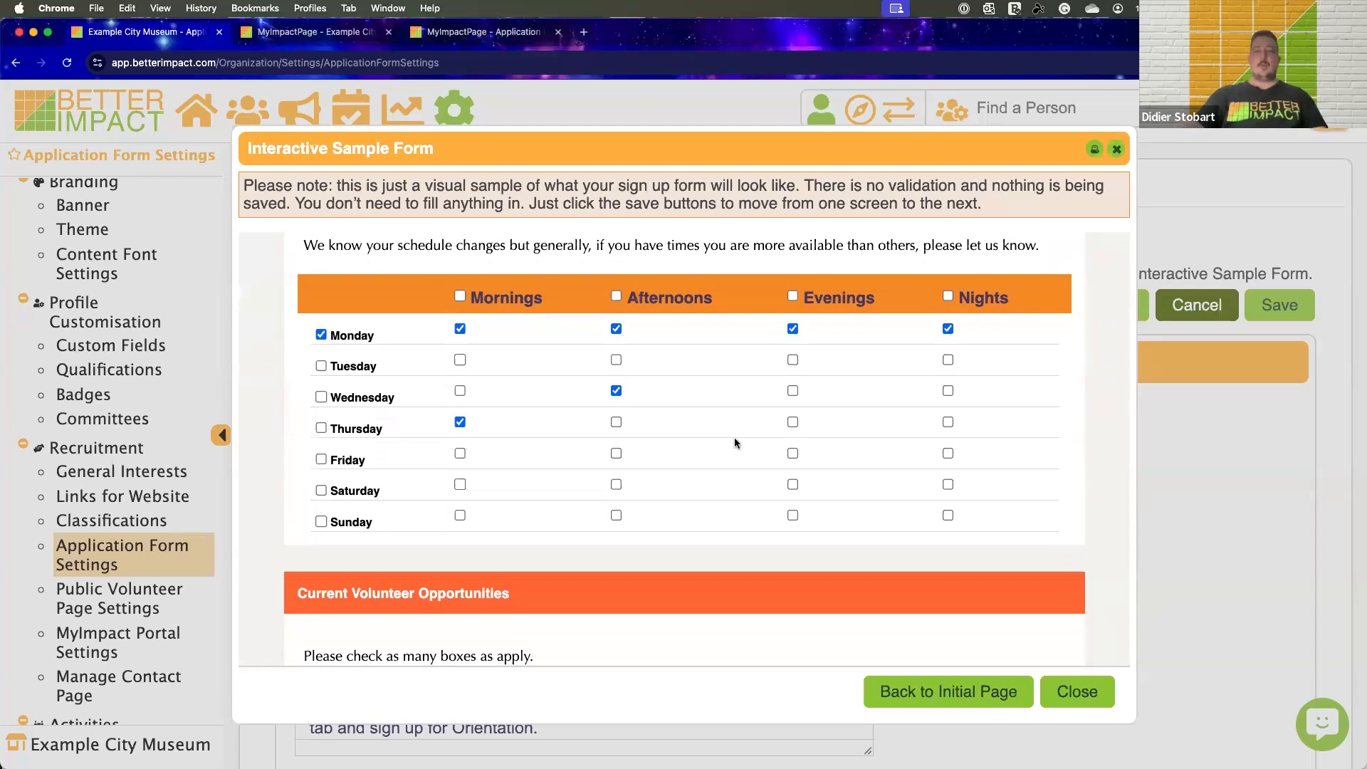
scroll(732, 436, down, 8)
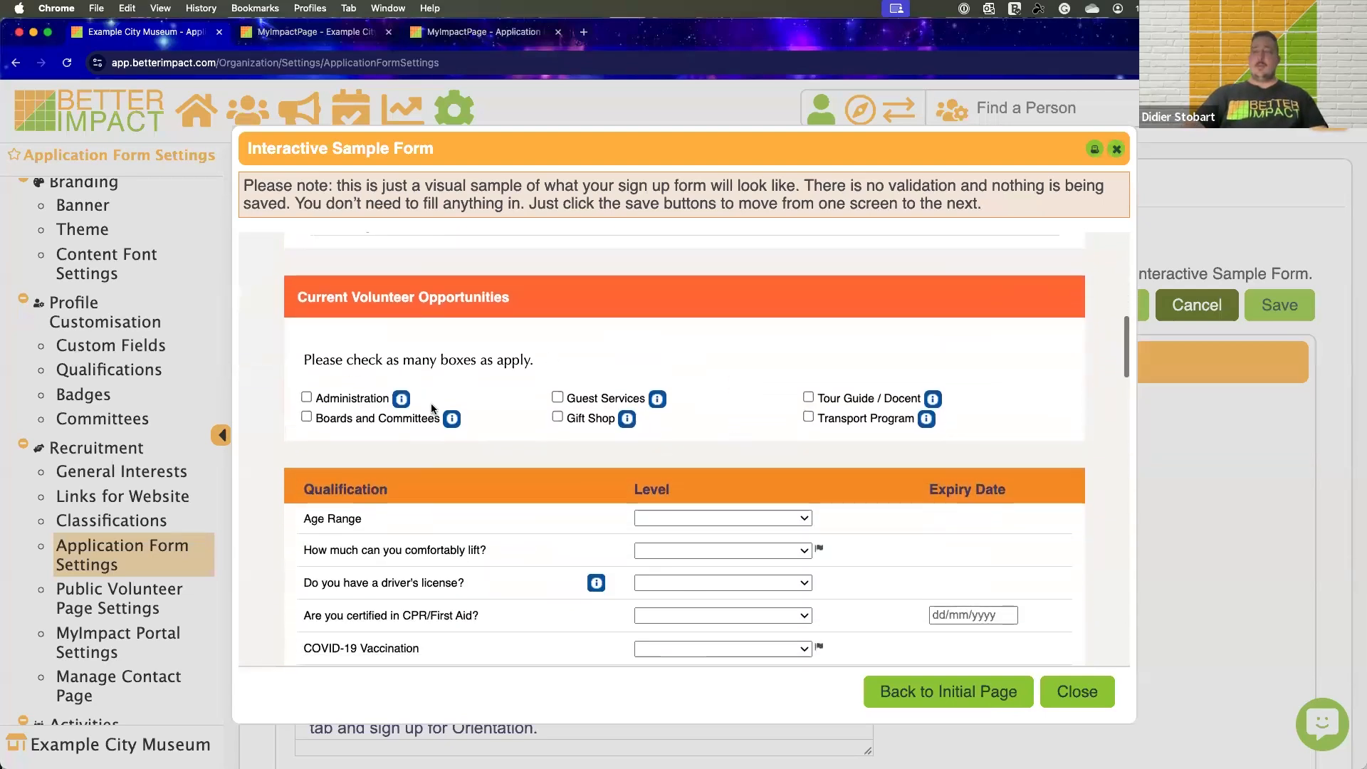
click(306, 397)
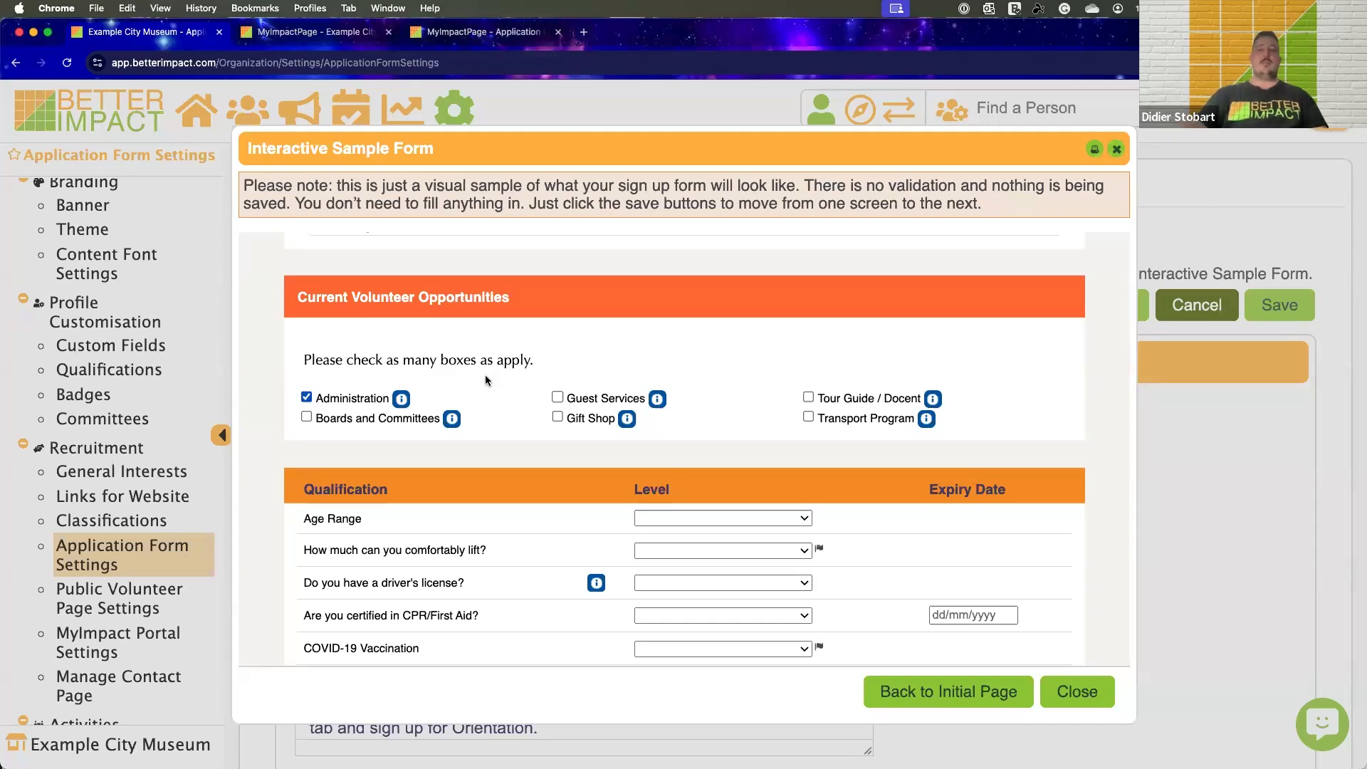
click(556, 398)
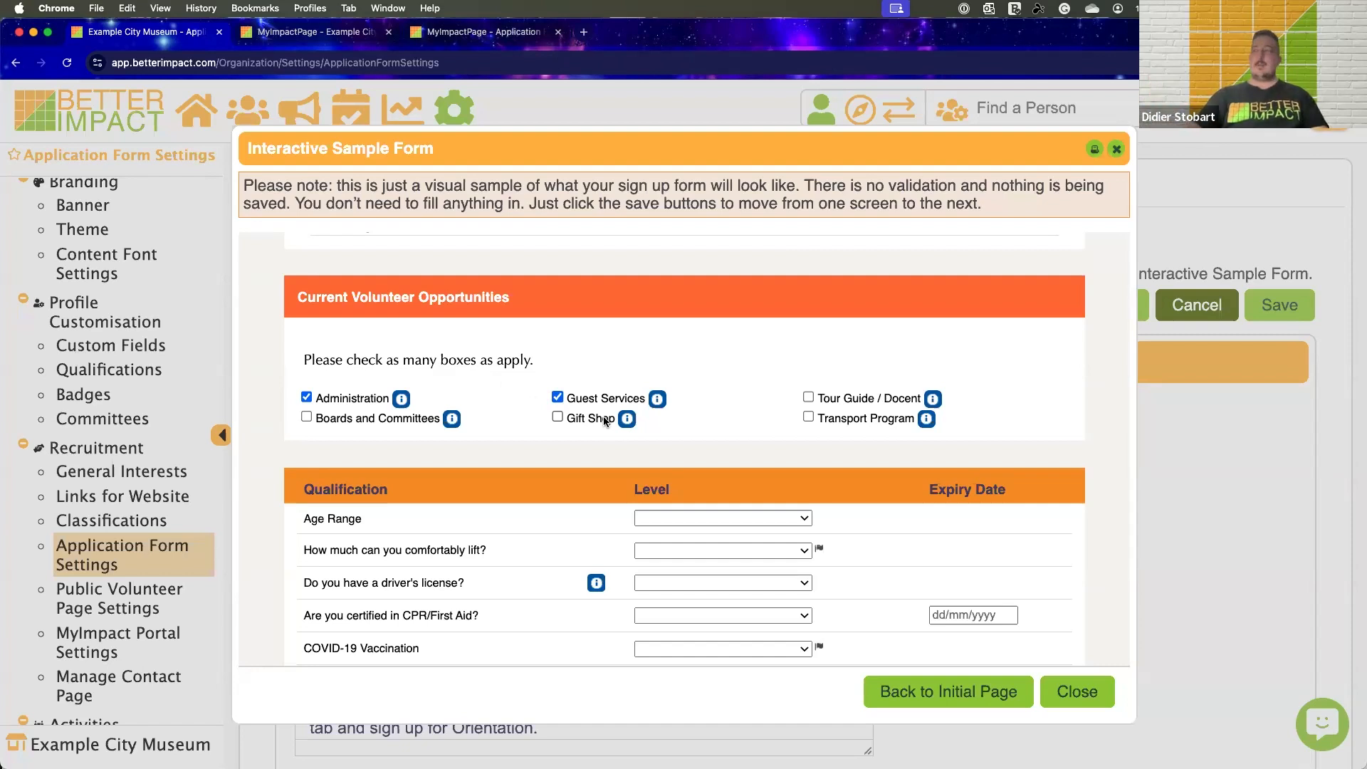
scroll(674, 382, down, 1)
scroll(673, 379, up, 1)
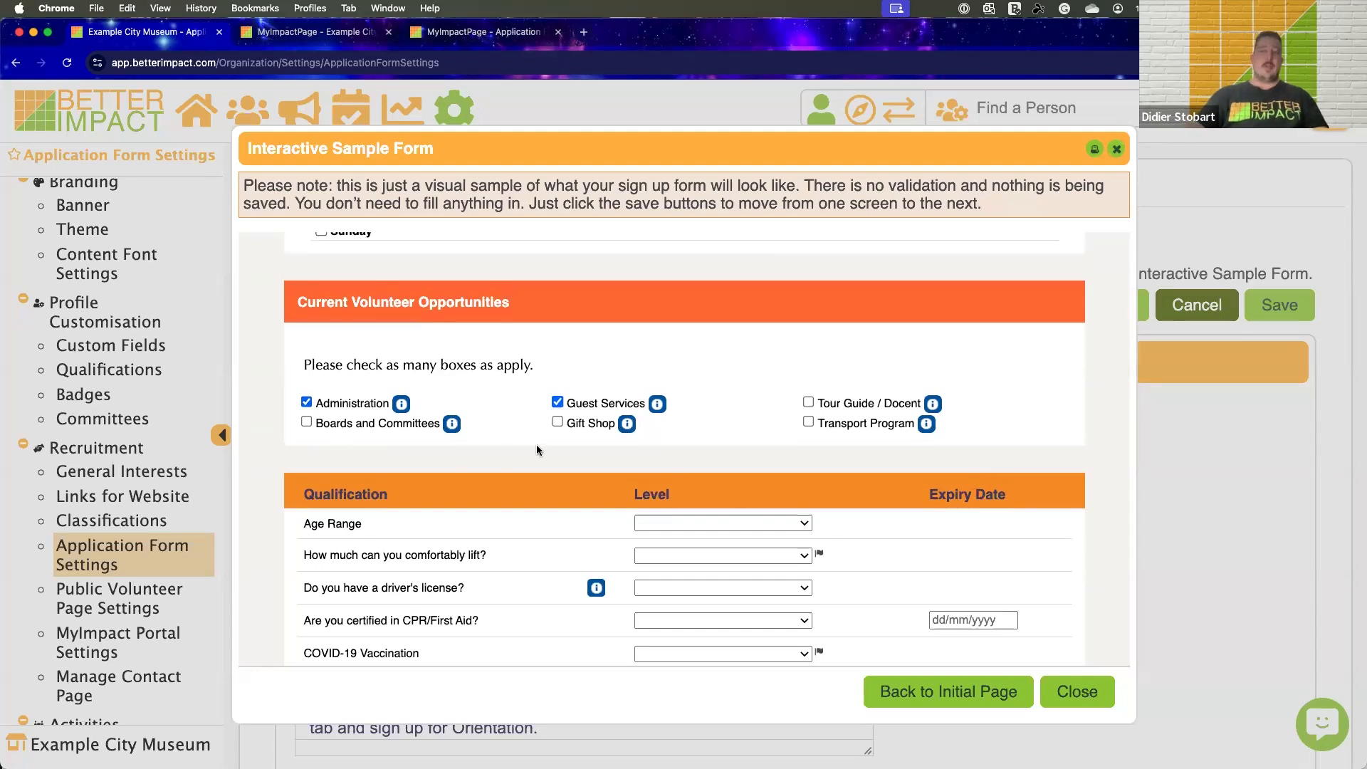
click(831, 423)
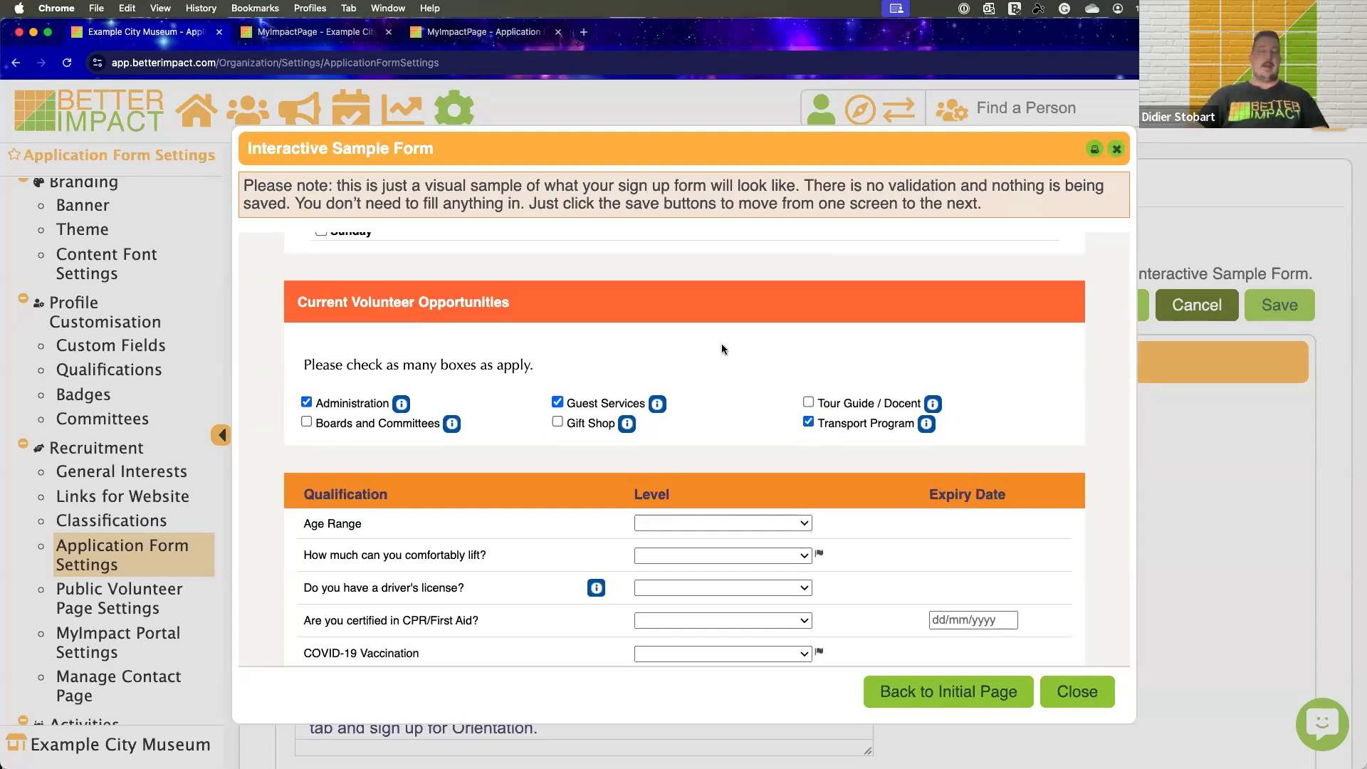
Review the Qualification section and view the level choices for CPR/First Aid certification and comfortable lifting without choosing any
scroll(722, 349, down, 3)
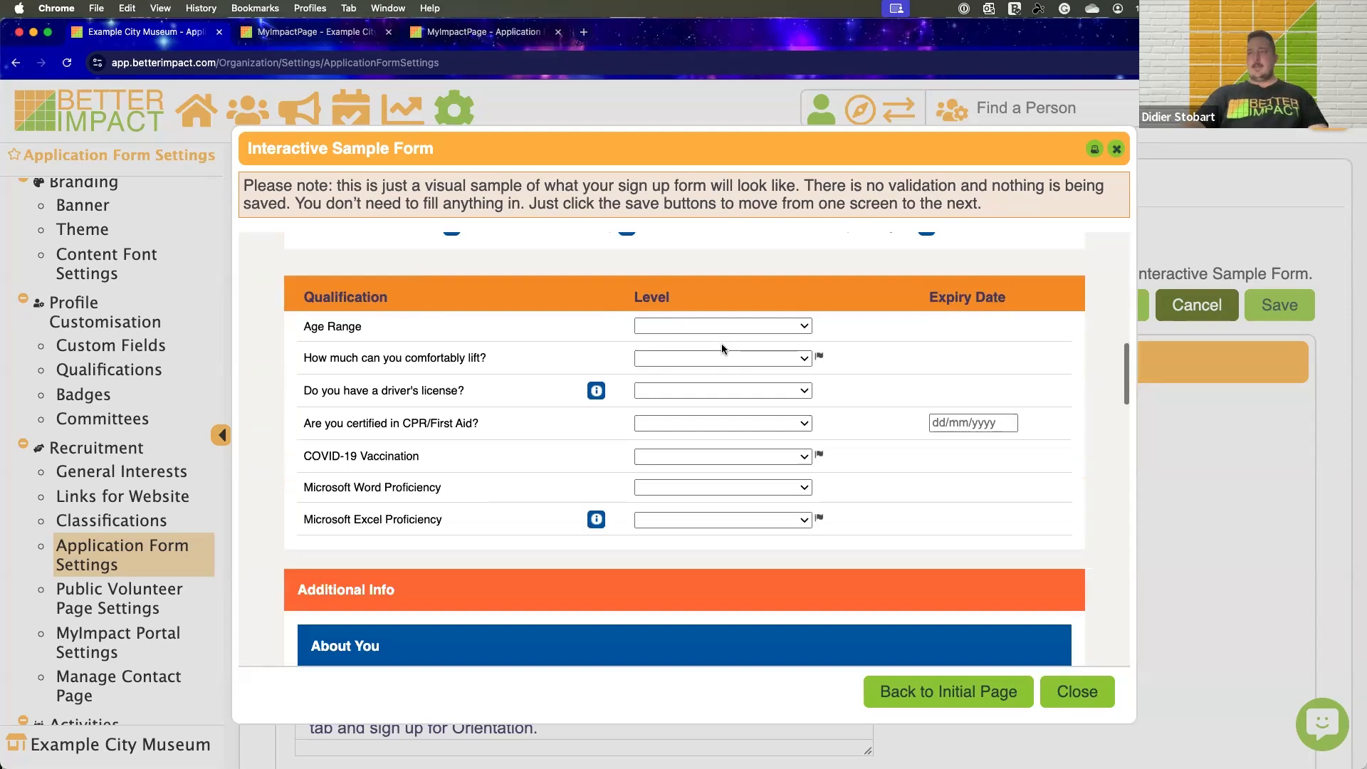
scroll(371, 363, down, 1)
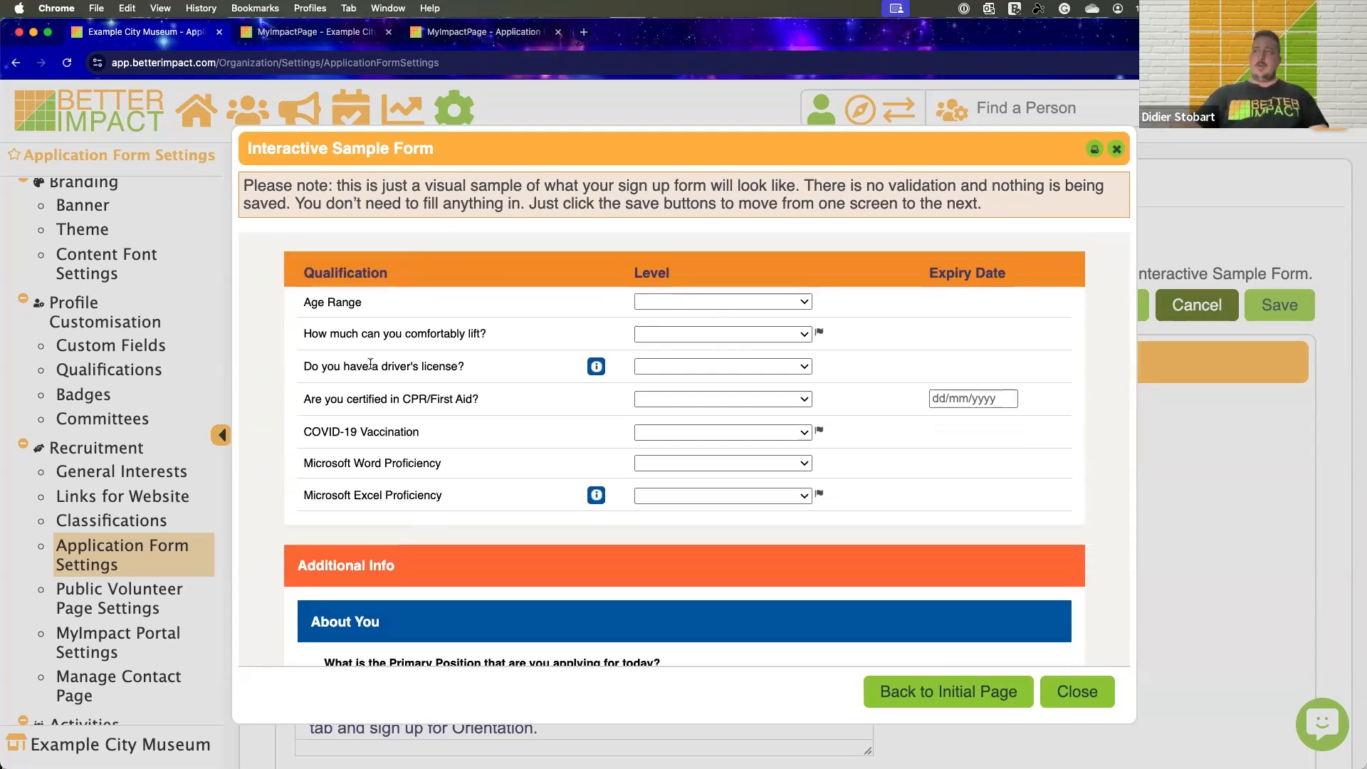
scroll(376, 365, up, 2)
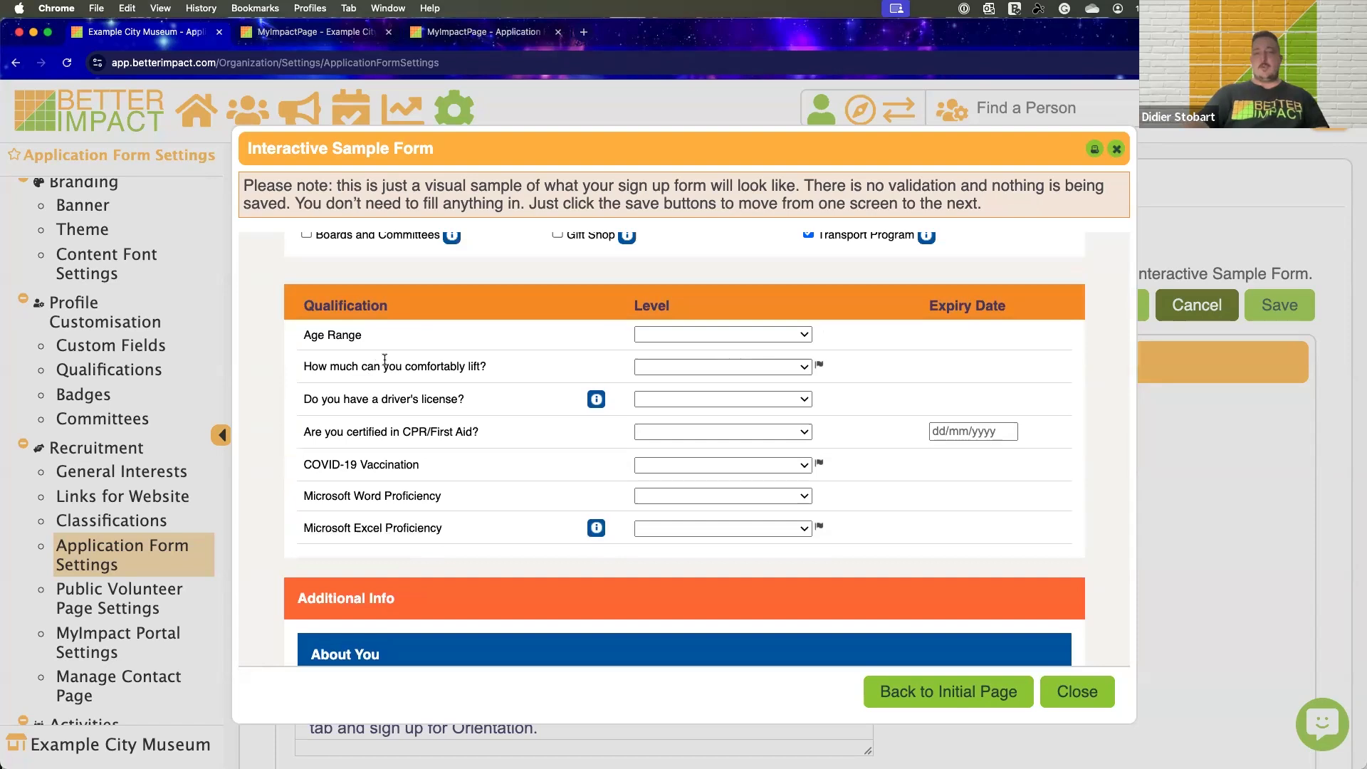
scroll(389, 361, up, 1)
scroll(392, 359, down, 1)
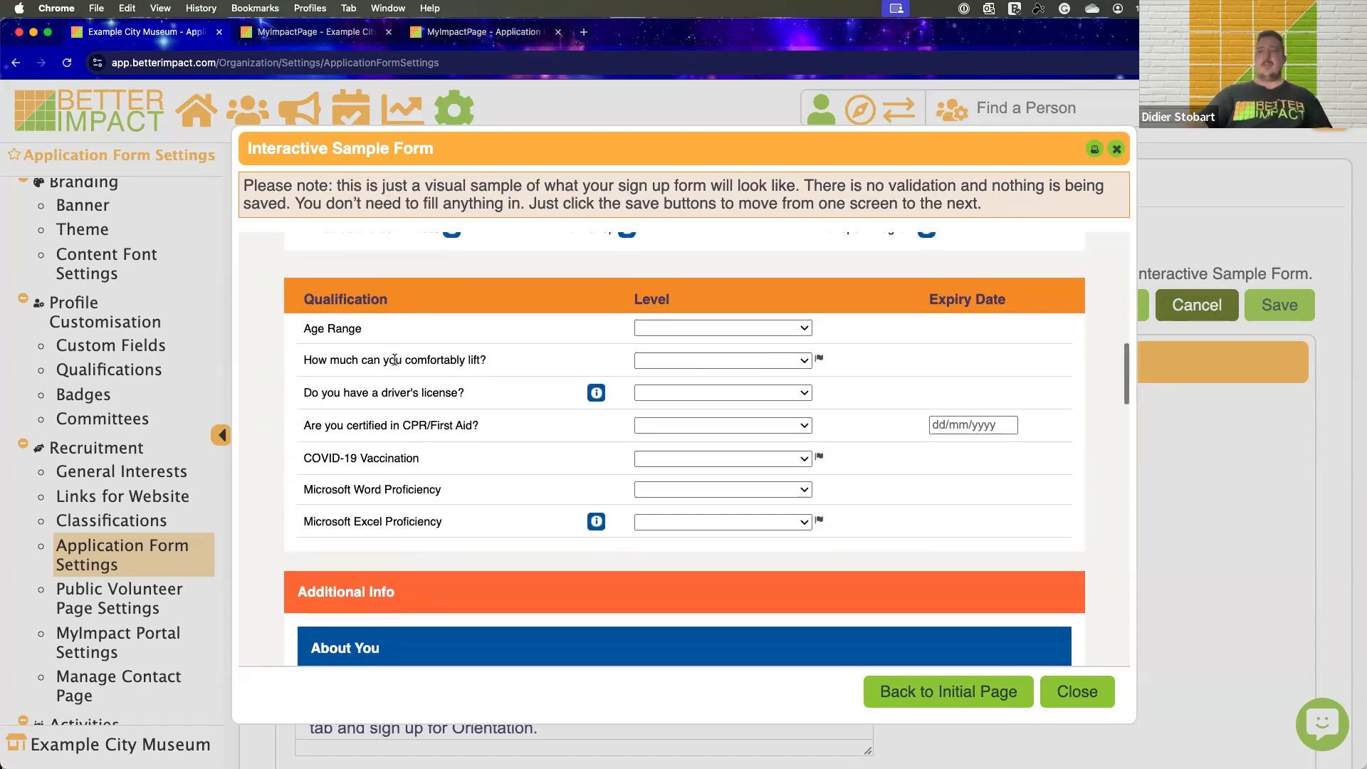
click(688, 426)
click(688, 428)
click(674, 358)
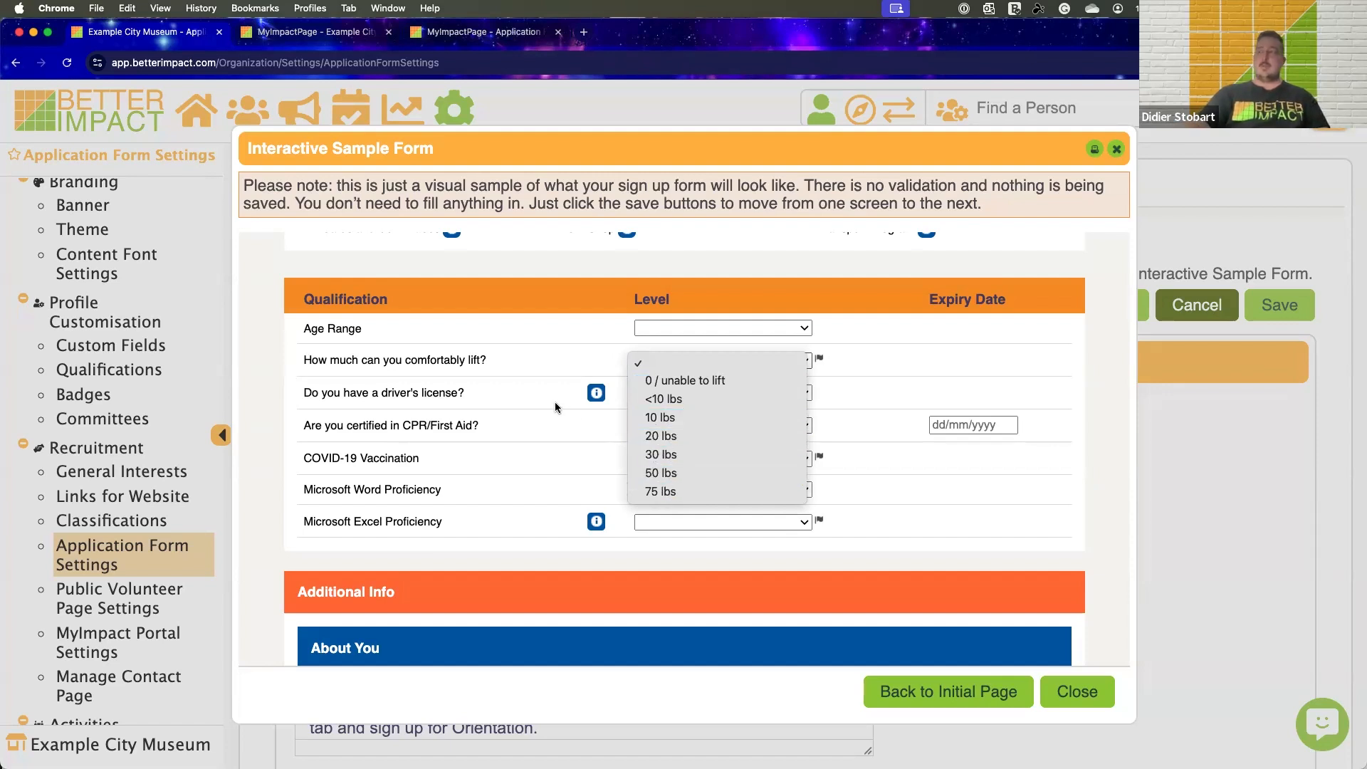
click(617, 418)
View the expiry date calendar for CPR/First Aid and the level choices for the driver's license question, leaving both blank
click(943, 423)
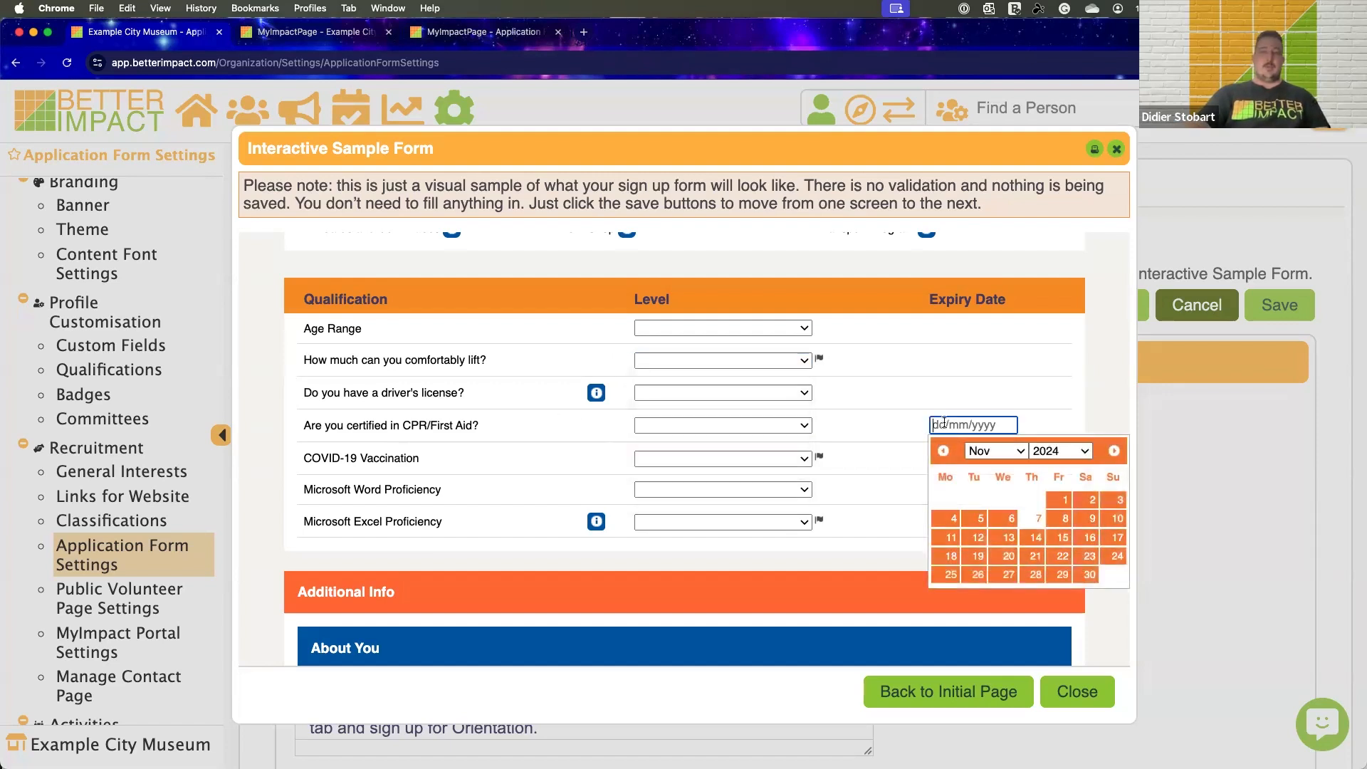
click(1057, 399)
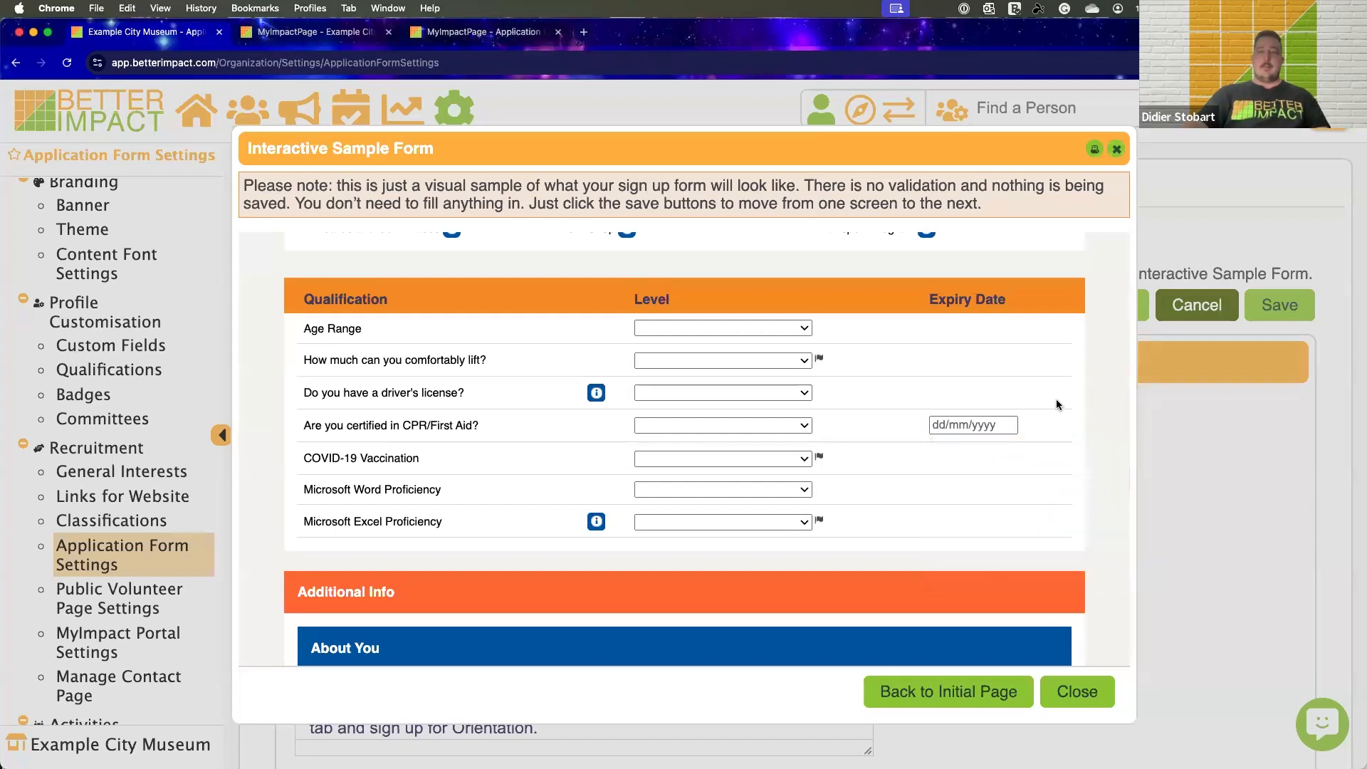
scroll(1056, 399, up, 1)
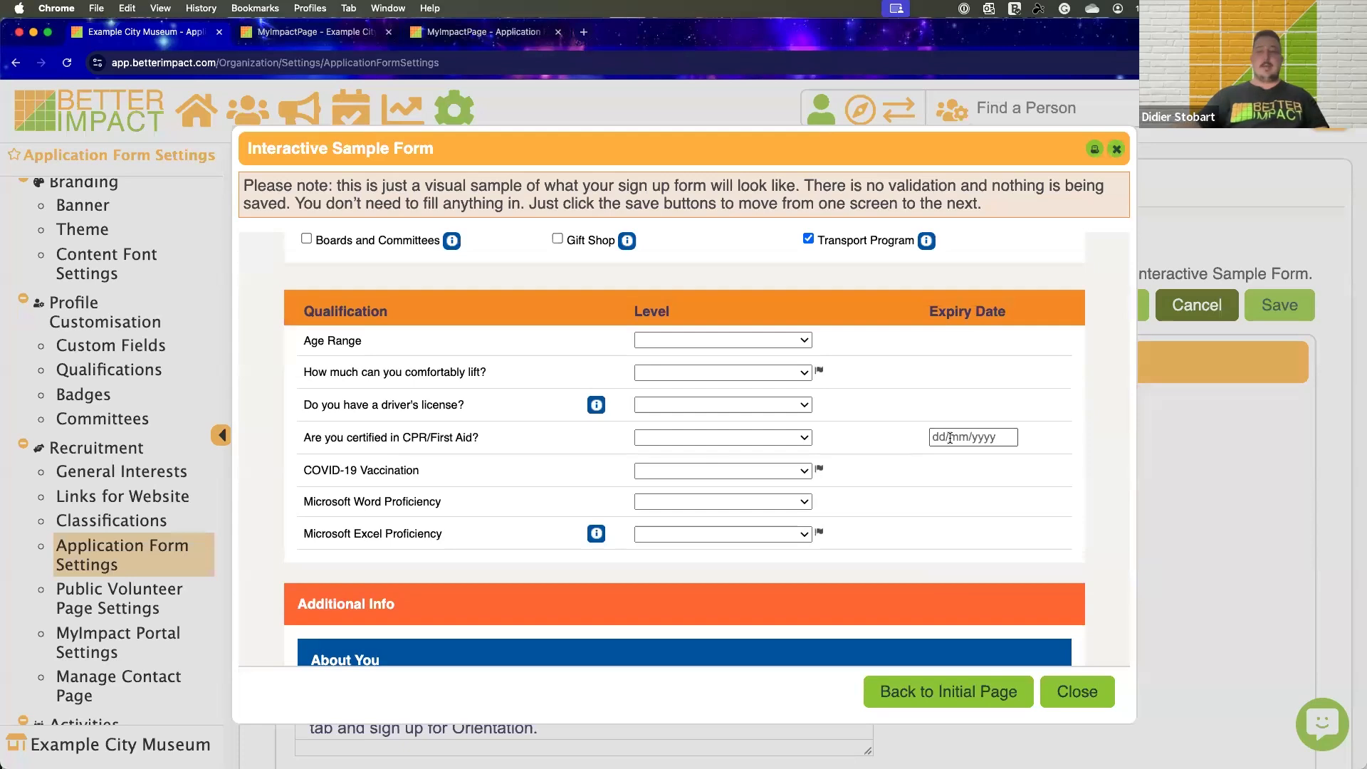
scroll(714, 408, down, 1)
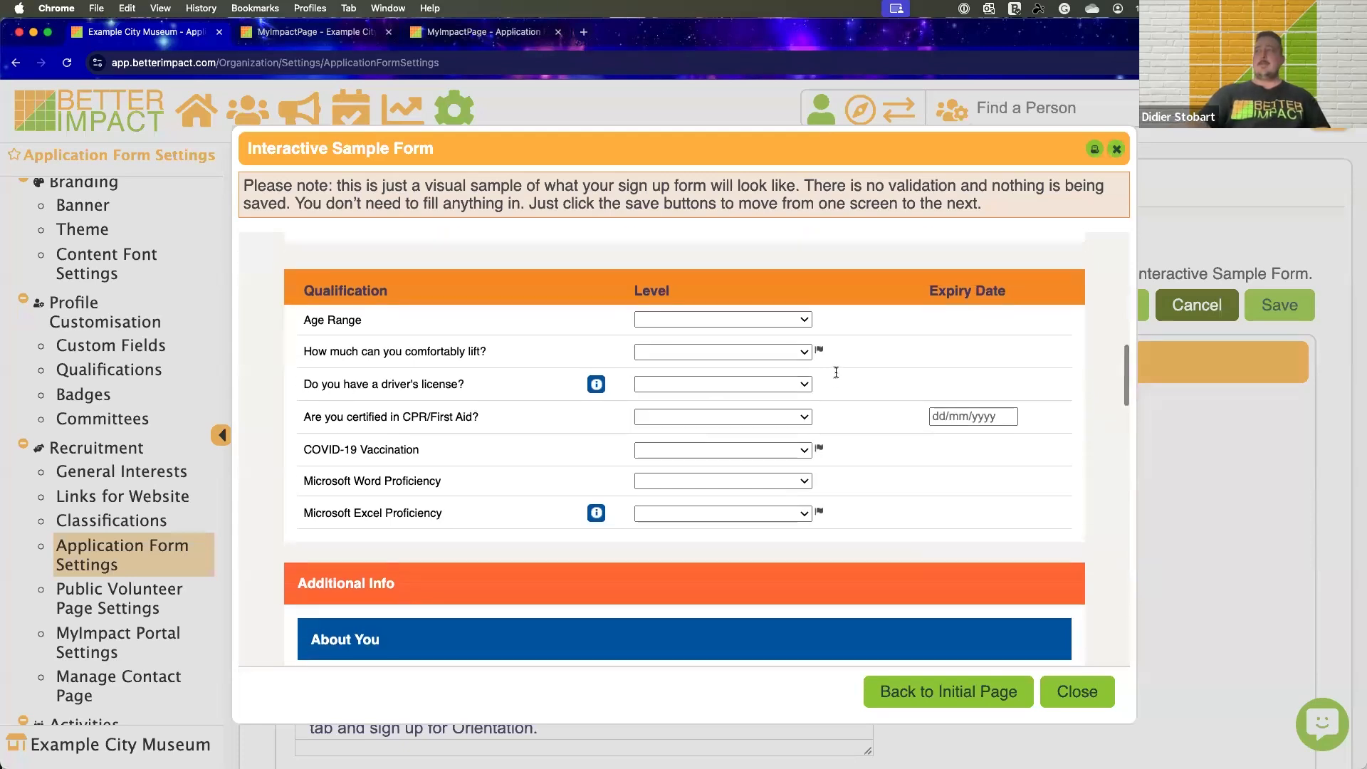
scroll(849, 434, down, 1)
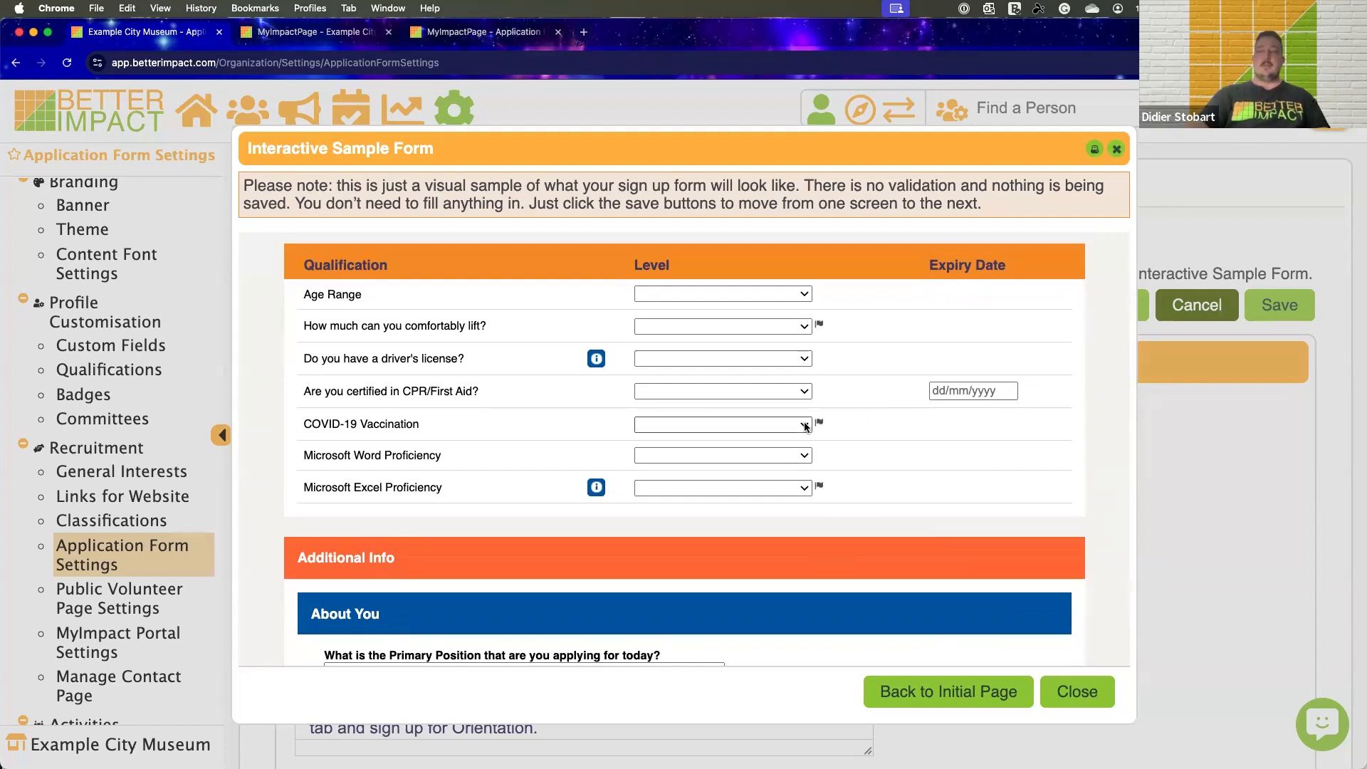
scroll(661, 366, up, 1)
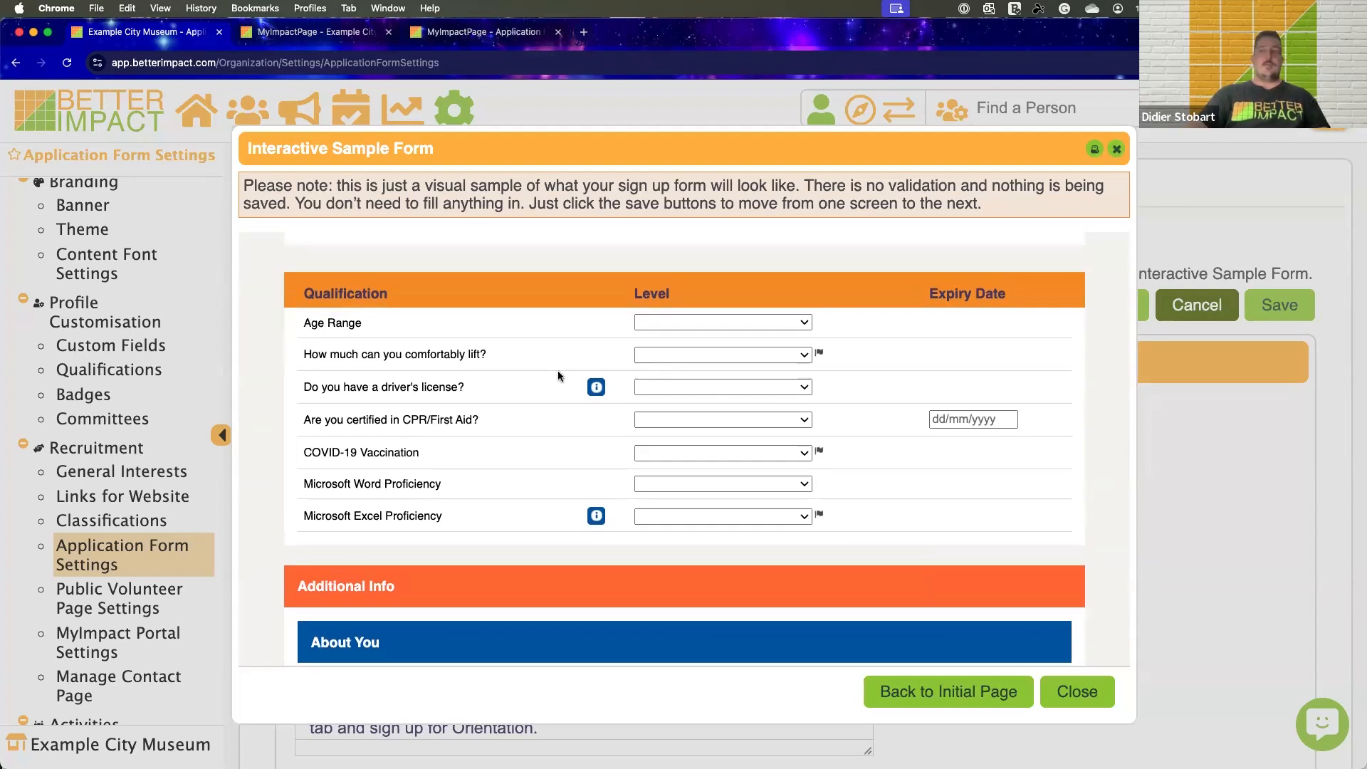
click(762, 390)
click(762, 385)
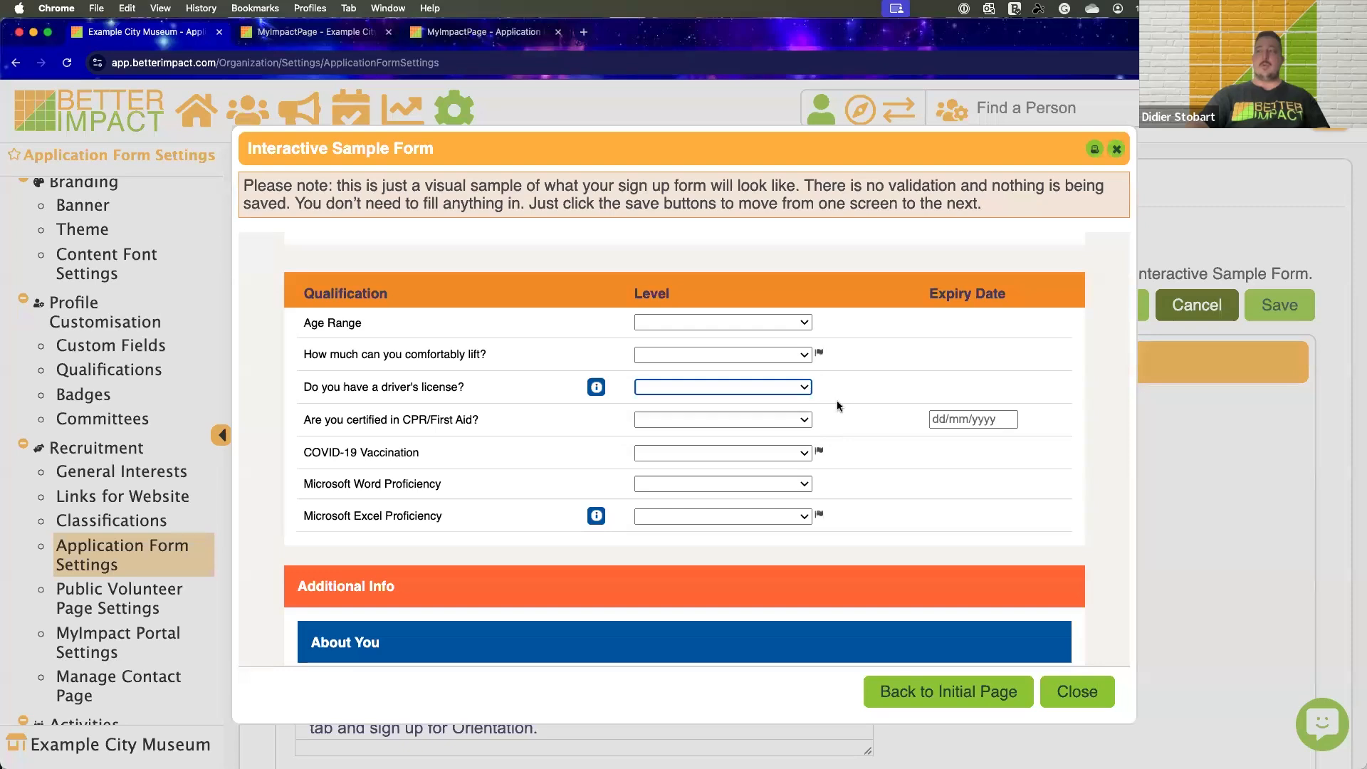
Examine the About You questions, including the primary position field and the choices for how the applicant first heard about the museum
scroll(836, 398, down, 5)
scroll(837, 398, down, 5)
scroll(836, 398, up, 1)
scroll(835, 397, down, 1)
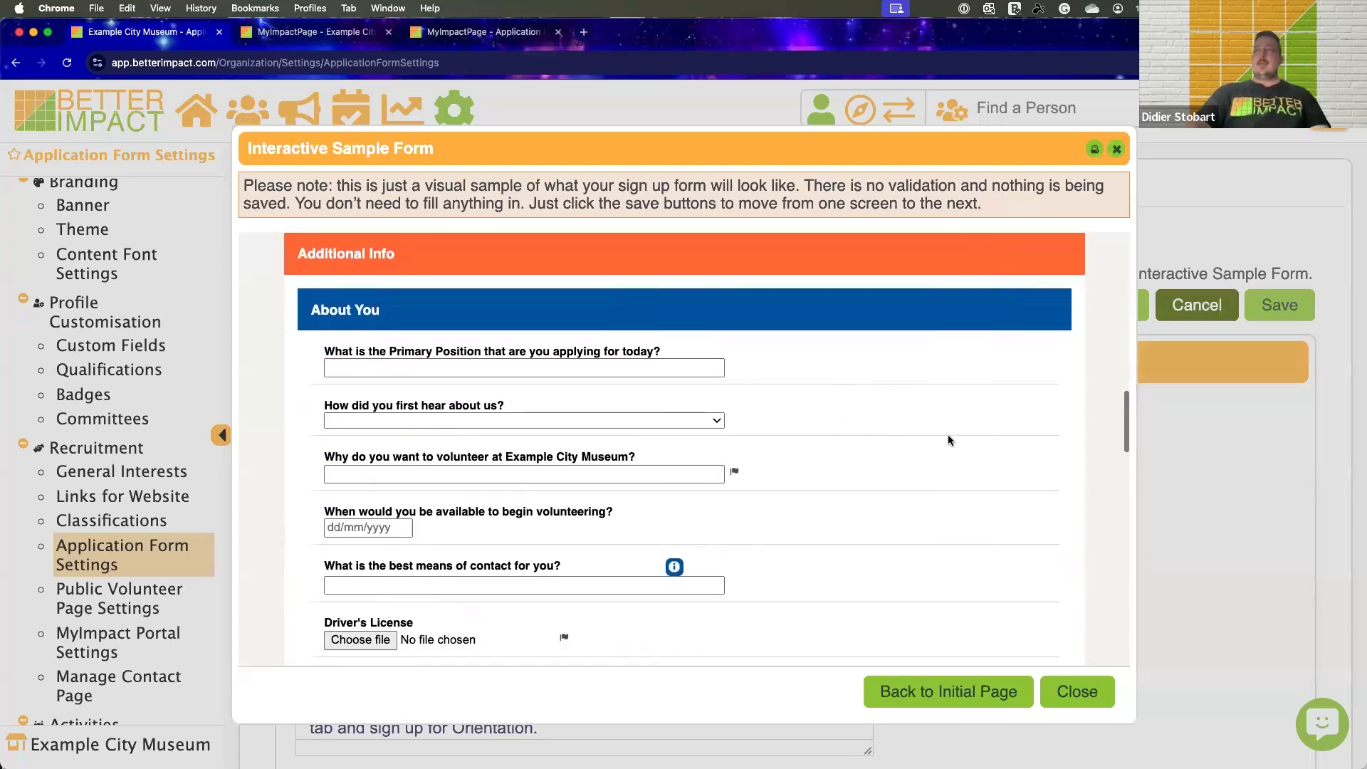
scroll(956, 434, down, 1)
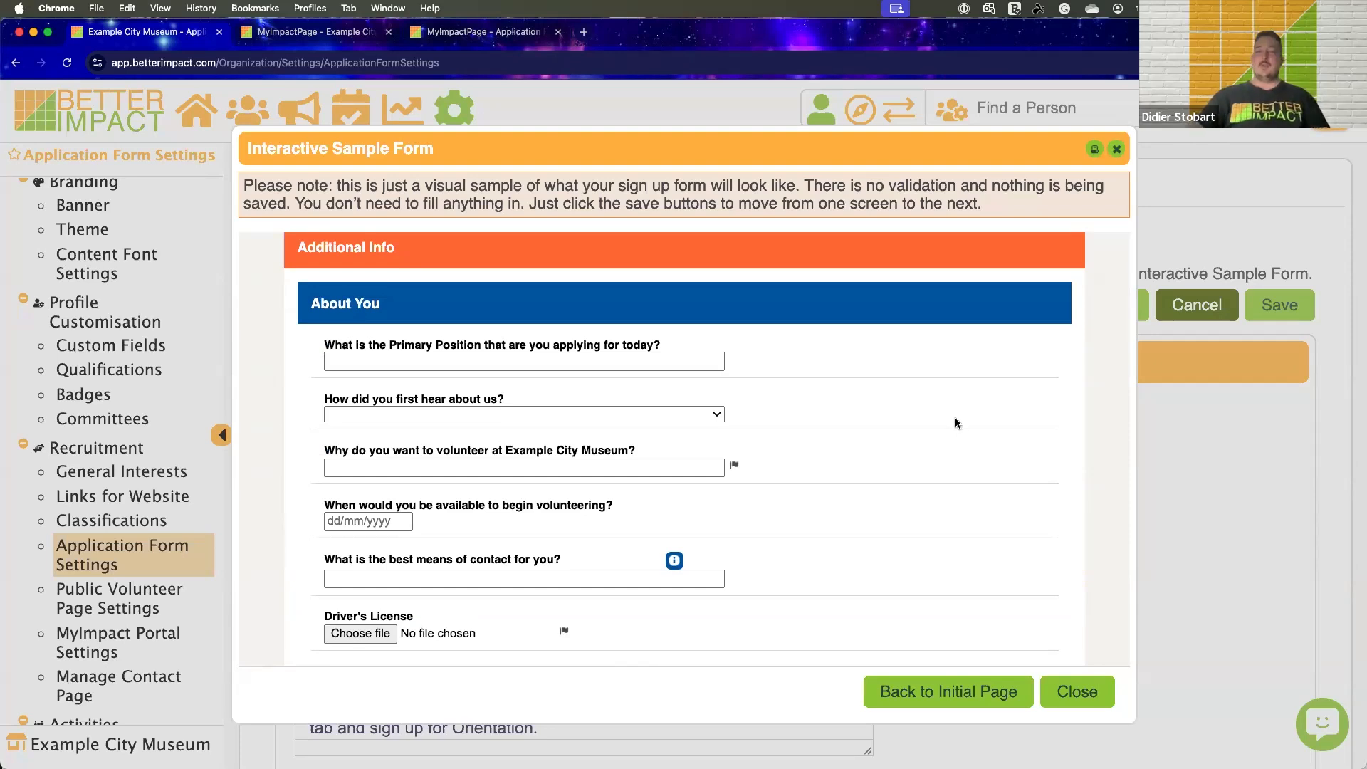
scroll(959, 413, down, 1)
click(540, 341)
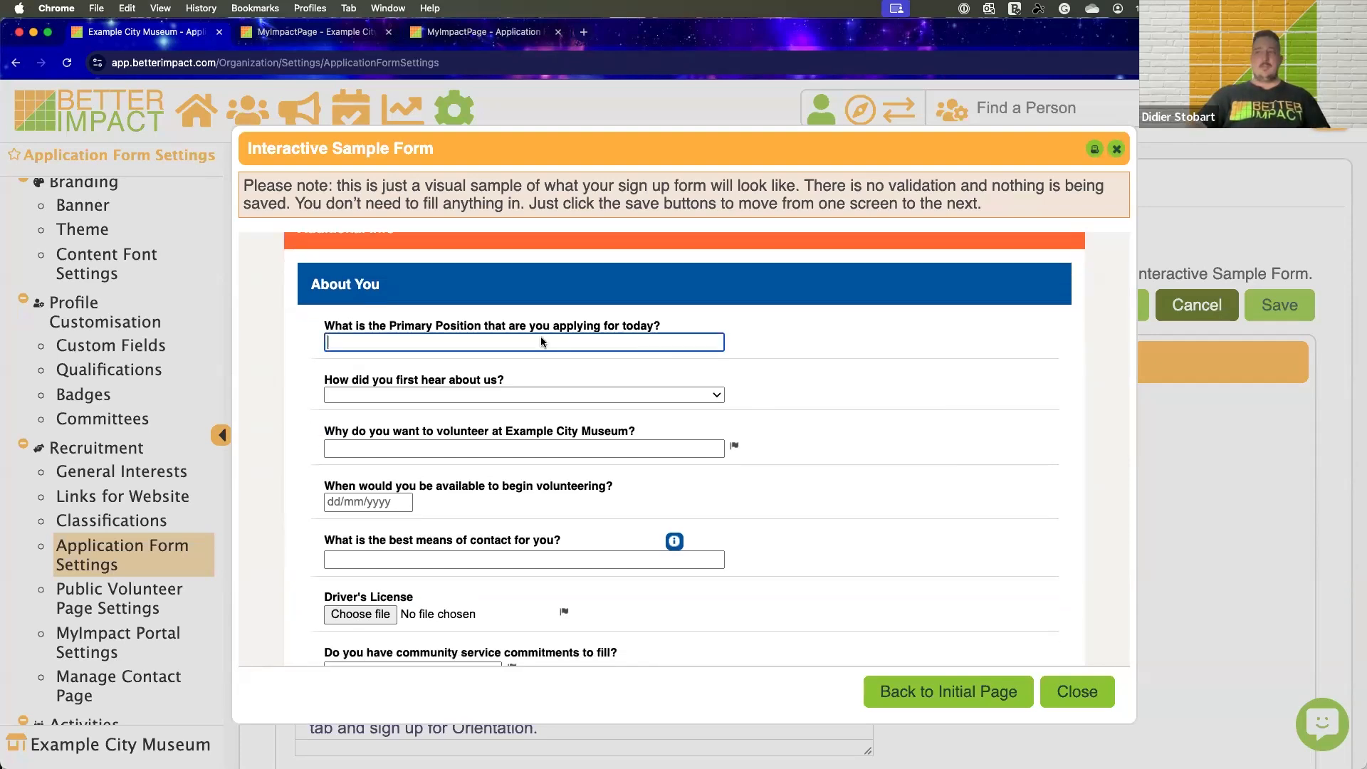
scroll(669, 368, down, 1)
click(545, 369)
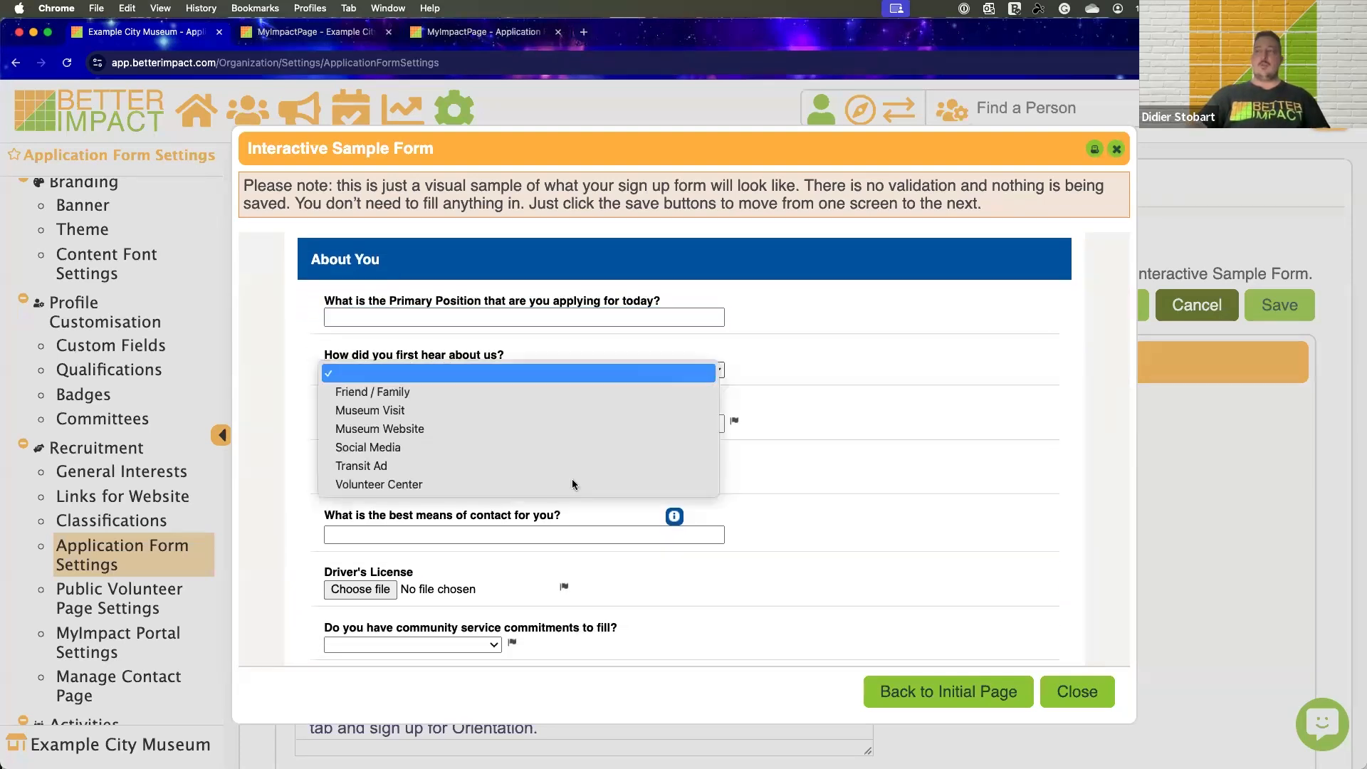
click(841, 422)
View the calendar for when the applicant could begin volunteering and close it without picking a date
scroll(809, 419, down, 3)
click(385, 406)
click(508, 400)
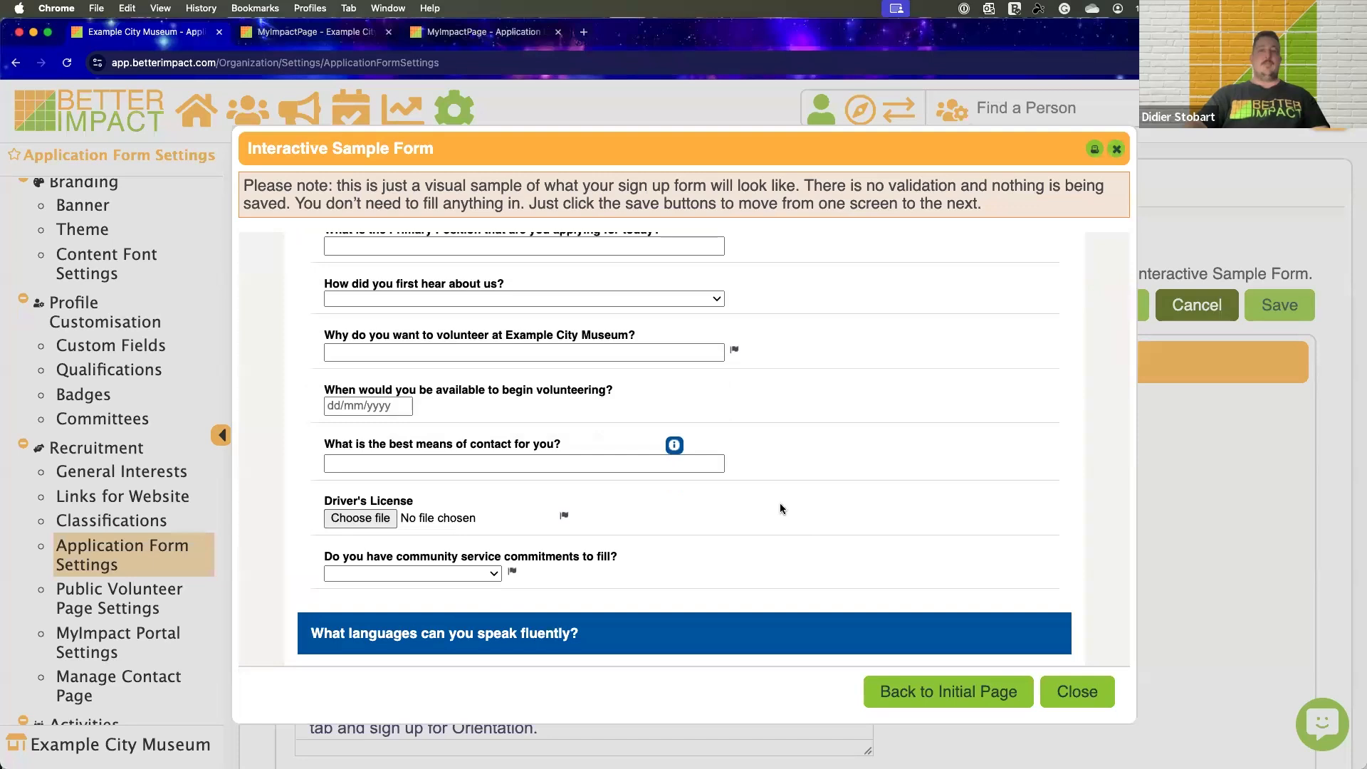
Review the remaining About You questions, the languages section and the References section of the sample form
scroll(780, 508, up, 2)
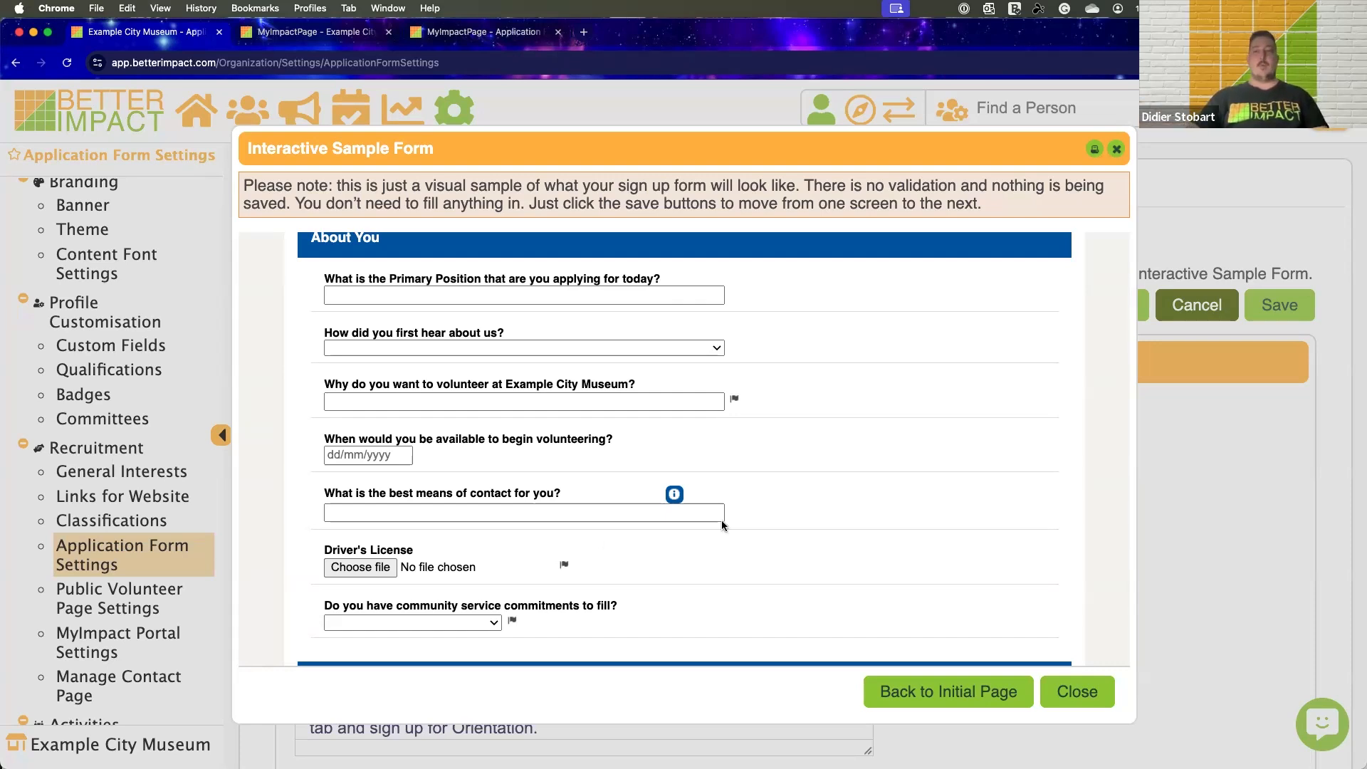
scroll(842, 458, down, 4)
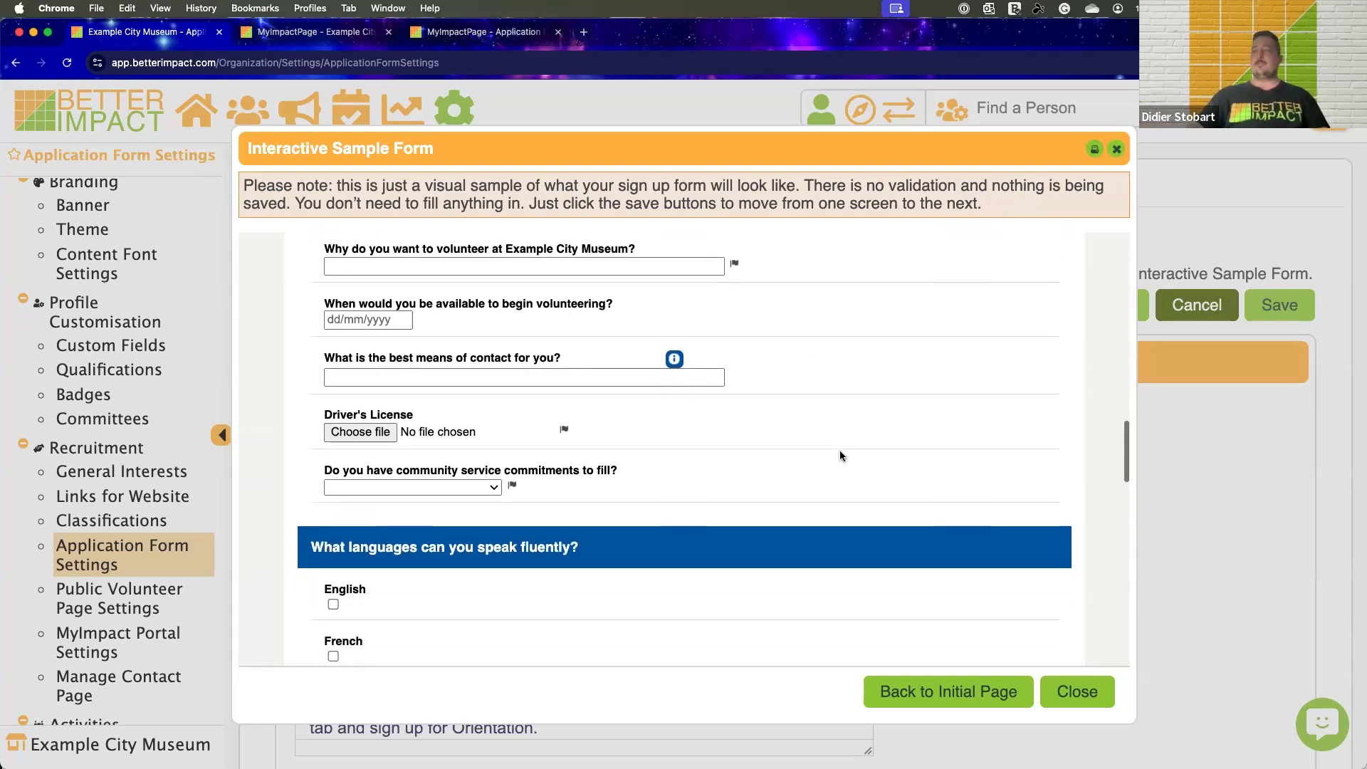
scroll(839, 456, up, 3)
scroll(840, 456, down, 7)
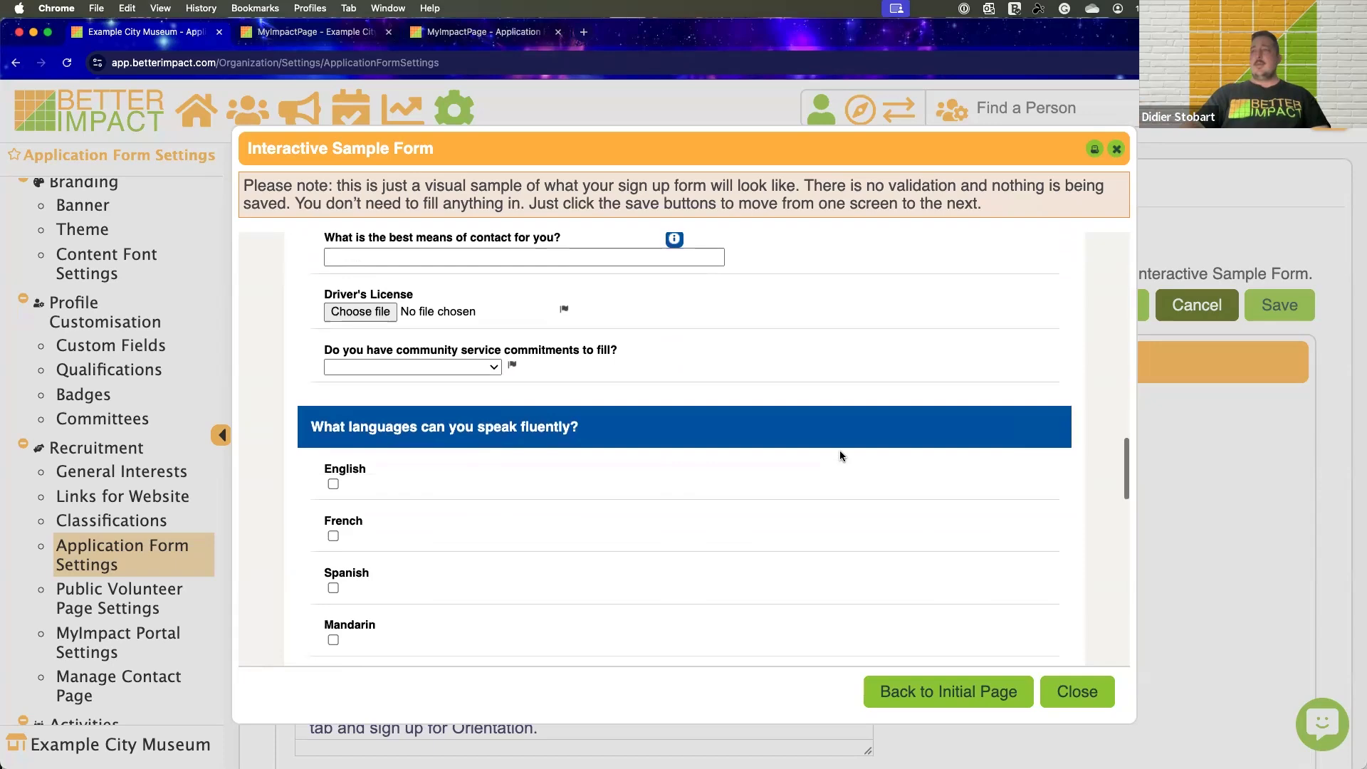
scroll(690, 451, down, 10)
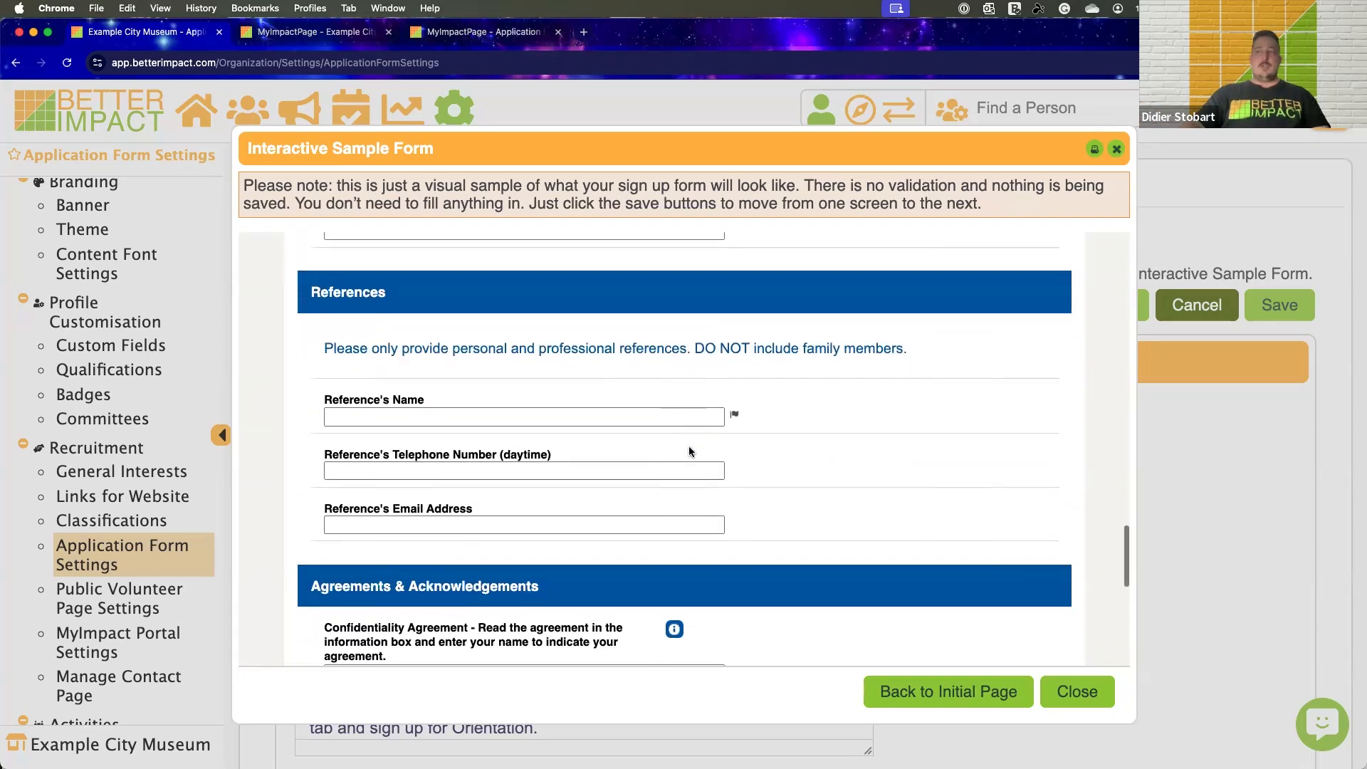
Read the Confidentiality Agreement text in the Agreements & Acknowledgements section of the sample form and close it
scroll(671, 419, down, 6)
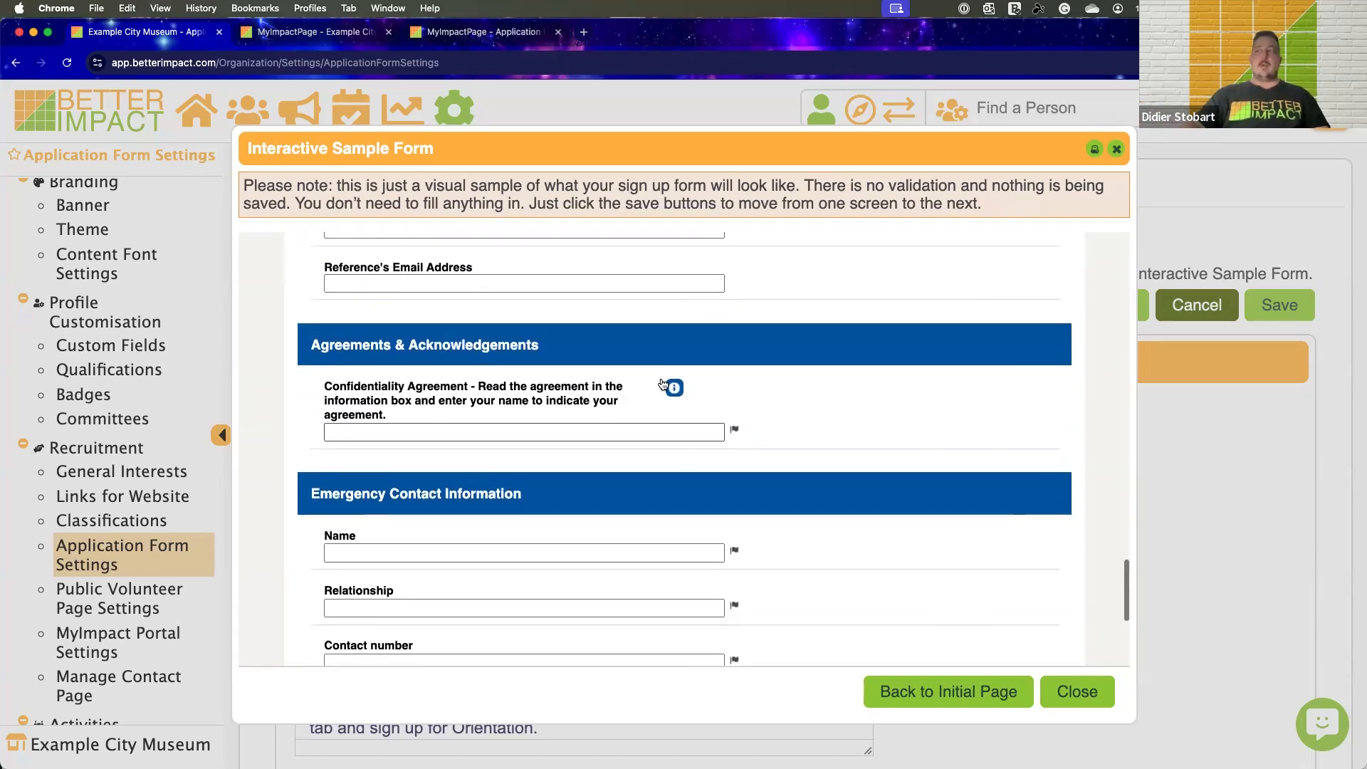
click(674, 384)
scroll(708, 472, down, 15)
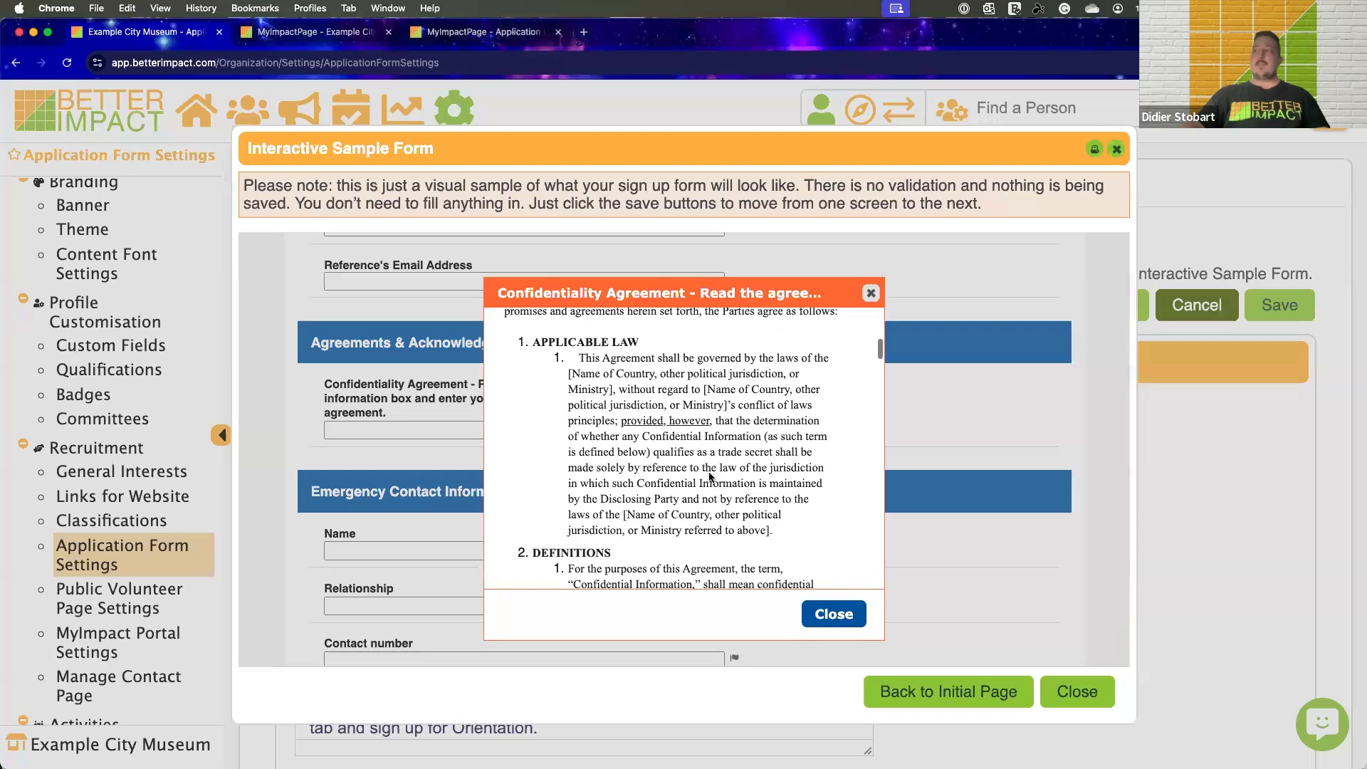
click(808, 614)
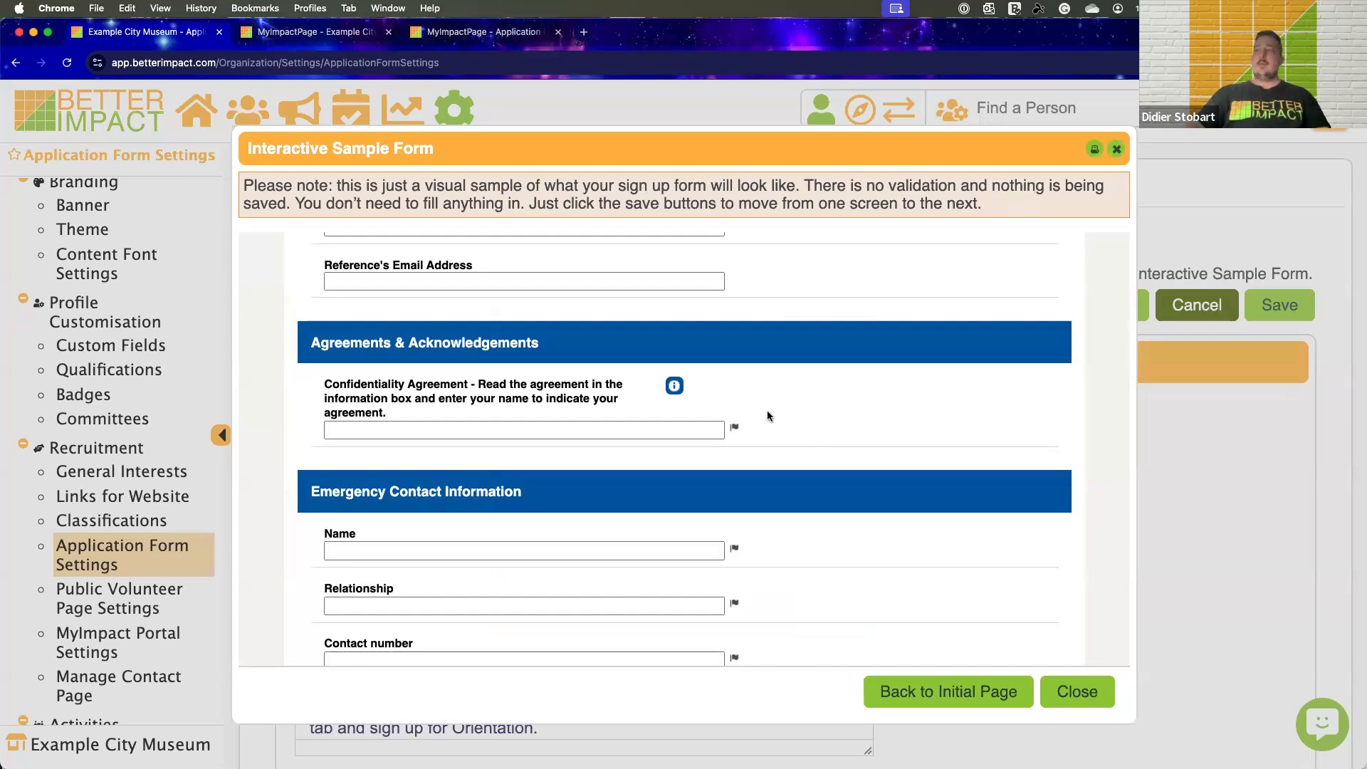
Review the emergency contact and document signing sections, and submit the sample application without filling anything in
scroll(767, 412, down, 6)
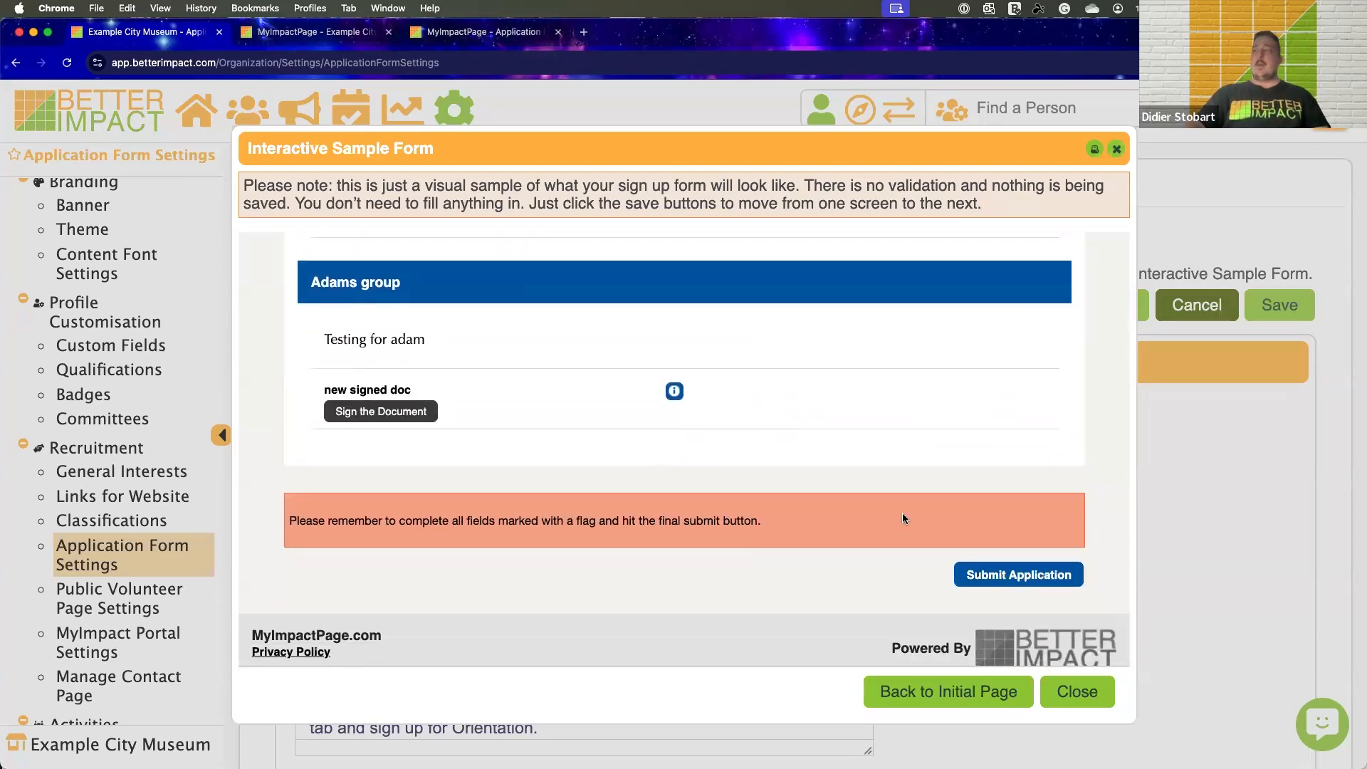
scroll(673, 441, up, 1)
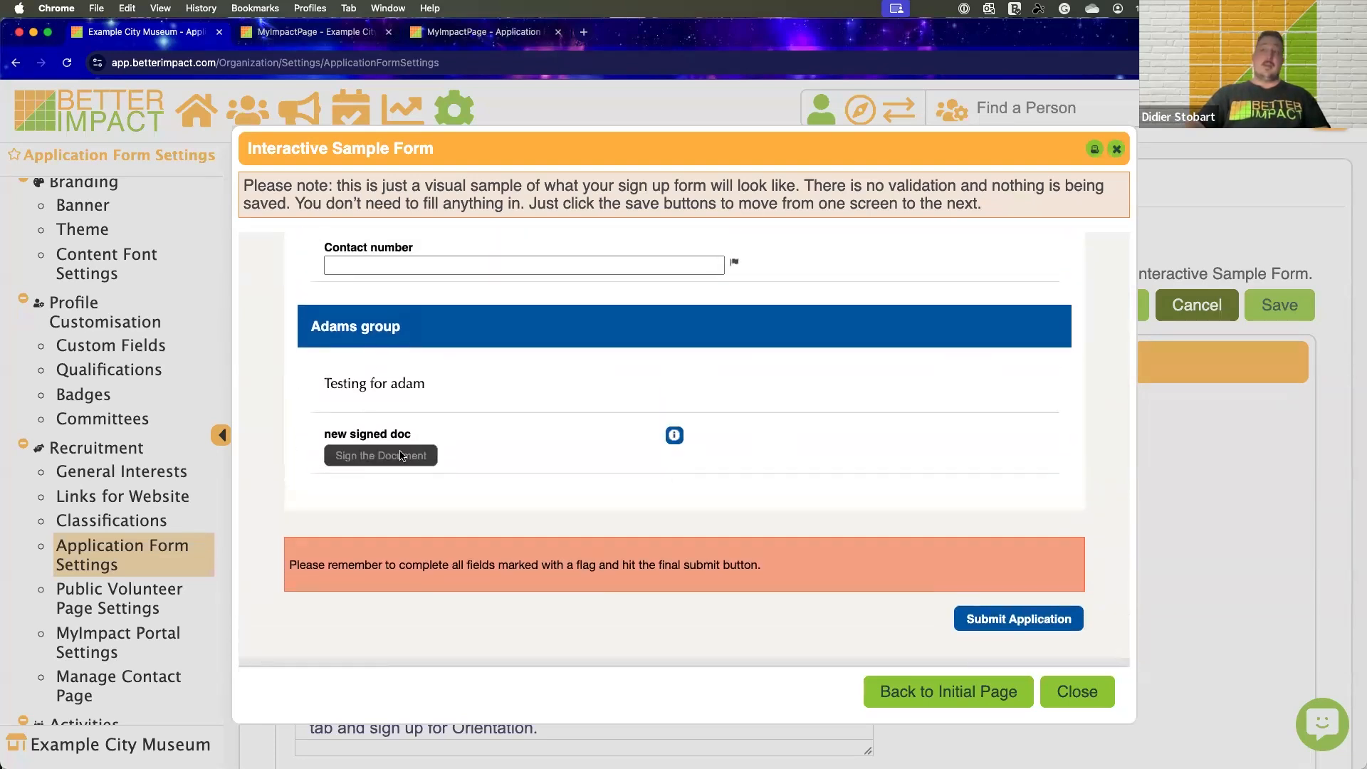
scroll(448, 484, down, 1)
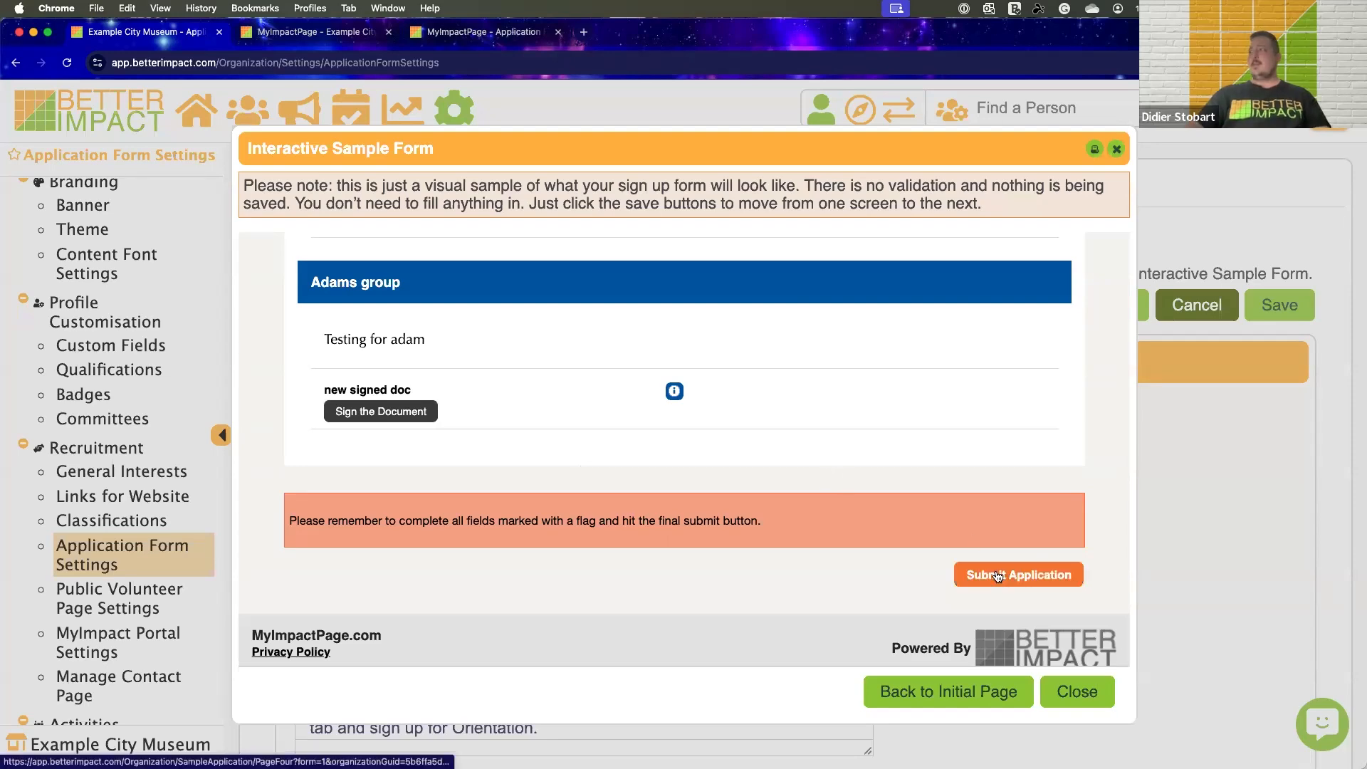
click(998, 576)
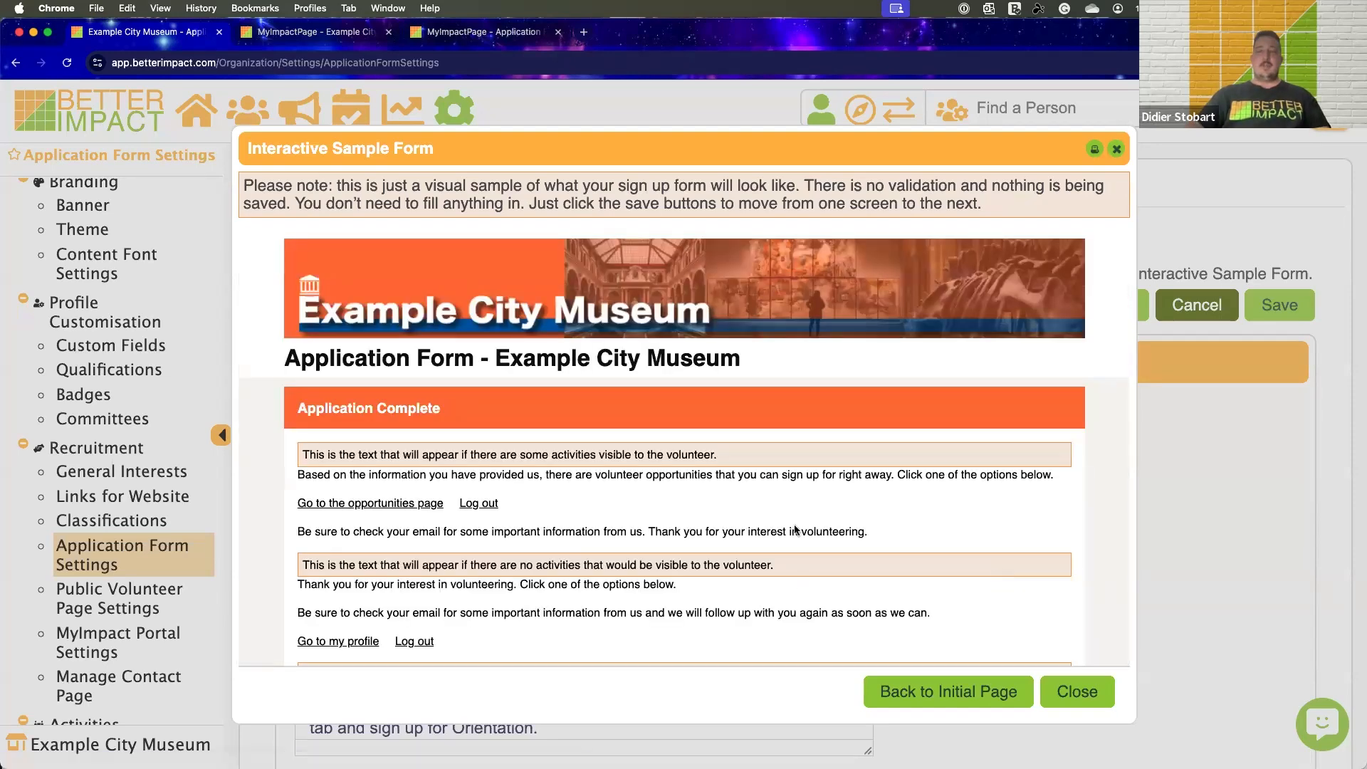
Review the Application Complete messages for volunteers with and without visible activities, and close the sample form
scroll(781, 497, down, 4)
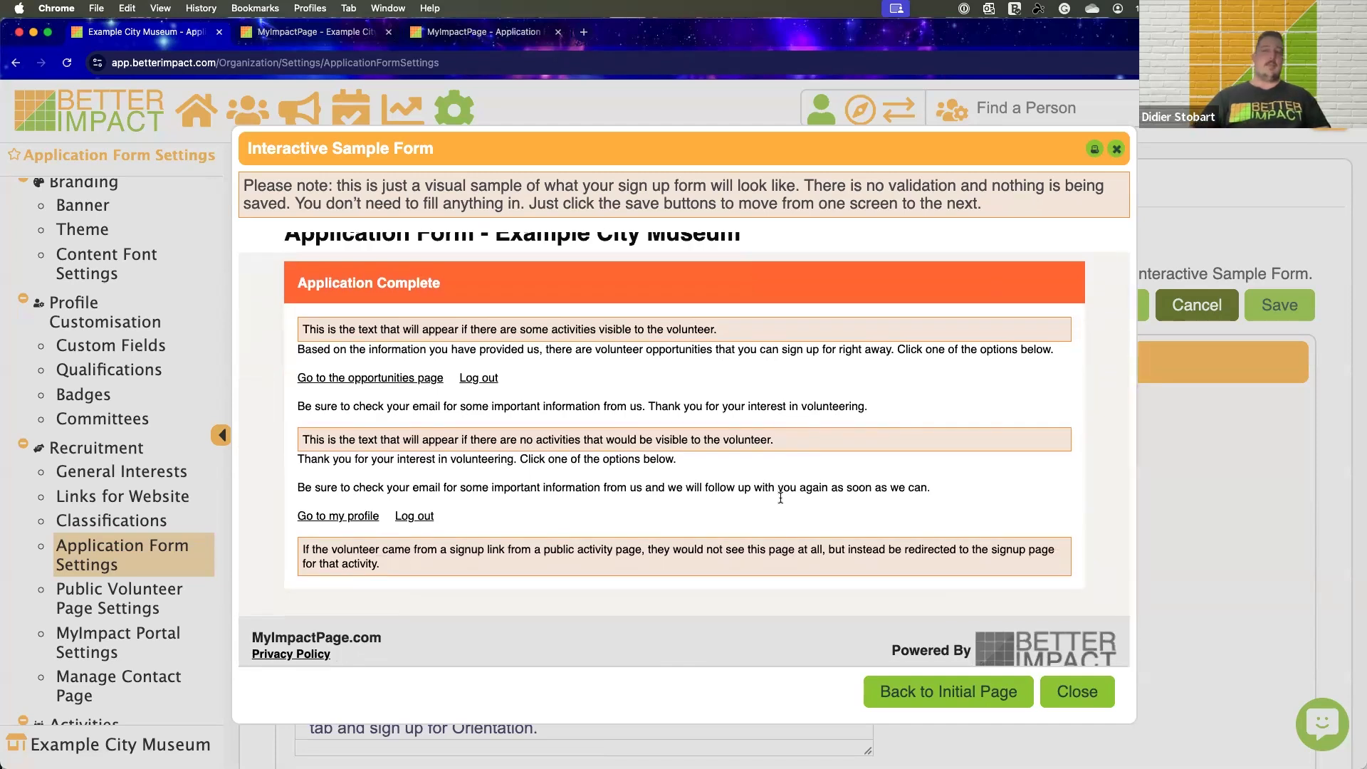
scroll(587, 353, down, 1)
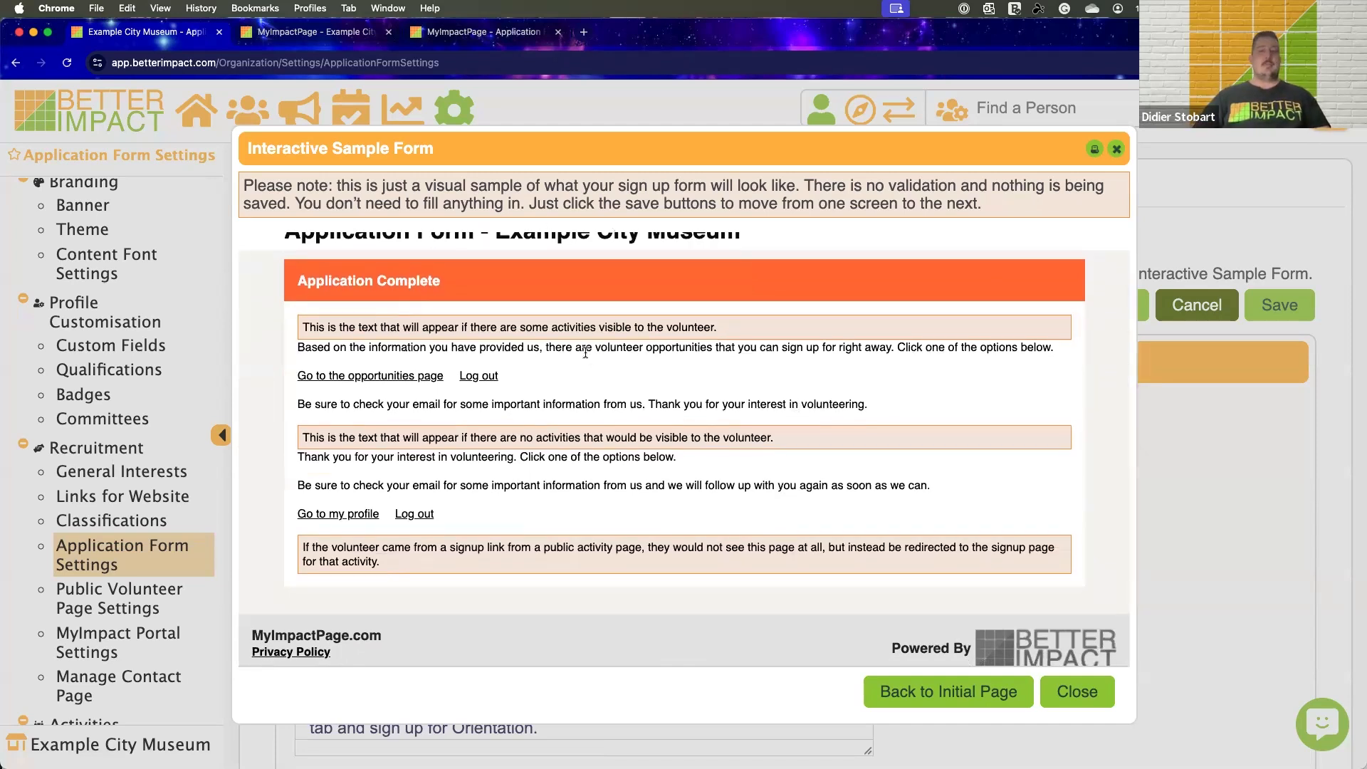
click(1118, 147)
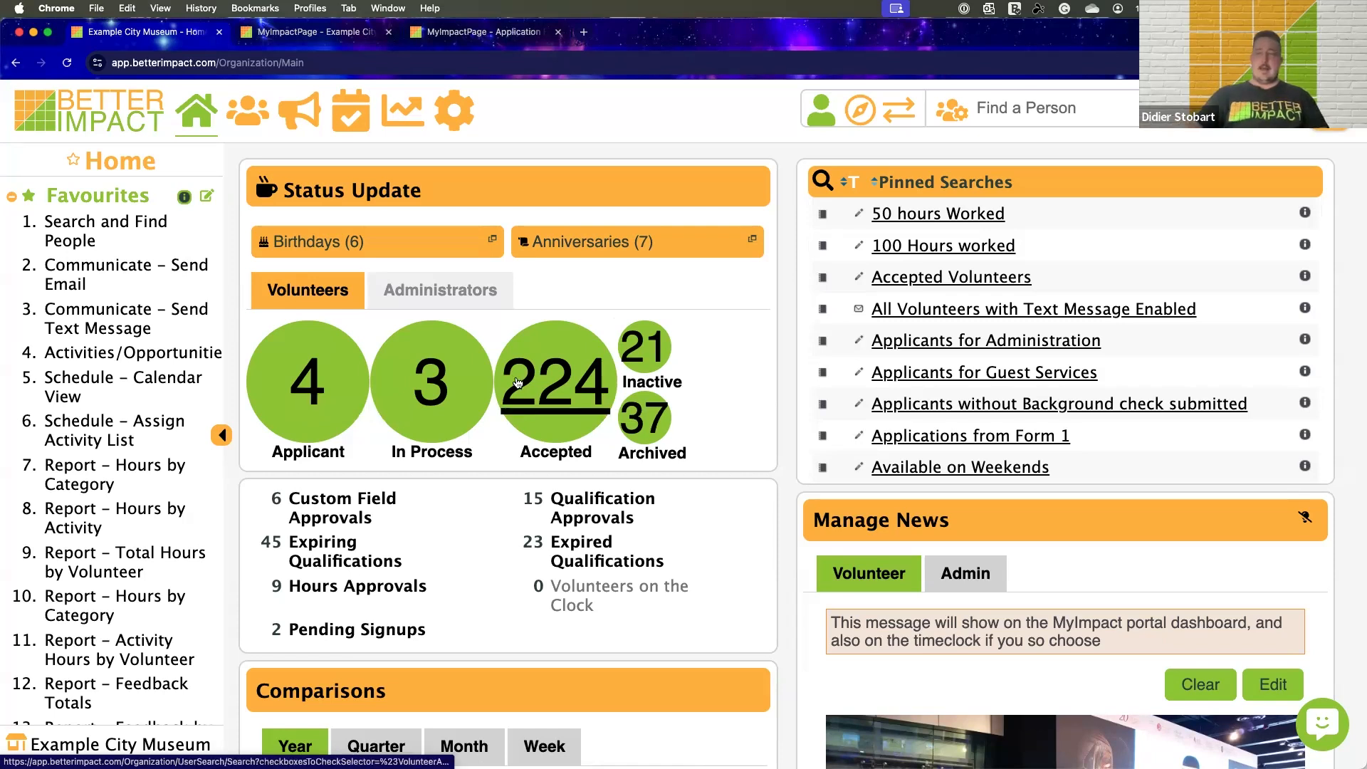
Open the volunteer applicants from the home page's status counts, and view the first applicant's full profile before closing it
mouse_move(645, 424)
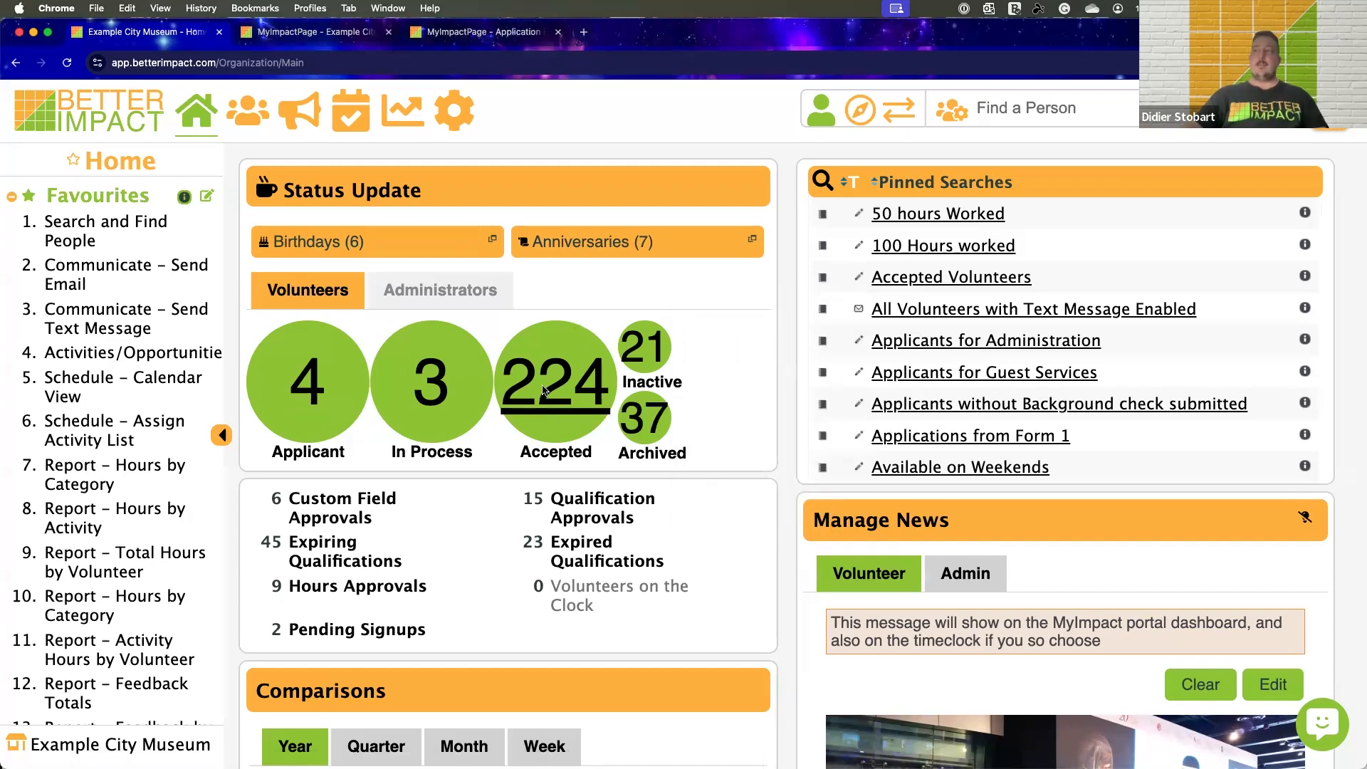
mouse_move(644, 354)
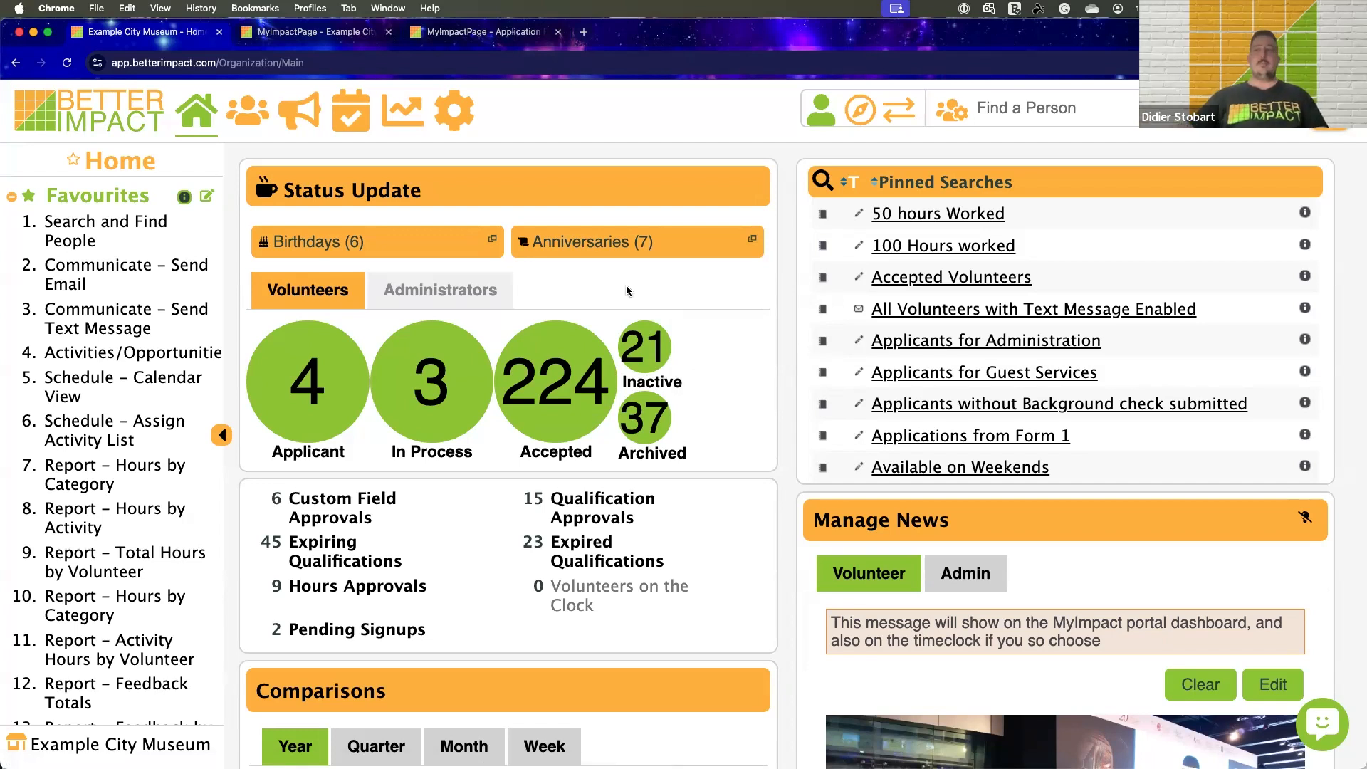
click(305, 392)
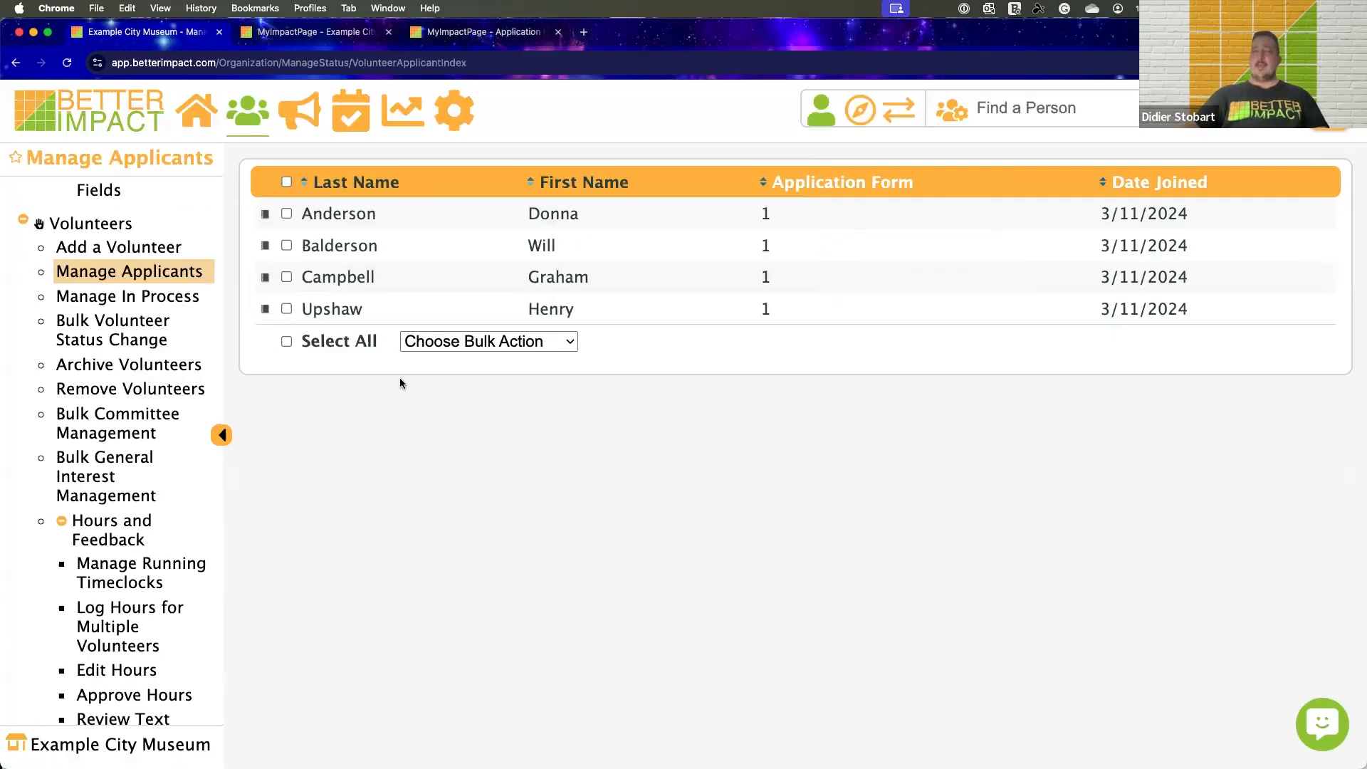
click(265, 214)
click(327, 218)
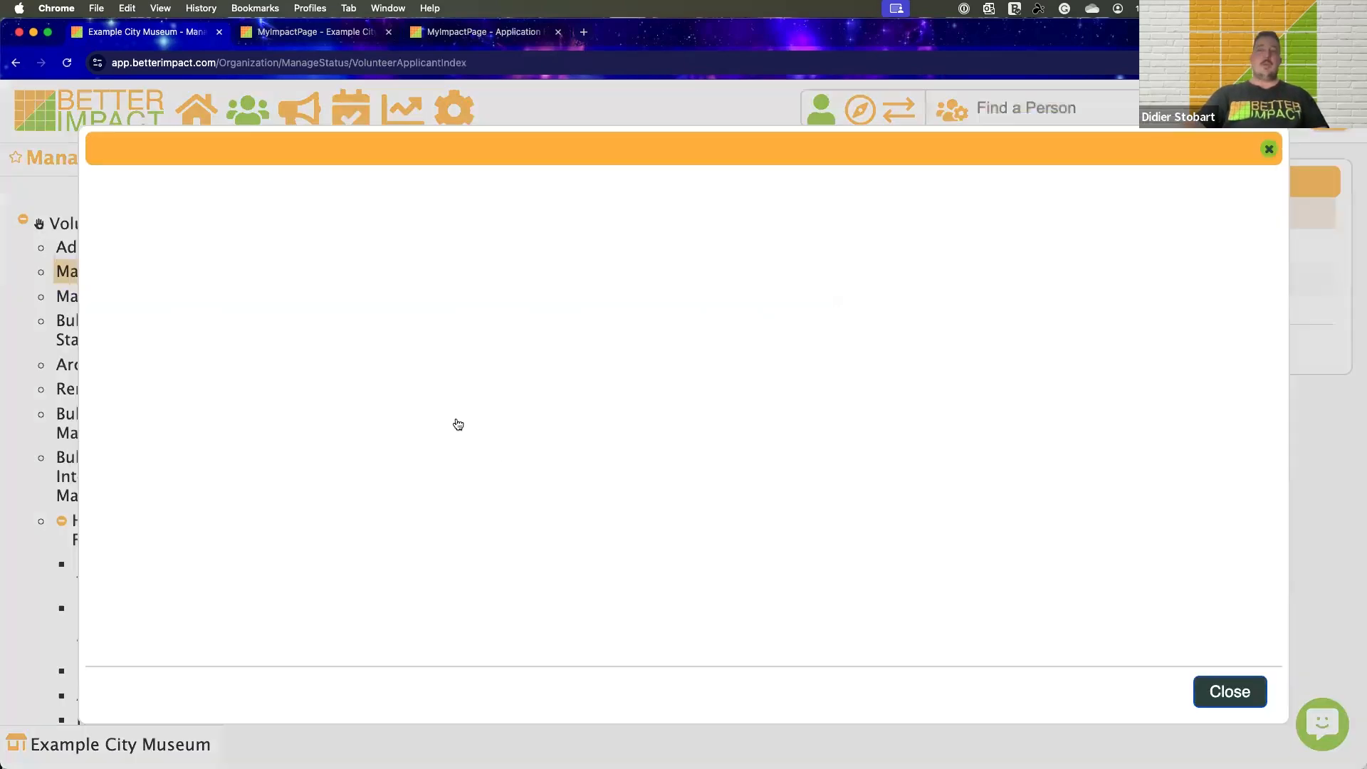
scroll(472, 371, down, 15)
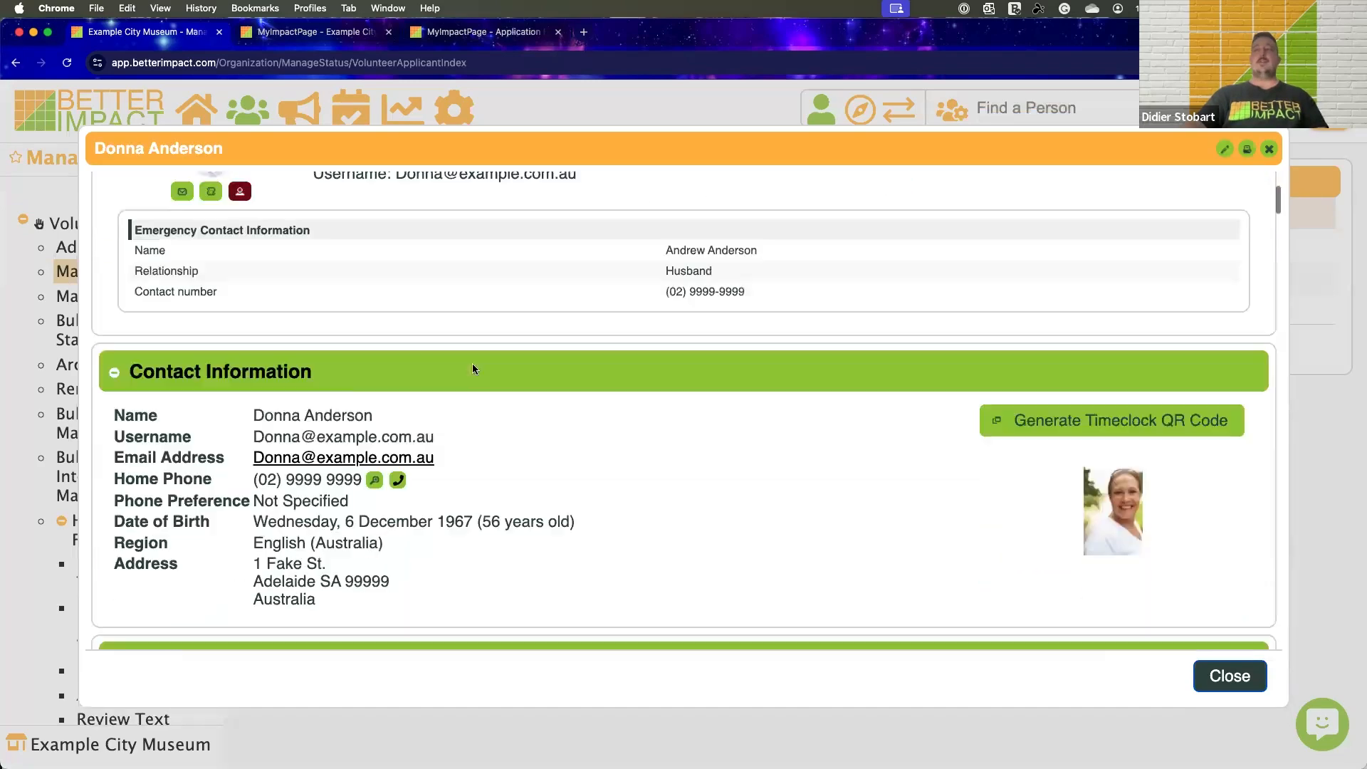
scroll(473, 364, down, 15)
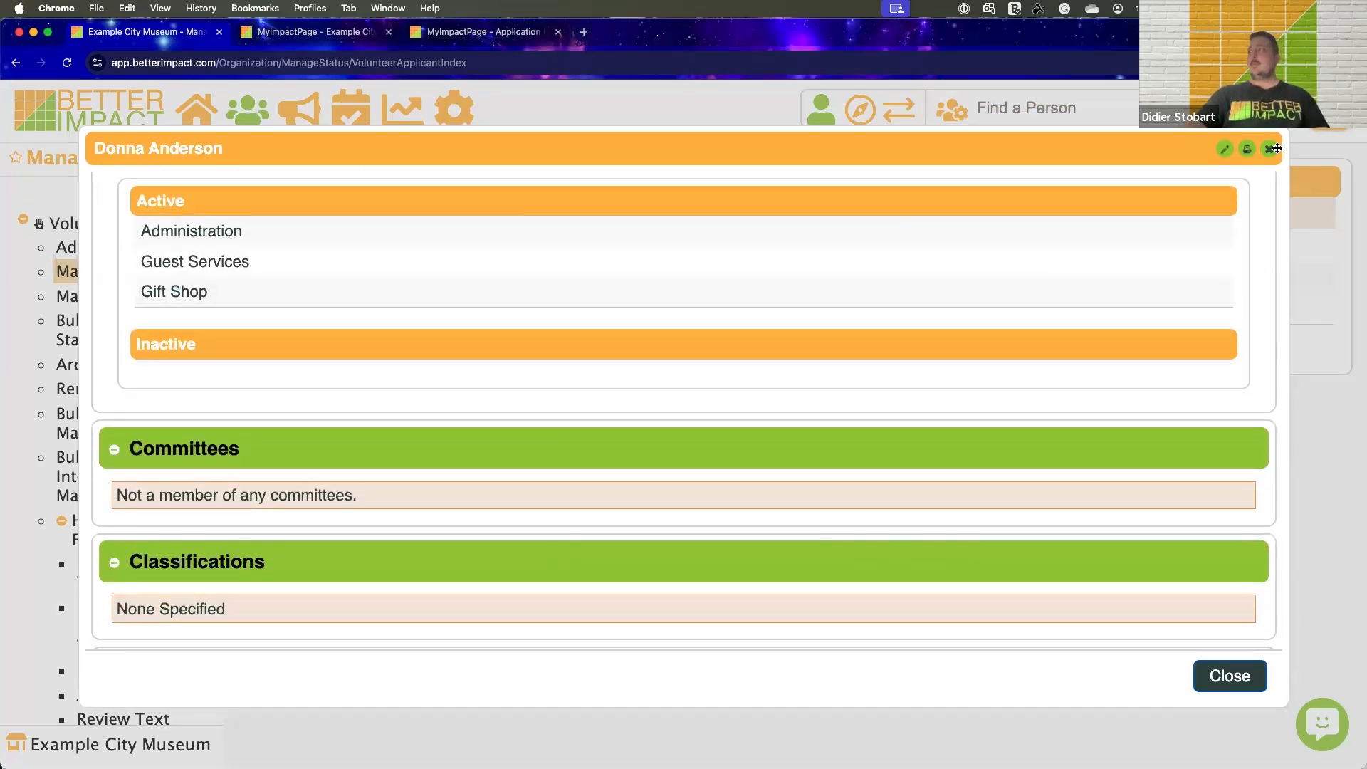
click(1269, 149)
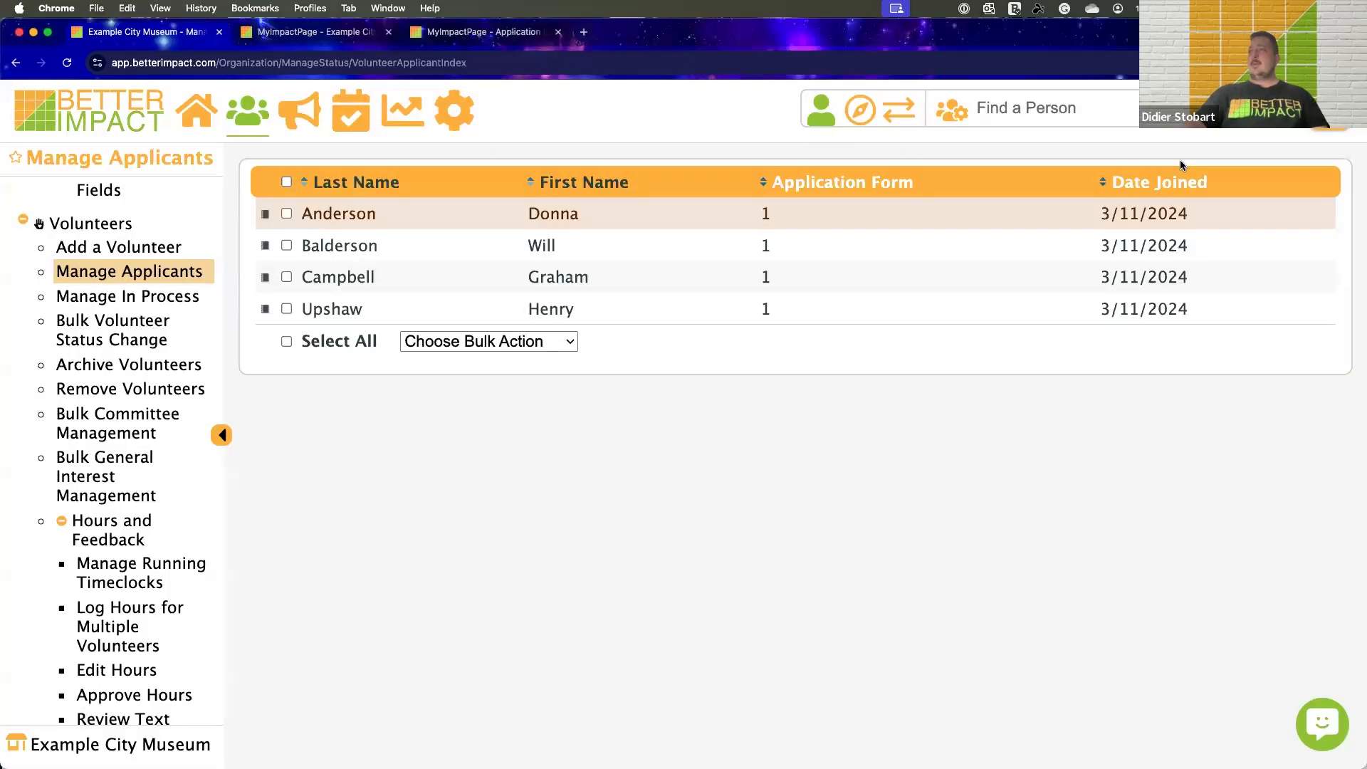
Select all applicants in the list and start a bulk email to them
click(287, 182)
click(426, 343)
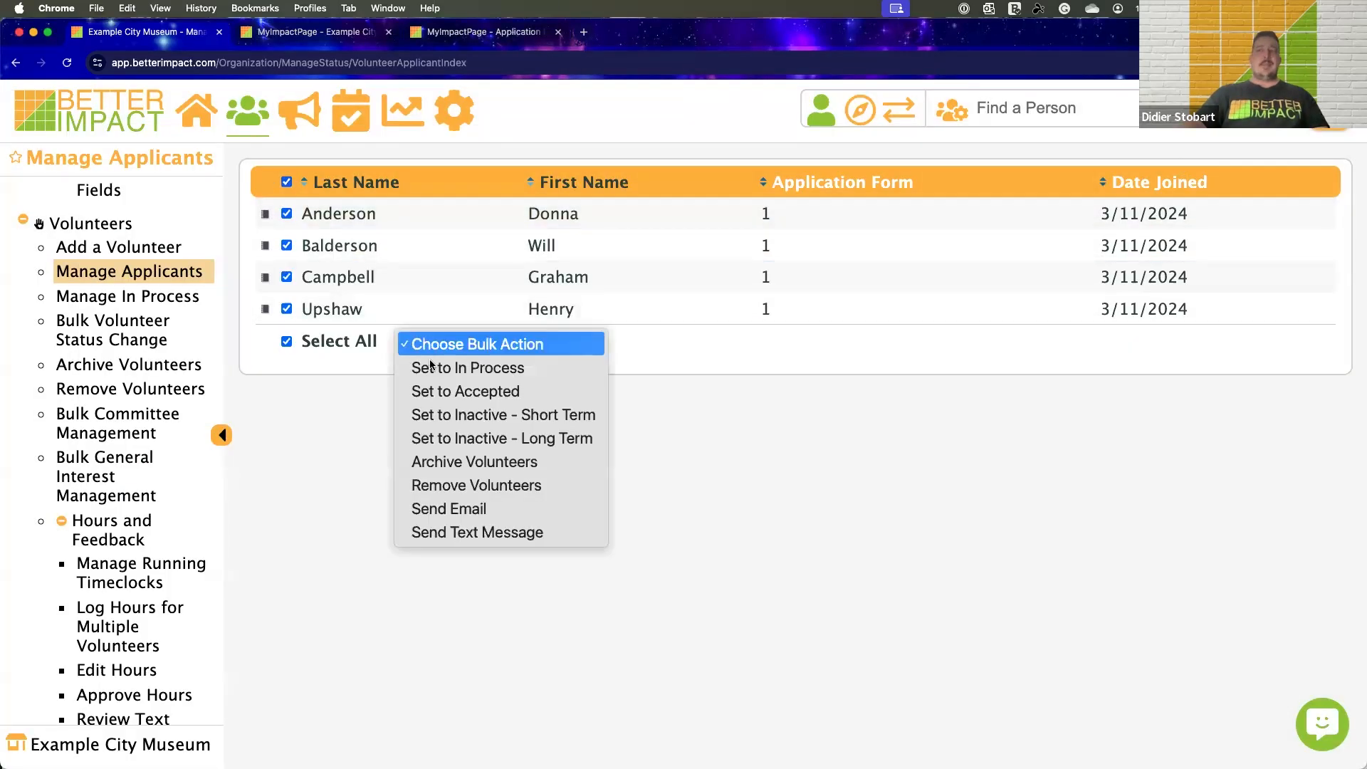
click(448, 508)
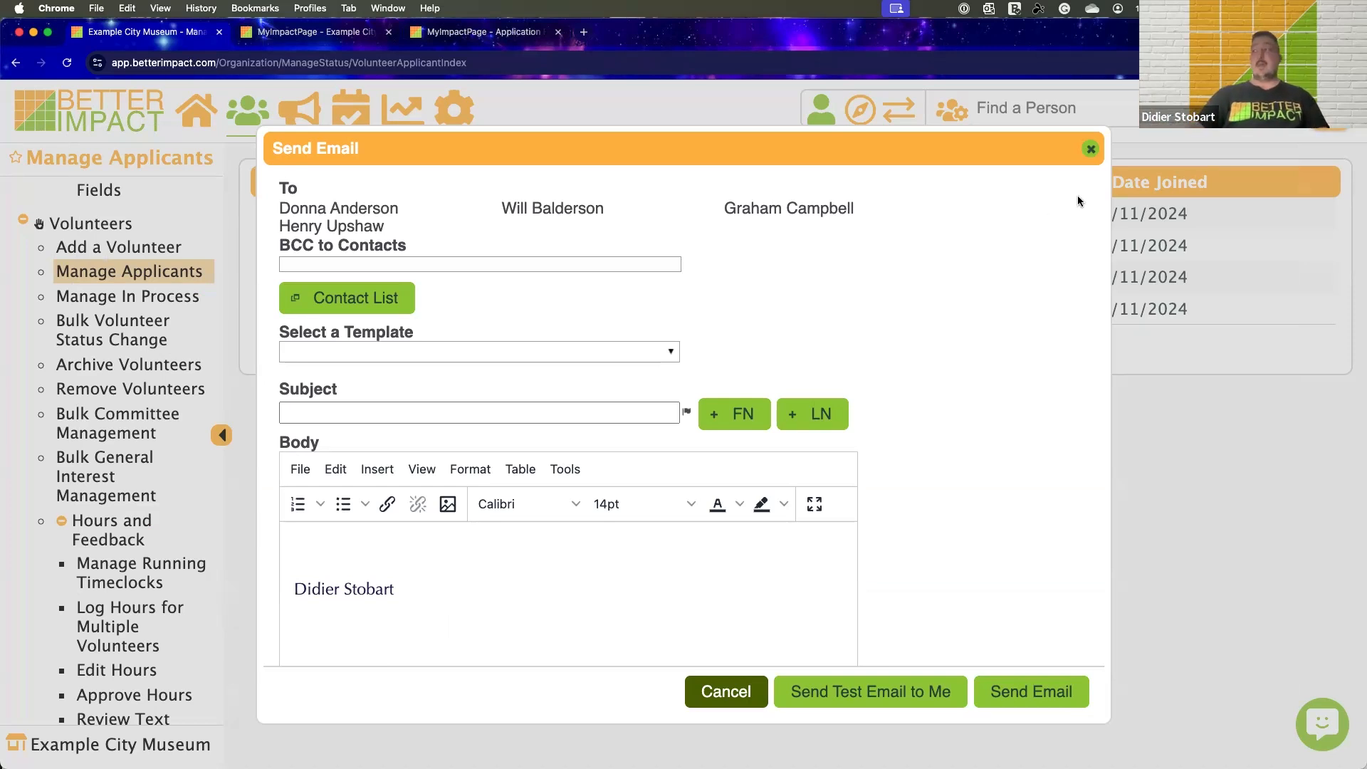
Look through the email templates and apply "Background check still needed" to the message
click(462, 347)
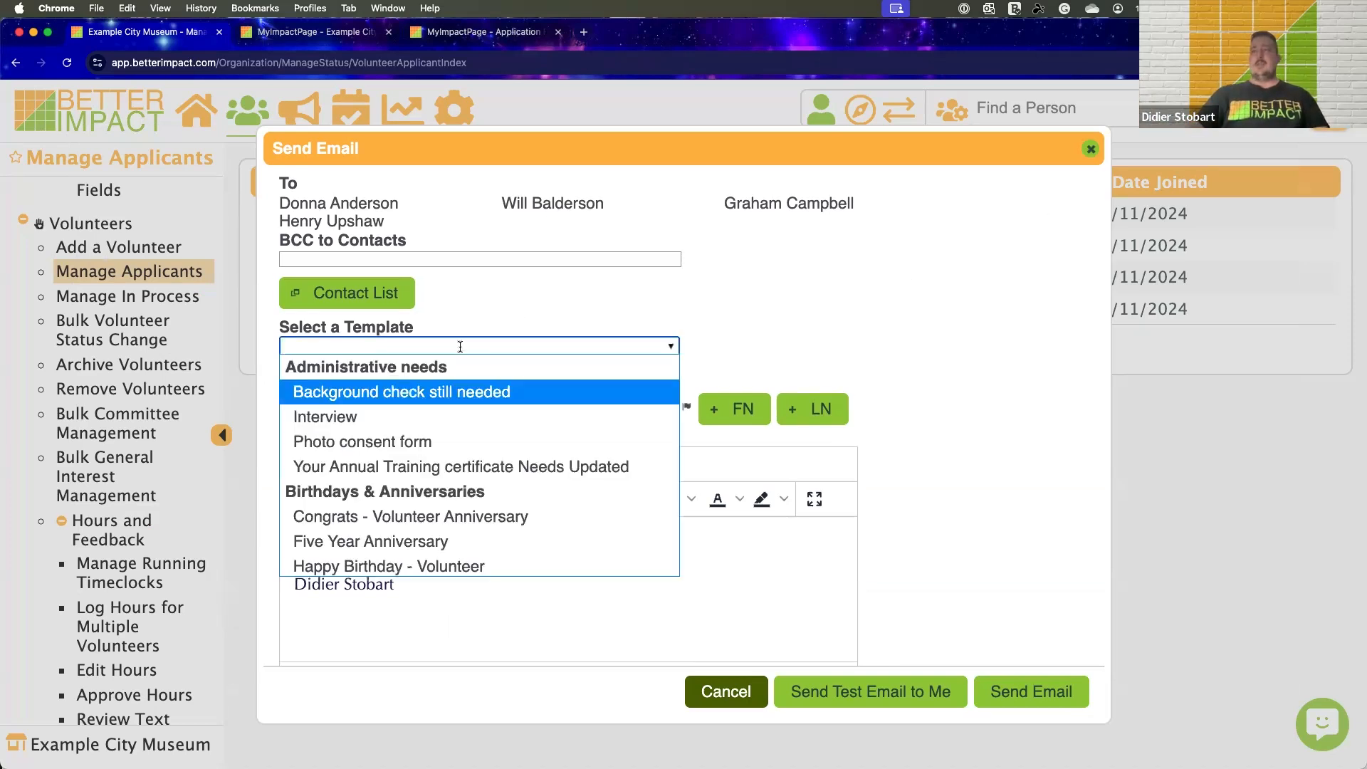
scroll(418, 427, down, 5)
scroll(416, 425, down, 2)
scroll(416, 424, up, 5)
scroll(417, 426, up, 3)
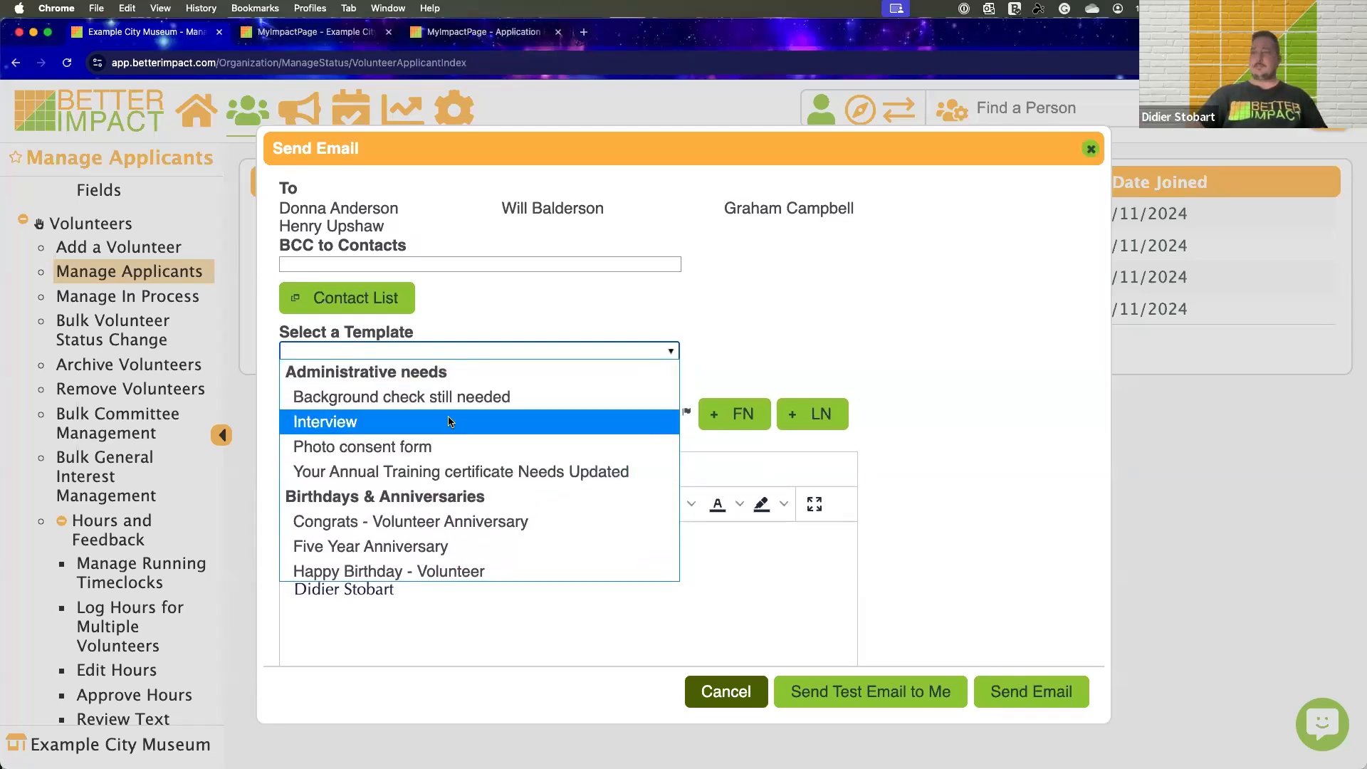
click(418, 397)
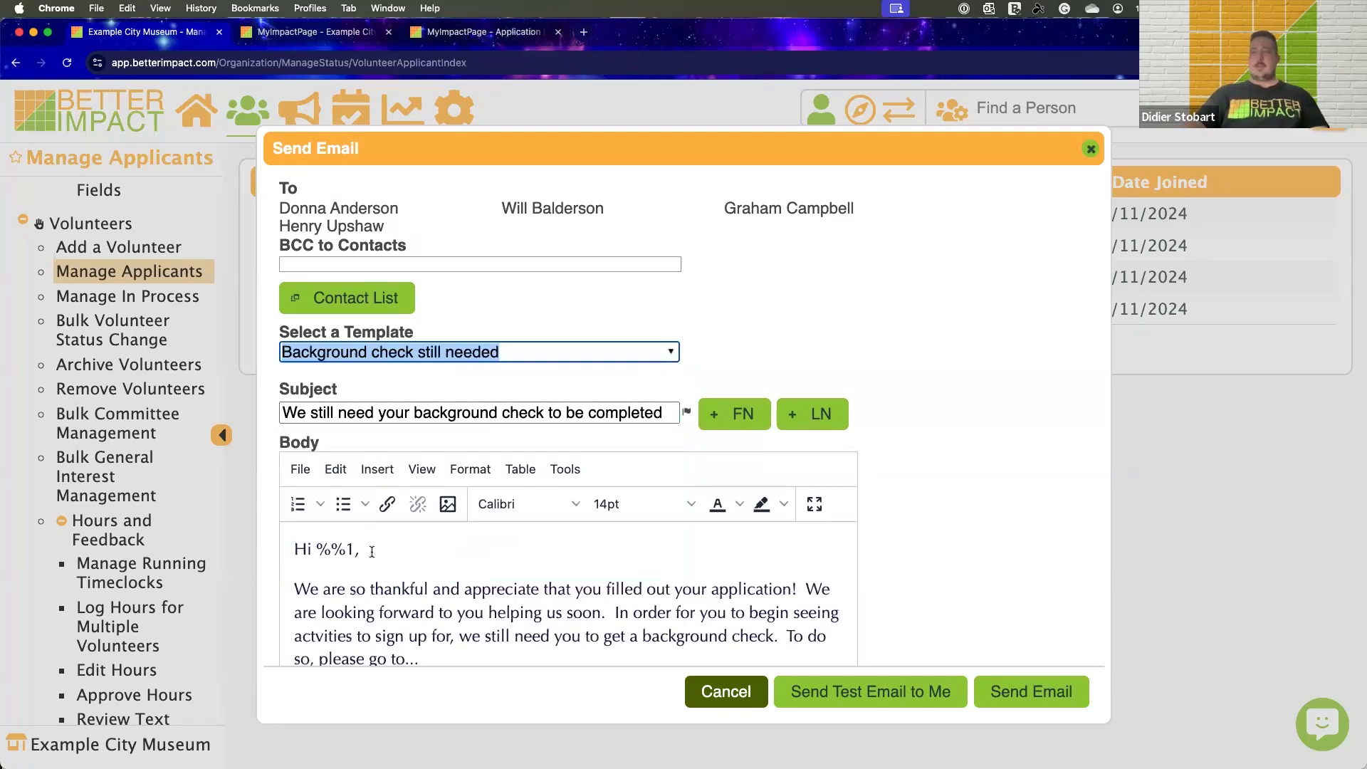
Highlight the %%1 placeholder in the email greeting and close the message without sending it
drag(354, 549, 318, 547)
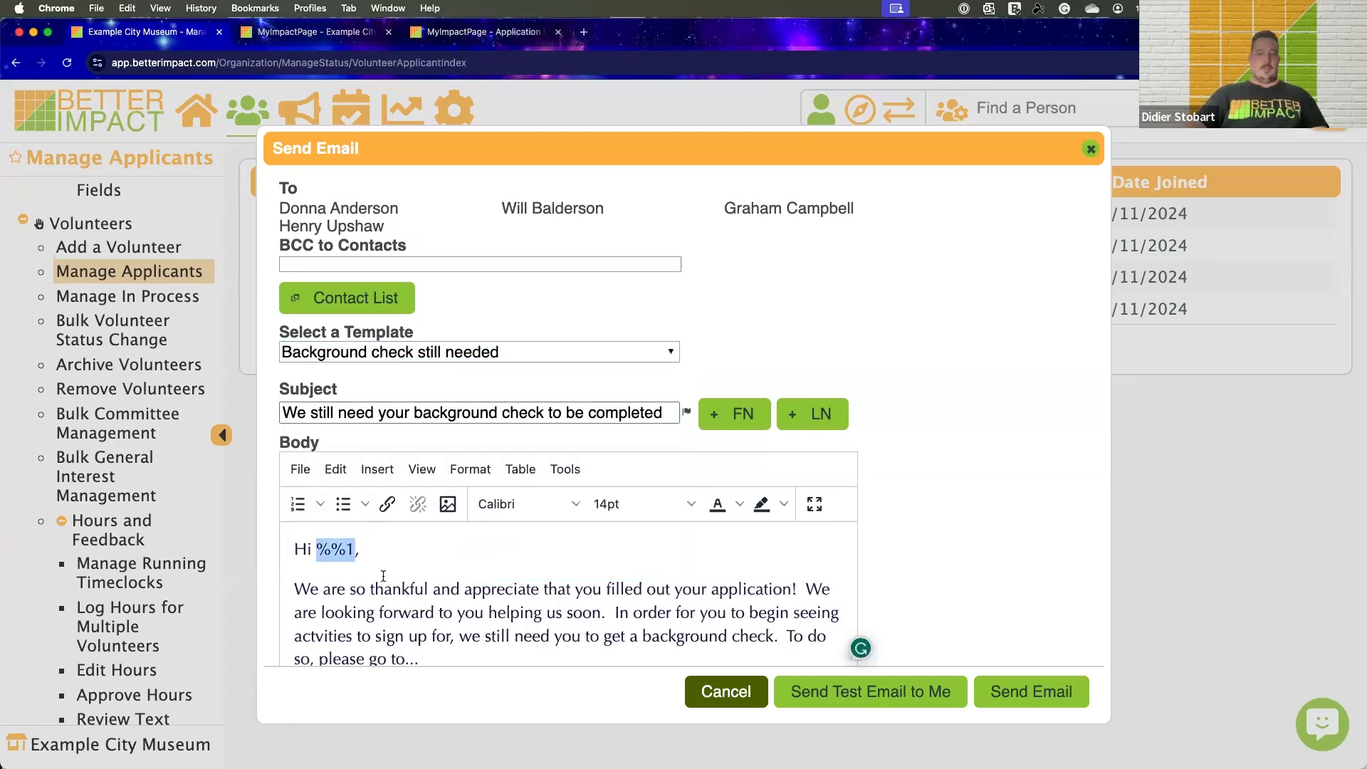
click(989, 443)
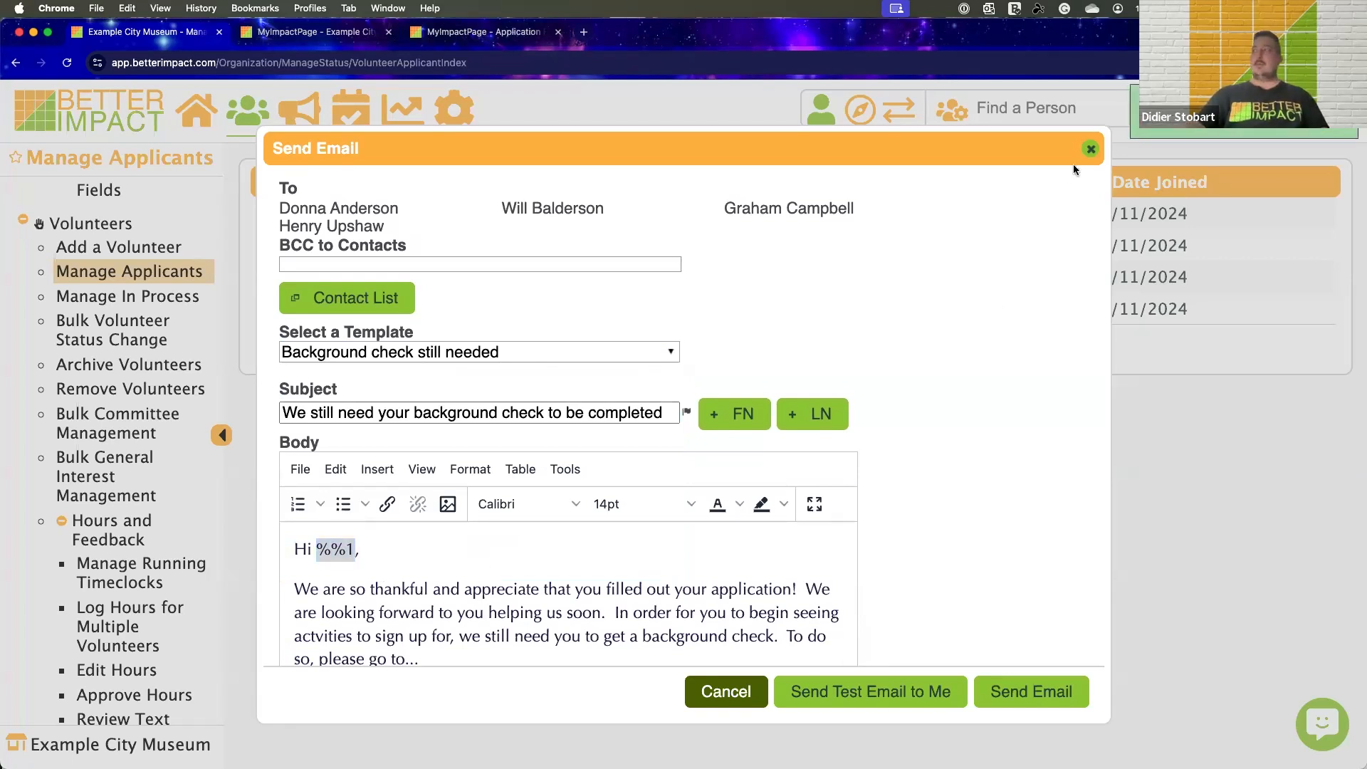
click(1089, 151)
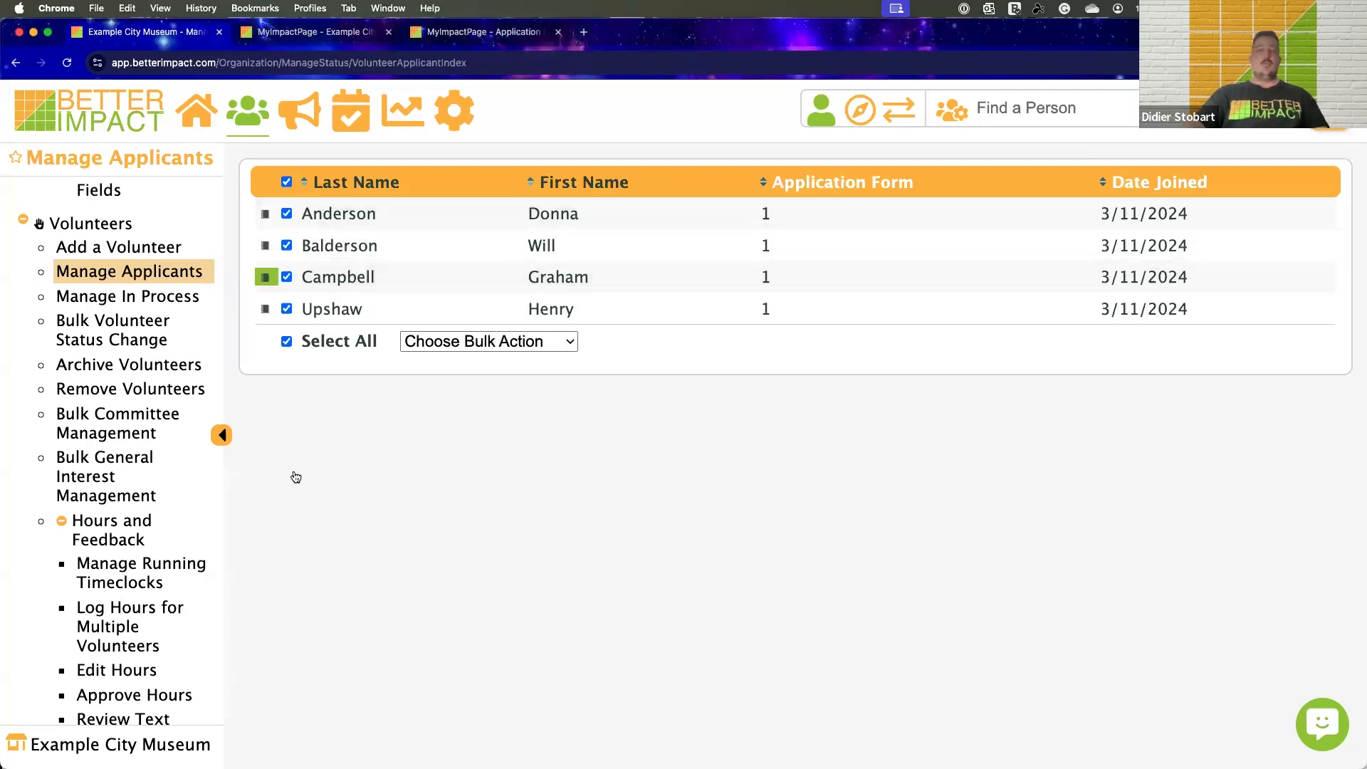
View the bulk actions offered for the selected applicants without applying one, and return to the home page
click(265, 214)
click(467, 345)
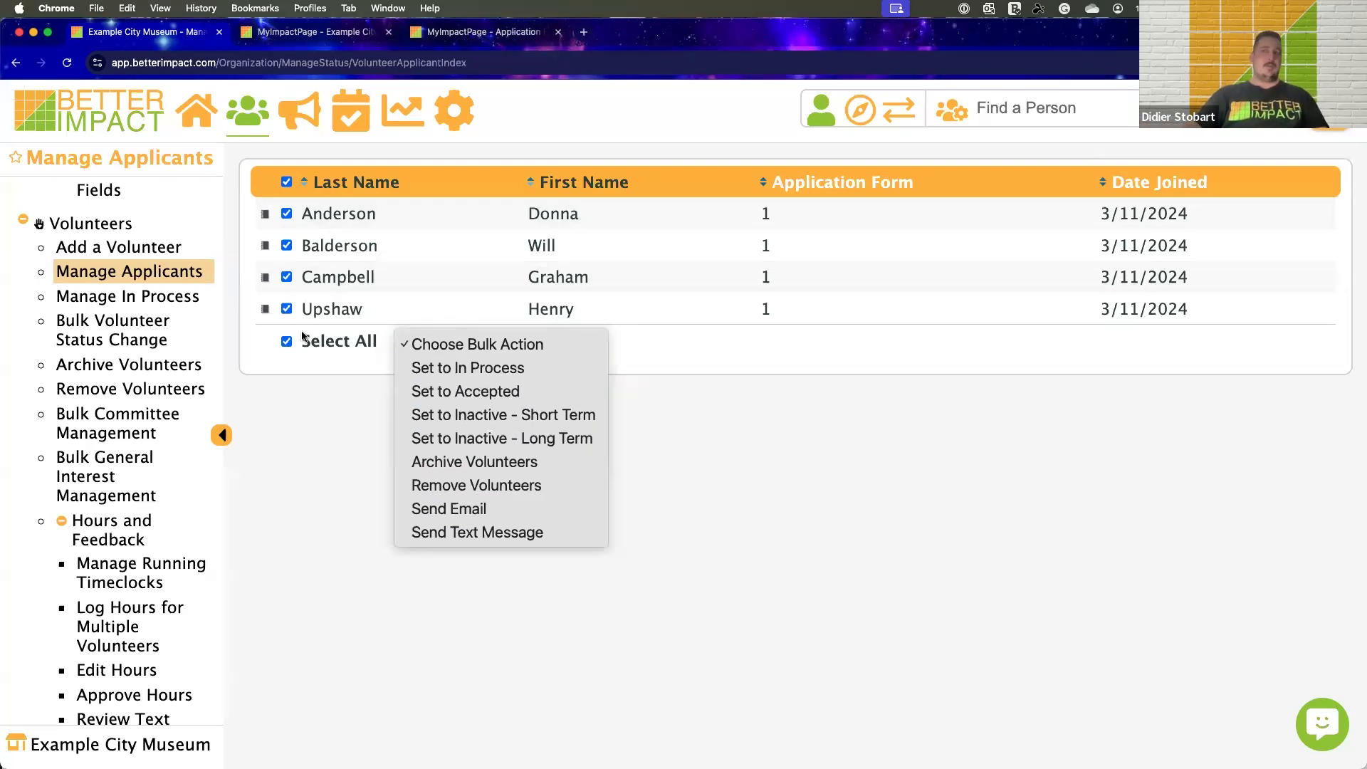
click(203, 113)
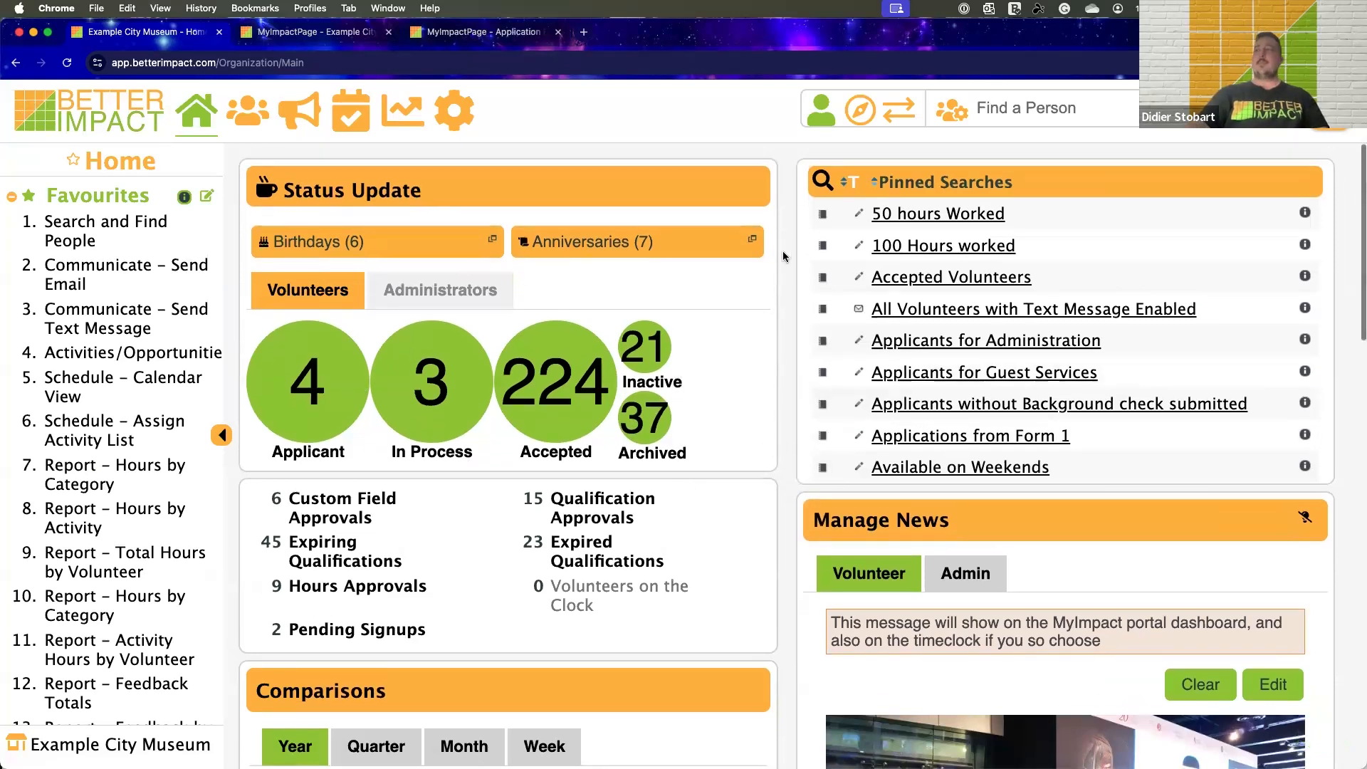
Look over the home page and view the lists of birthdays and anniversaries in the next 7 days, closing each
scroll(784, 256, down, 2)
scroll(783, 250, up, 2)
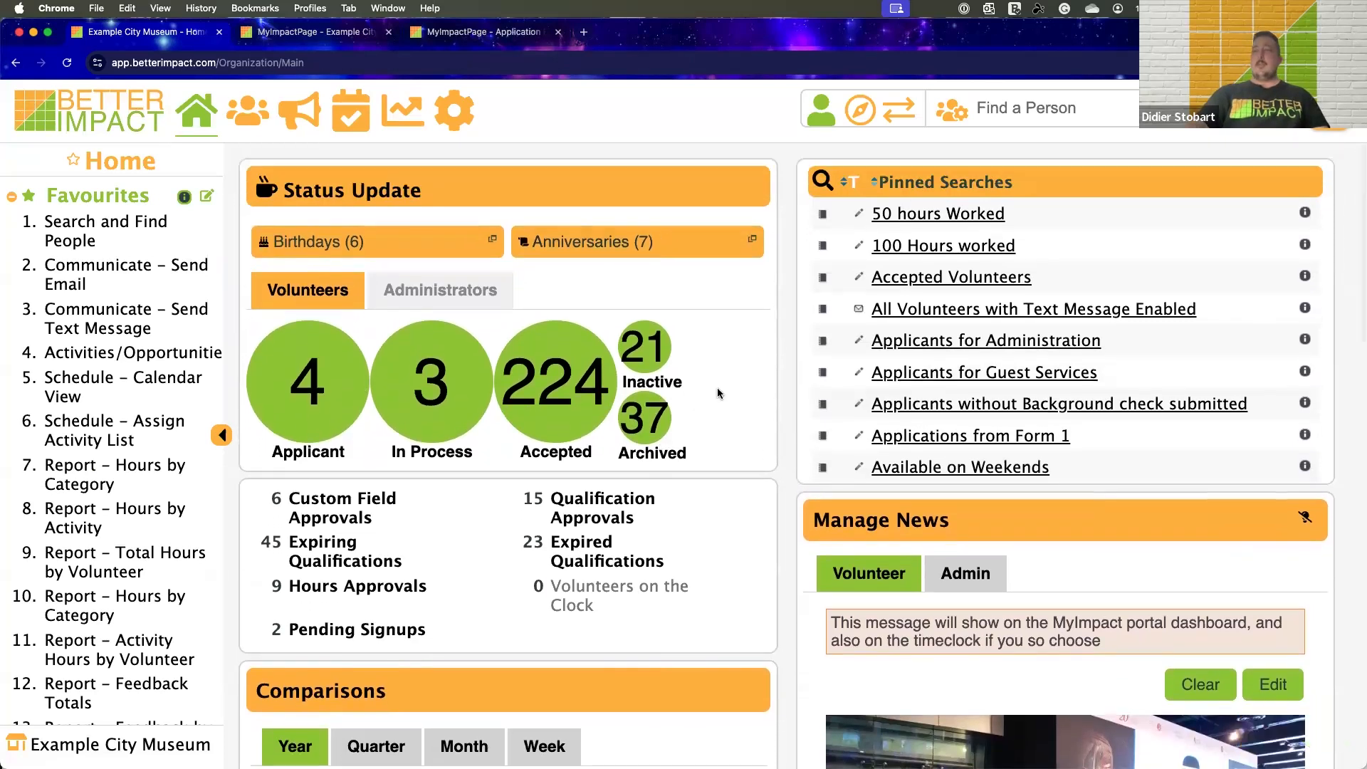
scroll(759, 389, down, 3)
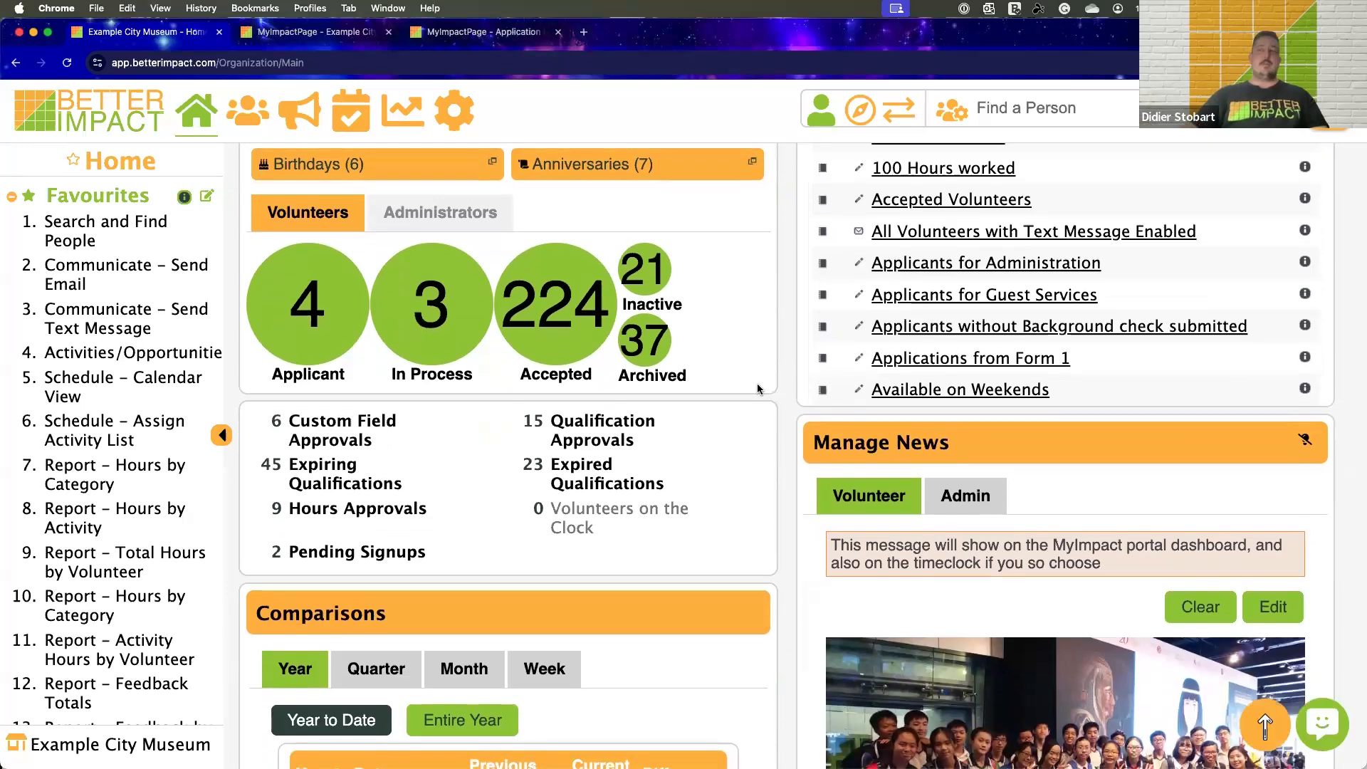
scroll(759, 388, up, 3)
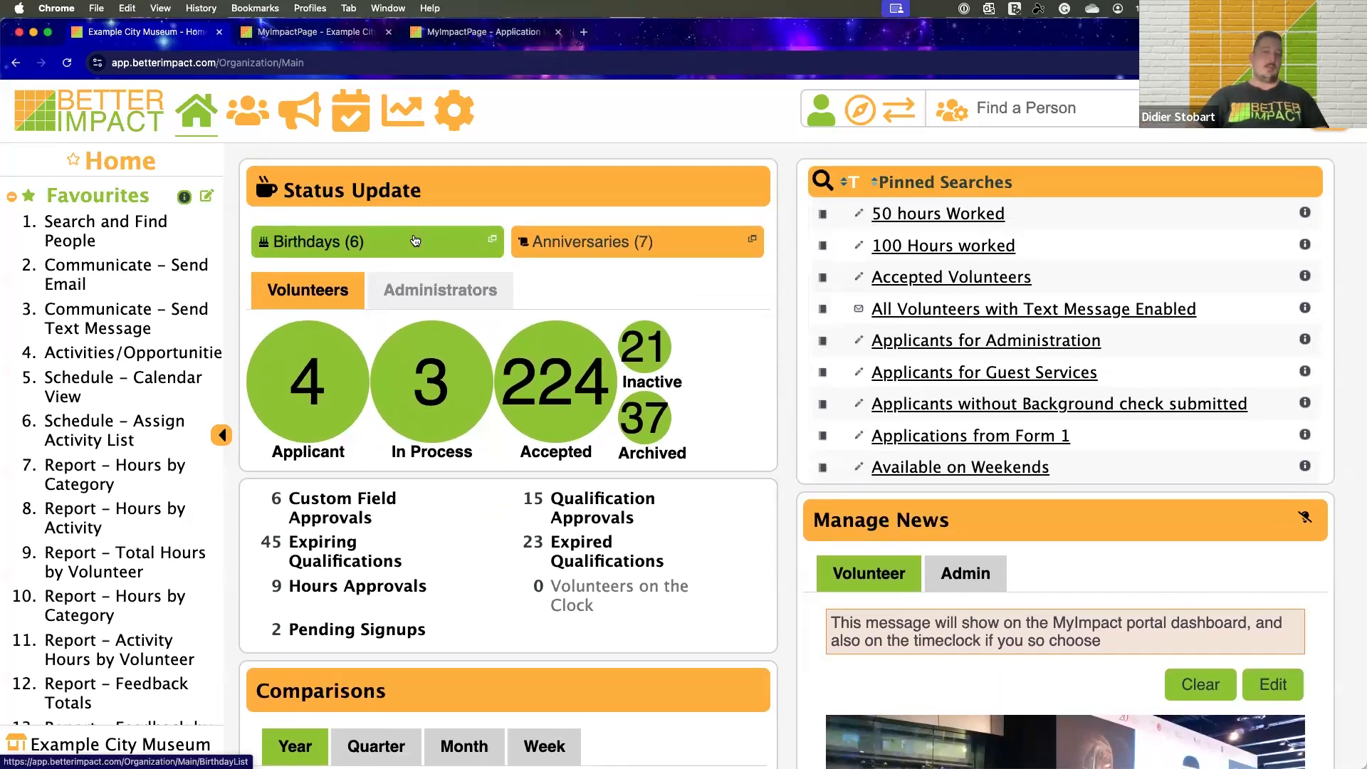
click(415, 240)
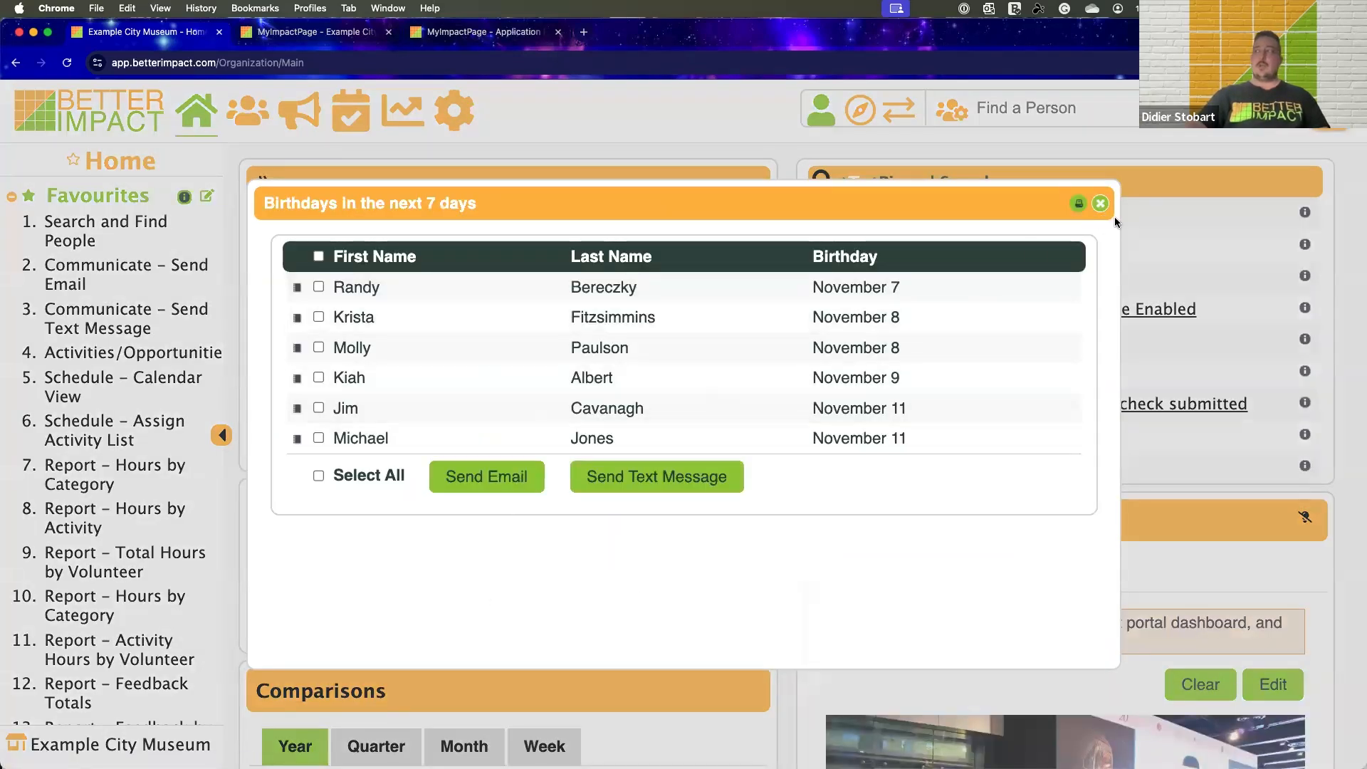
click(1100, 204)
click(544, 244)
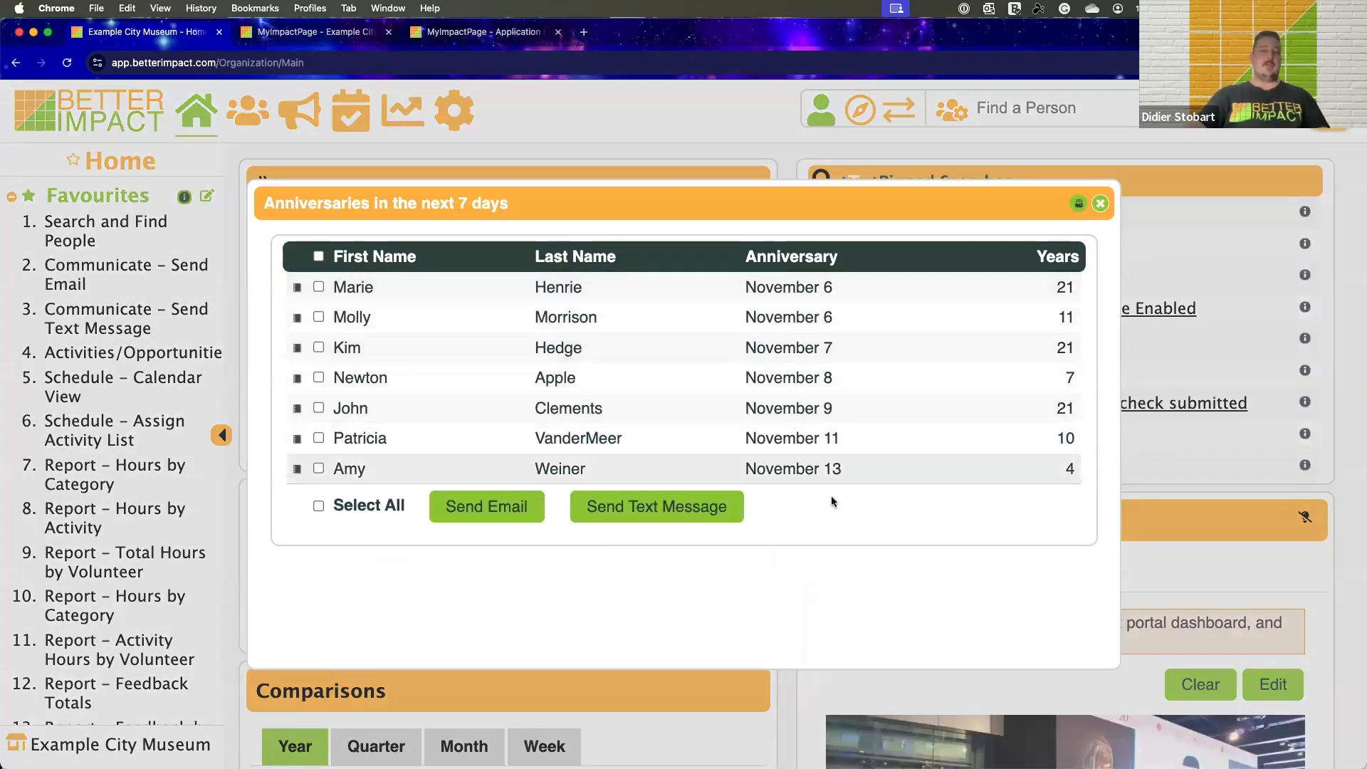
click(1100, 205)
Open the Custom Field Approvals from the home page and review the pending values awaiting approval
scroll(494, 378, down, 2)
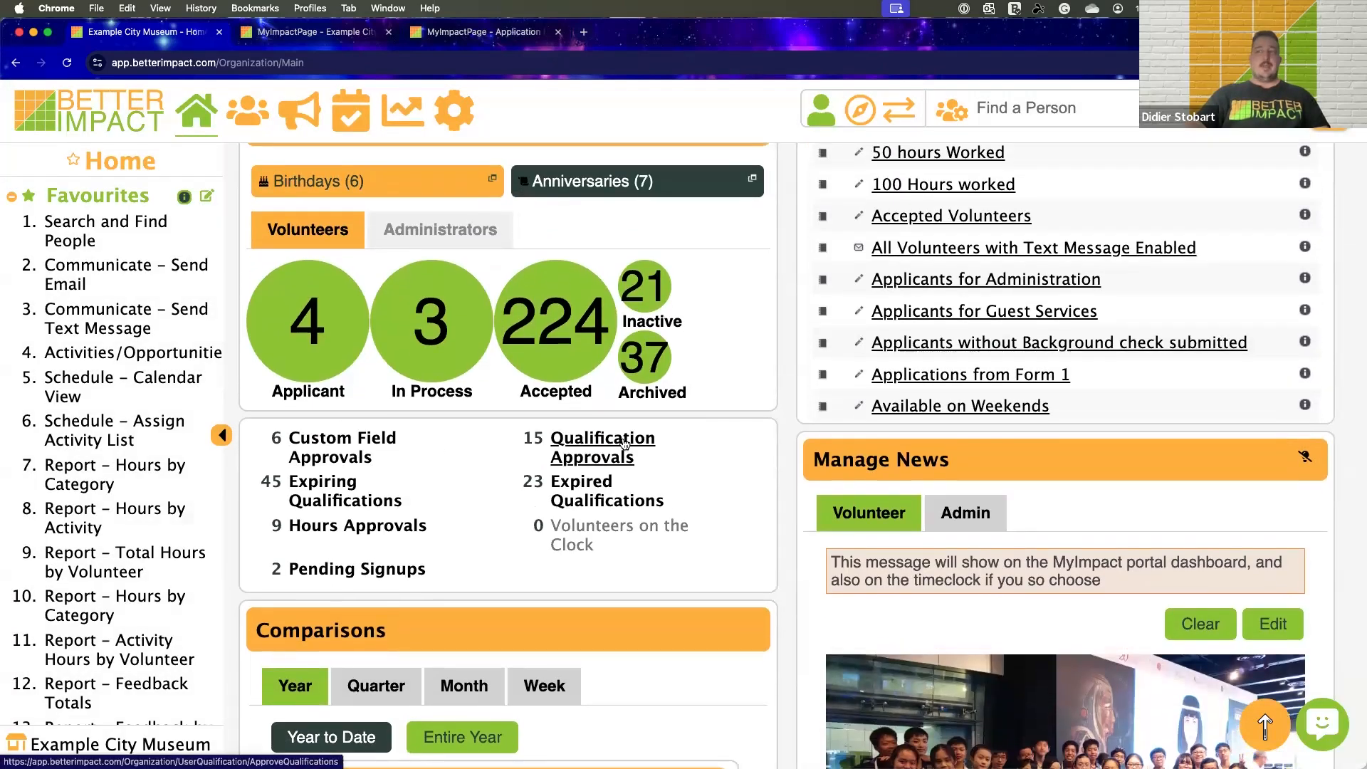
click(360, 437)
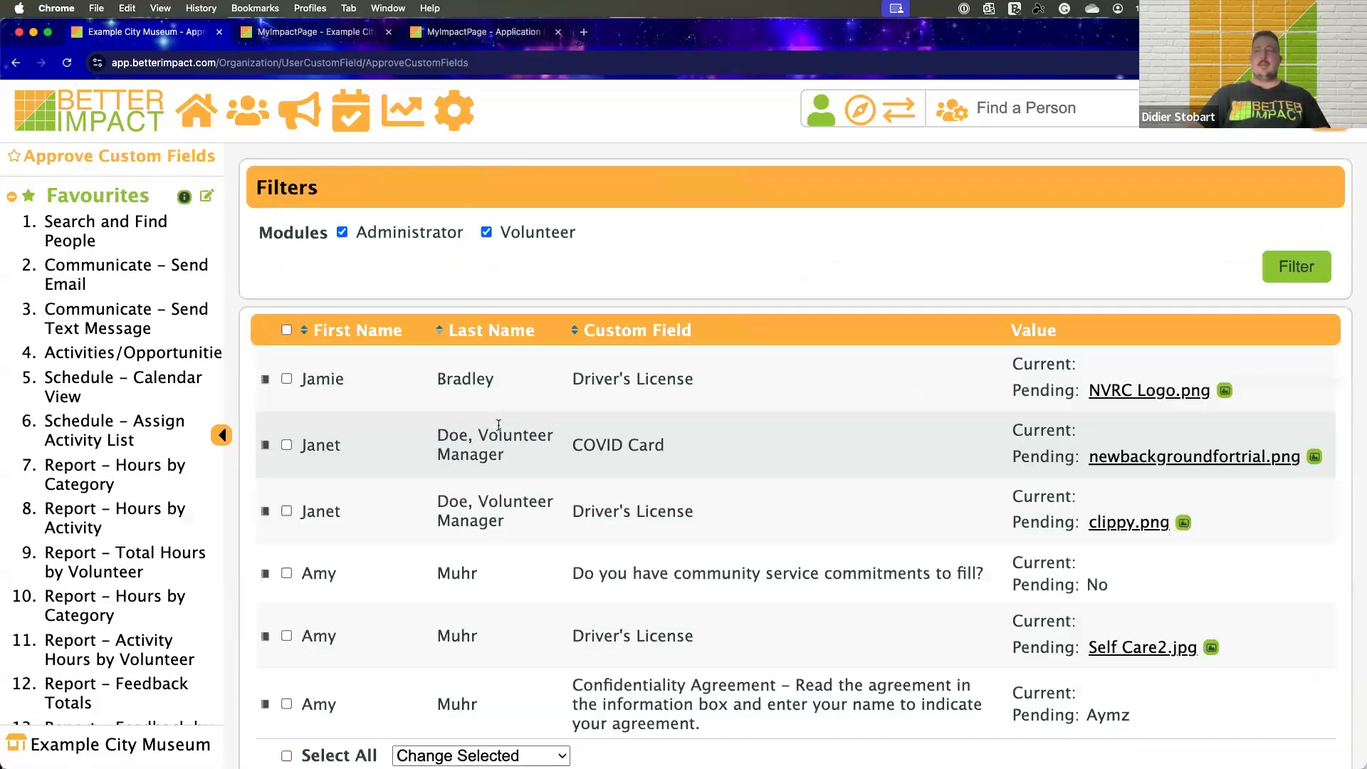
scroll(503, 428, down, 3)
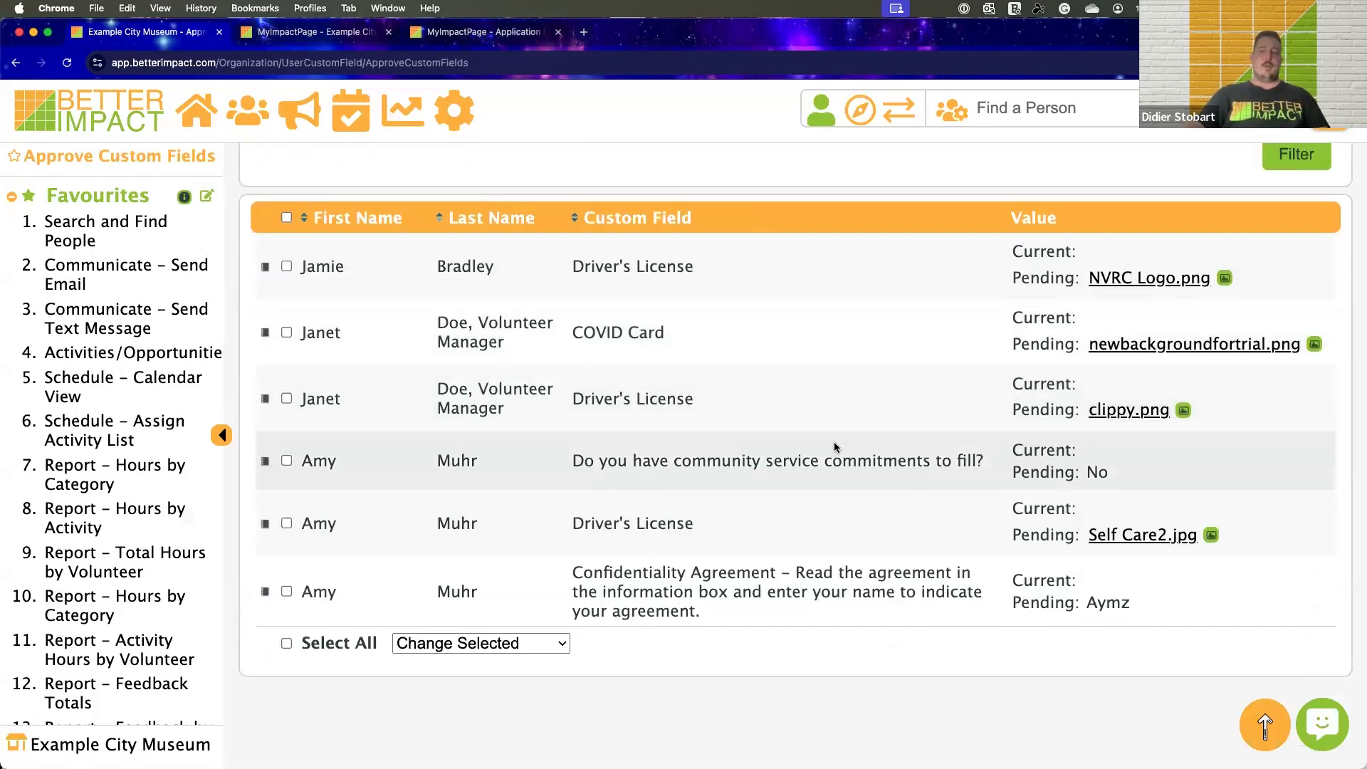
Finish reviewing the pending custom field values and their module filters, and return to the home page
scroll(1172, 456, up, 1)
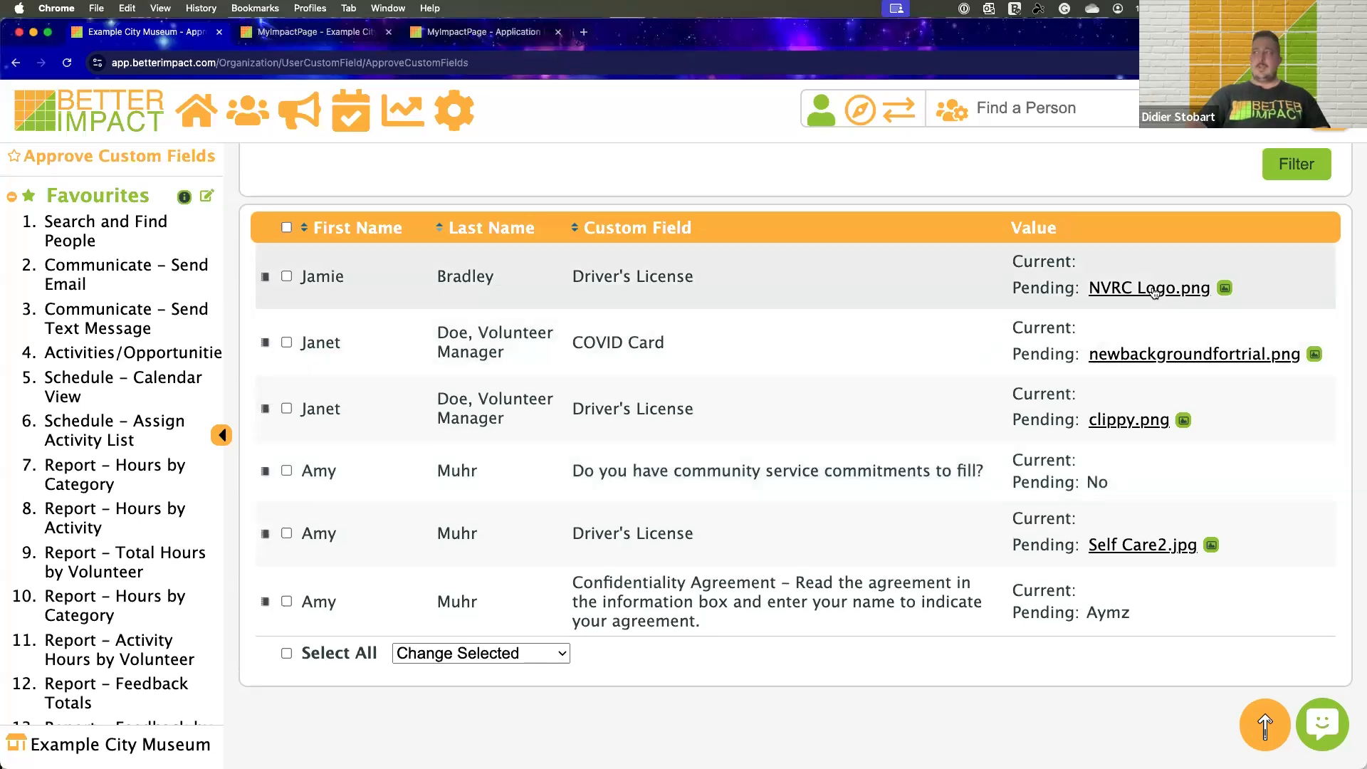
click(265, 276)
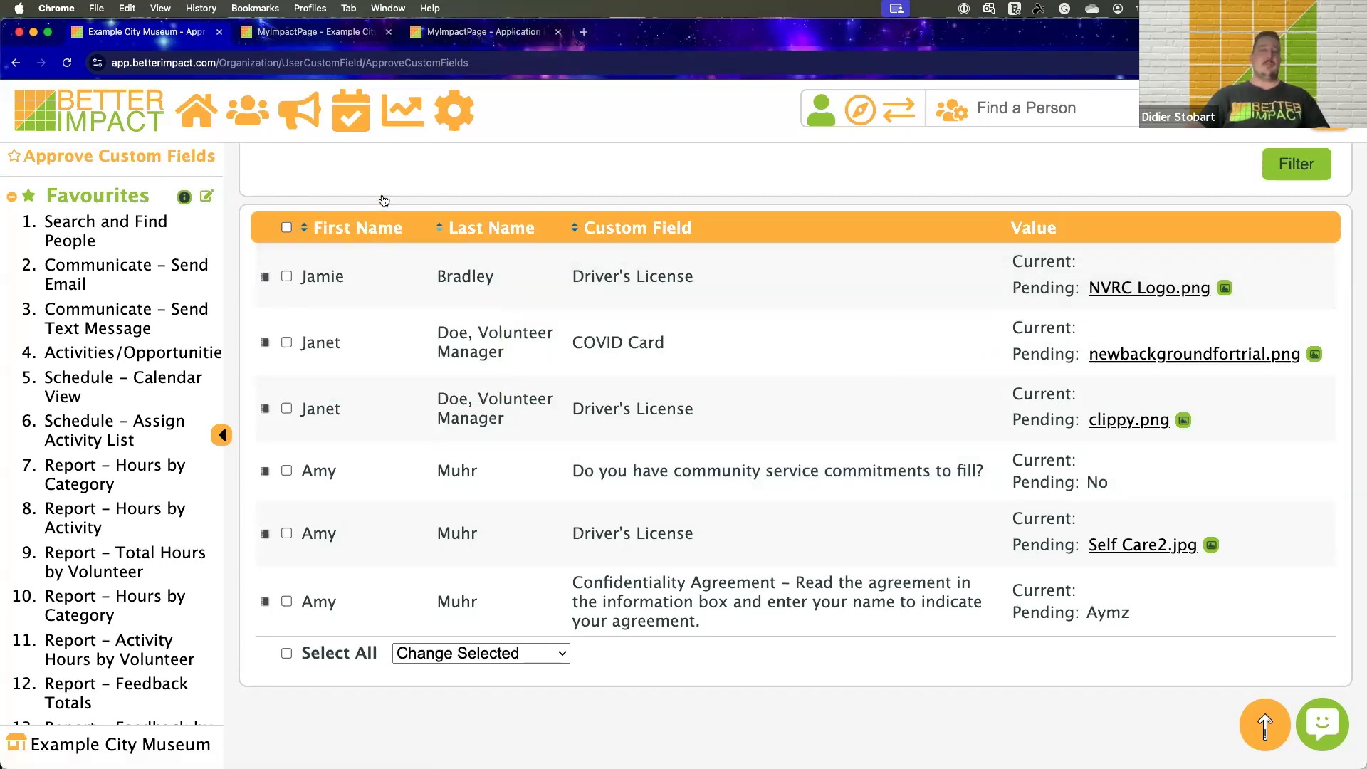
scroll(384, 200, up, 3)
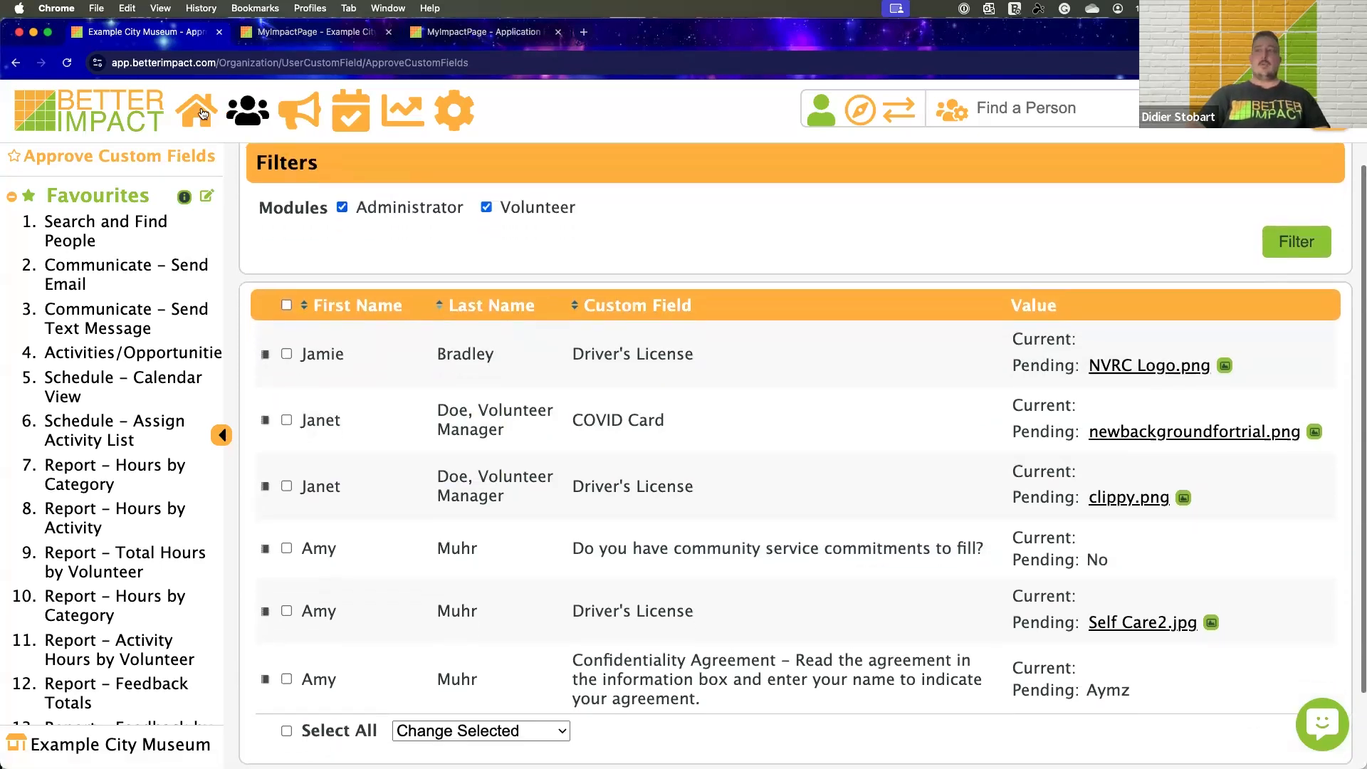
click(477, 306)
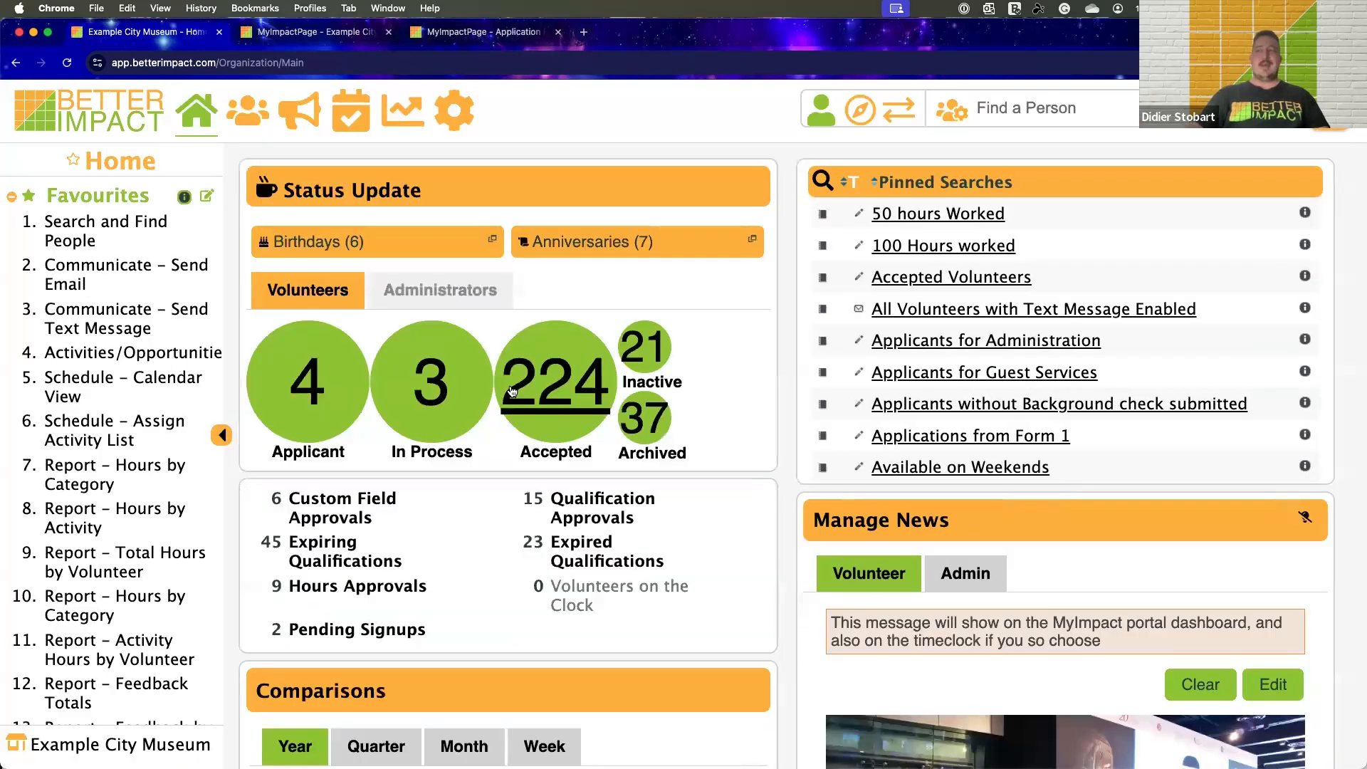
Open the Expiring Qualifications from the home page, review the listed qualifications and expiry dates, and return home
scroll(511, 390, down, 2)
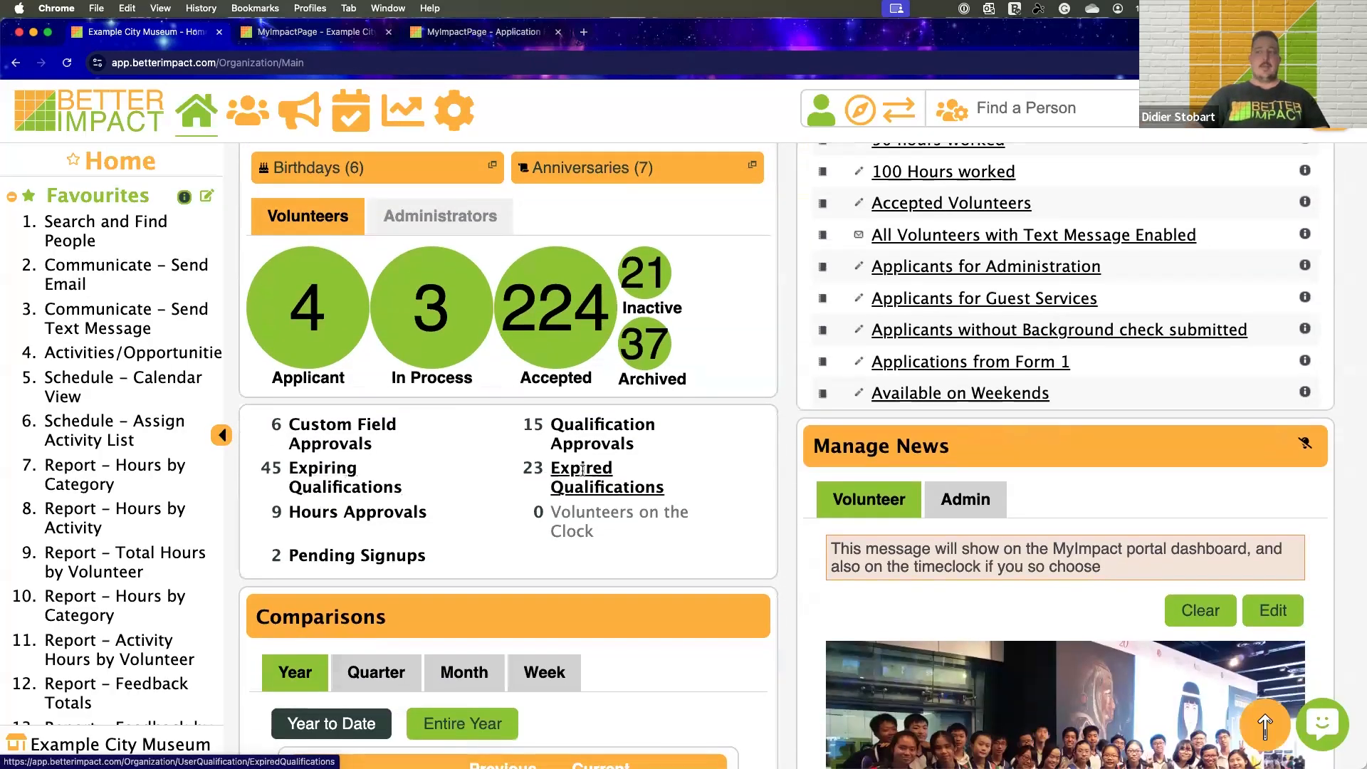
click(330, 469)
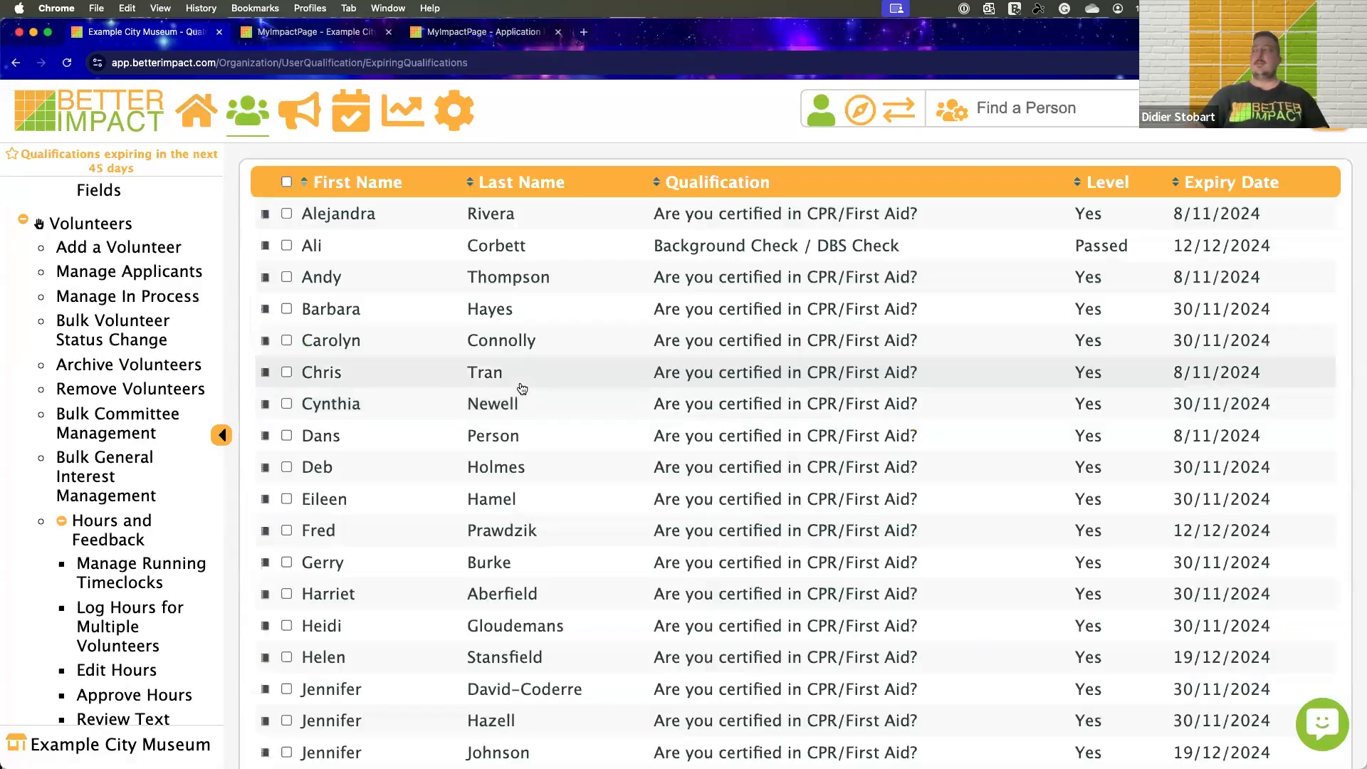
scroll(1229, 213, down, 1)
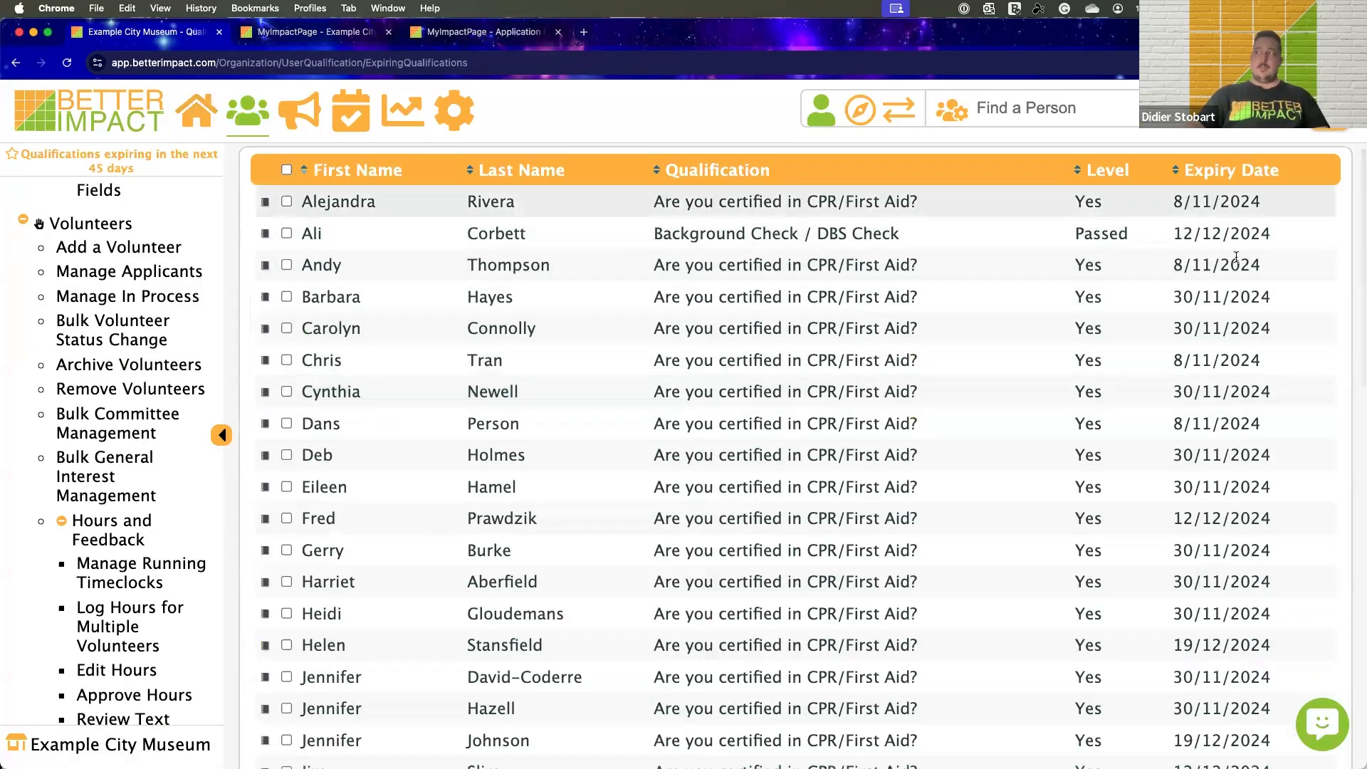
click(267, 203)
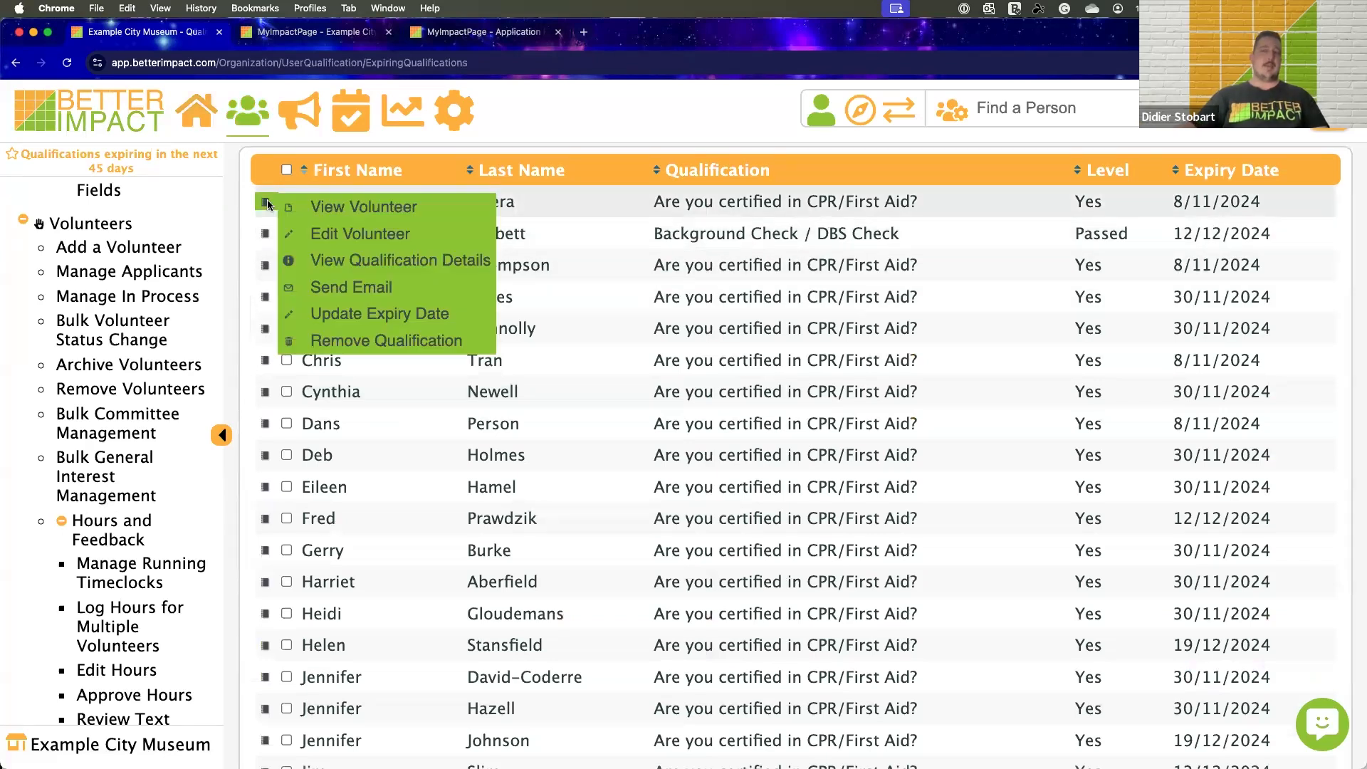
click(203, 121)
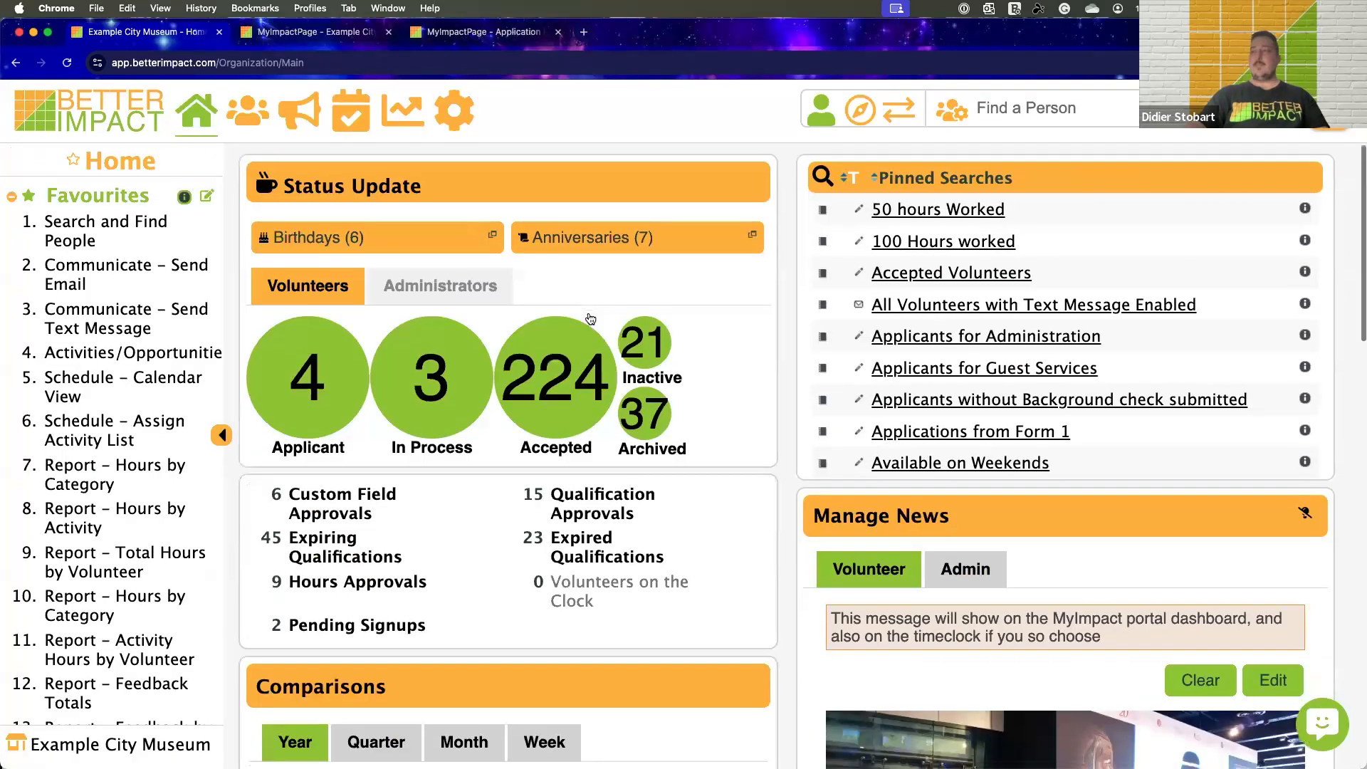
Open the Hours Approvals from the home page and review the volunteer hours entries awaiting approval
scroll(590, 318, down, 2)
scroll(612, 562, down, 1)
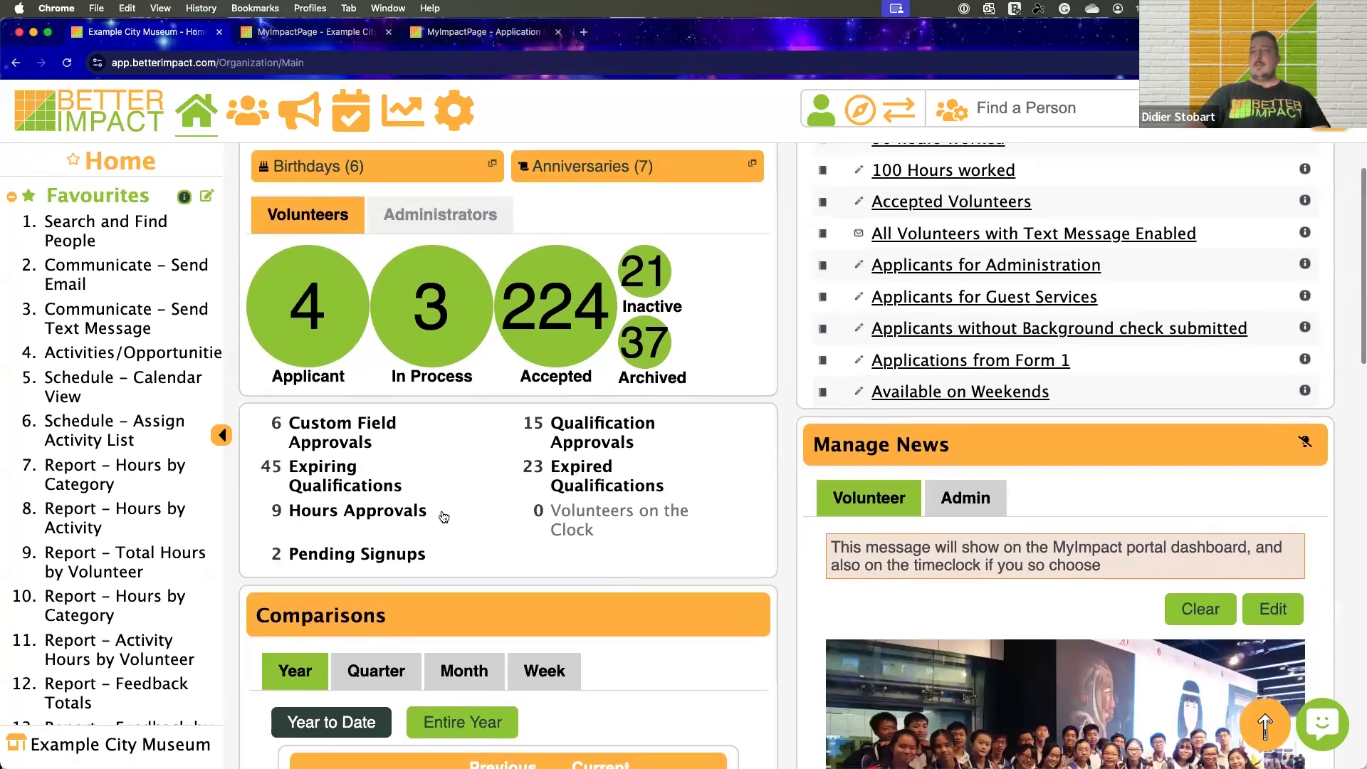
click(398, 512)
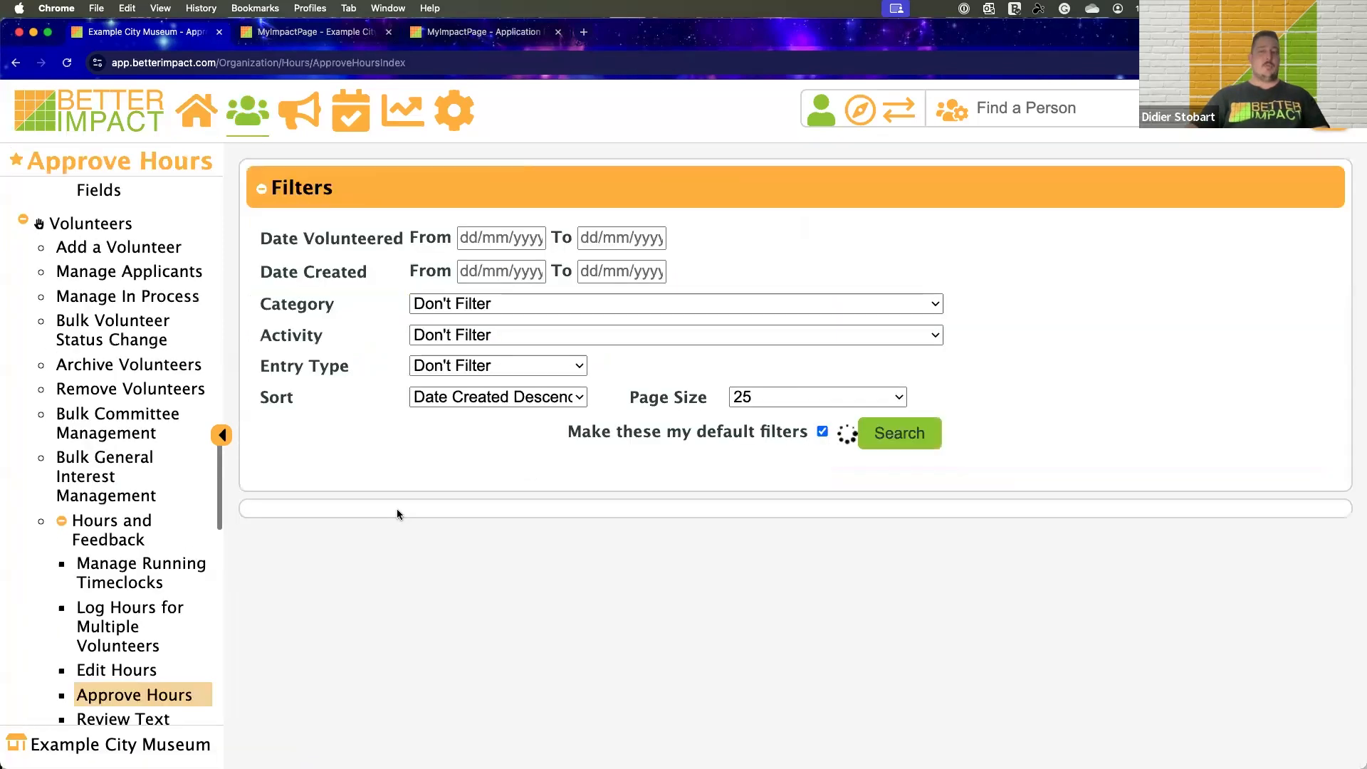
scroll(622, 374, down, 3)
scroll(621, 377, down, 3)
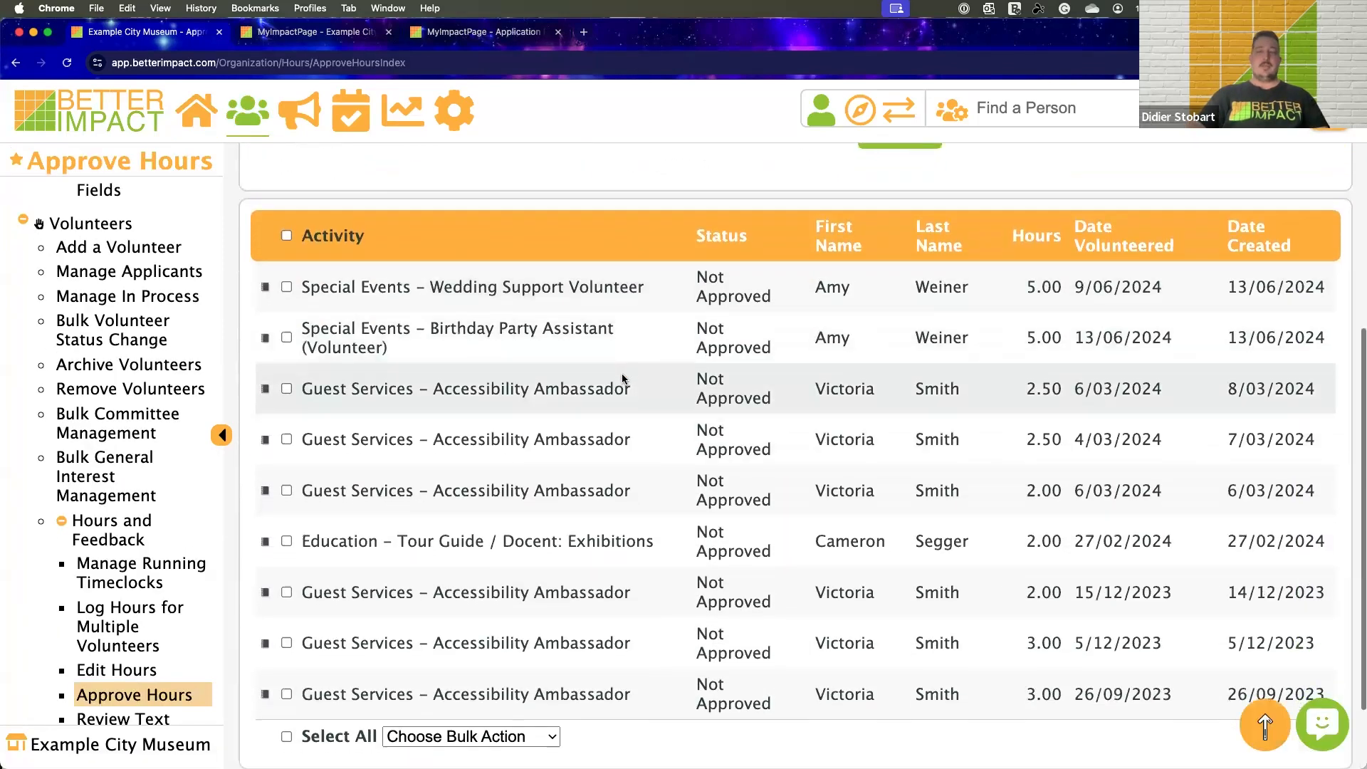
scroll(613, 172, down, 1)
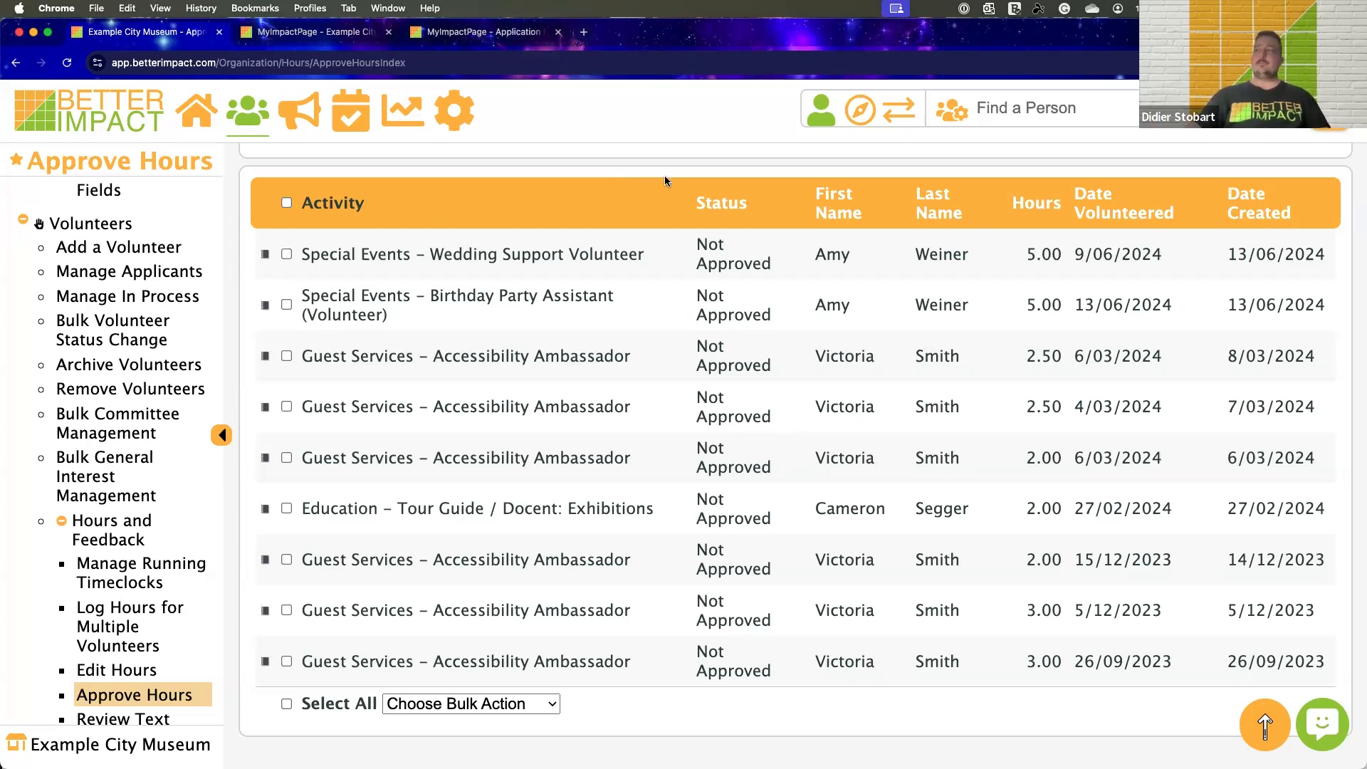
Look over the filters and the entries on the Approve Hours page, and return to the home page
scroll(664, 169, up, 1)
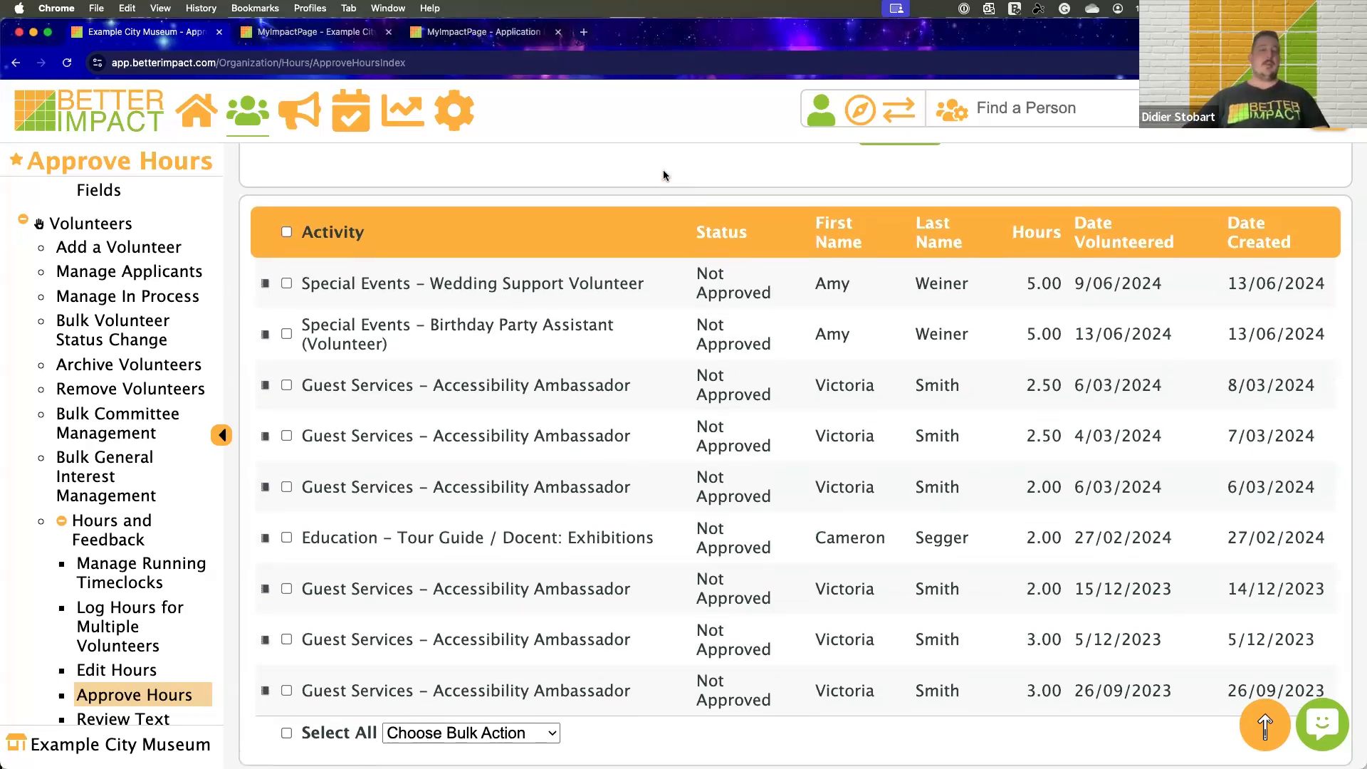
scroll(665, 171, up, 5)
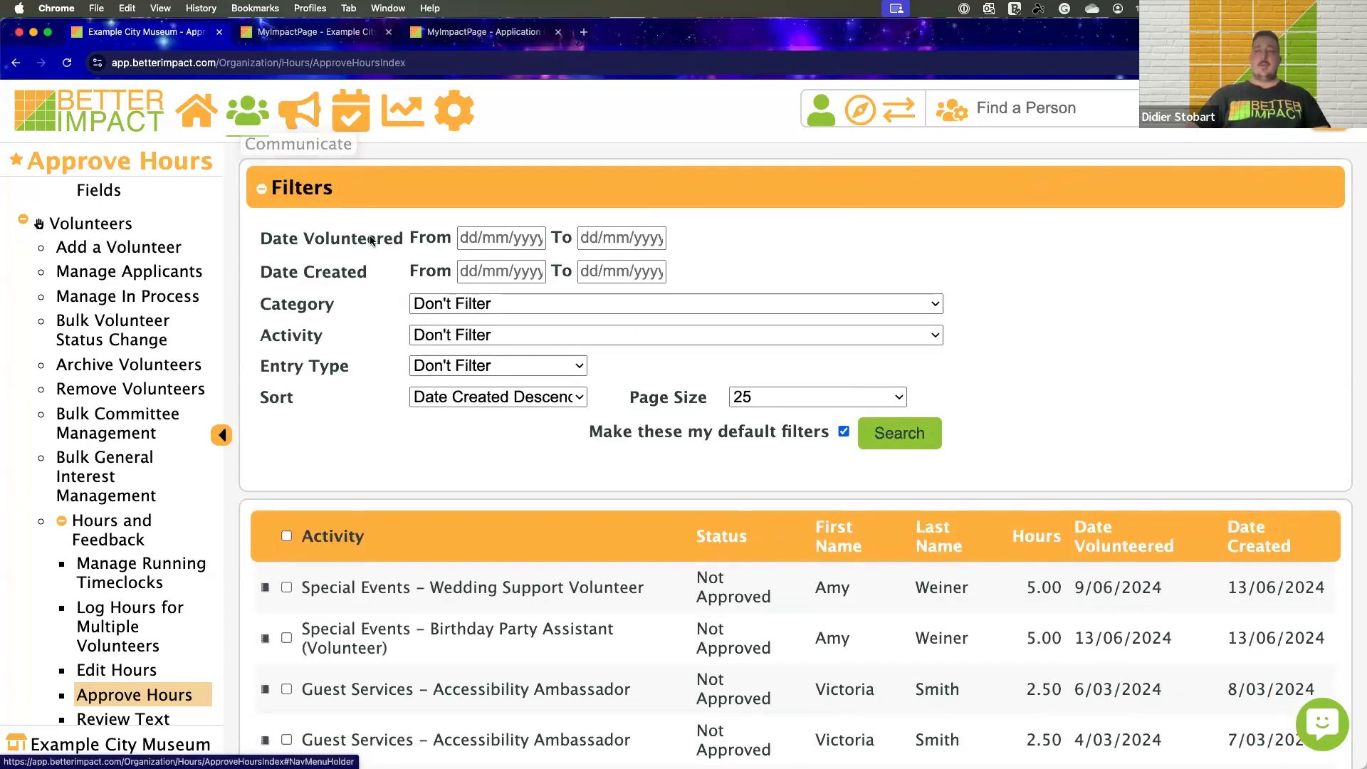
scroll(370, 235, down, 3)
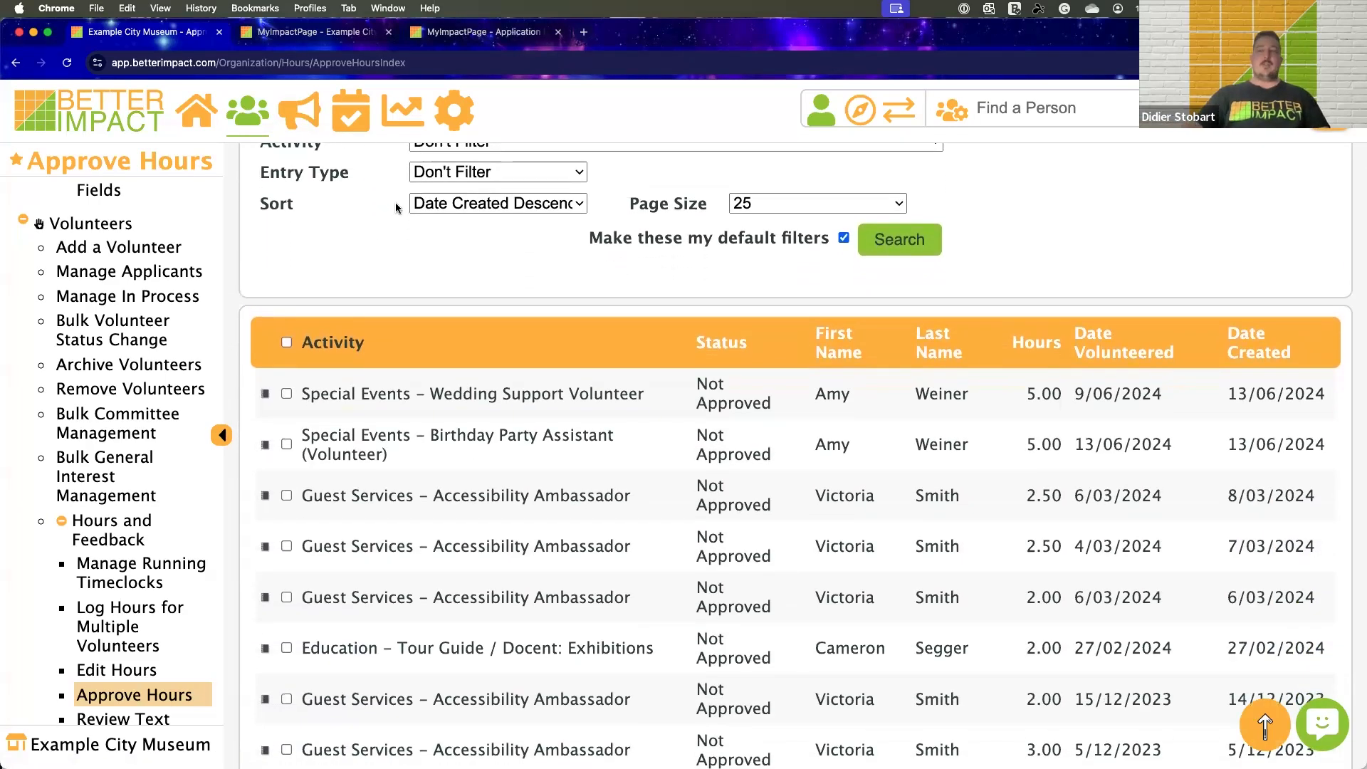
scroll(395, 203, down, 2)
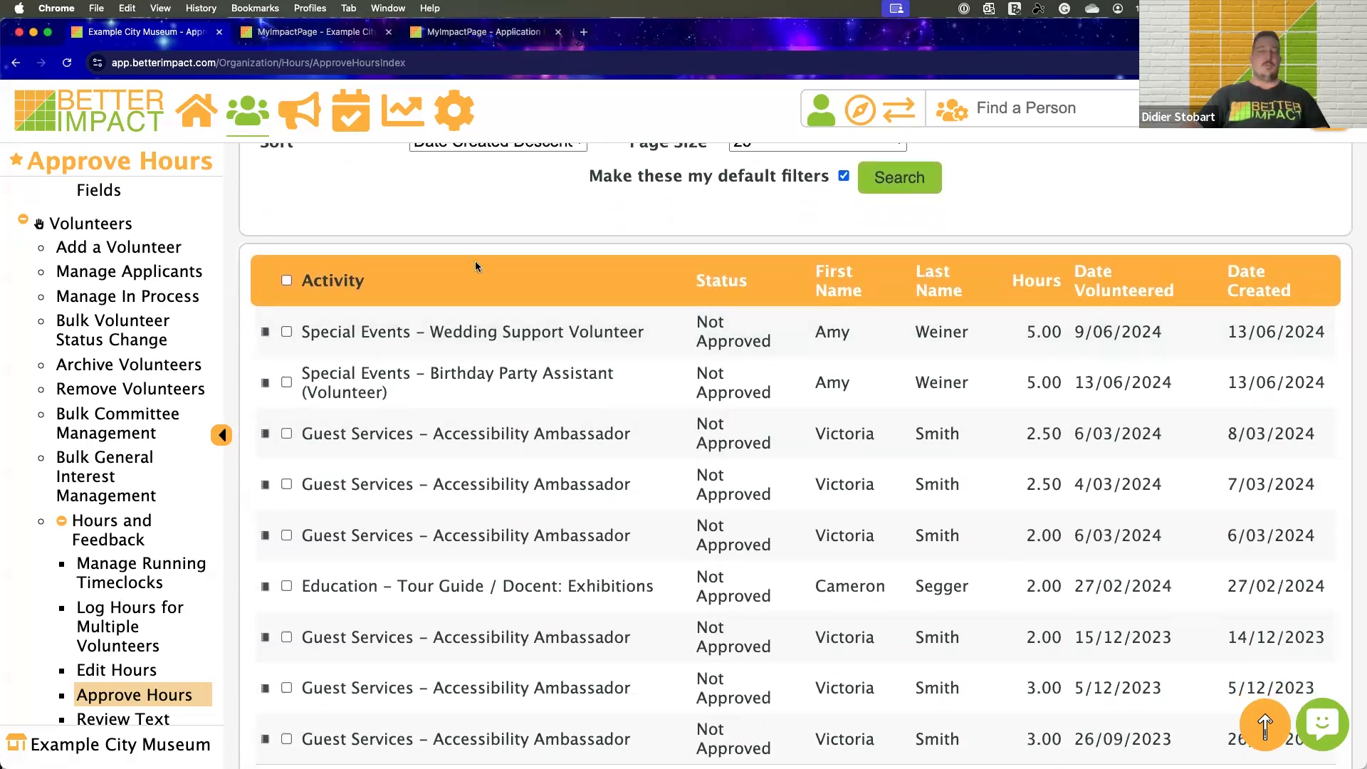
scroll(475, 266, down, 1)
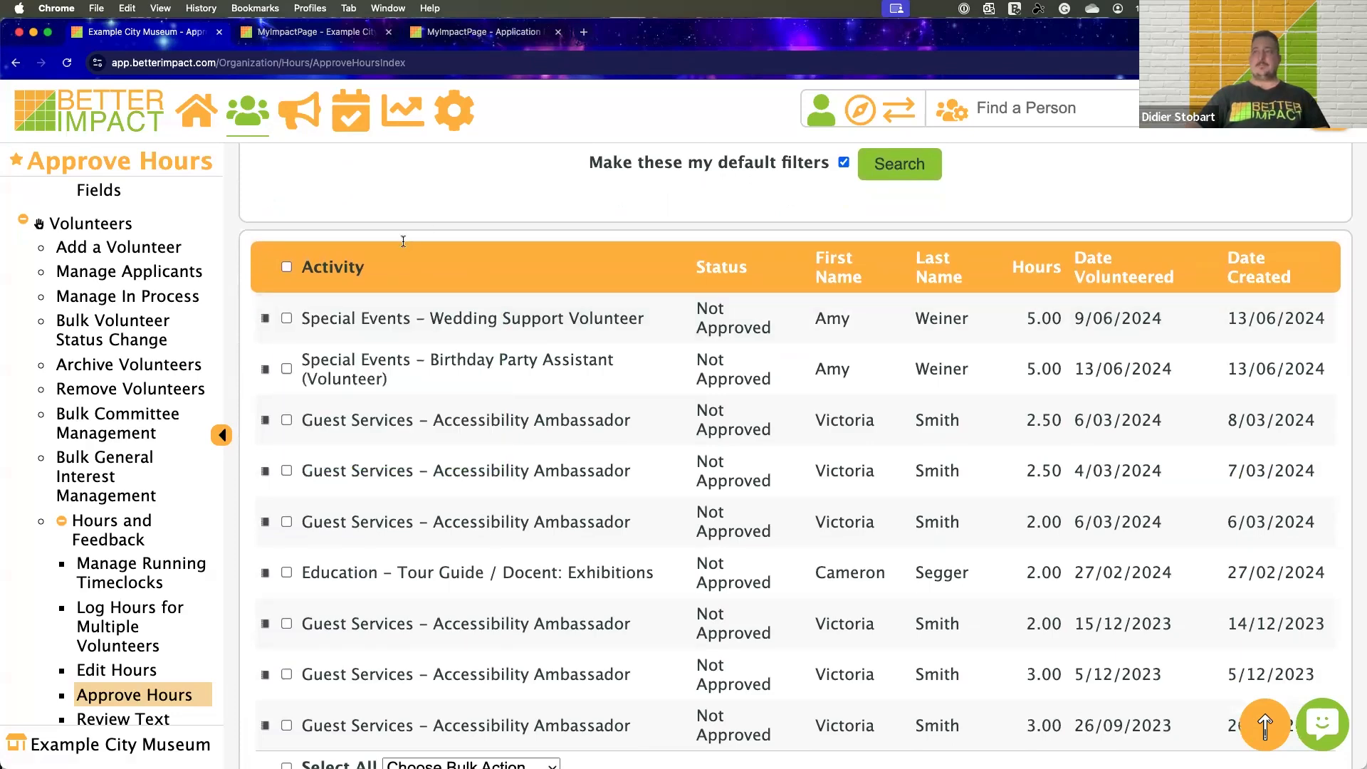
click(213, 113)
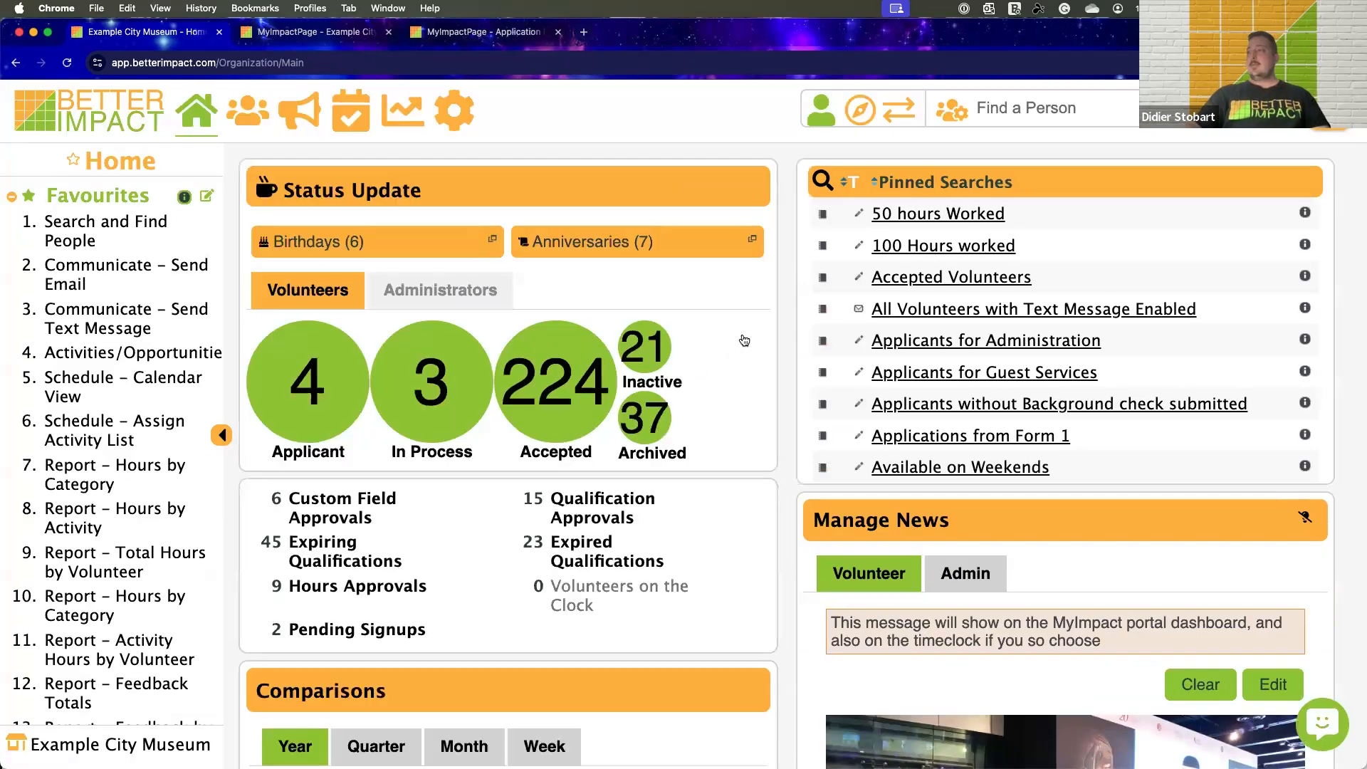
Look over the Manage News, year-to-date Comparisons and Admin News sections of the home page
scroll(748, 339, down, 5)
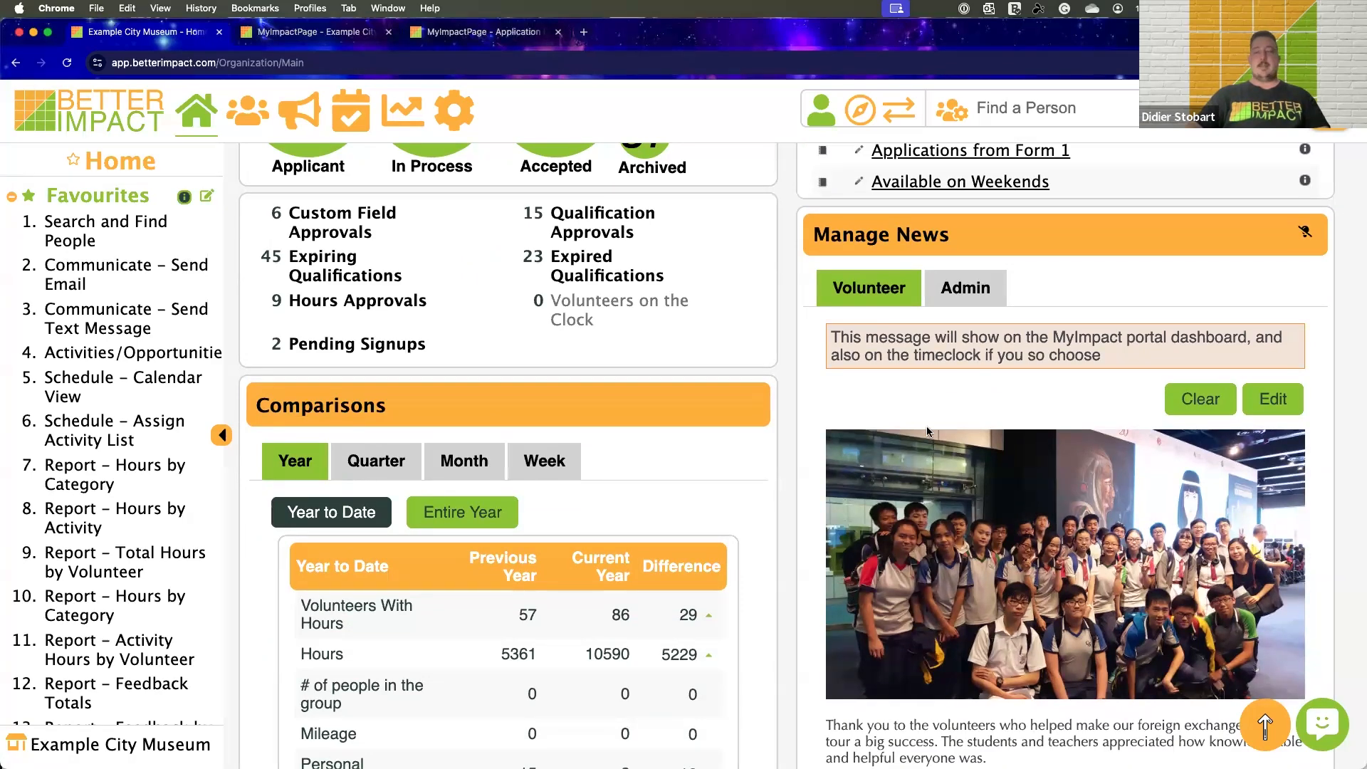
scroll(928, 432, down, 4)
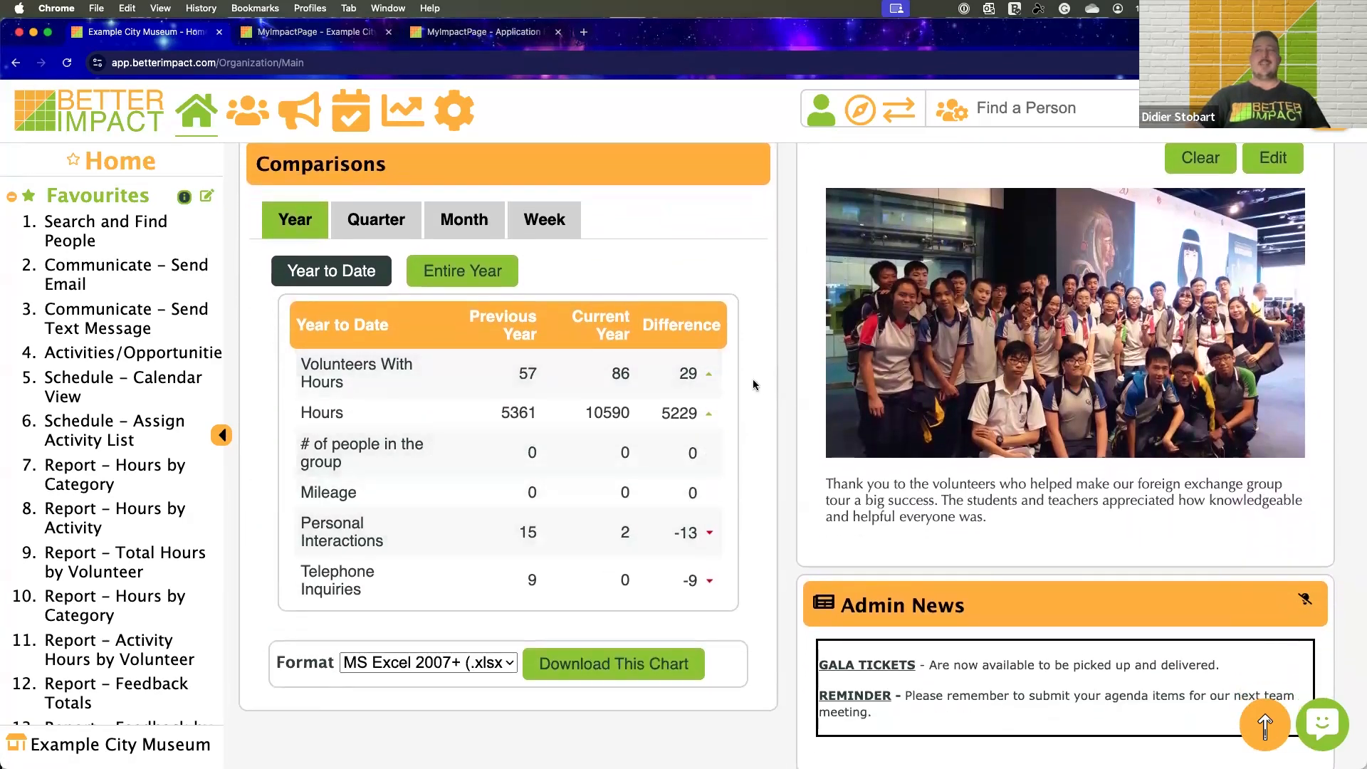
scroll(754, 384, down, 1)
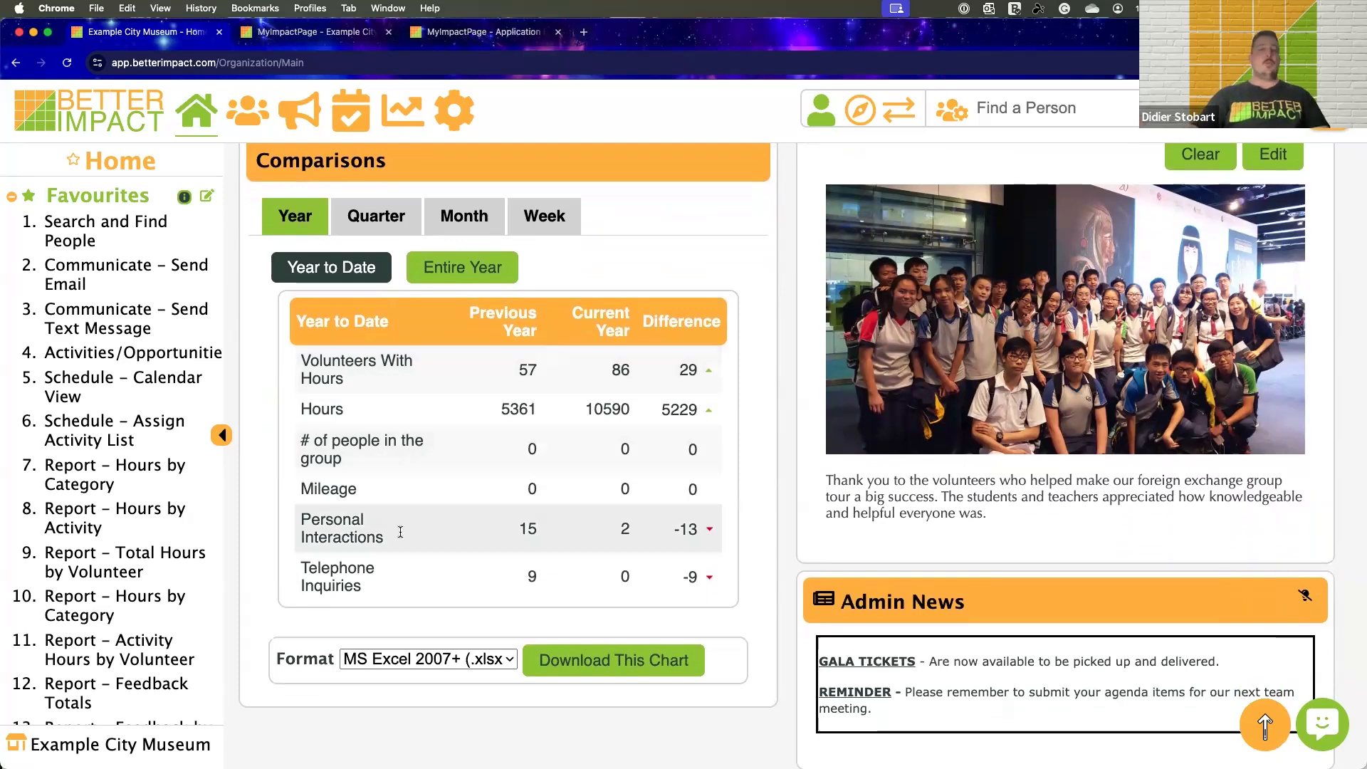
scroll(481, 501, up, 10)
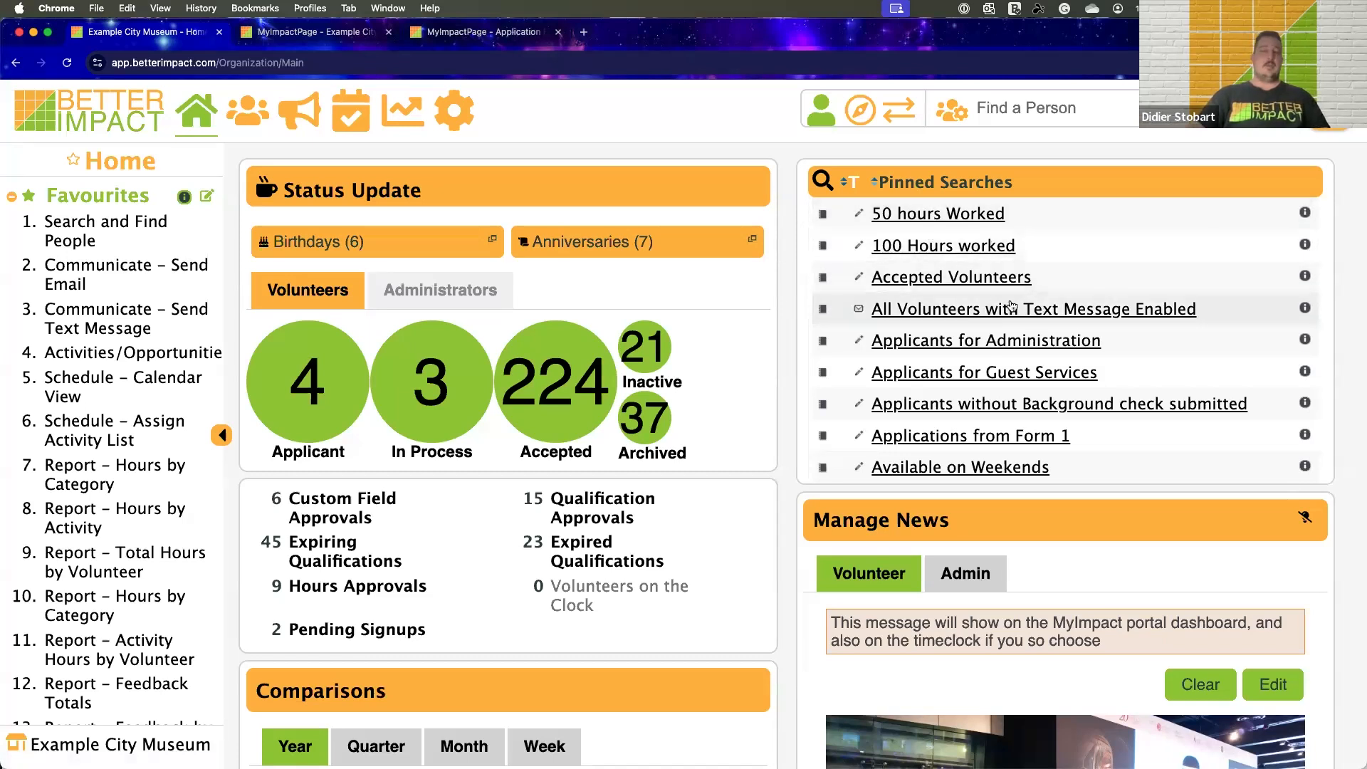
Find the accepted volunteer by first name and open the matching profile
click(1000, 109)
text(veronica)
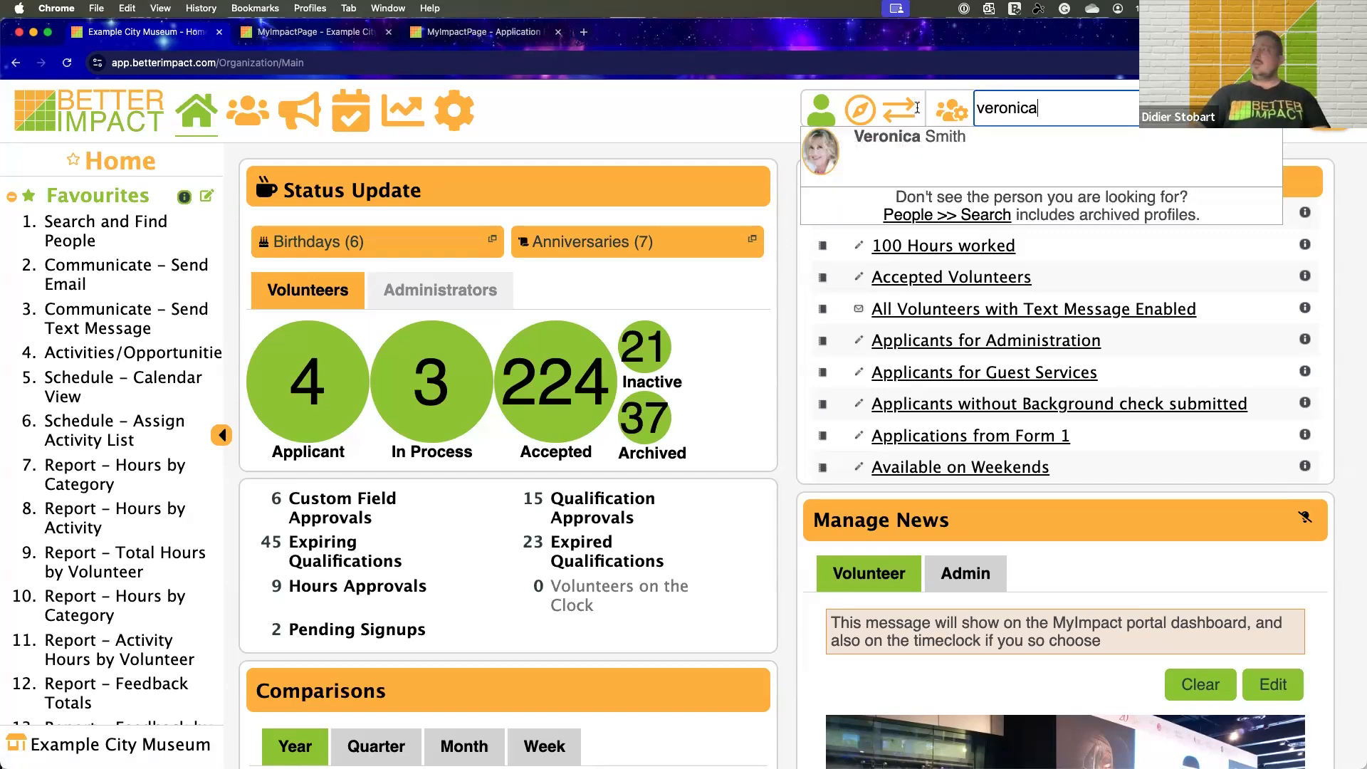
click(907, 137)
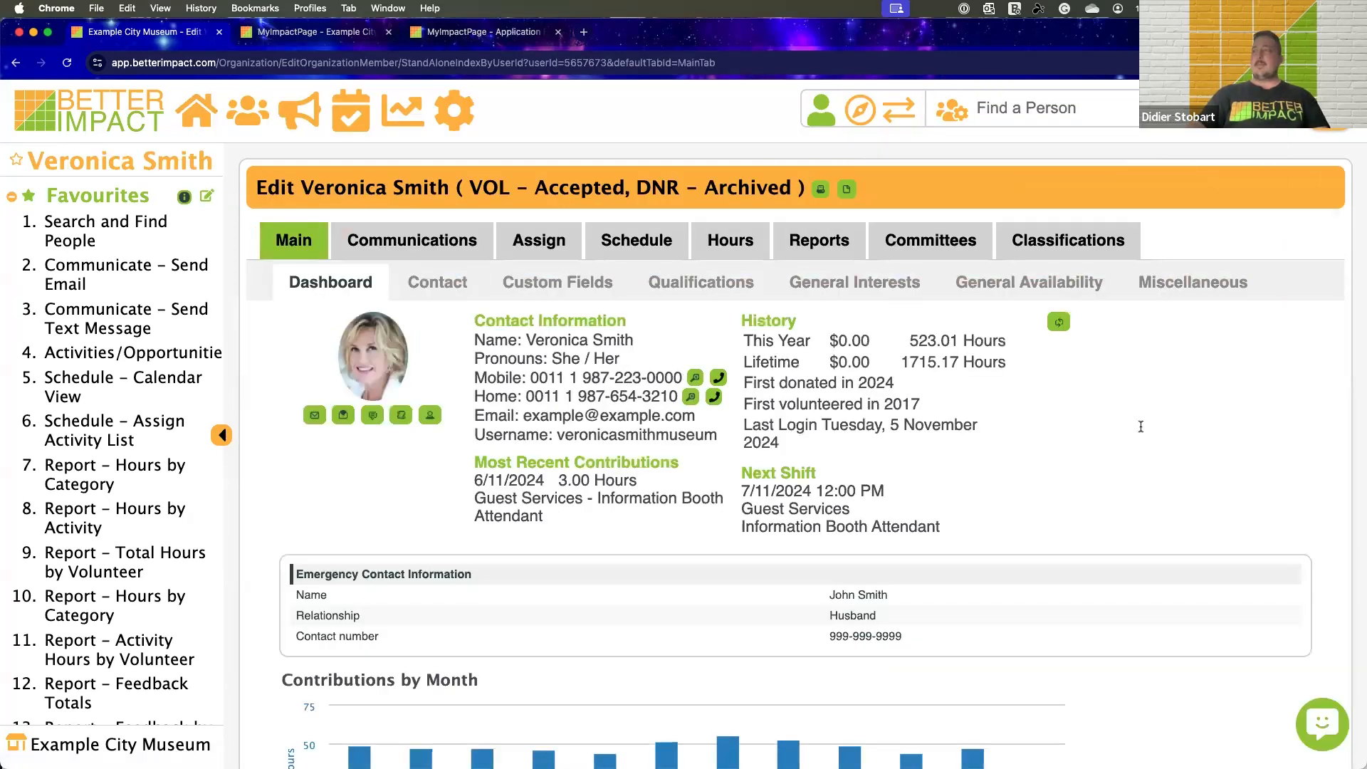
Examine the contact and history details on the volunteer's dashboard and highlight the Emergency Contact Information block
scroll(1069, 442, down, 1)
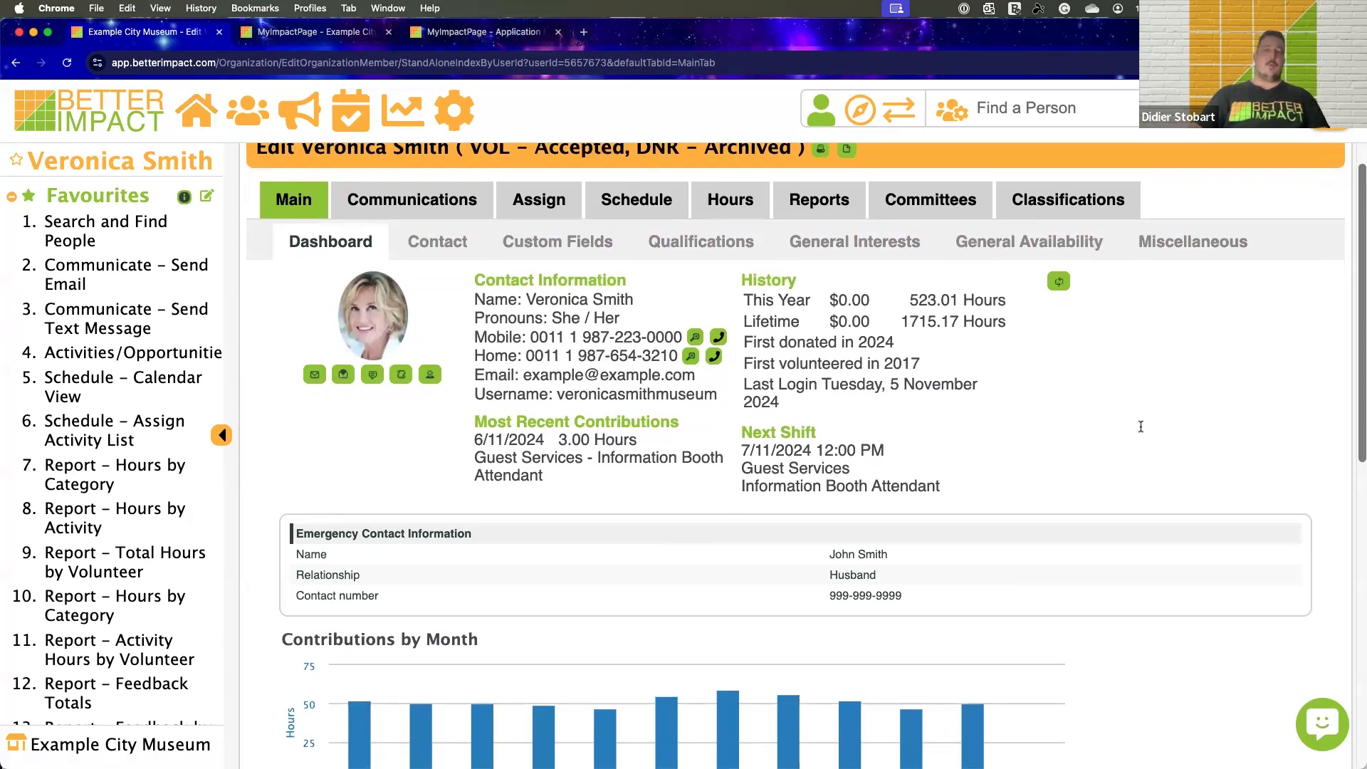
scroll(1141, 426, up, 1)
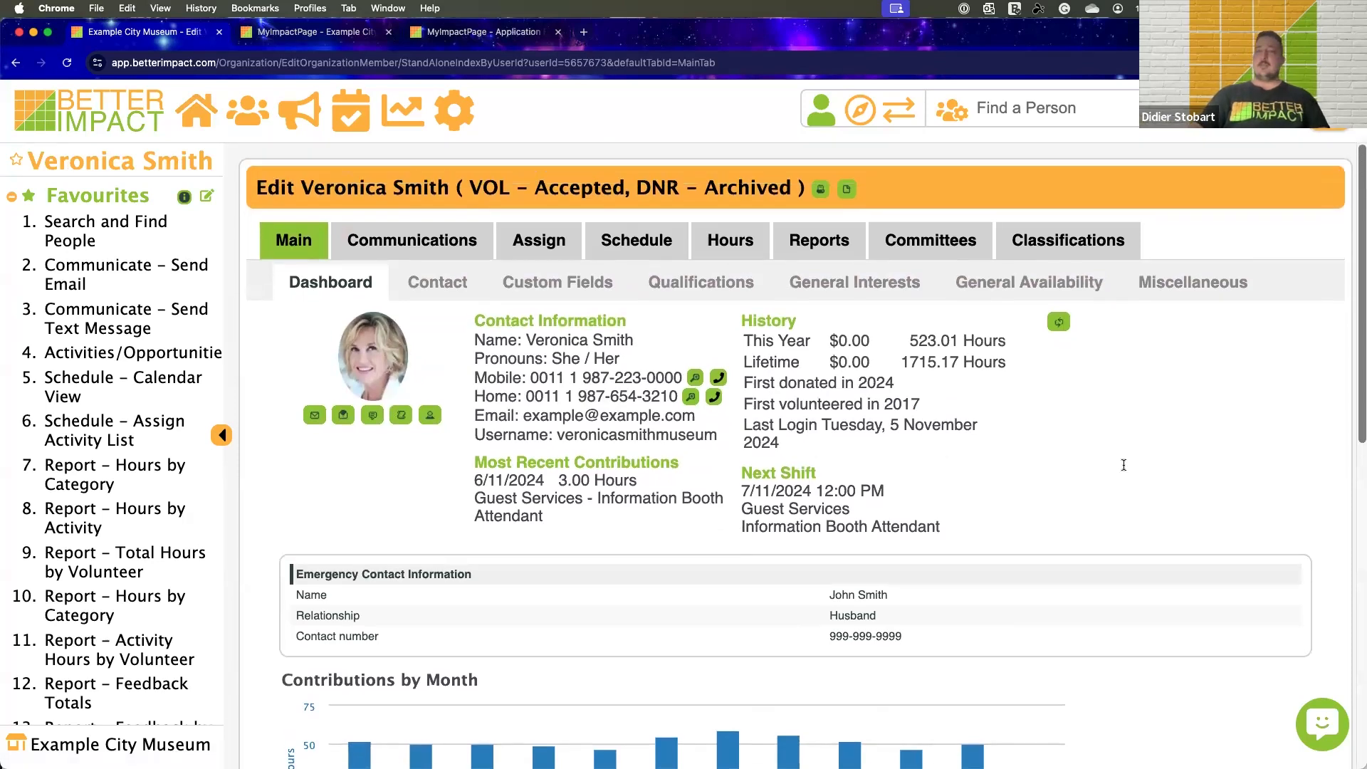
scroll(1127, 463, down, 2)
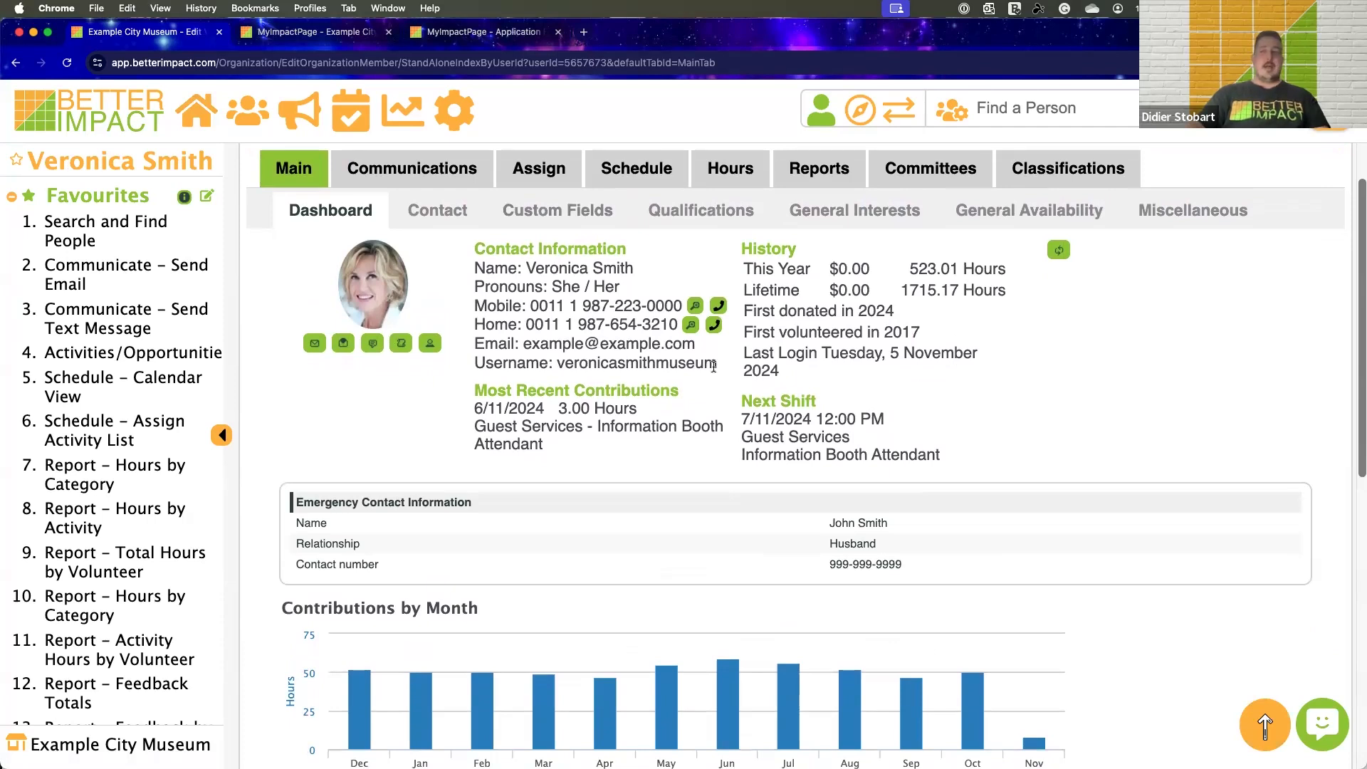
scroll(712, 366, down, 5)
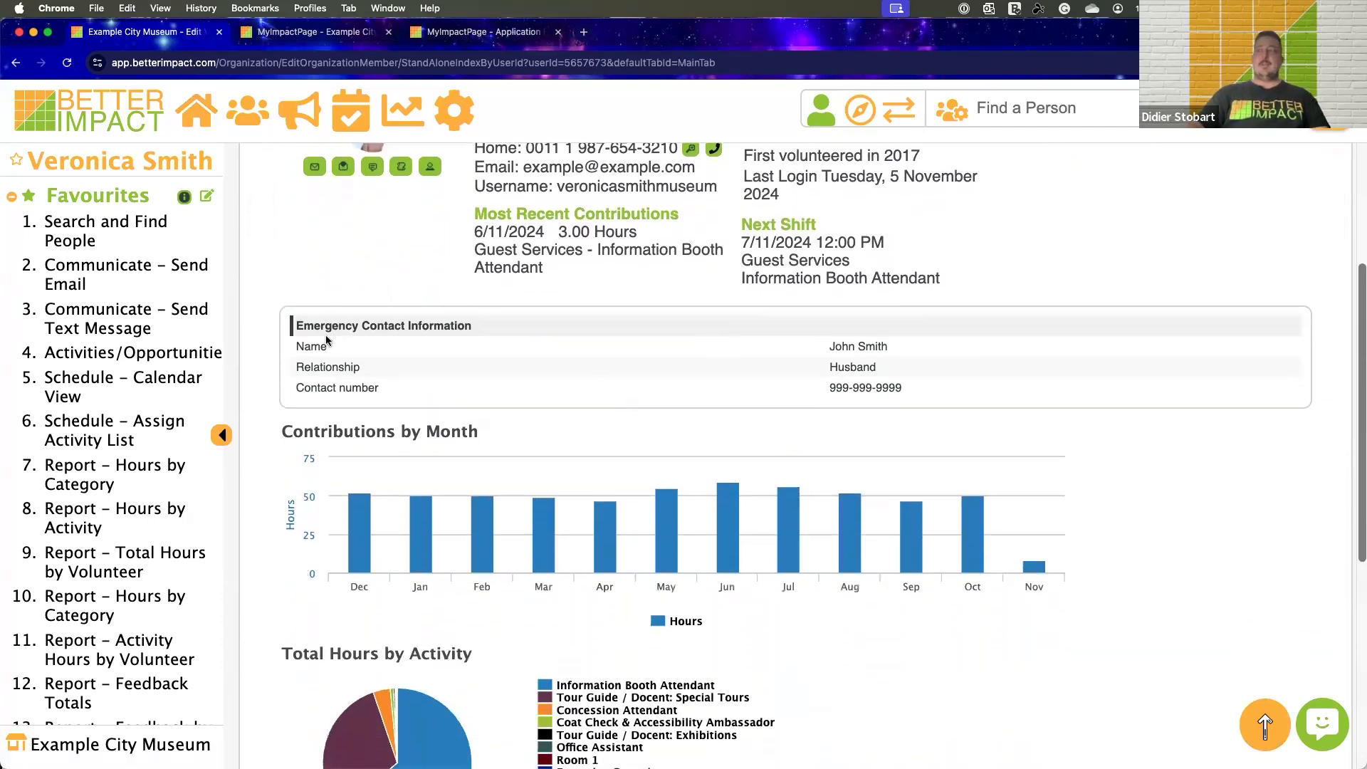
drag(292, 321, 896, 403)
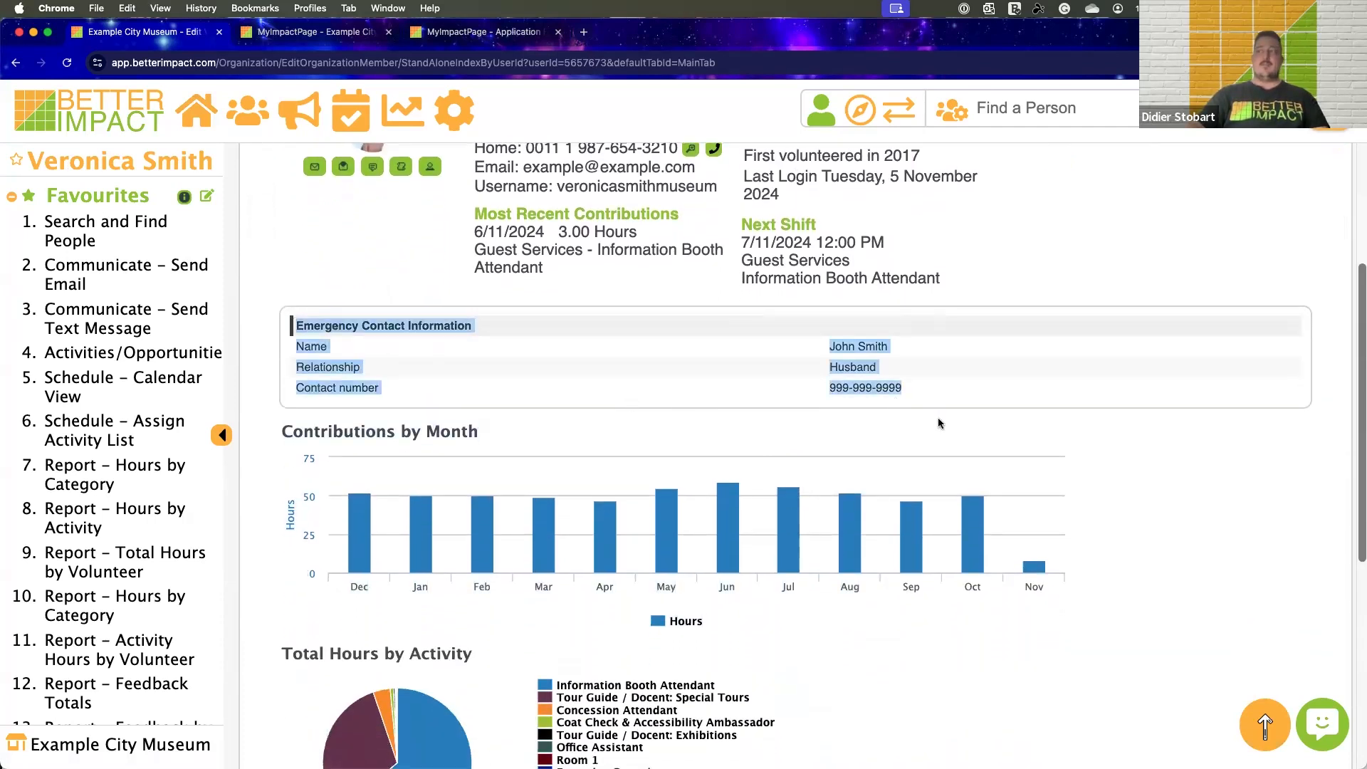
click(698, 244)
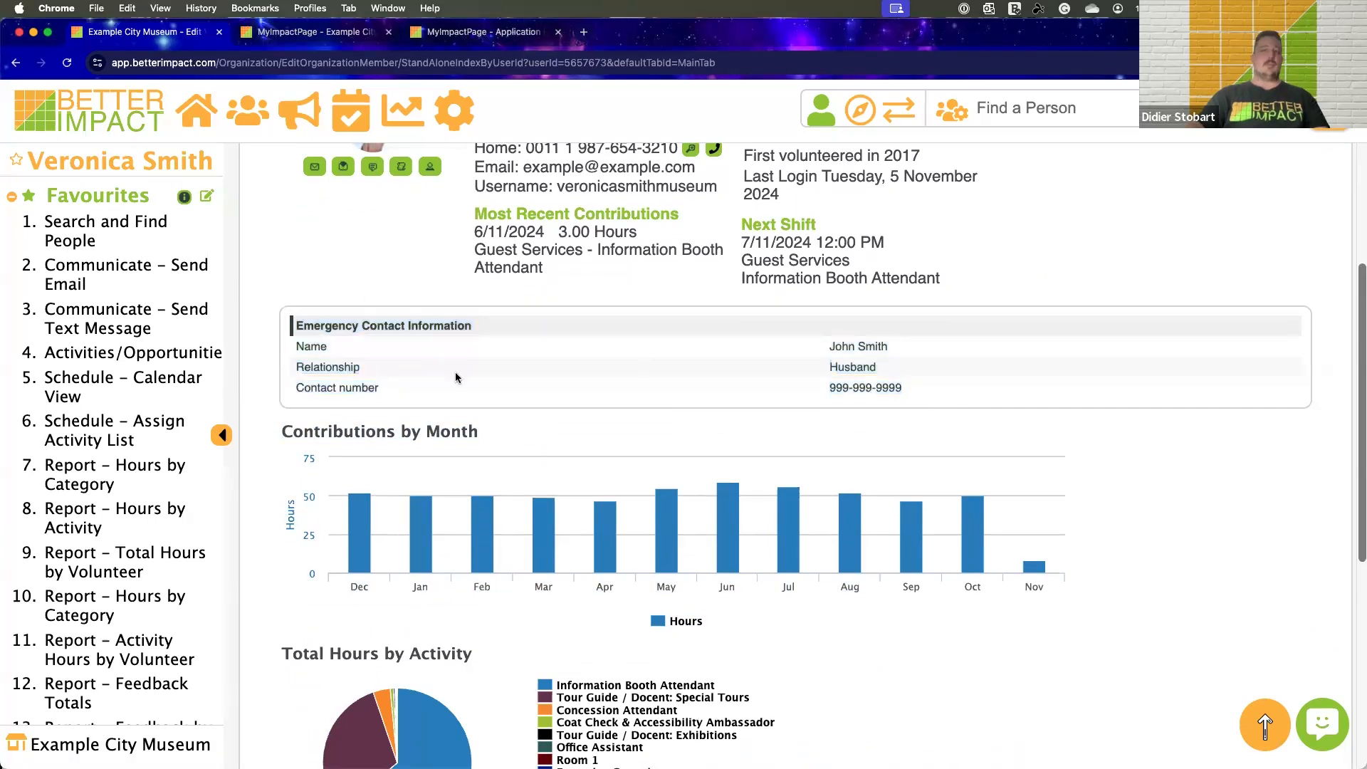
Review the volunteer's Contributions by Month and Total Hours by Activity charts, and the earned badges
scroll(562, 392, up, 5)
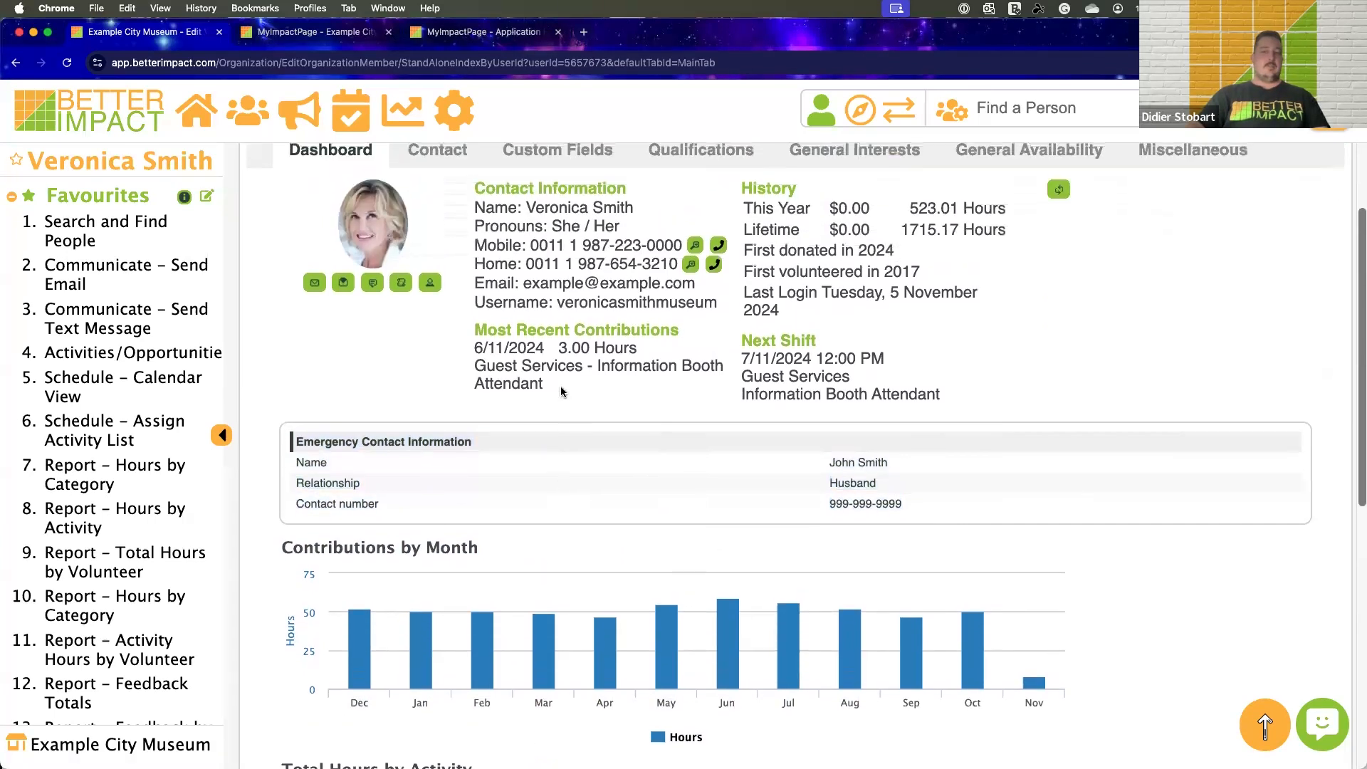
scroll(561, 392, down, 3)
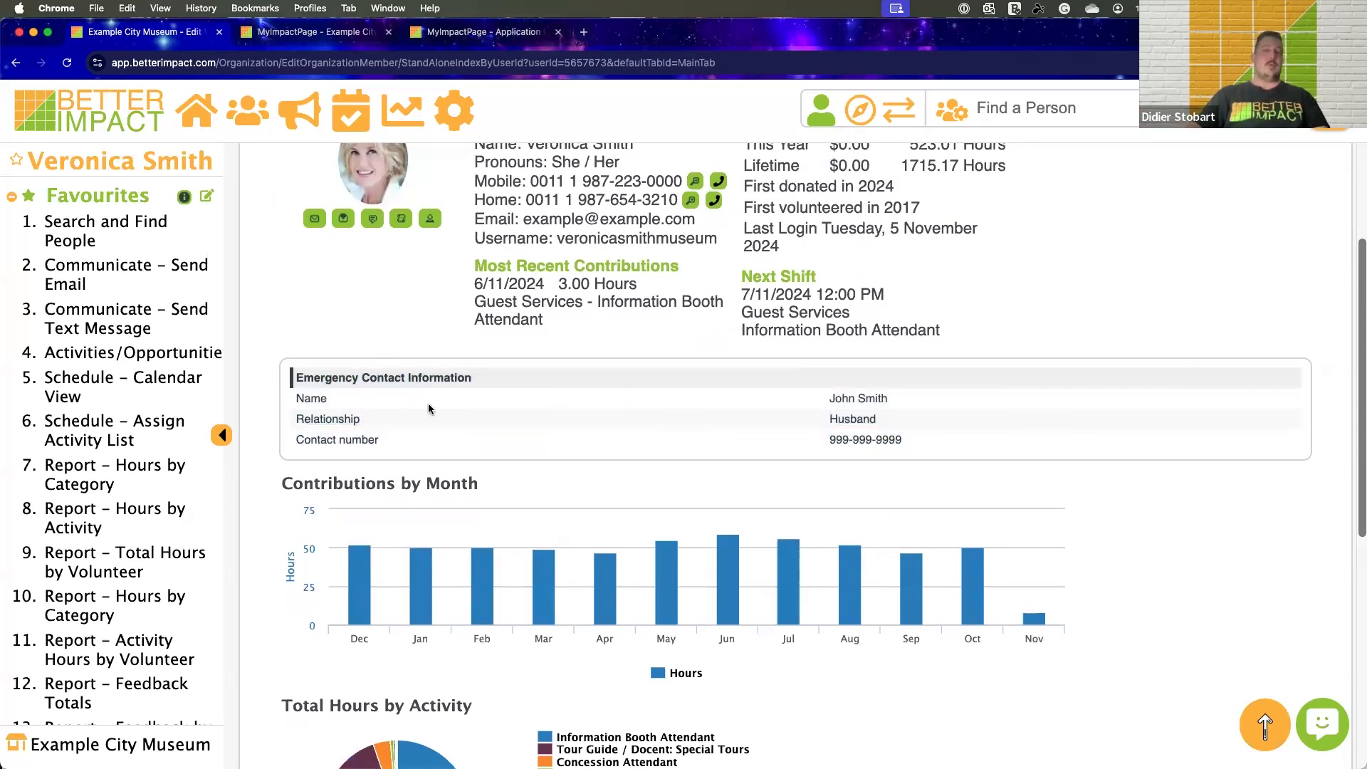
scroll(468, 392, down, 5)
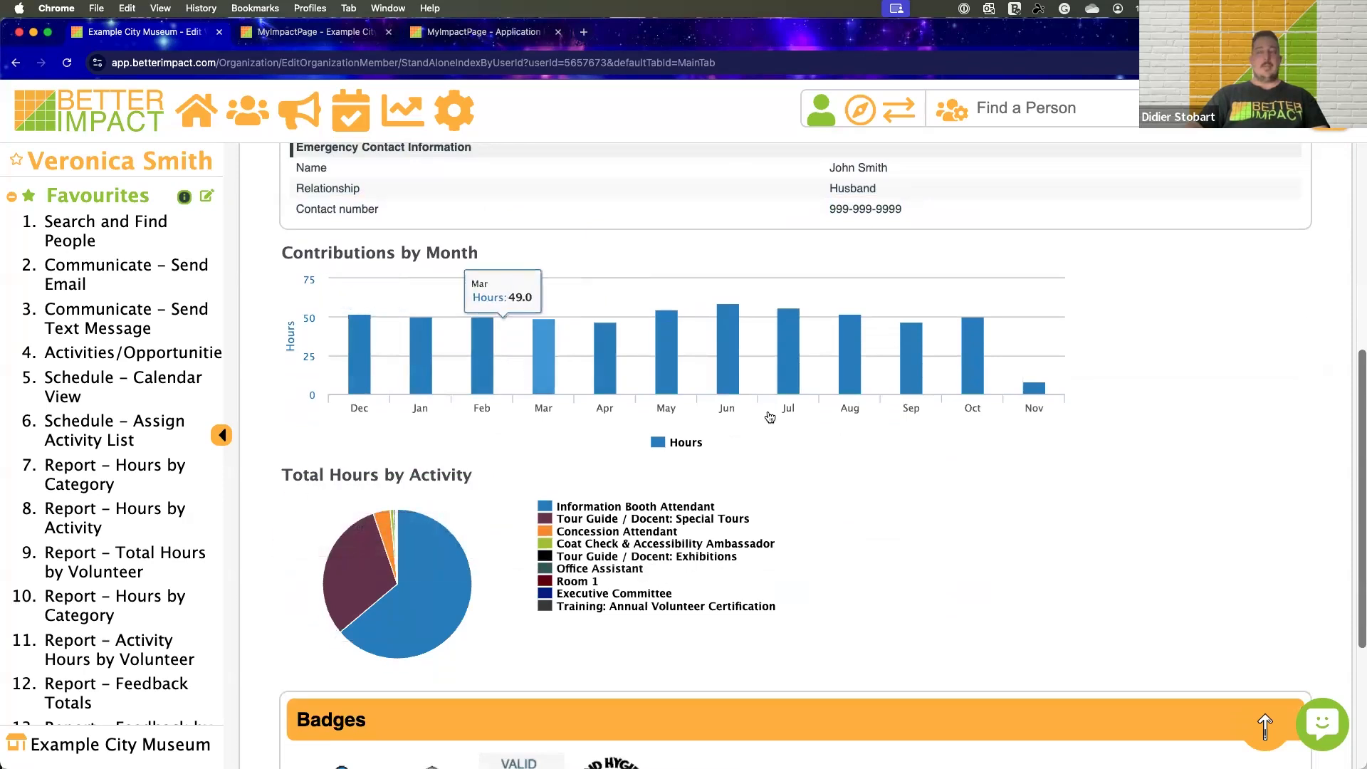
scroll(811, 422, down, 5)
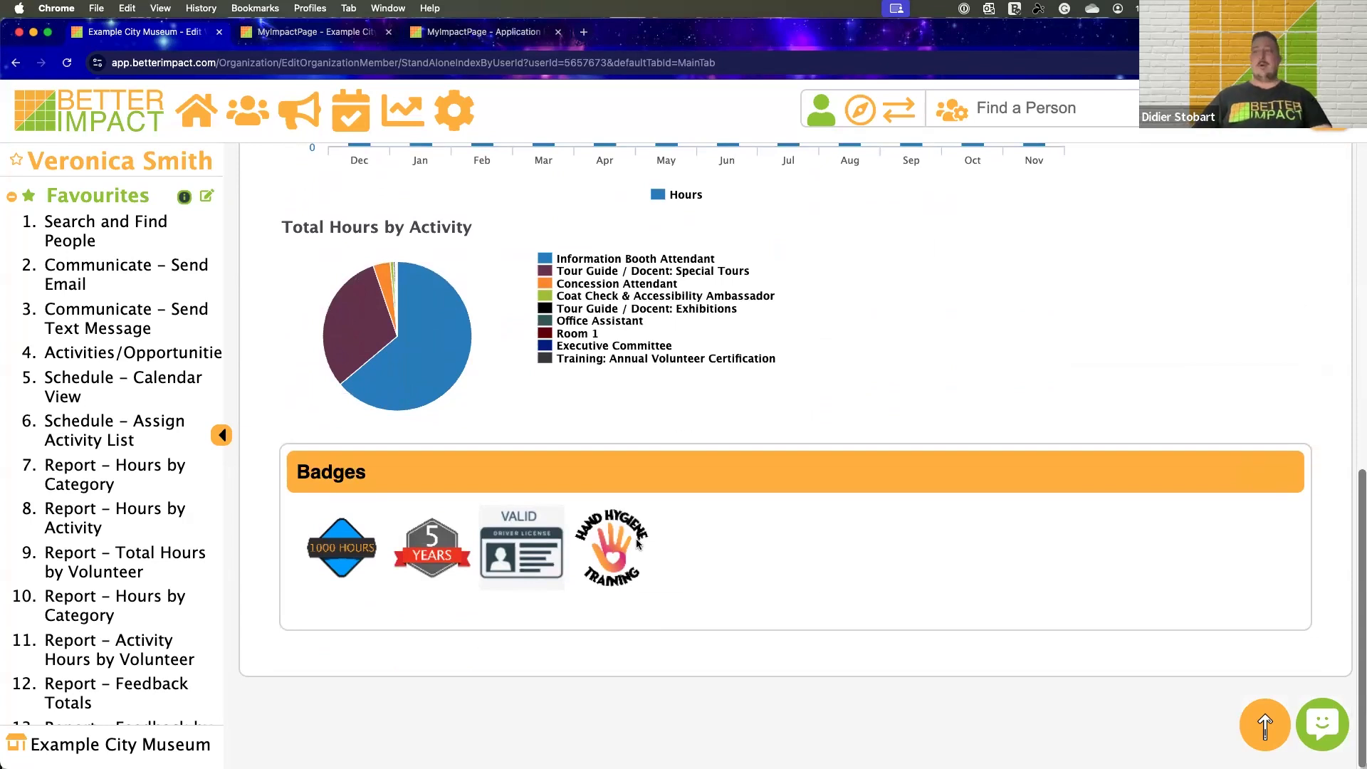
Read the descriptions attached to the Hand Hygiene Training, 1000 Hours and 5 Years badges
mouse_move(635, 538)
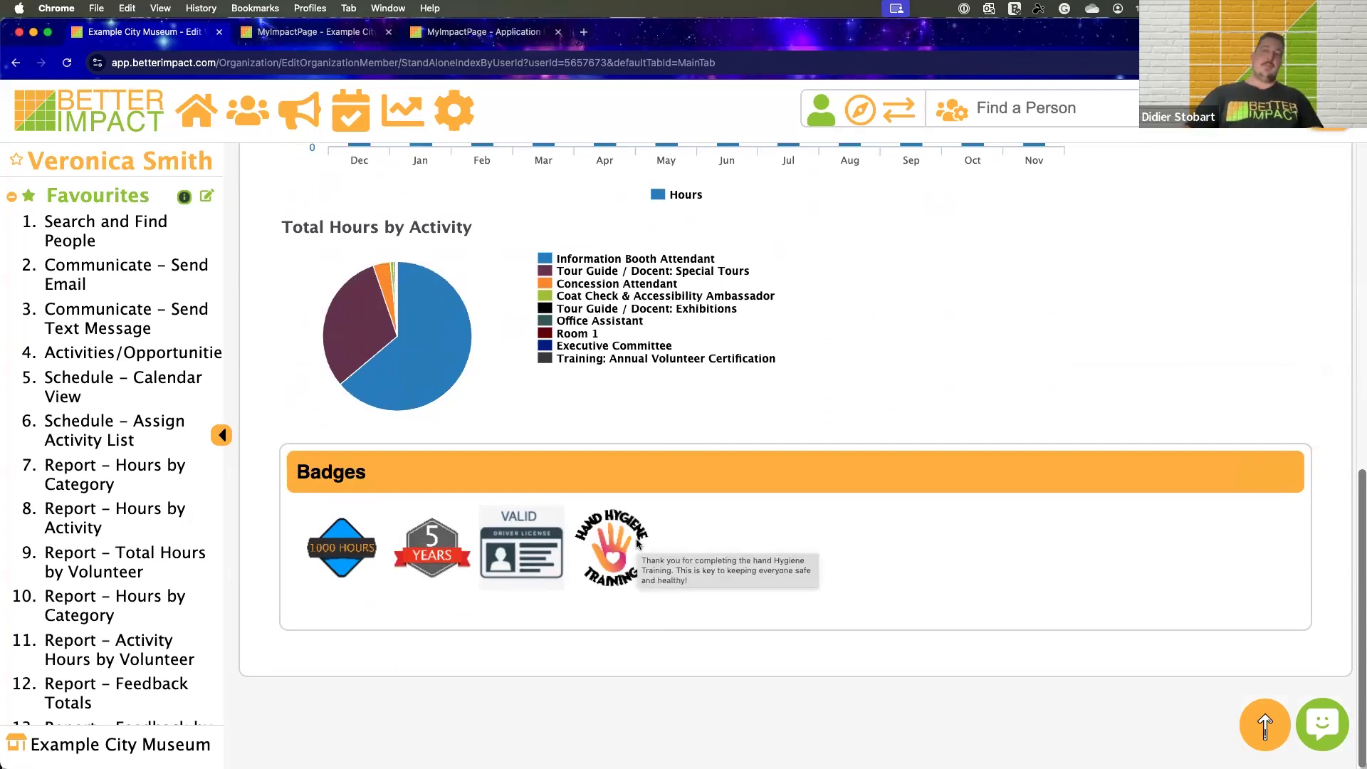
mouse_move(329, 546)
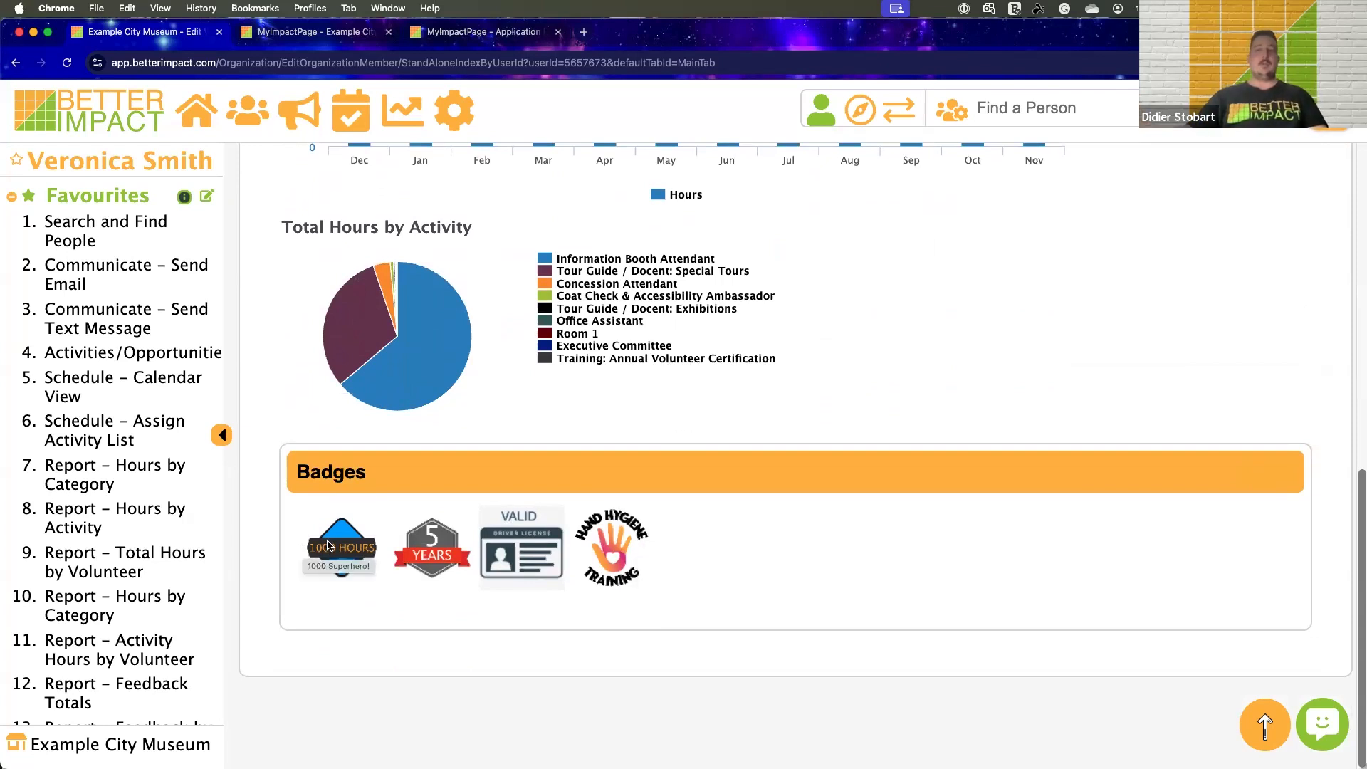
mouse_move(415, 546)
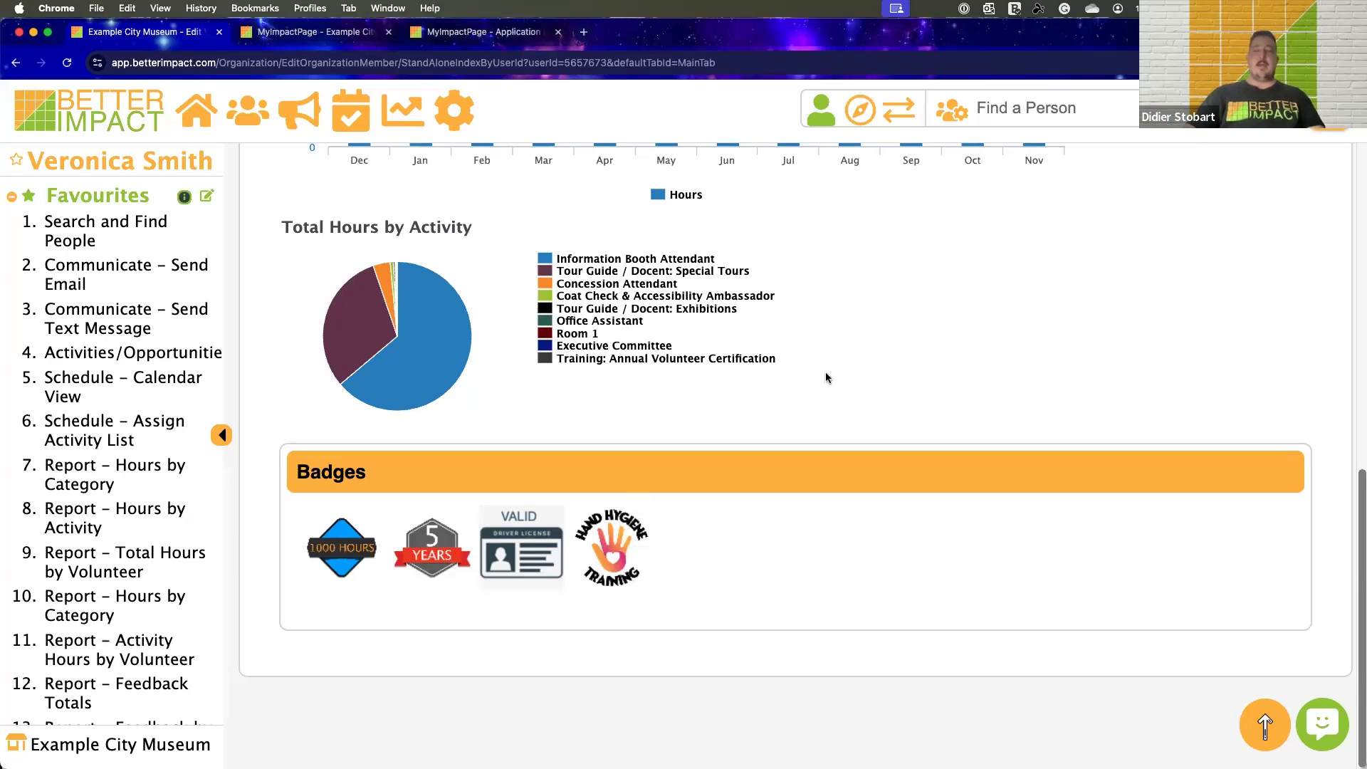
Open the volunteer's Contact details and look over the name, address and email fields
scroll(826, 372, up, 10)
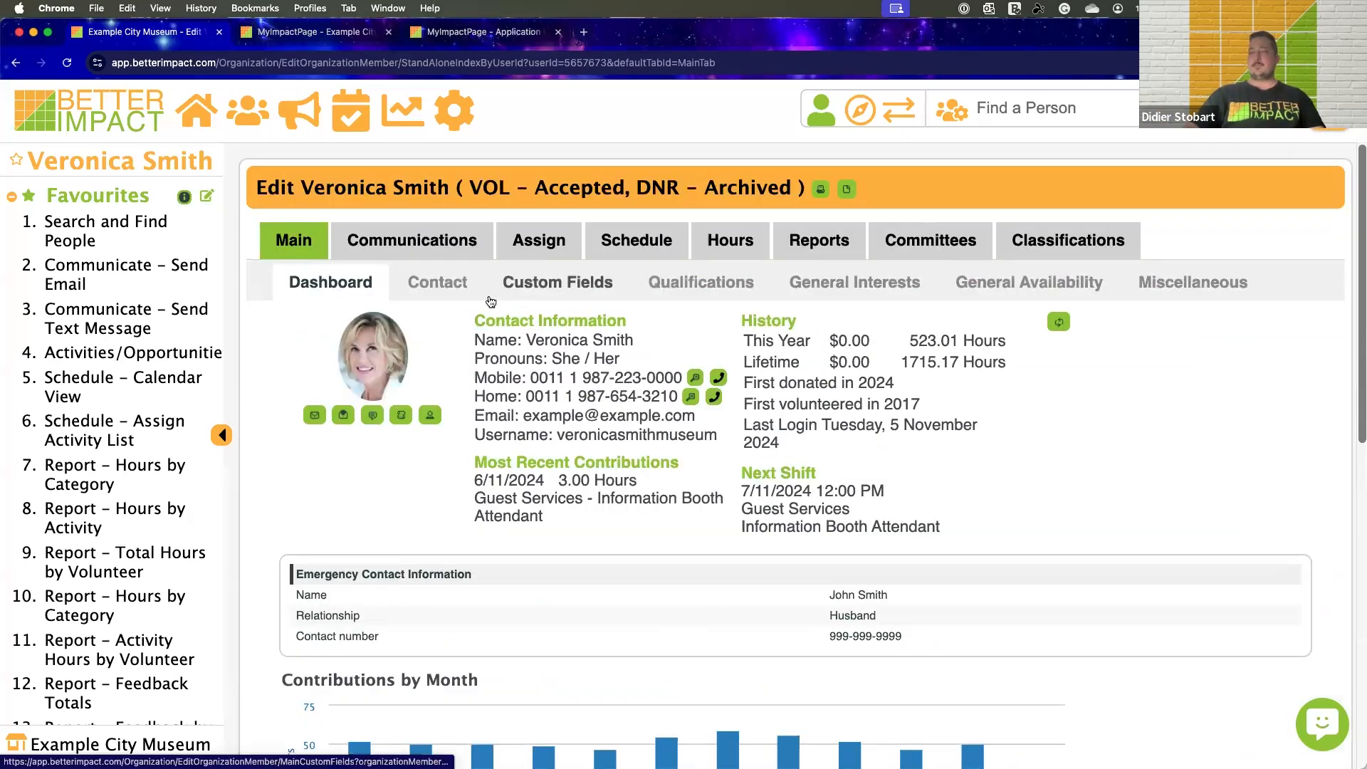
click(459, 291)
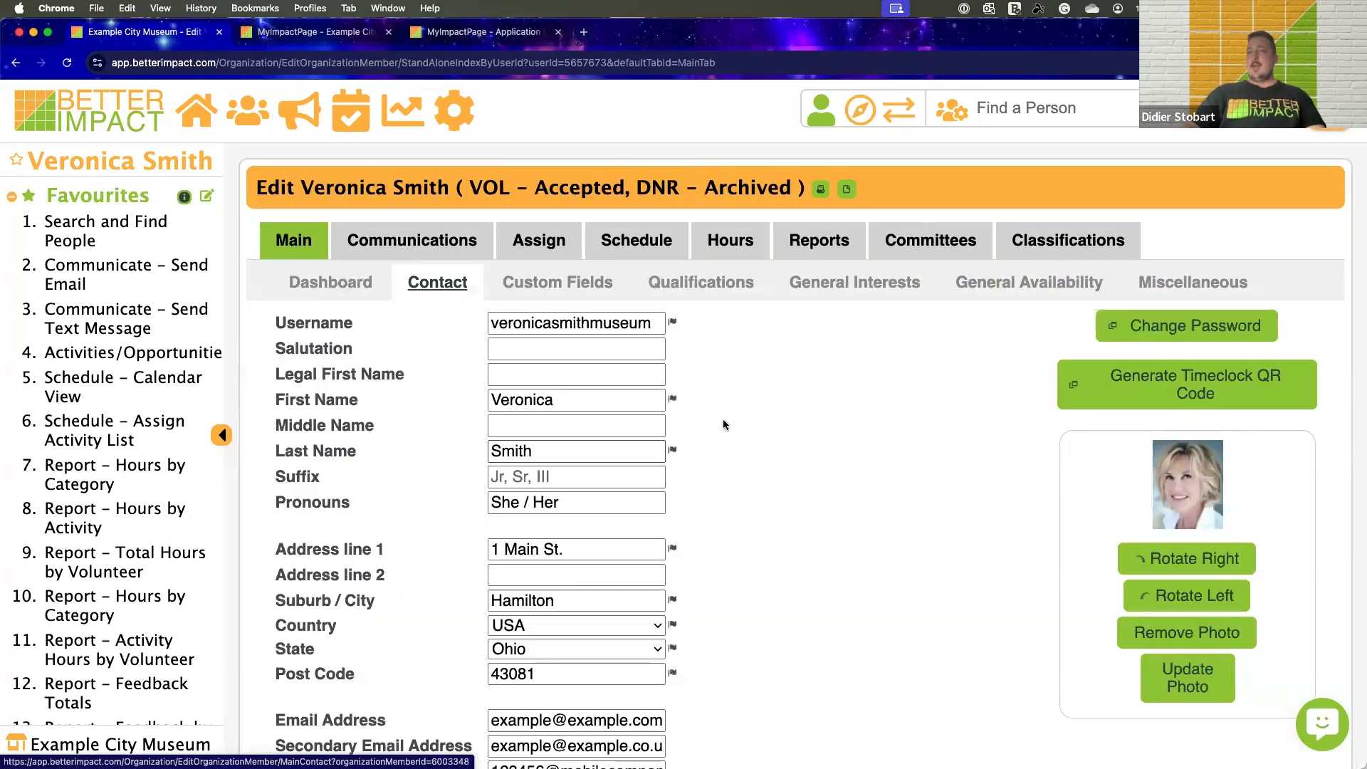
scroll(723, 420, down, 2)
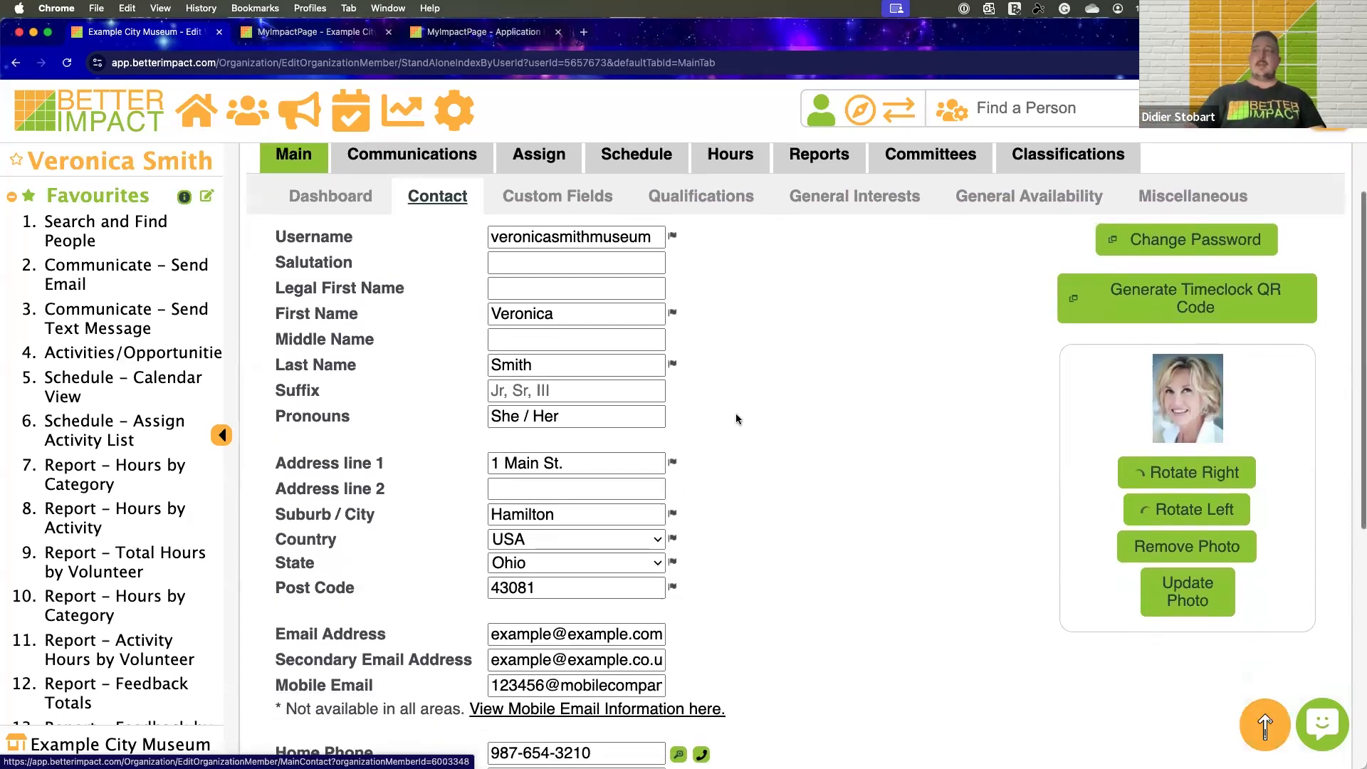
scroll(737, 419, down, 7)
scroll(736, 419, up, 7)
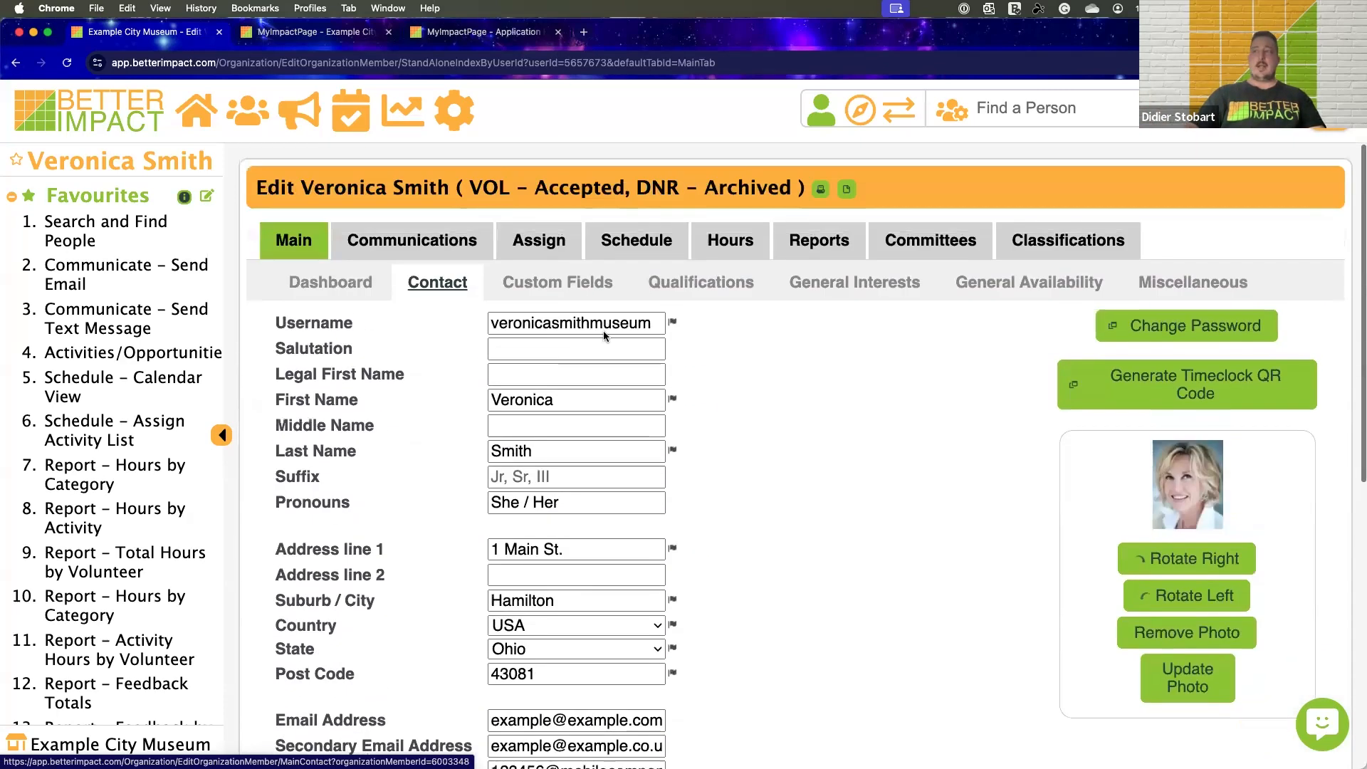
Open the volunteer's Custom Fields and review the answers from About You through the sections below it
click(549, 282)
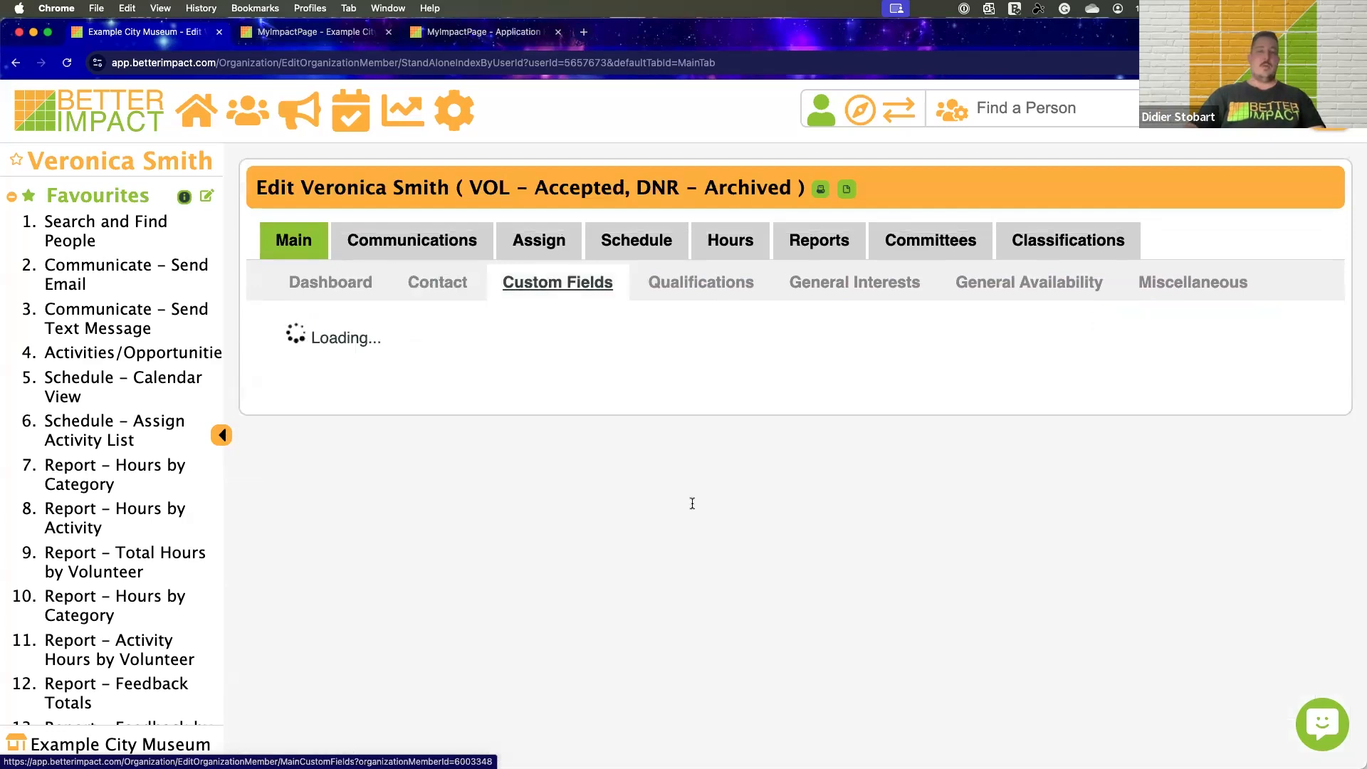
scroll(675, 438, down, 3)
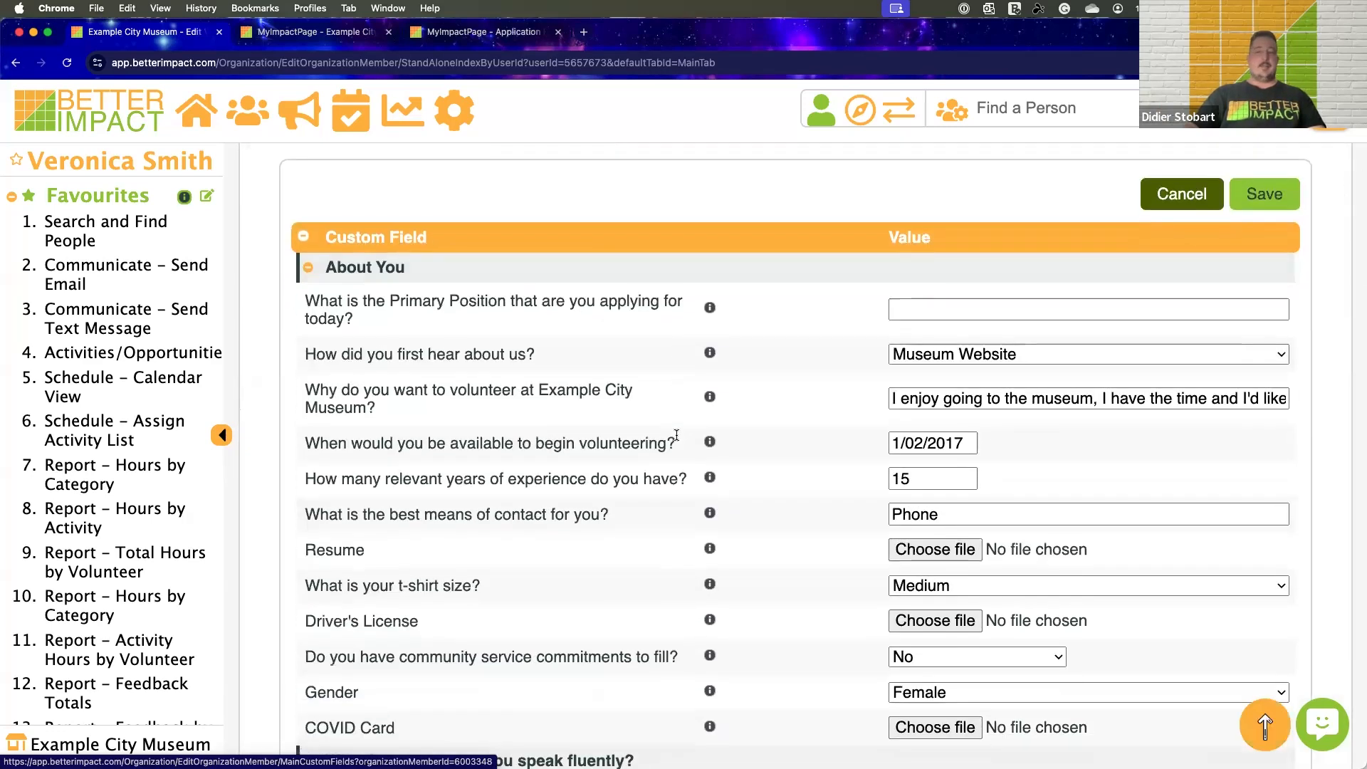
scroll(677, 435, up, 3)
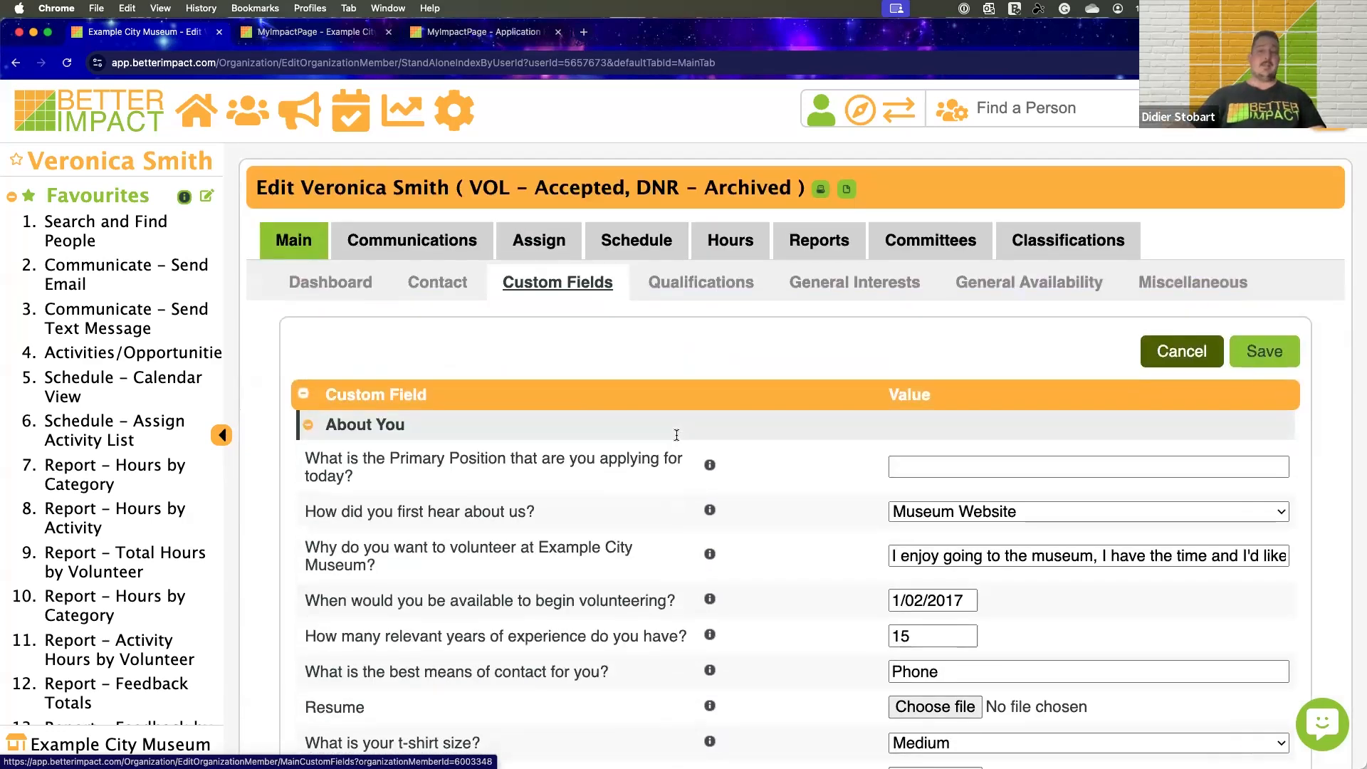
scroll(677, 436, down, 8)
scroll(675, 430, down, 2)
scroll(613, 420, down, 1)
scroll(617, 418, up, 10)
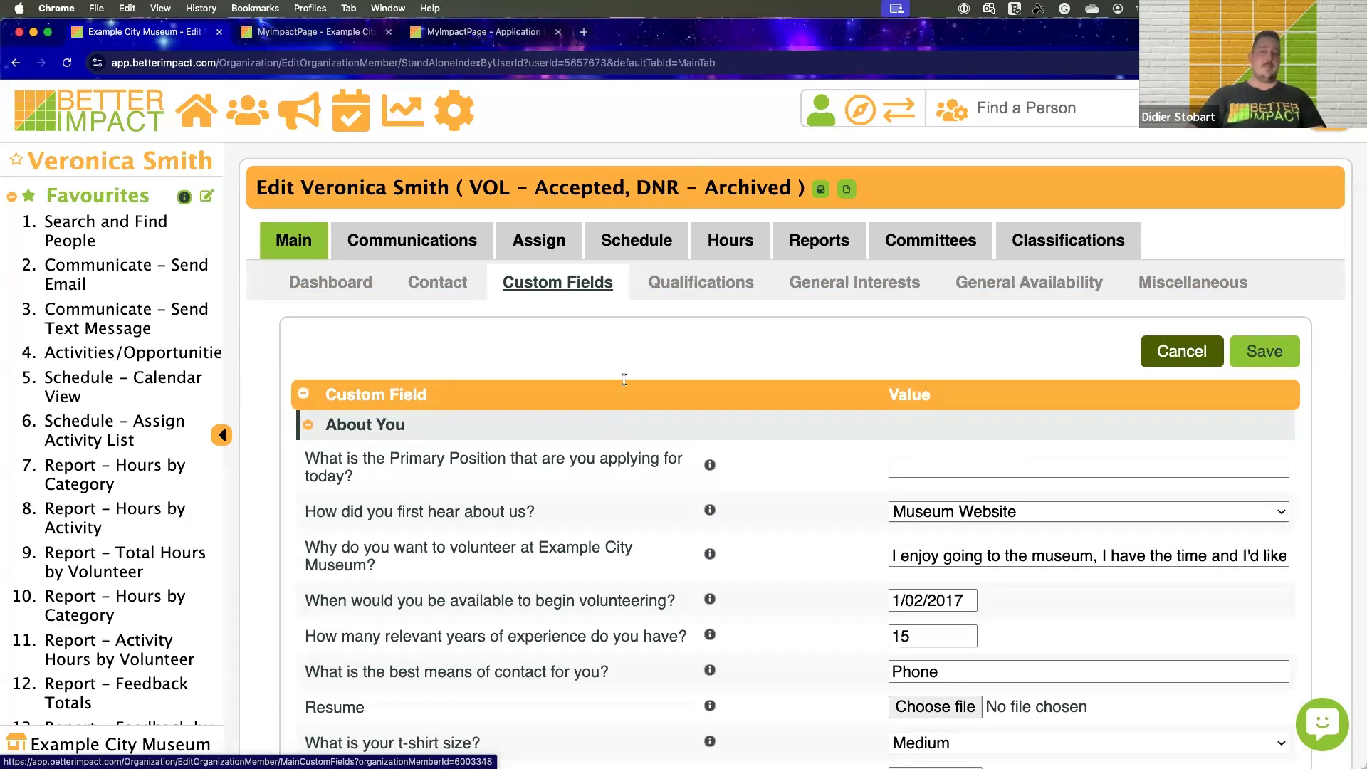
Review the volunteer's Qualifications, including levels, expiry dates and the pending entries awaiting acceptance or rejection
click(677, 285)
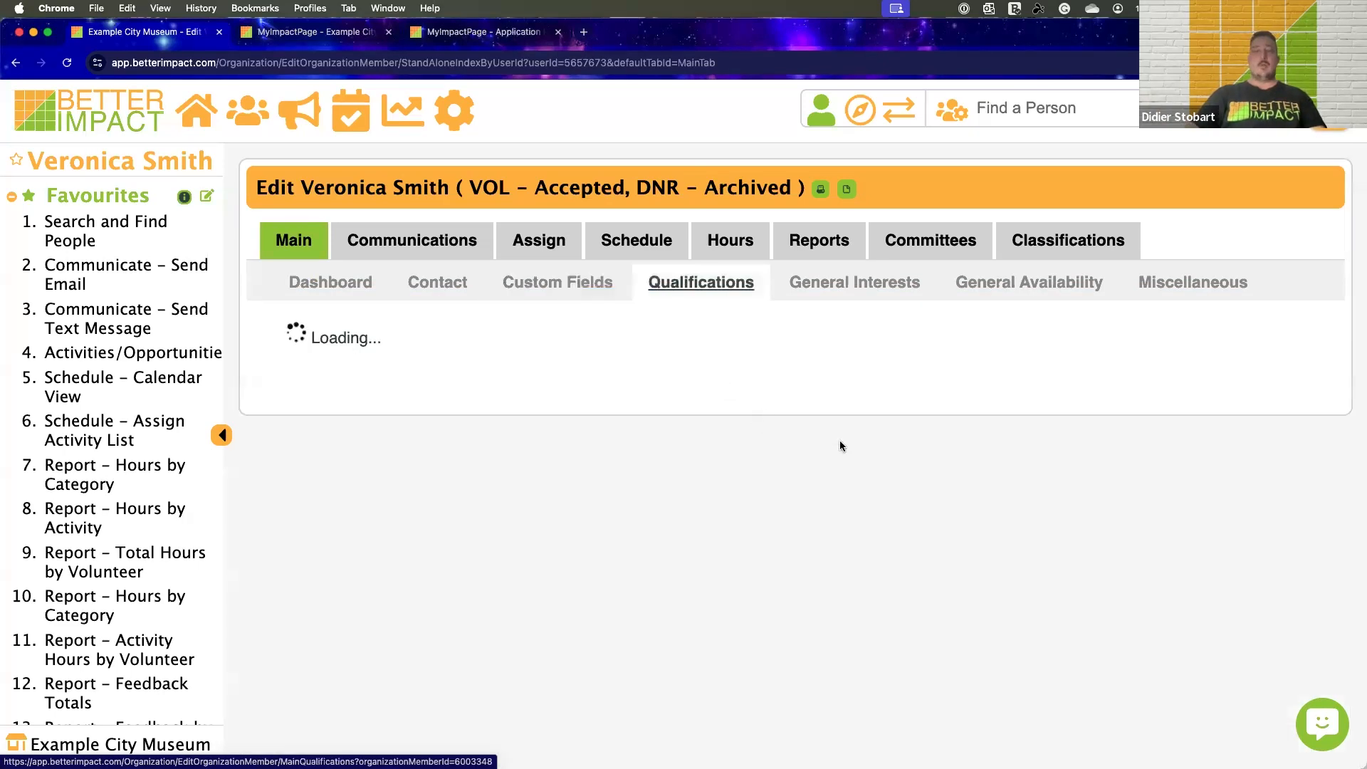
scroll(844, 437, down, 6)
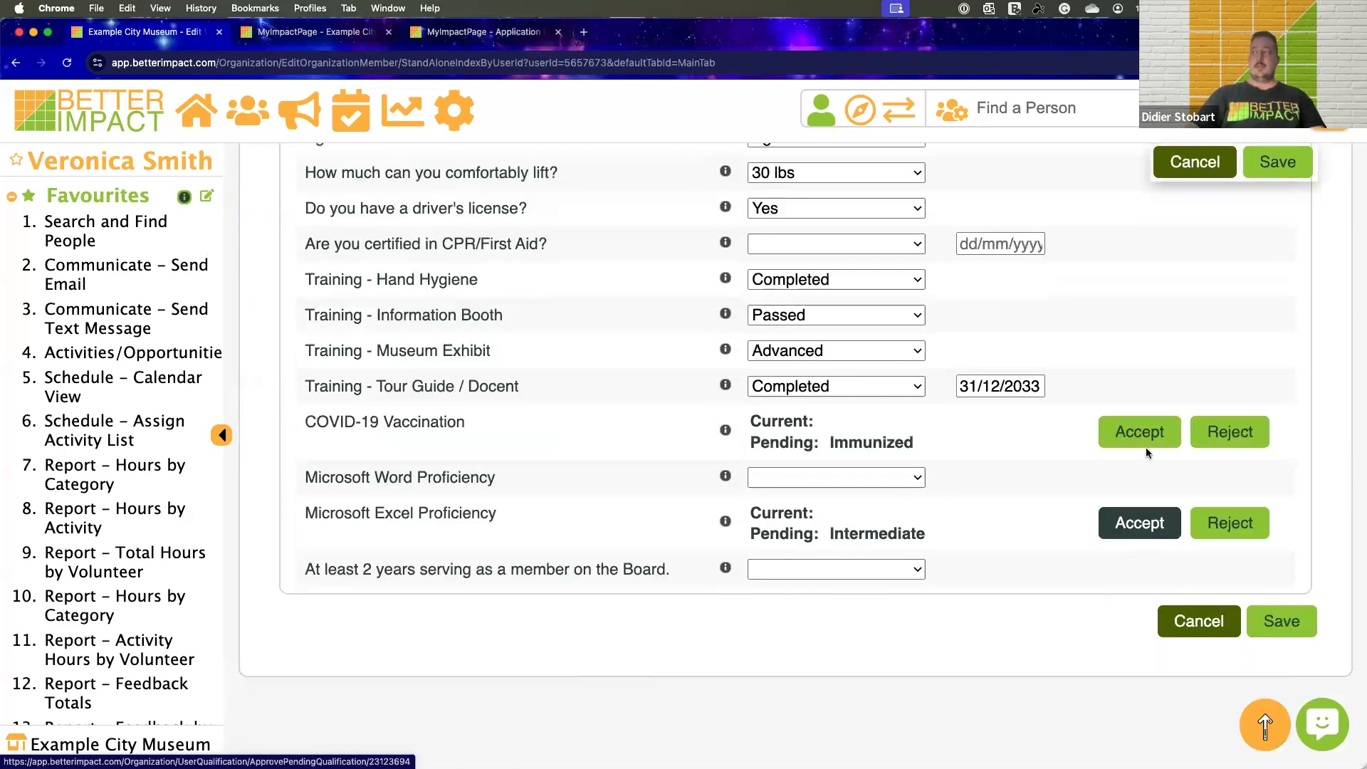
scroll(541, 376, up, 6)
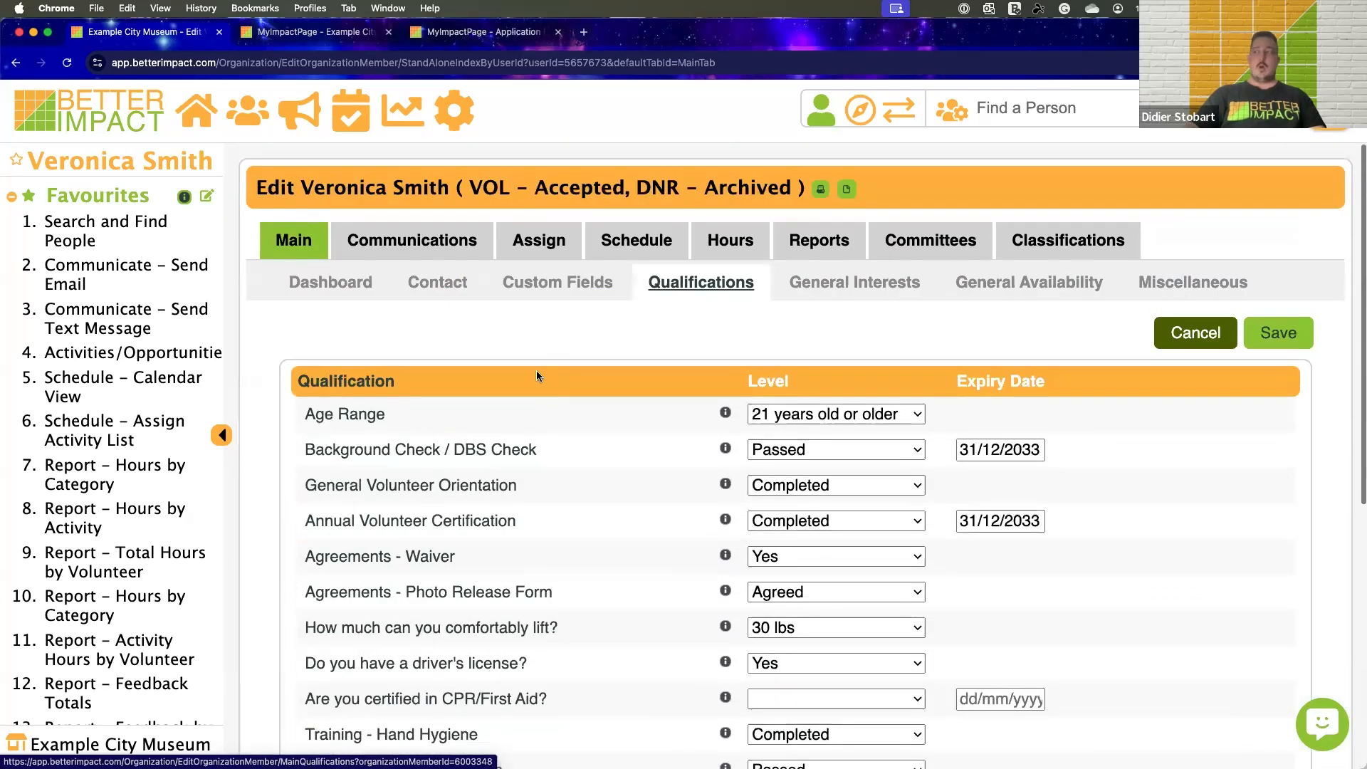
View the volunteer's General Interests and the General Availability grid by weekday and time of day
click(794, 286)
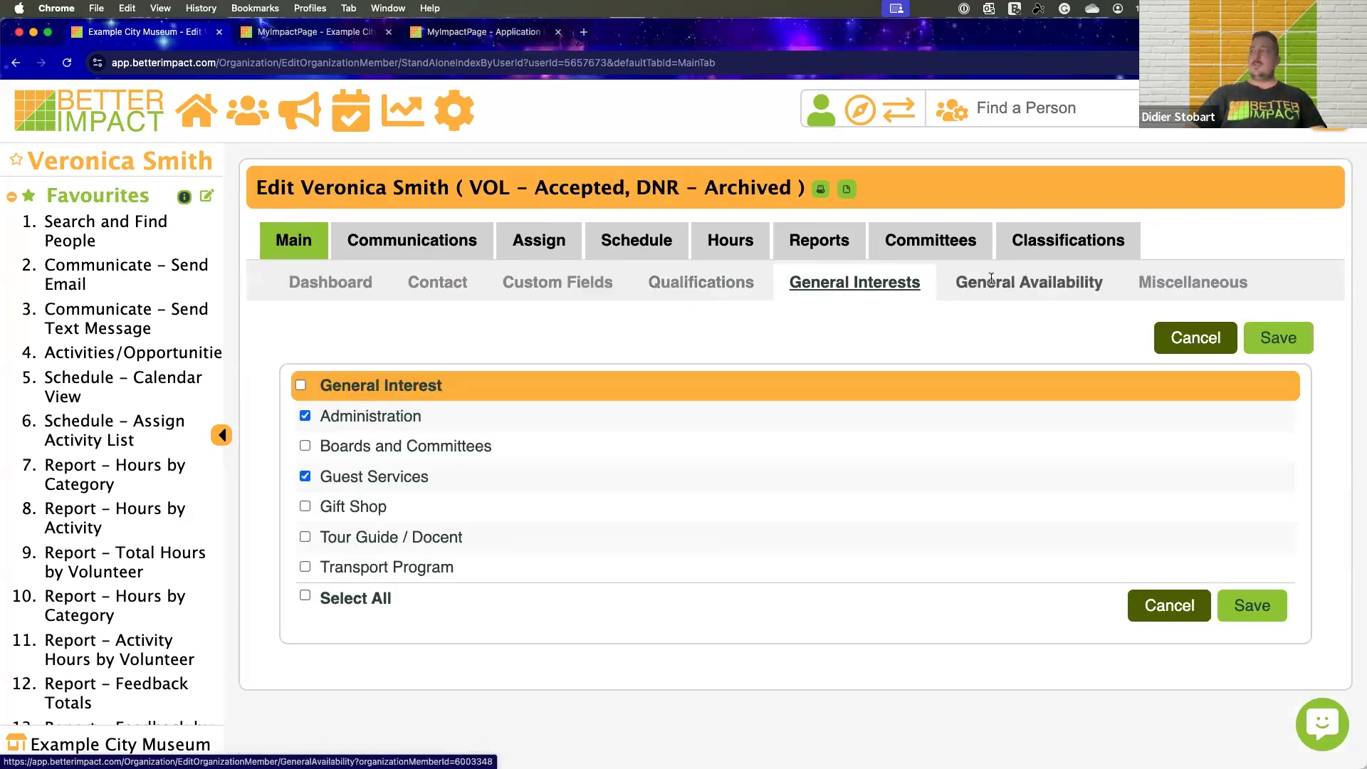
click(947, 282)
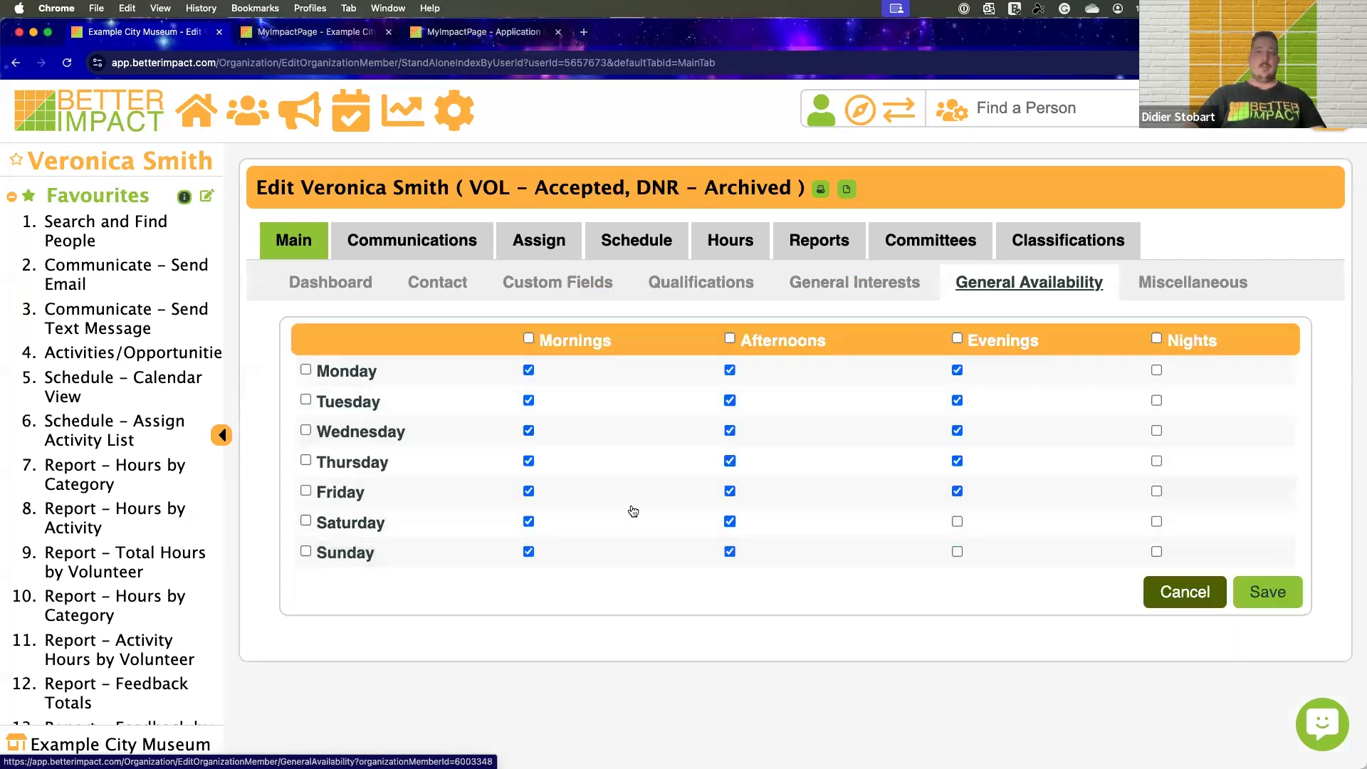
Open the volunteer's Communications area and examine the Send Email form, including its template, subject and body fields
click(413, 240)
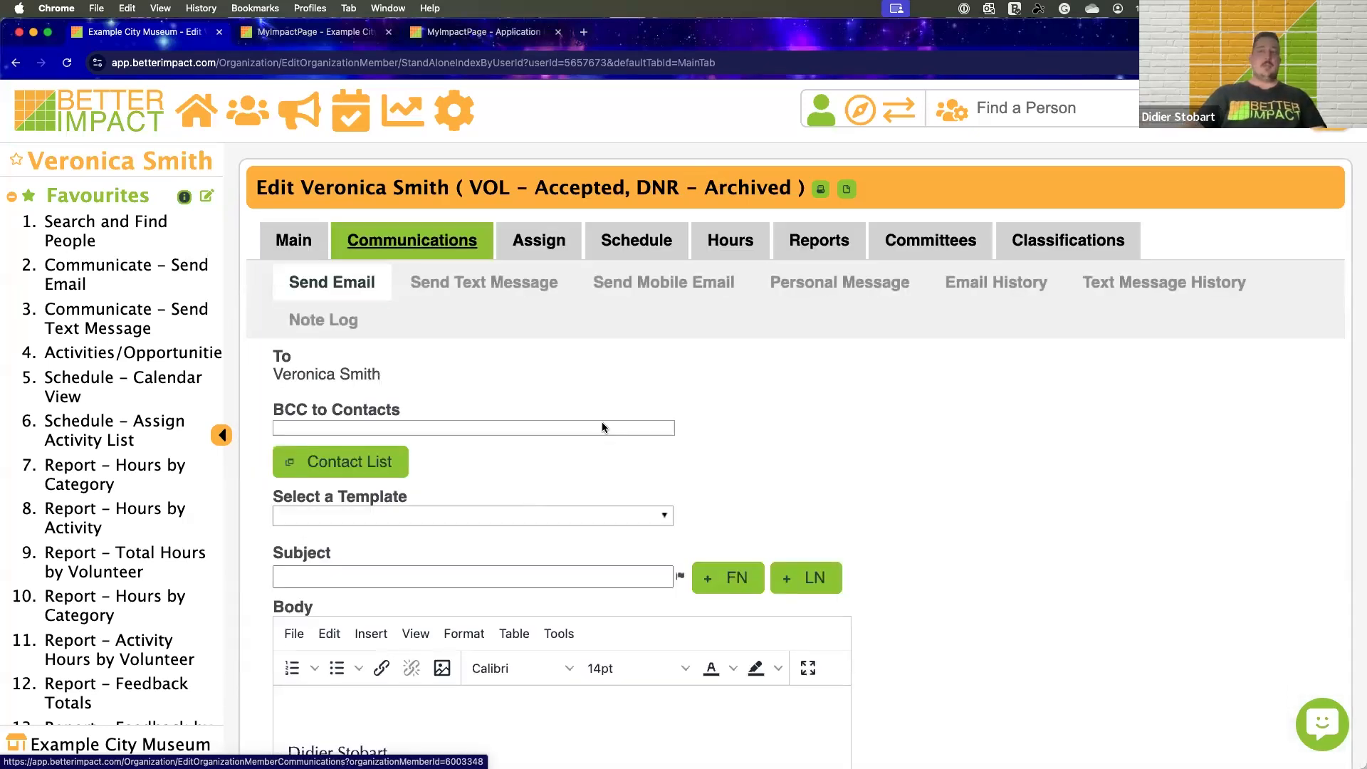
scroll(604, 421, down, 3)
scroll(607, 419, up, 3)
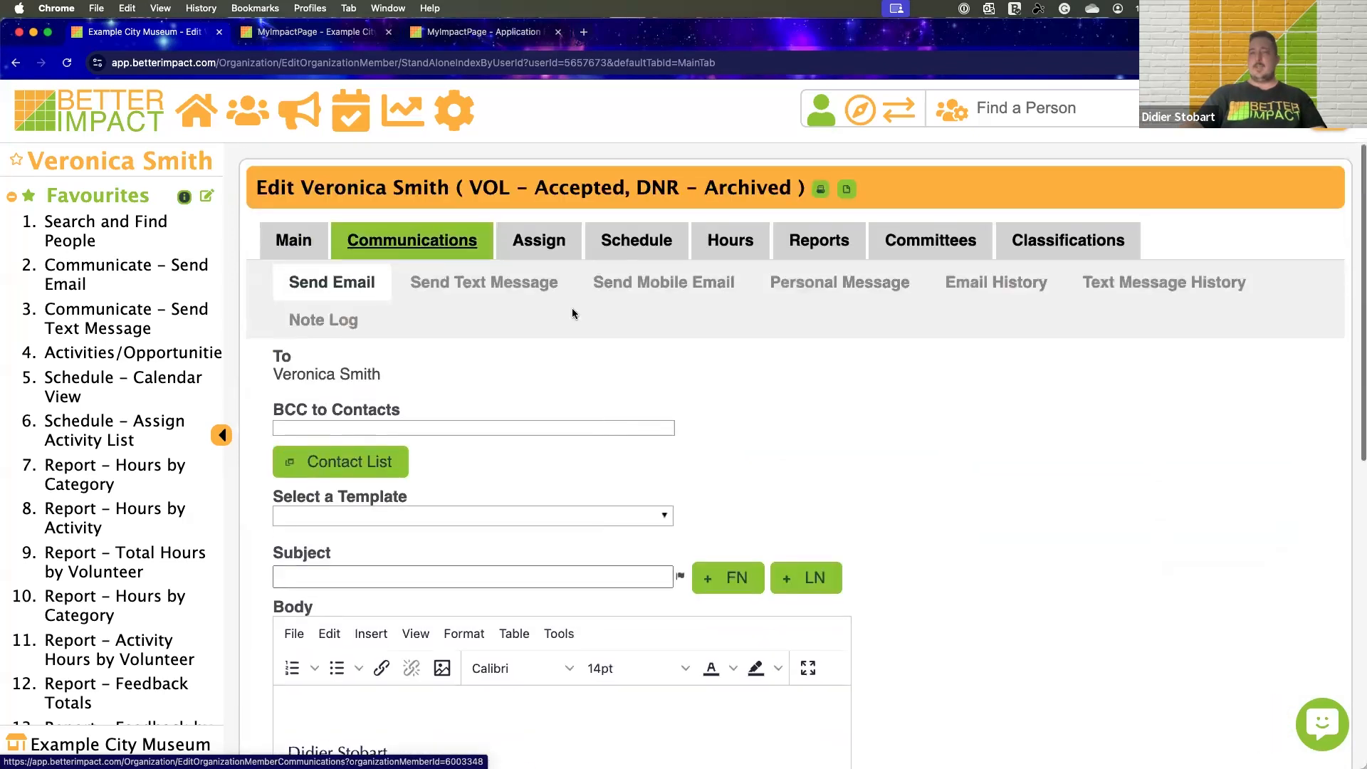
scroll(436, 390, down, 1)
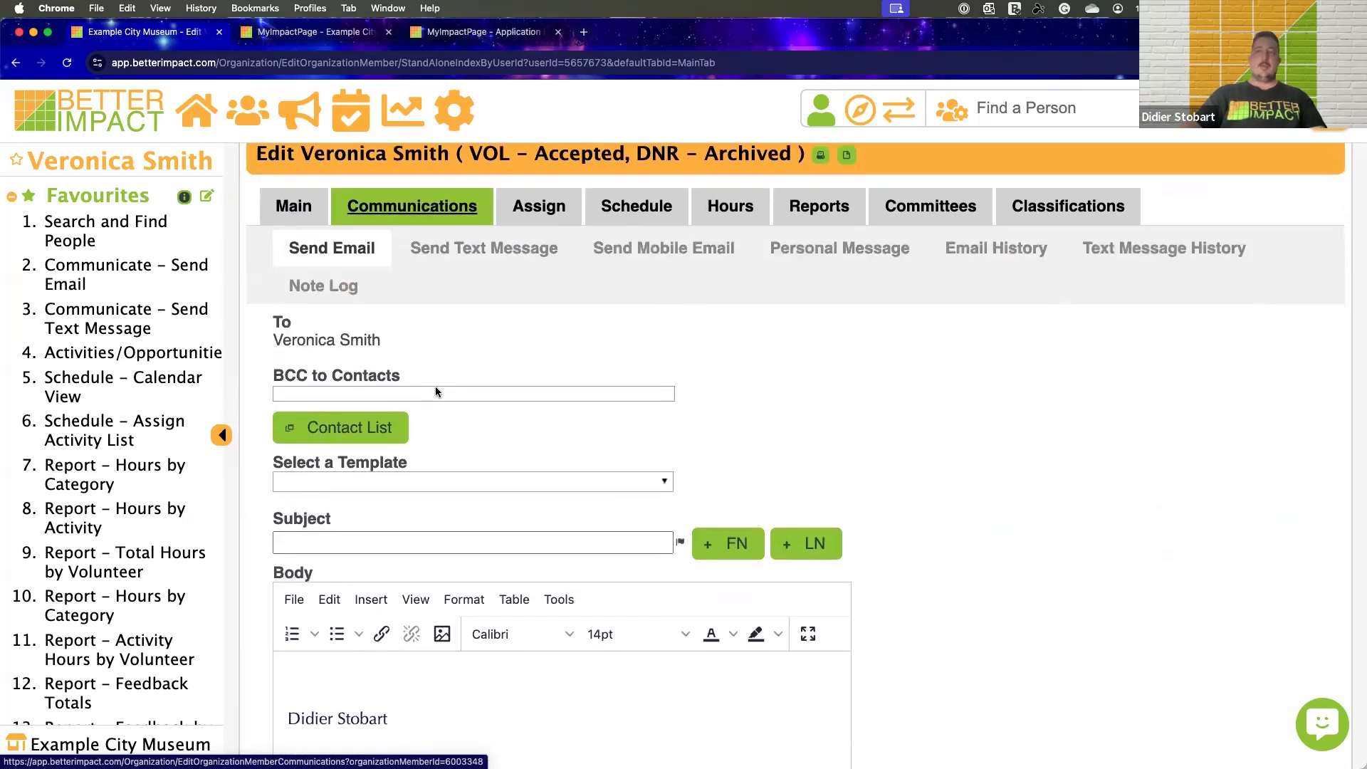
scroll(443, 390, up, 1)
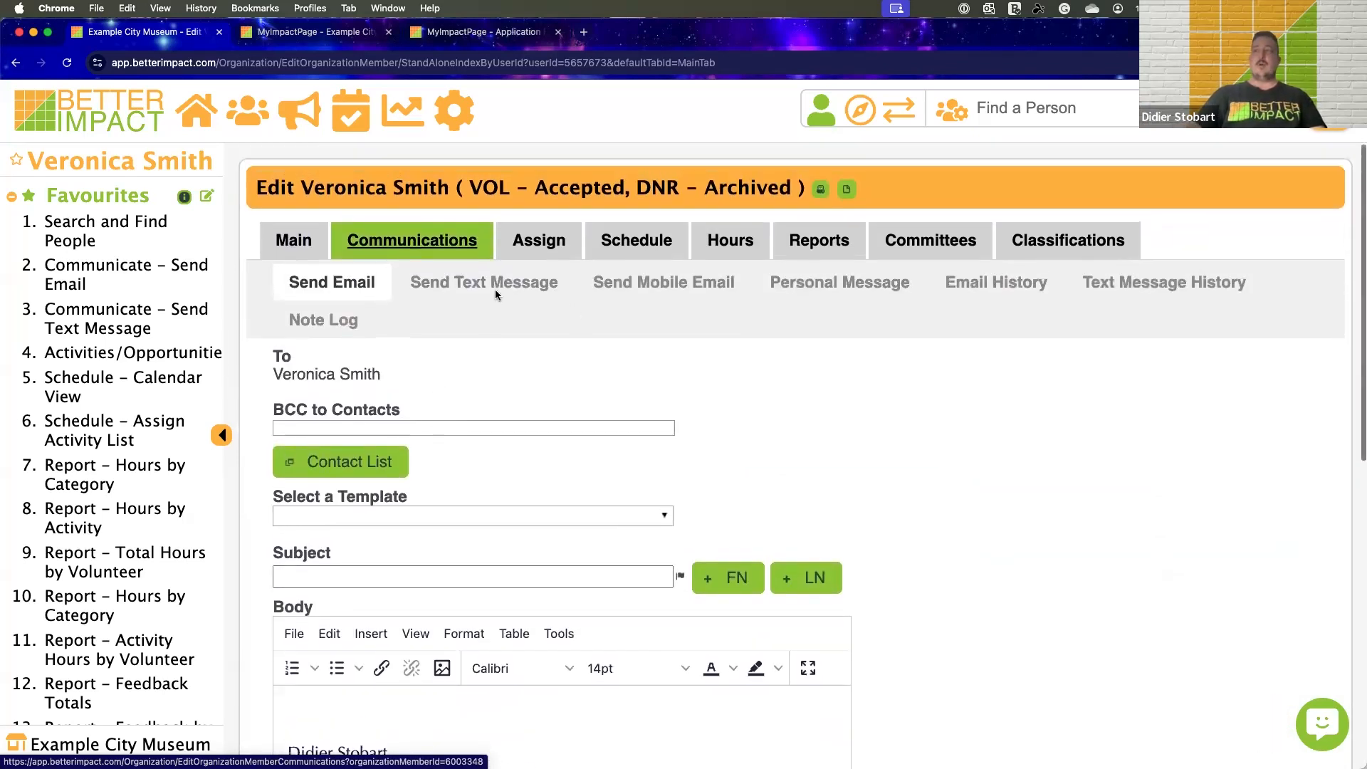
Examine the Send Text Message form, and view the Personal Message written for the volunteer
click(494, 296)
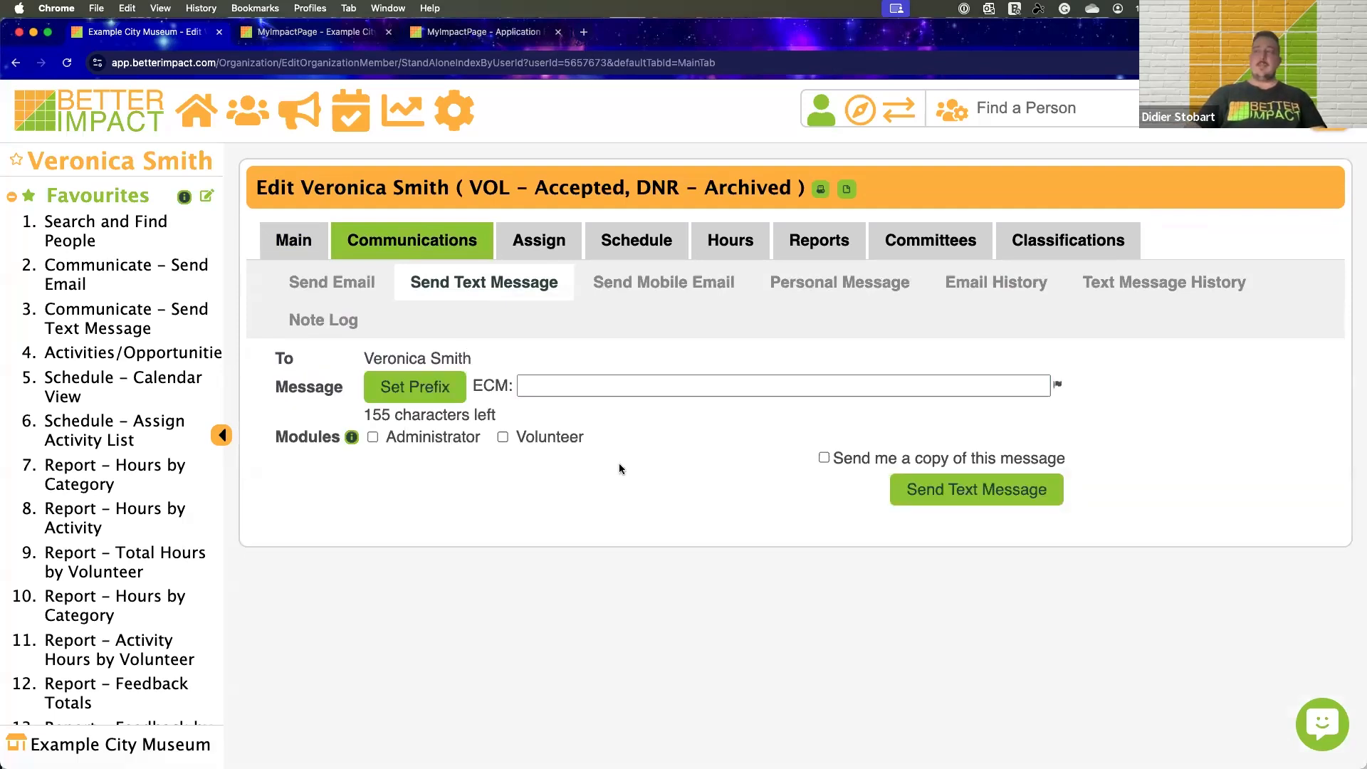
click(550, 384)
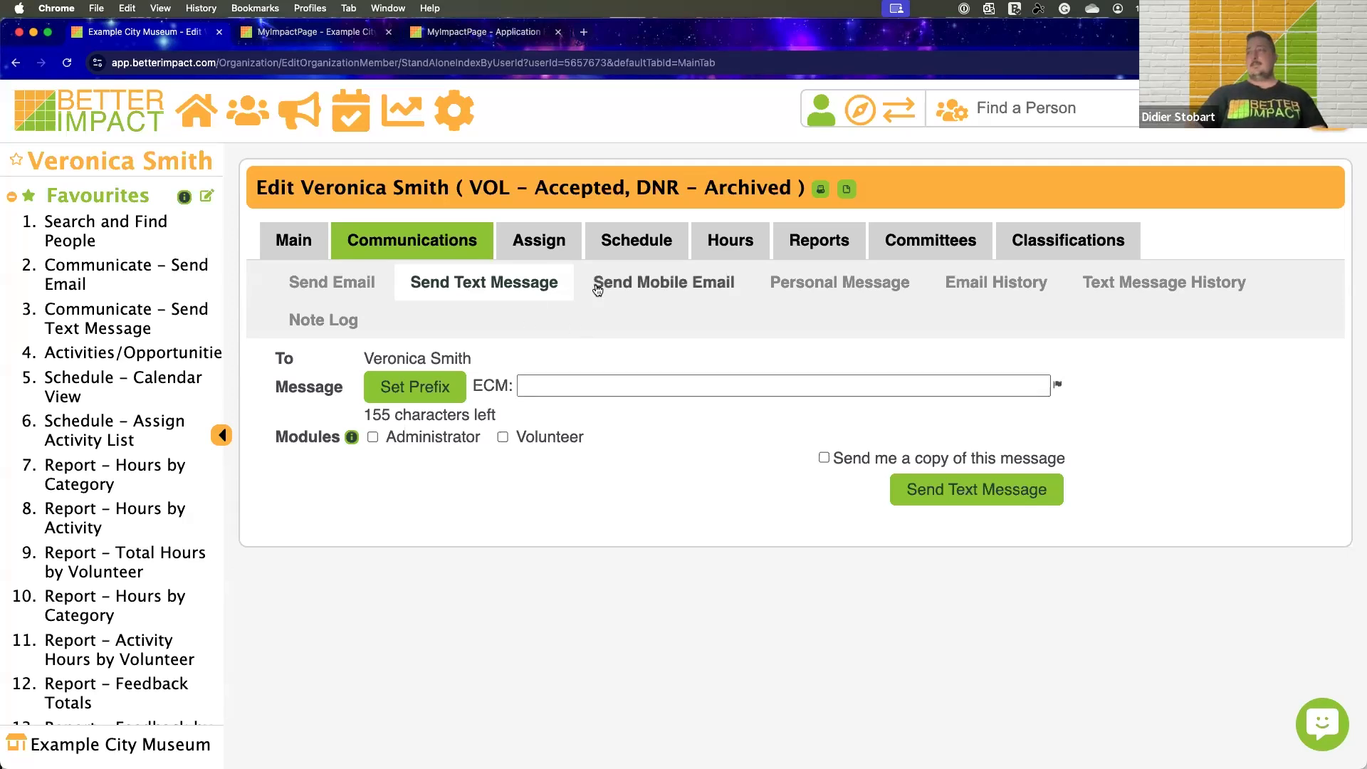
click(814, 281)
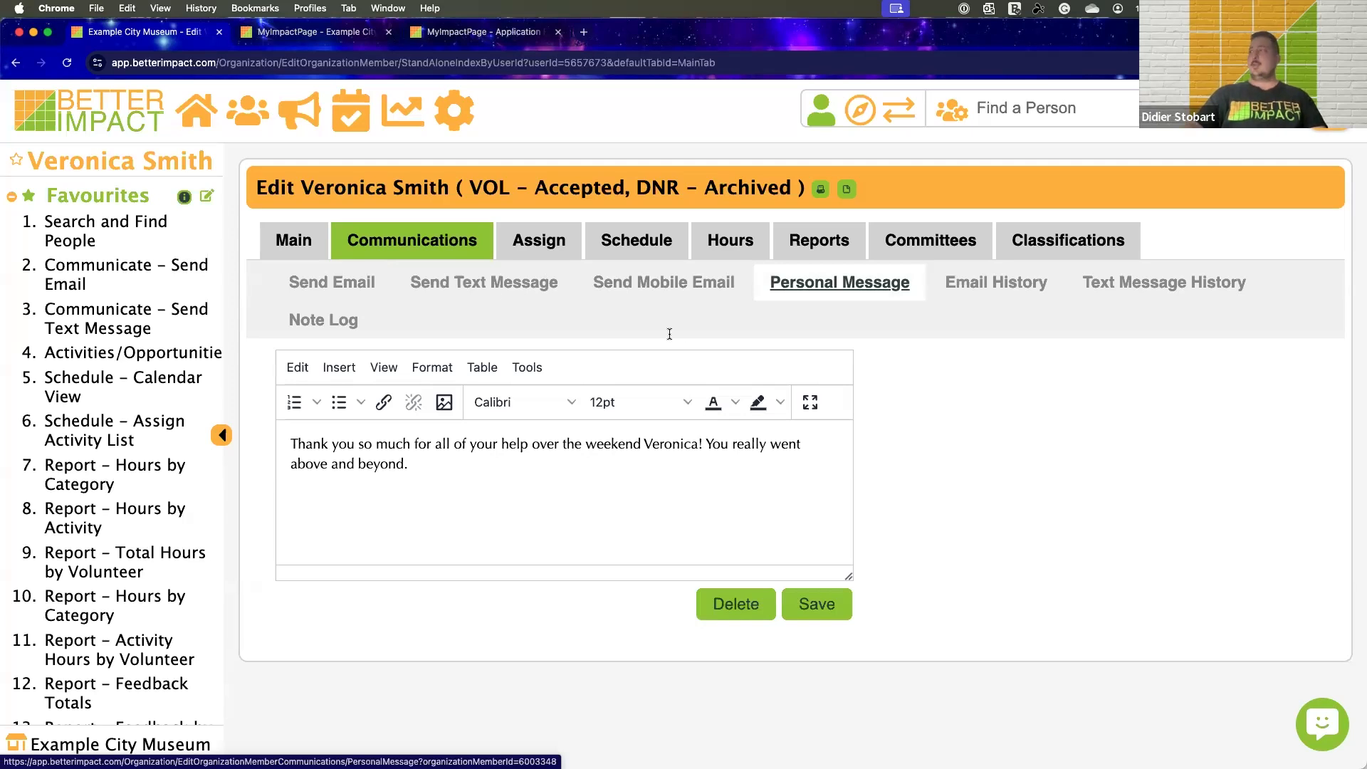
Review the Text Message History and Email History of messages sent to the volunteer
click(1036, 285)
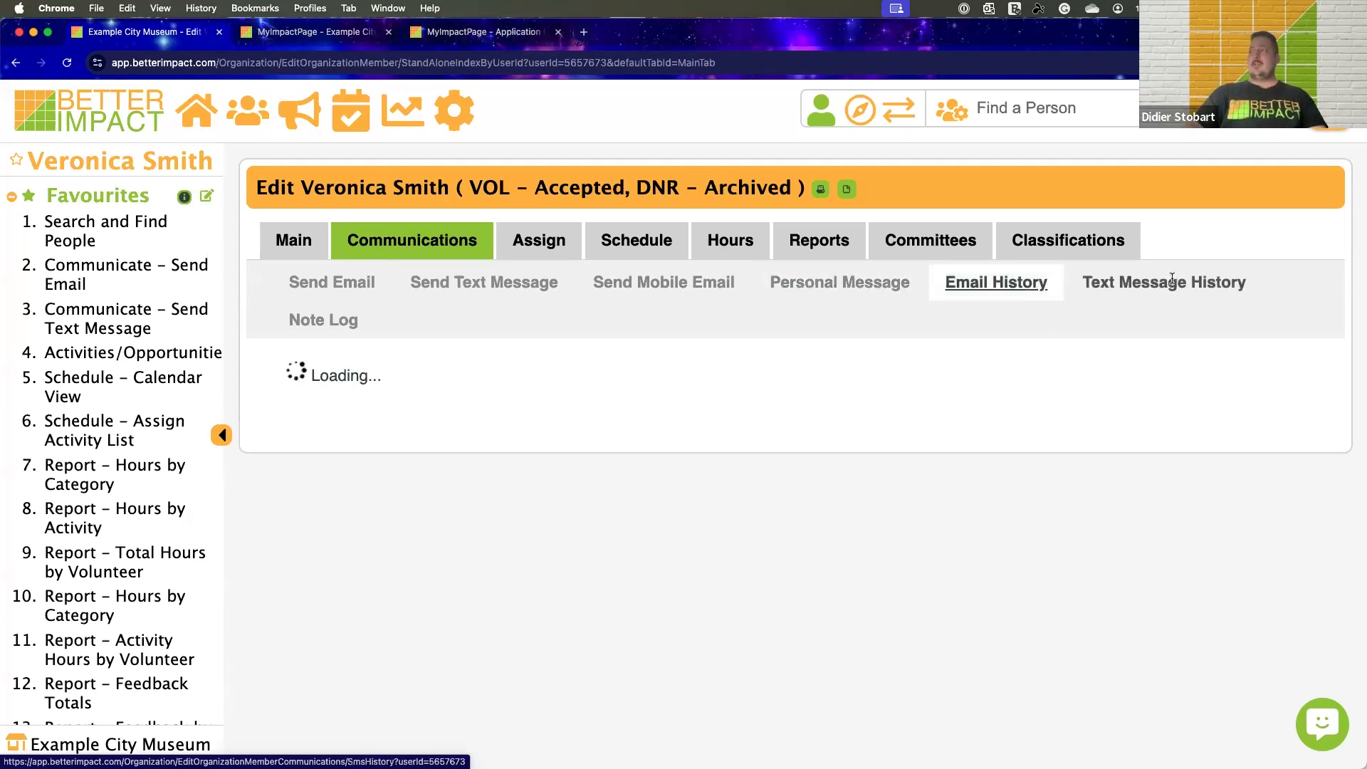
click(1171, 282)
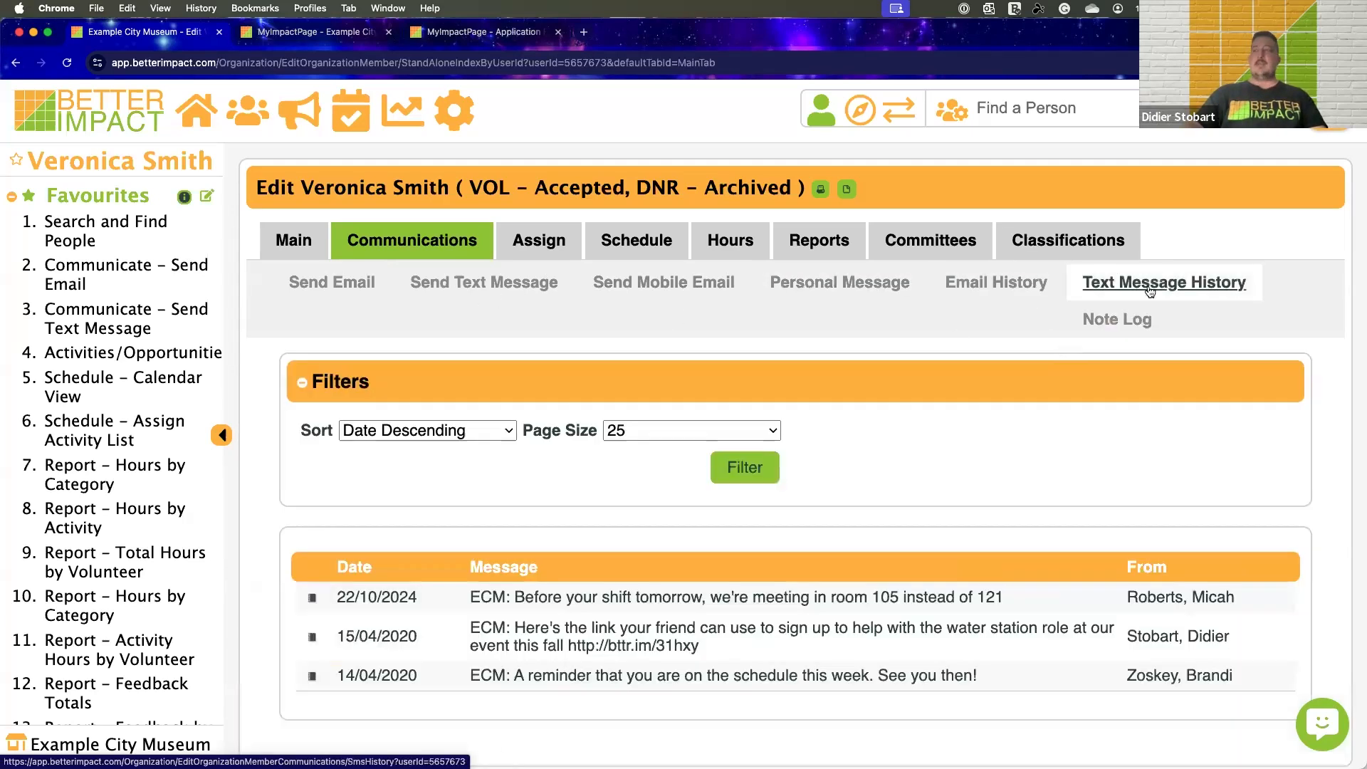
click(1011, 285)
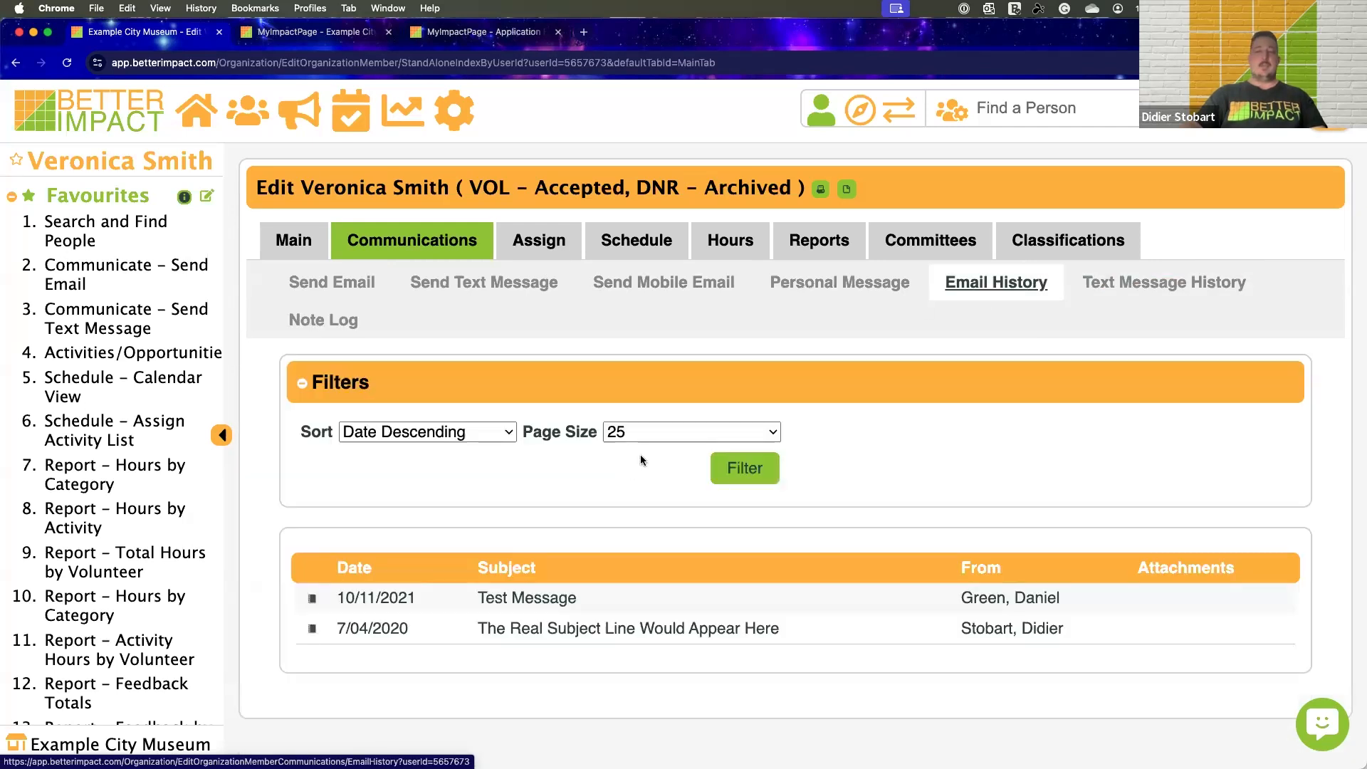
scroll(639, 456, down, 1)
scroll(639, 460, up, 1)
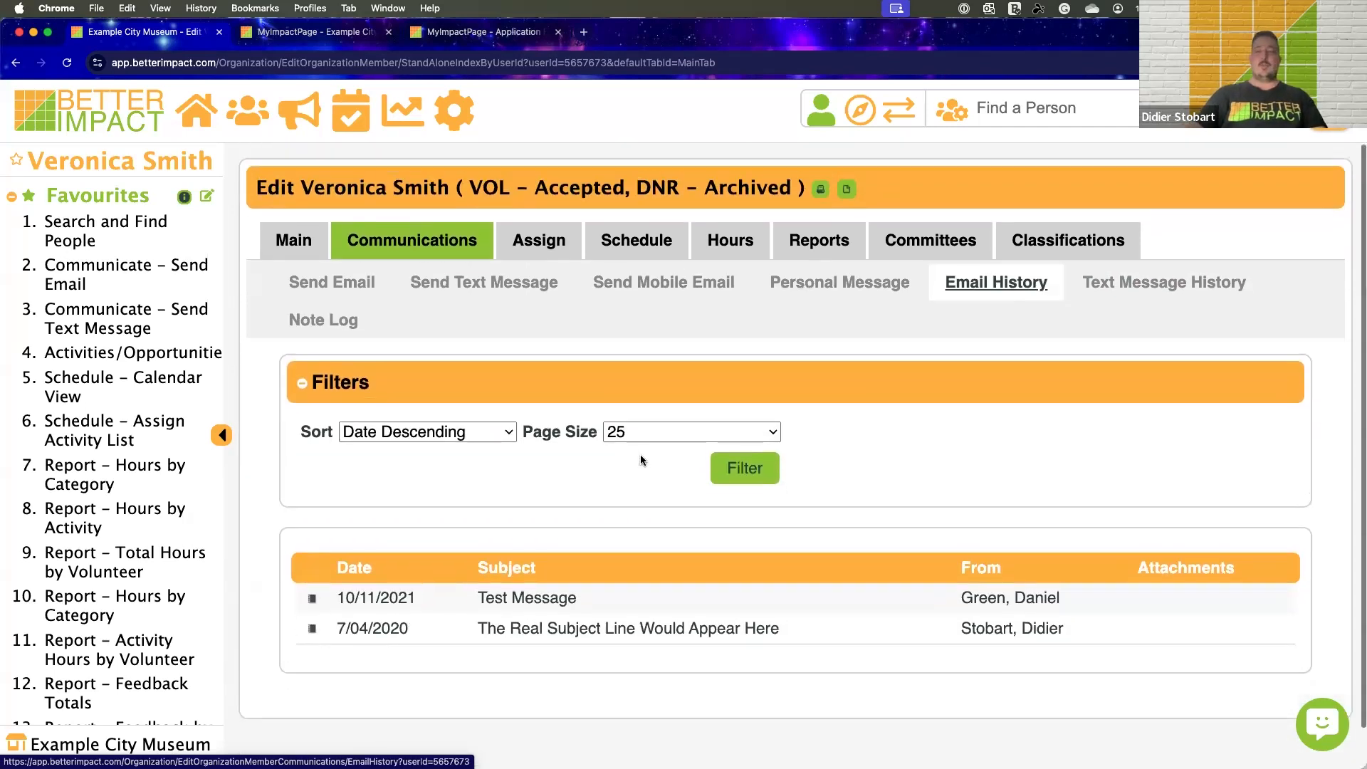
Open the volunteer's Note Log and review the new-note form and the Note Log History entries
click(337, 324)
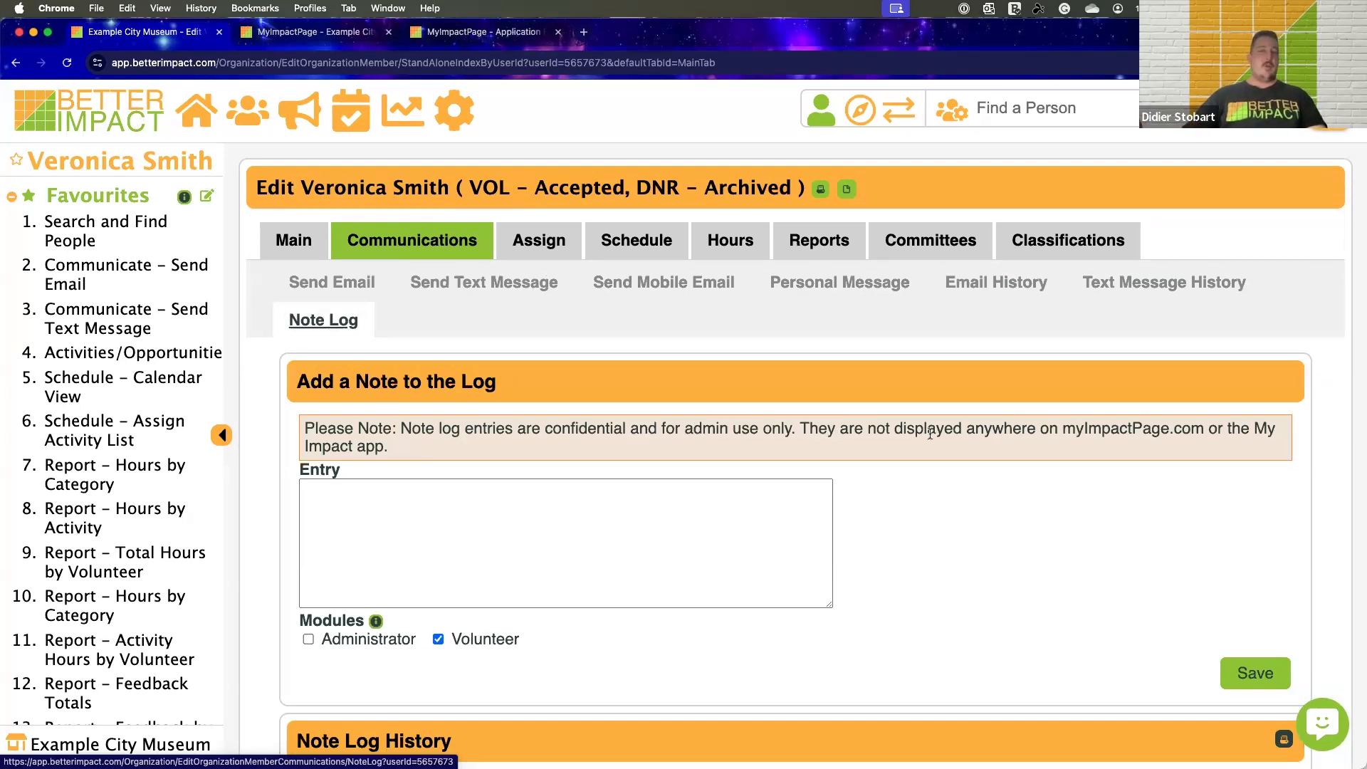
scroll(891, 428, down, 5)
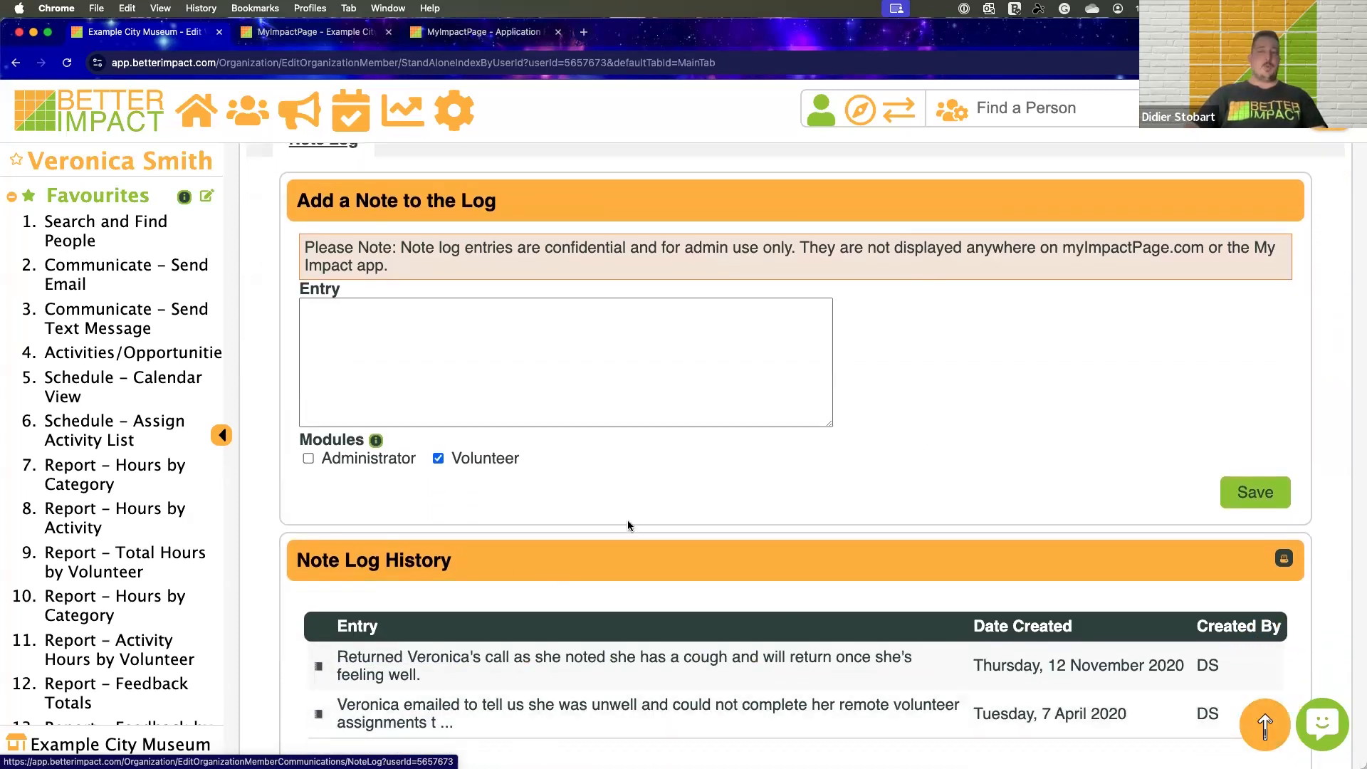
scroll(627, 520, down, 1)
scroll(628, 525, down, 1)
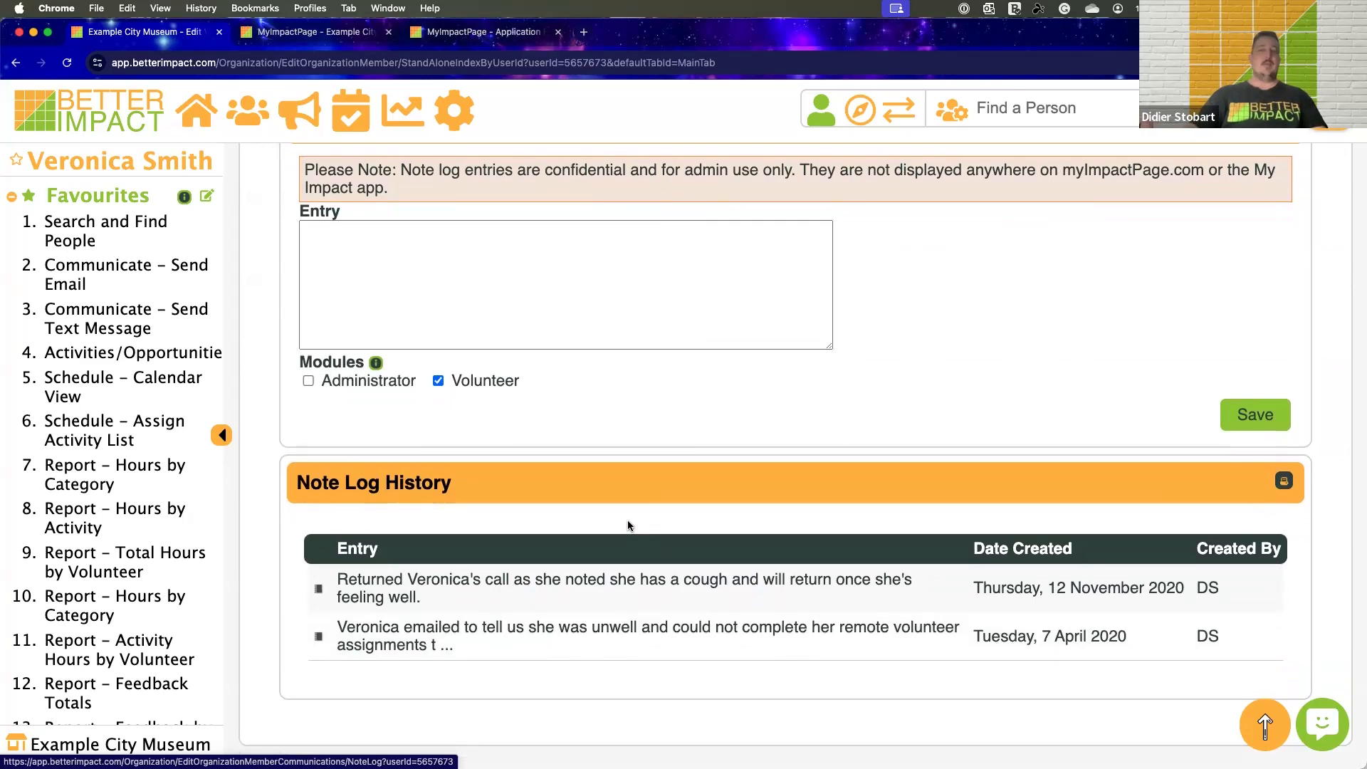
scroll(626, 518, down, 1)
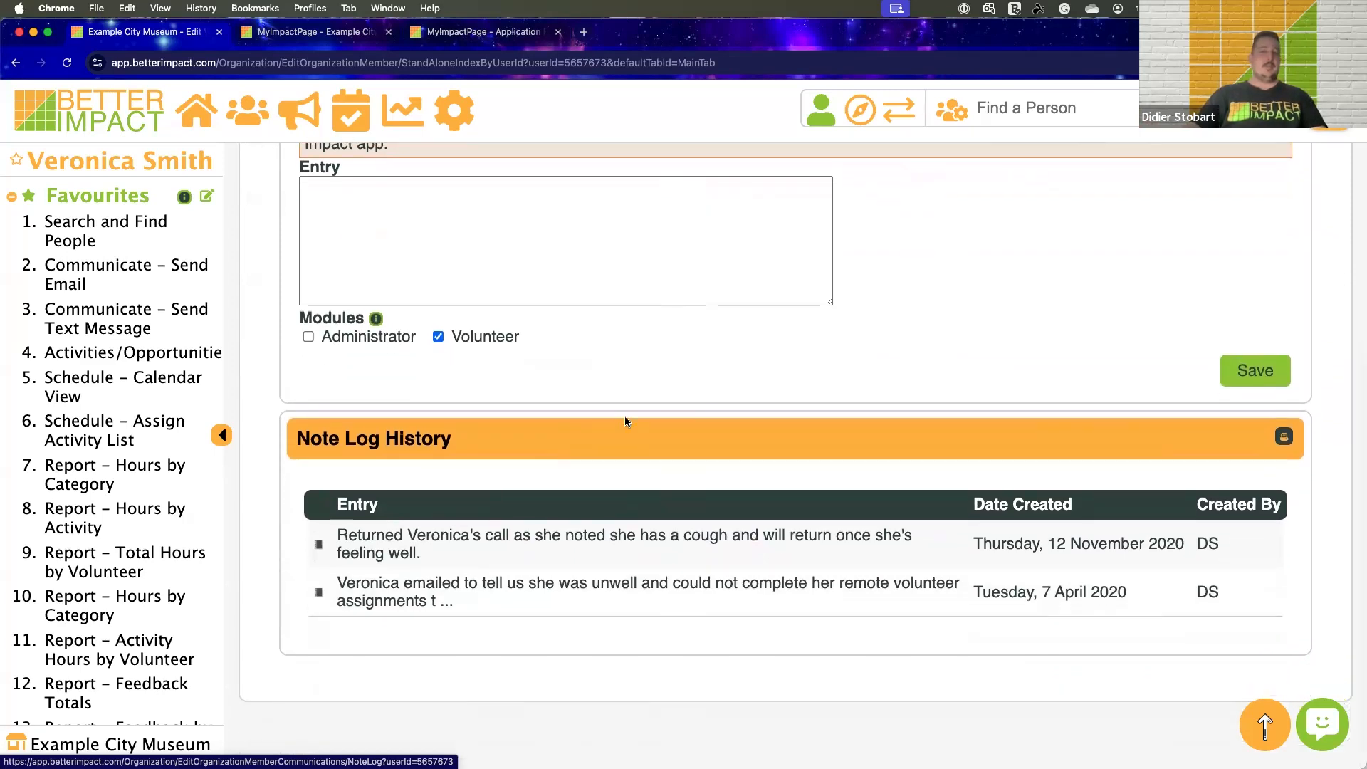
scroll(626, 422, up, 5)
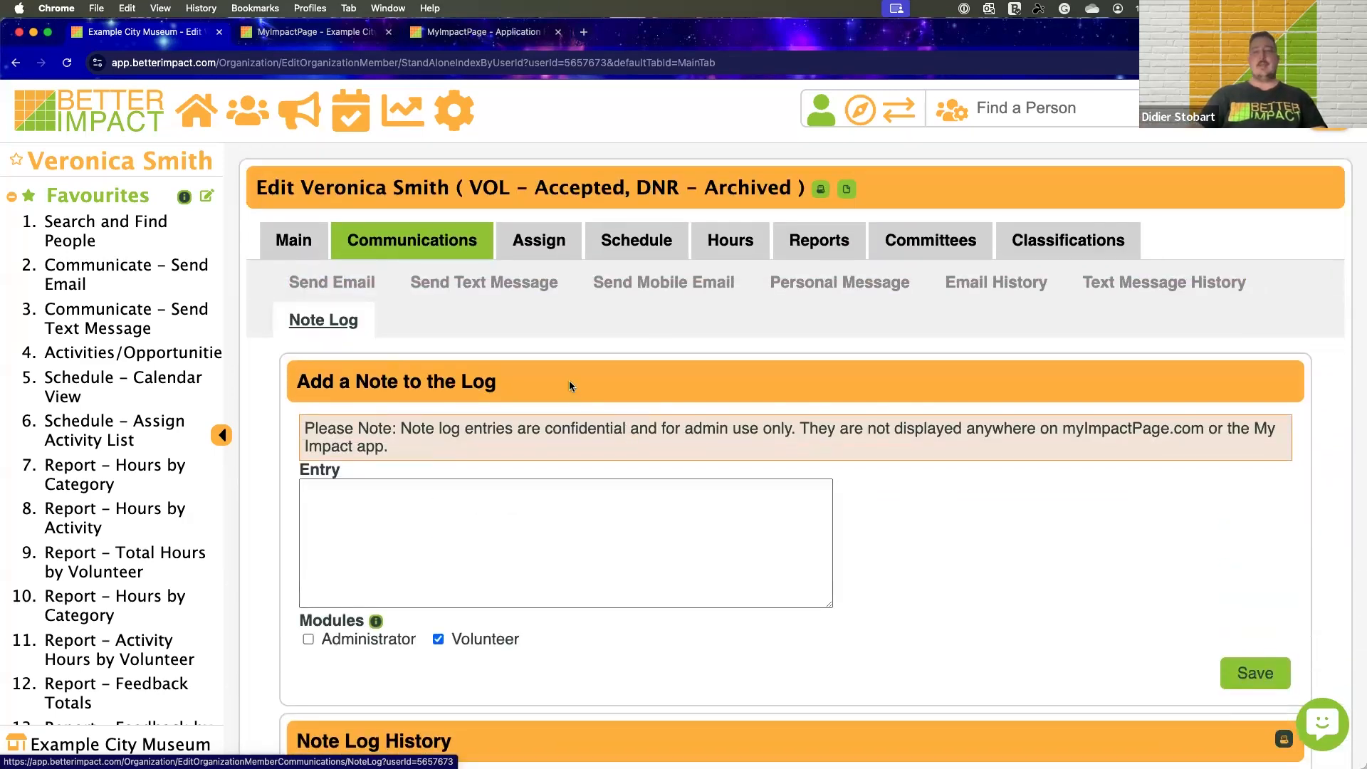
Open the volunteer's Assign area and review the activity filters and the list of activities the volunteer qualifies for
click(544, 250)
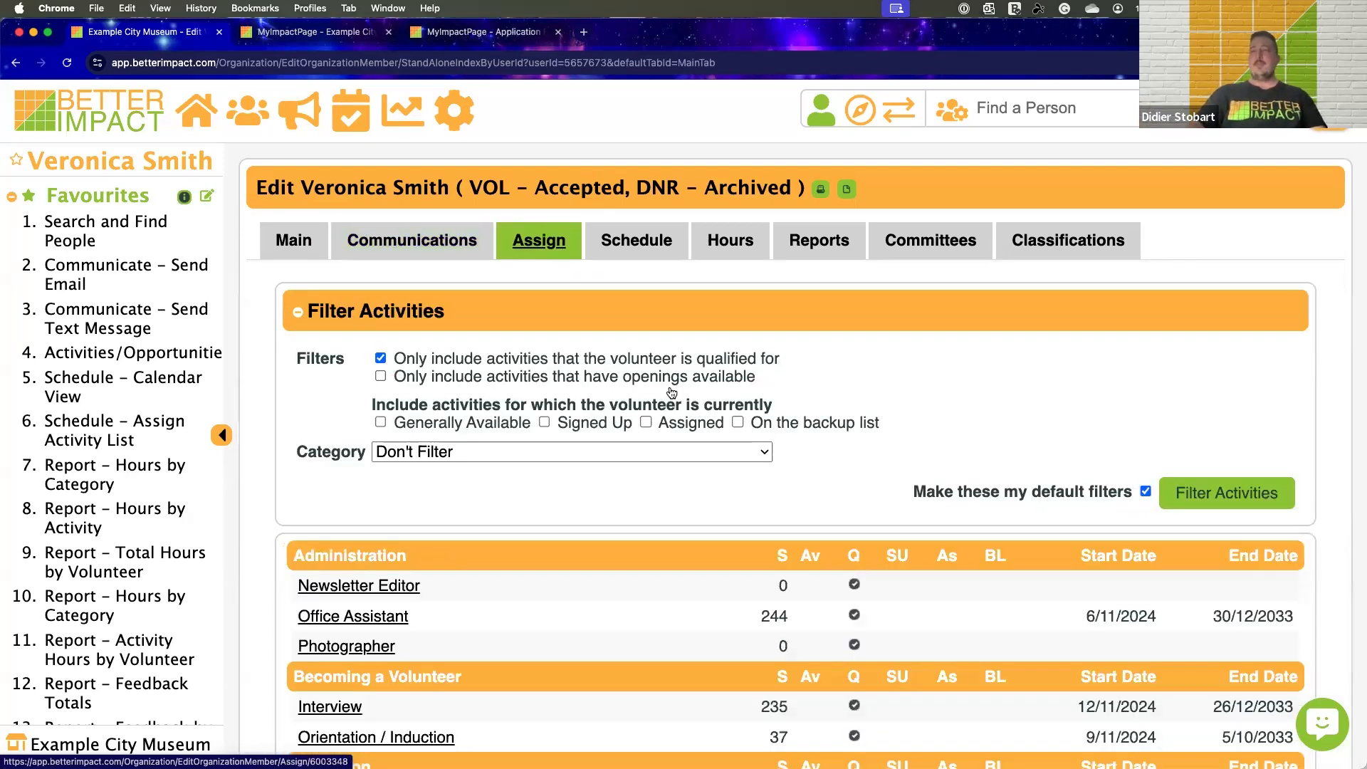
scroll(671, 392, down, 3)
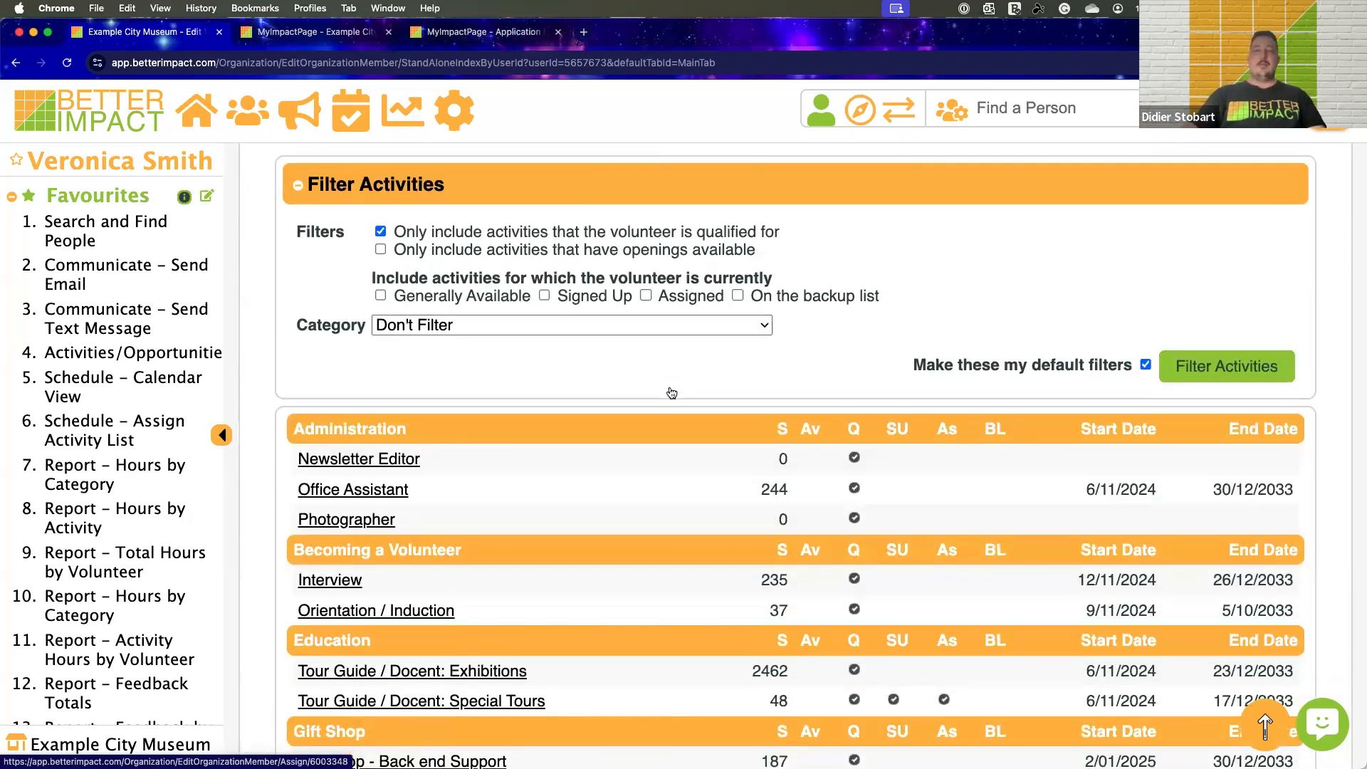
scroll(671, 393, down, 6)
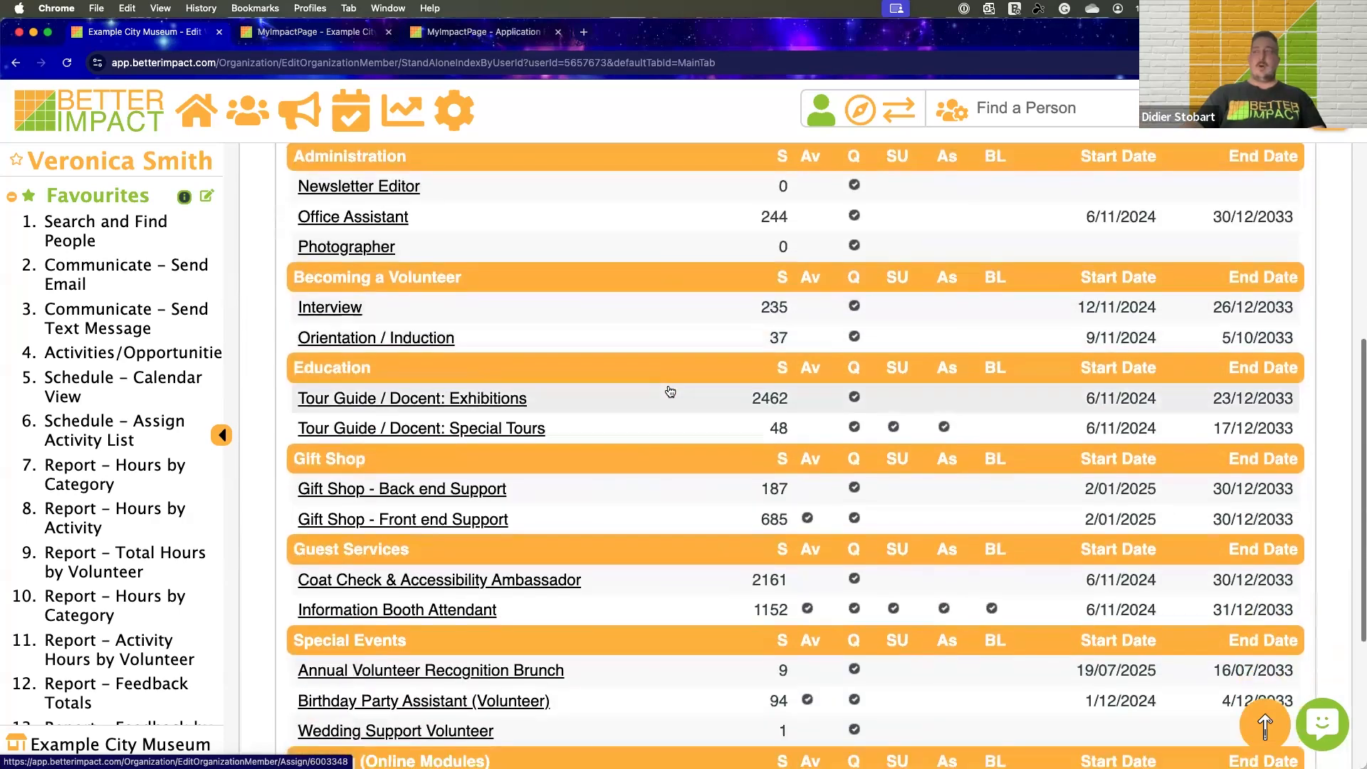
scroll(670, 391, up, 2)
scroll(670, 391, down, 3)
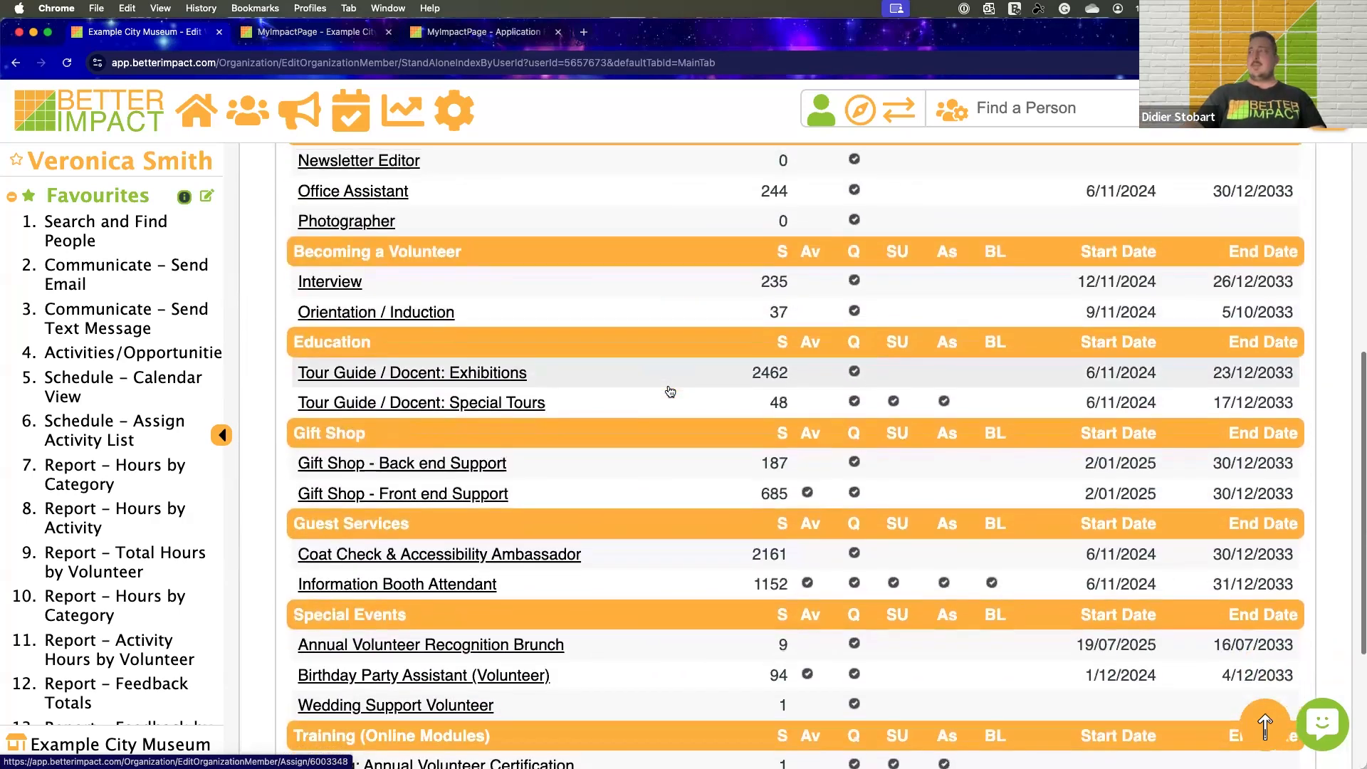
scroll(671, 391, up, 2)
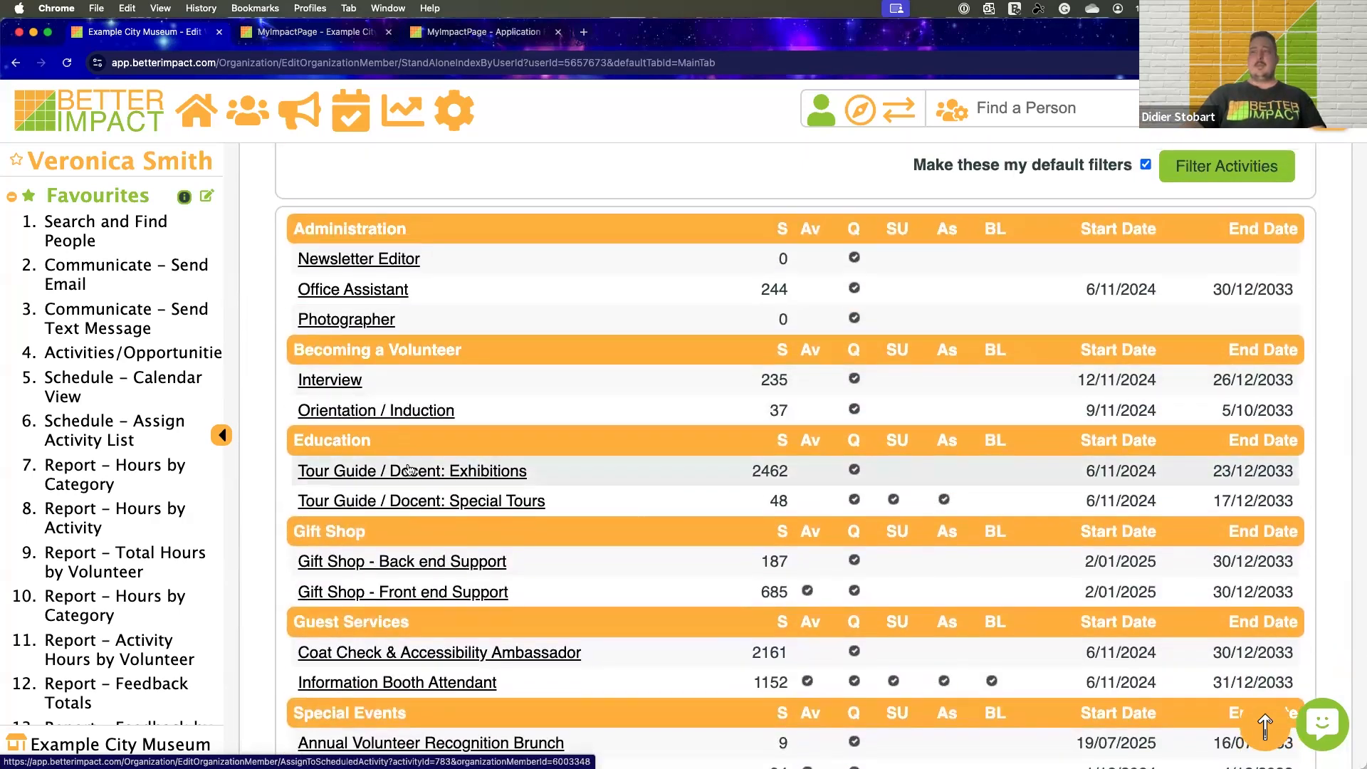
Open the Tour Guide / Docent: Exhibitions activity and filter its shifts to Mondays and Fridays starting at 9:00 AM
click(409, 470)
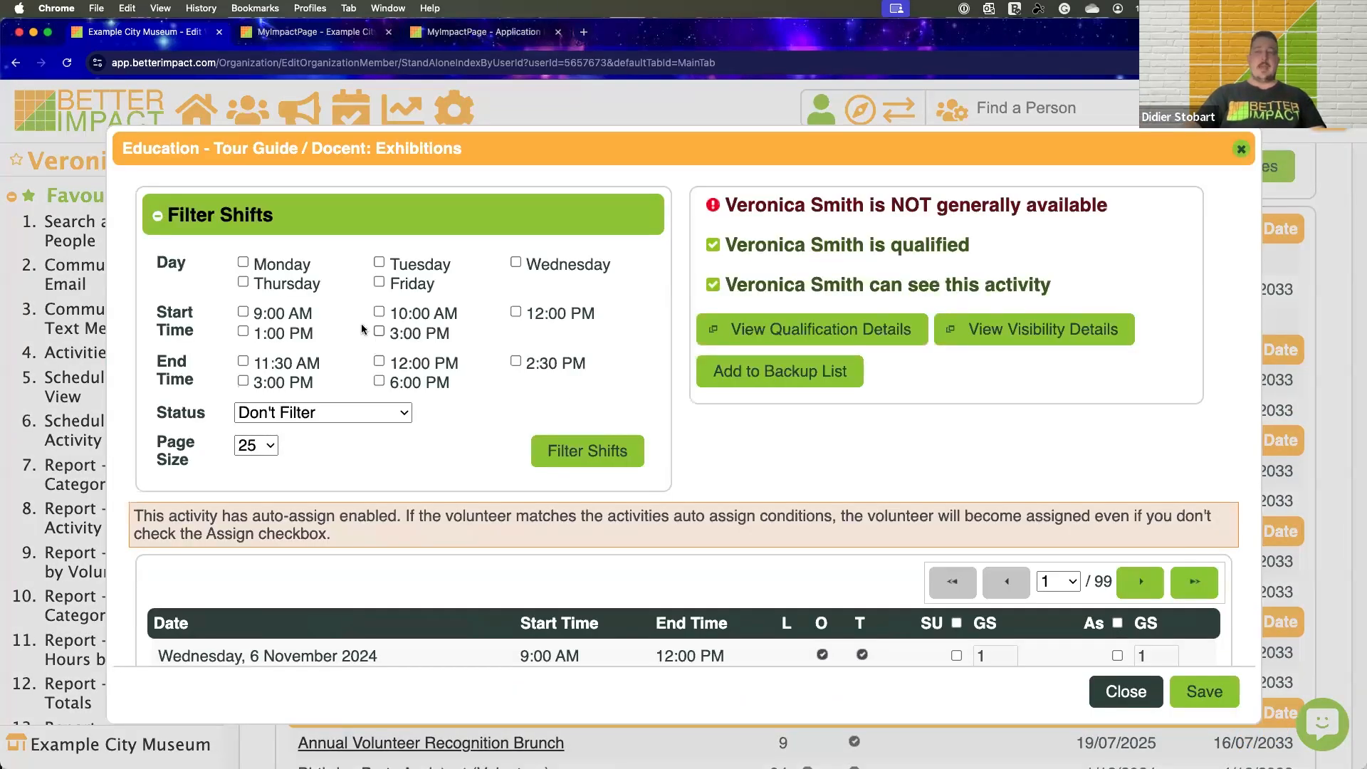
click(243, 263)
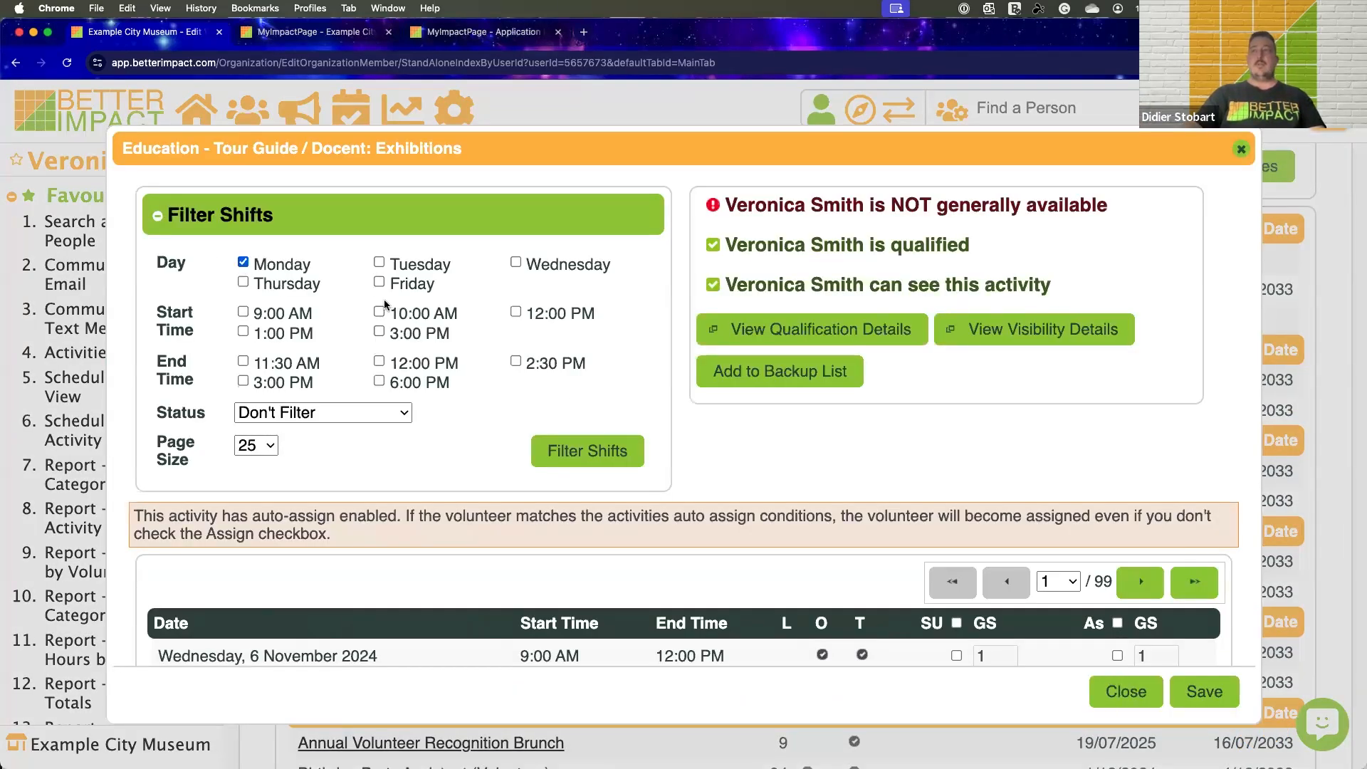
click(379, 283)
click(243, 312)
click(562, 450)
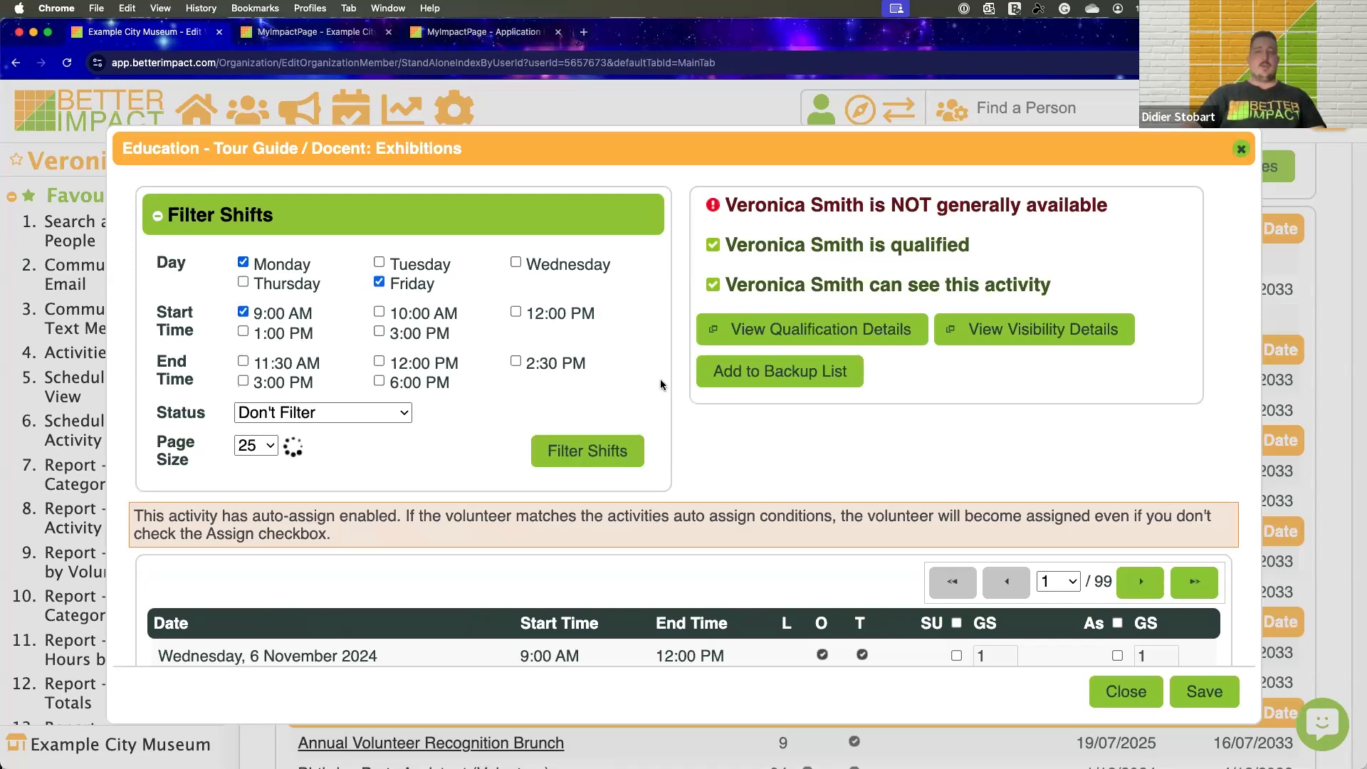
scroll(662, 347, down, 5)
scroll(661, 347, down, 4)
scroll(308, 400, up, 5)
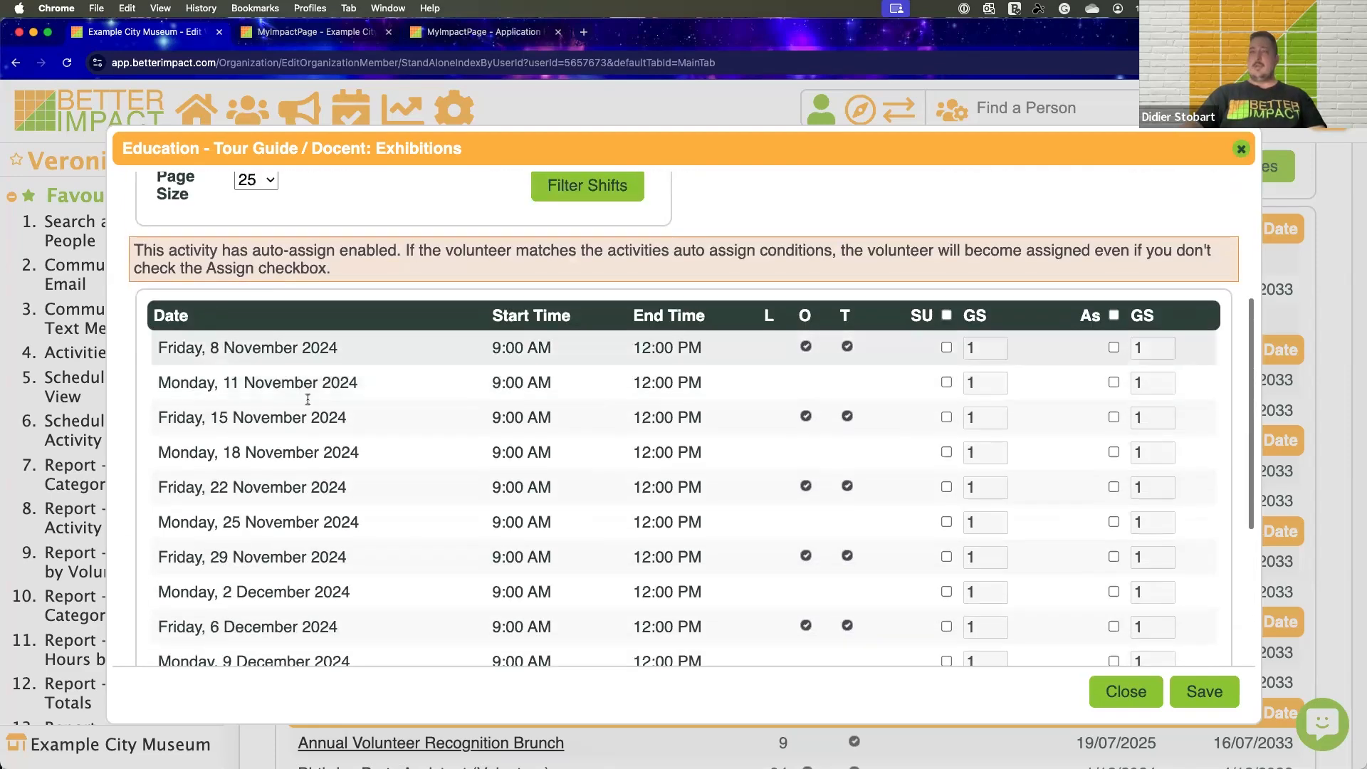
scroll(332, 372, down, 1)
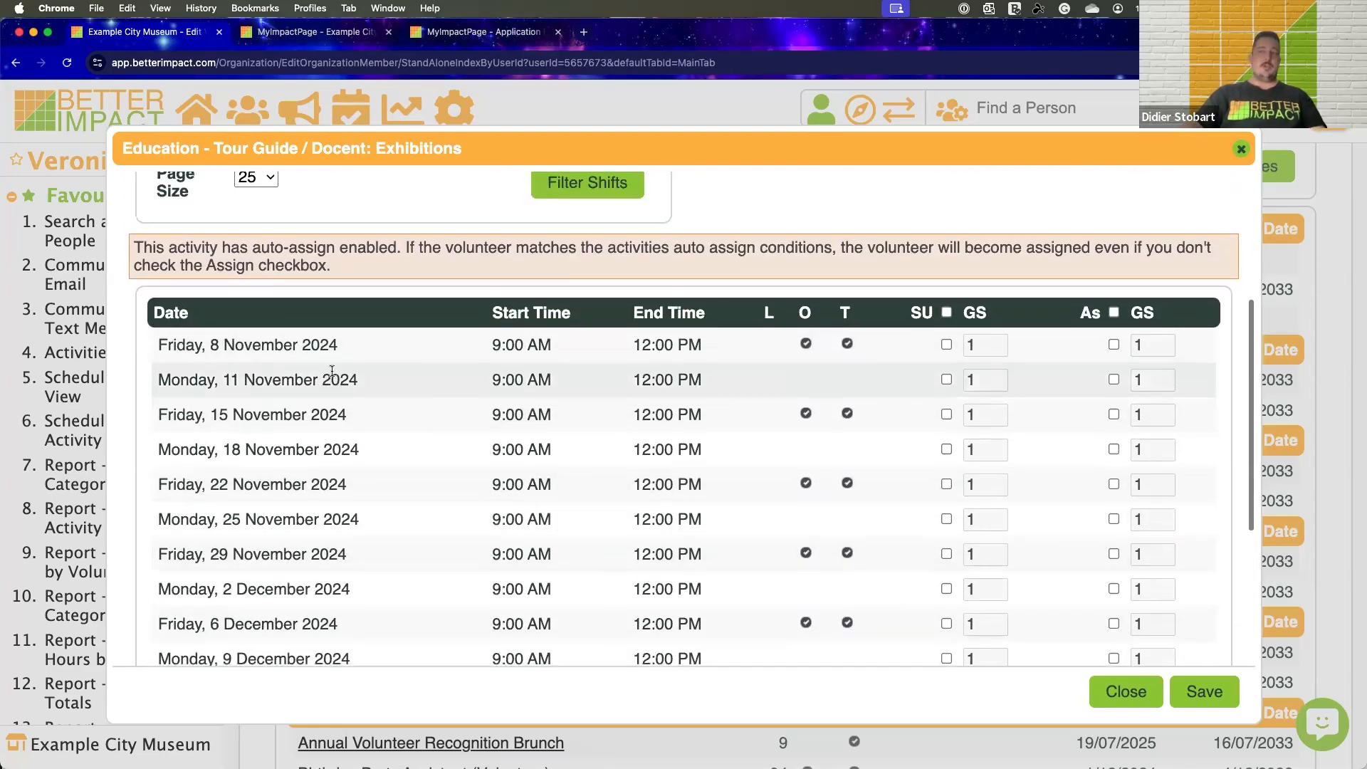
Mark the volunteer as signed up for all the filtered shifts, and close the activity without saving
click(947, 312)
scroll(810, 432, down, 1)
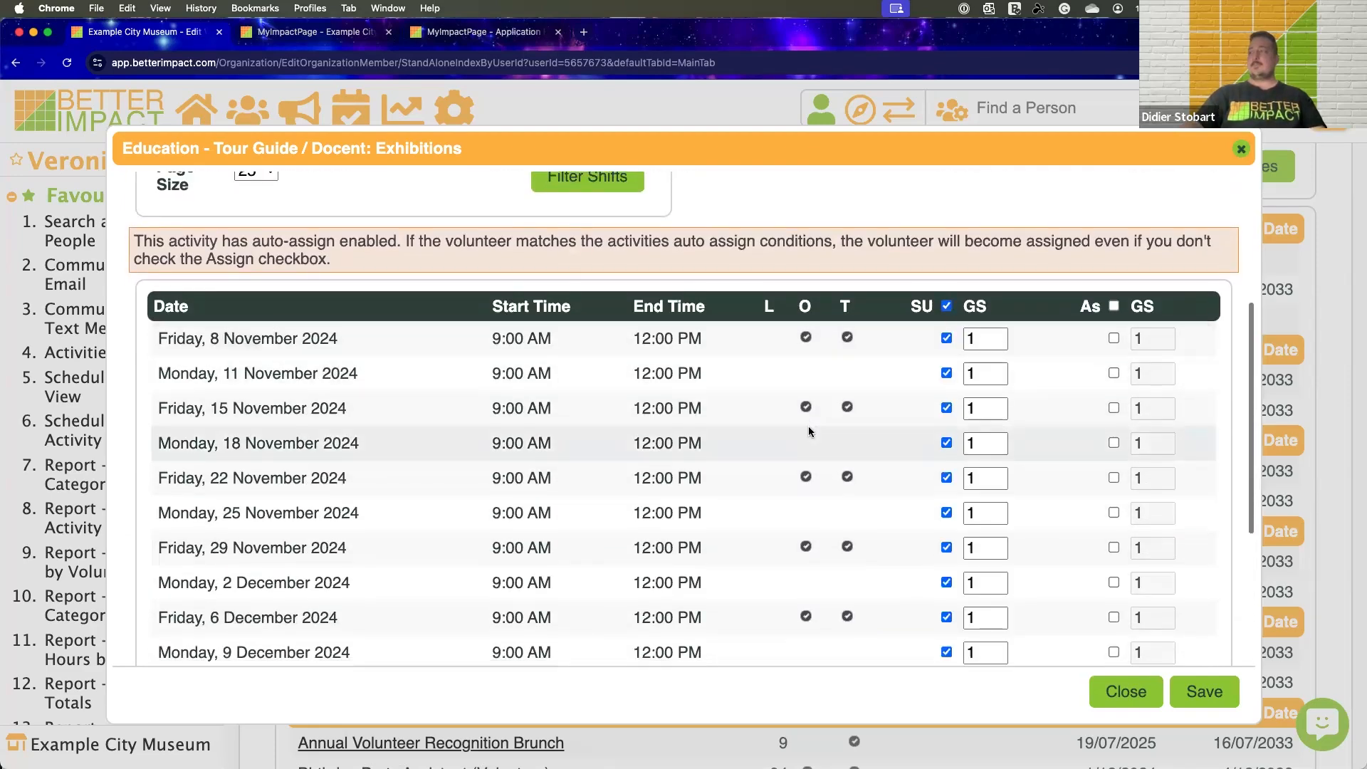
scroll(809, 431, down, 4)
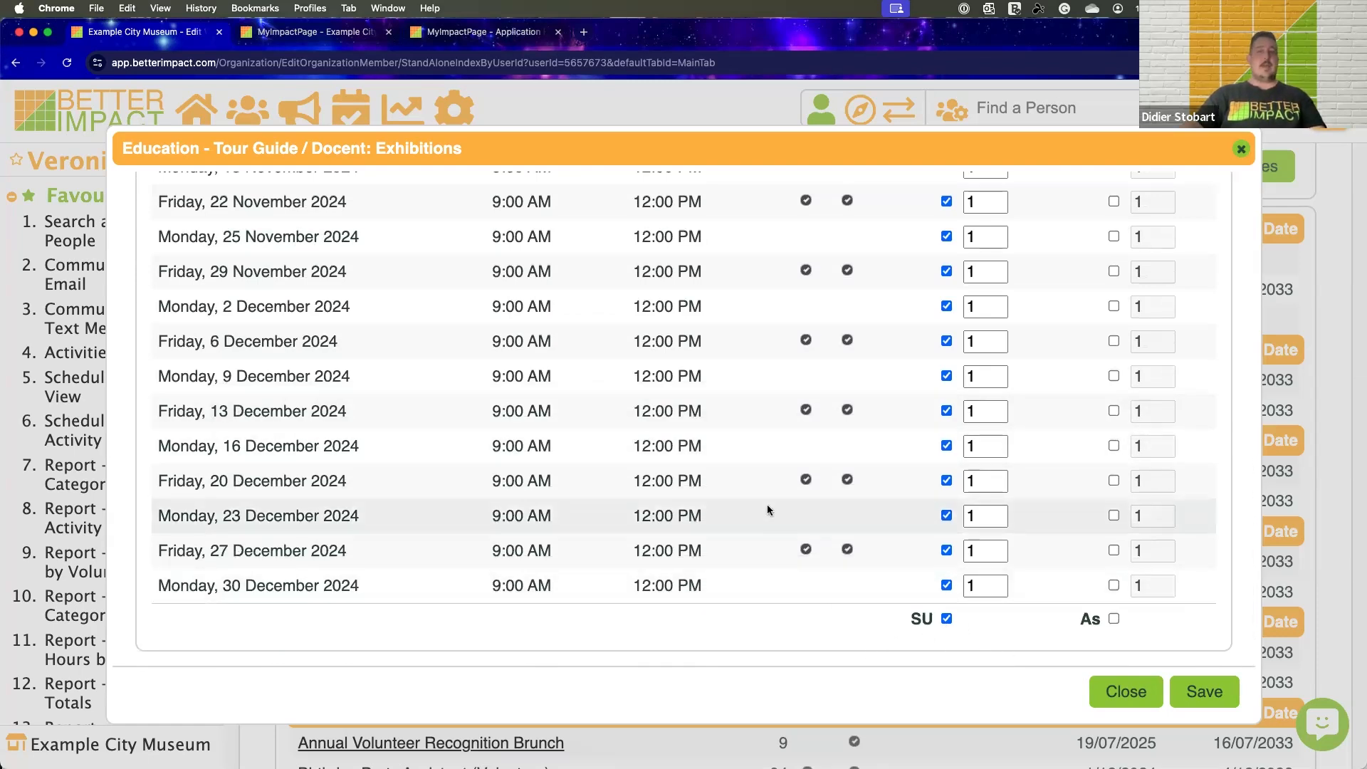
scroll(770, 490, up, 1)
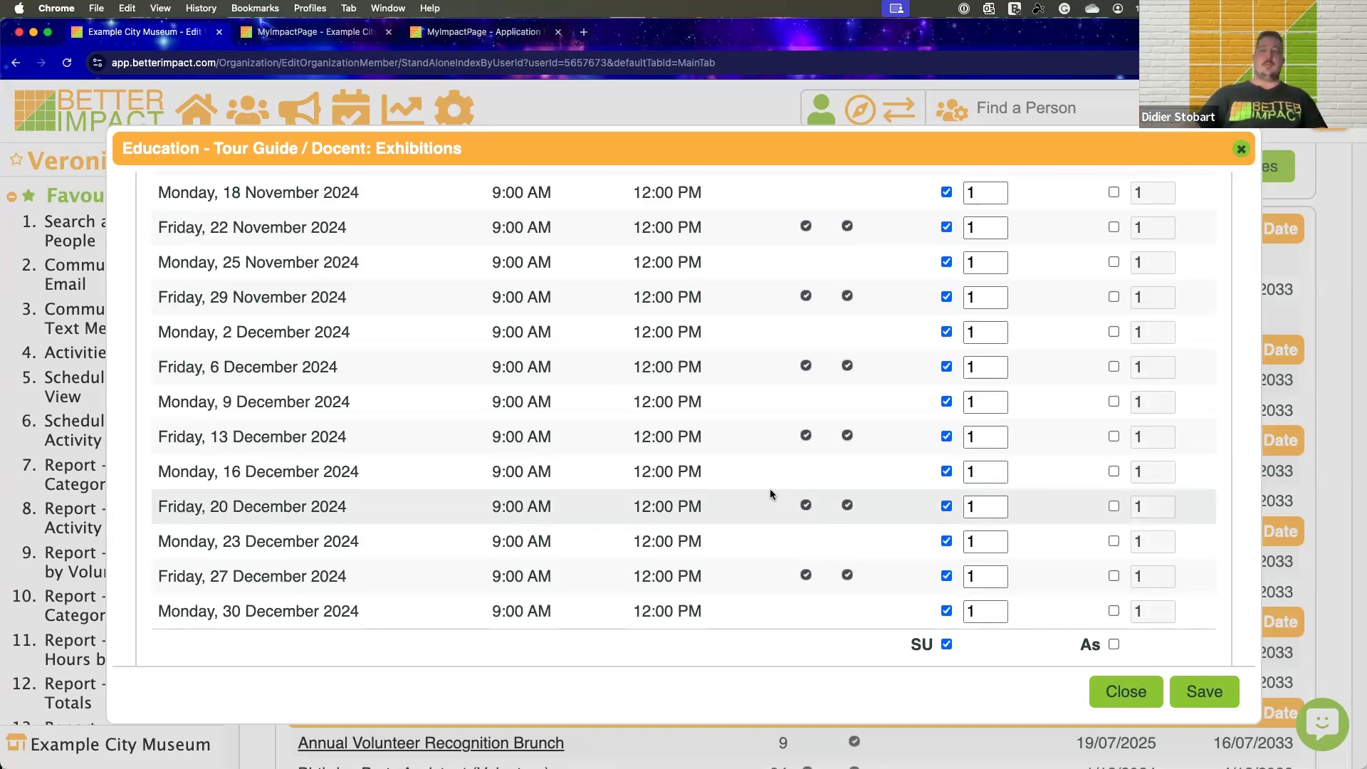
scroll(770, 488, up, 10)
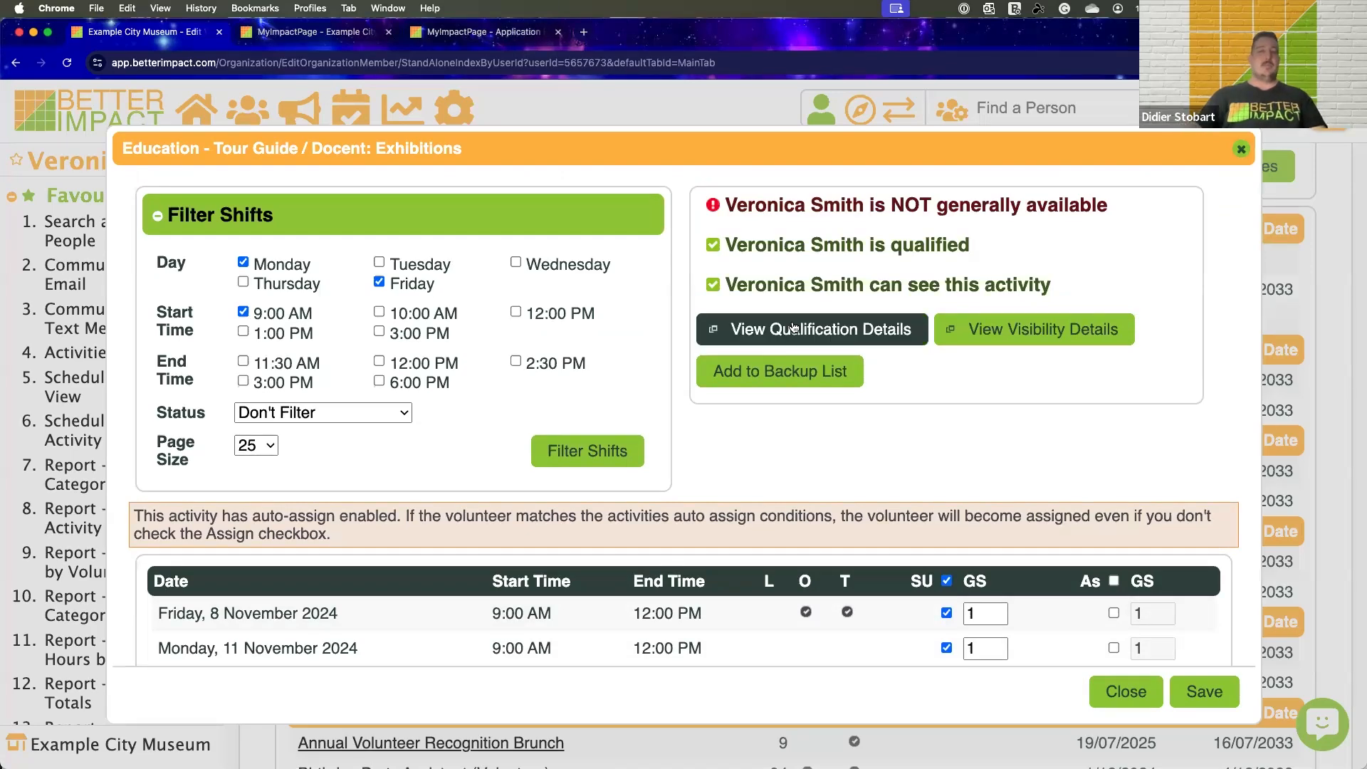
click(1241, 150)
Open the volunteer's Schedule and review the unscheduled and seasonal activities and the scheduled shifts
scroll(776, 354, up, 5)
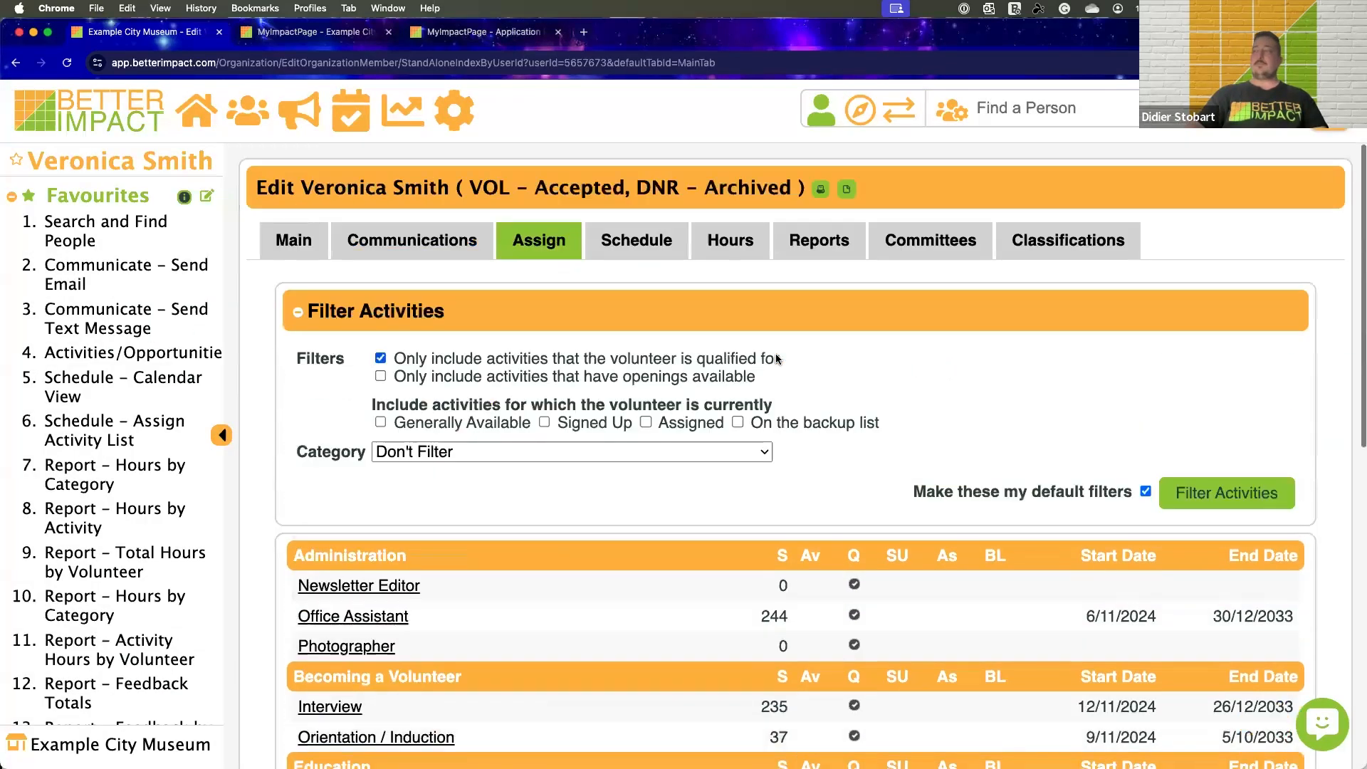
click(640, 258)
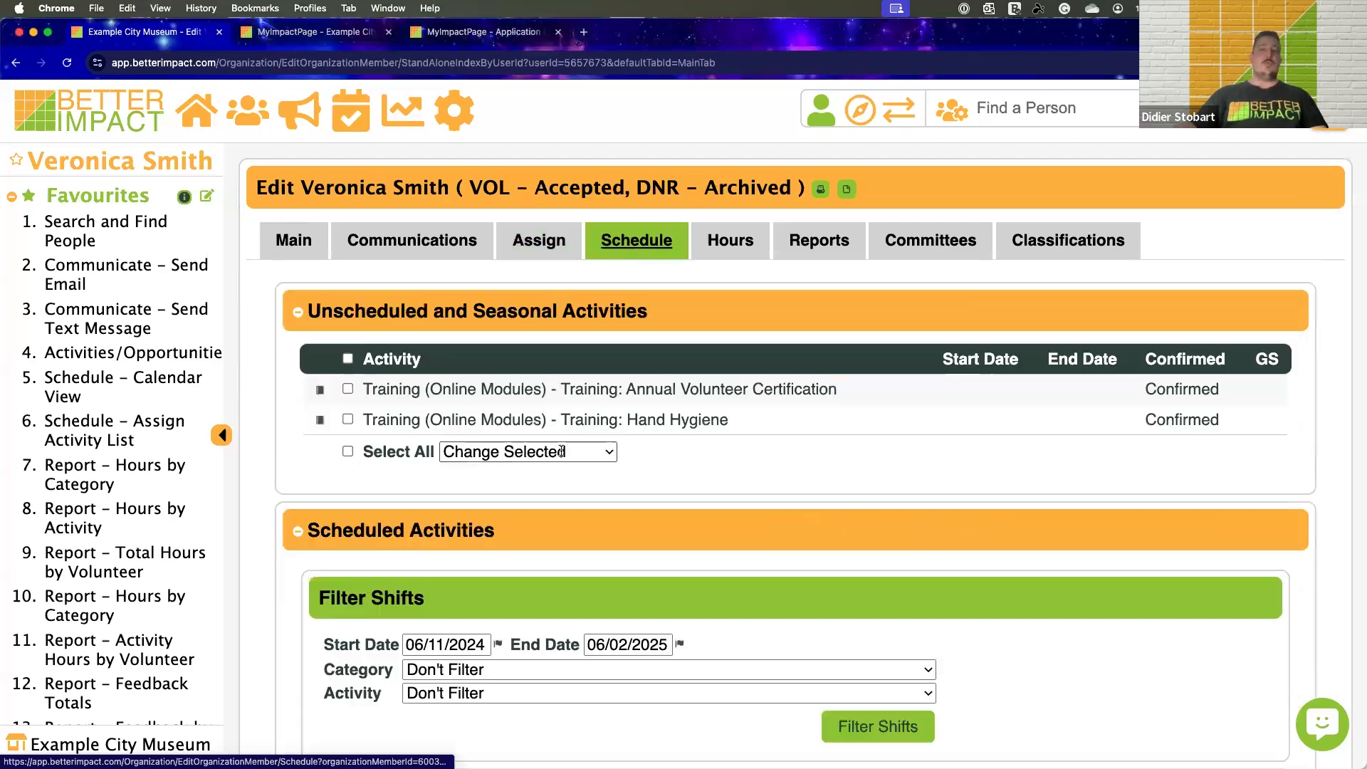
scroll(562, 452, down, 5)
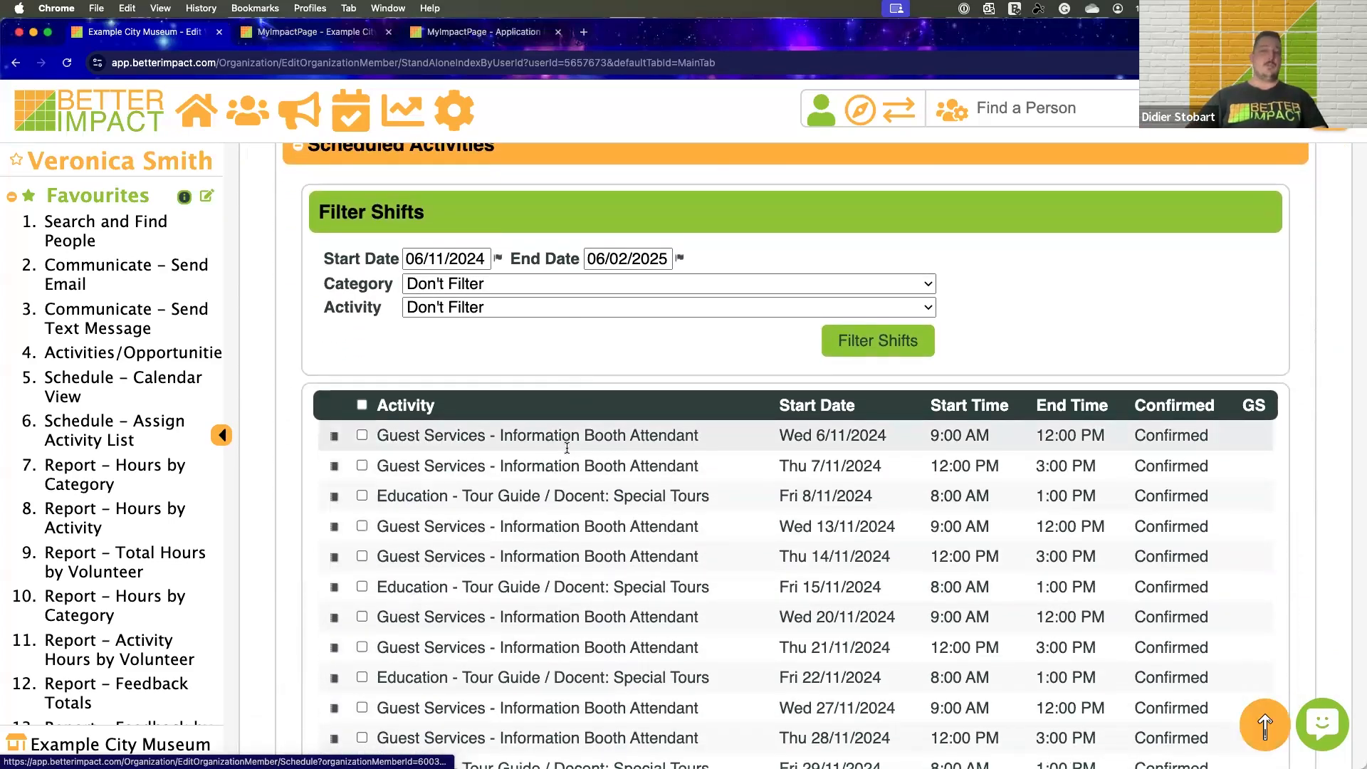
scroll(567, 448, down, 14)
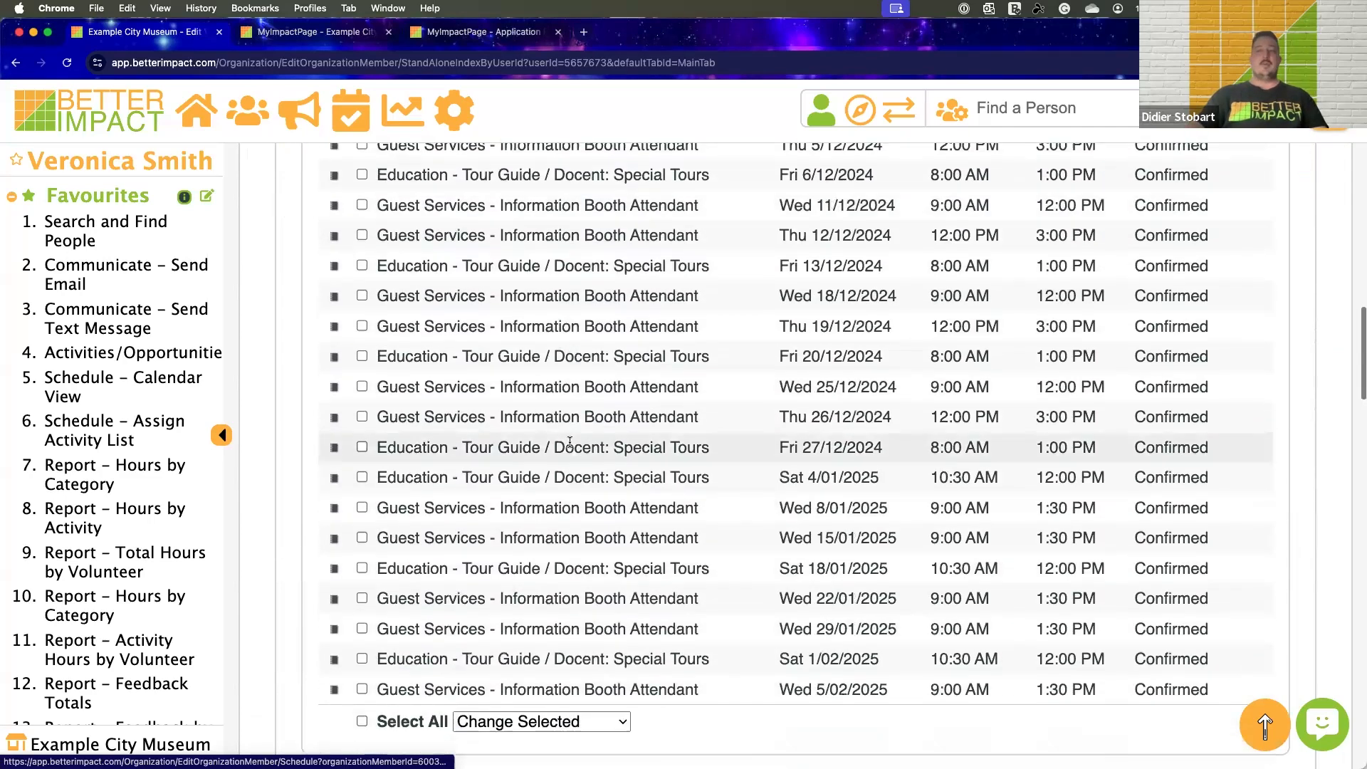
View the Single Month Calendar Schedule Report starting 01/11/2024 and examine the volunteer's November shifts
click(774, 547)
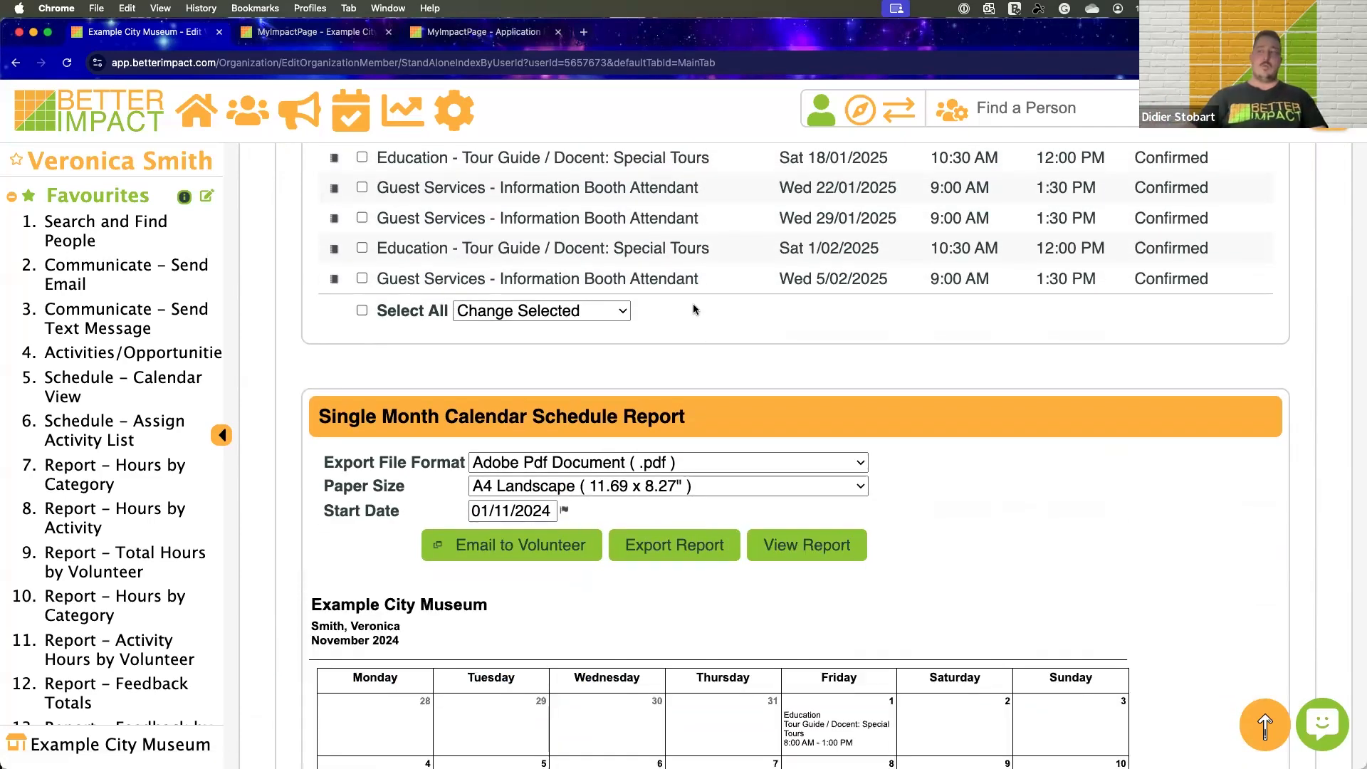
scroll(706, 302, down, 3)
scroll(707, 301, down, 2)
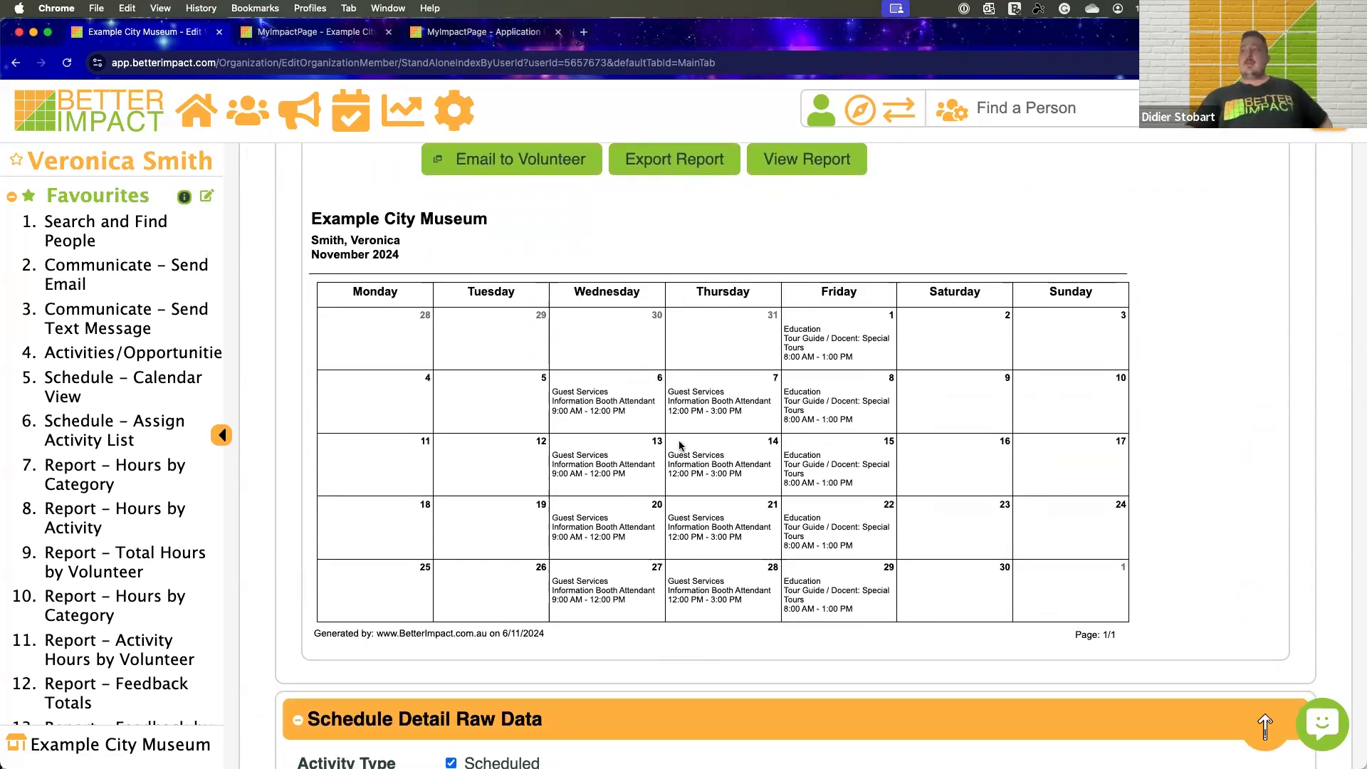
scroll(679, 445, up, 1)
scroll(736, 488, up, 1)
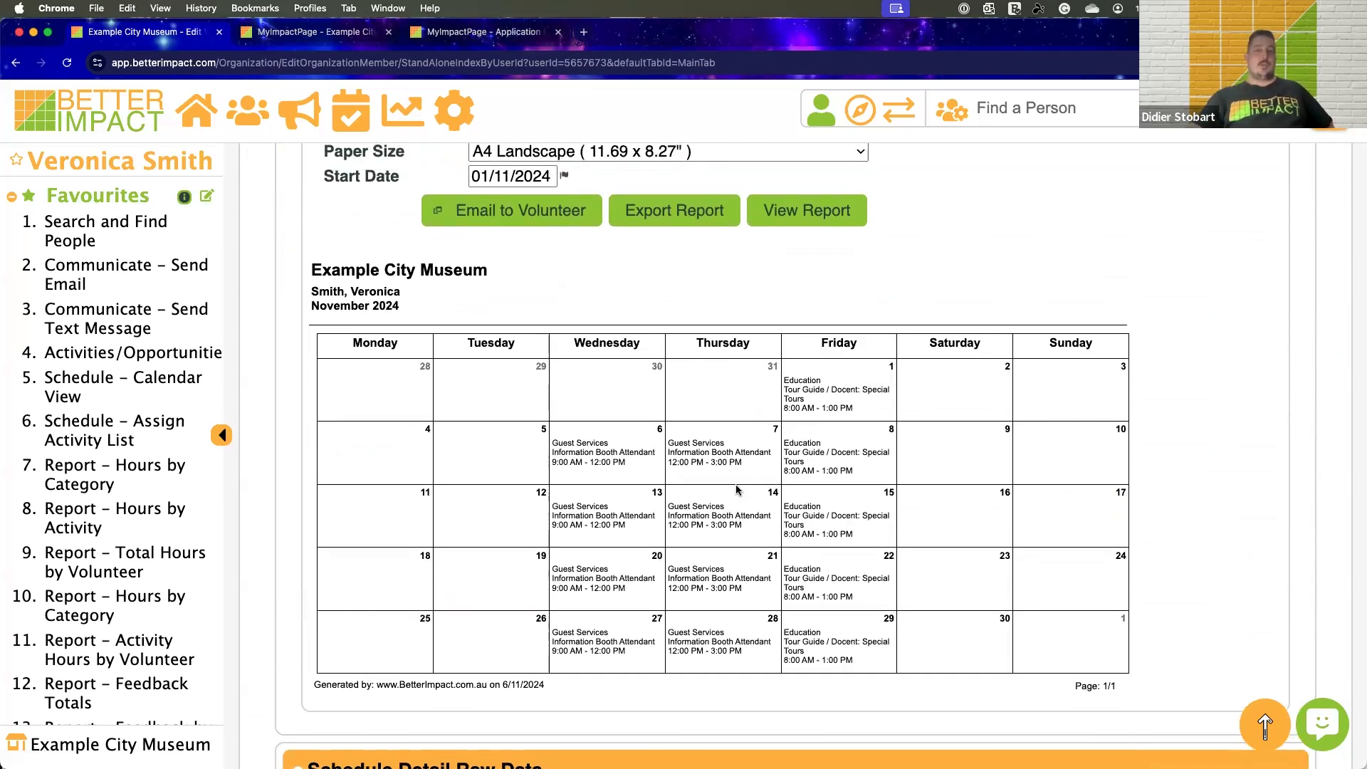
scroll(736, 489, up, 1)
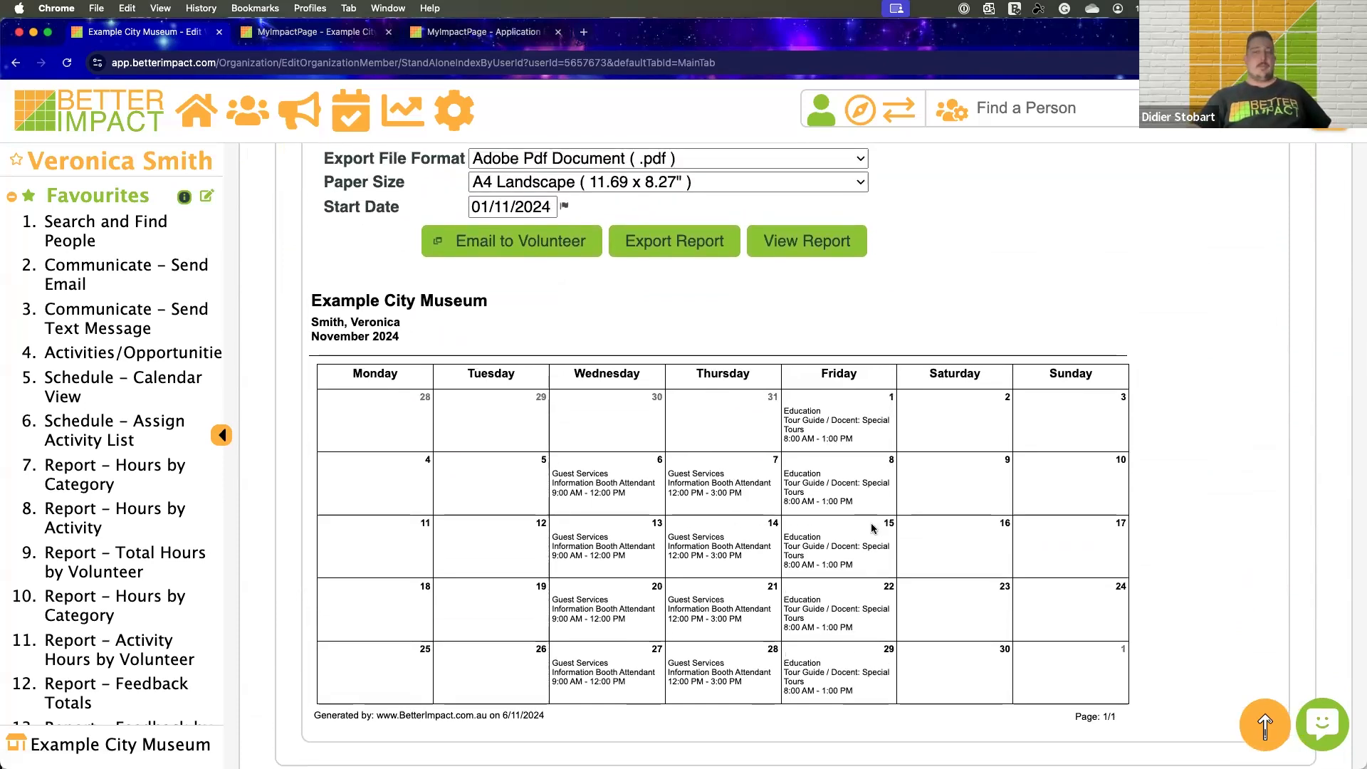
scroll(882, 493, down, 1)
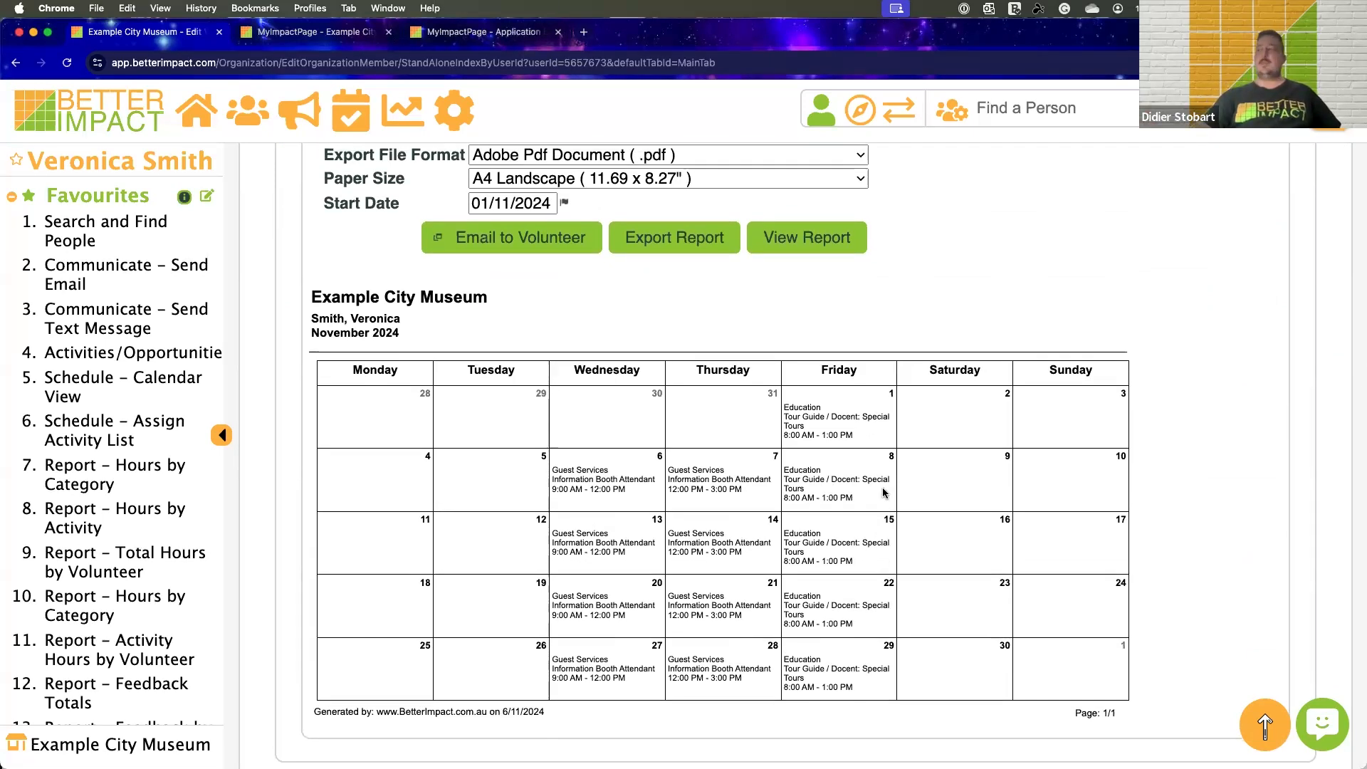
scroll(881, 493, up, 2)
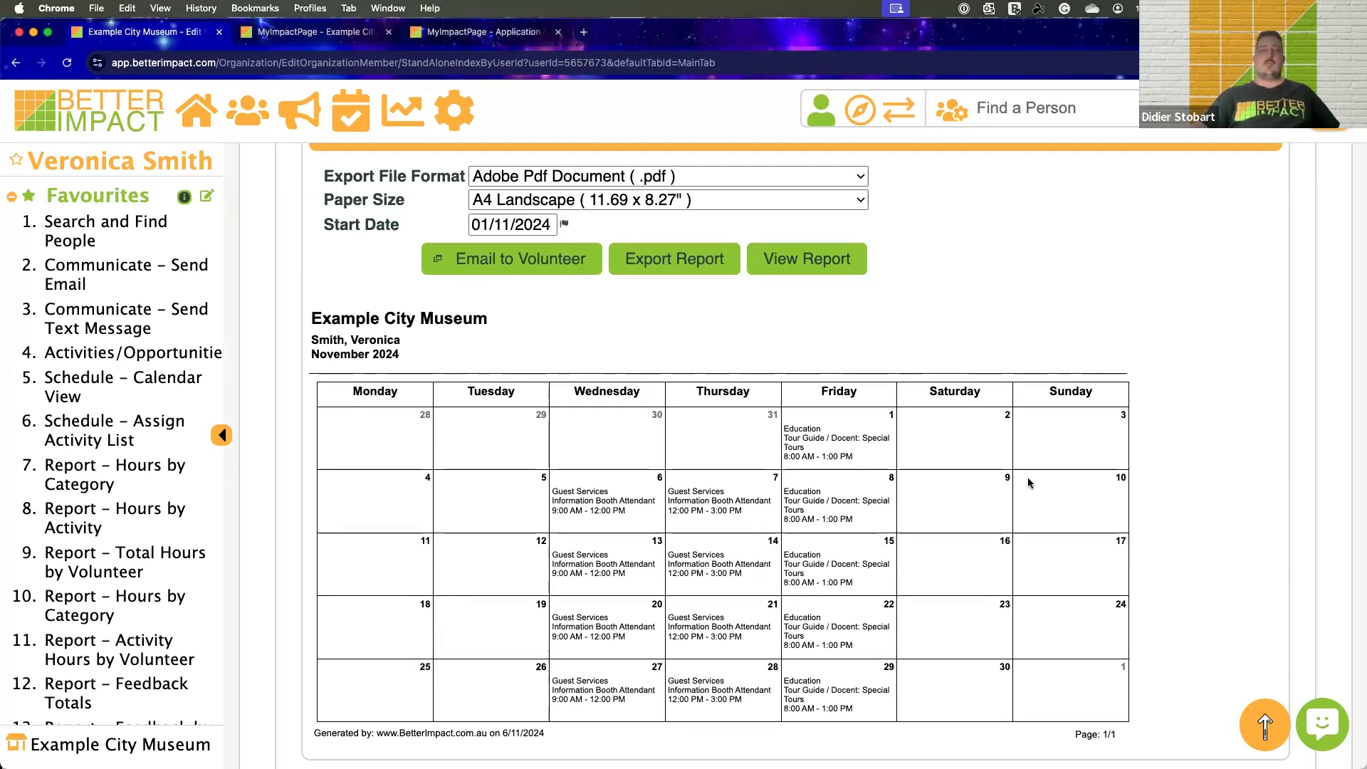
Open the volunteer's Hours and examine the time-logging options, the filters and the list of logged hours
scroll(1028, 483, up, 1)
scroll(1027, 481, up, 15)
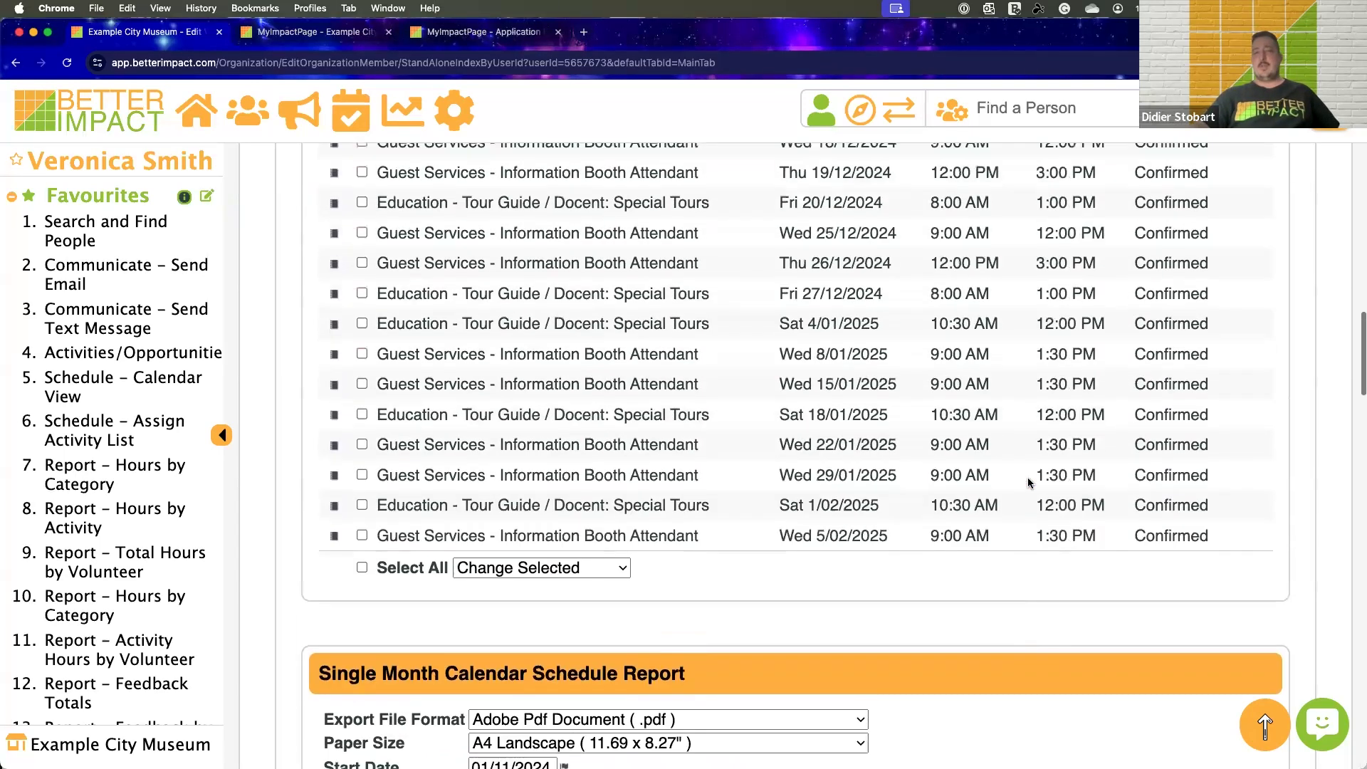
scroll(1028, 481, up, 5)
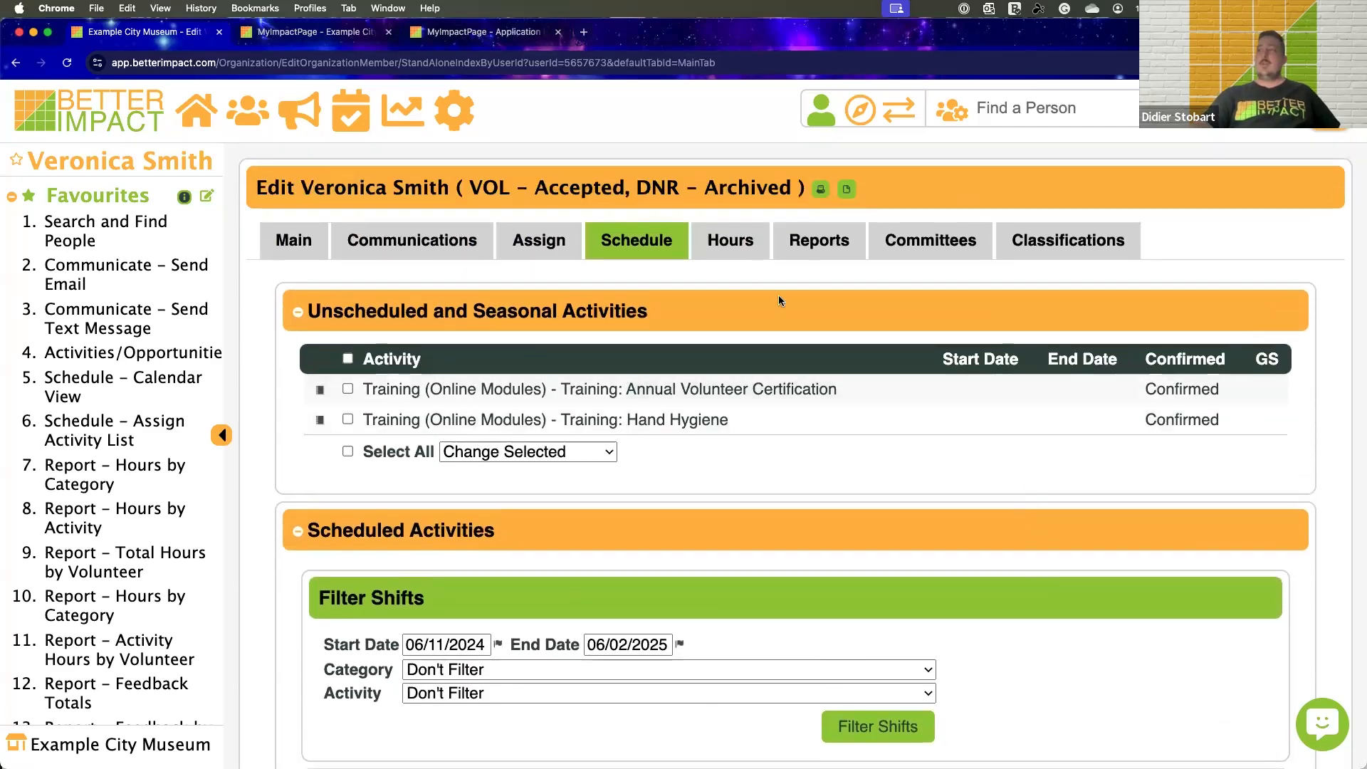
click(730, 246)
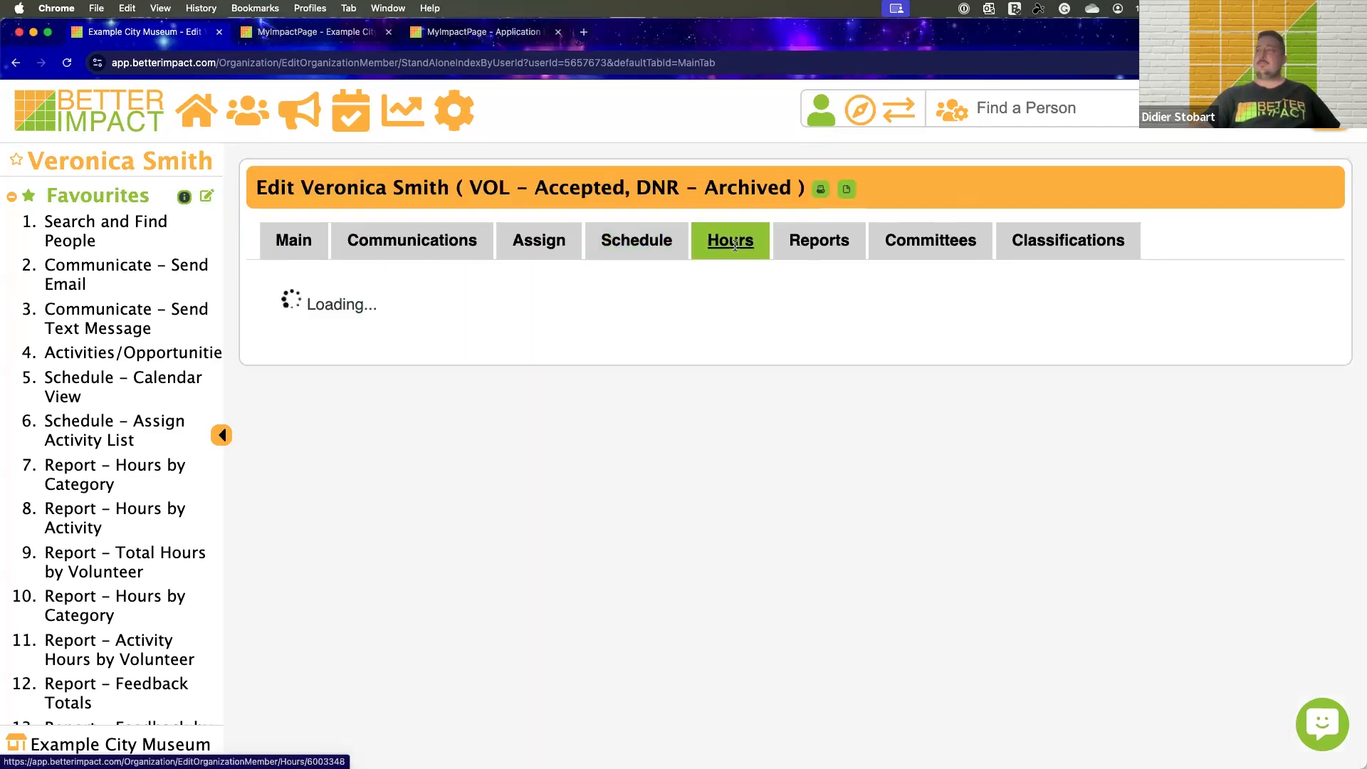
scroll(891, 377, down, 3)
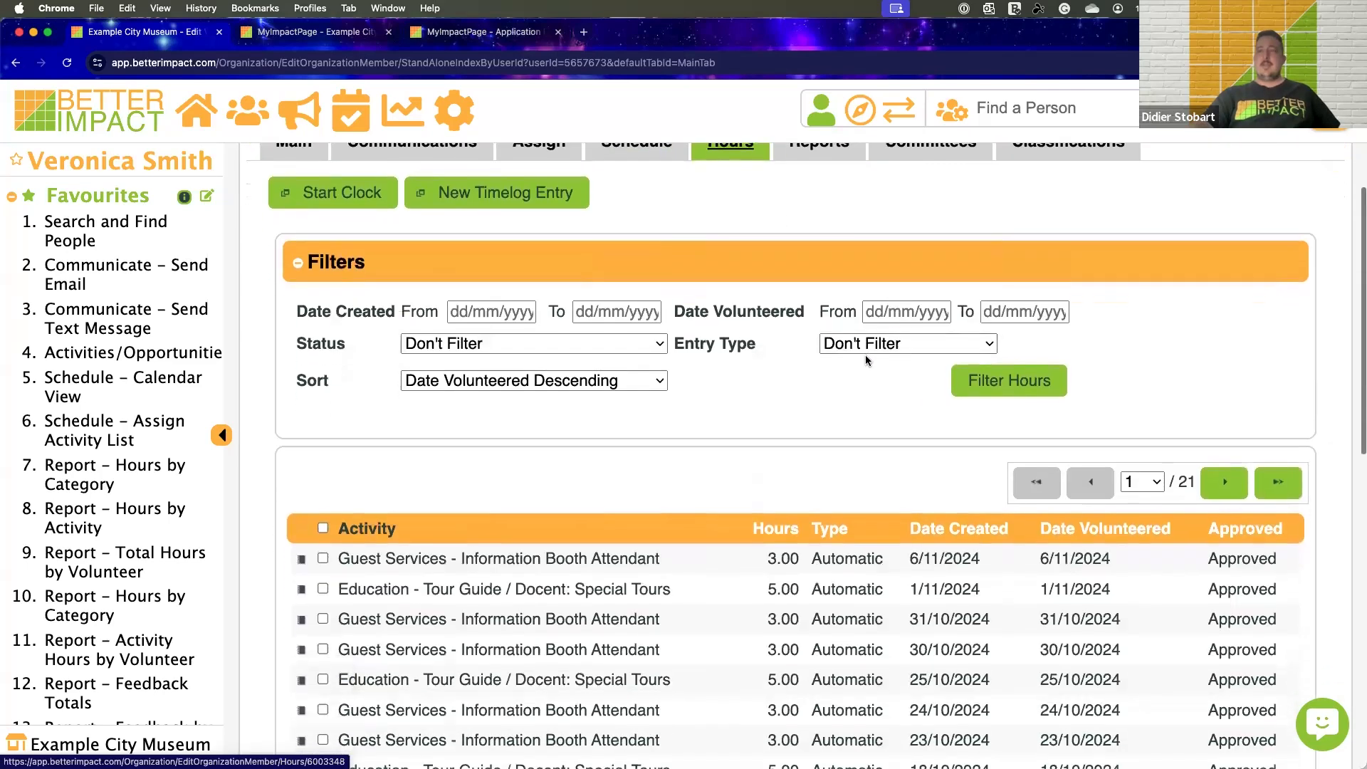
scroll(730, 476, up, 3)
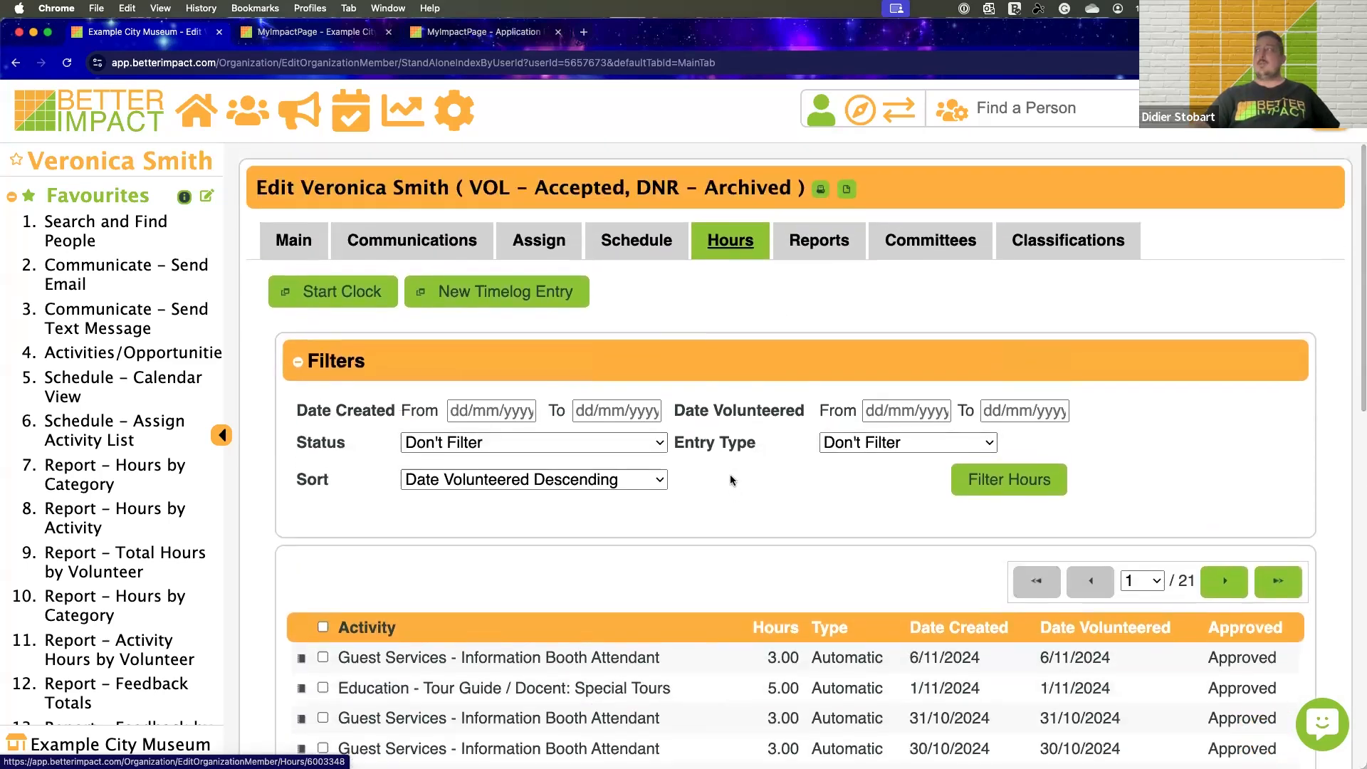
scroll(729, 473, down, 3)
scroll(729, 473, up, 3)
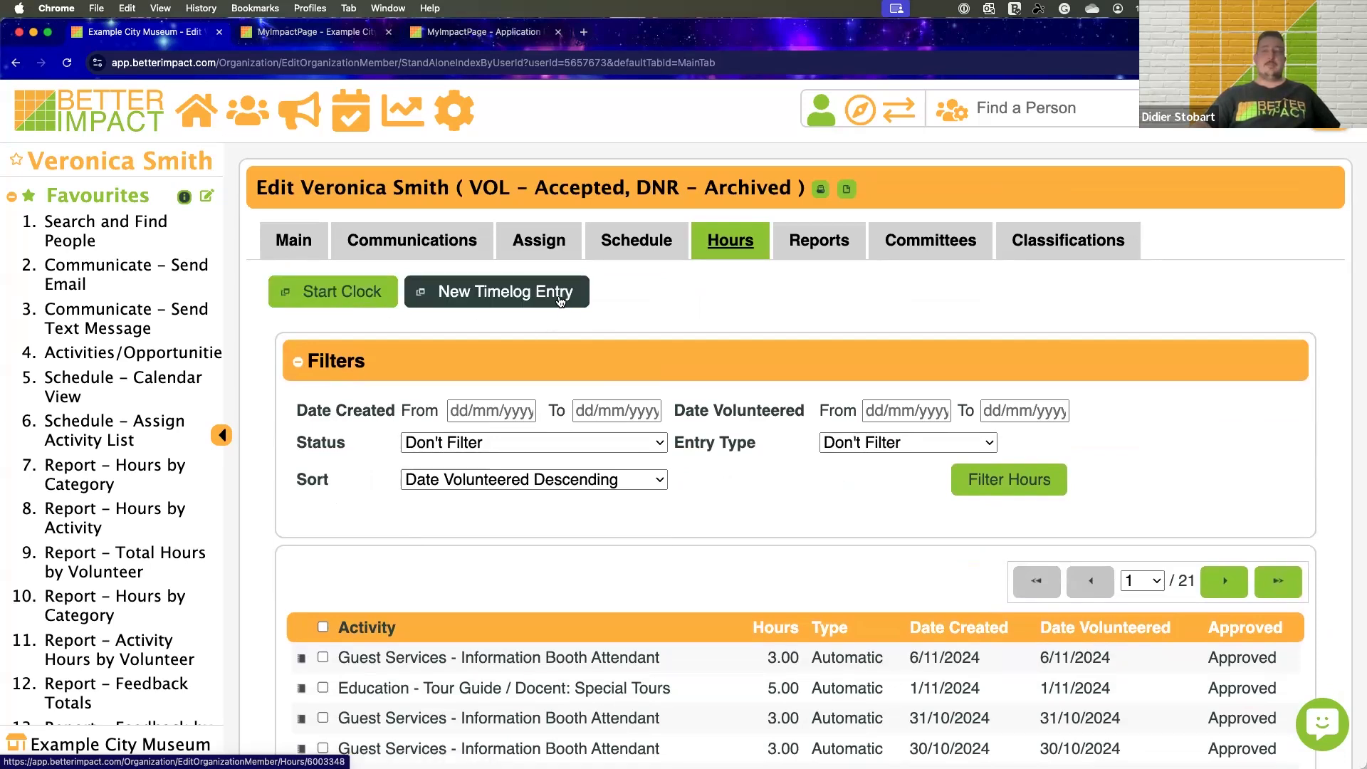
scroll(559, 292, down, 2)
scroll(557, 285, up, 2)
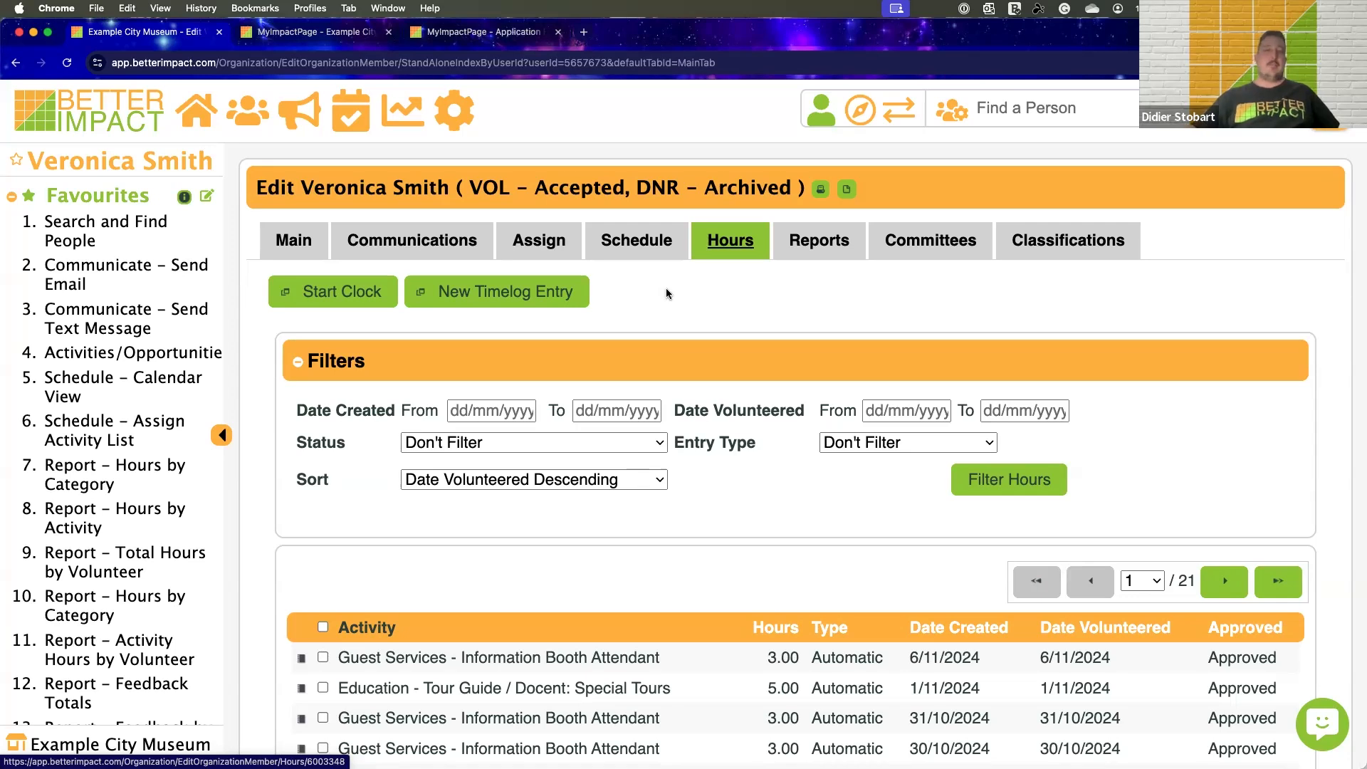
Open the volunteer's Reports and view the Detailed Hours Report for 1/01/2024 - 6/11/2024, sorted by date
click(817, 247)
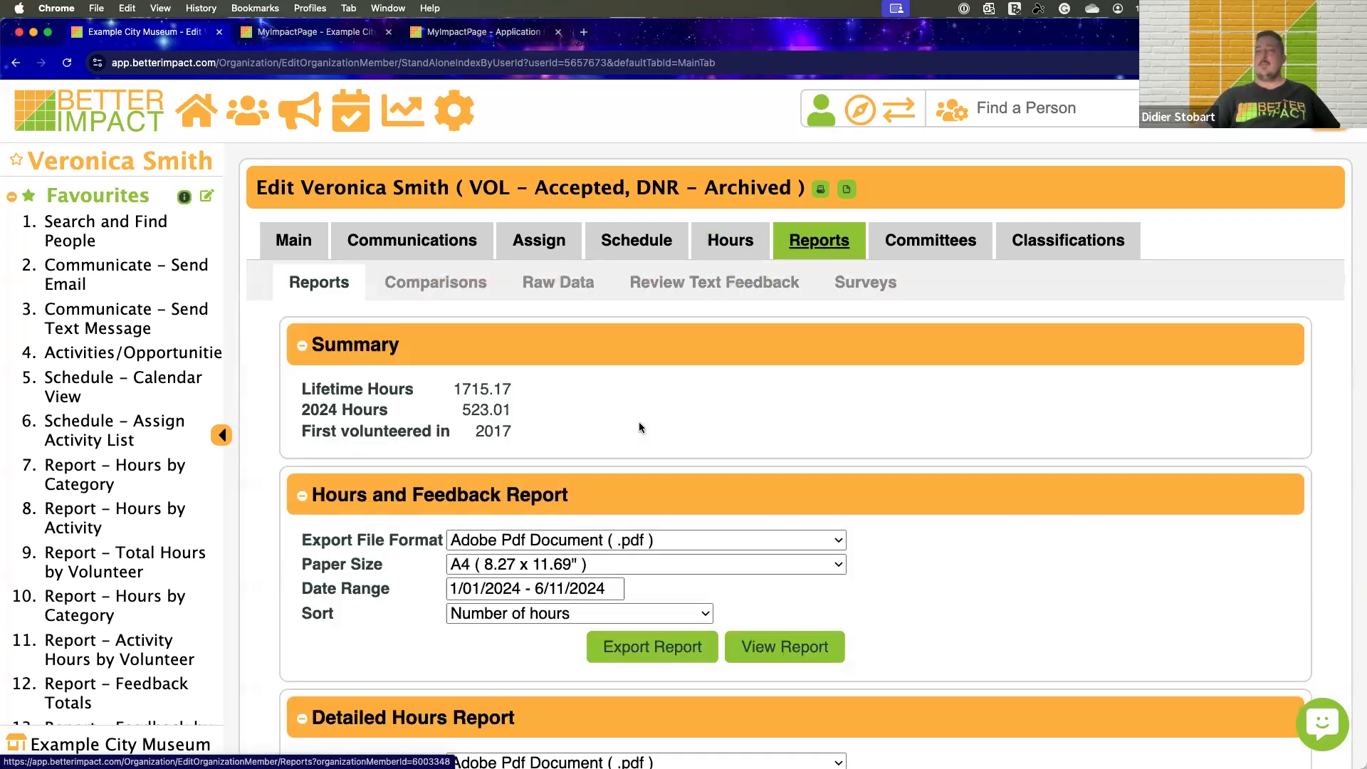
scroll(639, 427, down, 4)
click(785, 596)
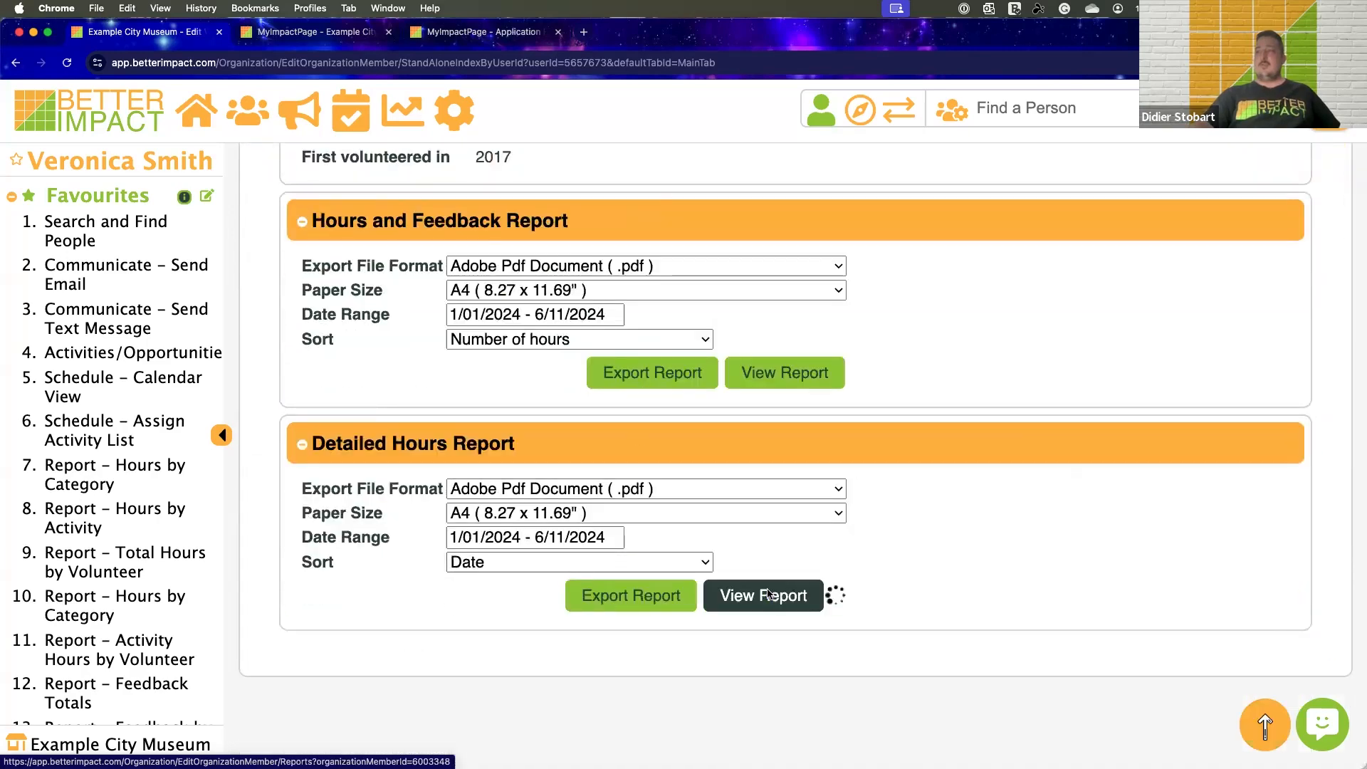
scroll(838, 481, down, 15)
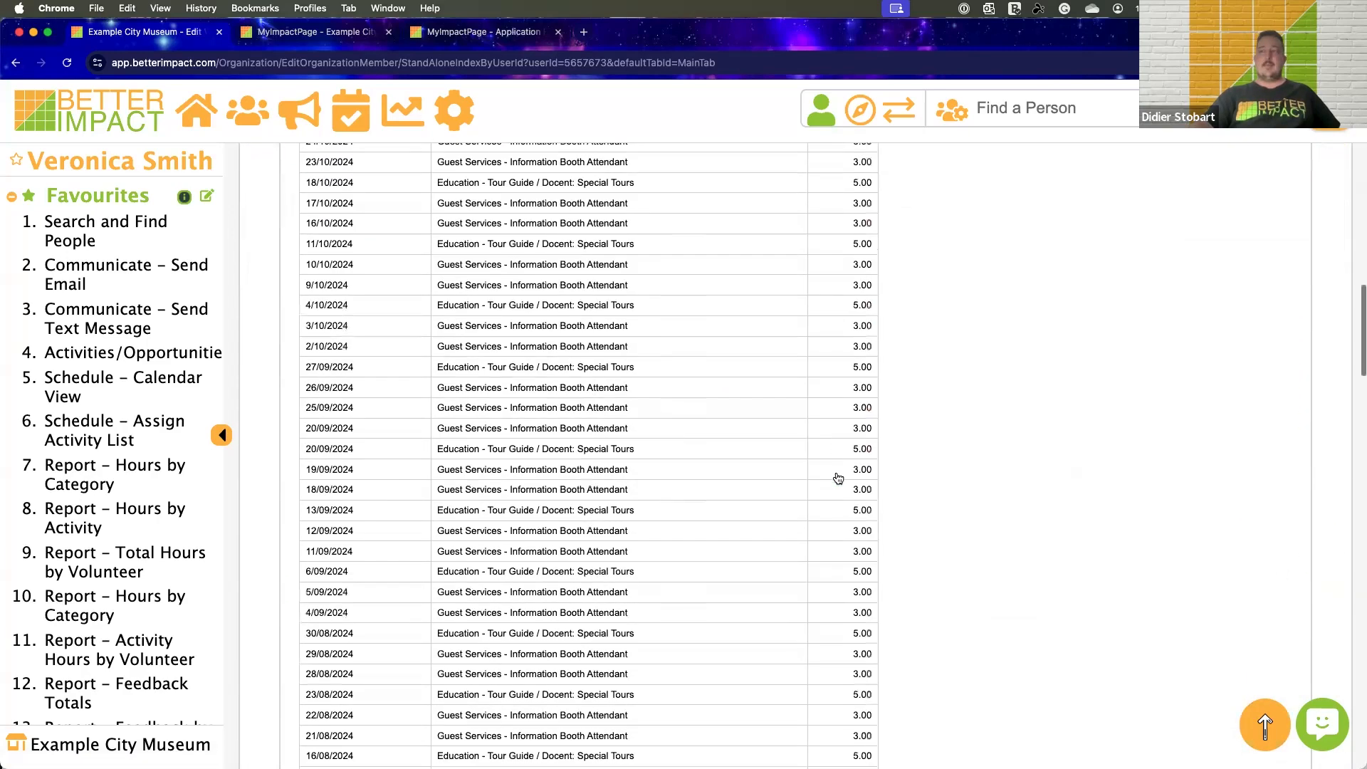
scroll(839, 478, up, 10)
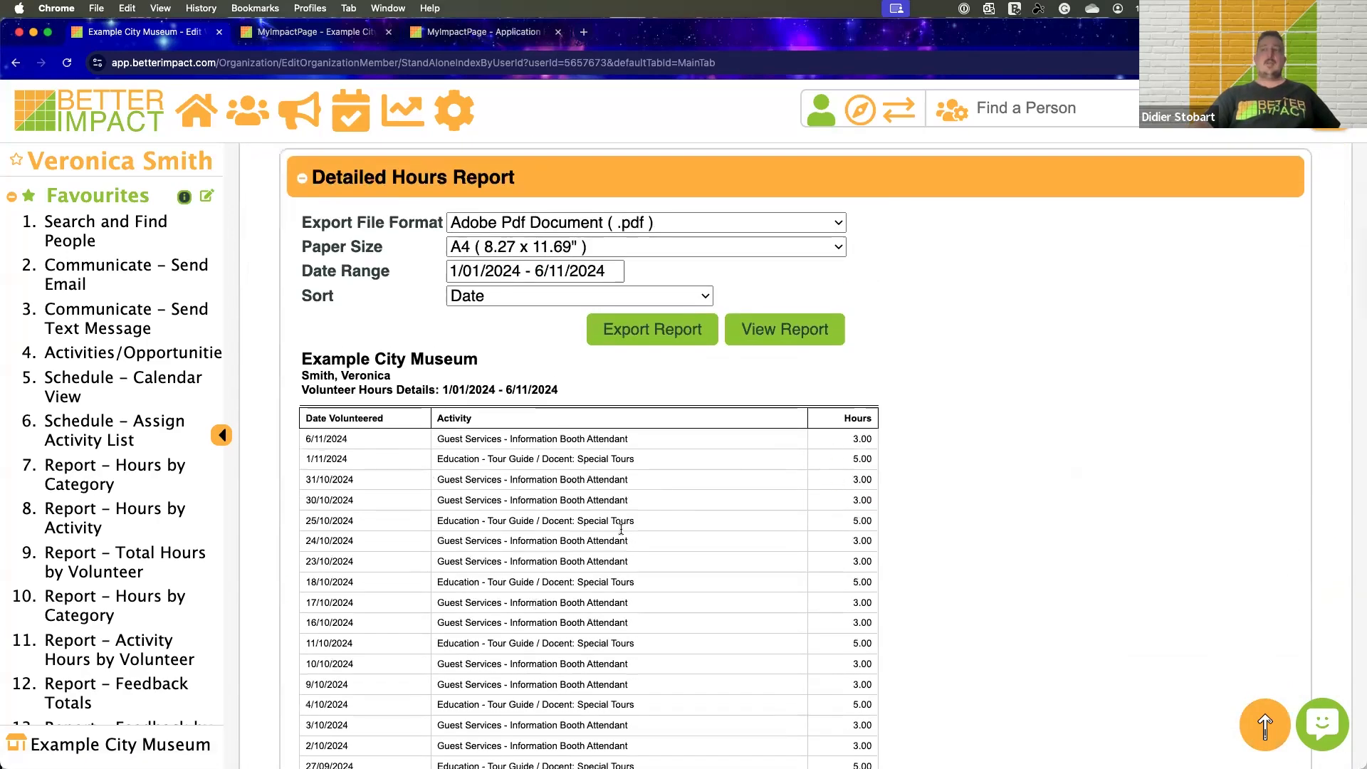
Review the volunteer's Detailed Hours Report and hours summary, and open the volunteer's Committees to view the committee memberships
scroll(620, 490, down, 1)
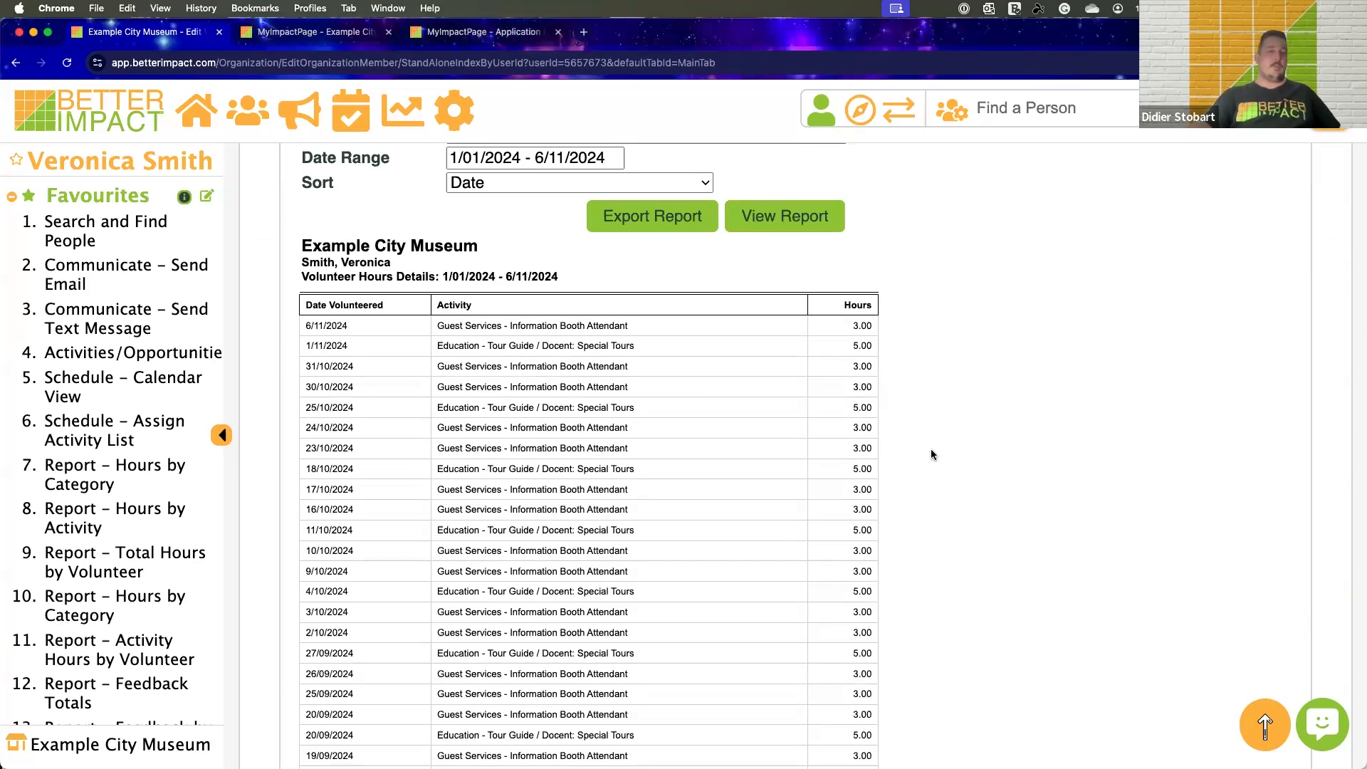
scroll(930, 453, up, 8)
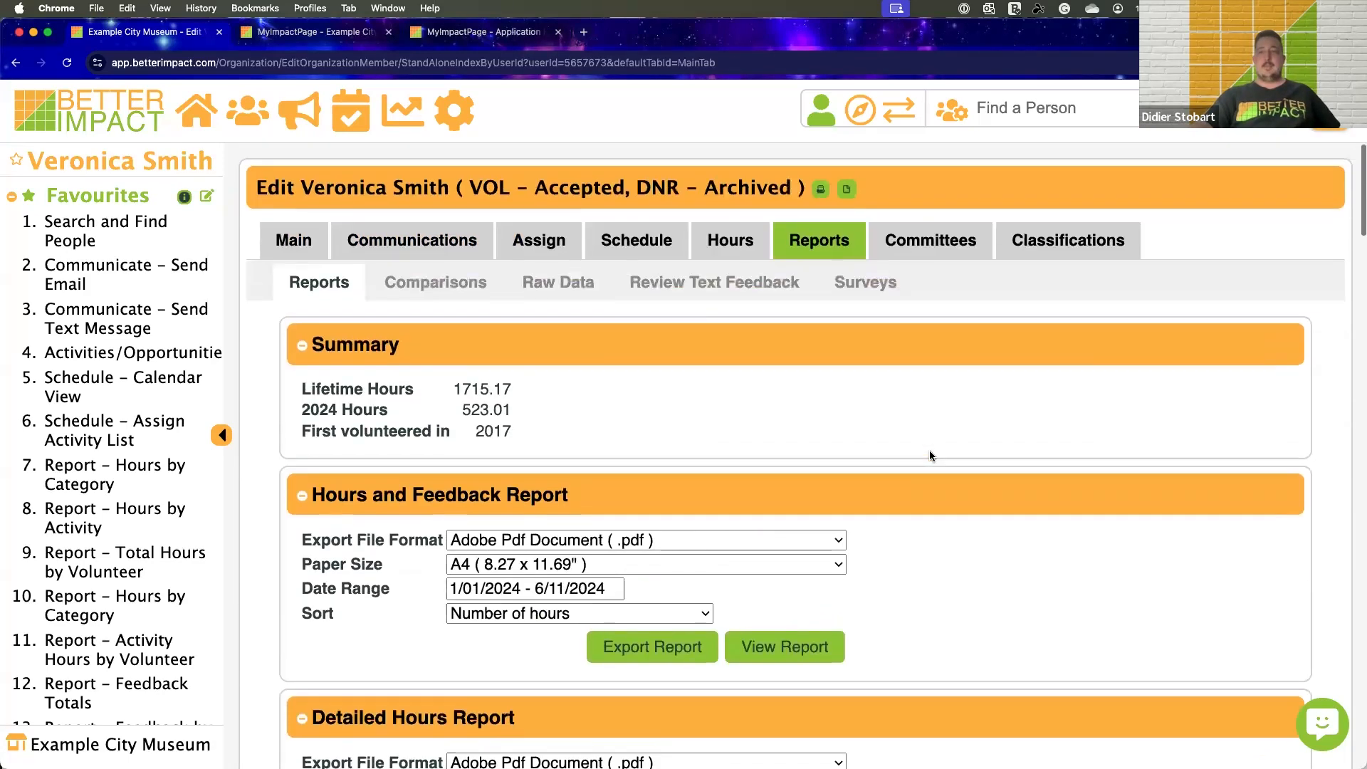
scroll(946, 300, down, 1)
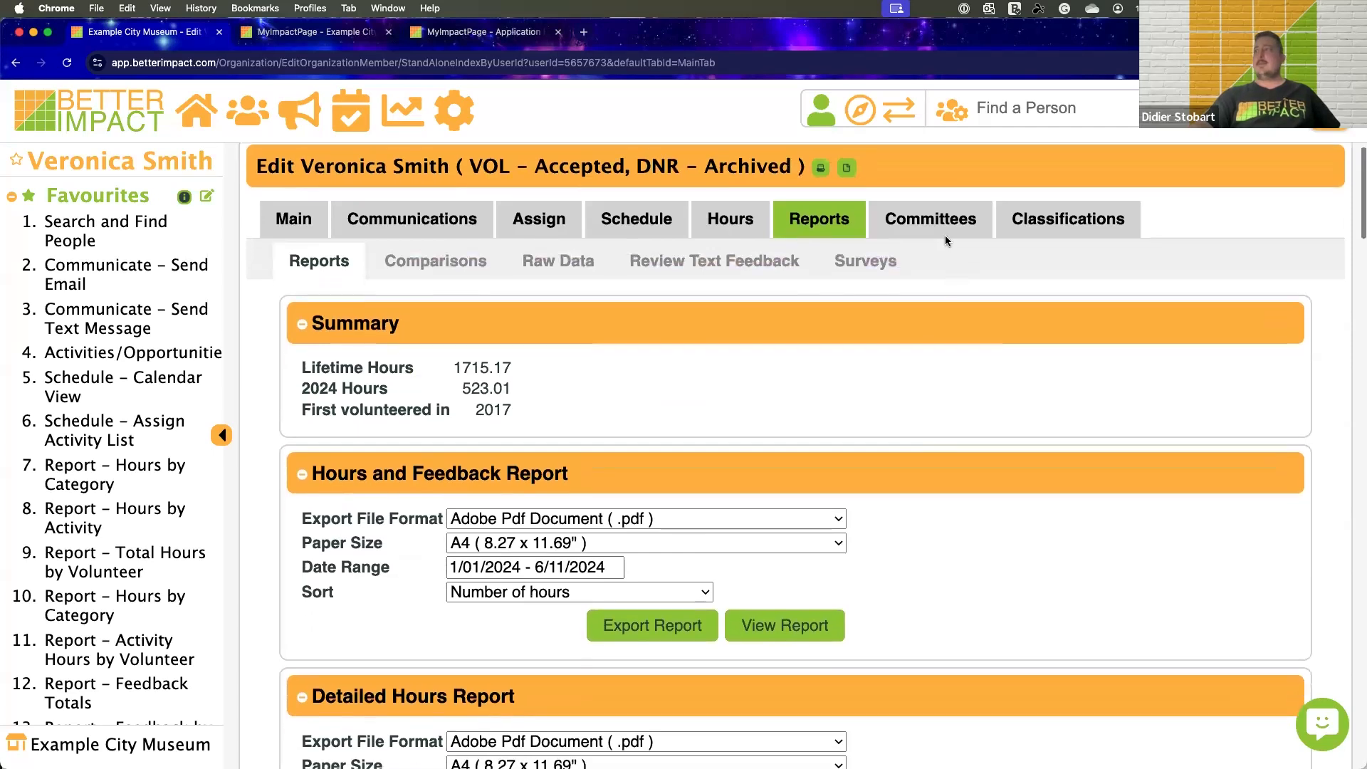
click(944, 231)
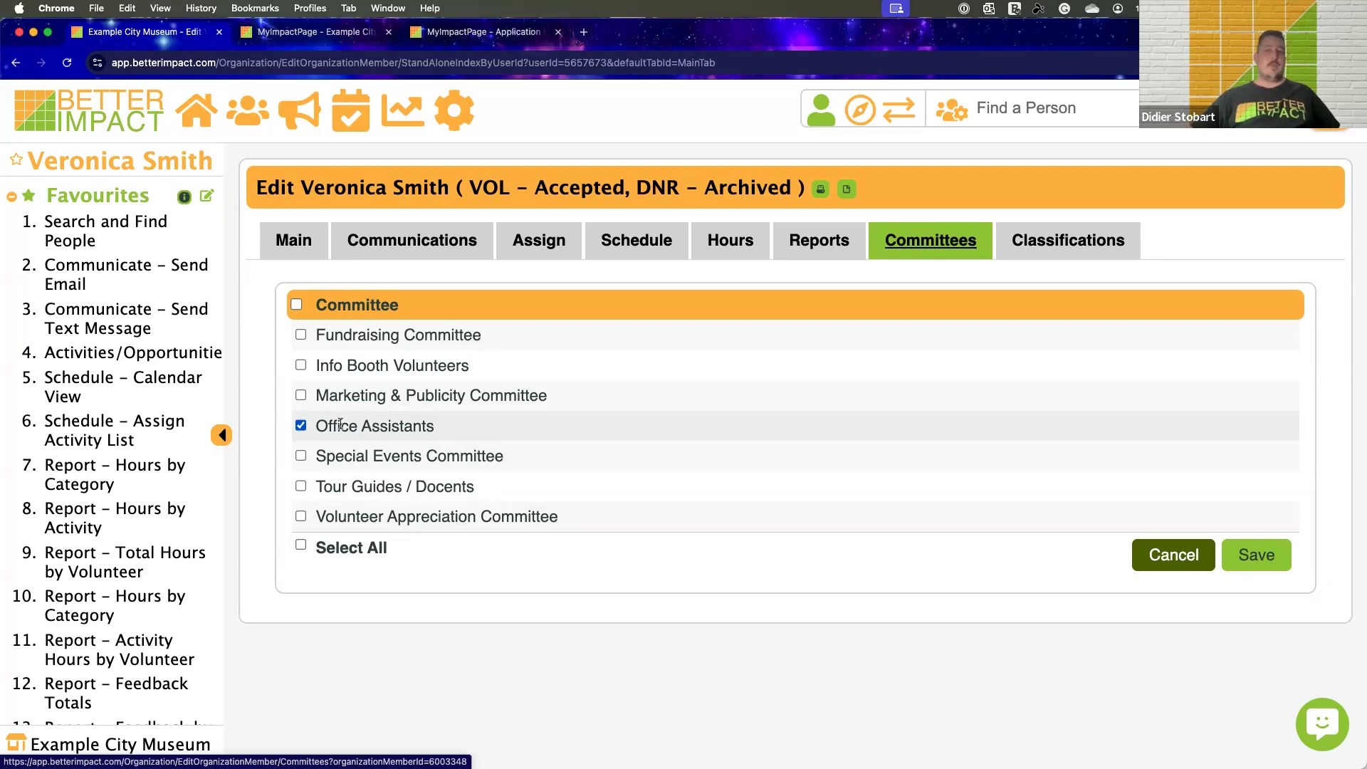
Leave the volunteer's profile, open the eLearning Modules configuration and review the list of modules
click(196, 110)
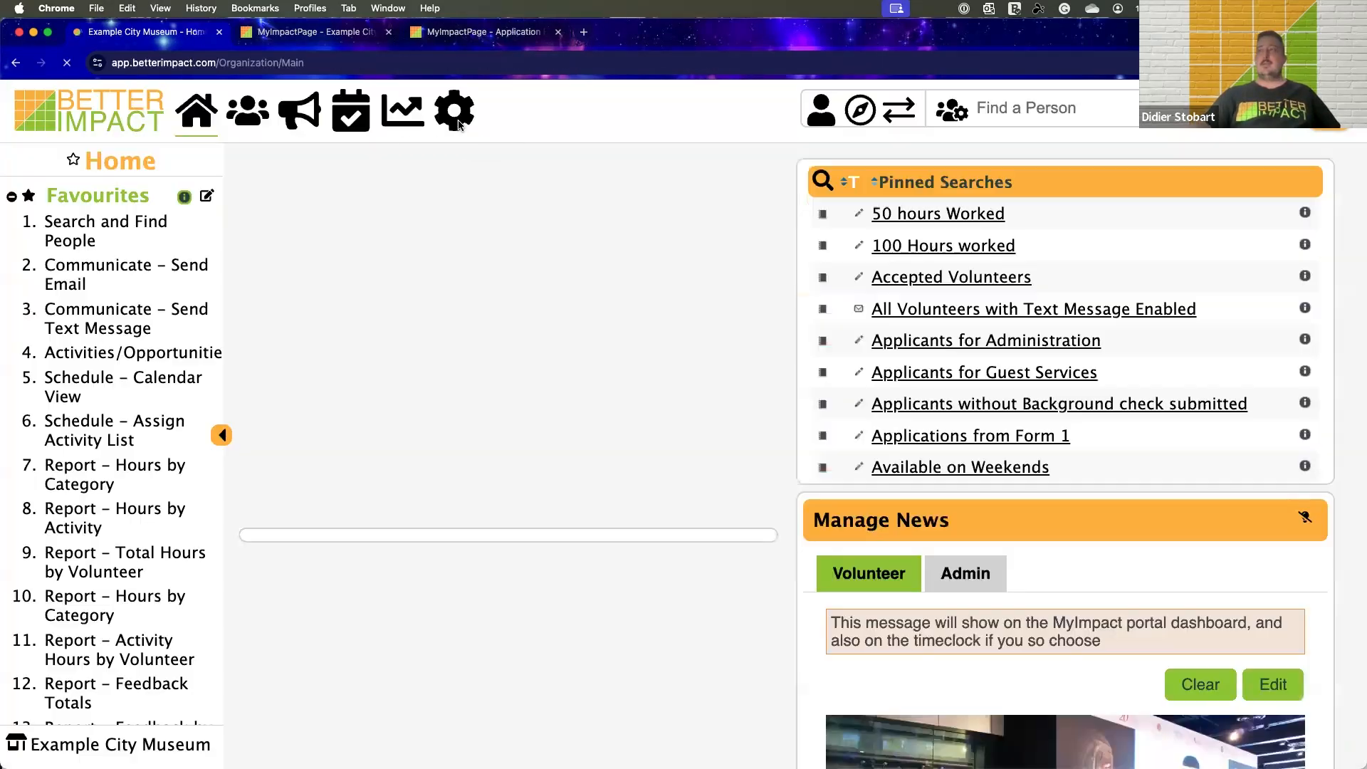
click(456, 114)
scroll(149, 426, down, 5)
scroll(150, 425, down, 6)
click(128, 513)
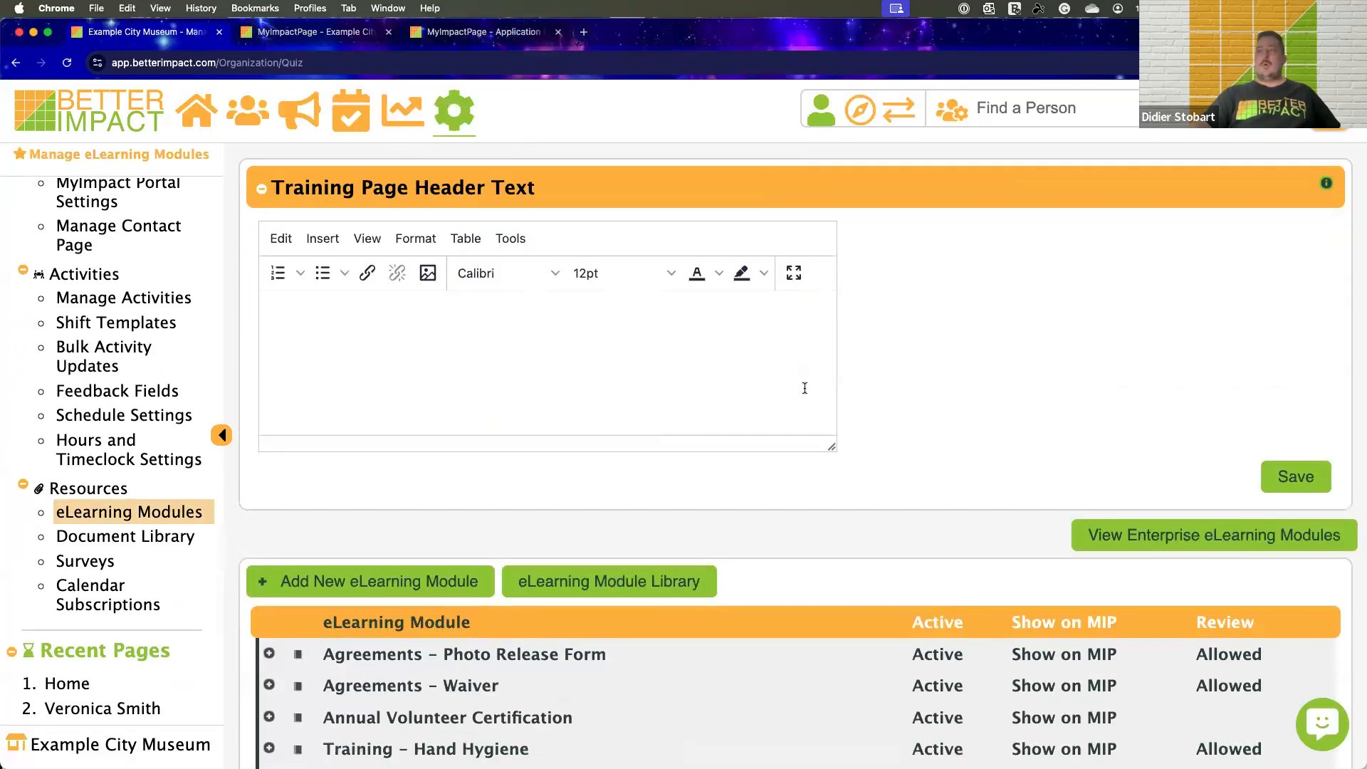
scroll(804, 390, down, 3)
scroll(805, 388, down, 3)
scroll(805, 388, up, 2)
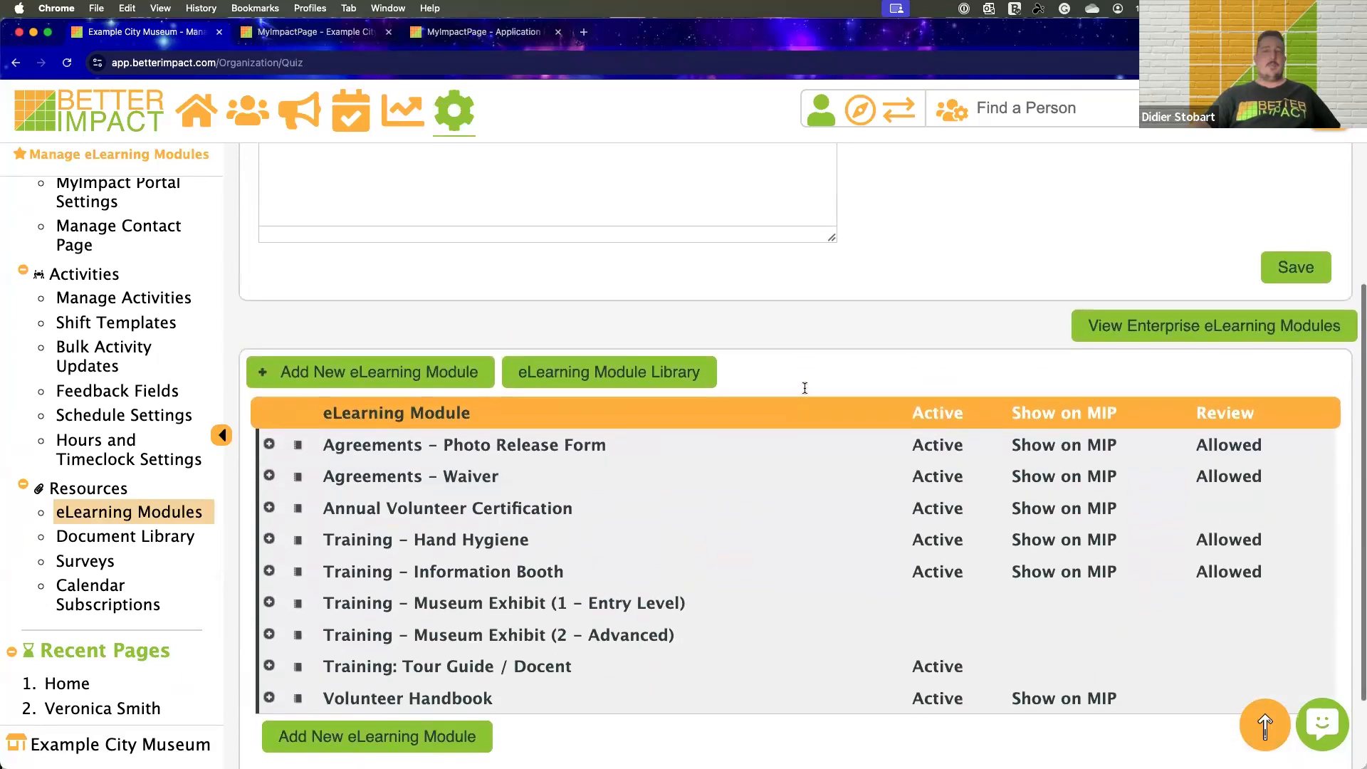
scroll(805, 388, down, 1)
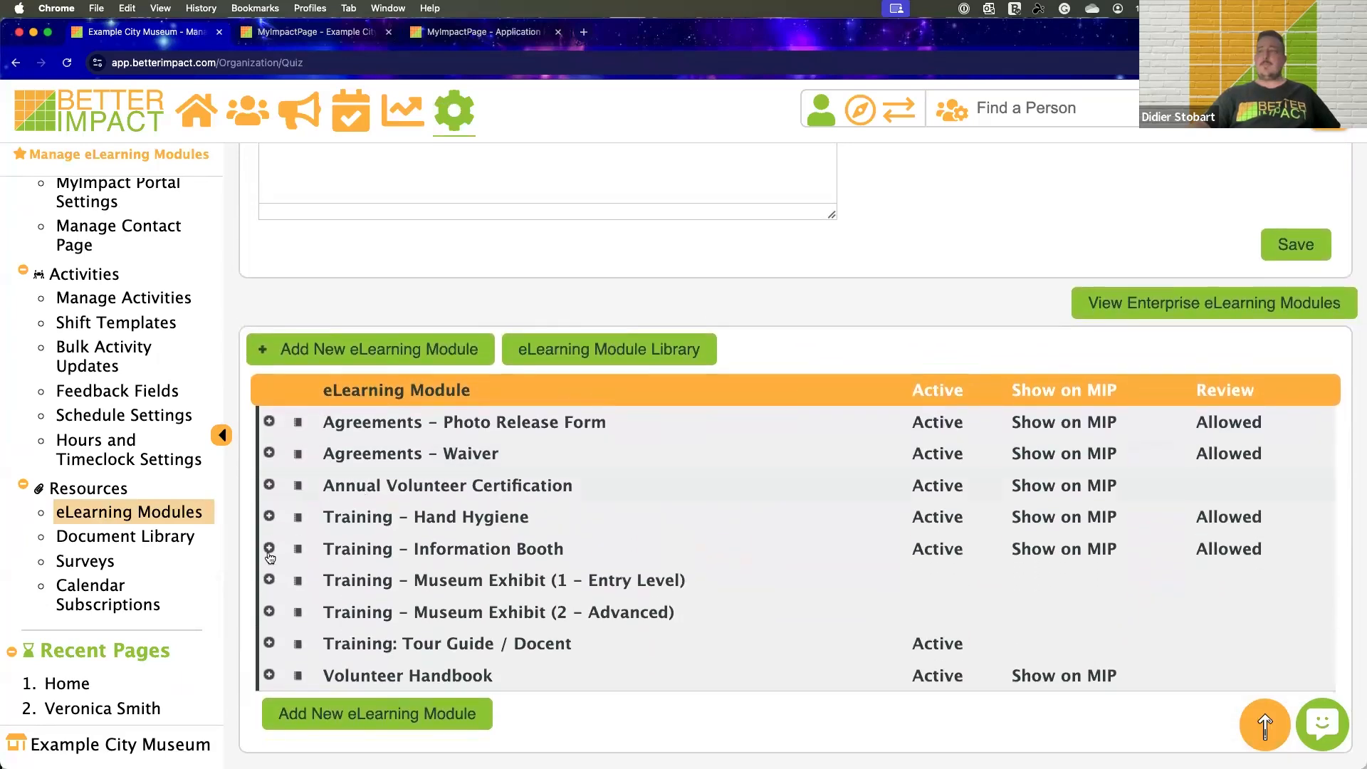
Preview the Training - Information Booth module, review its messages, video and quiz questions, and close the preview
click(299, 551)
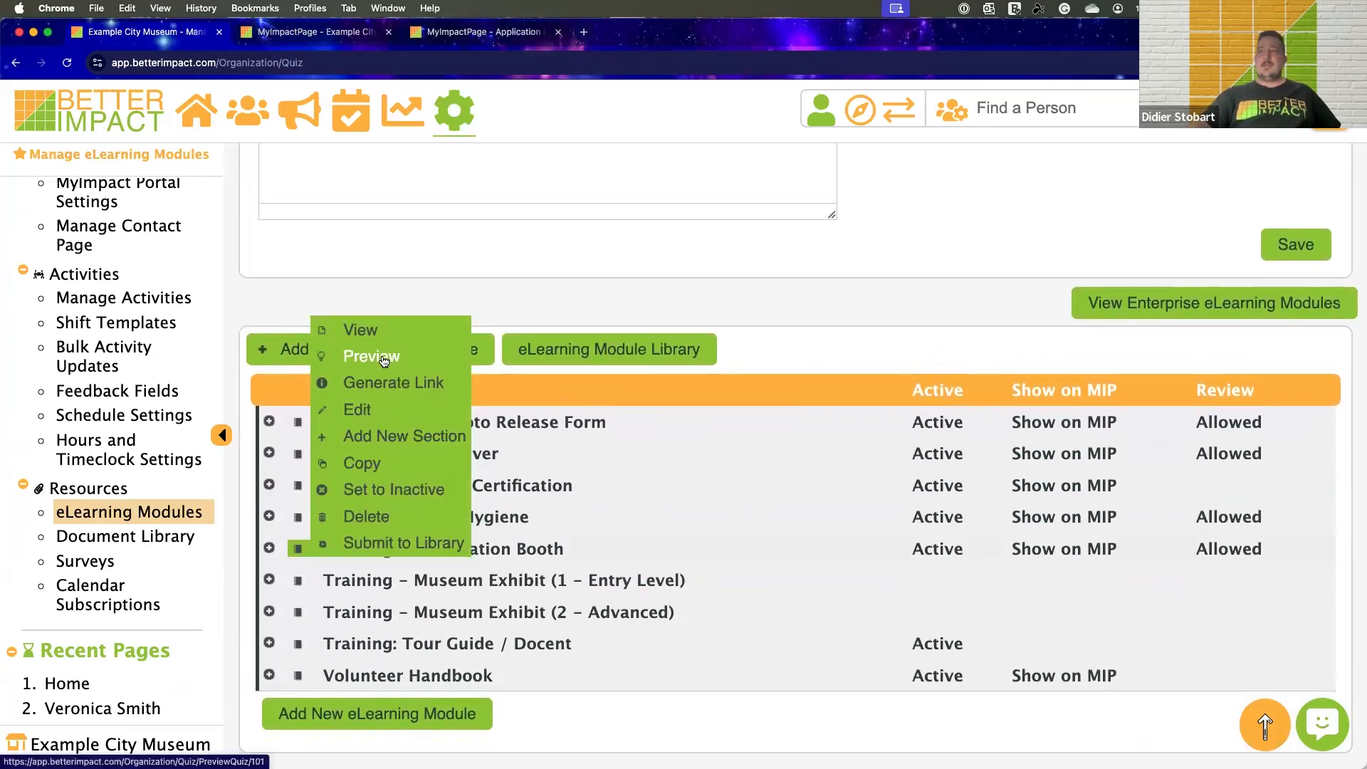
click(391, 364)
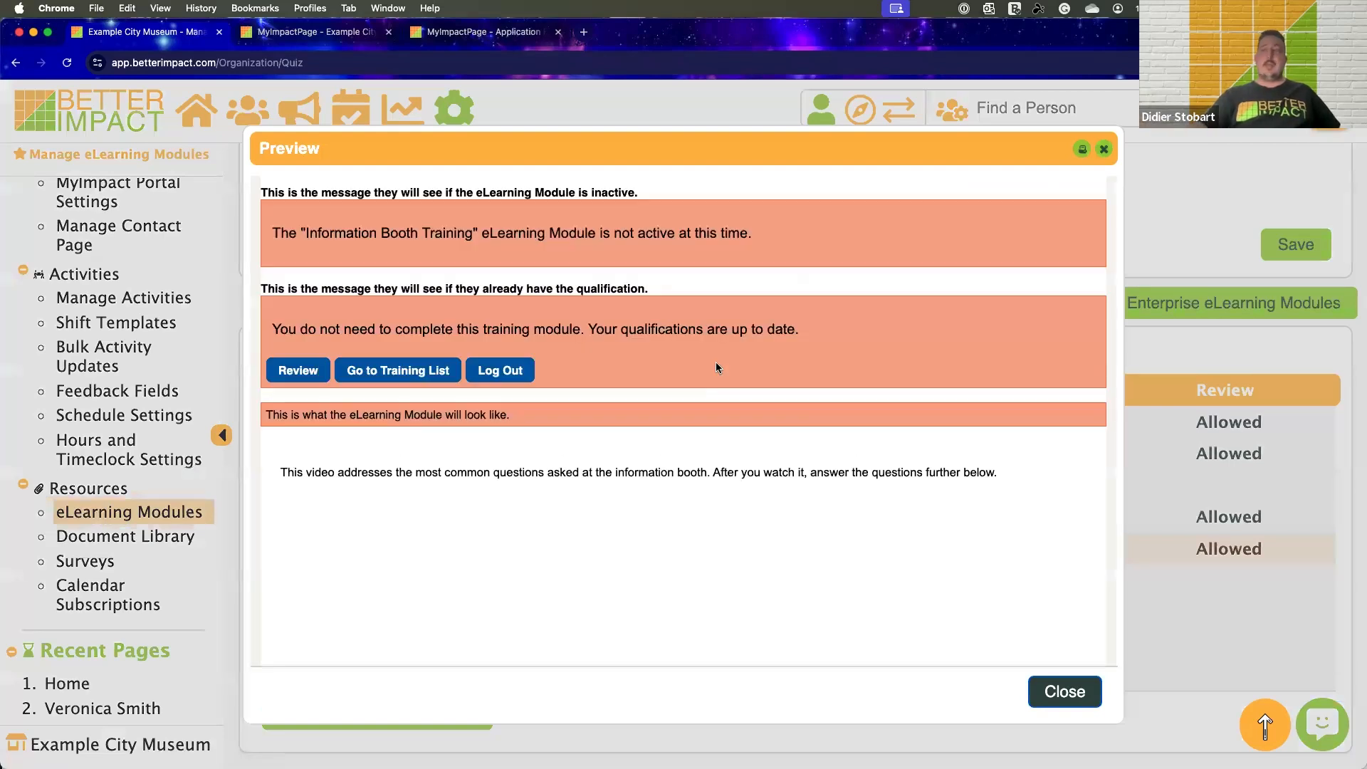
scroll(839, 327, down, 5)
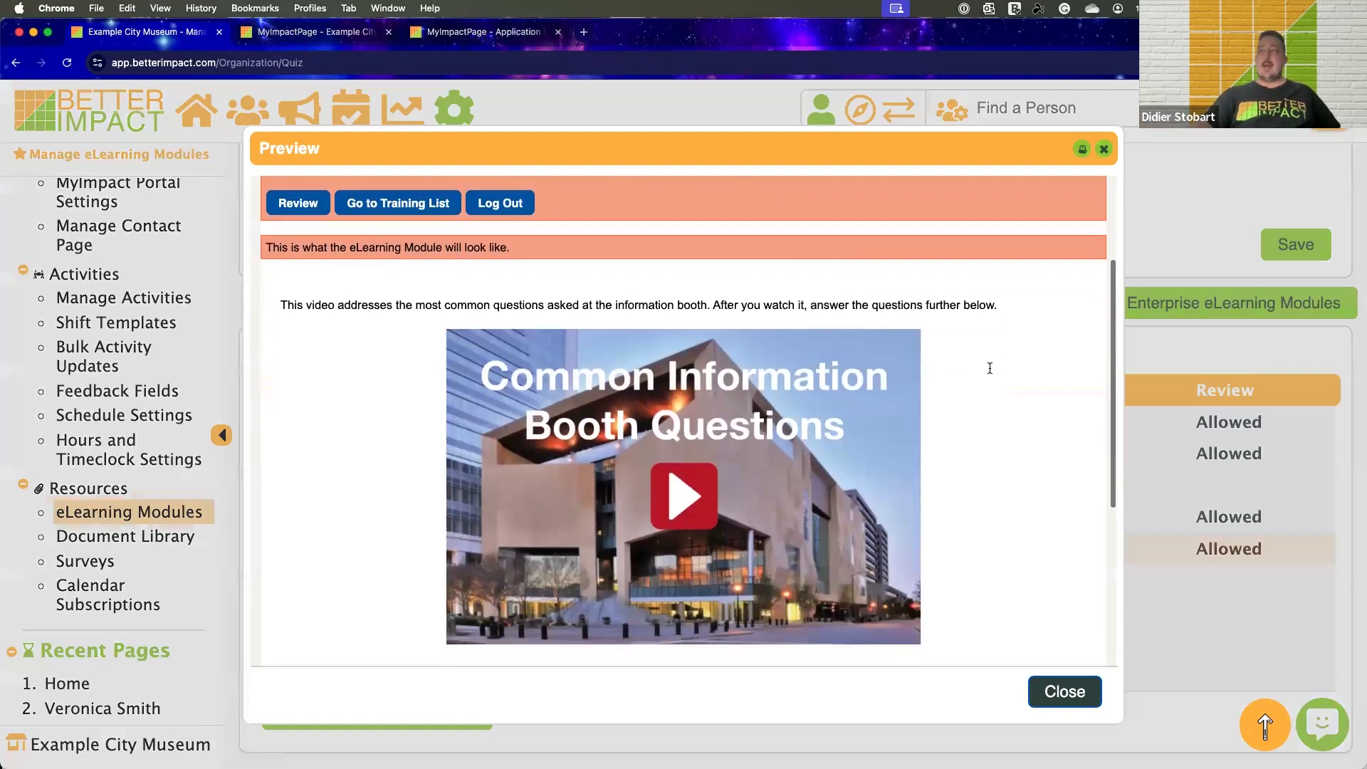
scroll(947, 359, down, 2)
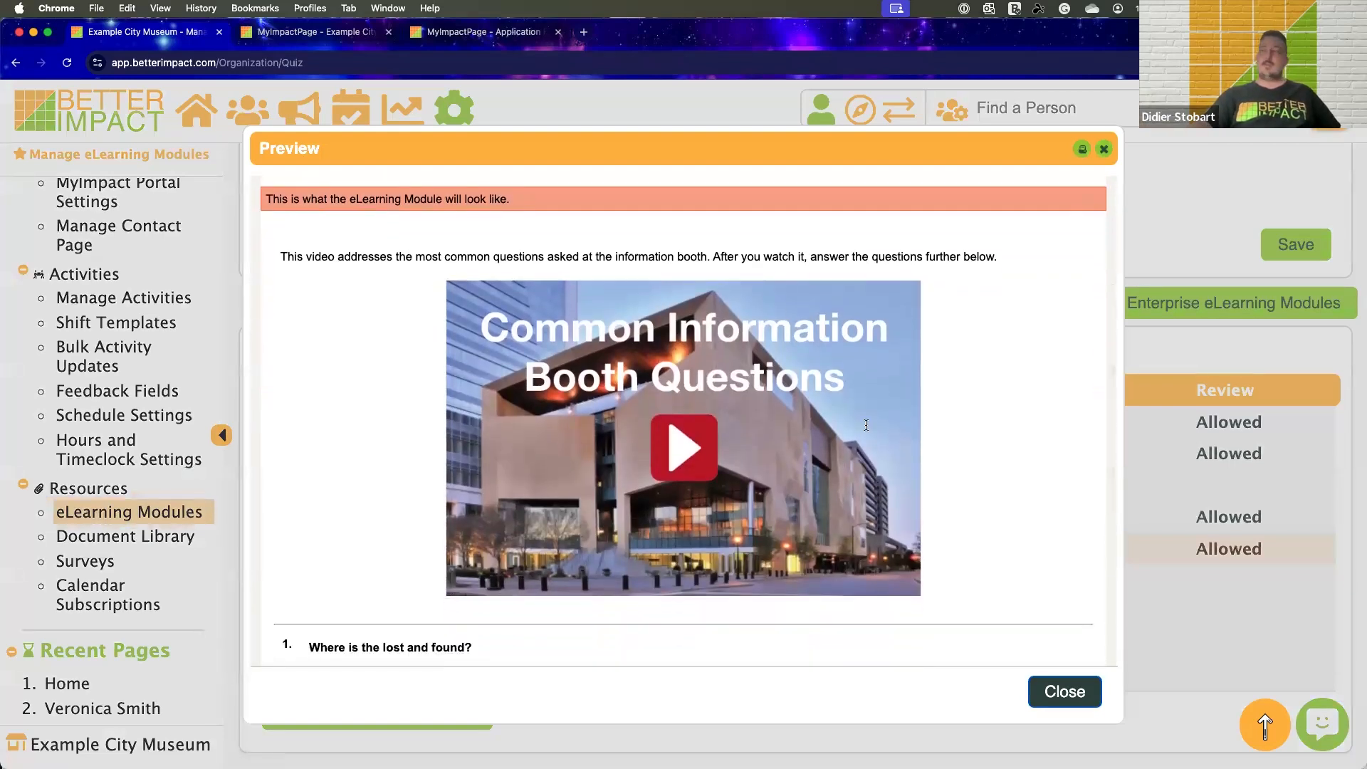
scroll(930, 423, down, 9)
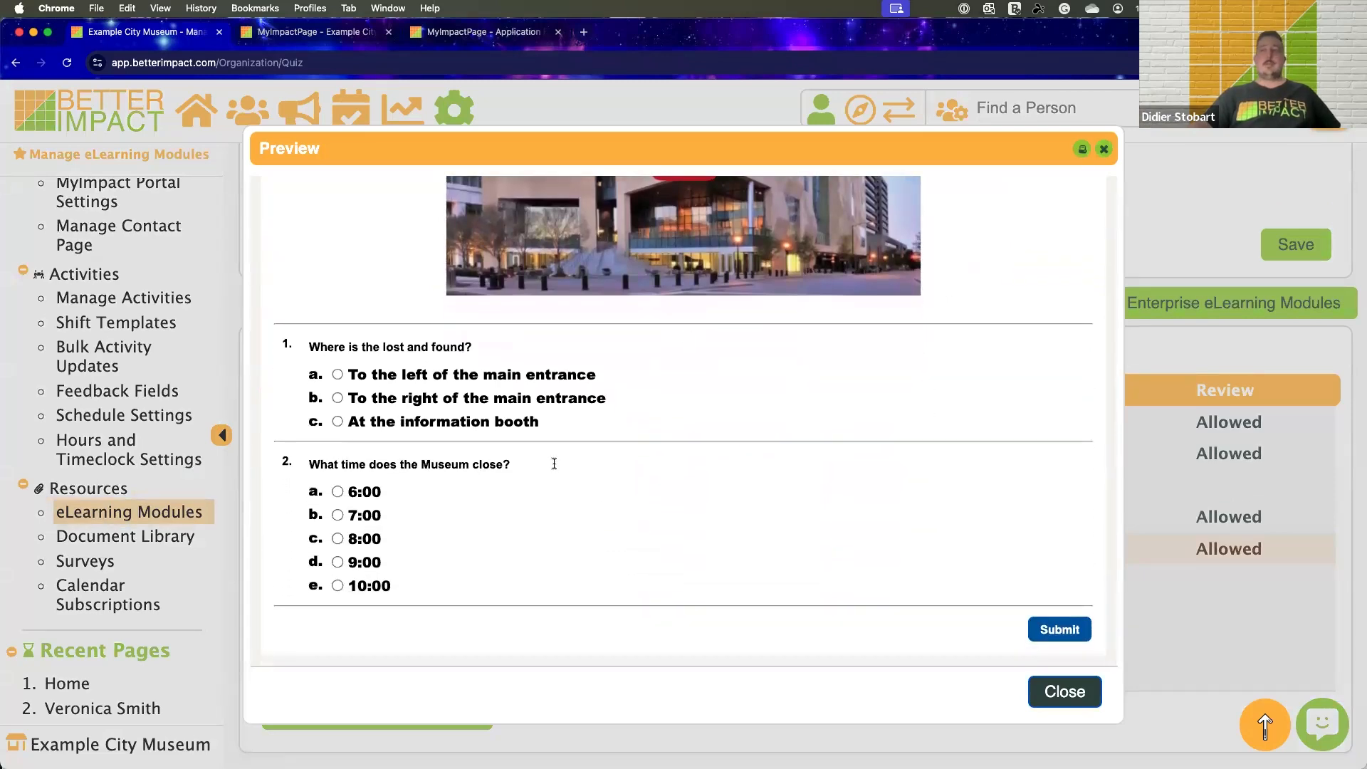
scroll(554, 463, up, 1)
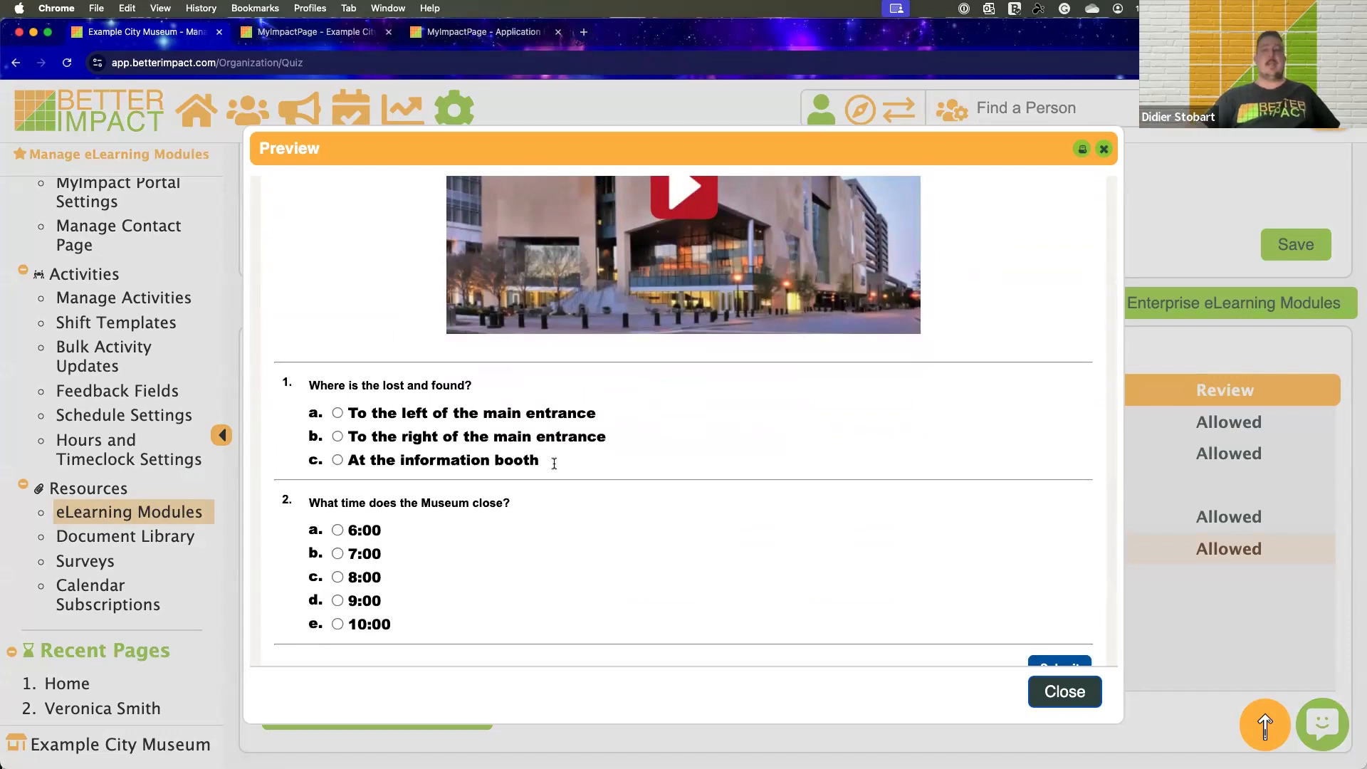
scroll(554, 463, down, 1)
scroll(790, 370, up, 14)
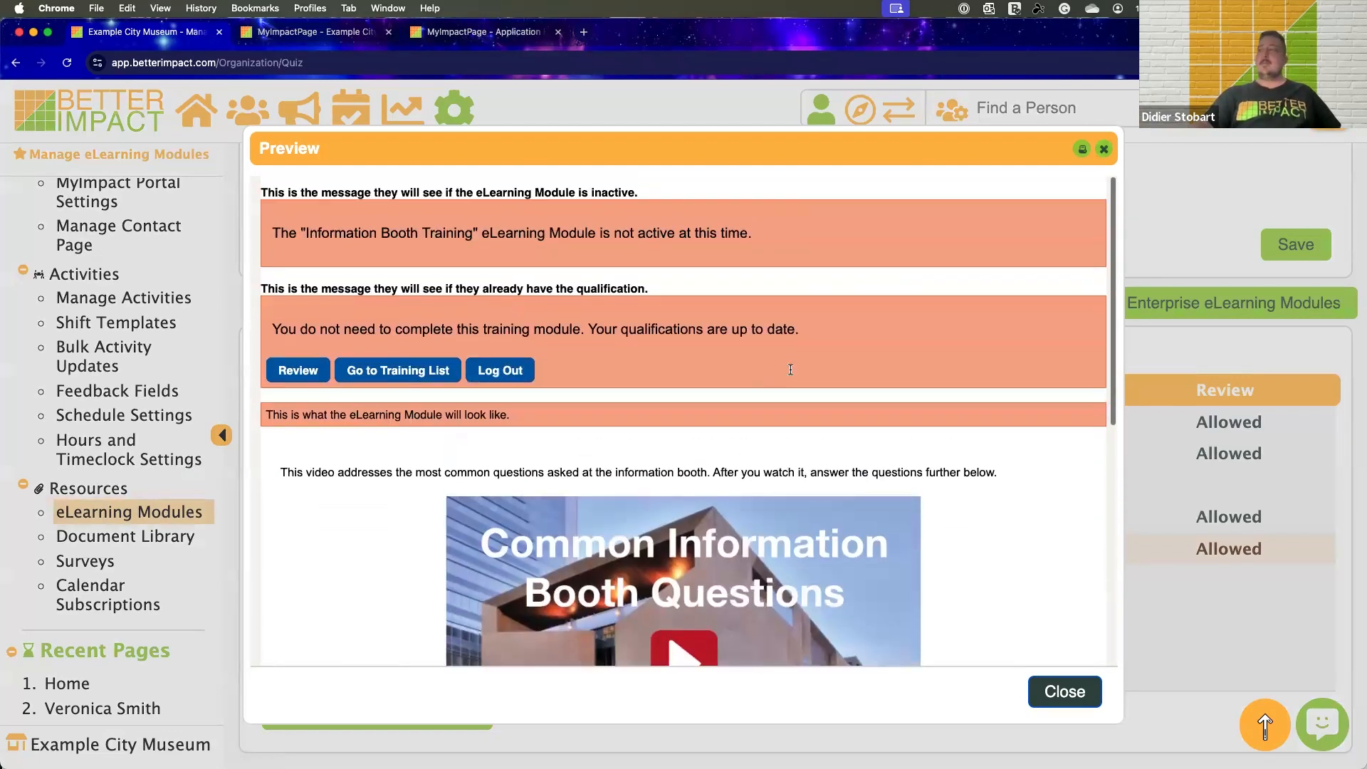
scroll(791, 370, down, 6)
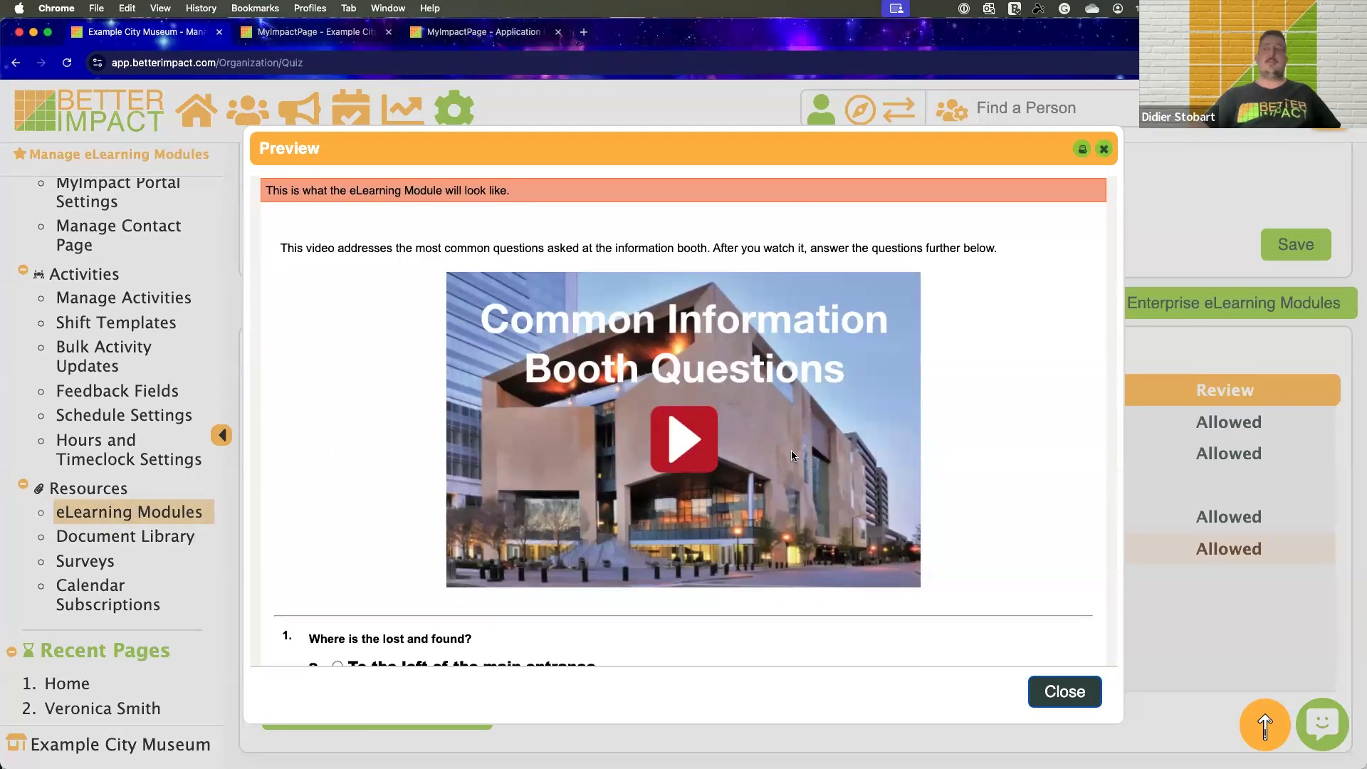
click(1102, 148)
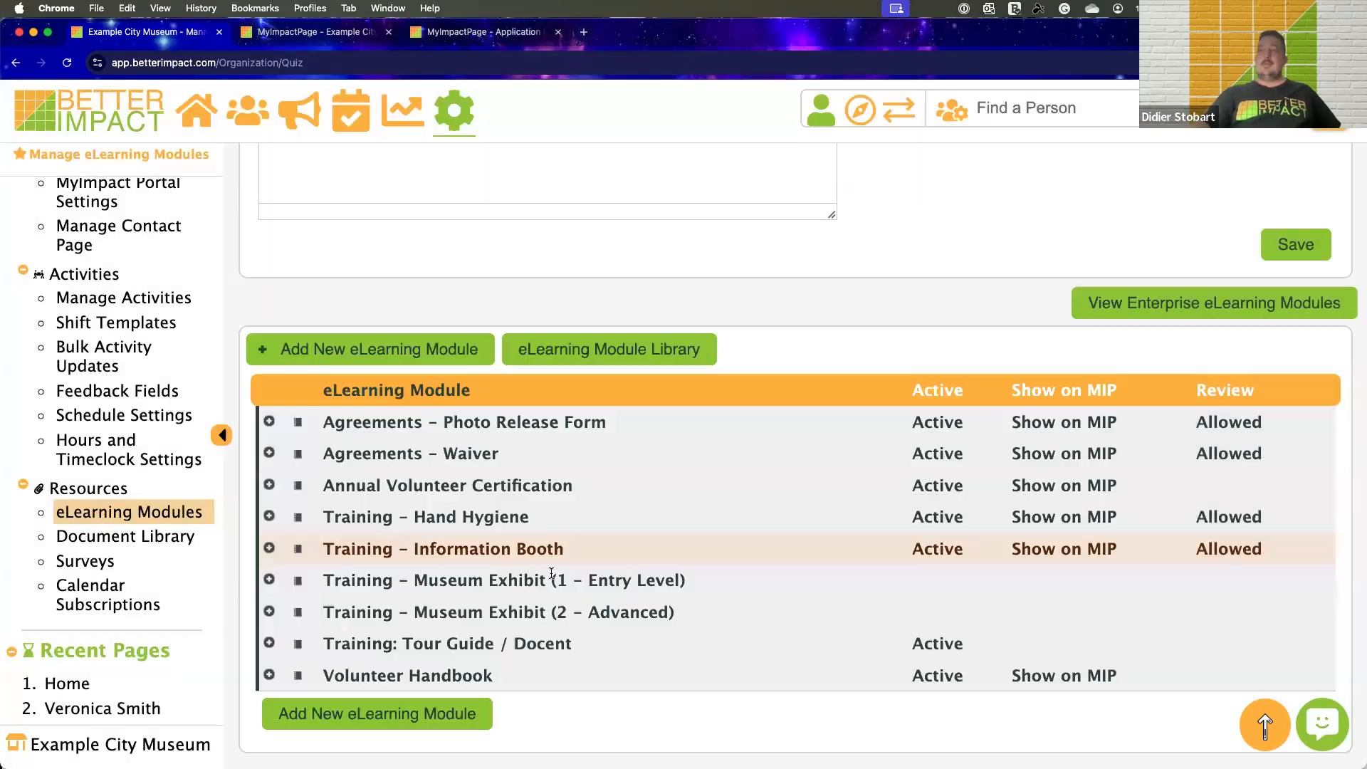
Examine the eLearning module list with its Active, Show on MIP and Review settings, and the training page header text area
scroll(734, 295, down, 1)
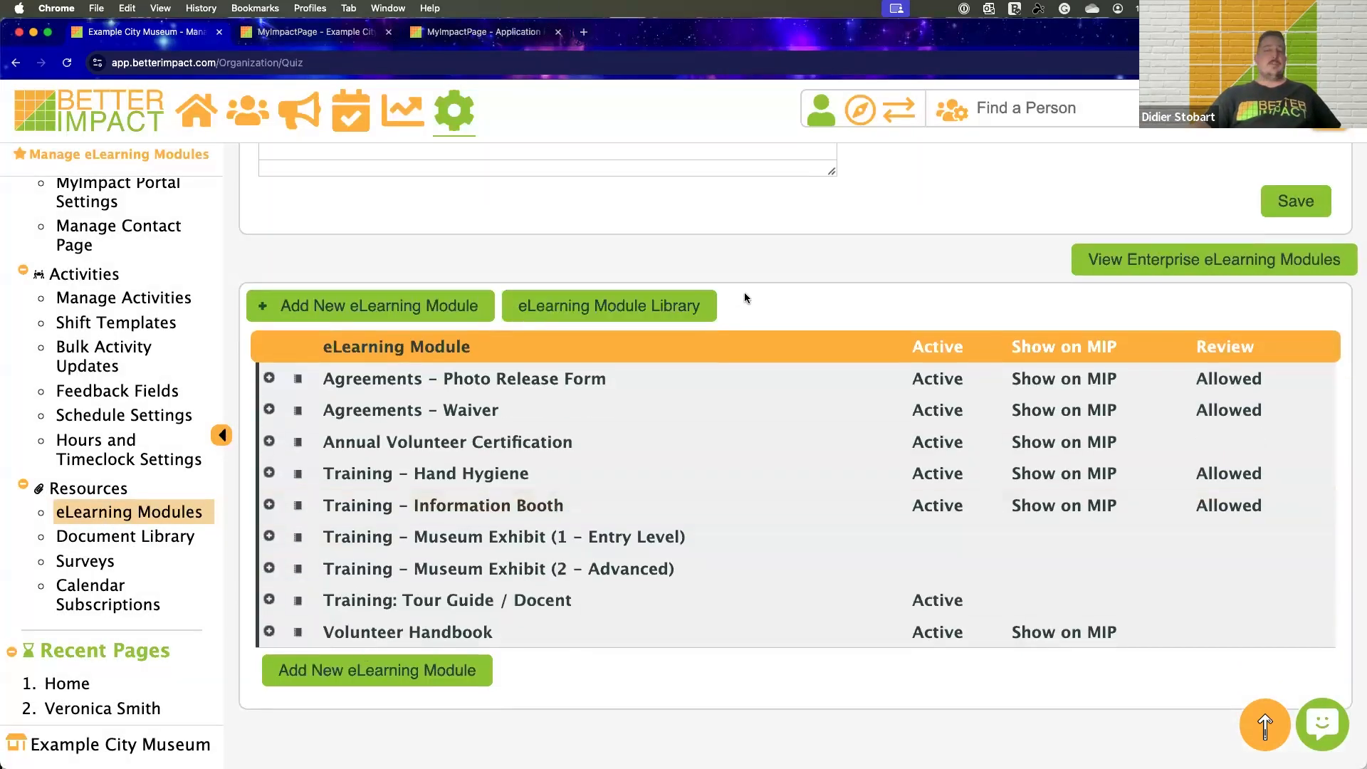
scroll(745, 299, up, 1)
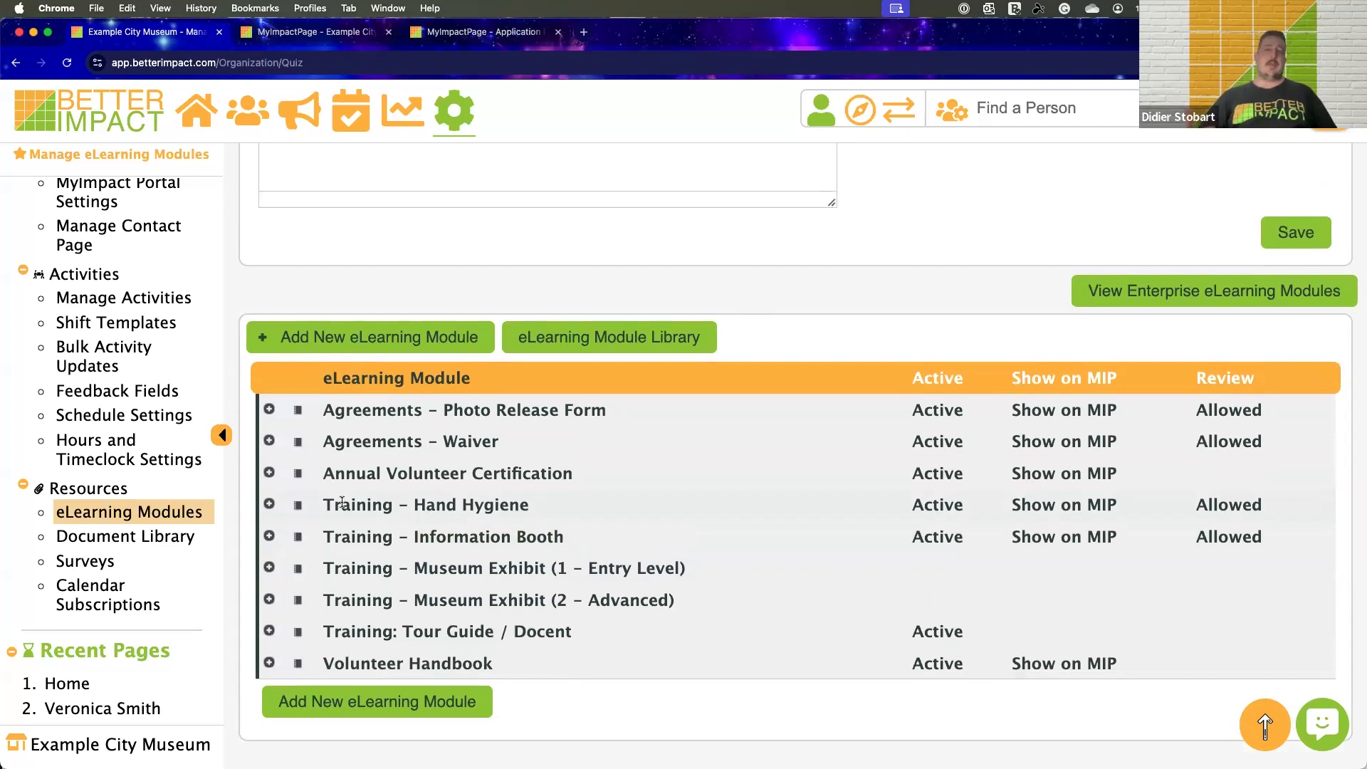
scroll(755, 242, up, 1)
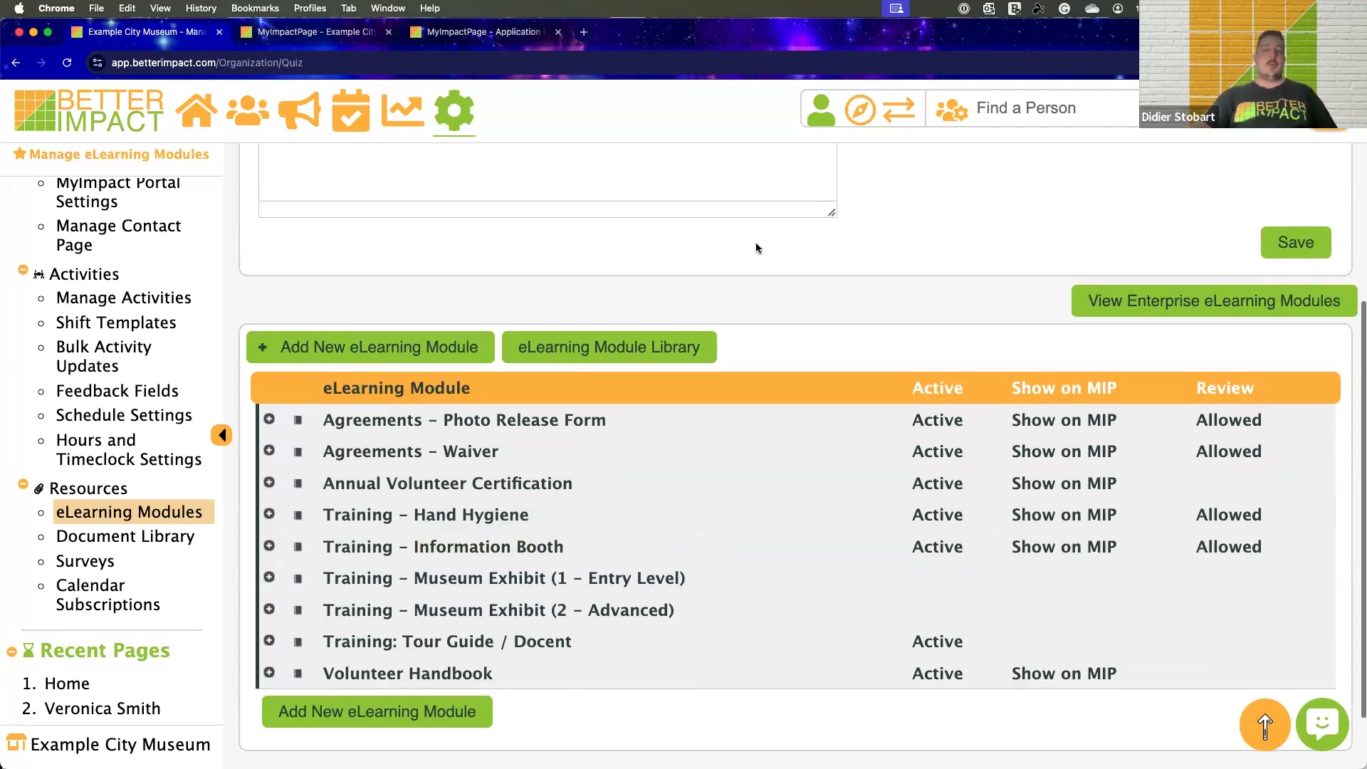
scroll(754, 245, up, 1)
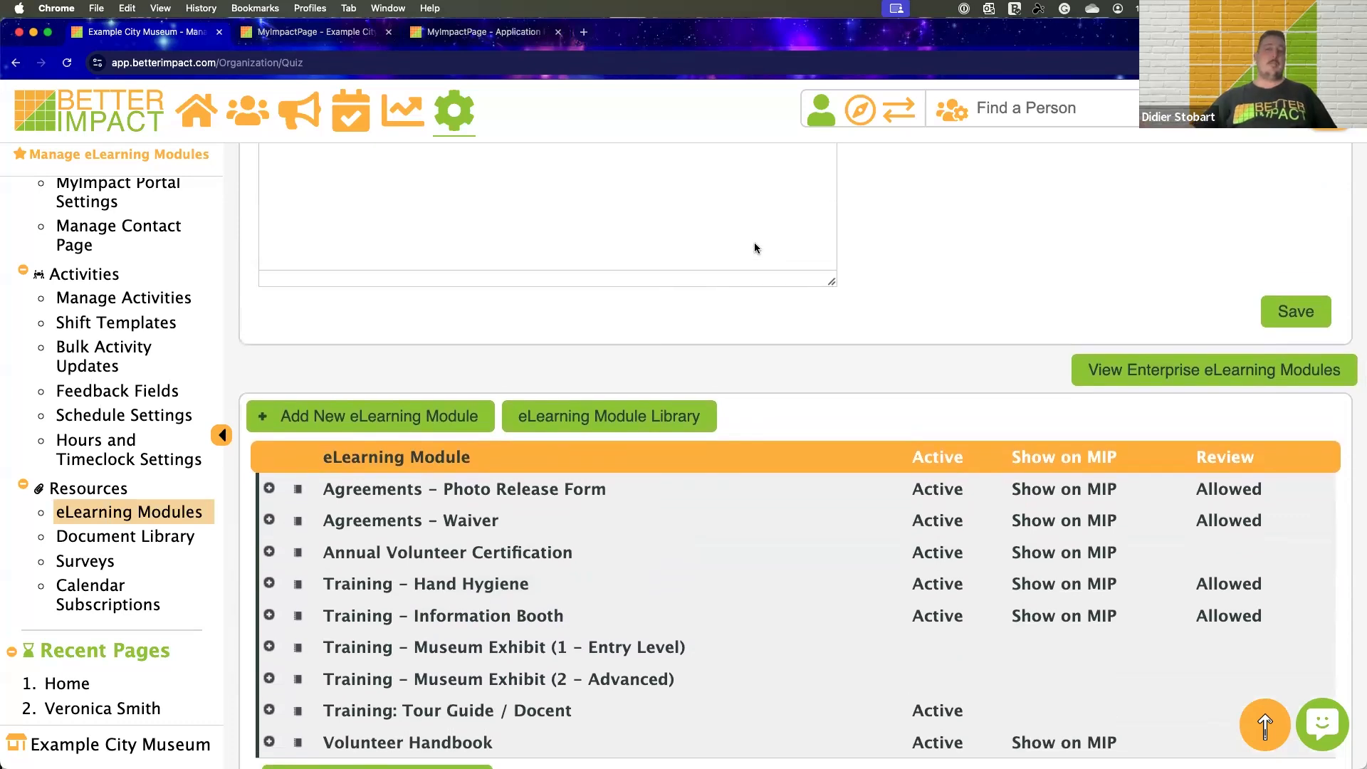
scroll(755, 245, up, 1)
scroll(755, 246, down, 1)
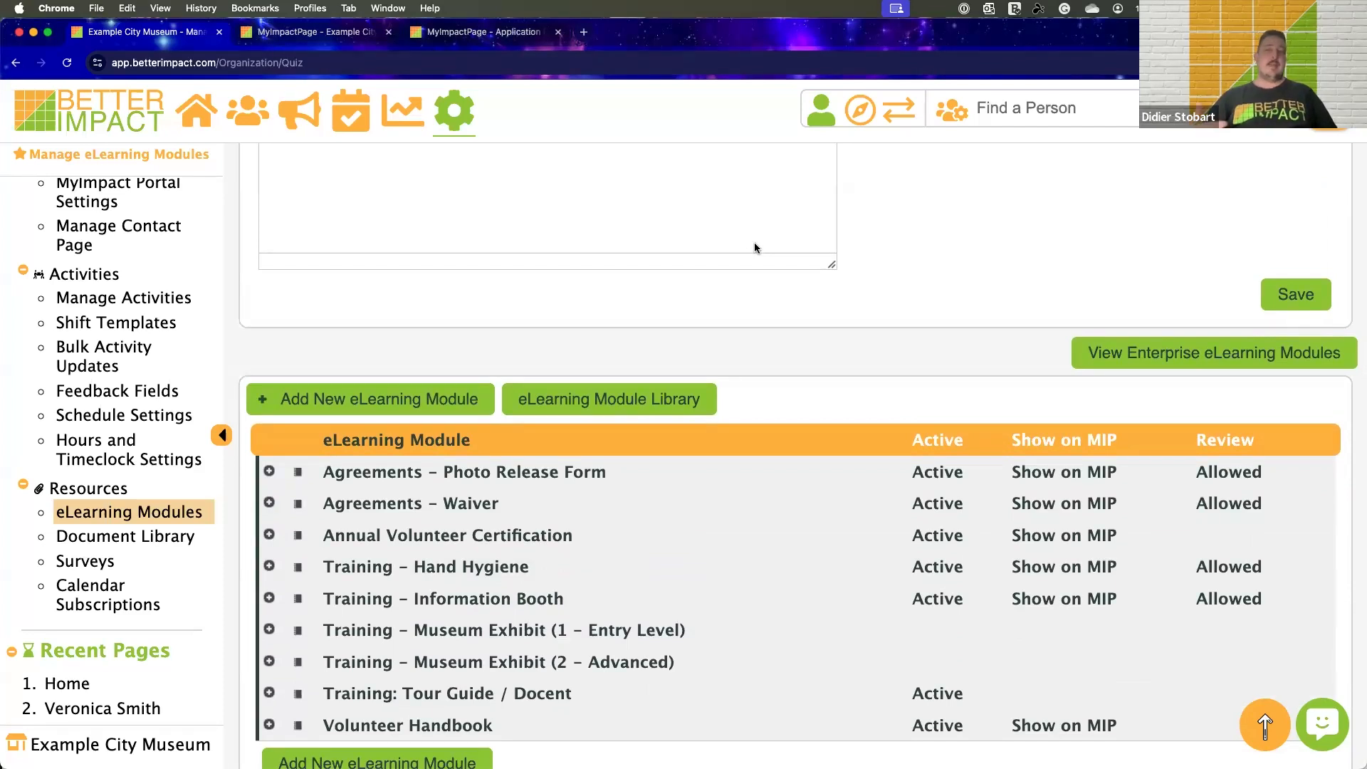
scroll(754, 245, up, 1)
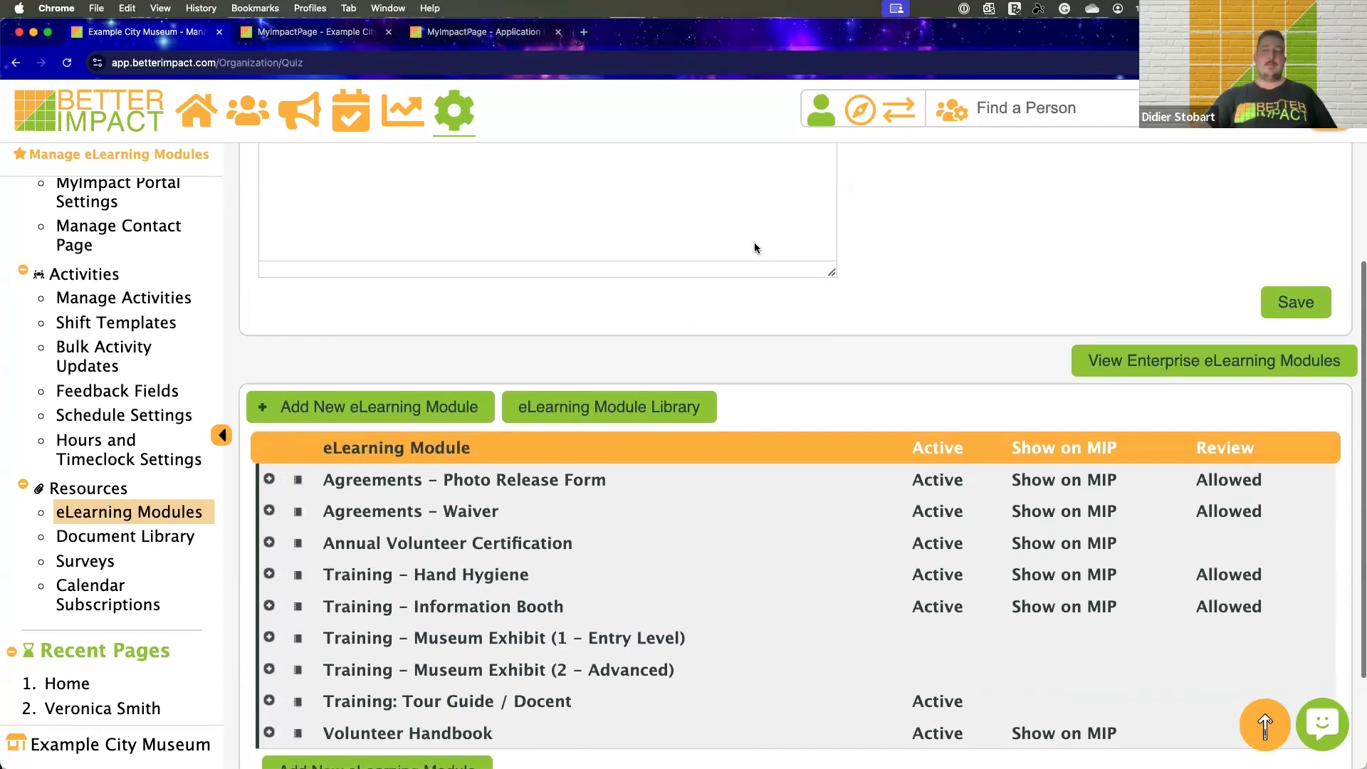
scroll(754, 247, up, 5)
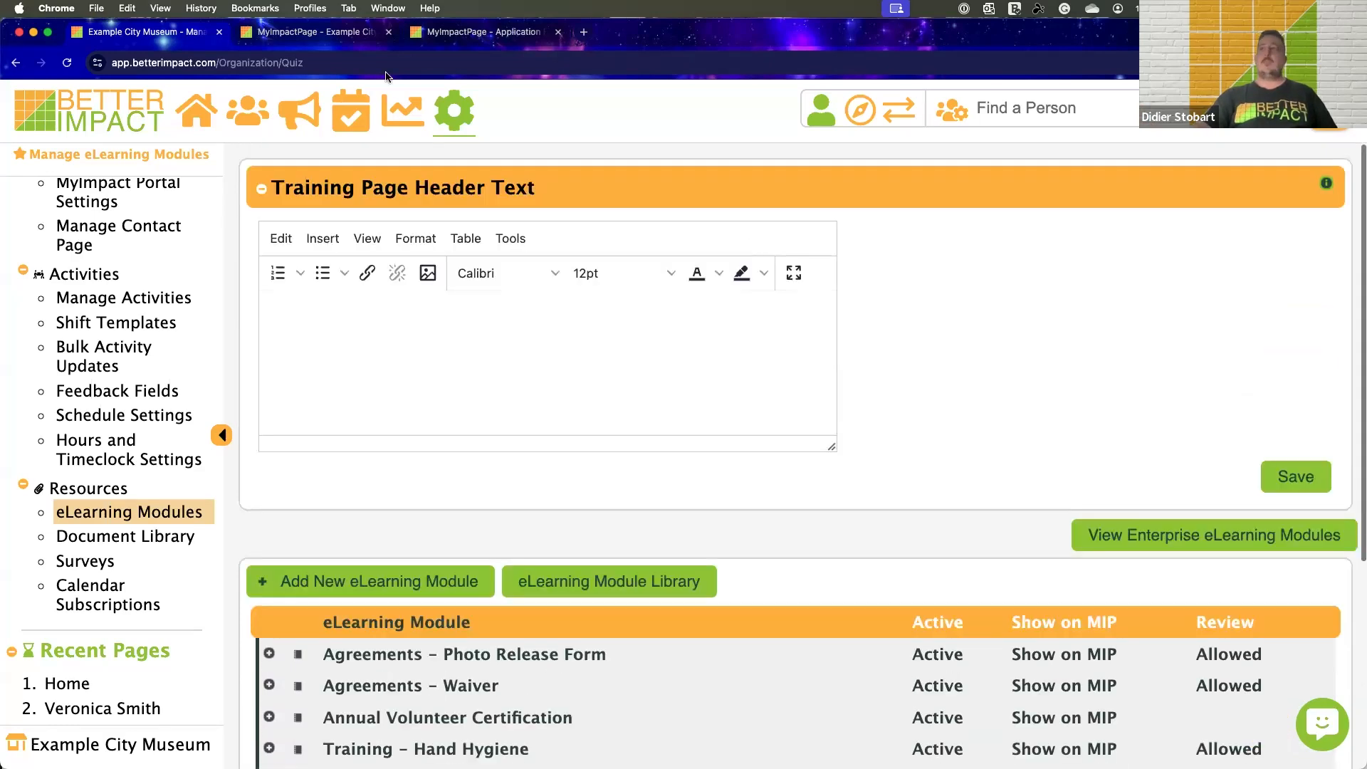
Open Send Email and search for recipients among volunteers with the Accepted status
click(302, 123)
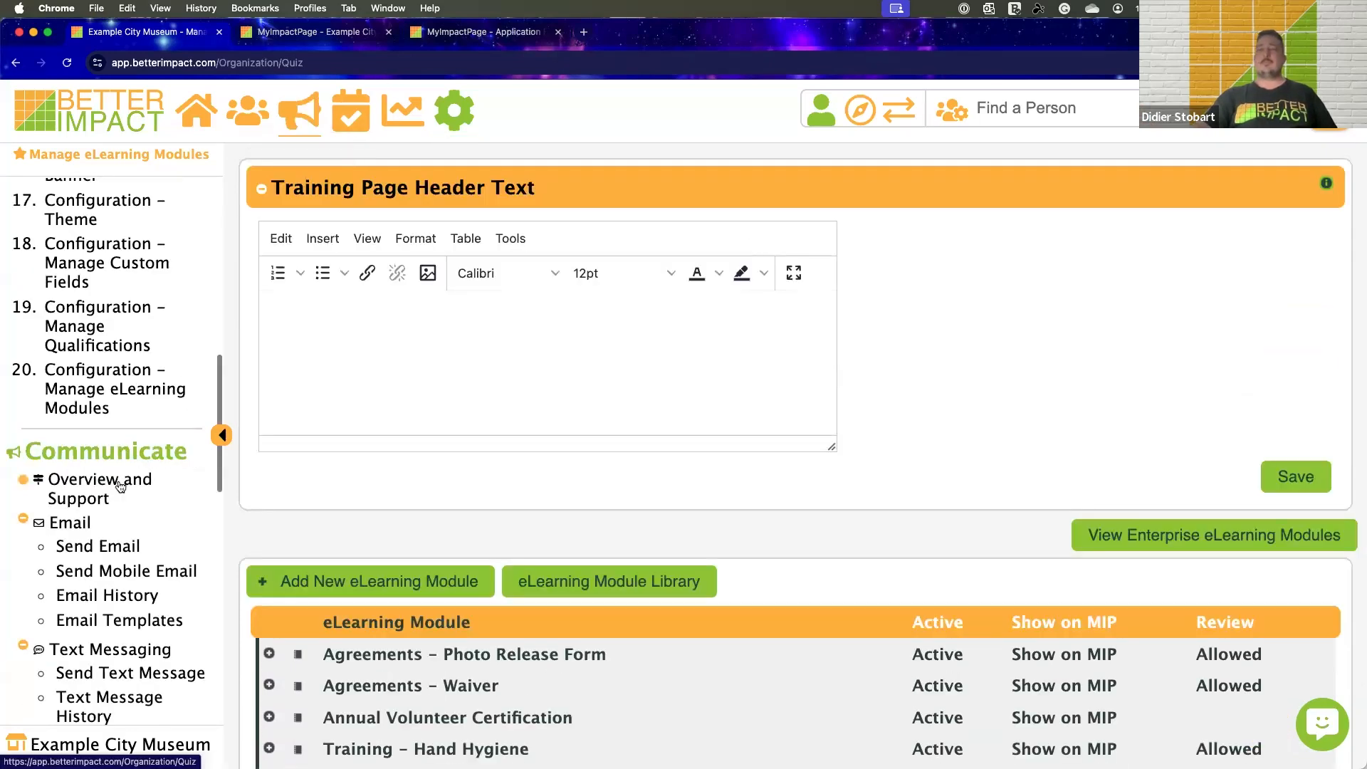
click(98, 546)
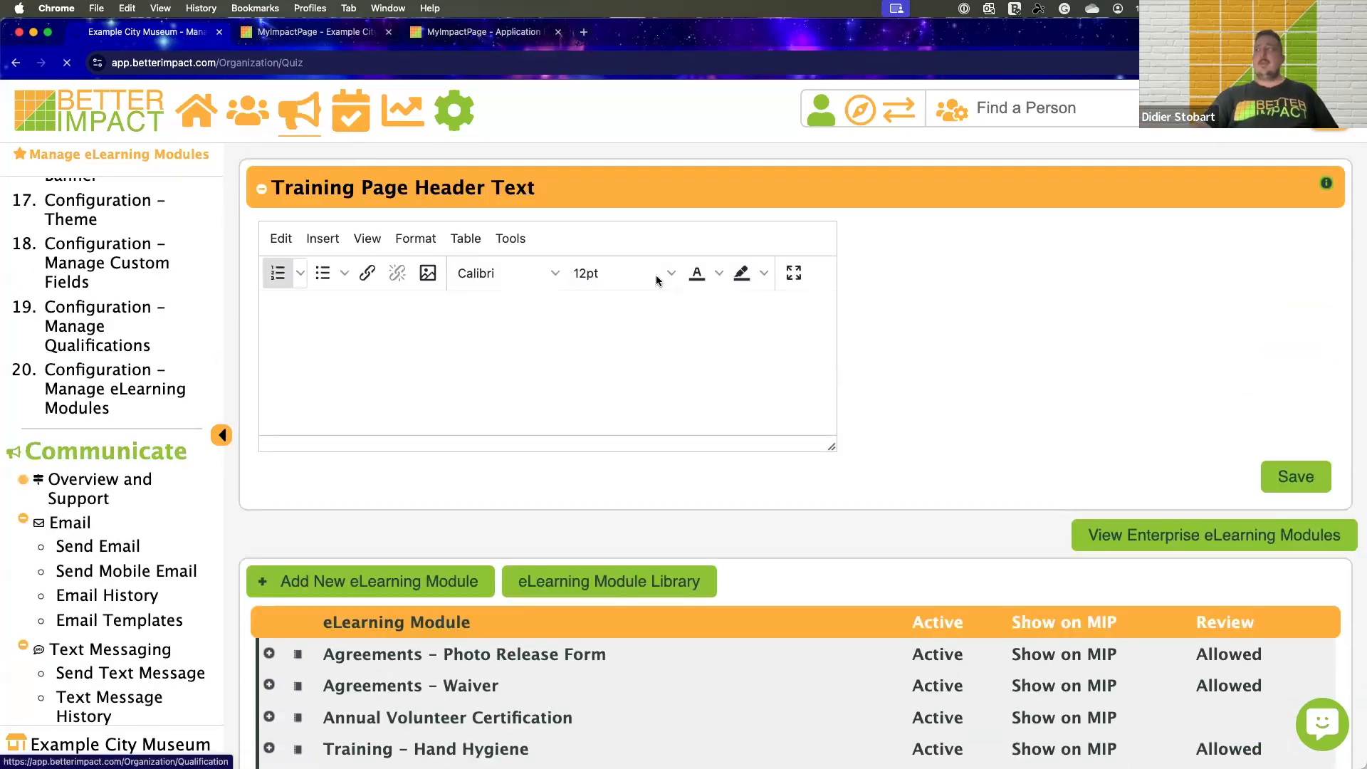
scroll(676, 340, down, 2)
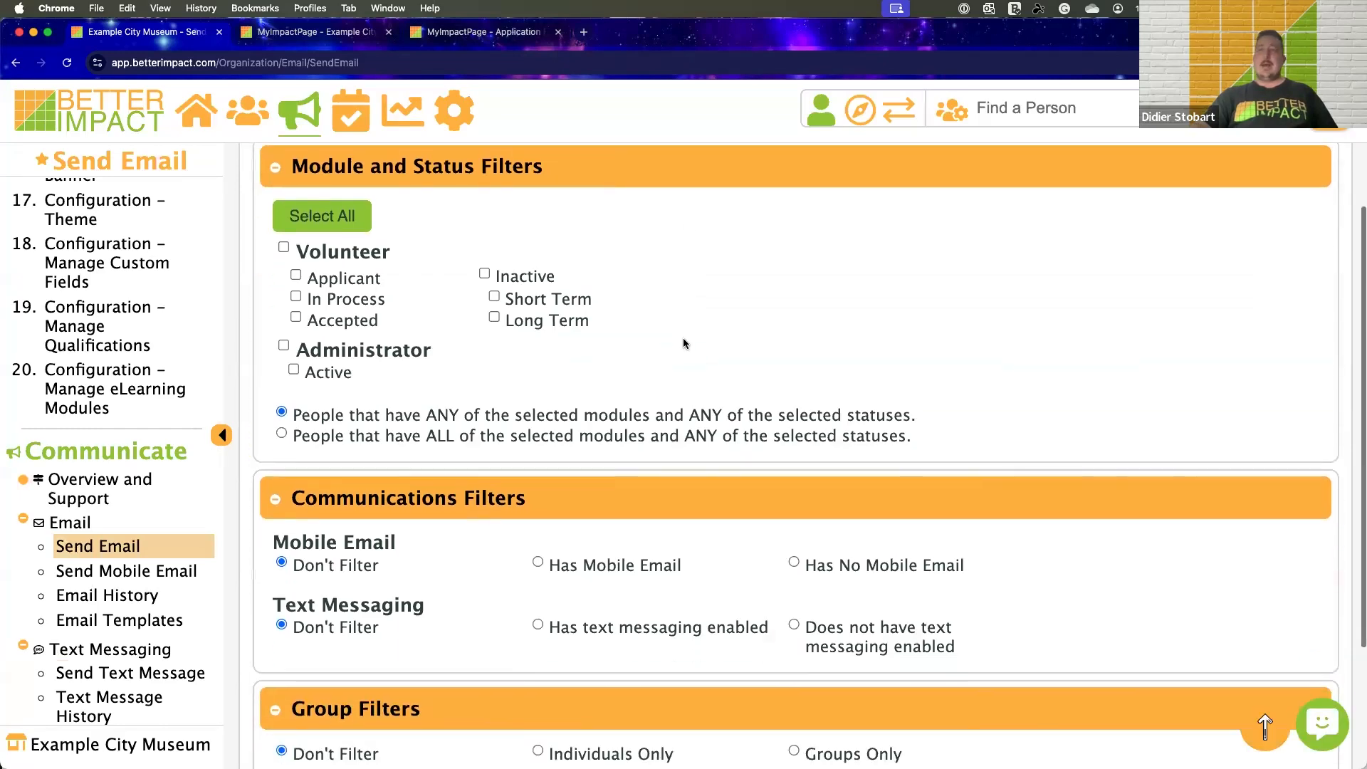
click(295, 316)
scroll(494, 360, down, 4)
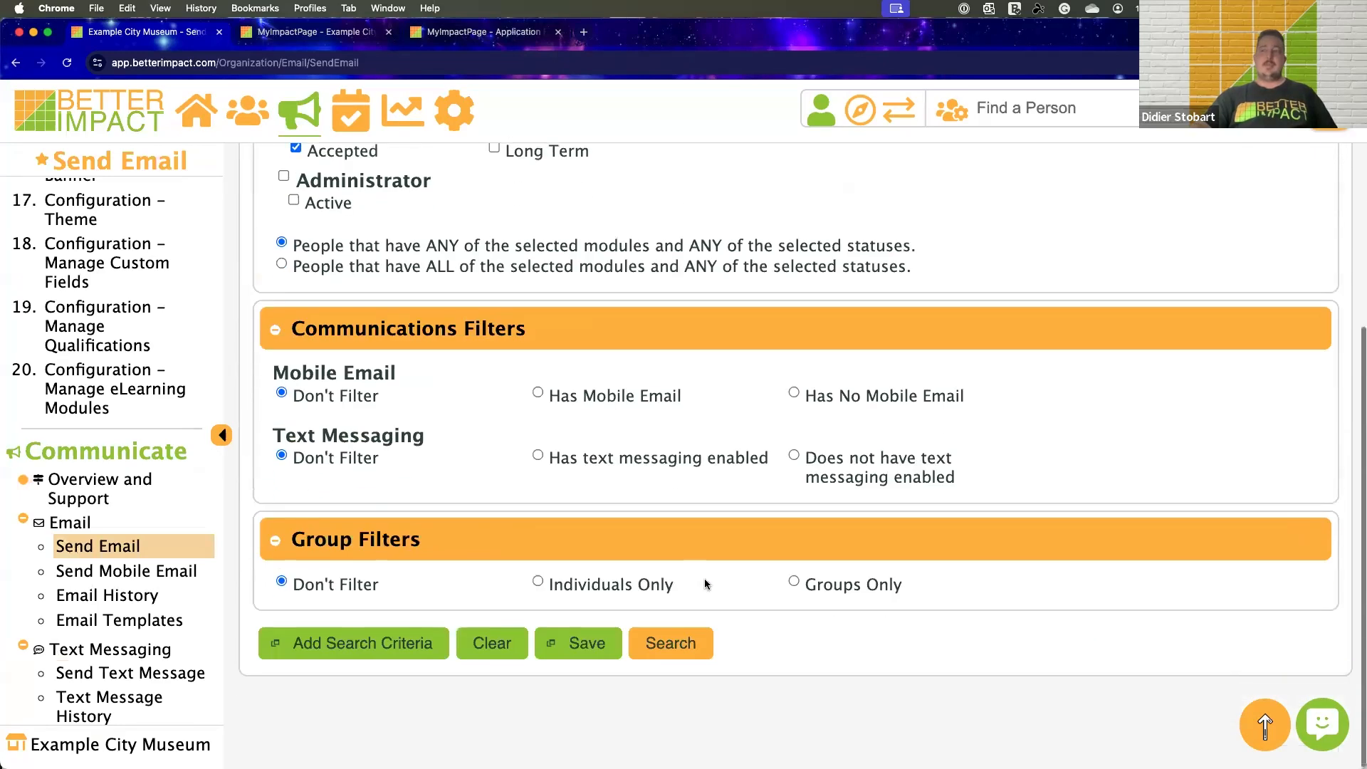
click(678, 633)
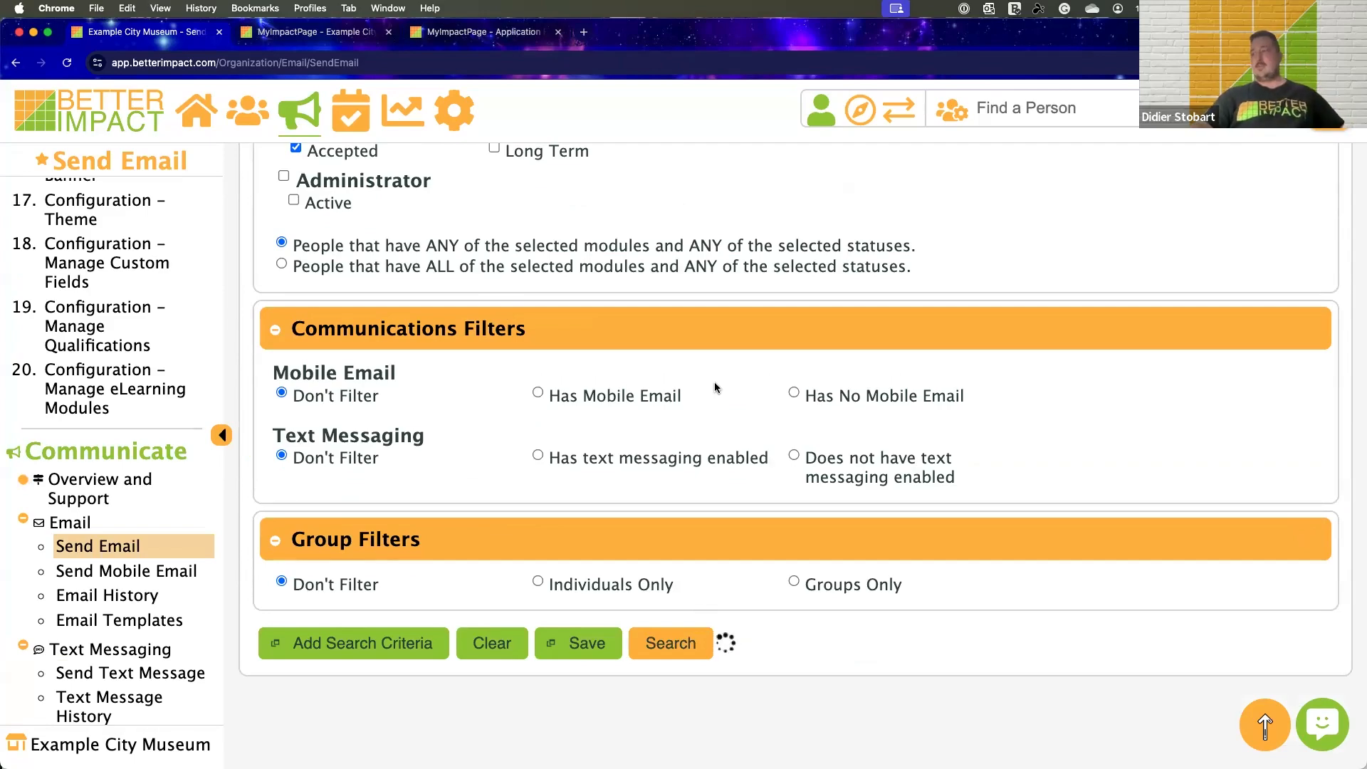
Add a General Availability search criterion matching any Friday time slot, mornings through nights, and run the recipient search
scroll(715, 382, up, 6)
scroll(618, 374, up, 3)
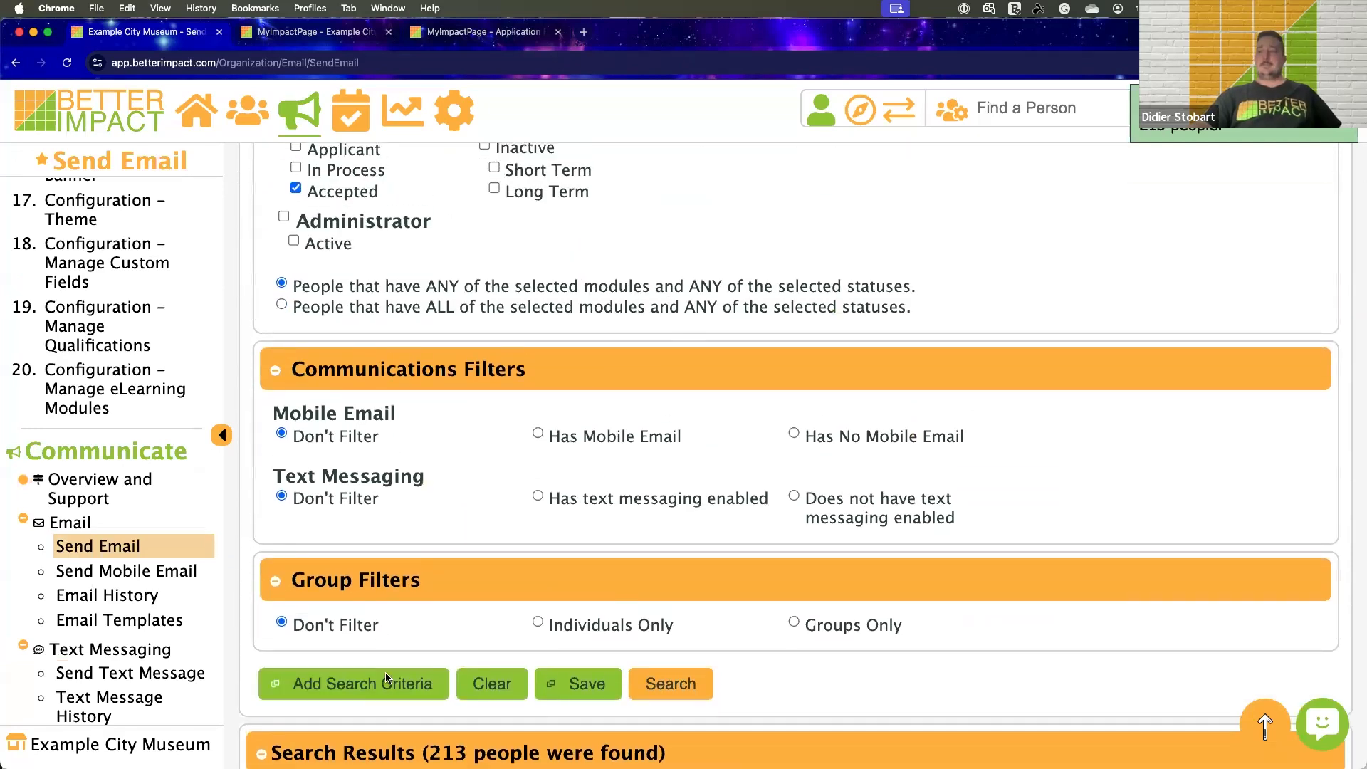
click(386, 678)
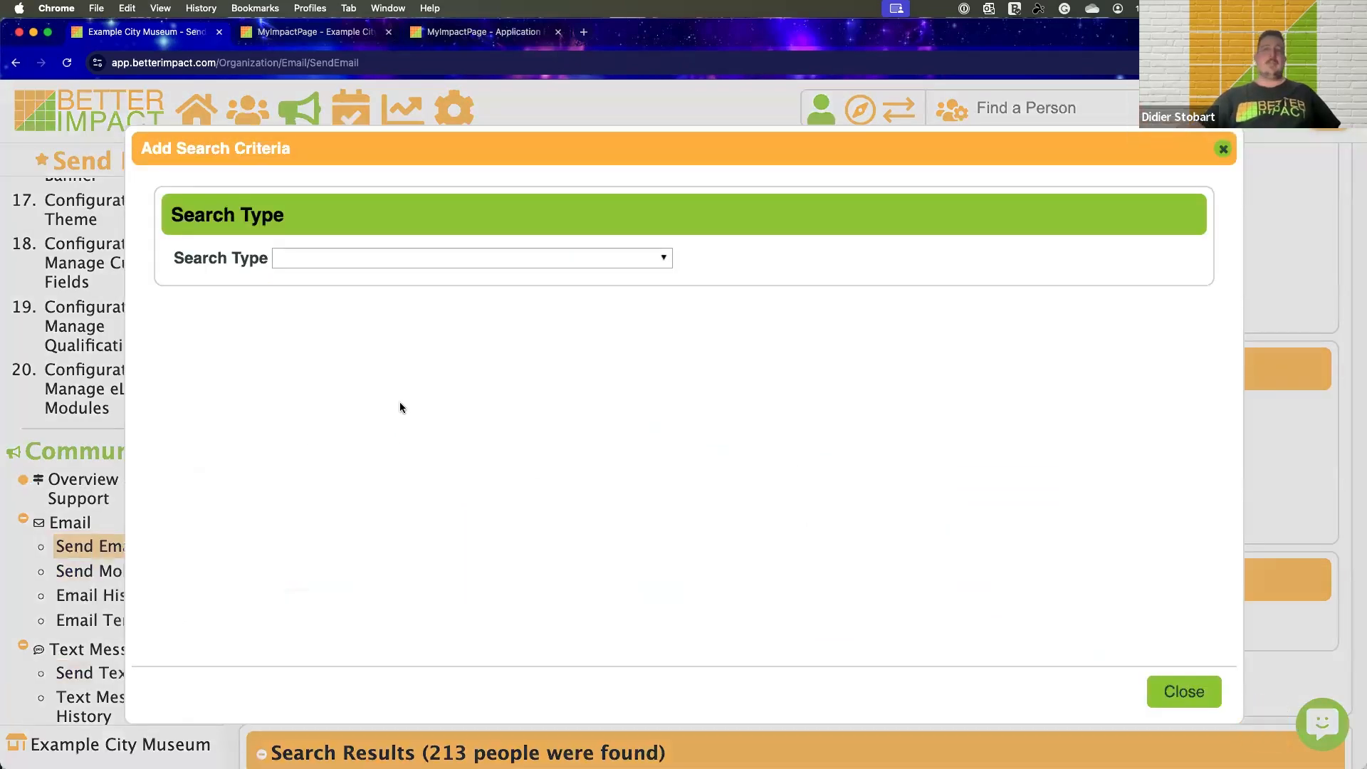
click(348, 259)
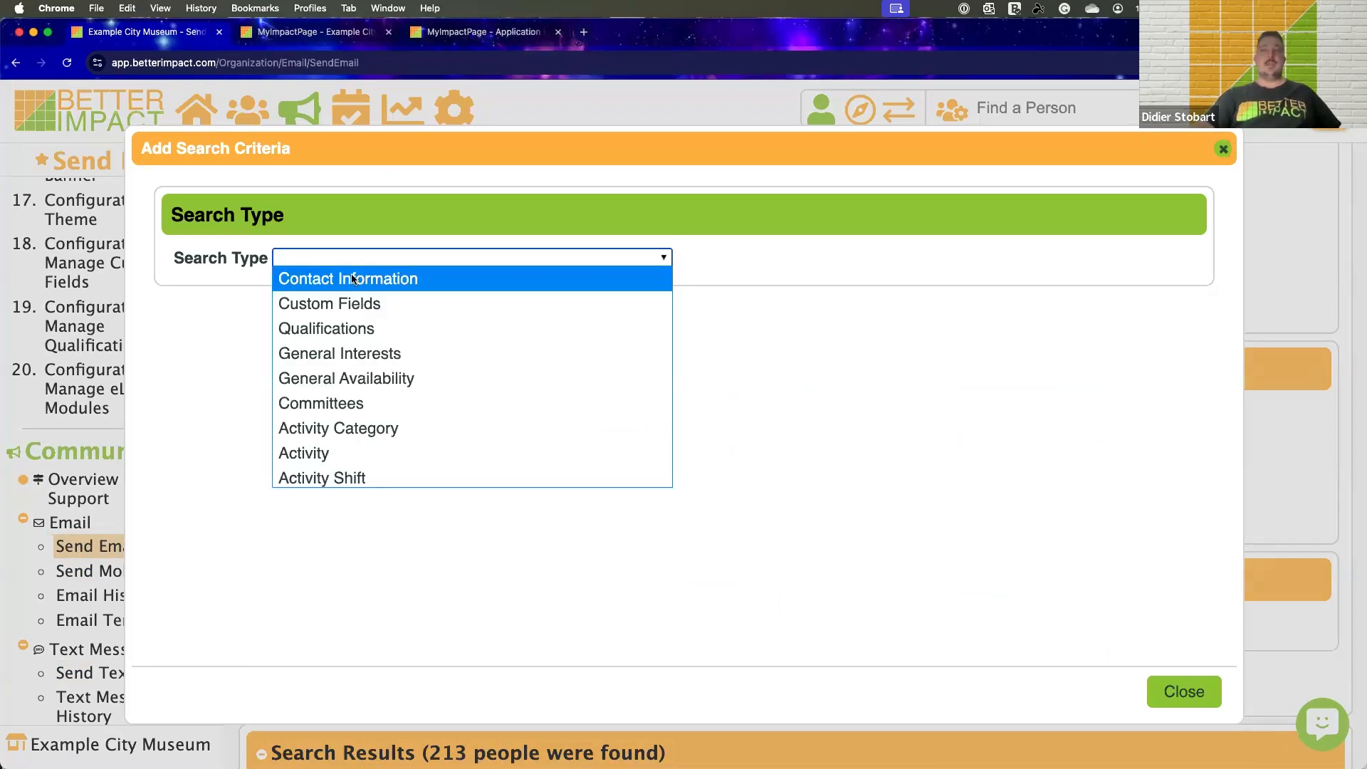
scroll(359, 303, down, 1)
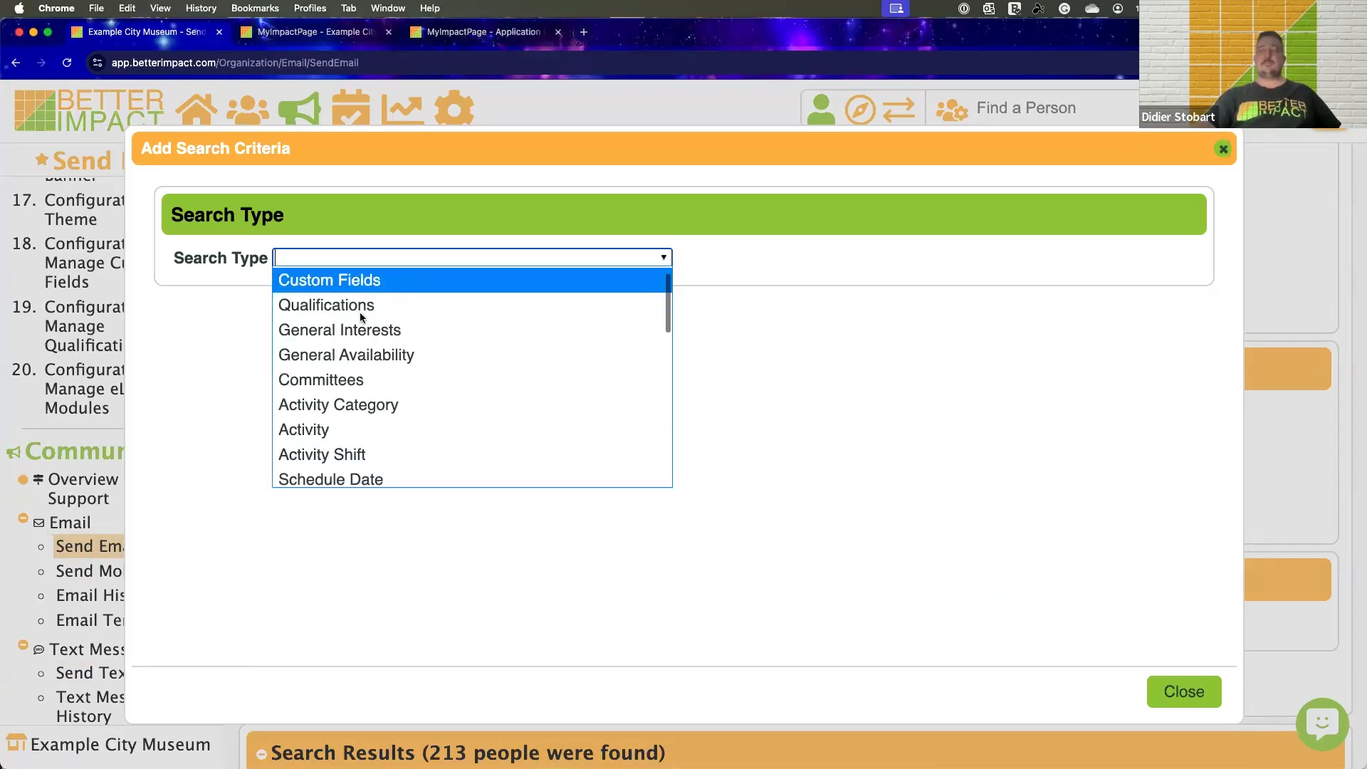
click(359, 356)
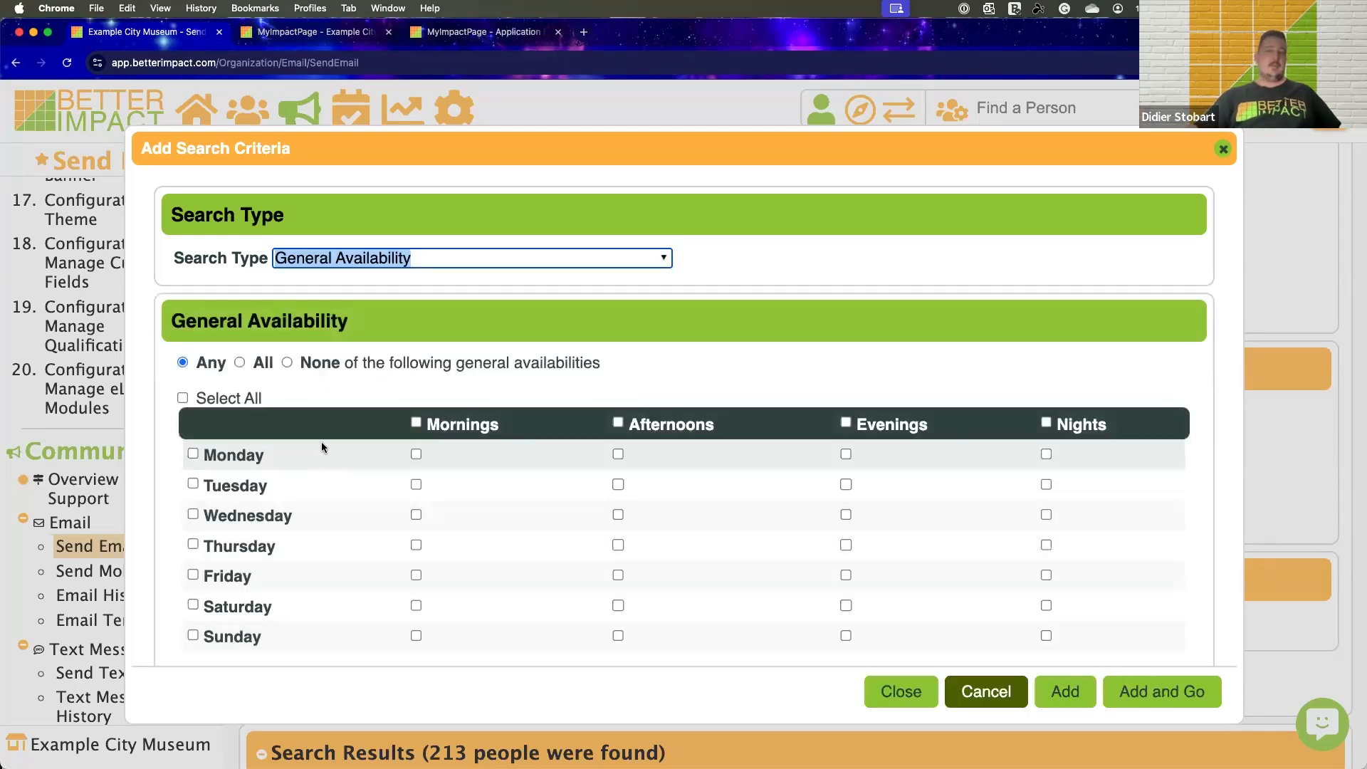
scroll(322, 447, down, 1)
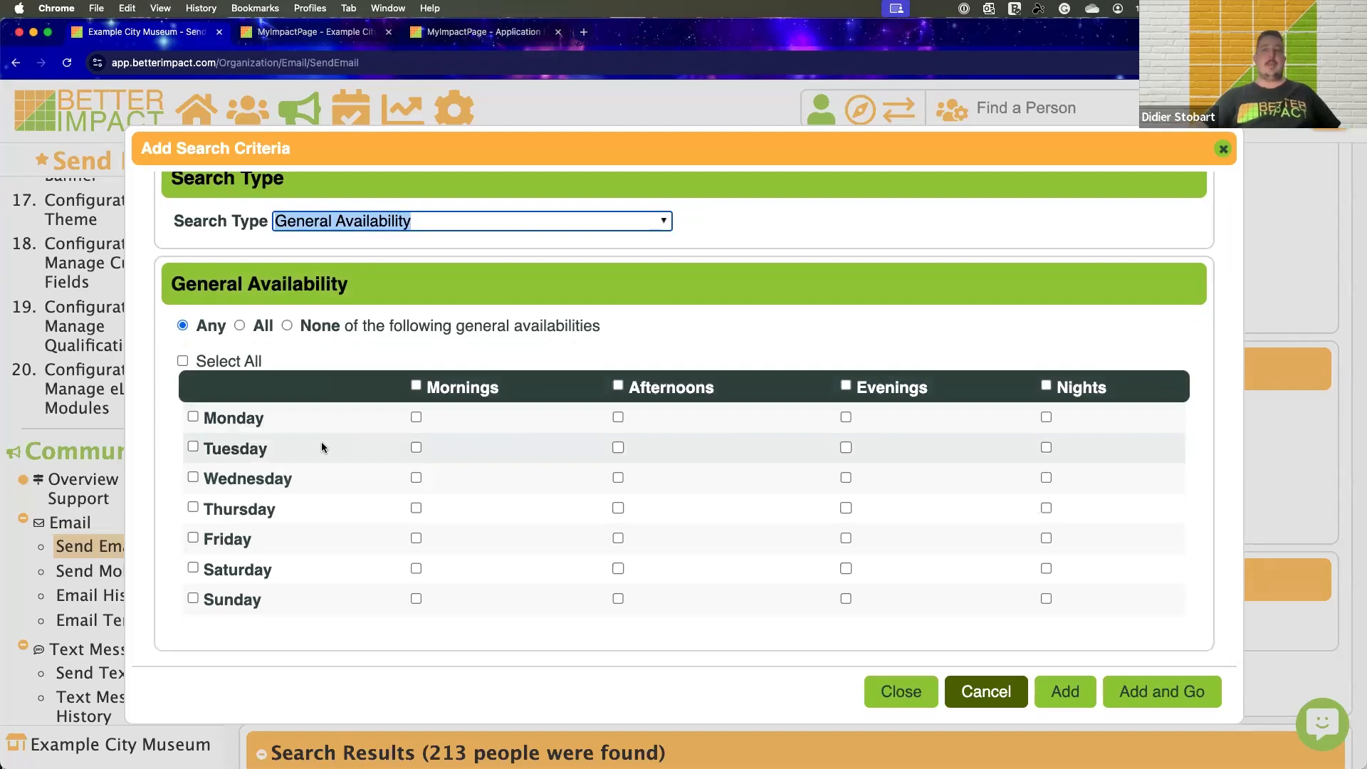
click(194, 538)
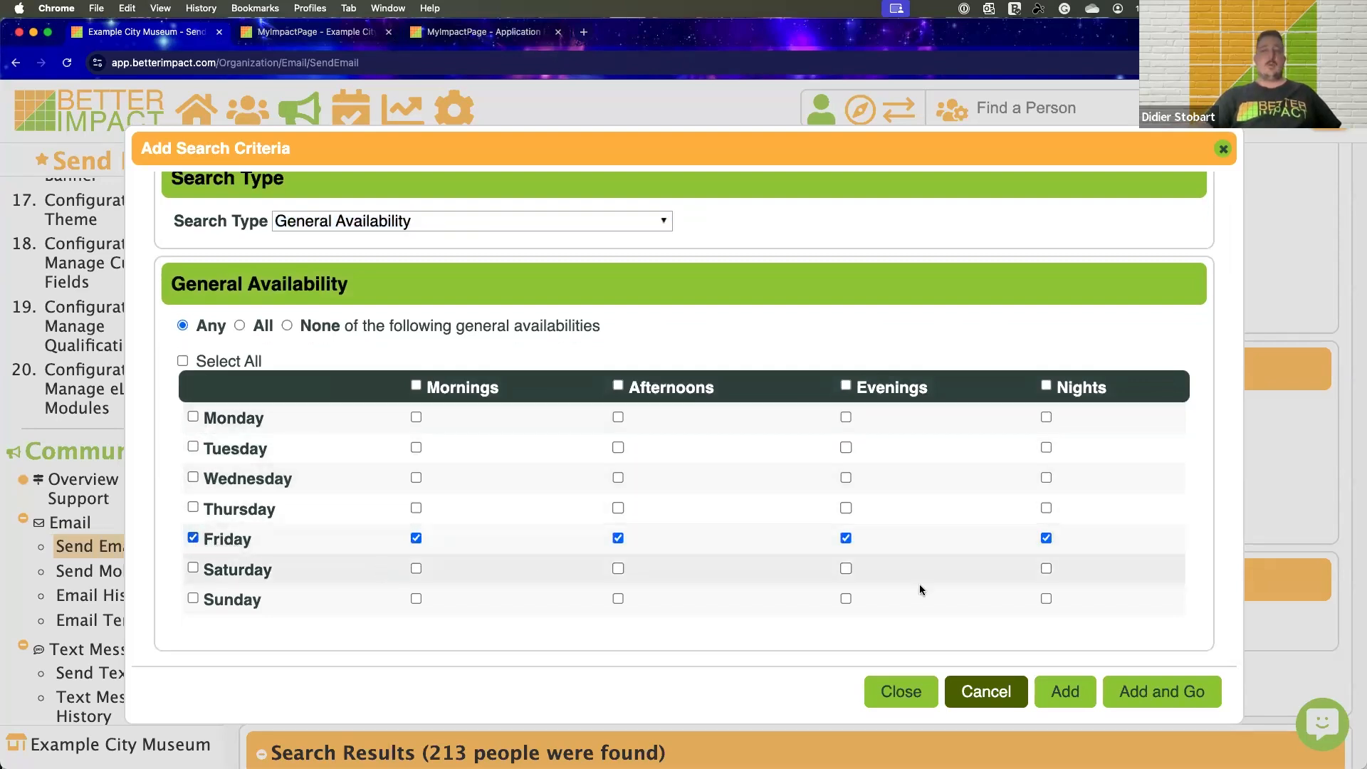
click(1189, 694)
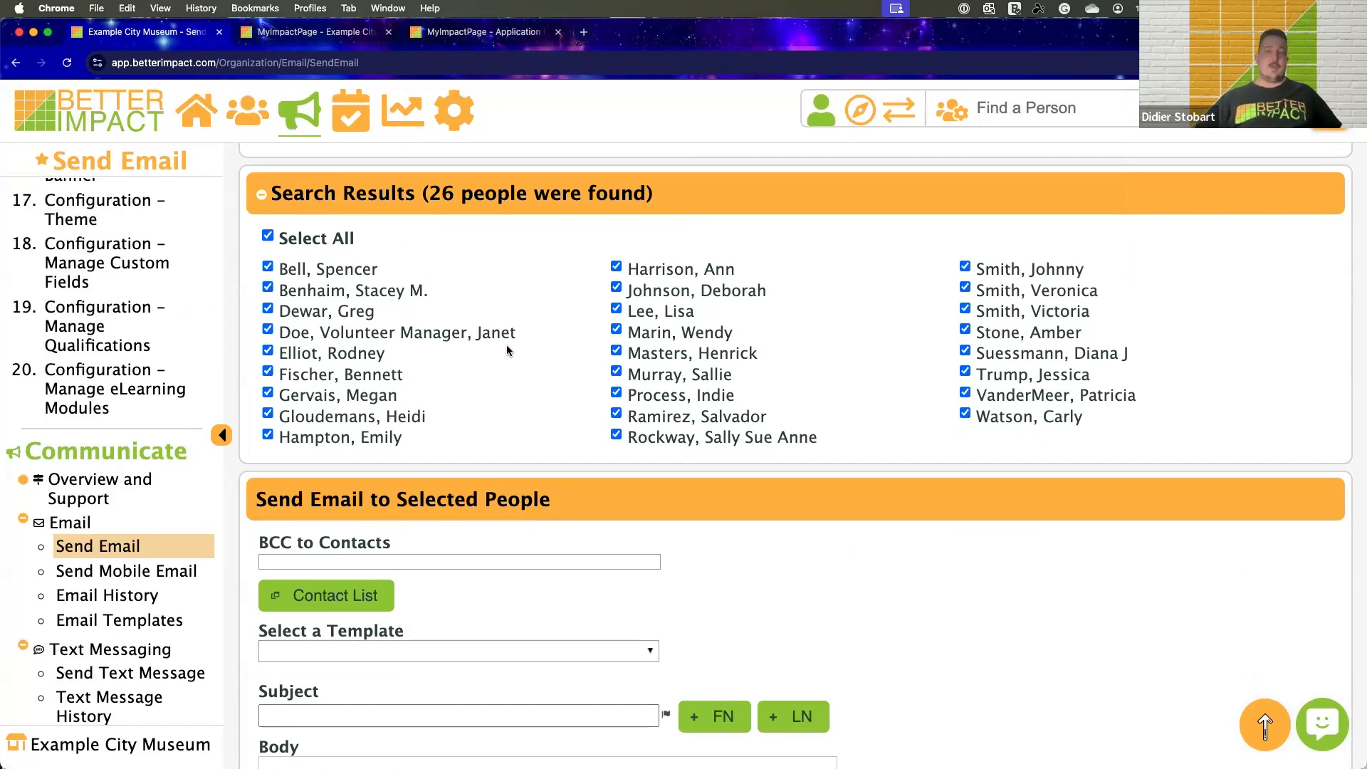
Add a General Interests criterion for Administration alongside the Friday availability, keep the match-ALL option, and run the search
scroll(507, 350, up, 1)
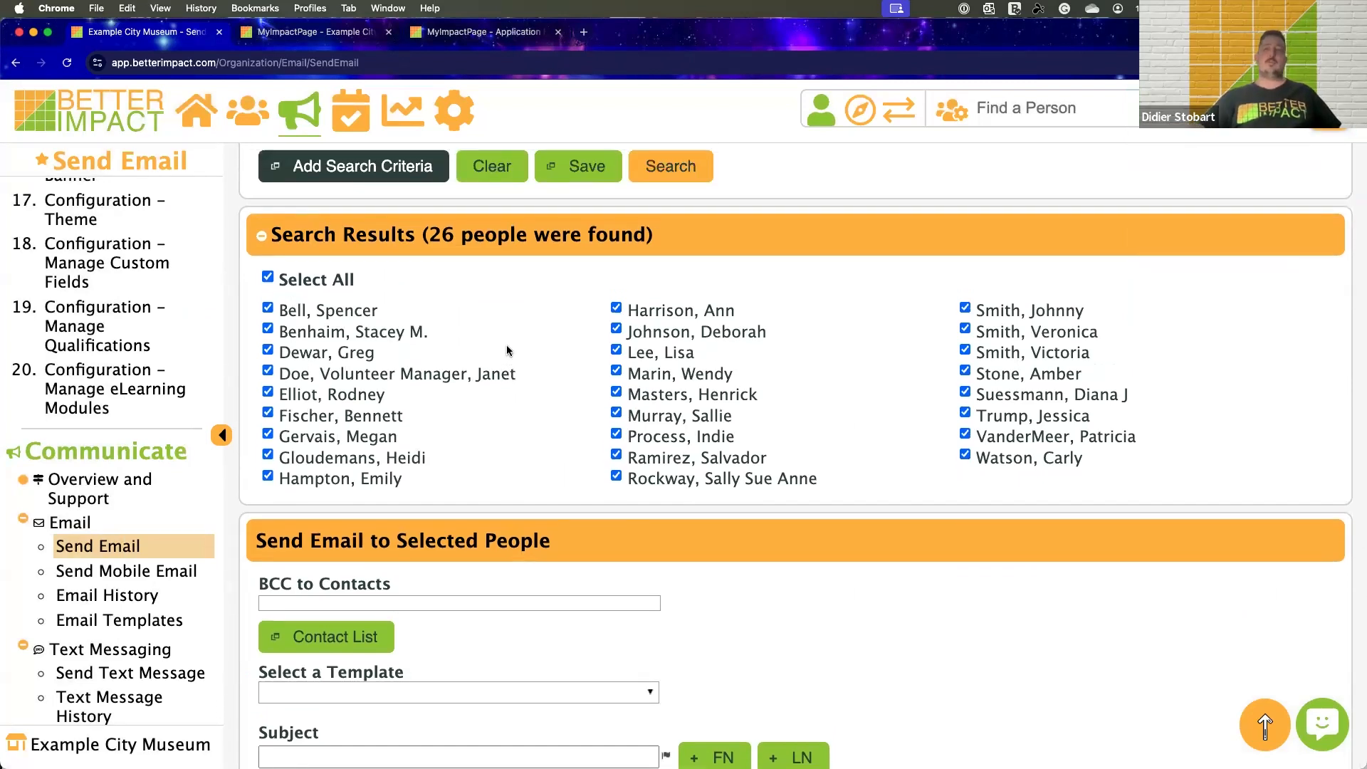
scroll(507, 350, up, 4)
click(413, 344)
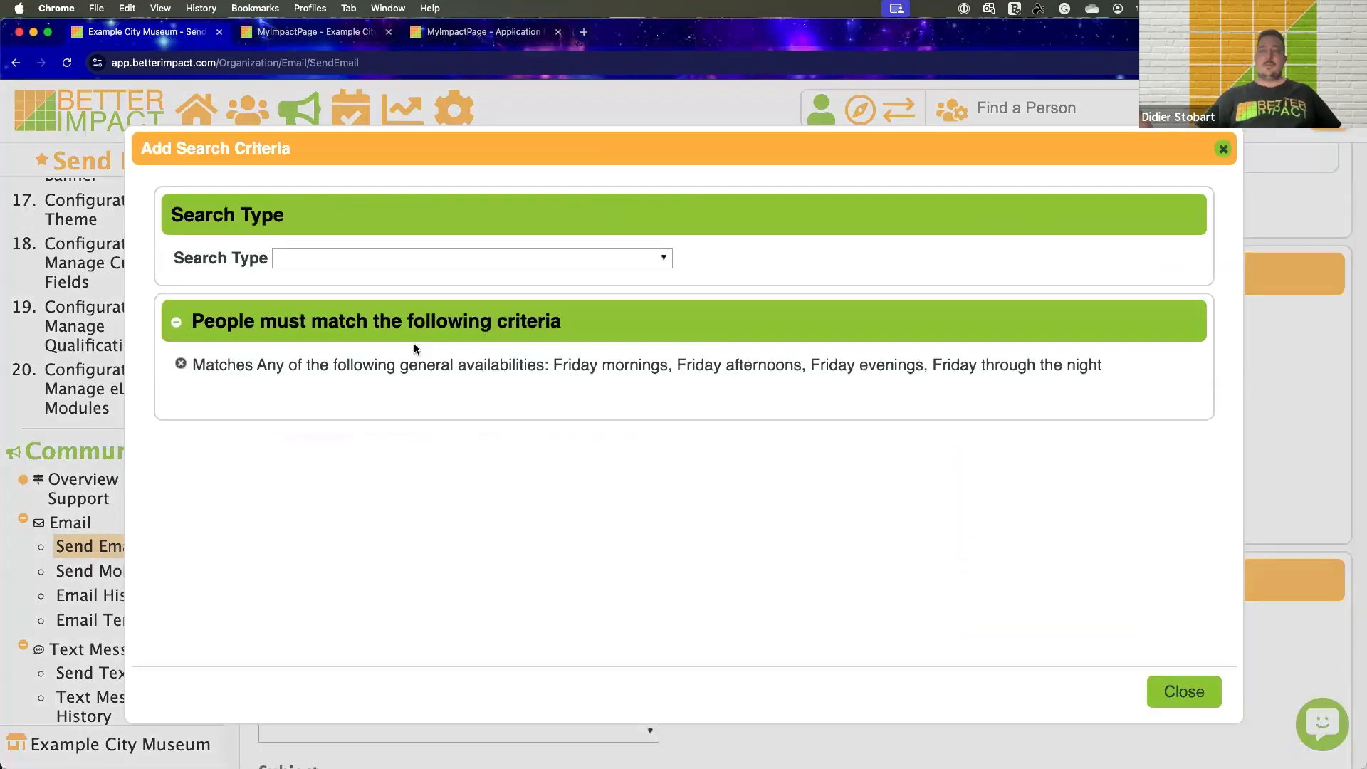
click(375, 258)
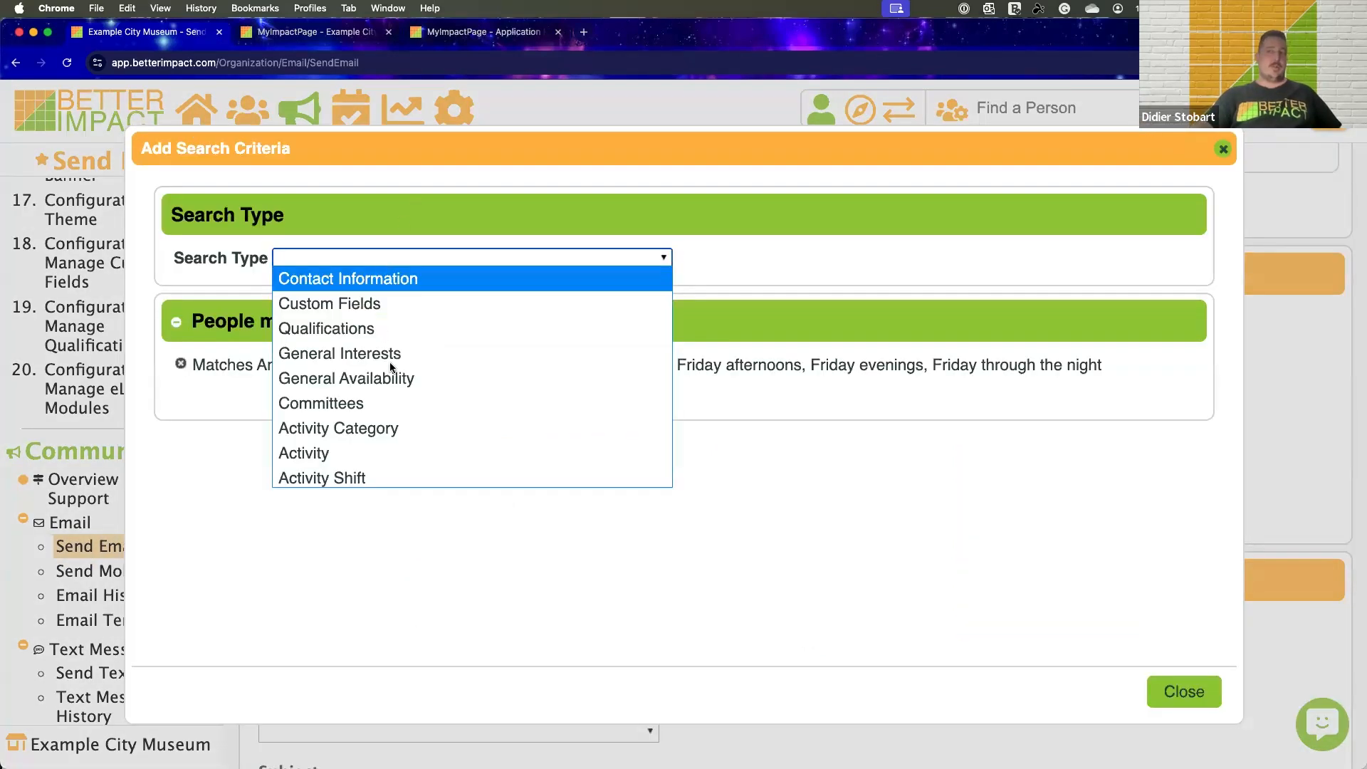
scroll(390, 359, down, 1)
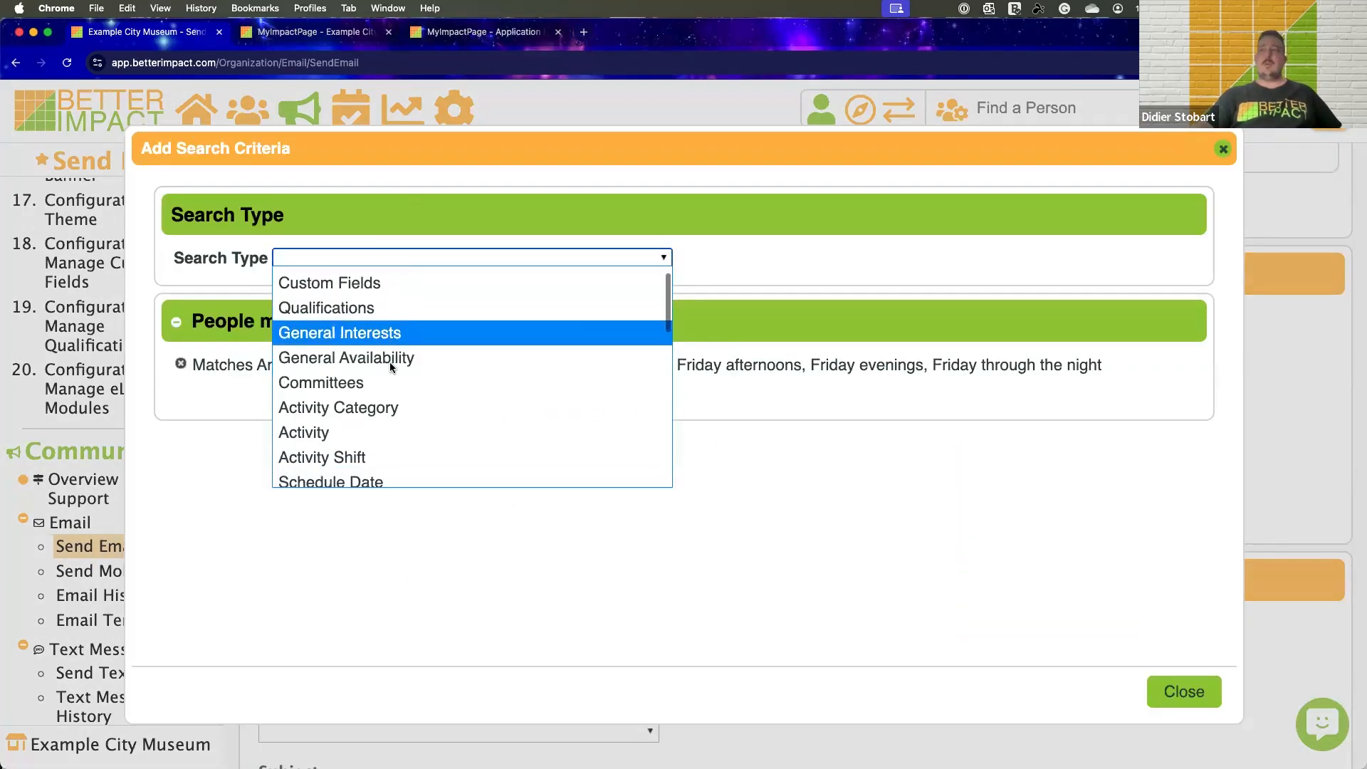
click(363, 325)
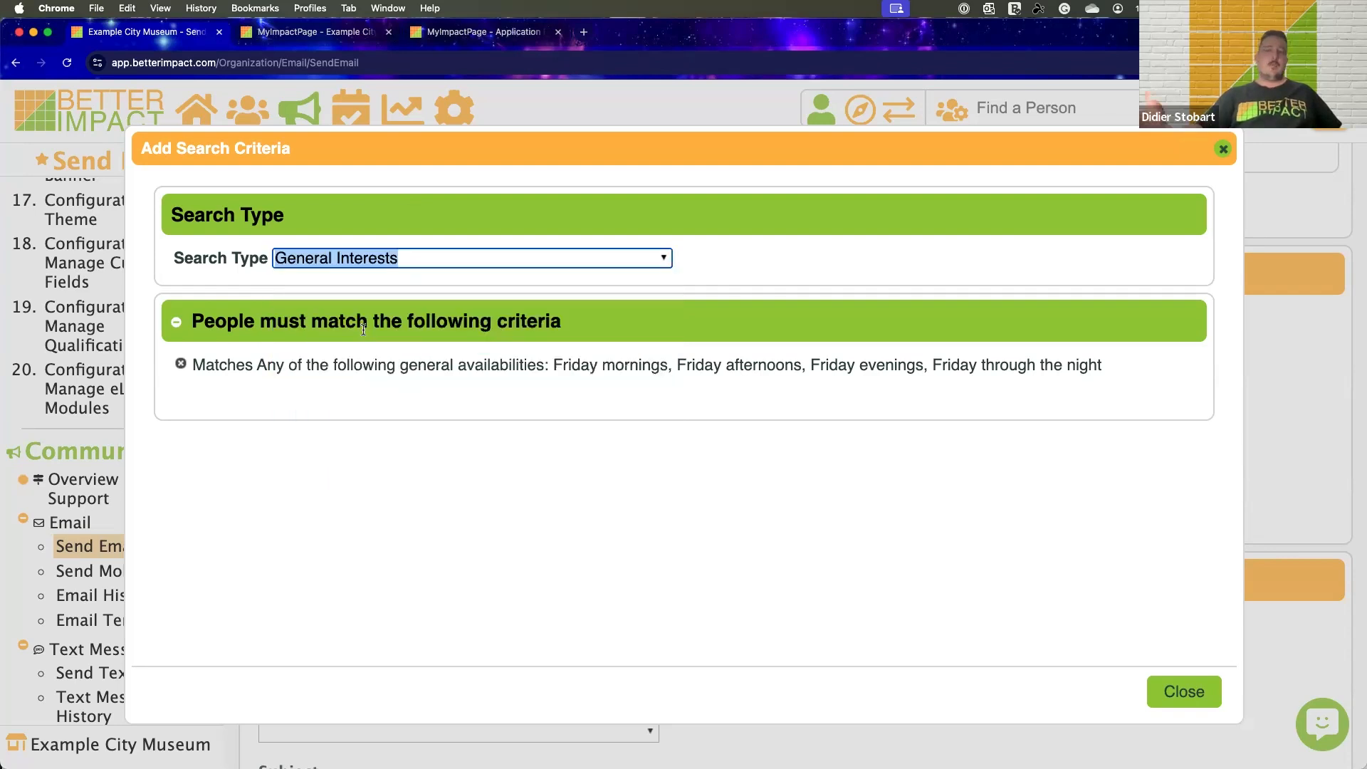
scroll(330, 361, down, 2)
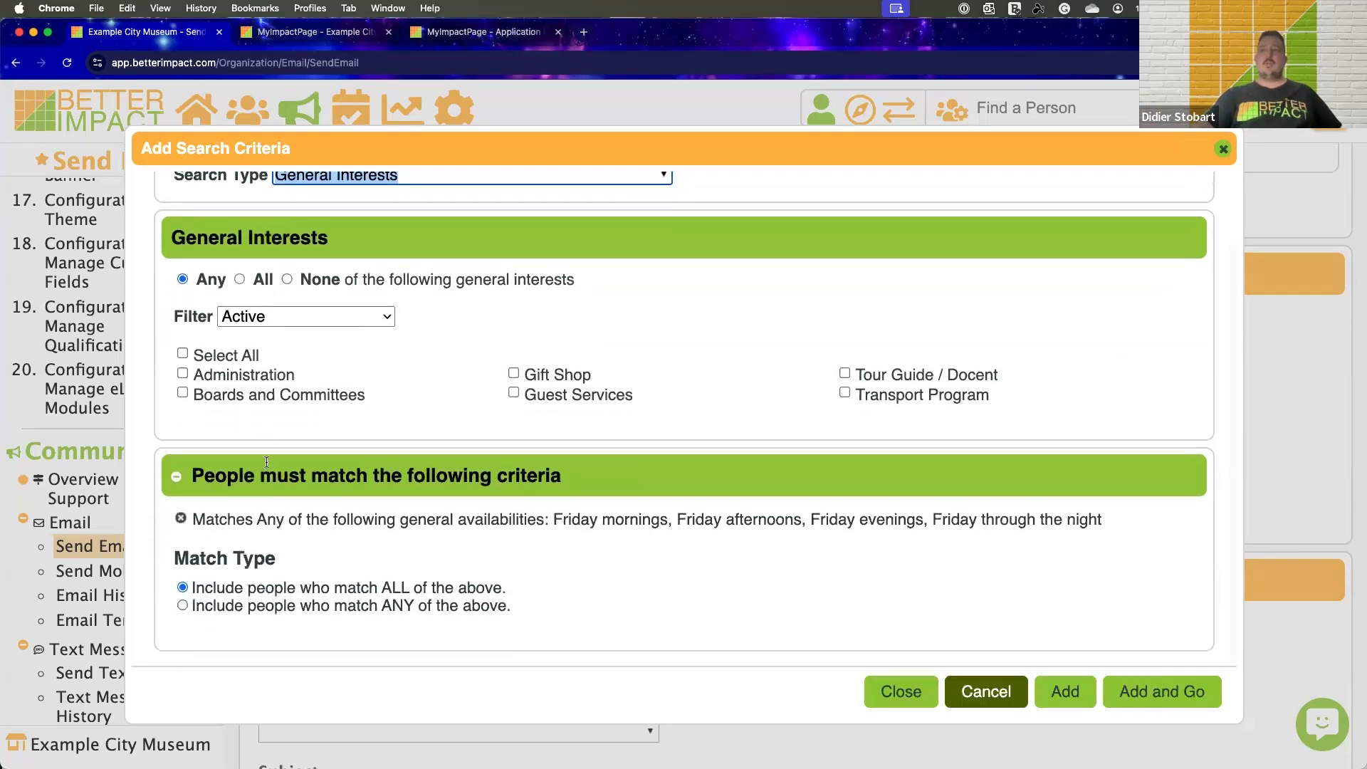
click(183, 375)
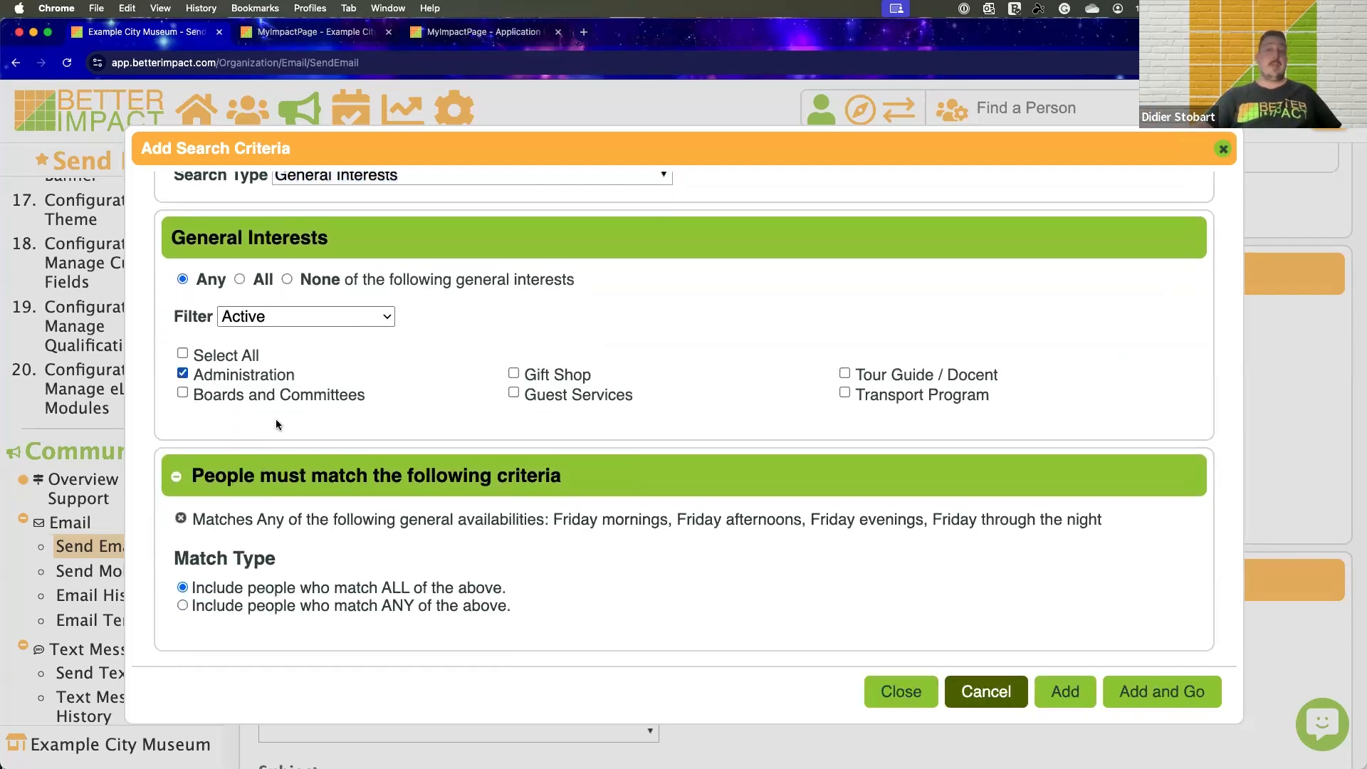
click(1206, 700)
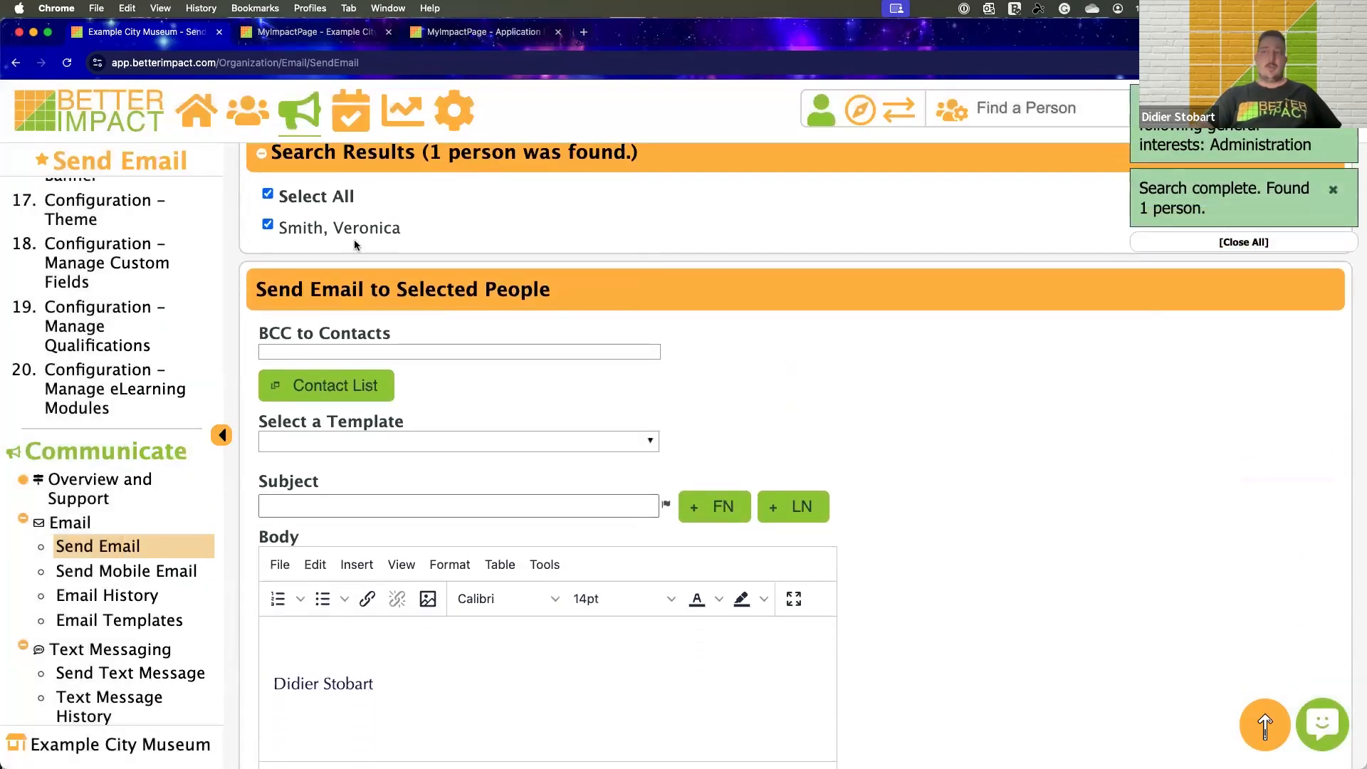
Review the matching recipient and the email form's template, subject, body, attachment, priority and module options
drag(401, 230, 301, 229)
click(450, 236)
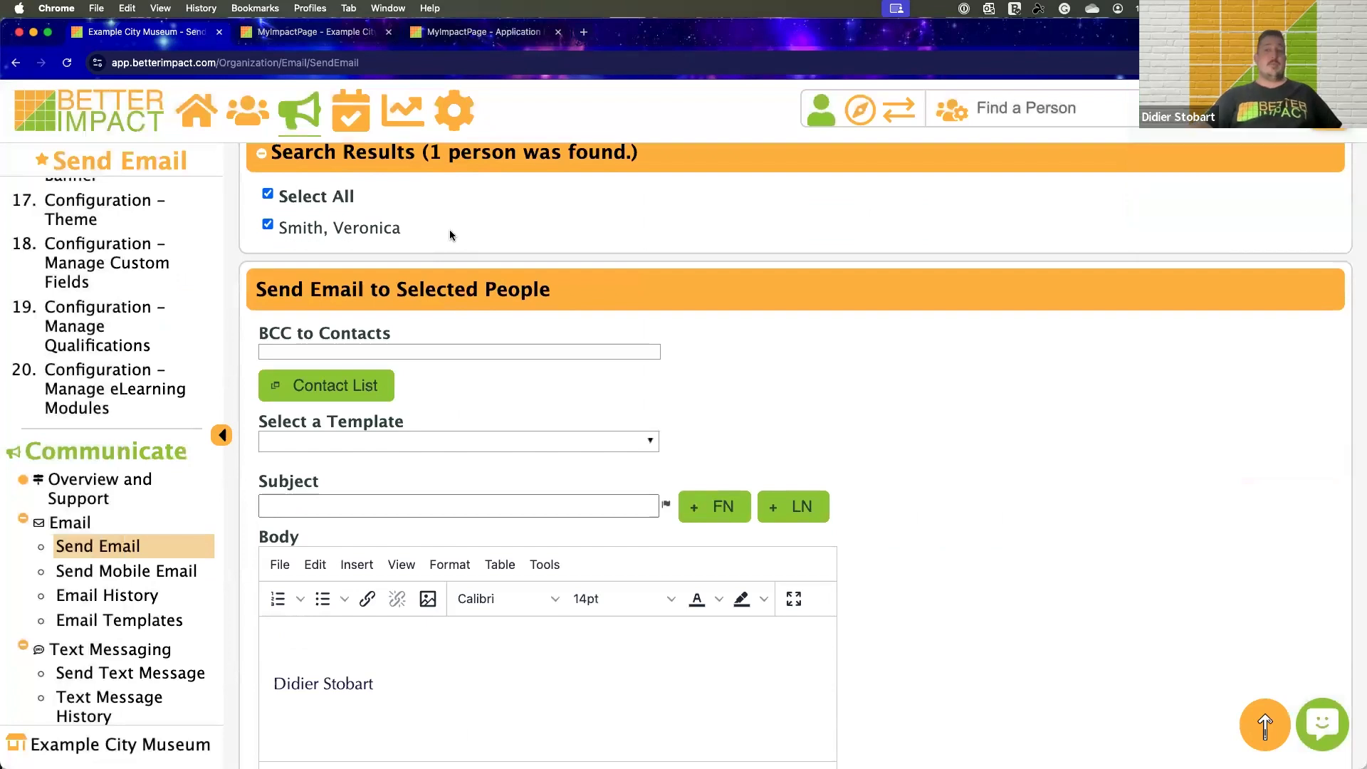
scroll(450, 235, down, 4)
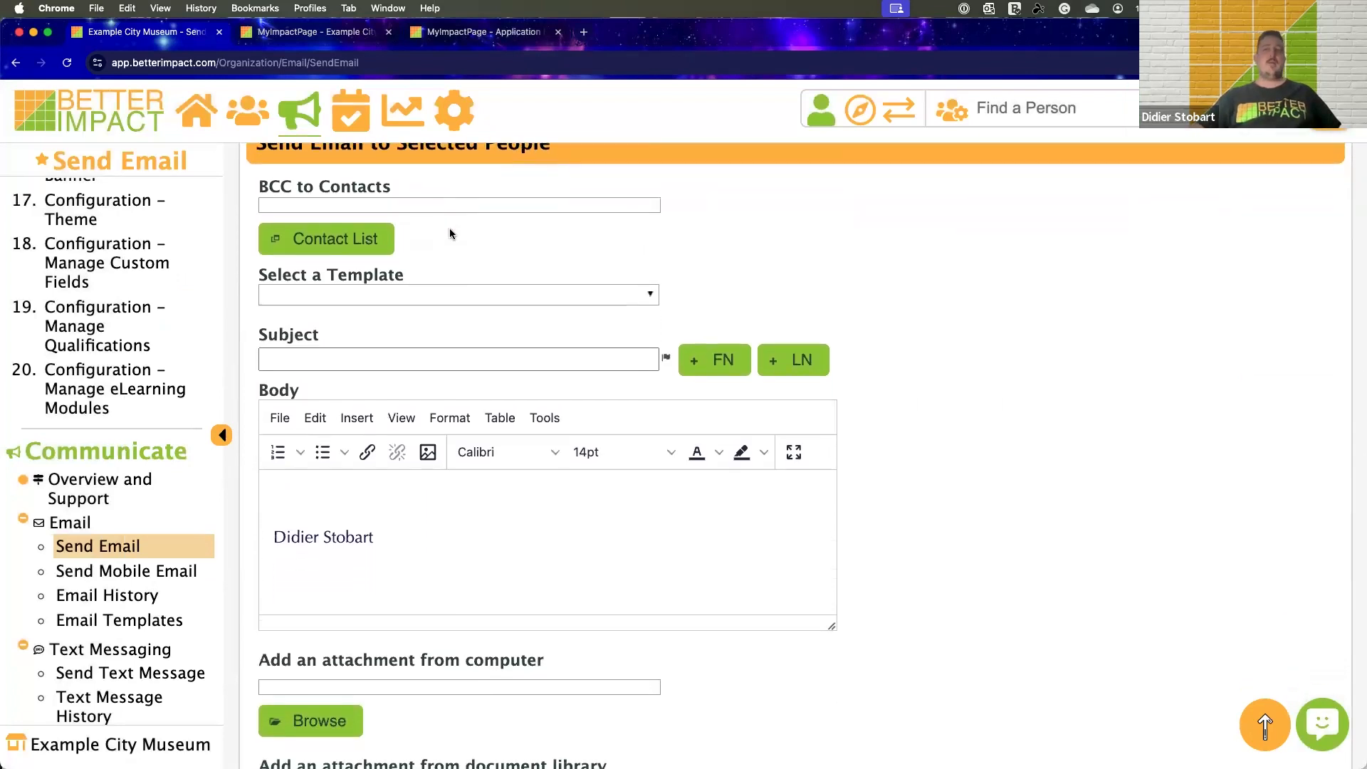
scroll(473, 231, down, 1)
scroll(532, 239, down, 3)
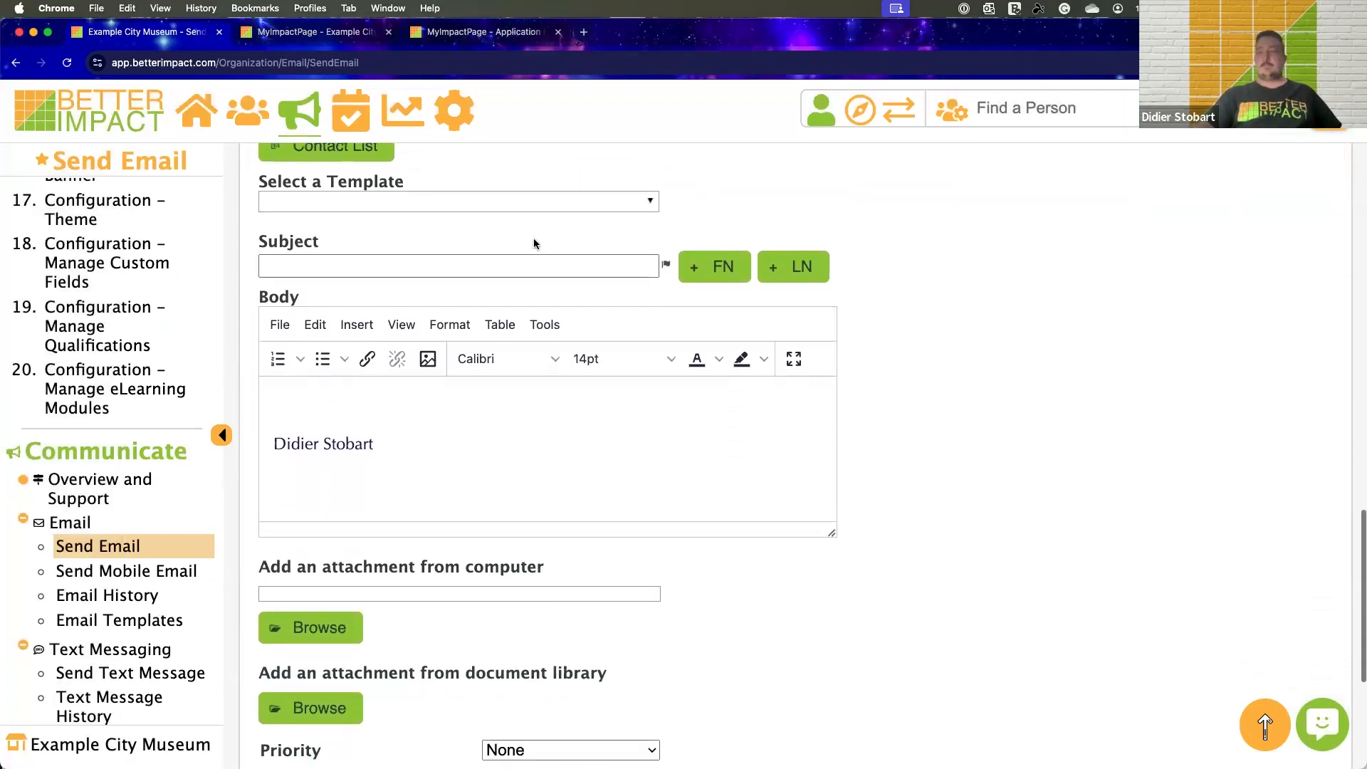
scroll(533, 238, down, 3)
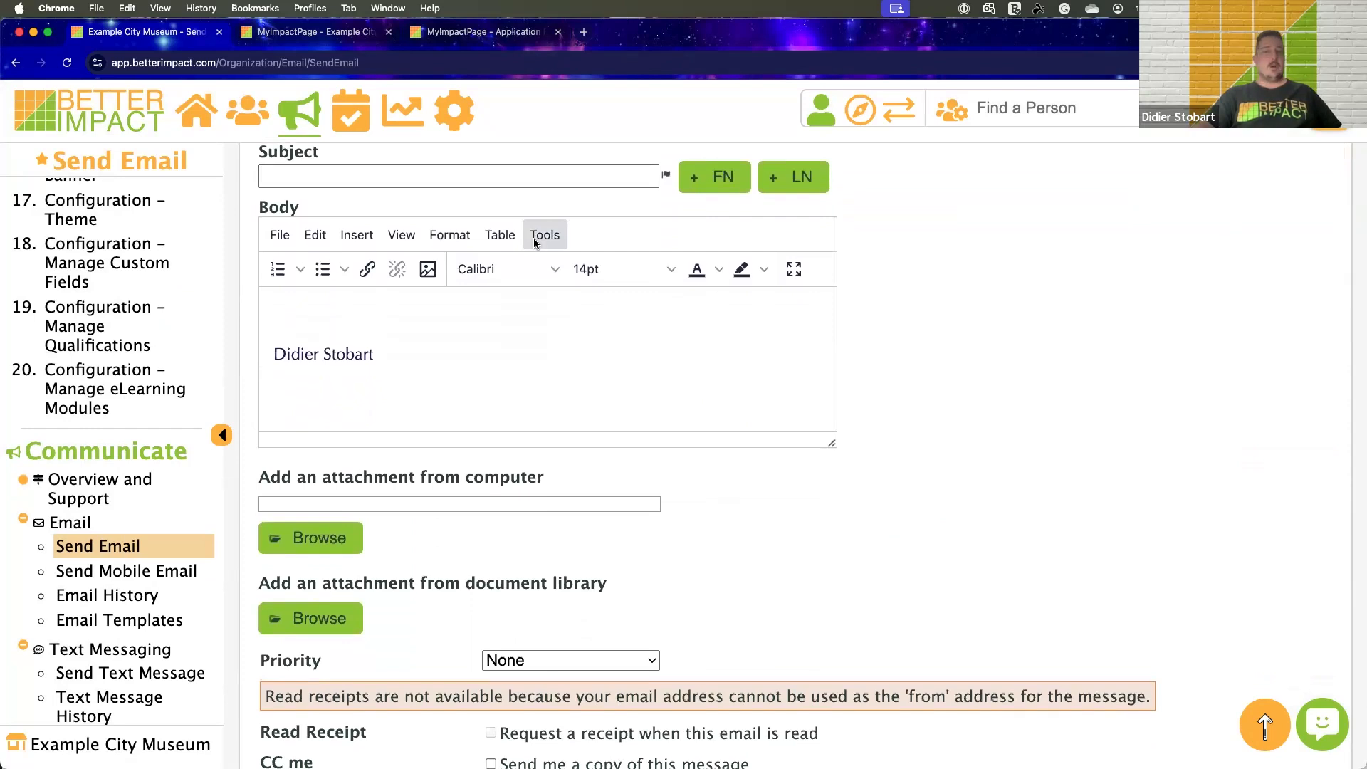
scroll(532, 238, down, 2)
Open Email History, view the message details and the recipient list of the email dated 23/05/2024, and close both
click(111, 596)
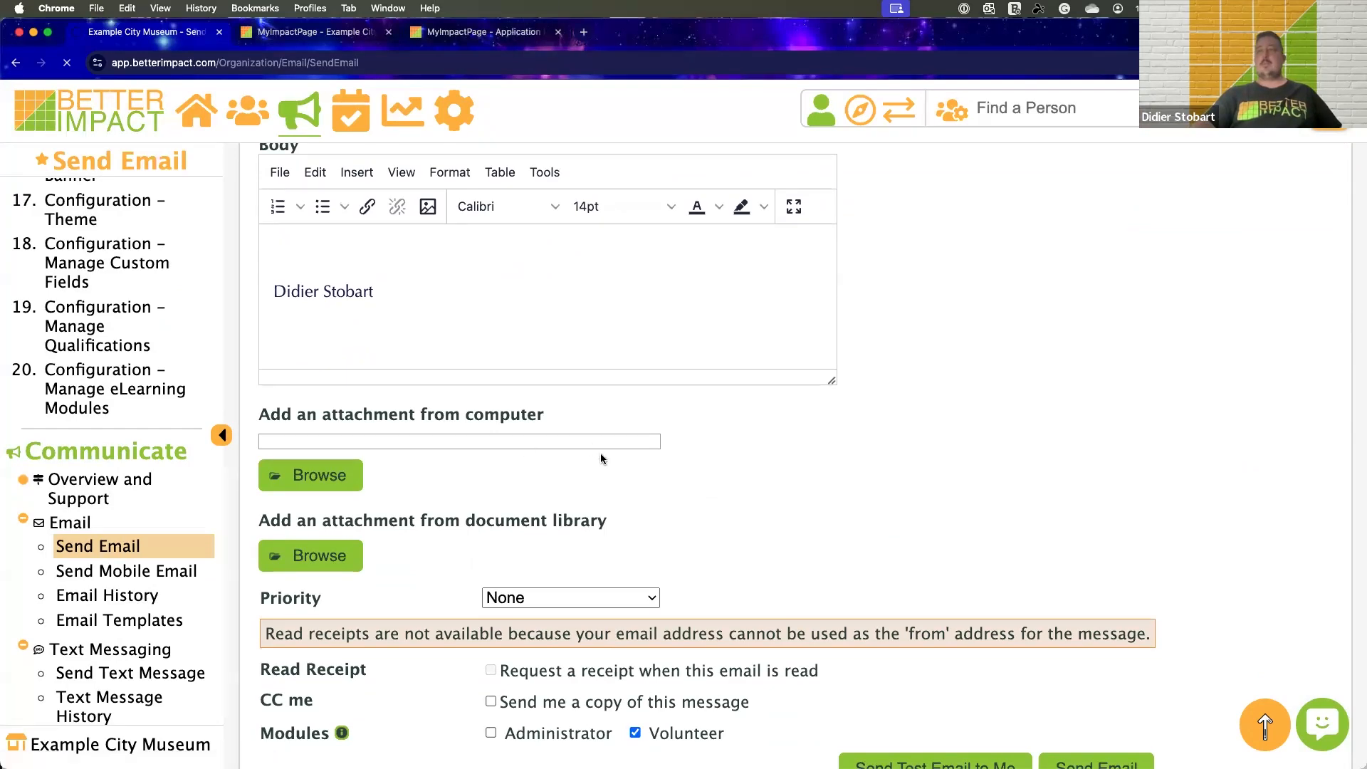
scroll(702, 439, down, 3)
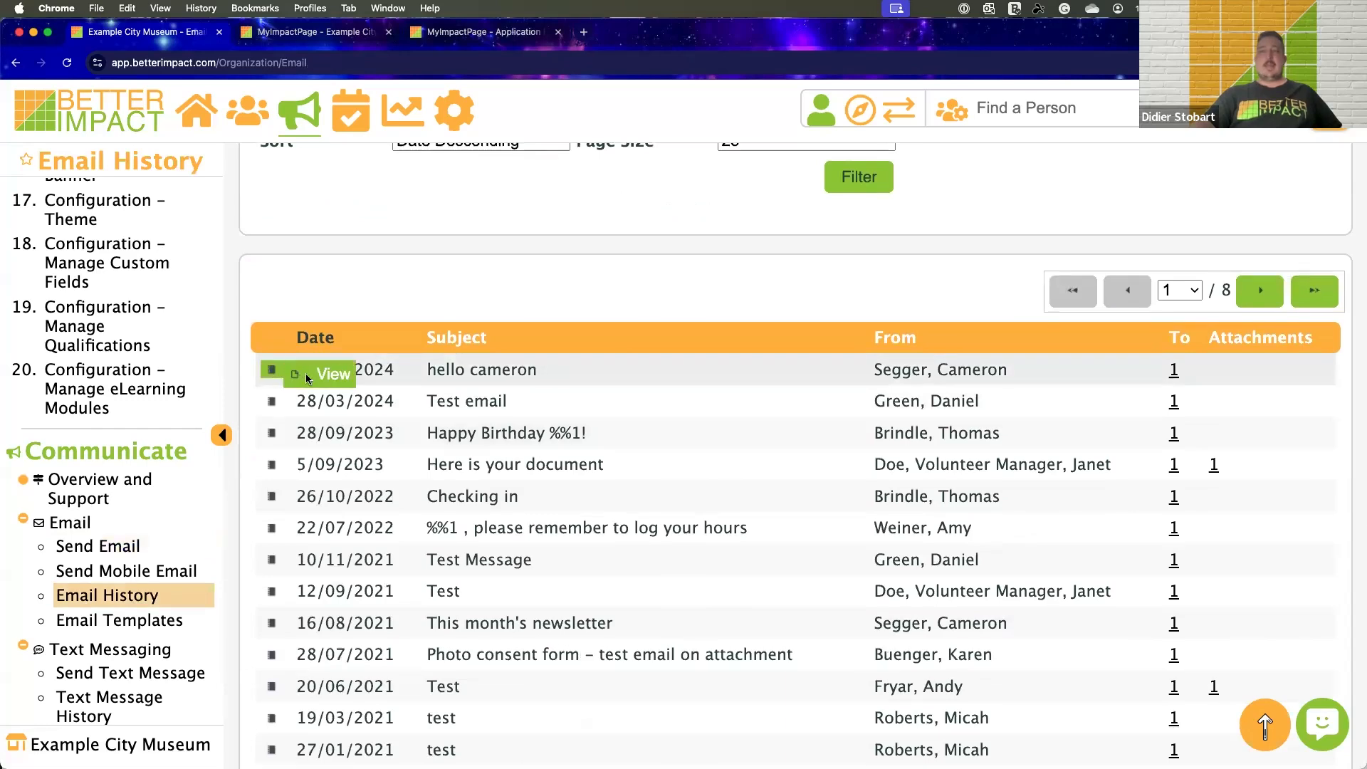
click(269, 369)
scroll(581, 338, down, 3)
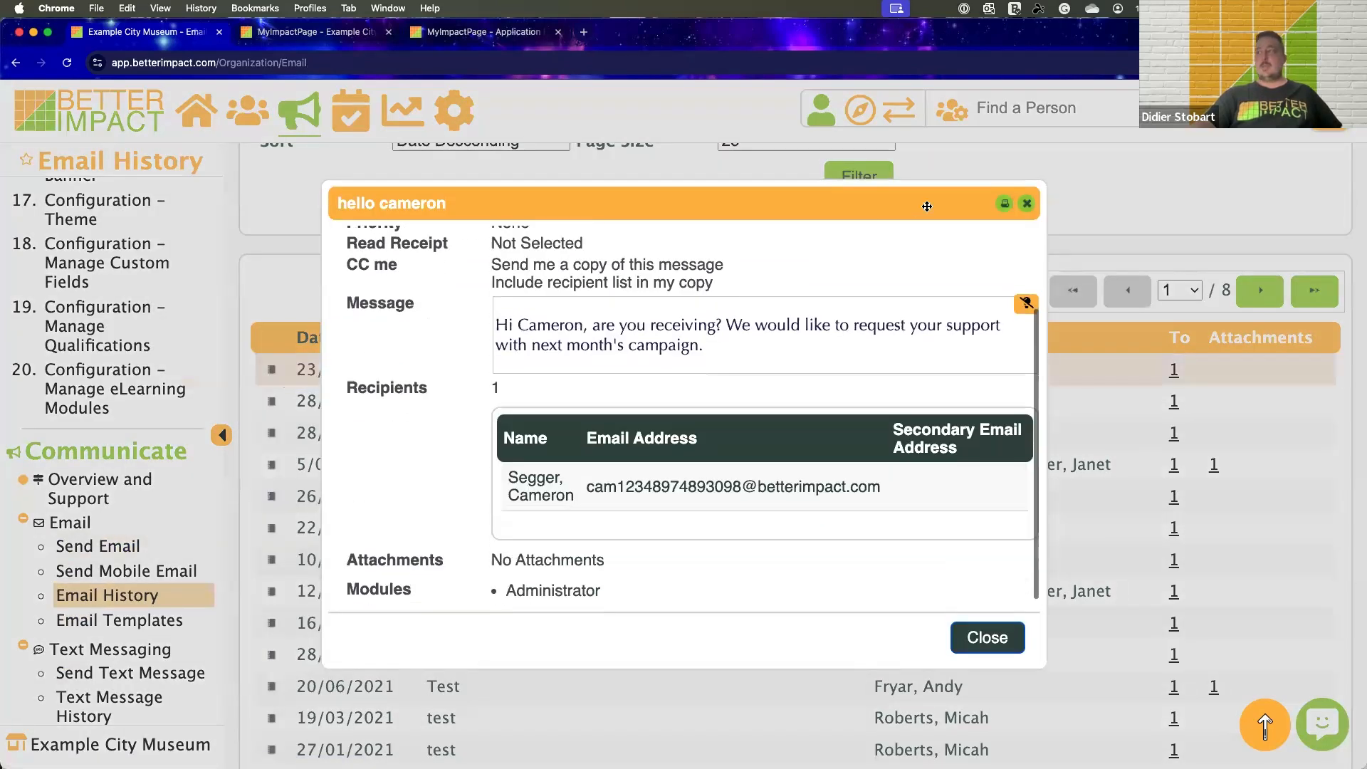
click(988, 638)
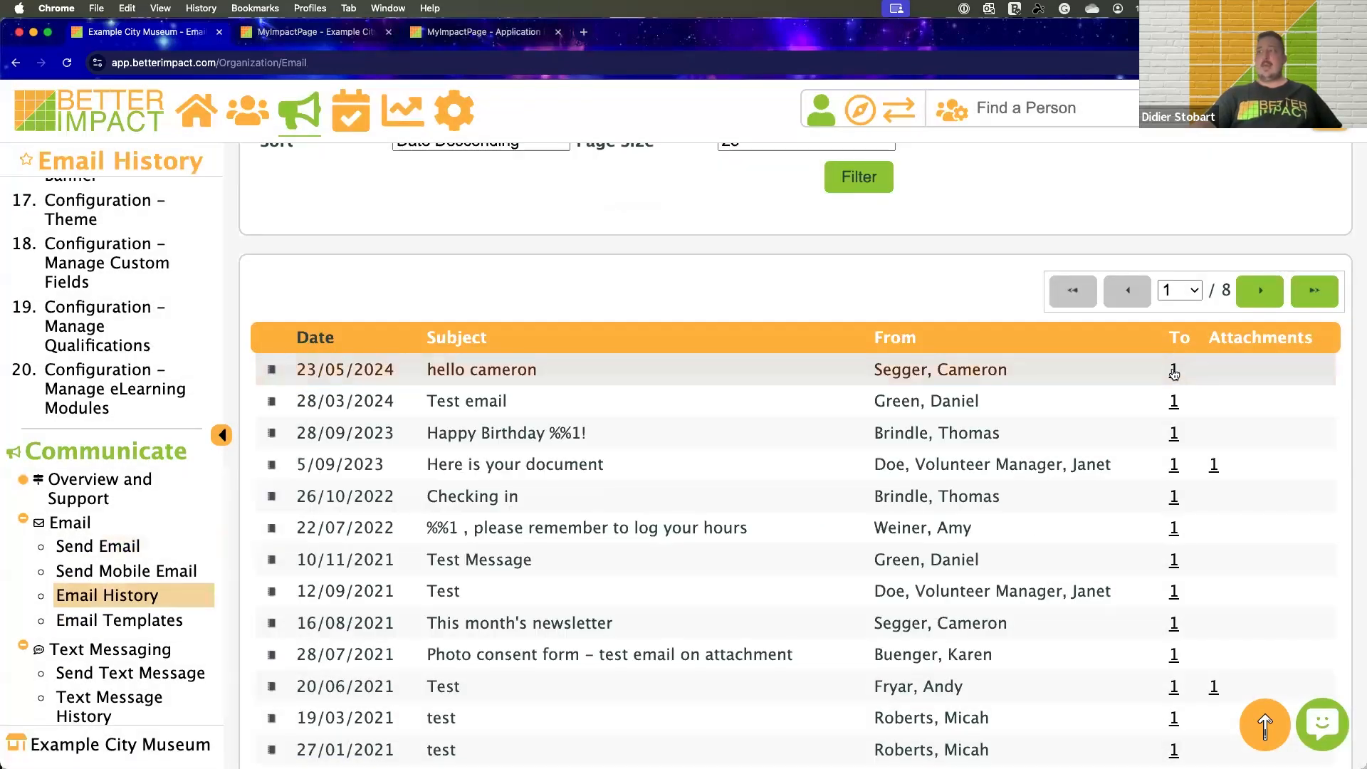
click(1173, 370)
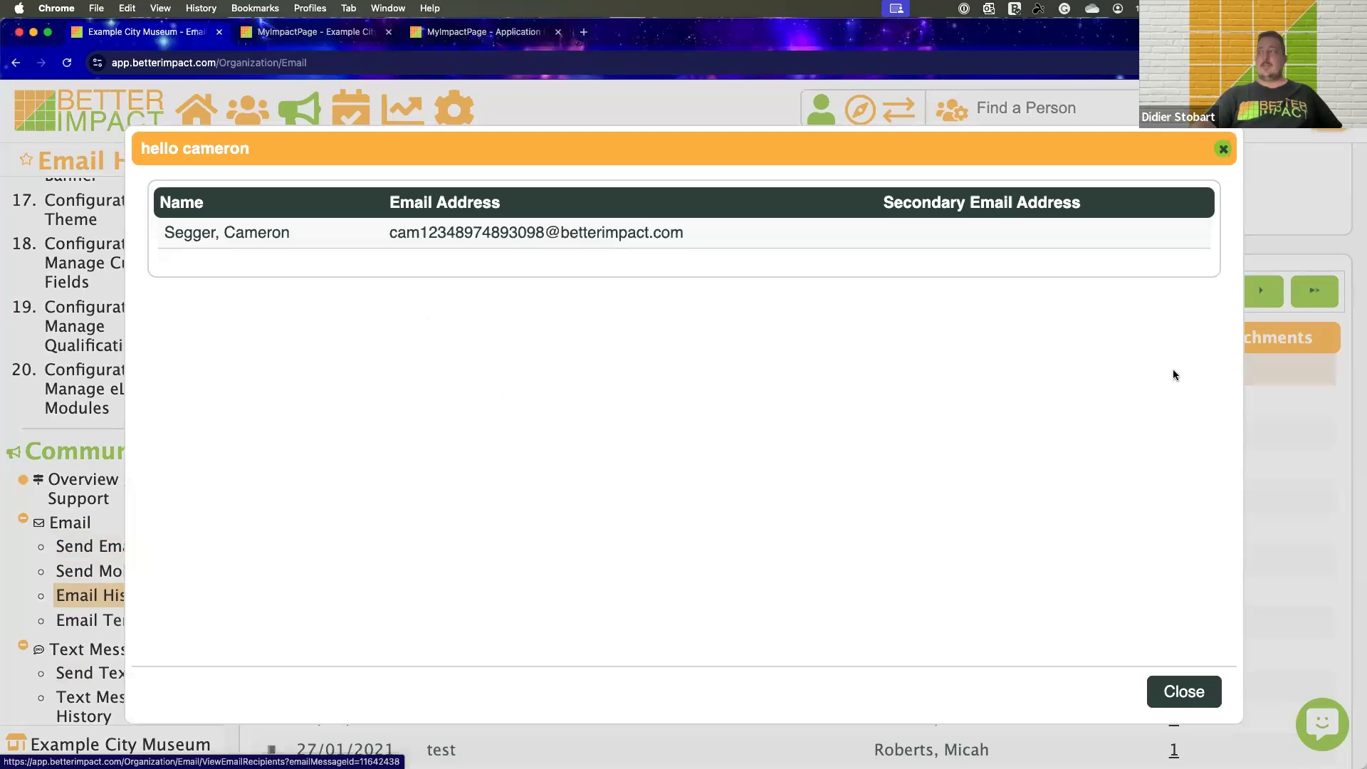
click(1222, 150)
Open Email Templates and look through the template folders with their subjects and modules
scroll(114, 598, down, 1)
click(114, 606)
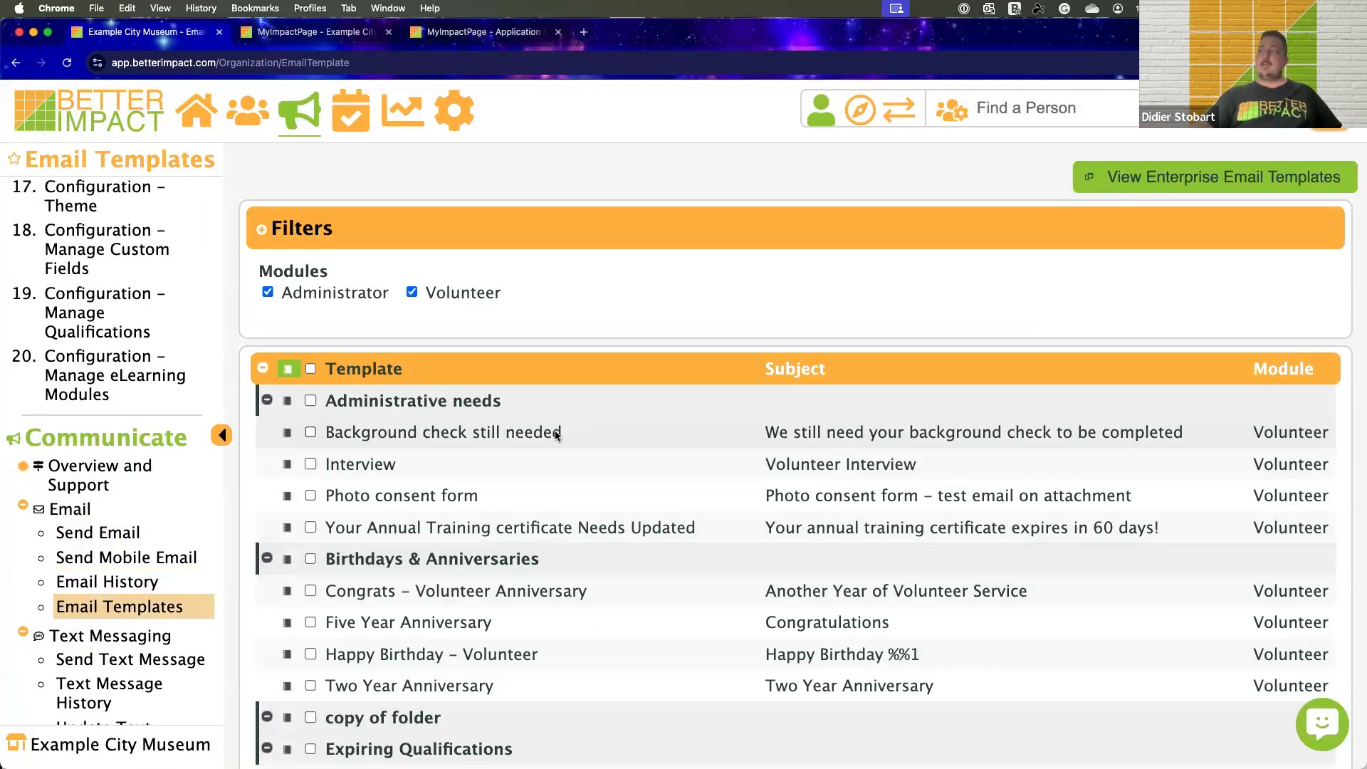
scroll(554, 430, down, 5)
scroll(554, 430, up, 5)
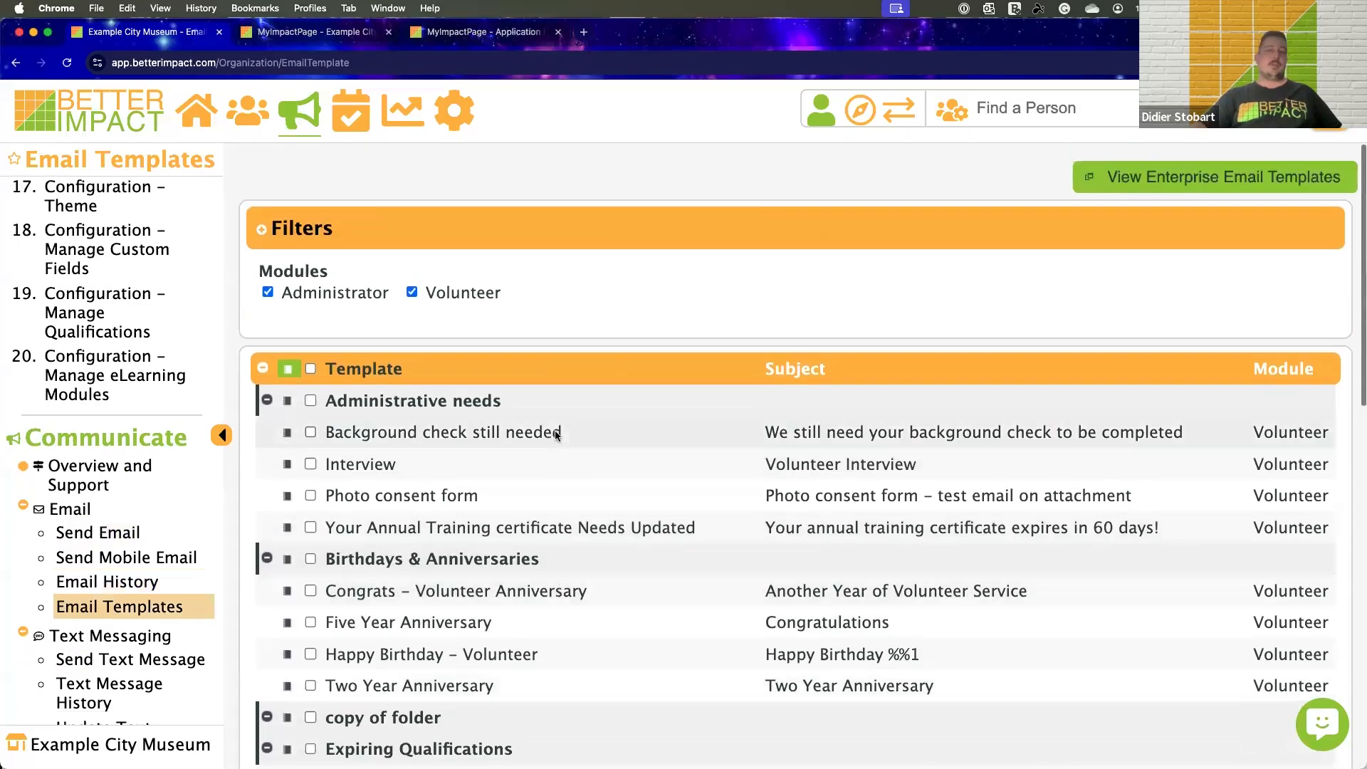
scroll(200, 315, up, 10)
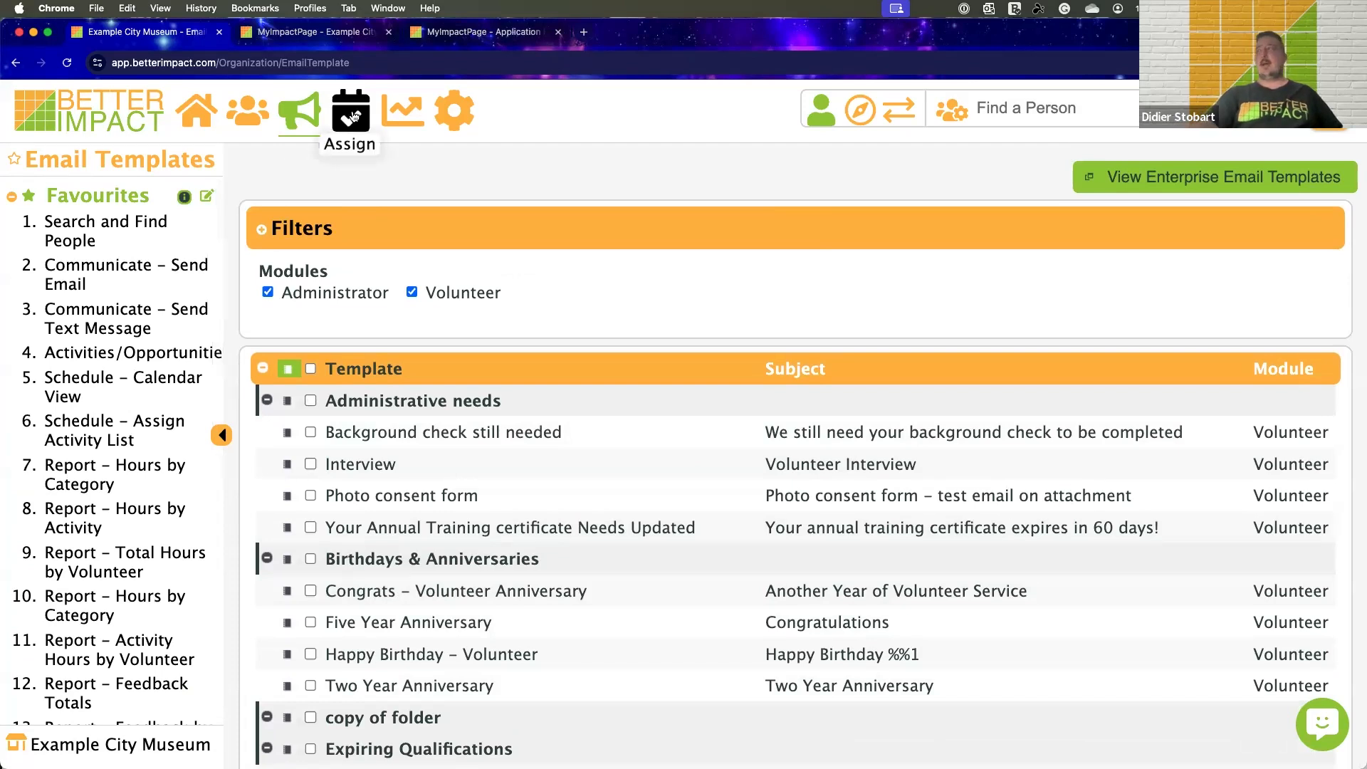
Open the calendar for assigning volunteers and examine the November and December 2024 schedule, checking the daily breakdowns for 19 and 25 November
mouse_move(346, 125)
scroll(124, 368, down, 2)
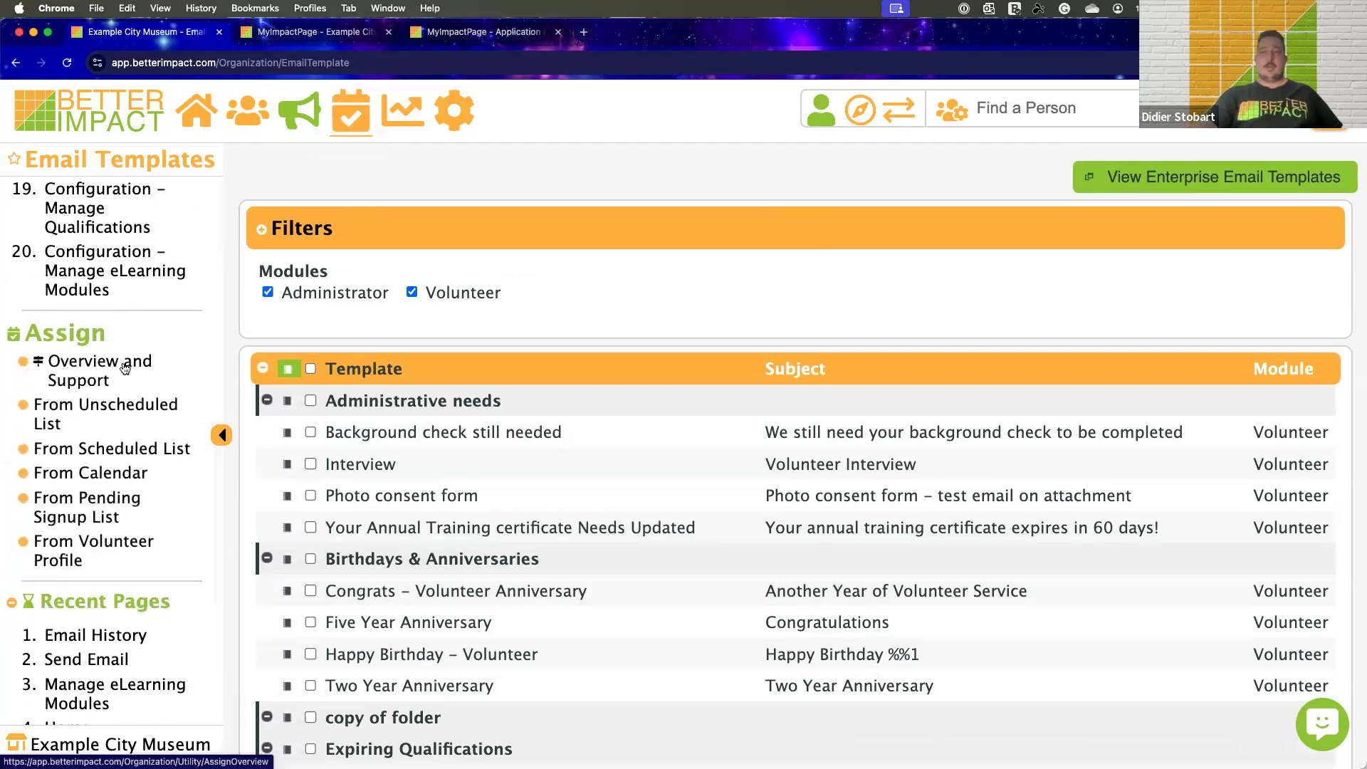
click(91, 474)
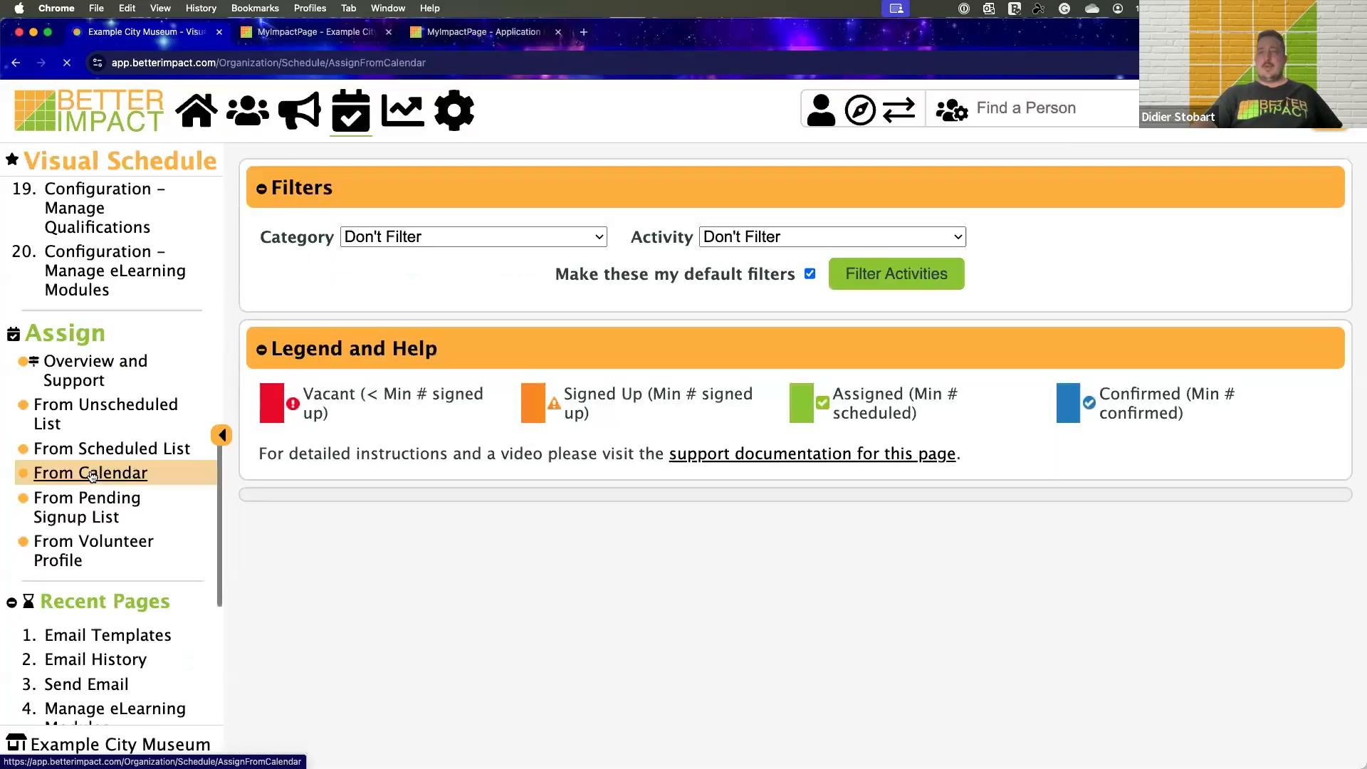
scroll(760, 440, down, 3)
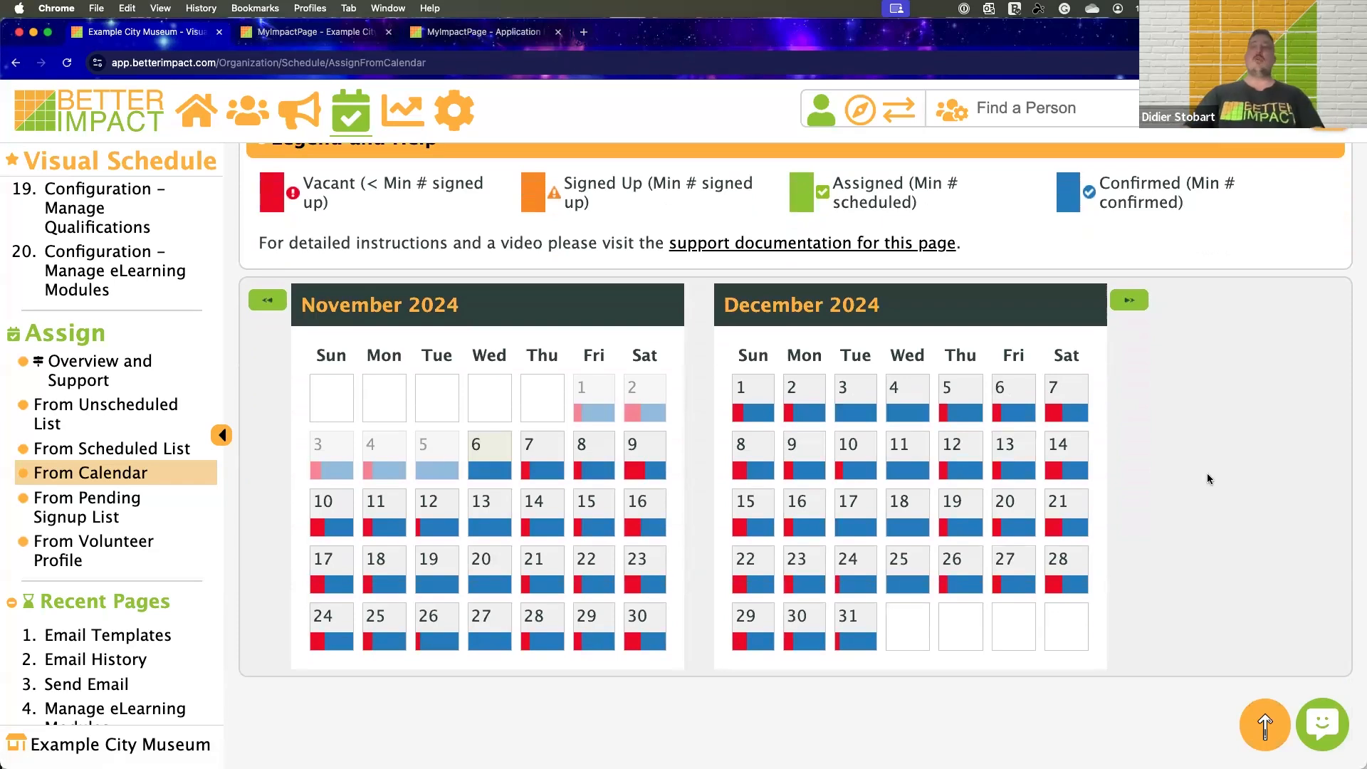
scroll(1207, 473, up, 1)
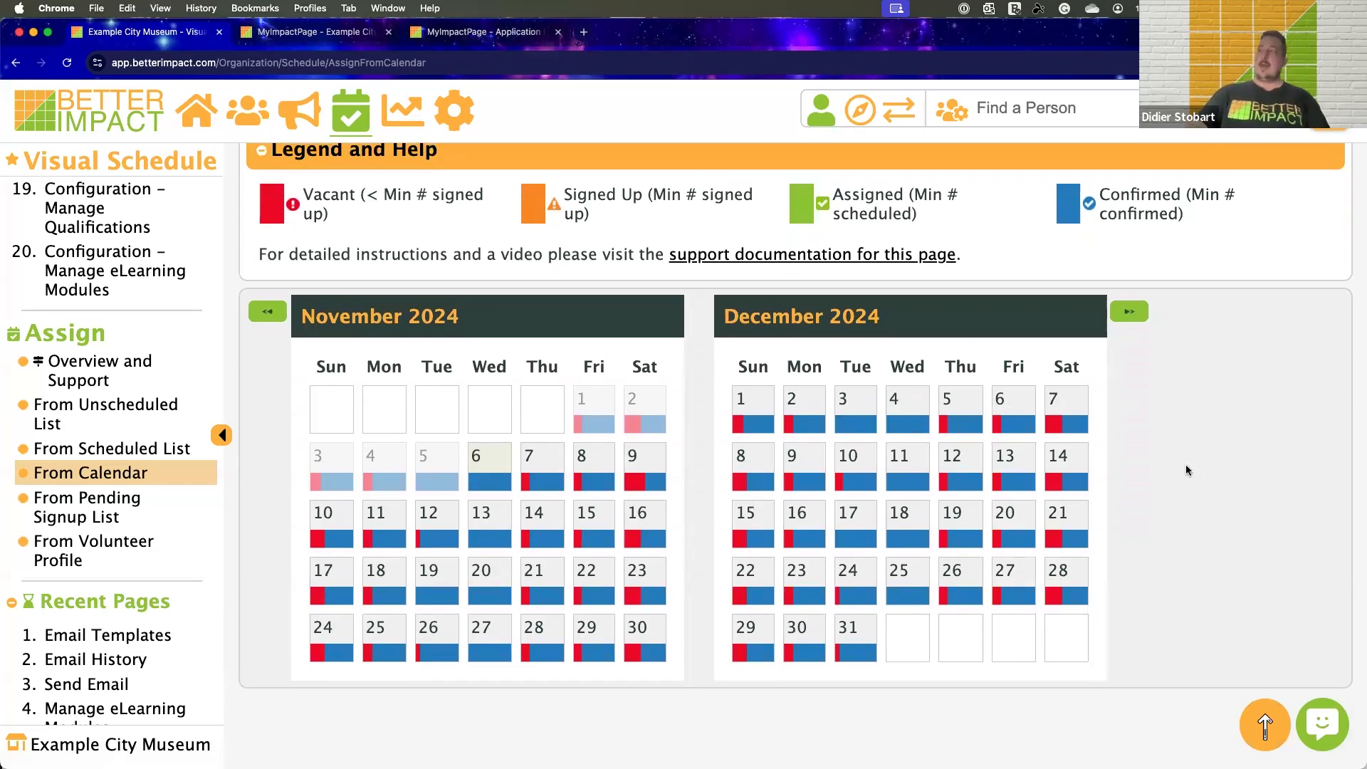
scroll(1187, 470, up, 1)
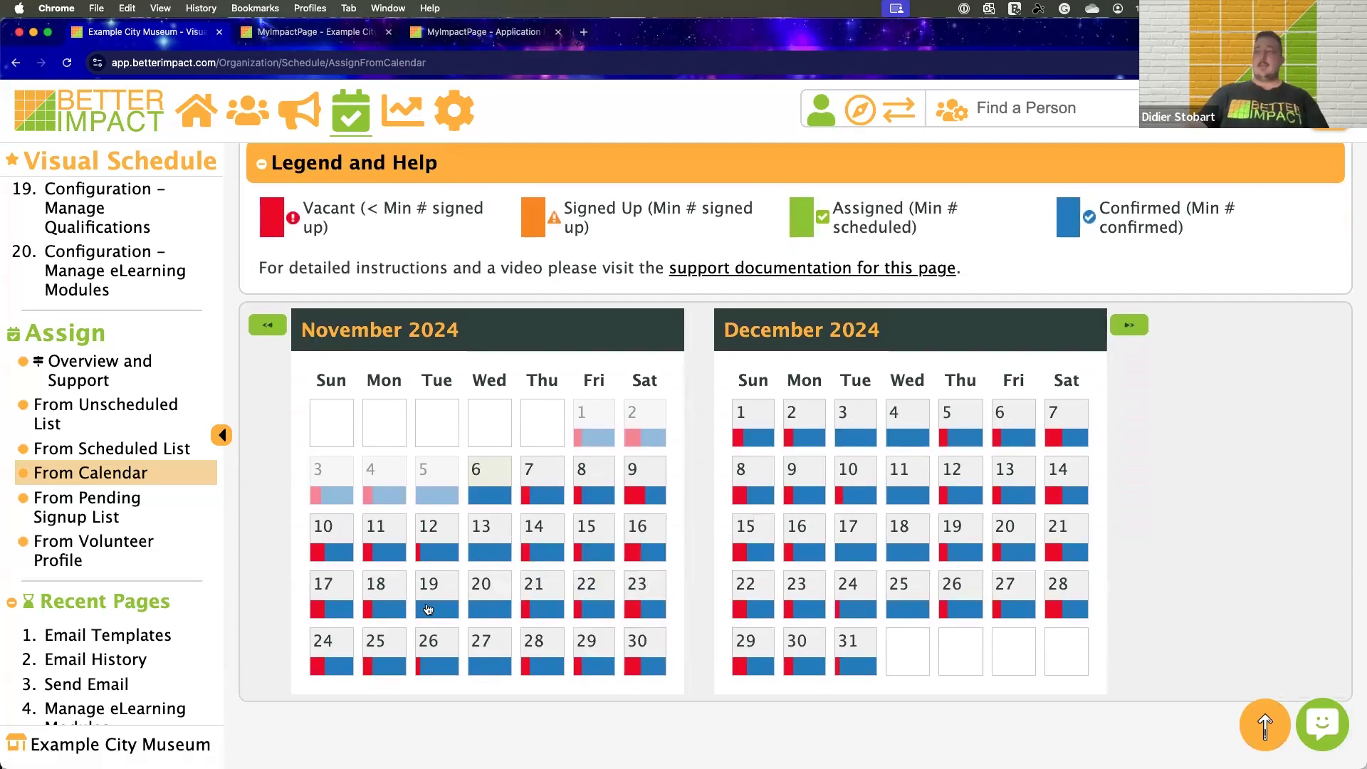
mouse_move(431, 611)
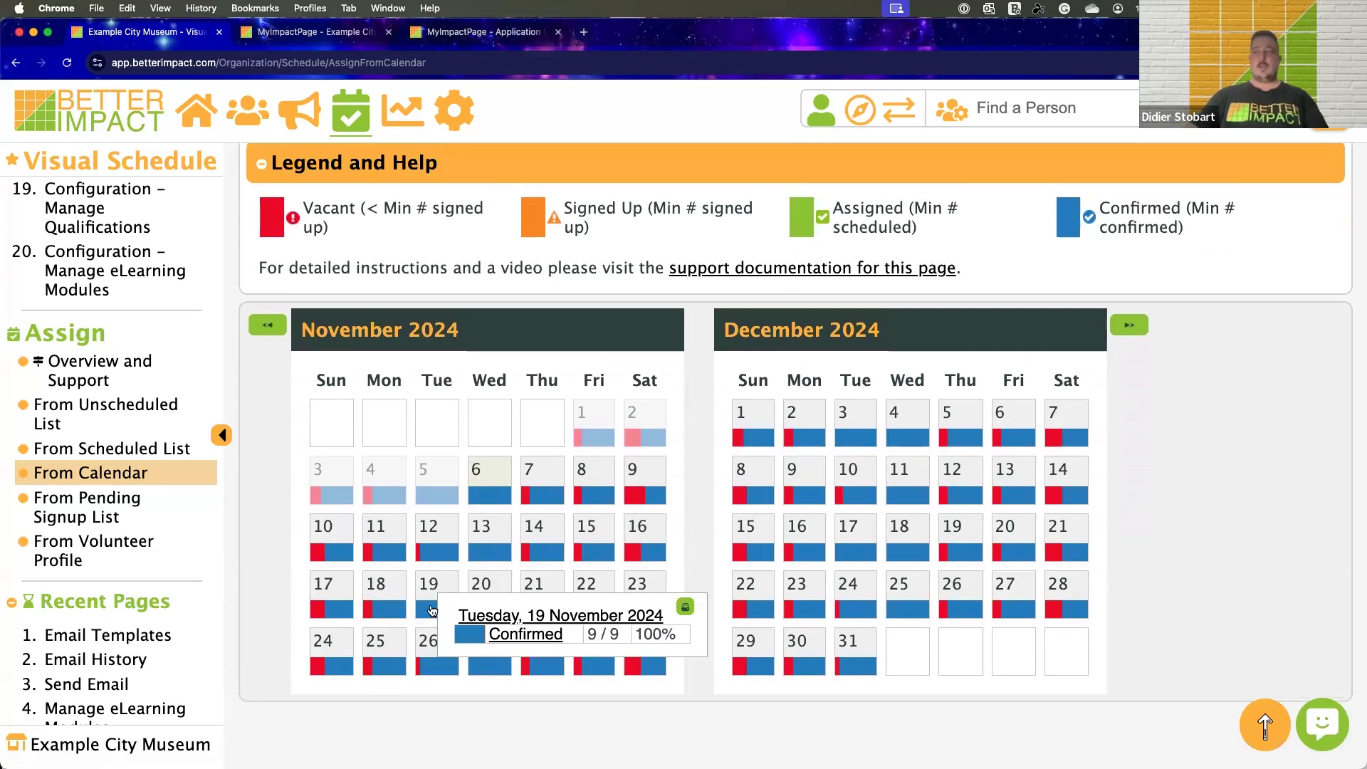
mouse_move(482, 674)
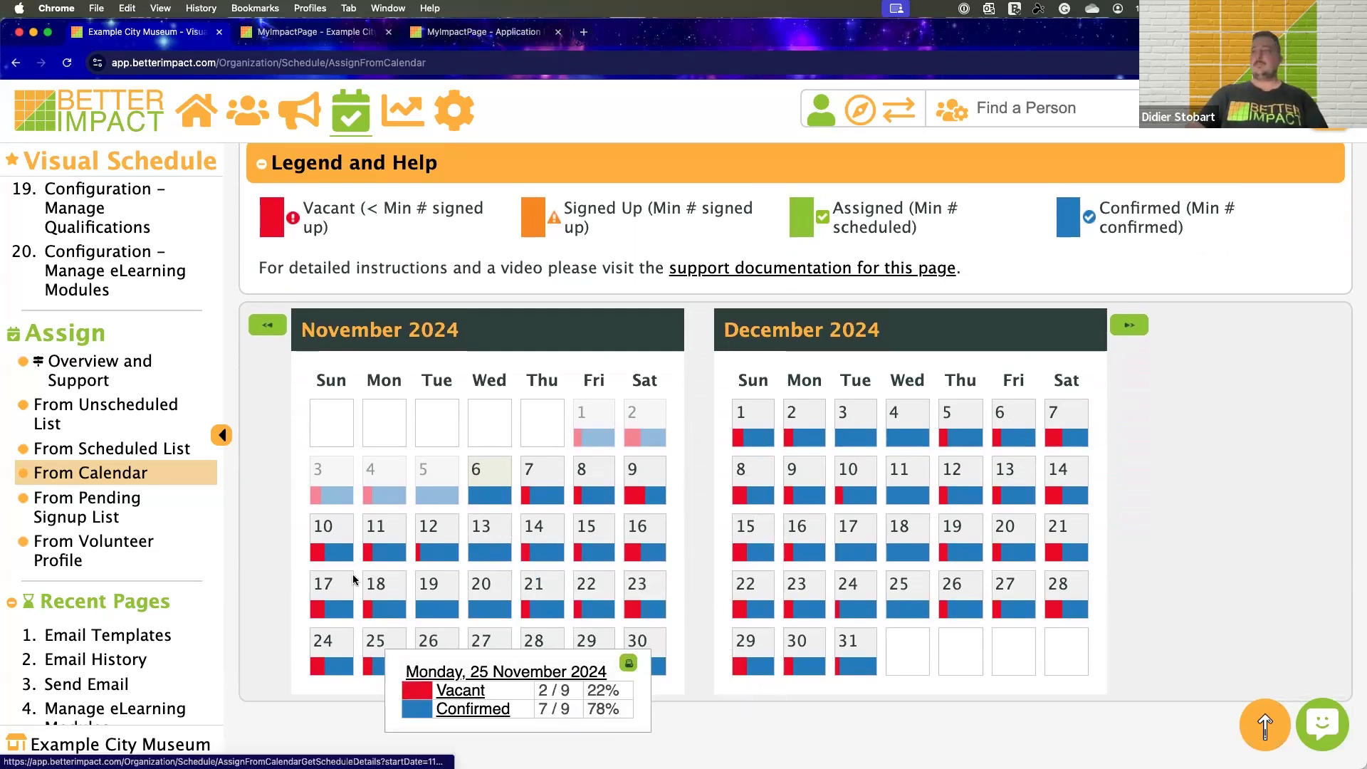
Open the shifts for 11 November 2024, view the Administration – Office Assistant volunteer and the actions available for them, and collapse the shift
click(385, 556)
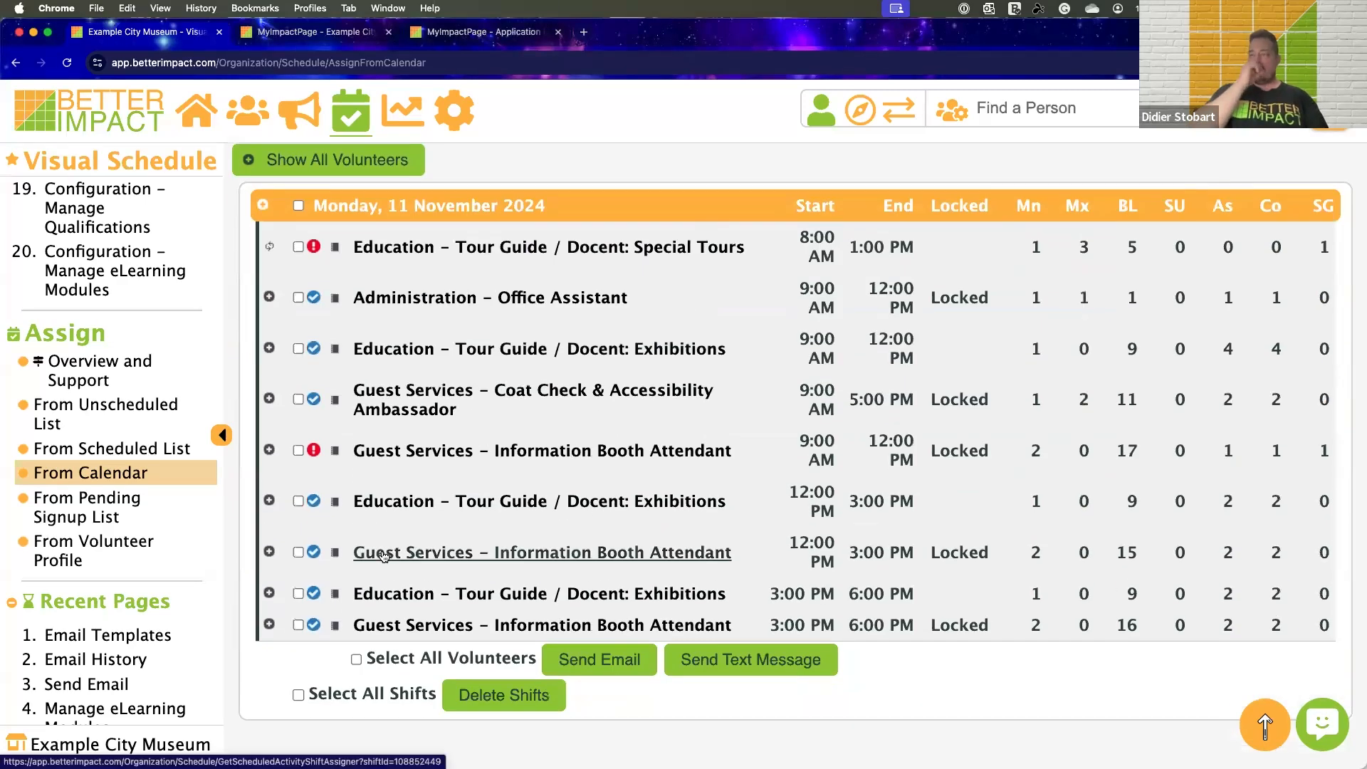
scroll(371, 427, up, 2)
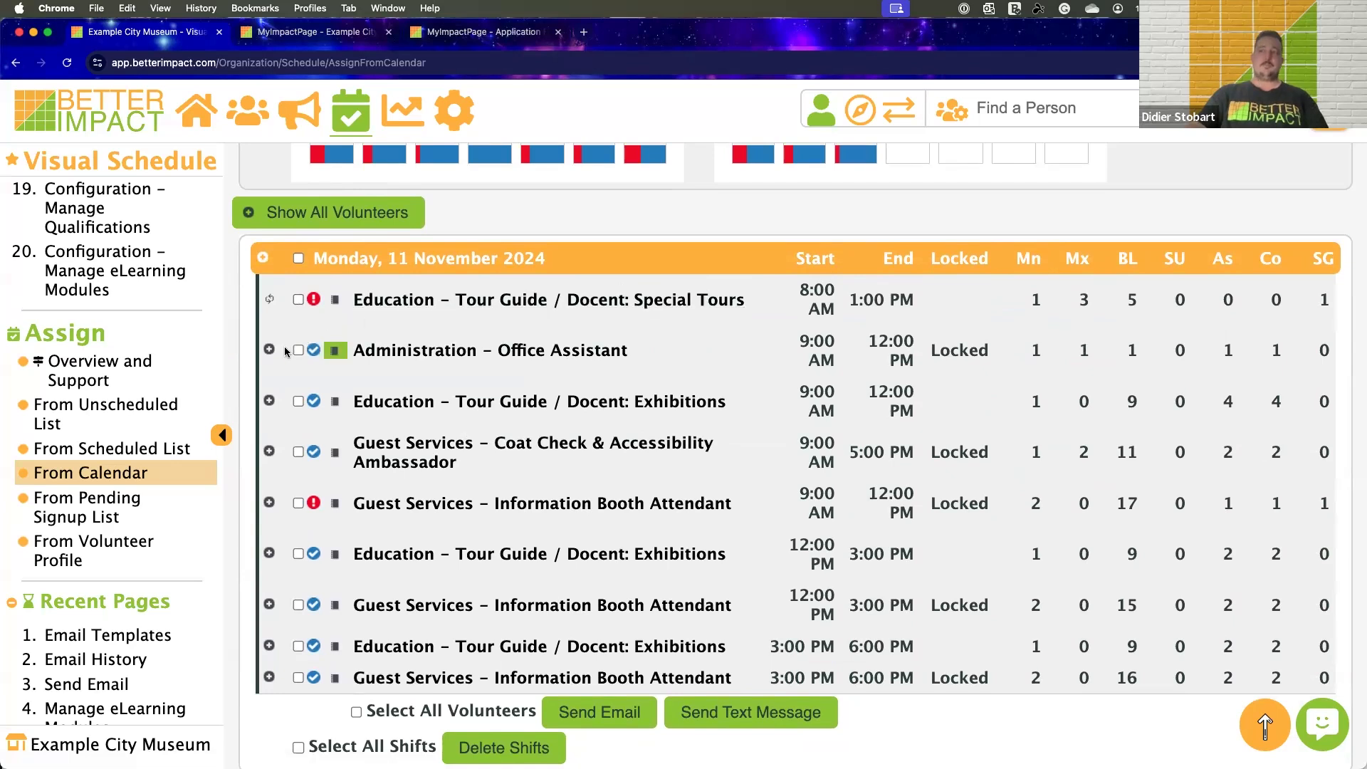
click(312, 362)
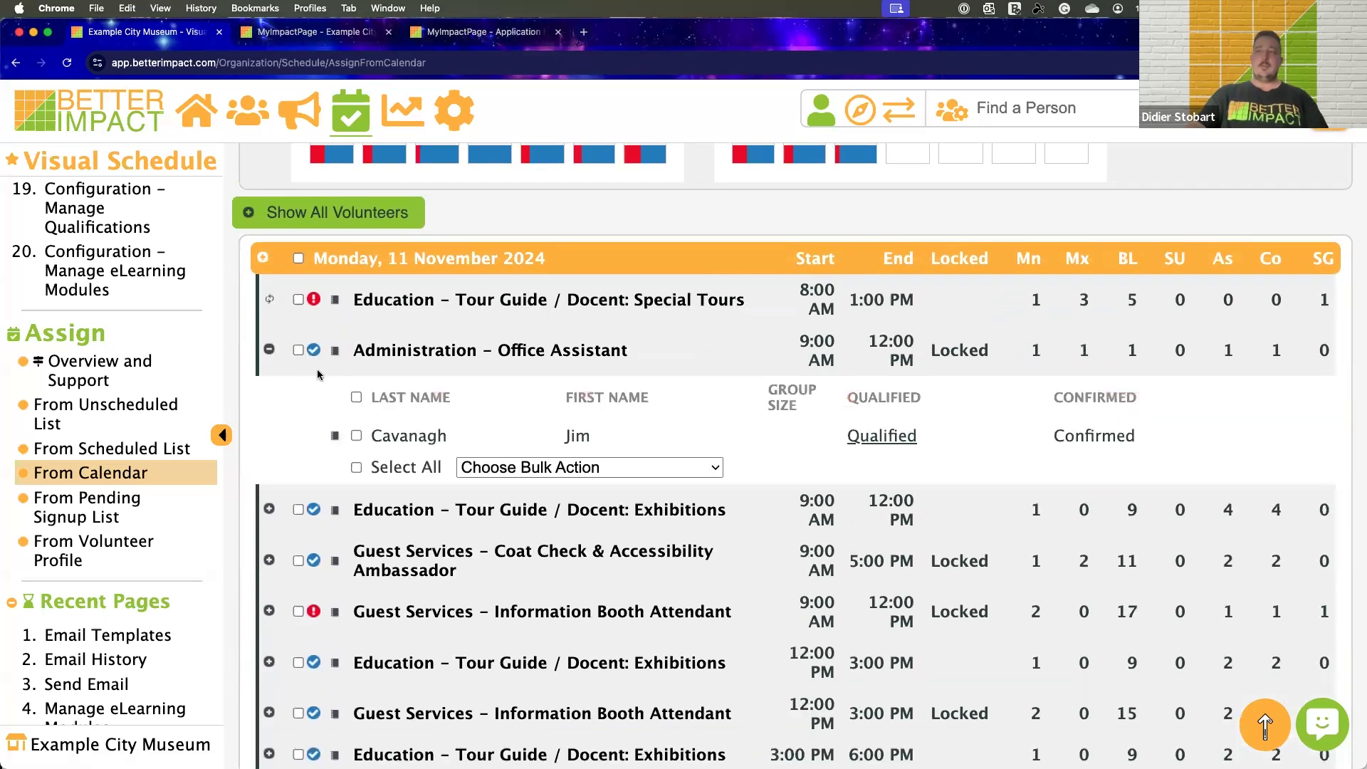
click(335, 436)
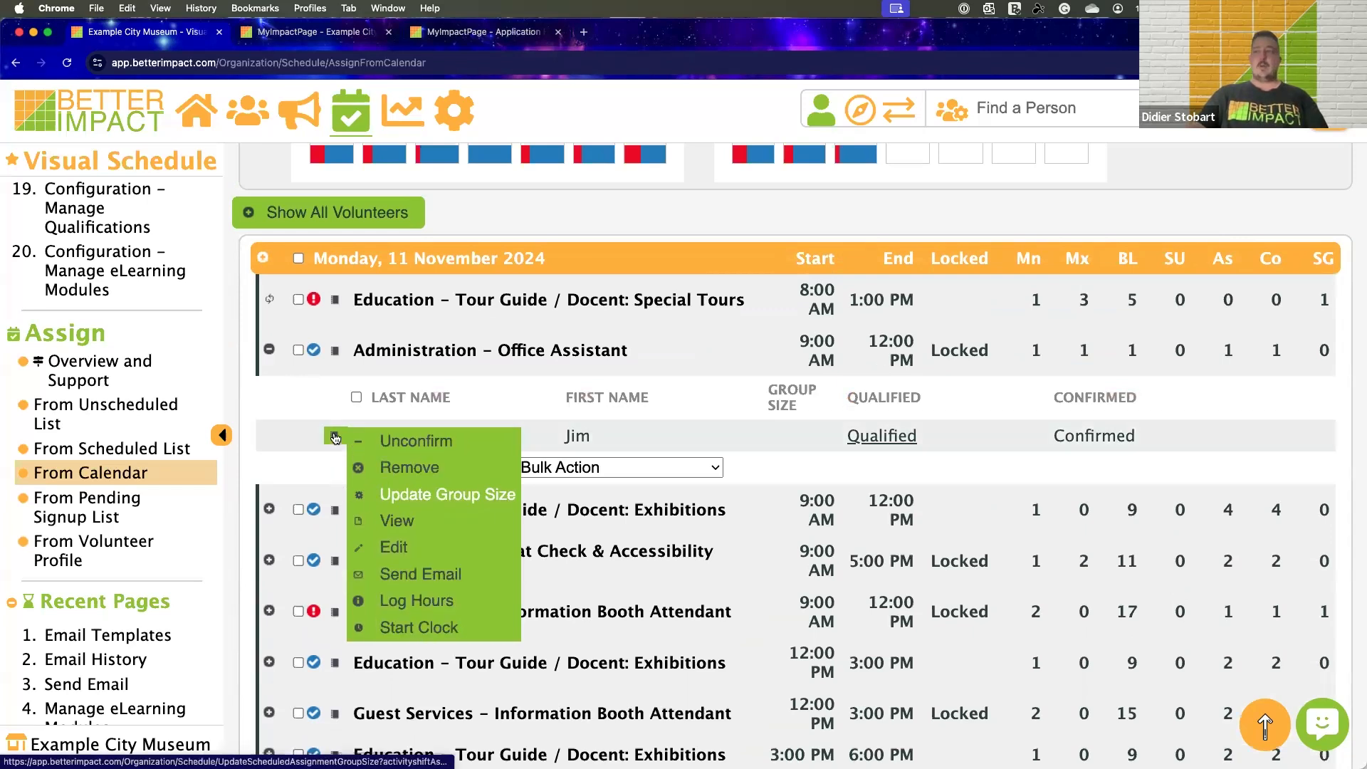
click(271, 350)
Open volunteer assignment for the Education – Tour Guide / Docent: Special Tours shift and review the shift details and filters
click(334, 301)
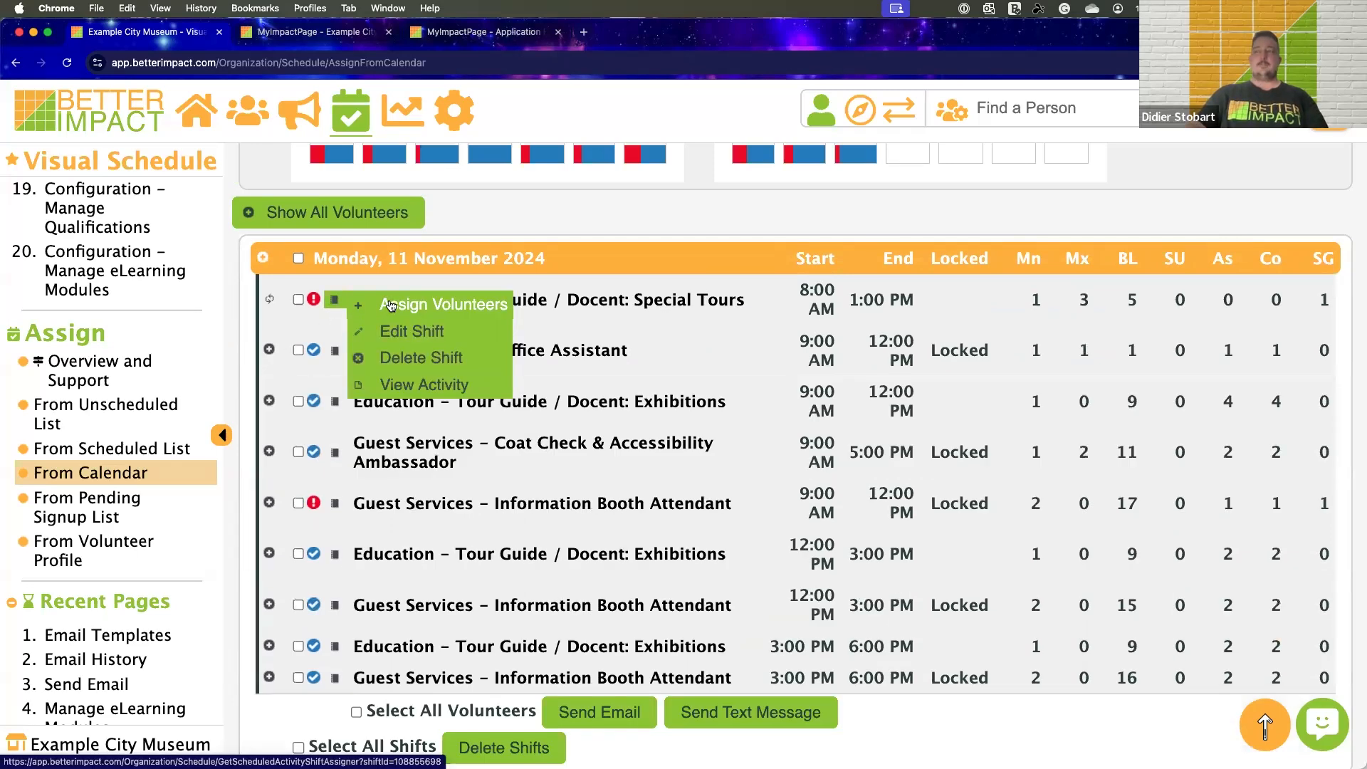
click(403, 306)
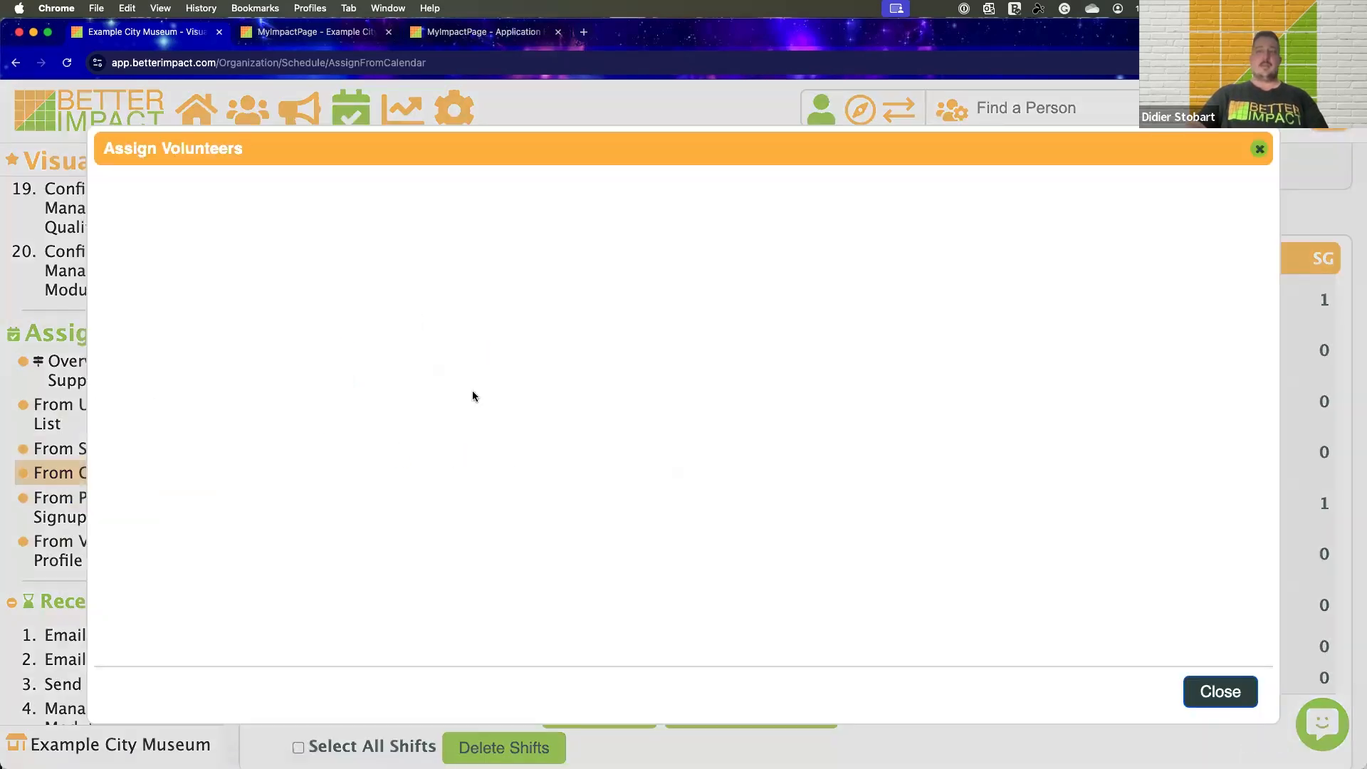
scroll(922, 397, down, 1)
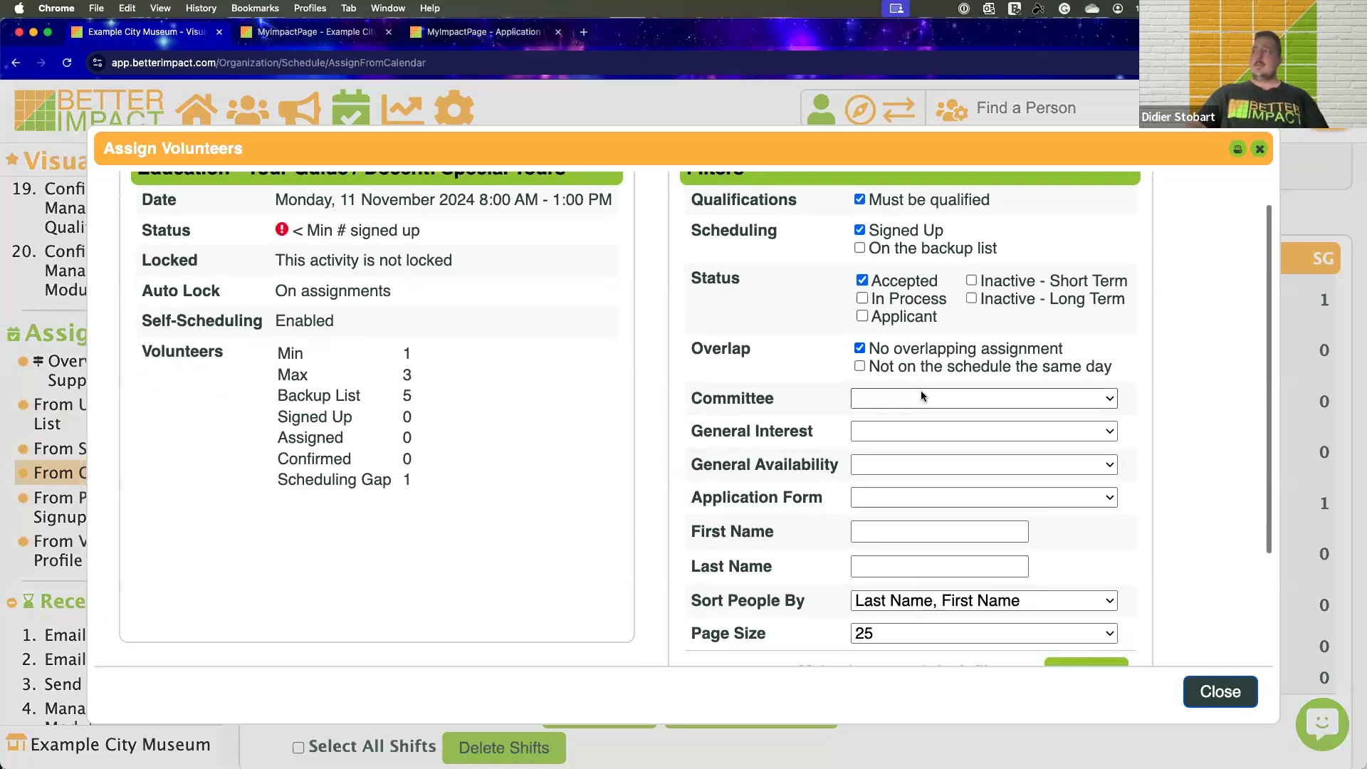
scroll(921, 388, up, 1)
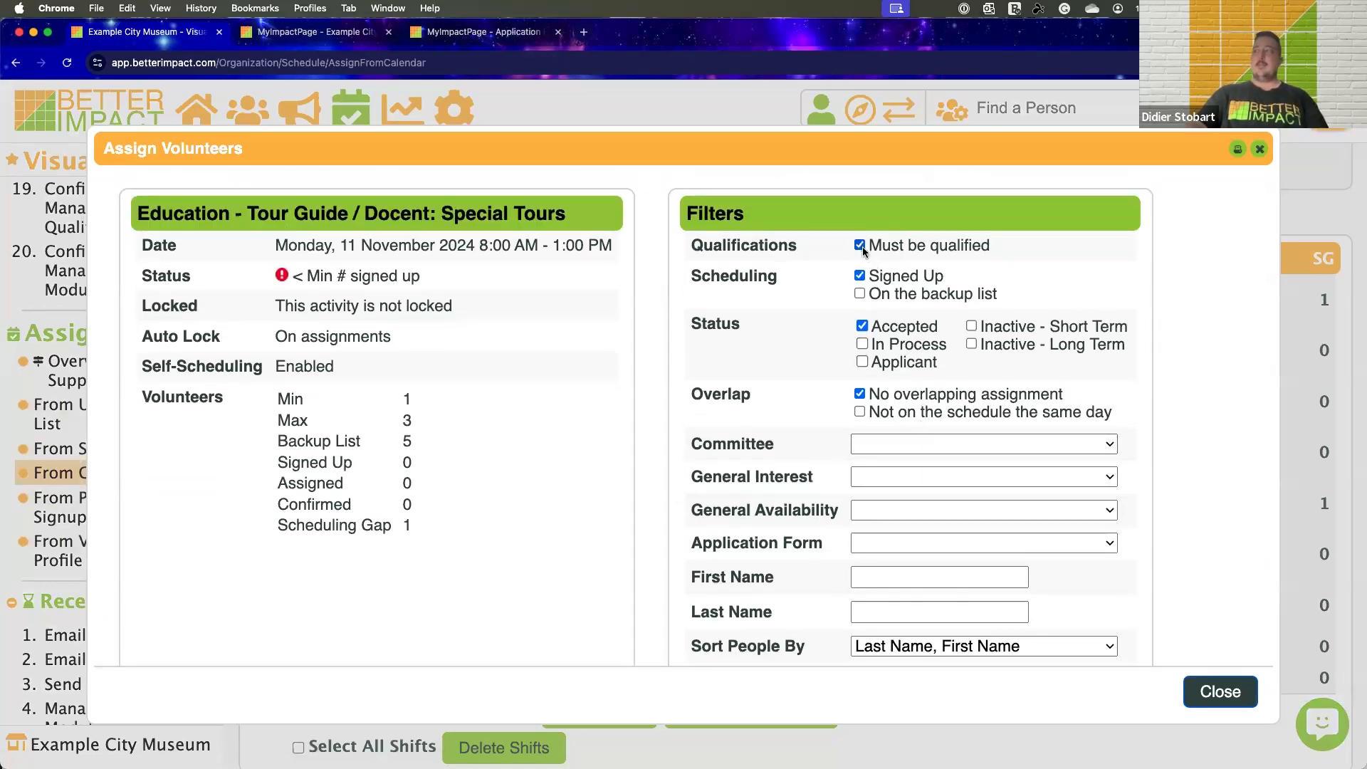
Clear the Signed Up and Must be qualified filters, search for volunteers, and examine the matching list
click(861, 277)
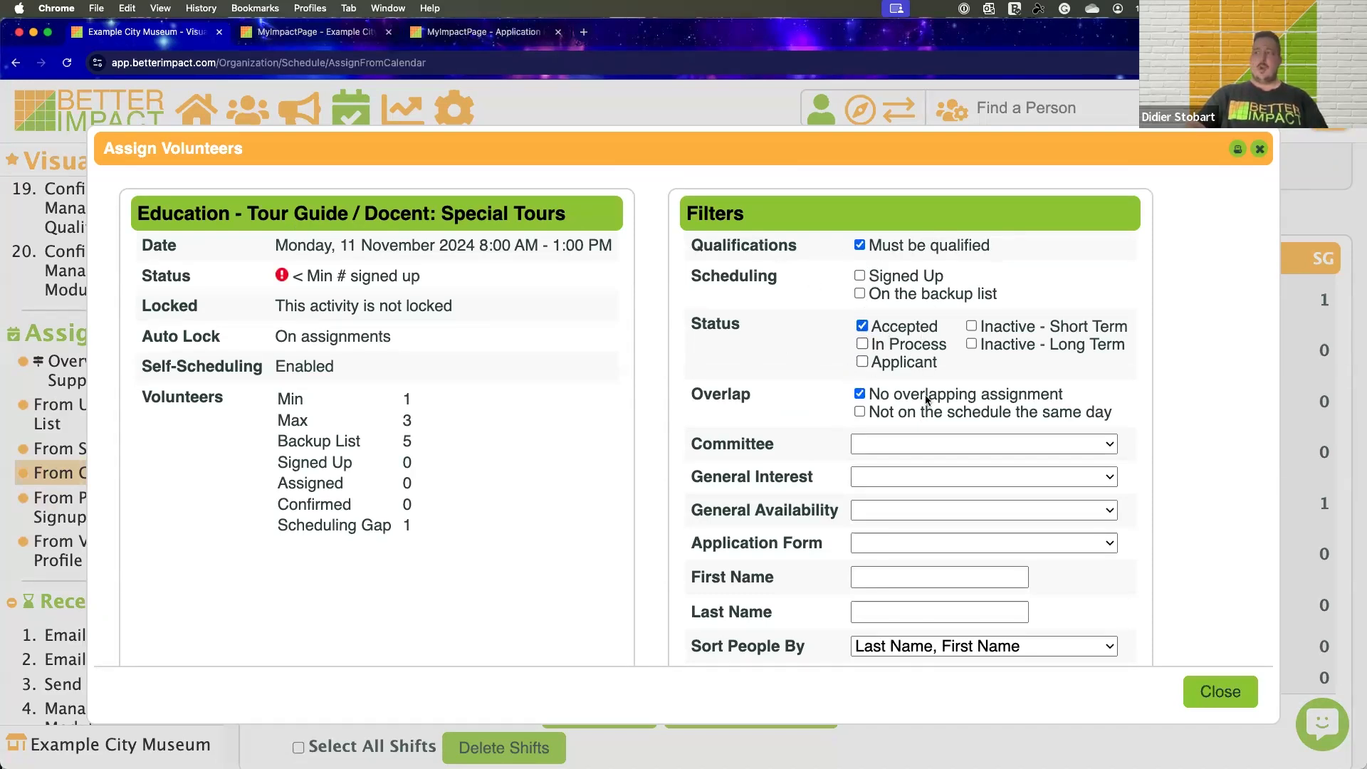
click(860, 246)
scroll(891, 366, down, 1)
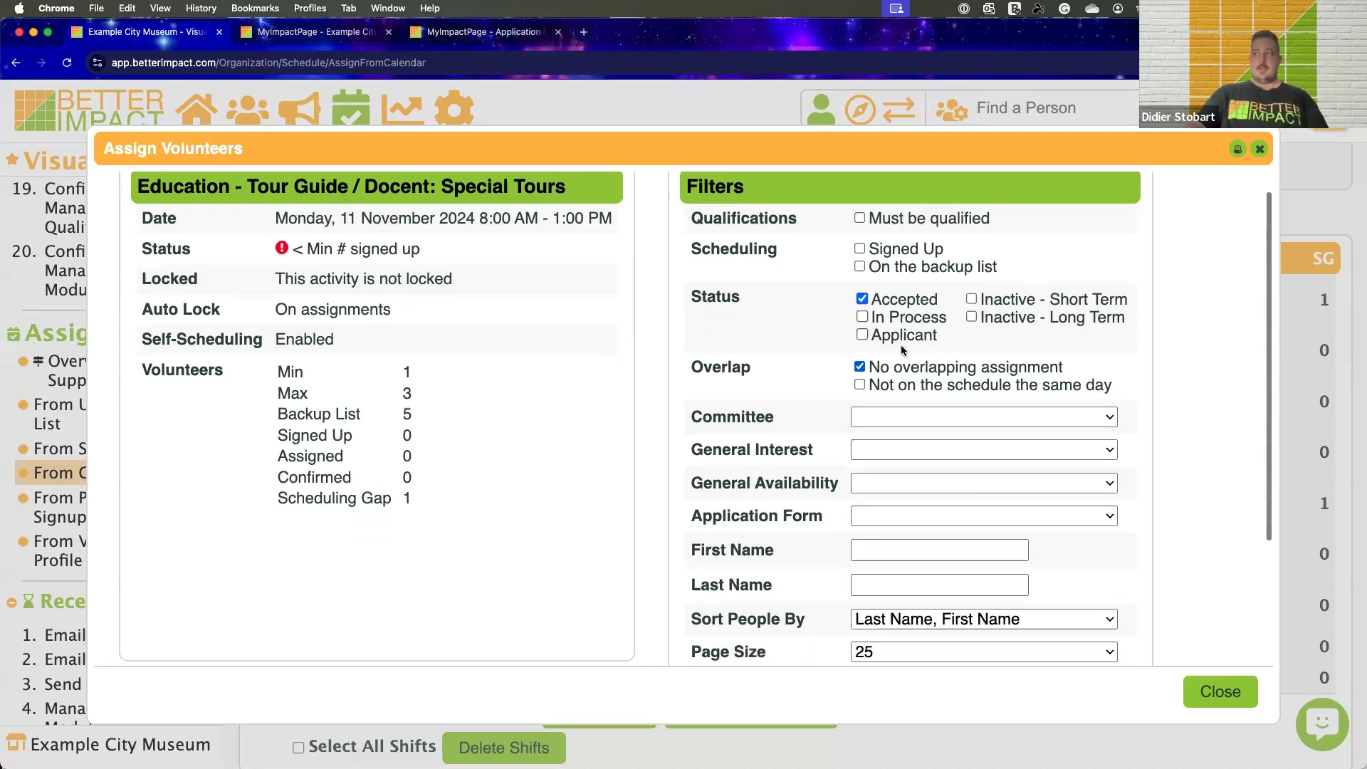
scroll(1165, 561, down, 5)
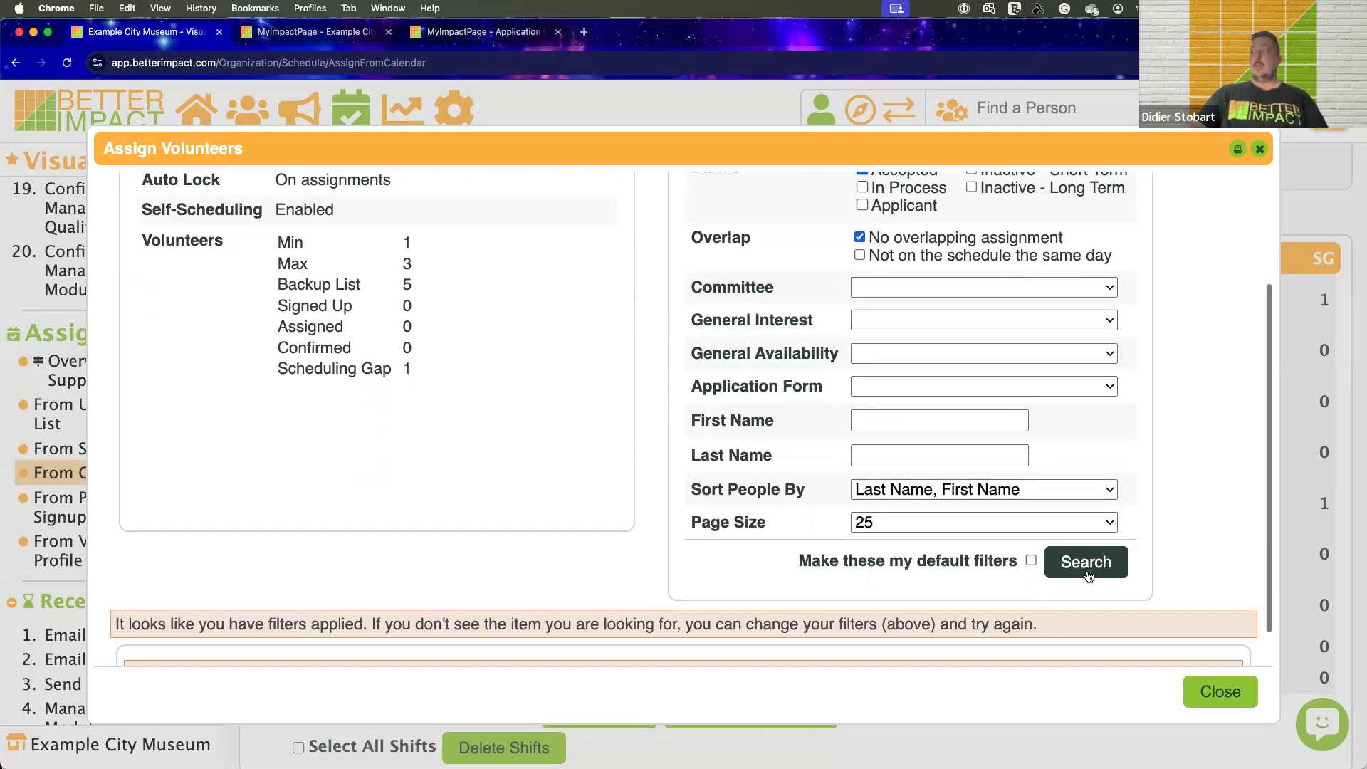
scroll(984, 406, down, 7)
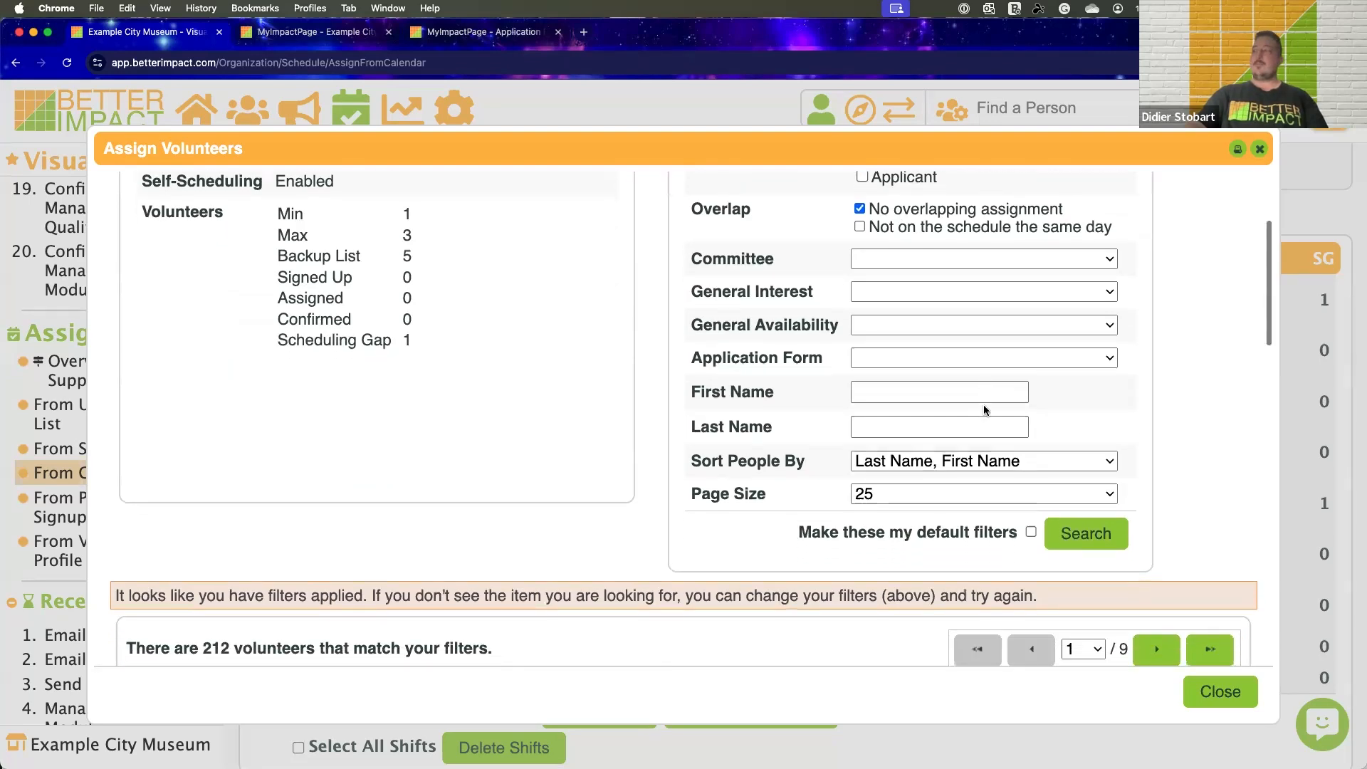
scroll(984, 409, down, 7)
scroll(983, 406, up, 3)
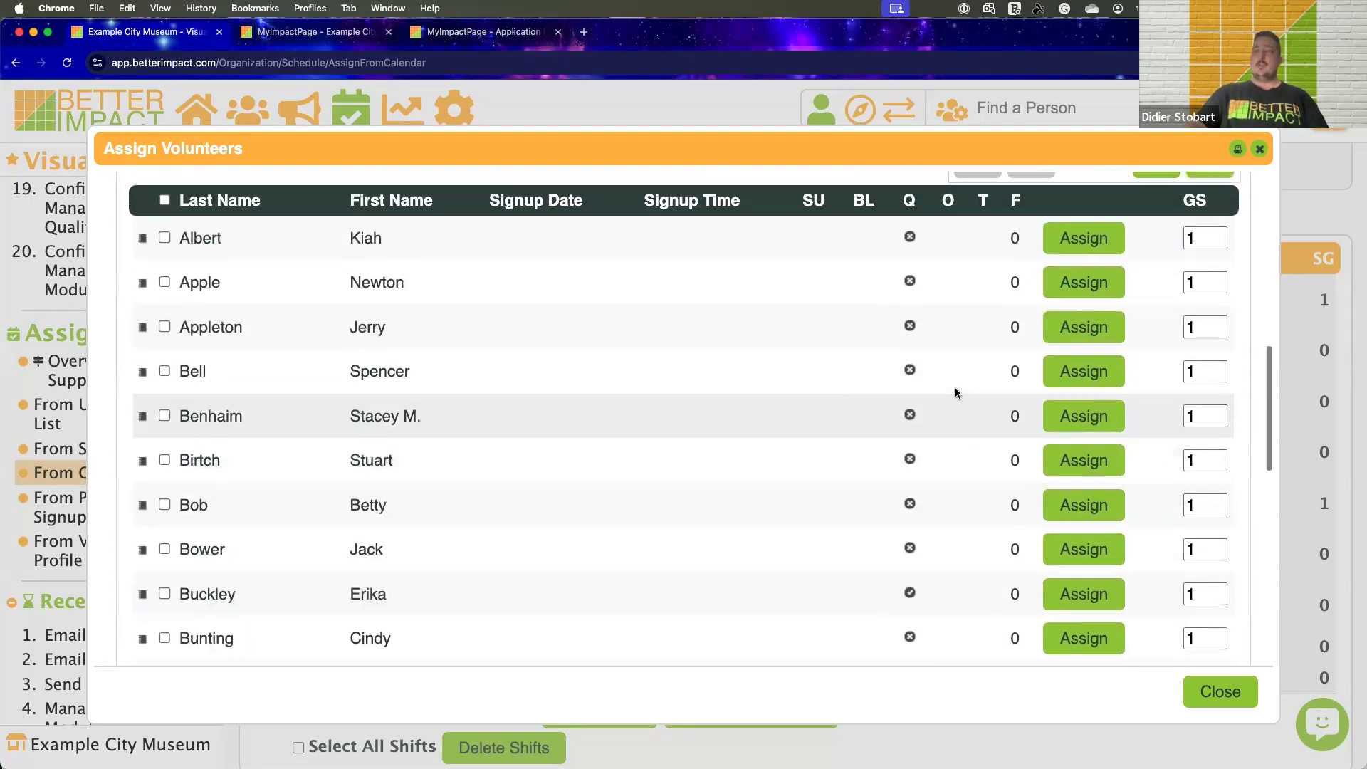
scroll(686, 506, up, 3)
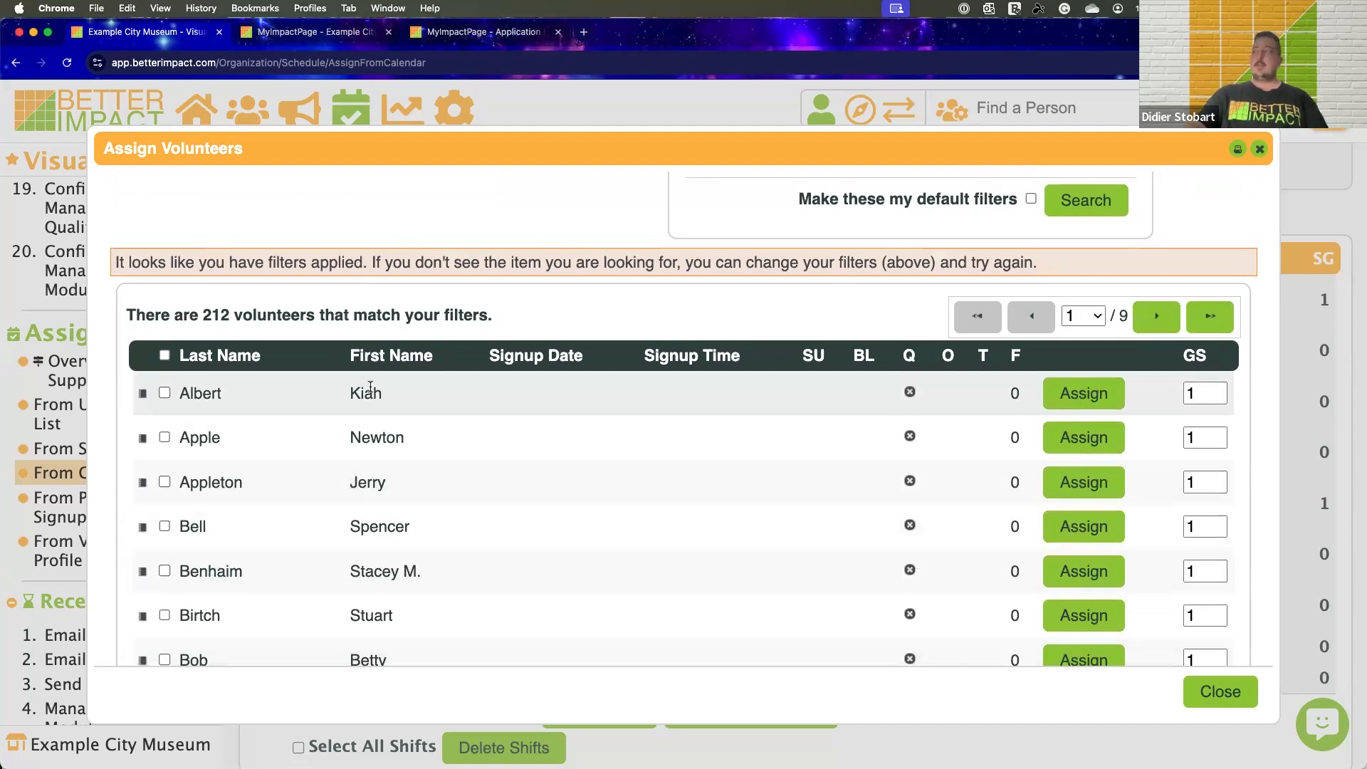
scroll(442, 392, down, 1)
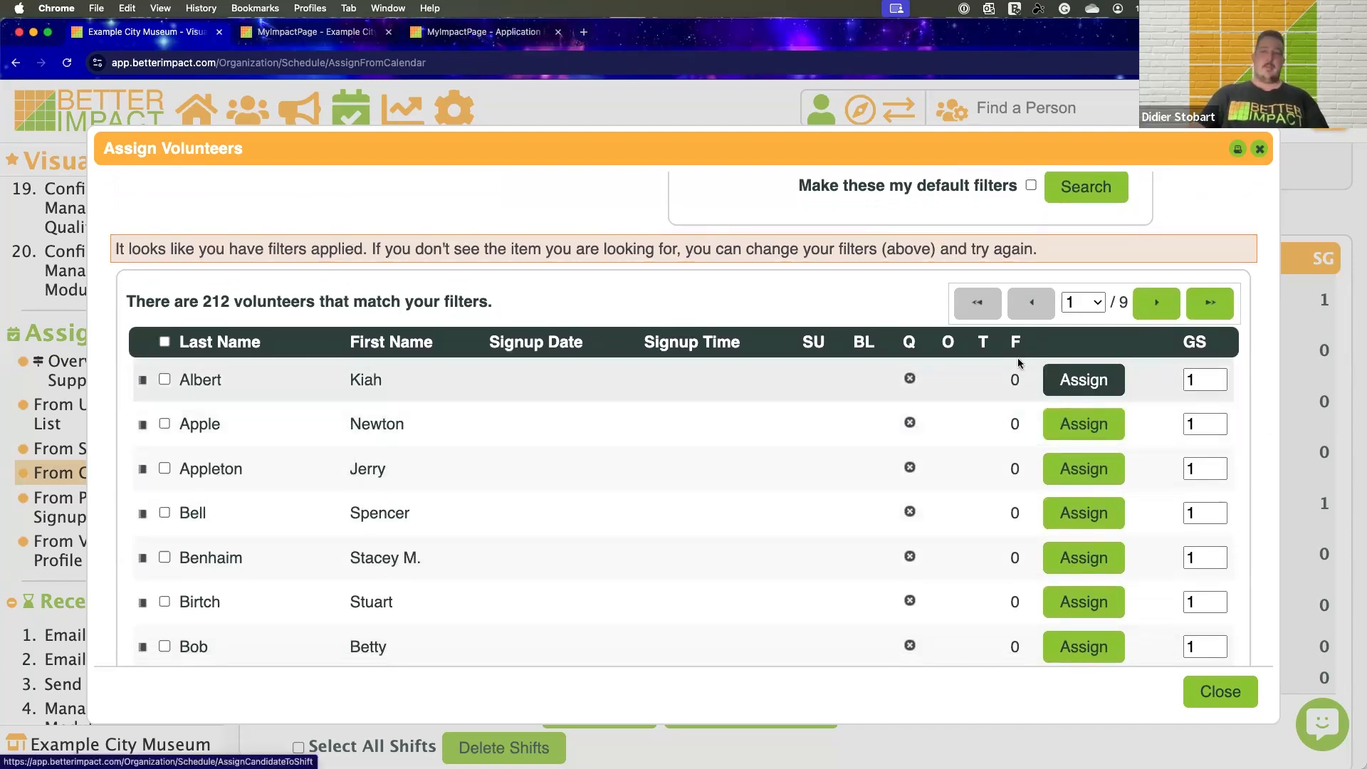
Select all volunteers on the first page of results and open an email form addressed to them
click(164, 342)
scroll(307, 318, down, 15)
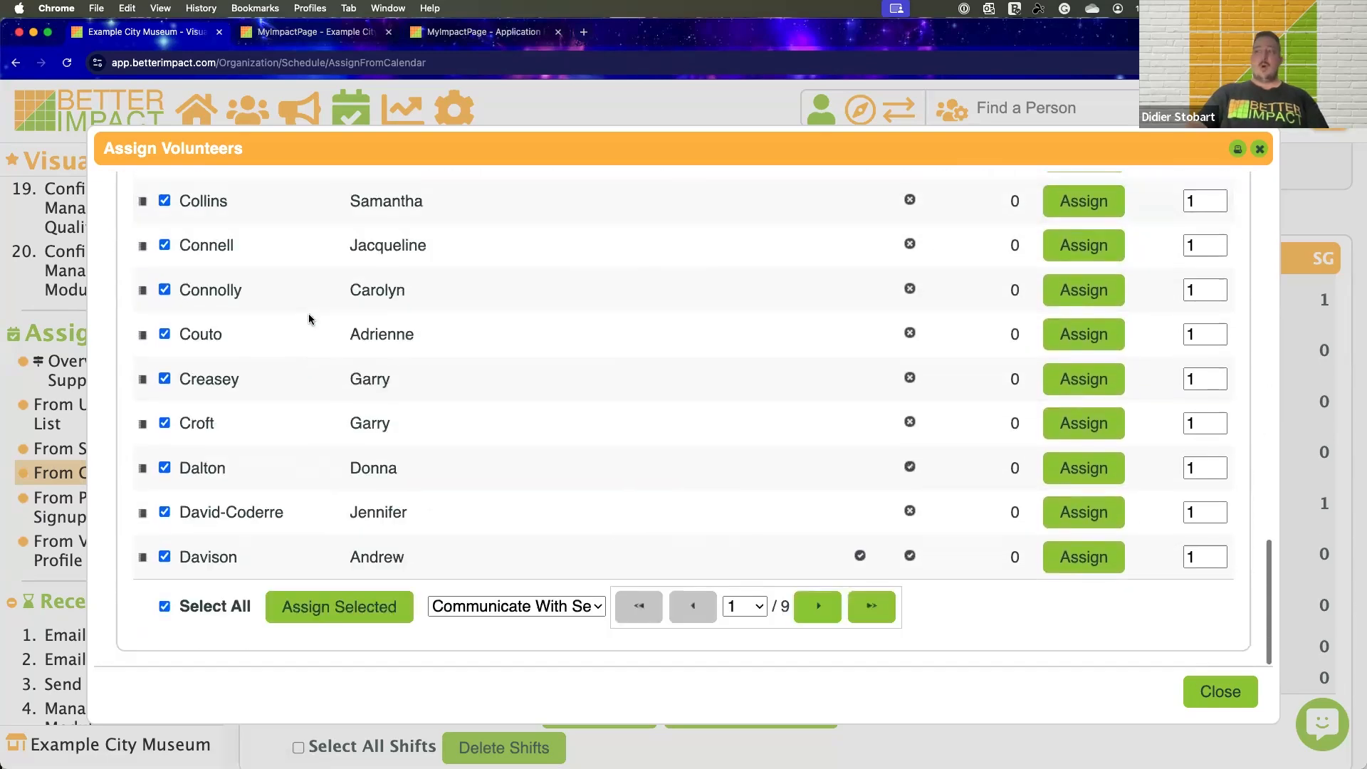
scroll(310, 319, up, 1)
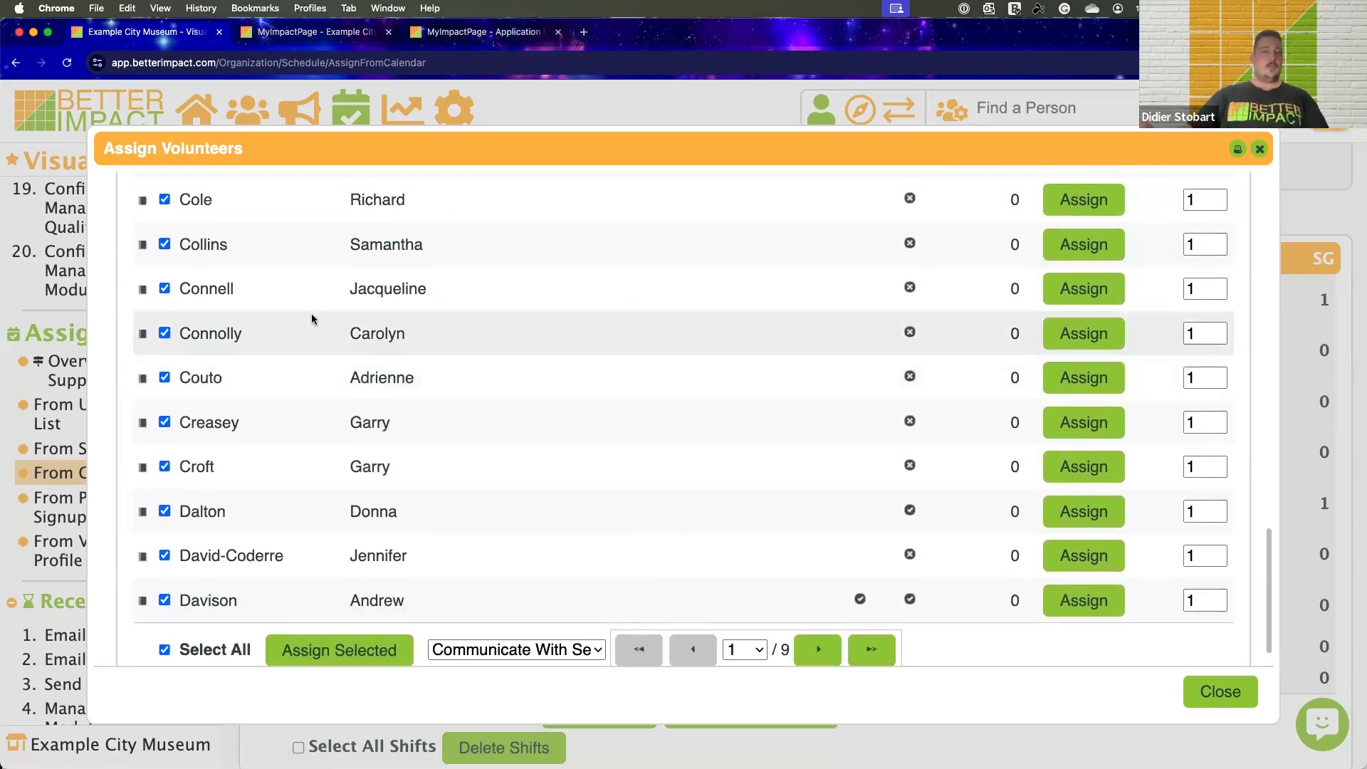
scroll(311, 318, up, 1)
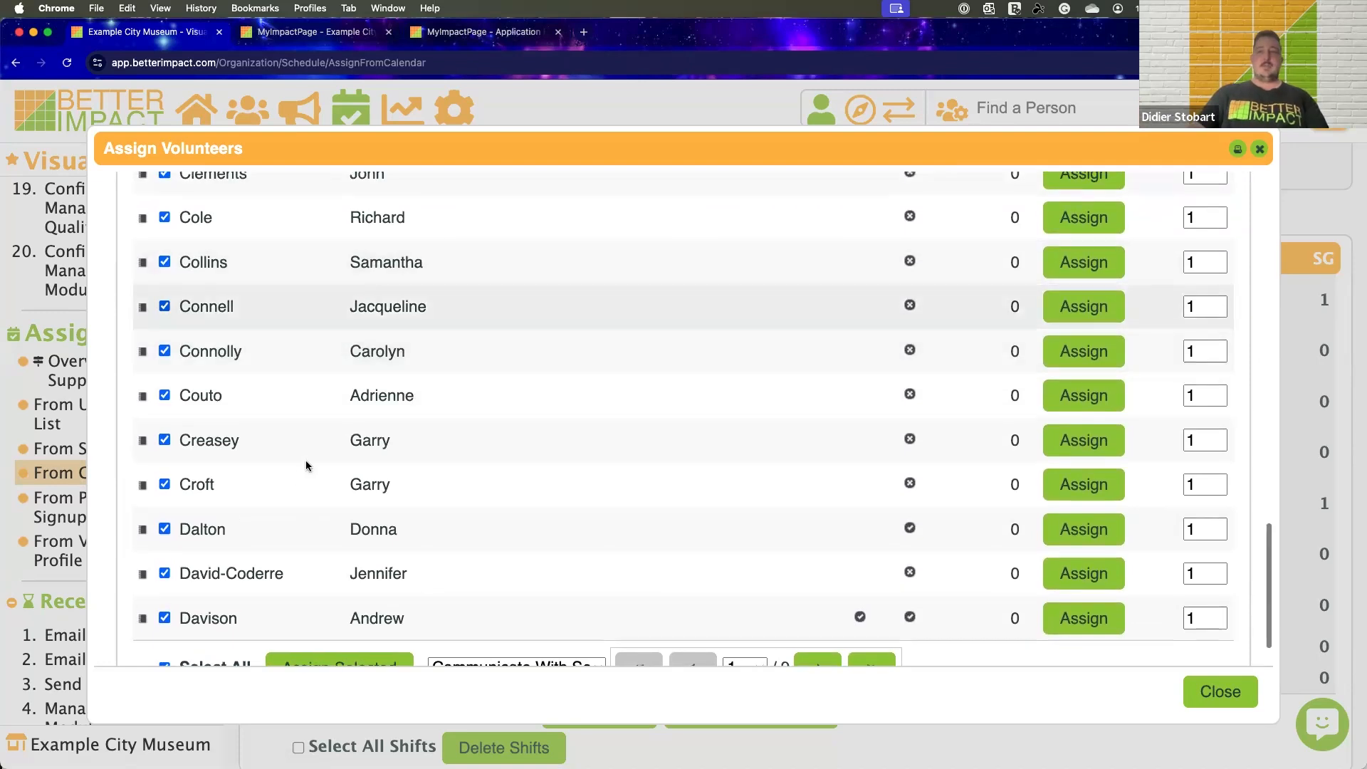
scroll(306, 466, down, 2)
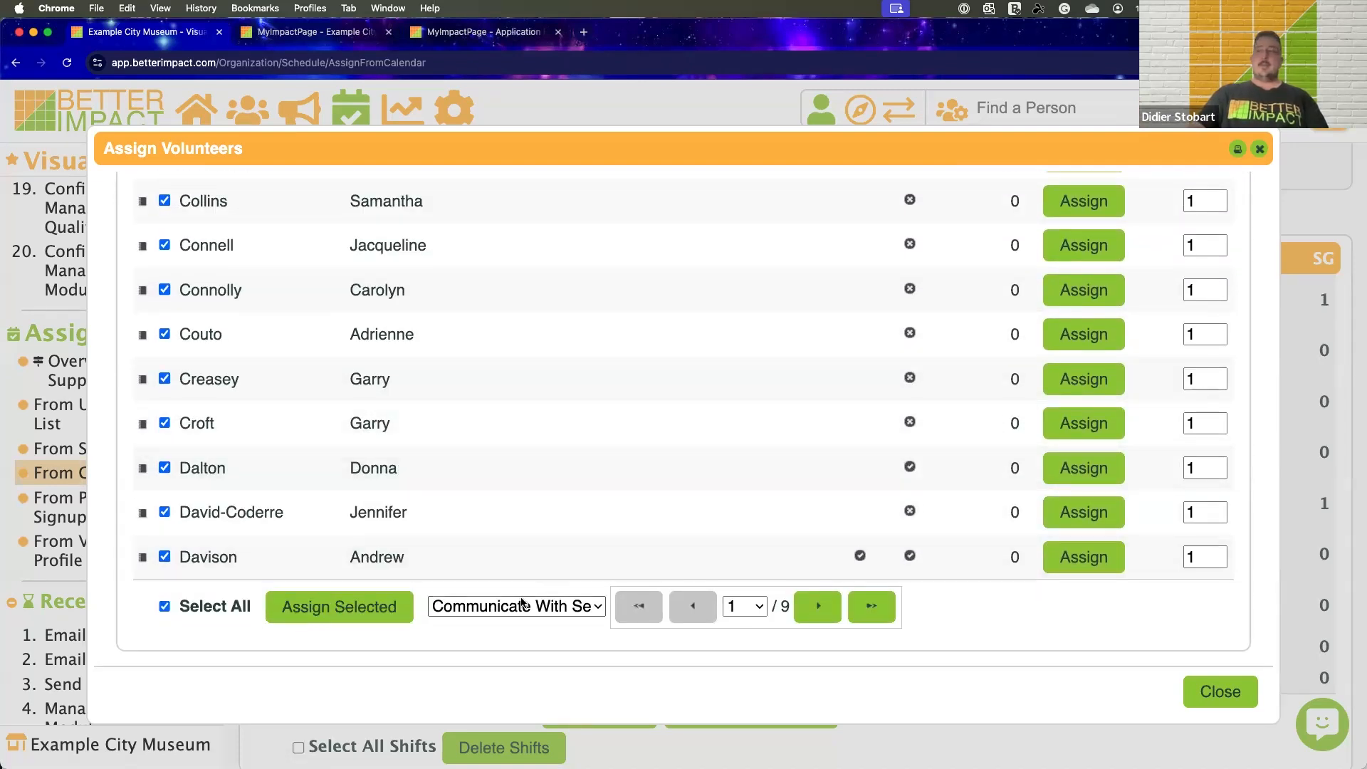
click(515, 607)
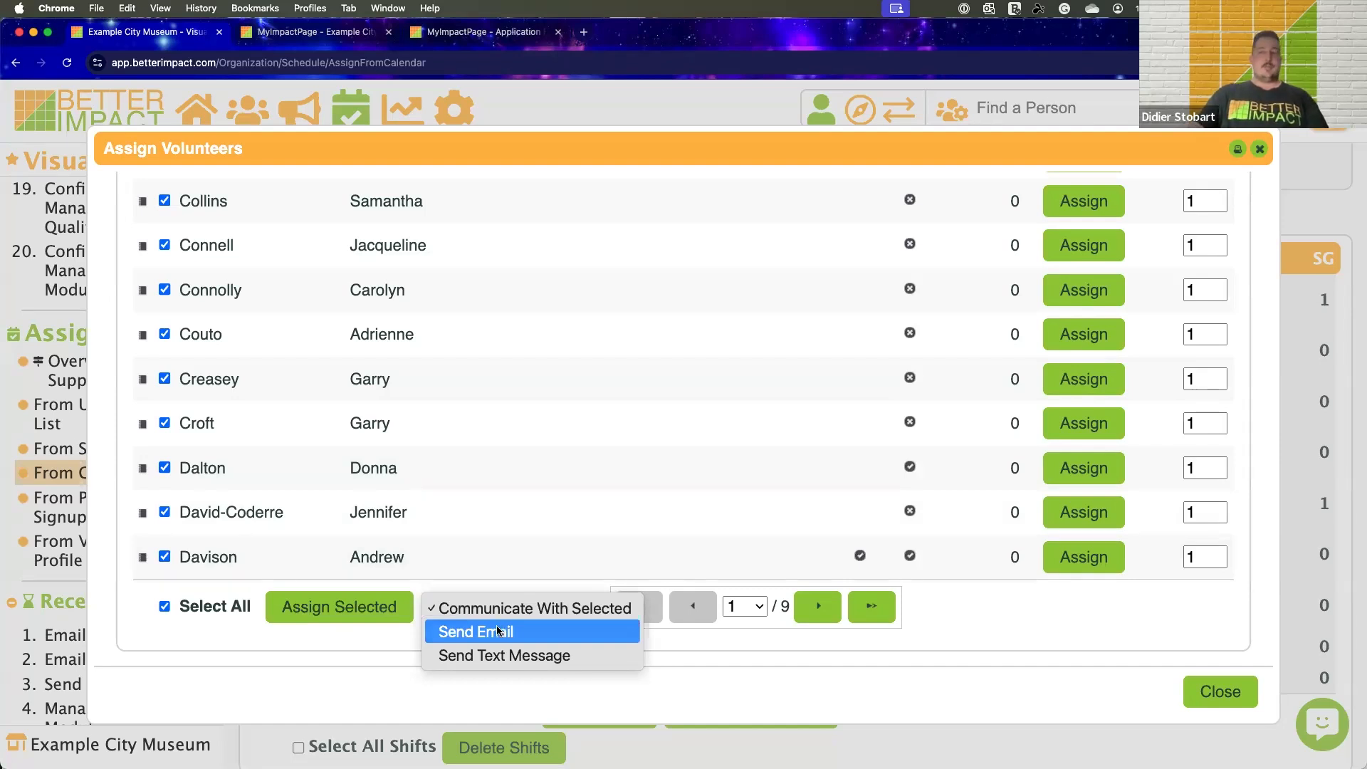
click(498, 631)
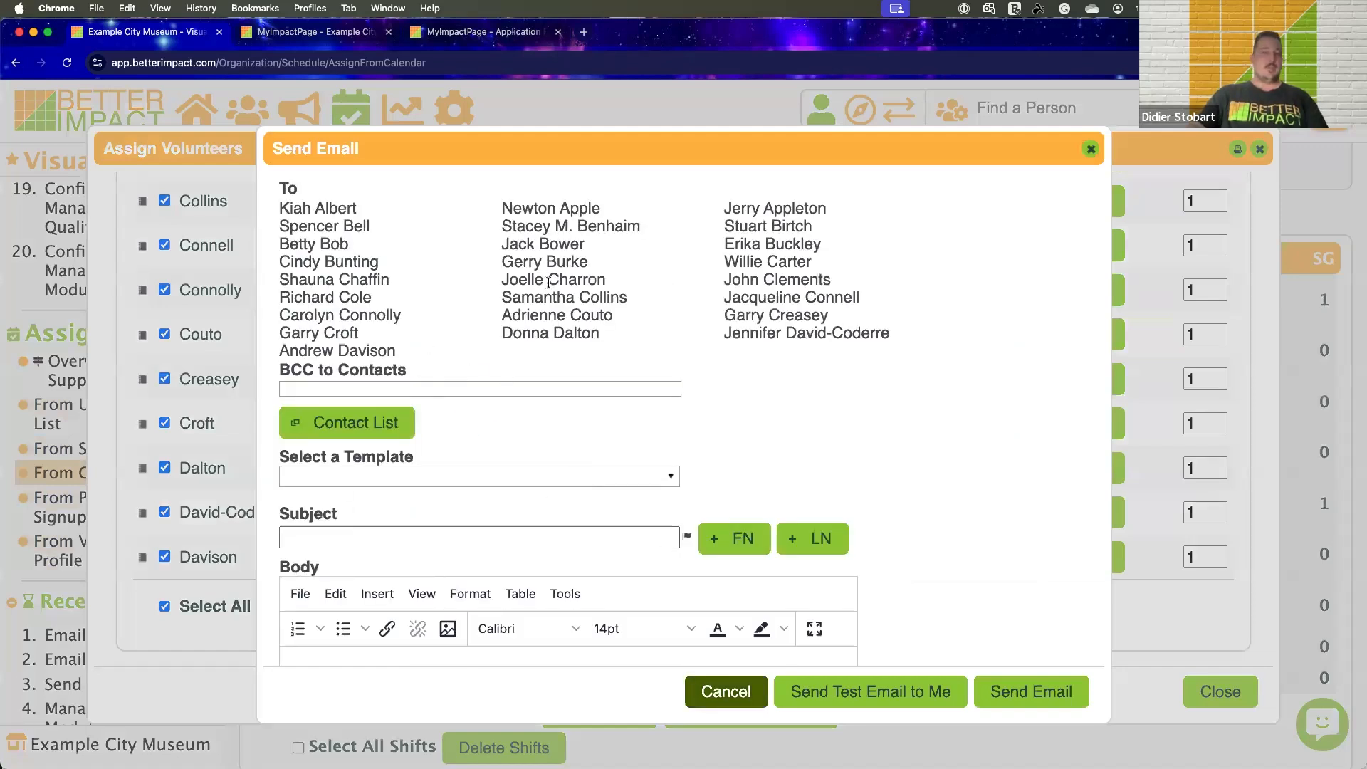
Review the email form's templates and recipients, close it without sending, and close volunteer assignment to return to the 11 November shifts
scroll(548, 281, down, 5)
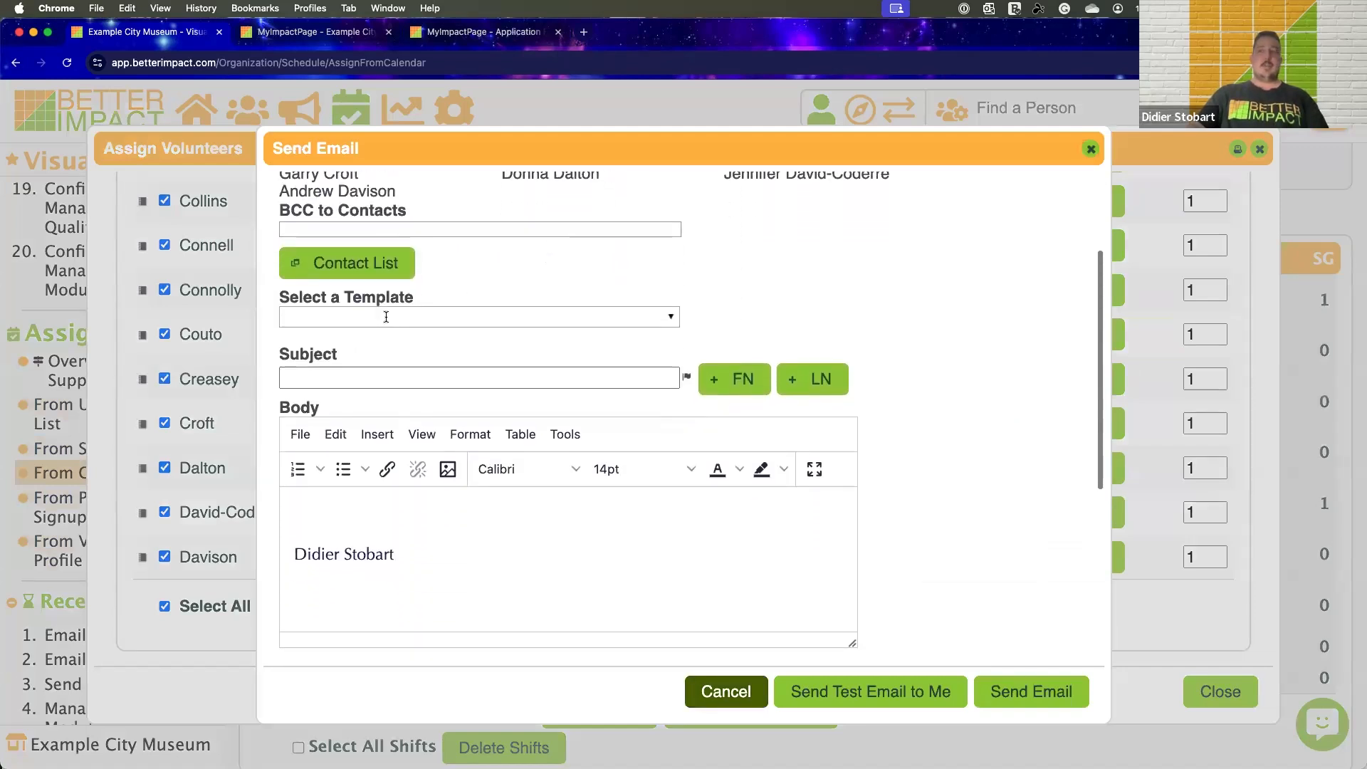
click(387, 315)
scroll(396, 404, down, 7)
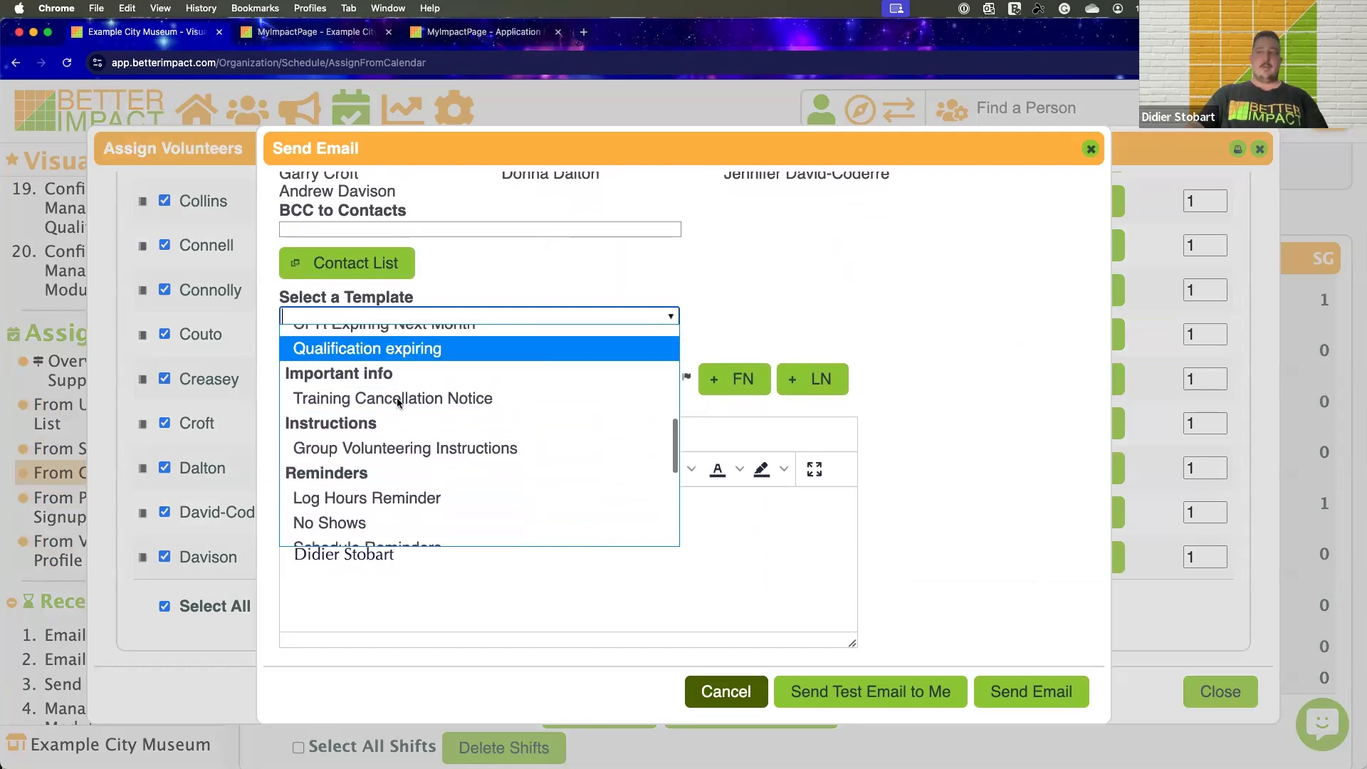
click(705, 312)
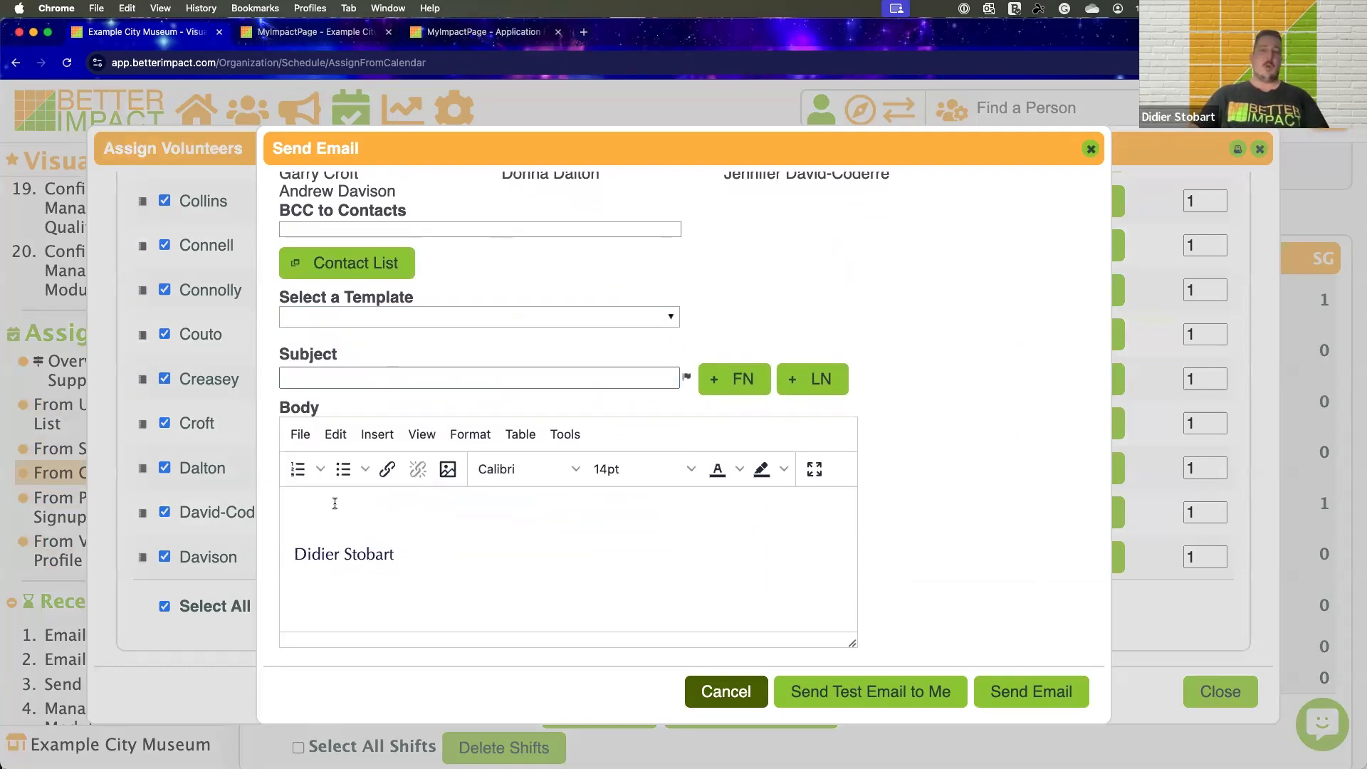
scroll(618, 370, up, 5)
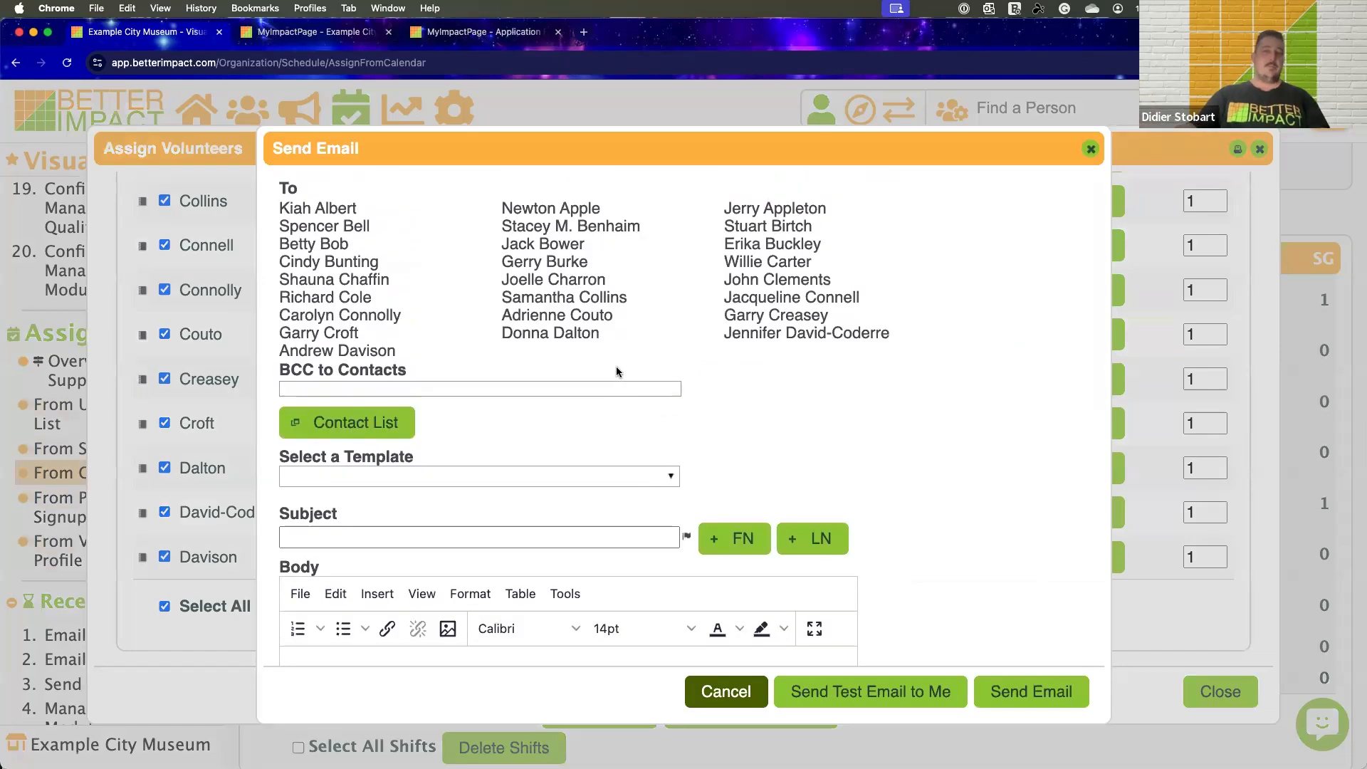
click(1086, 149)
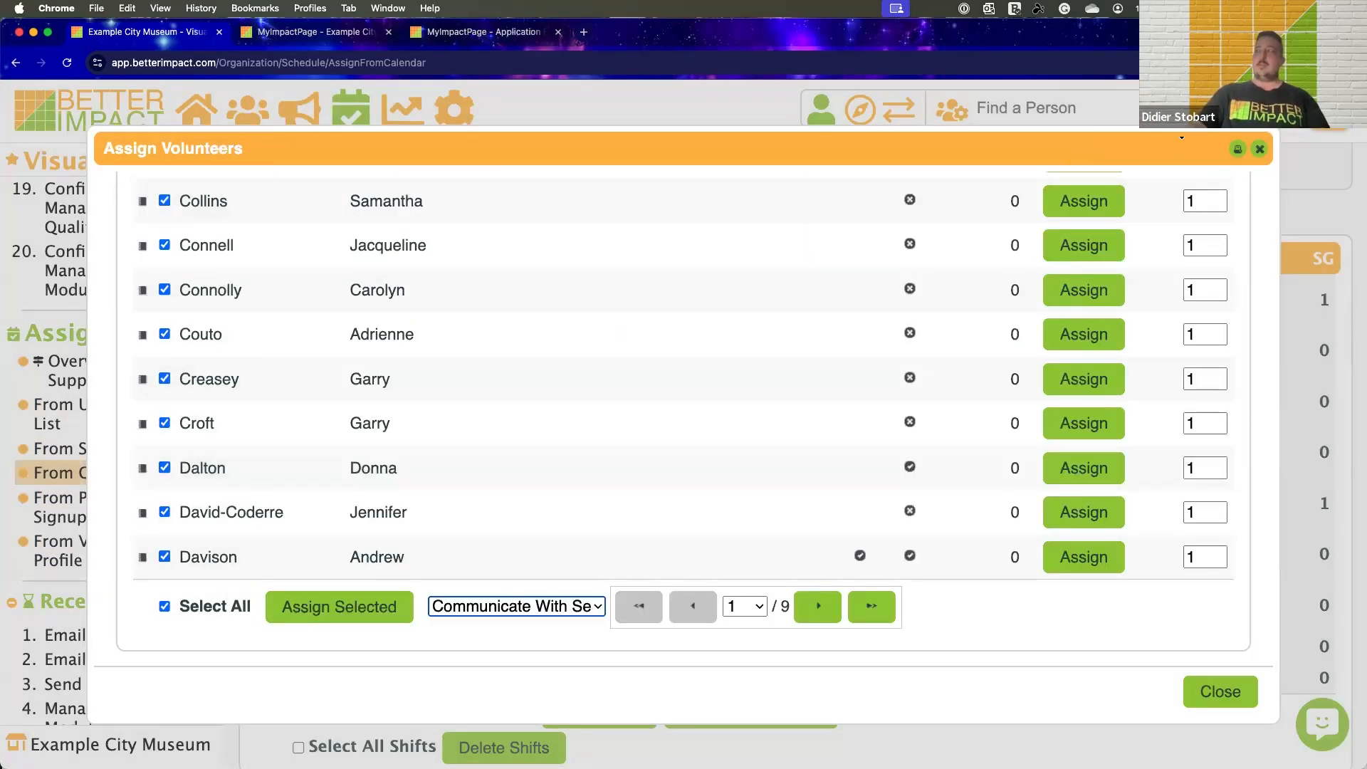
click(1260, 150)
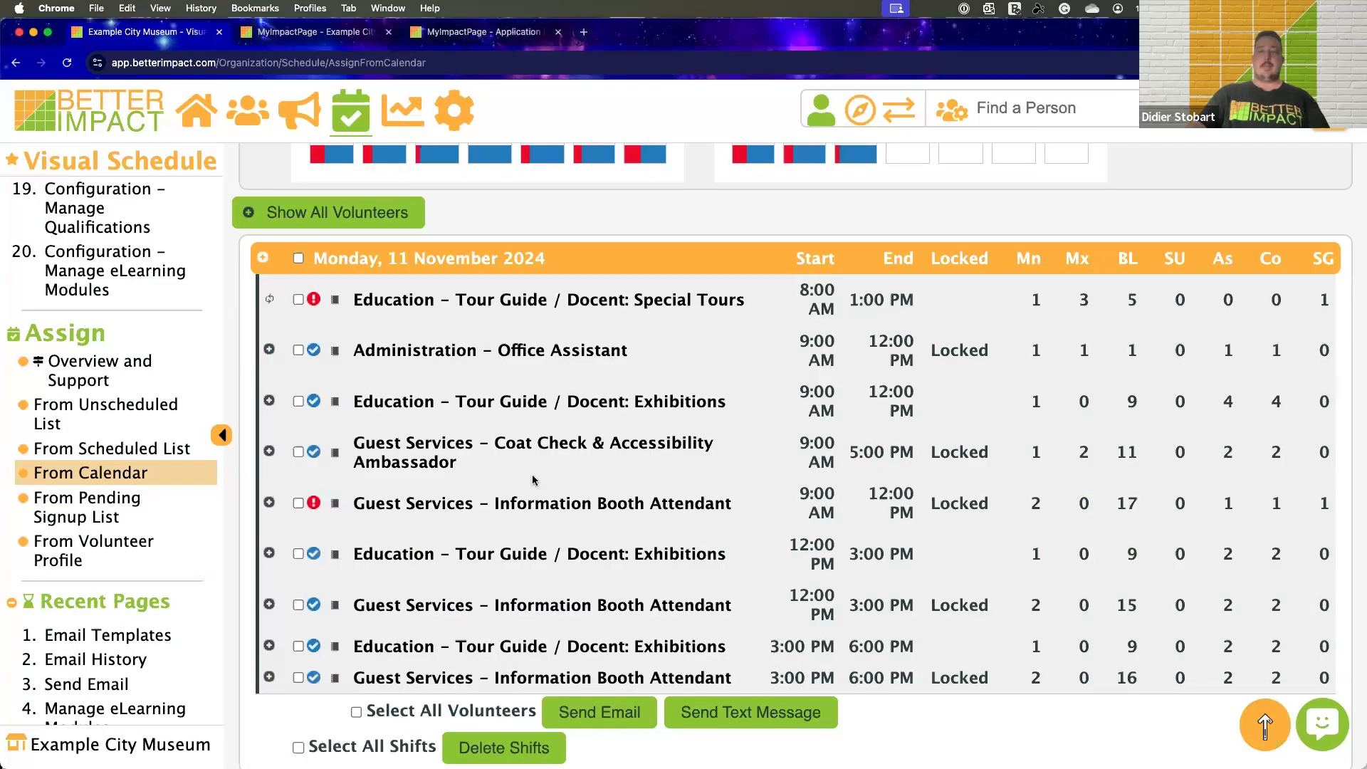
scroll(536, 290, up, 2)
scroll(542, 289, down, 1)
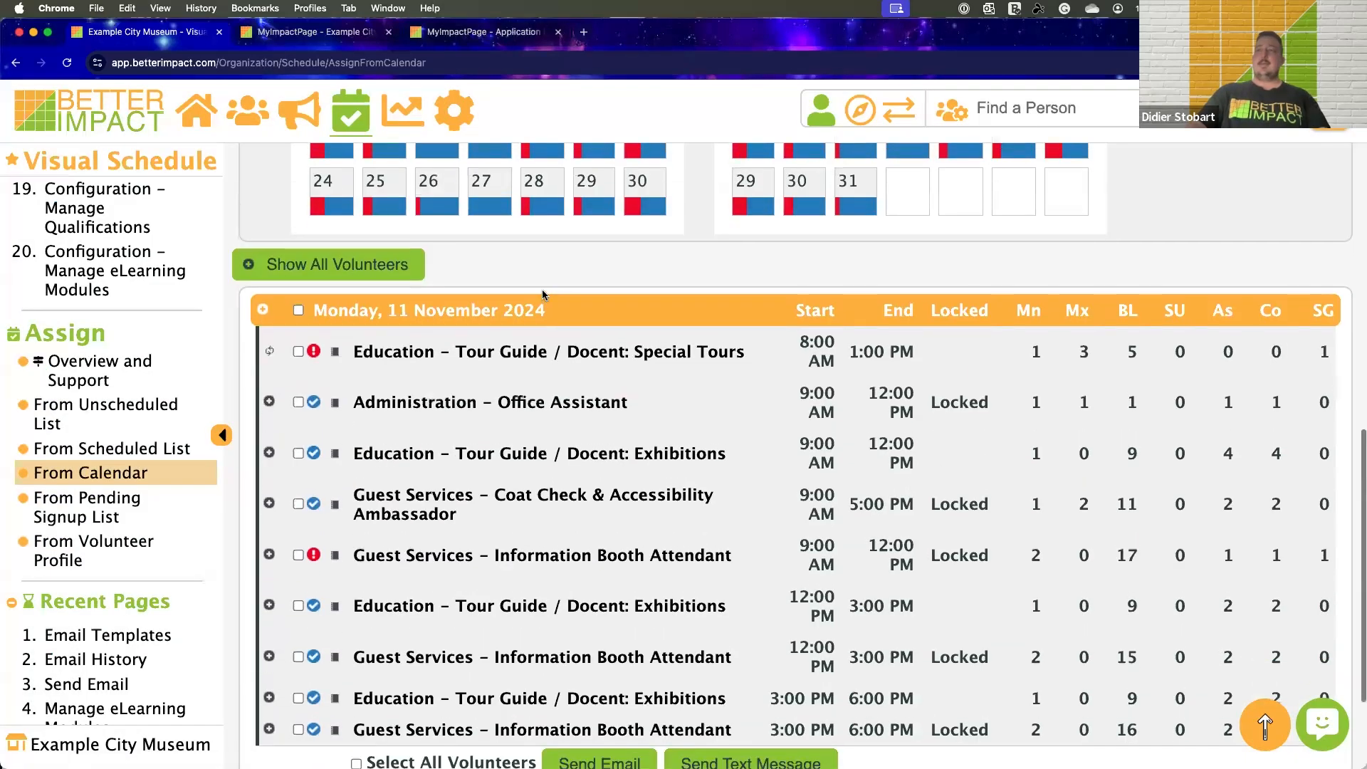
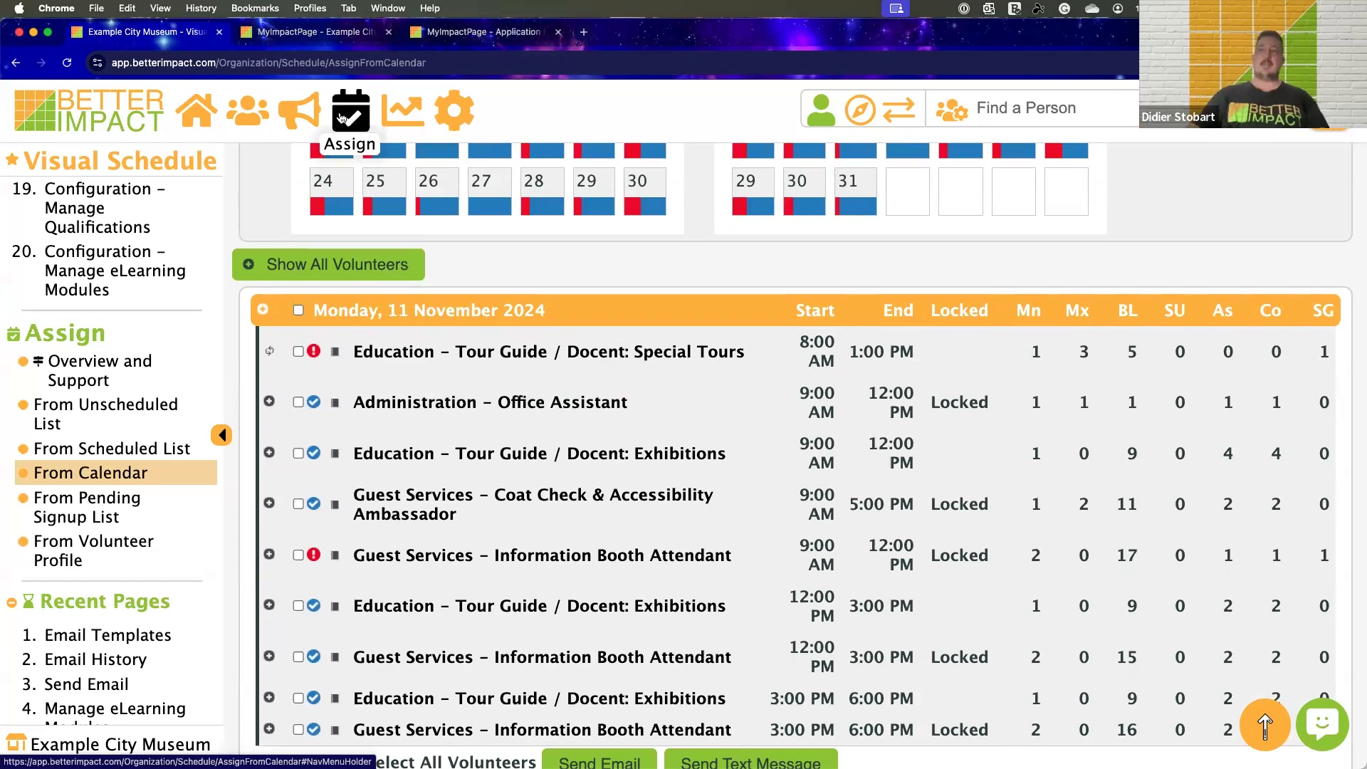
Browse the available hours and feedback reports and open the Hours and Feedback Trend report
click(394, 116)
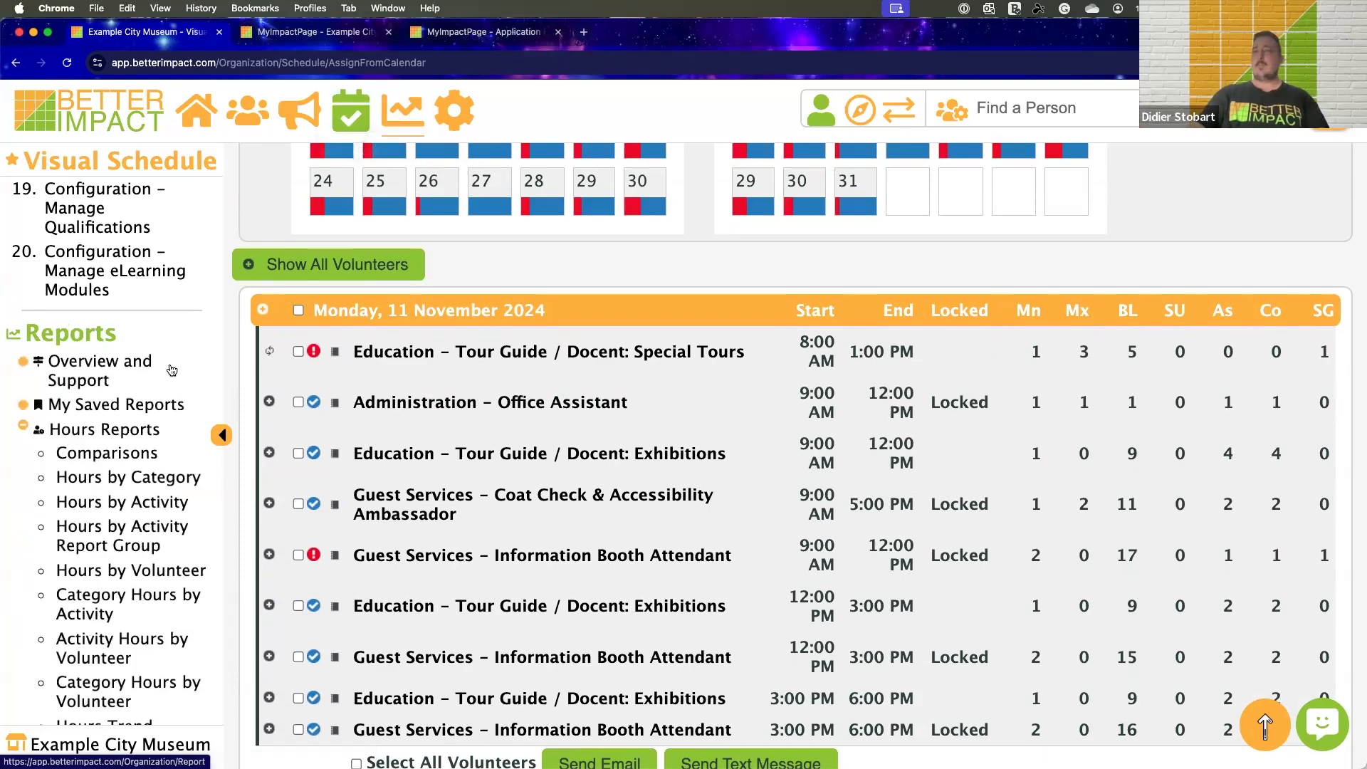
scroll(170, 366, down, 5)
scroll(171, 368, up, 1)
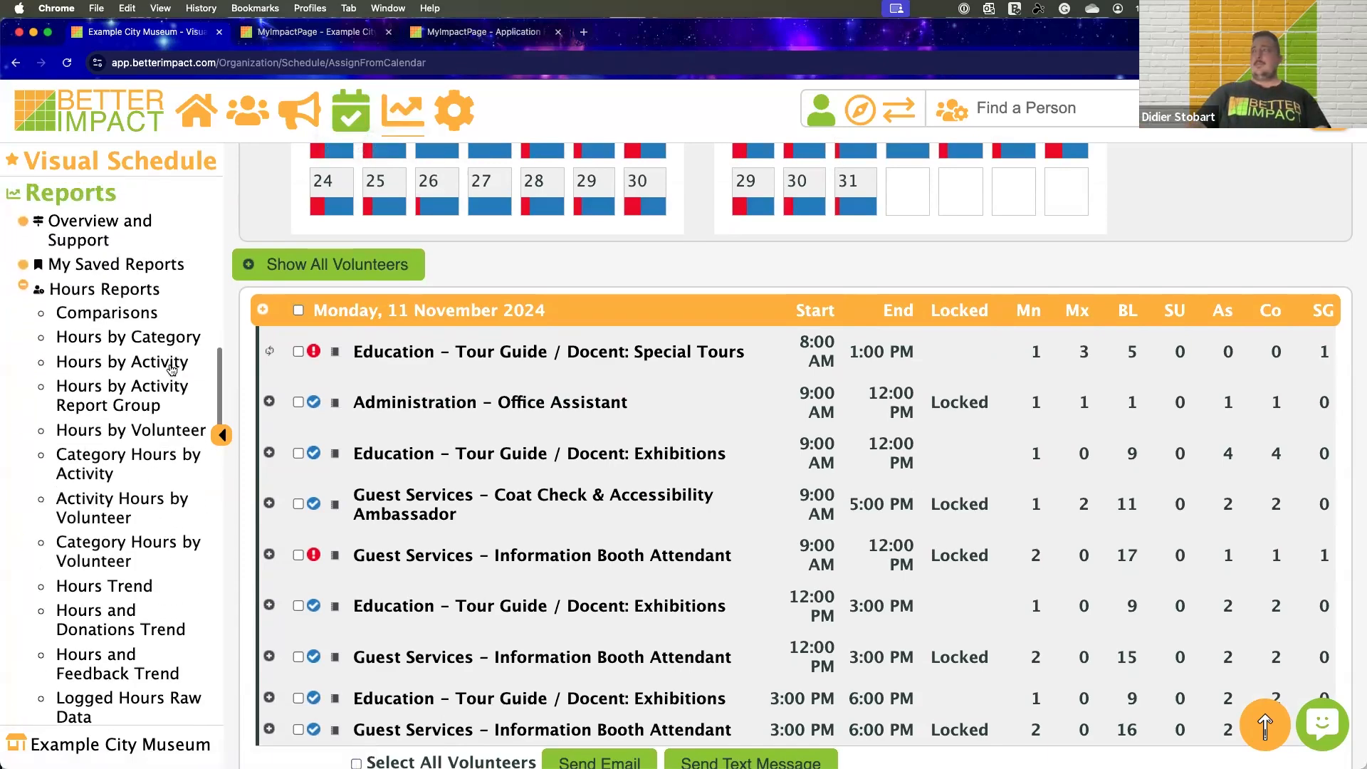
scroll(171, 366, down, 4)
scroll(171, 369, up, 2)
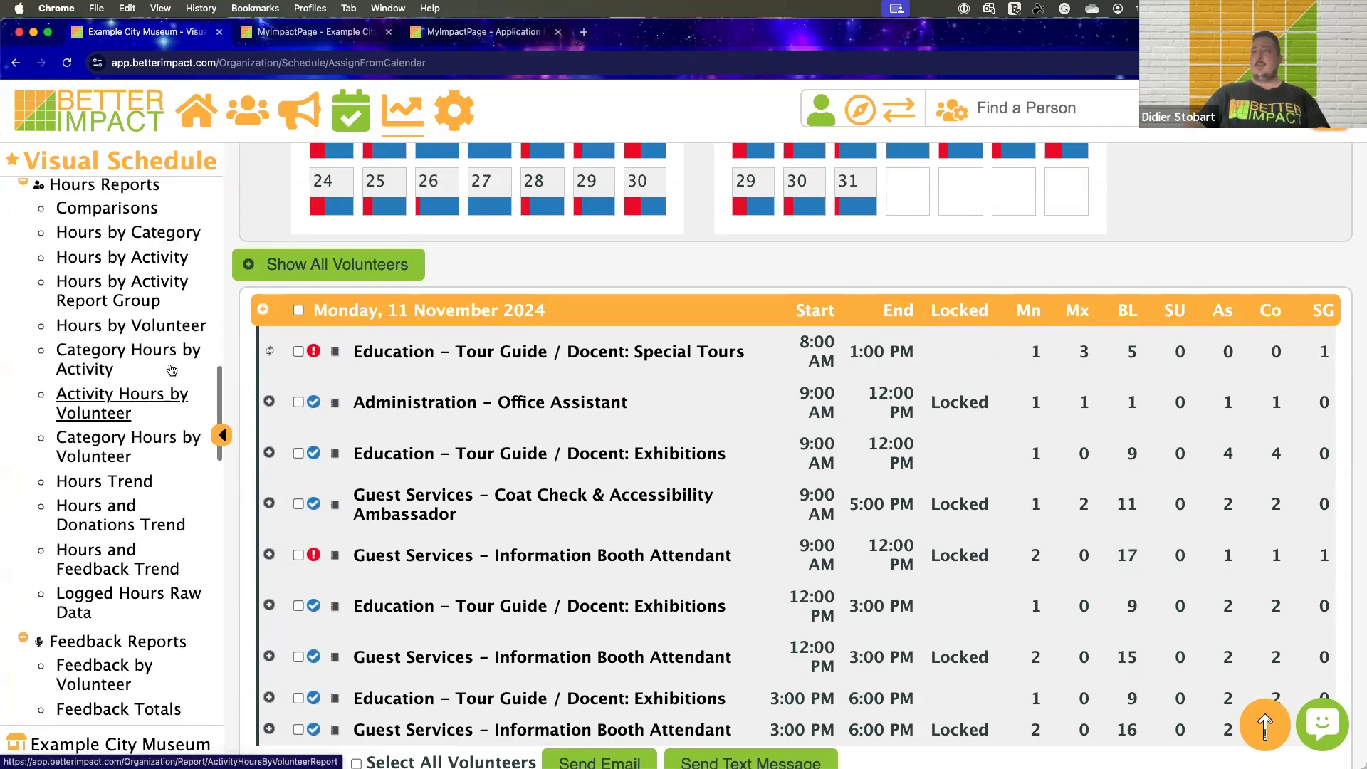
scroll(171, 370, down, 3)
scroll(171, 370, down, 4)
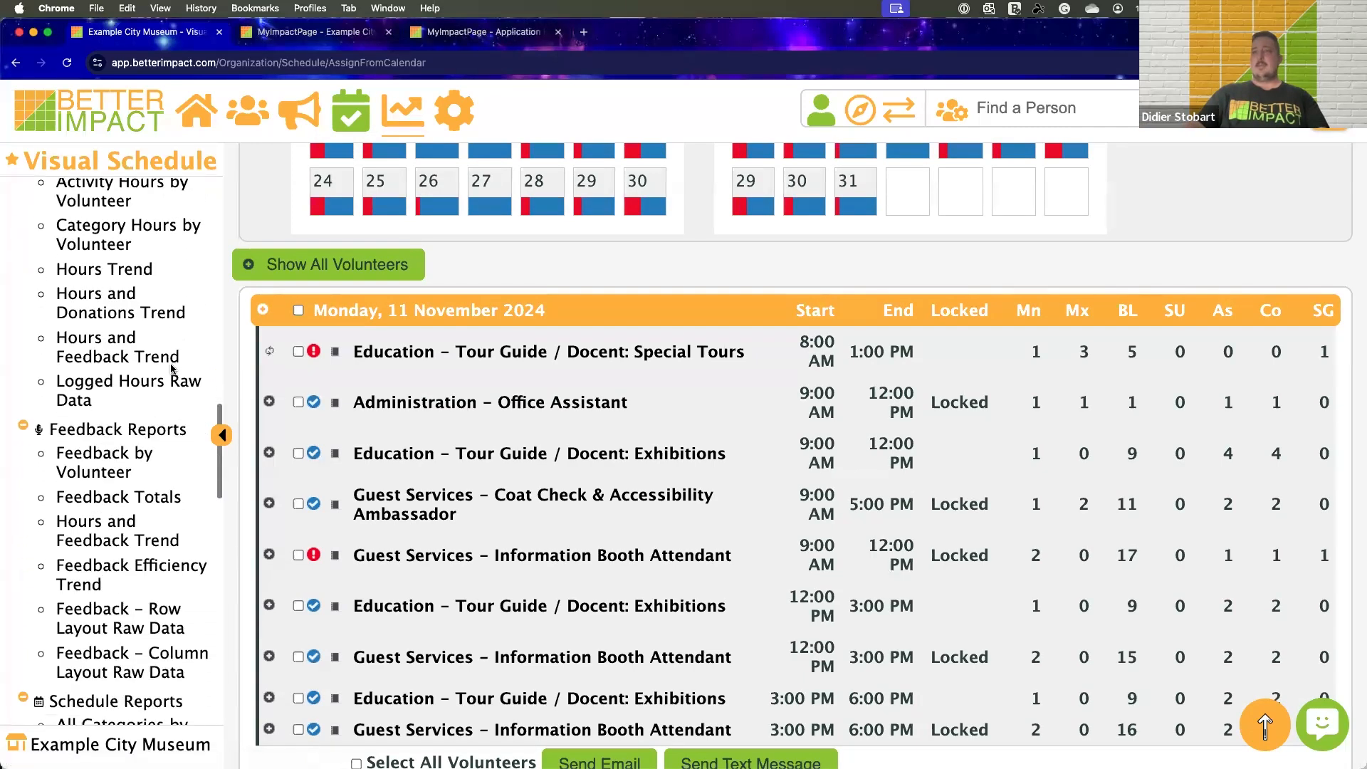
scroll(157, 369, up, 7)
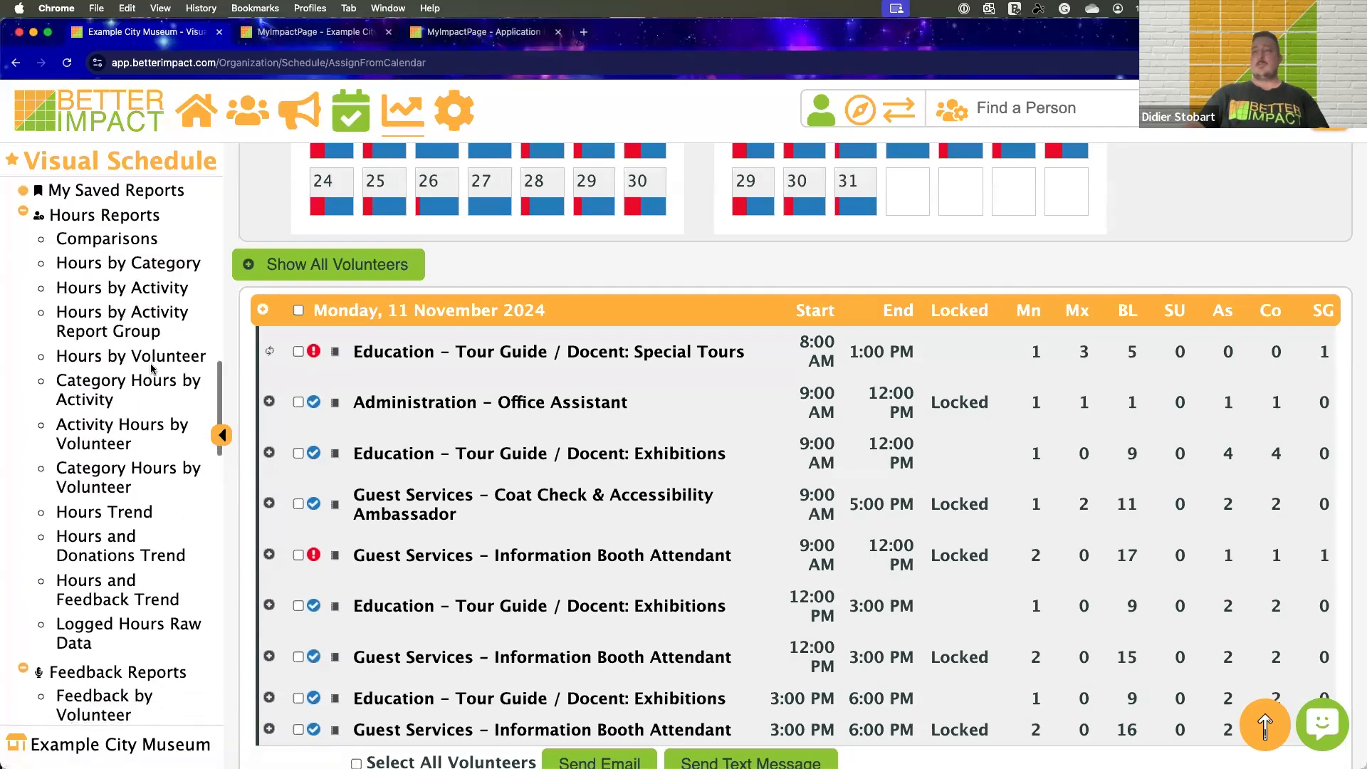
scroll(136, 381, down, 6)
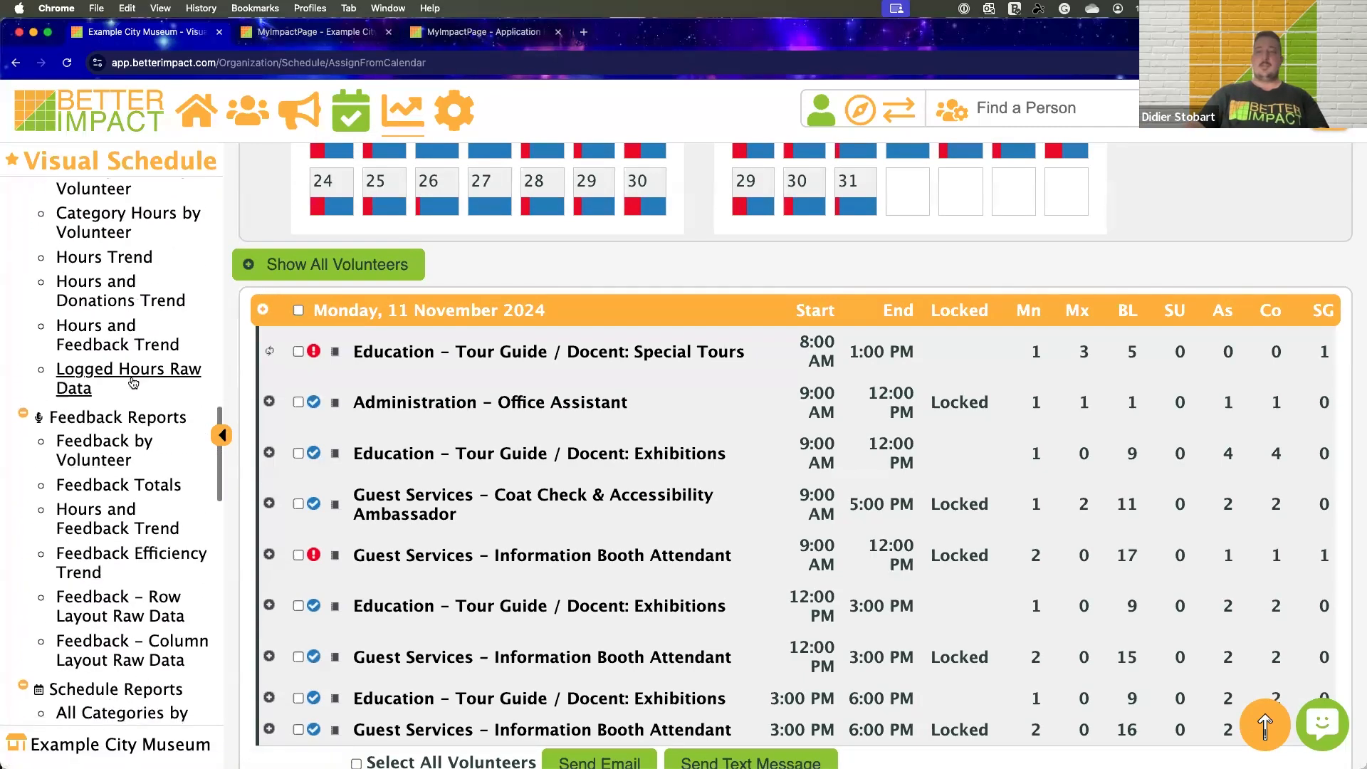
click(97, 519)
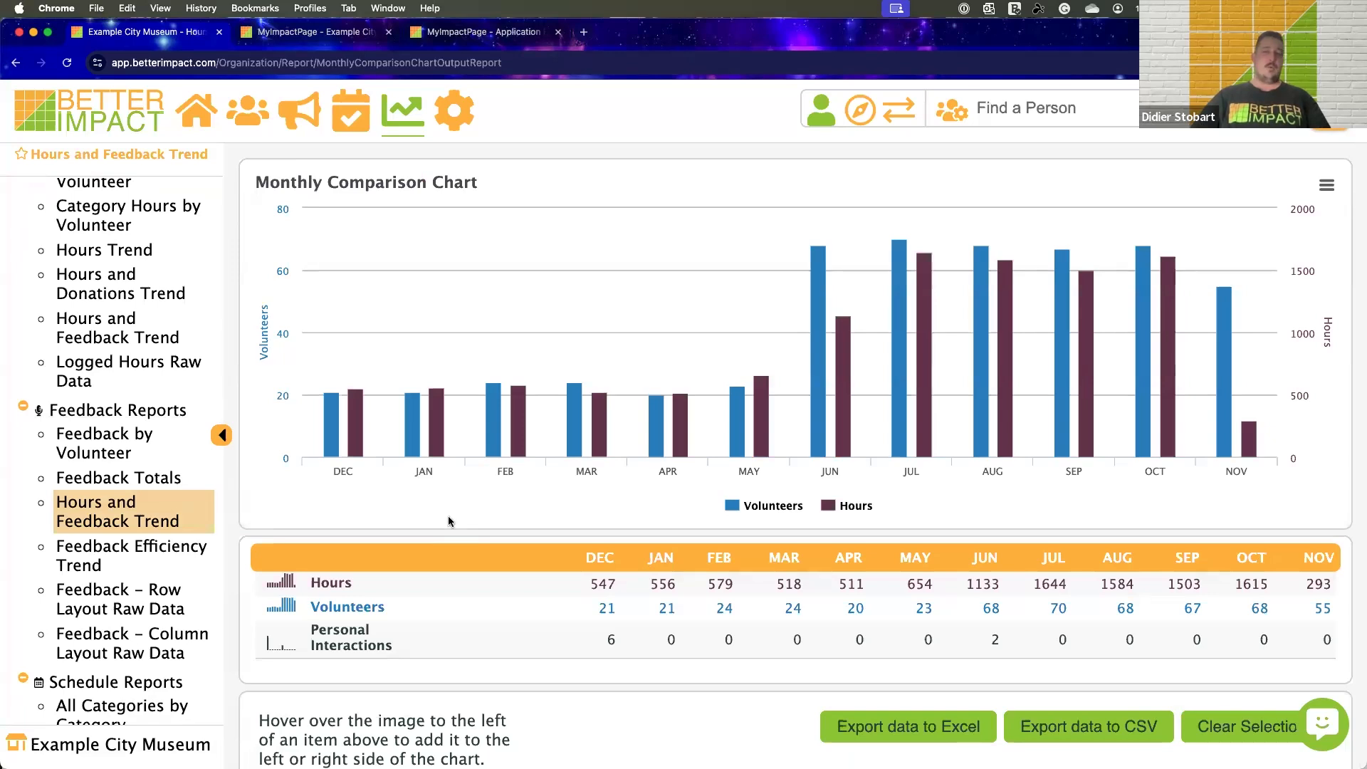
Run the All Activities by Volunteer schedule report and review the listed volunteer shifts
scroll(196, 446, down, 10)
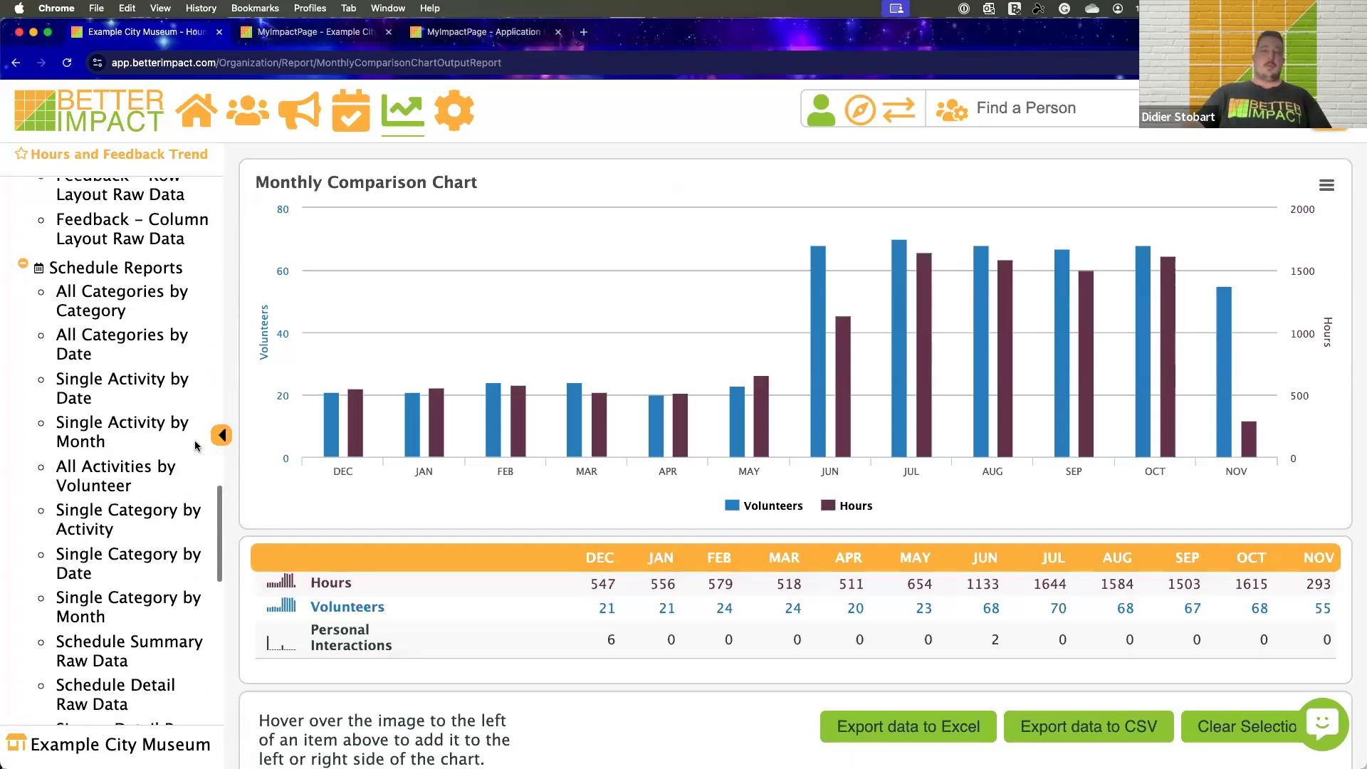
scroll(110, 442, down, 1)
click(110, 441)
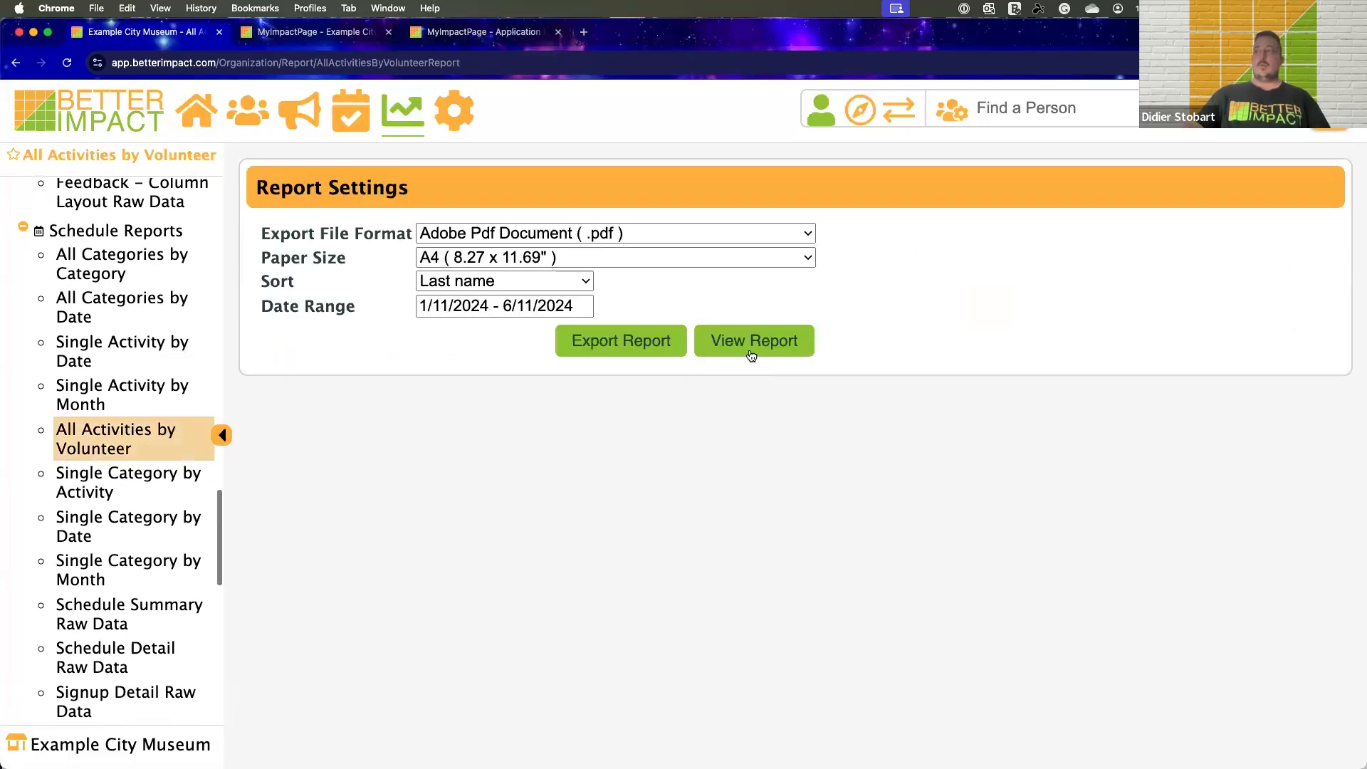
click(752, 340)
scroll(941, 337, down, 3)
scroll(940, 342, down, 6)
scroll(648, 408, down, 10)
scroll(648, 404, down, 2)
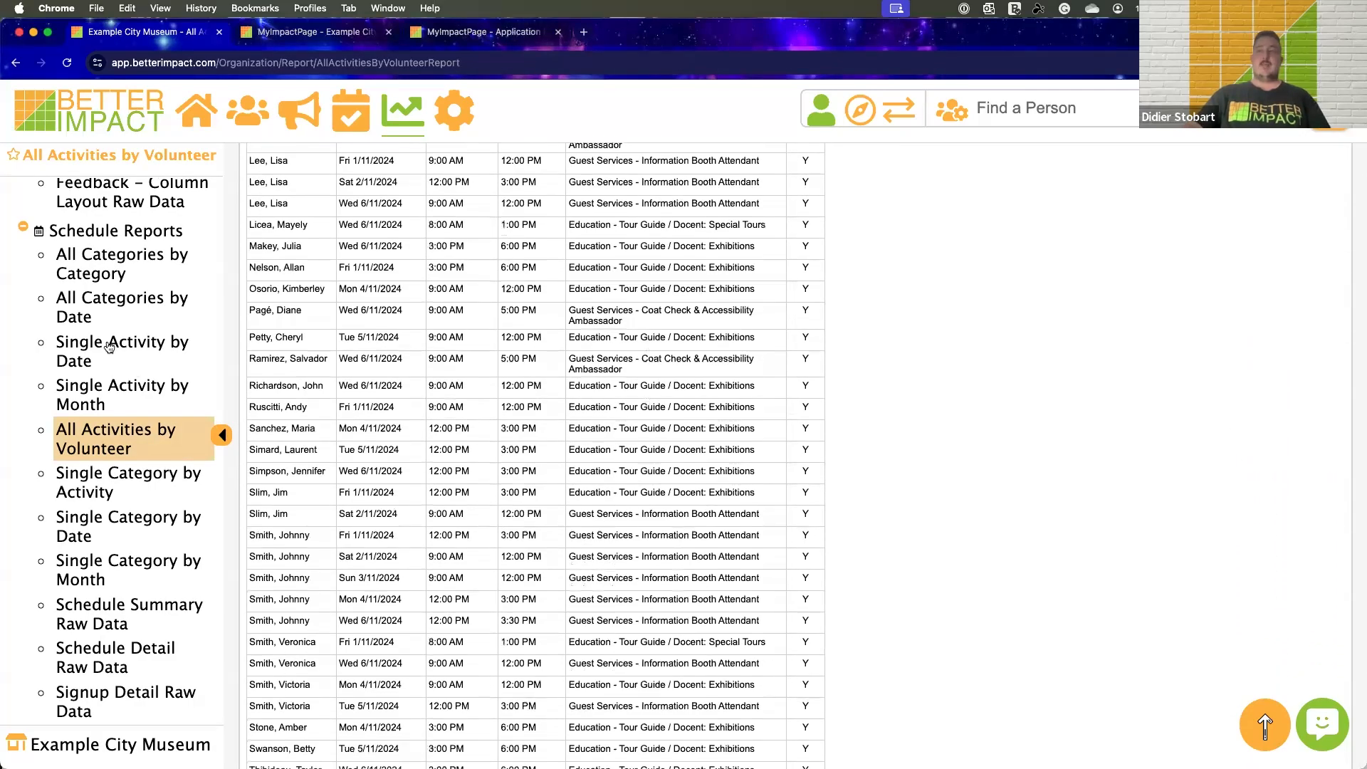
Open the Personal Profile Raw Data report and search for people with the Accepted volunteer status
scroll(109, 347, up, 8)
scroll(108, 347, down, 4)
scroll(109, 347, down, 10)
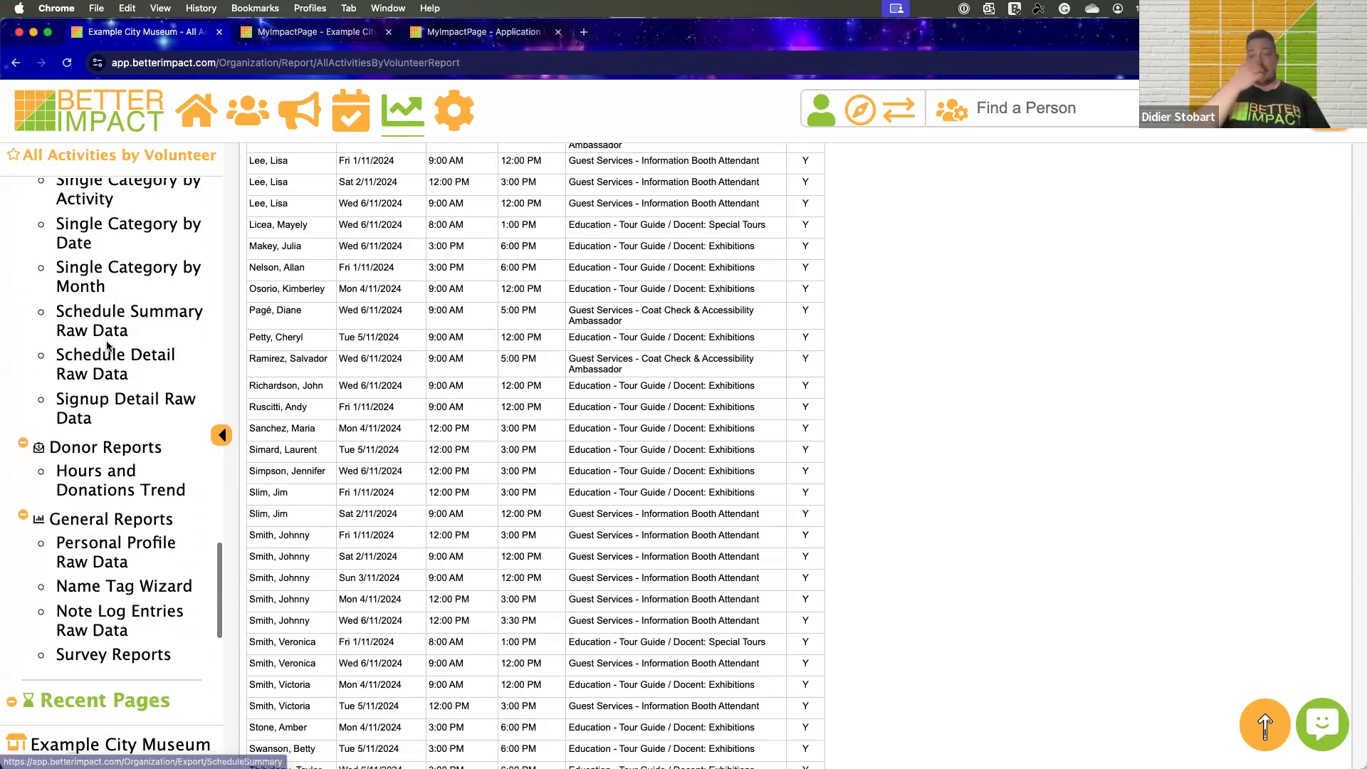
click(97, 552)
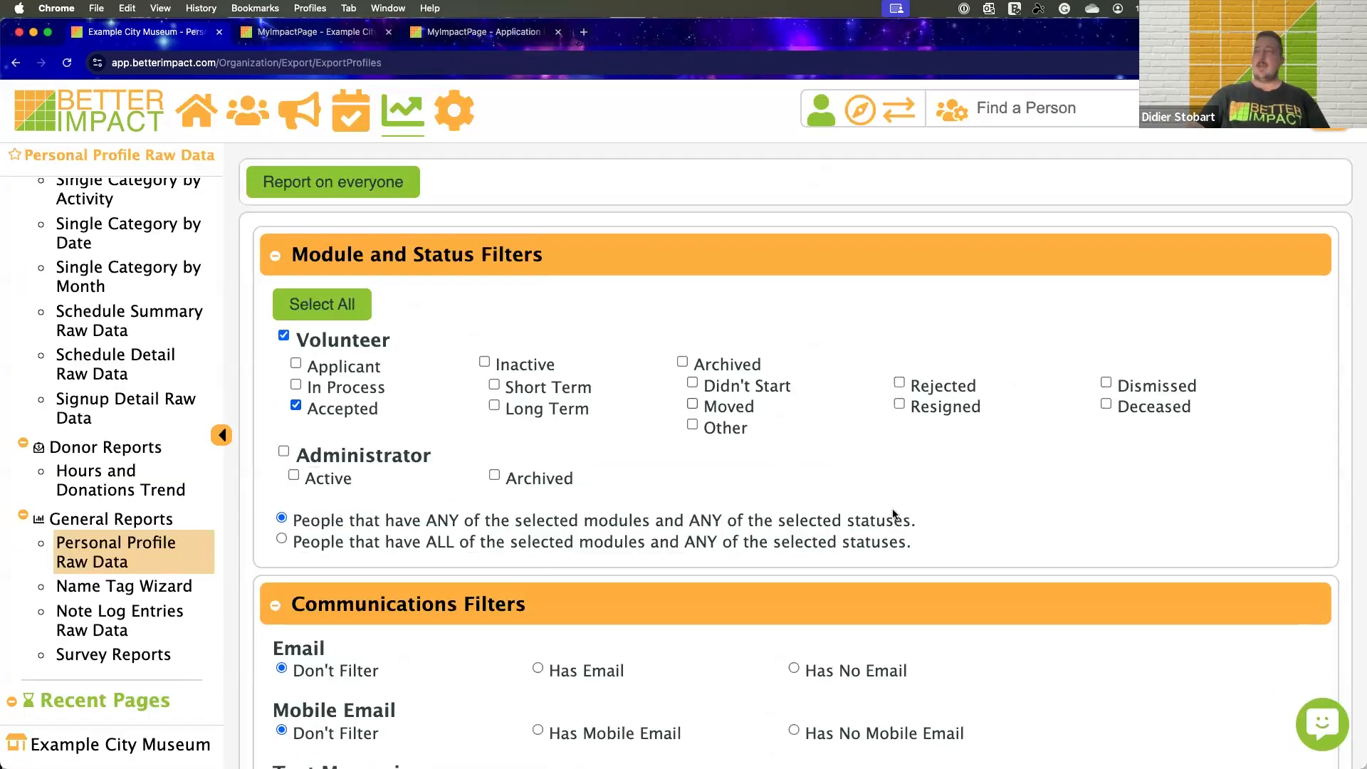
scroll(894, 514, down, 5)
click(670, 719)
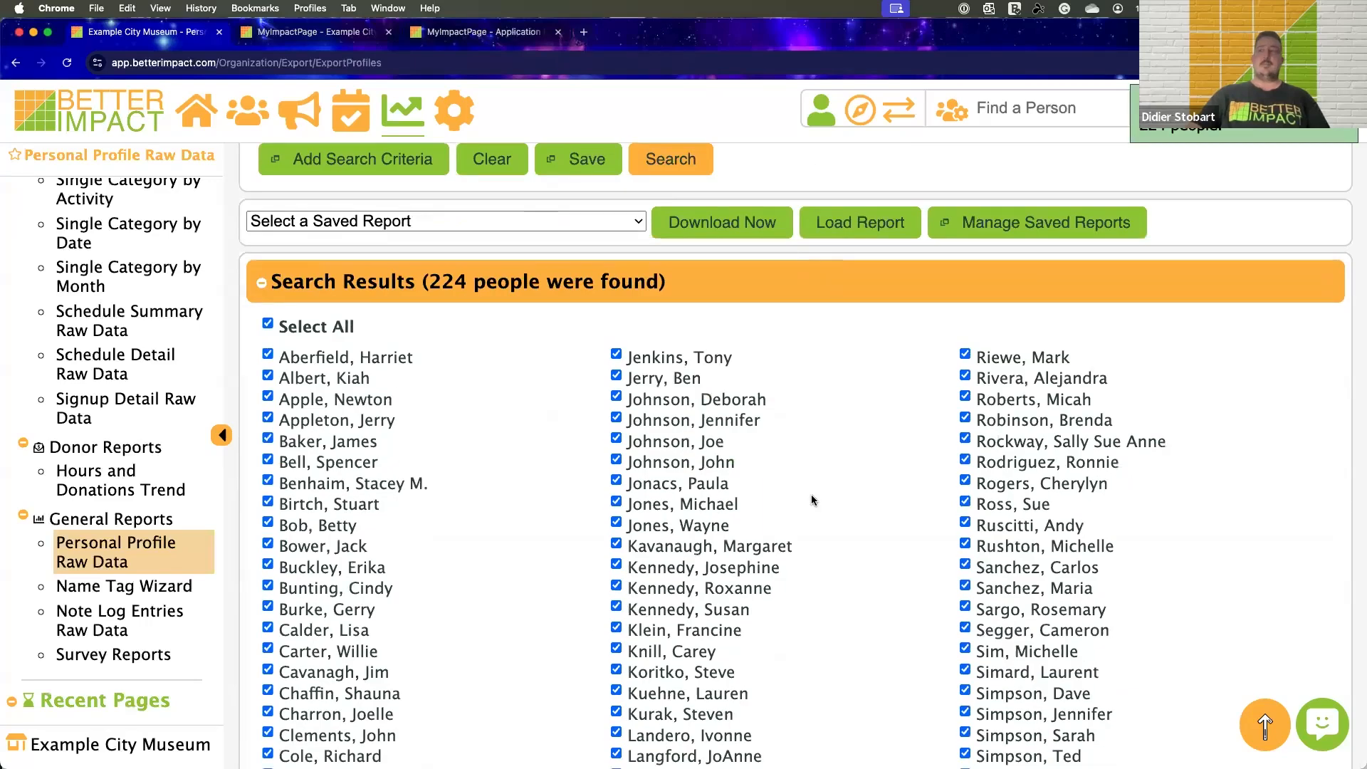
Include all basic columns, all custom fields such as Dietary Requirements and Events, and all Qualifications in the profile report
scroll(812, 501, down, 20)
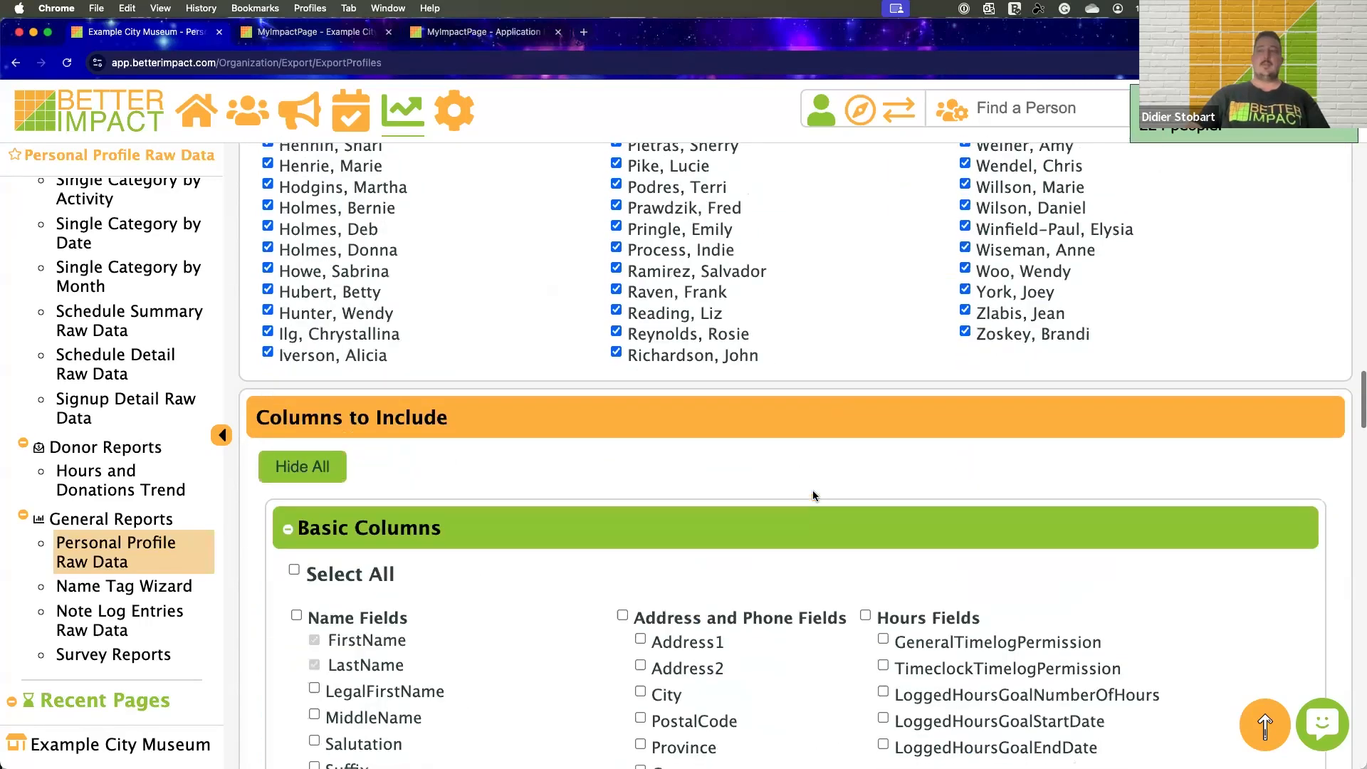
scroll(814, 496, down, 4)
click(293, 450)
scroll(517, 437, down, 5)
scroll(518, 436, down, 7)
scroll(576, 437, down, 4)
click(293, 331)
scroll(614, 448, down, 3)
scroll(614, 449, down, 12)
click(294, 393)
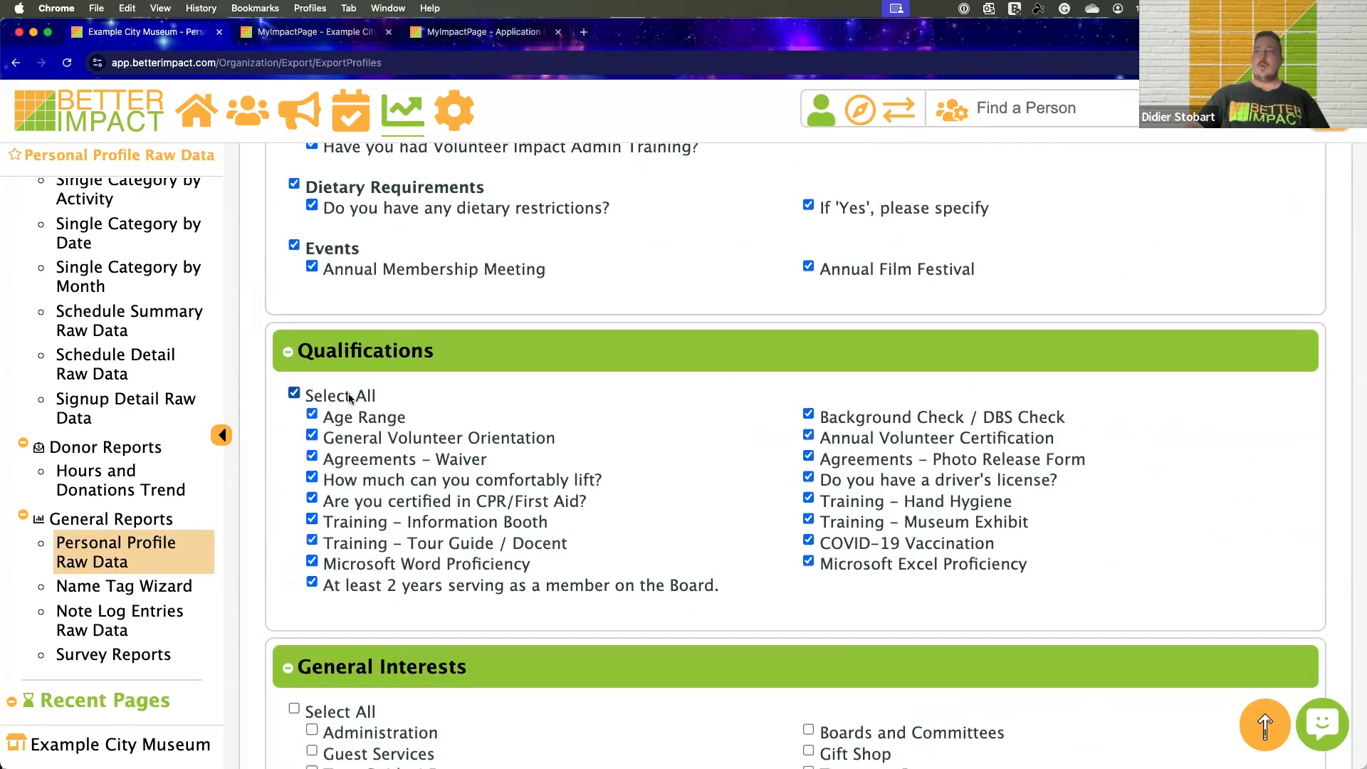
Include all General Interests and all Committees columns in the profile report
scroll(349, 397, down, 4)
click(293, 424)
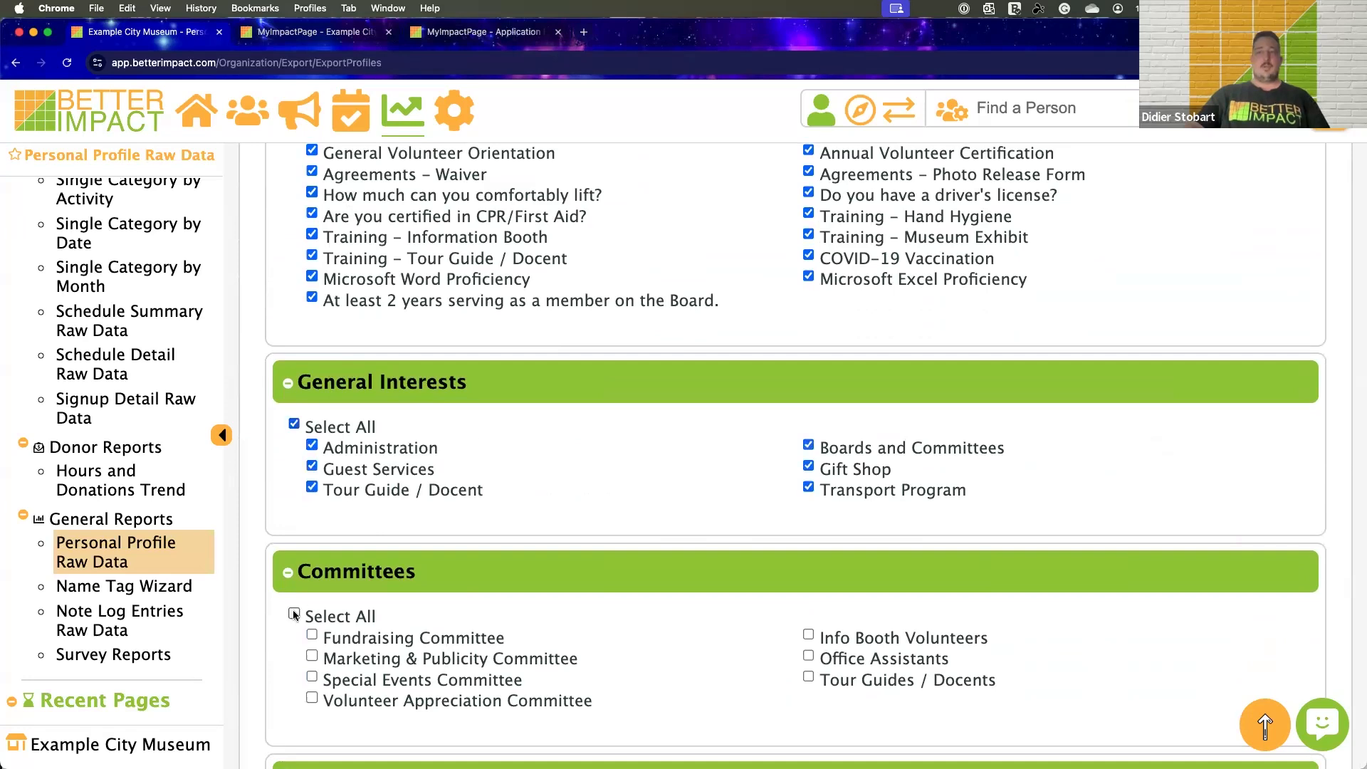
scroll(503, 487, down, 6)
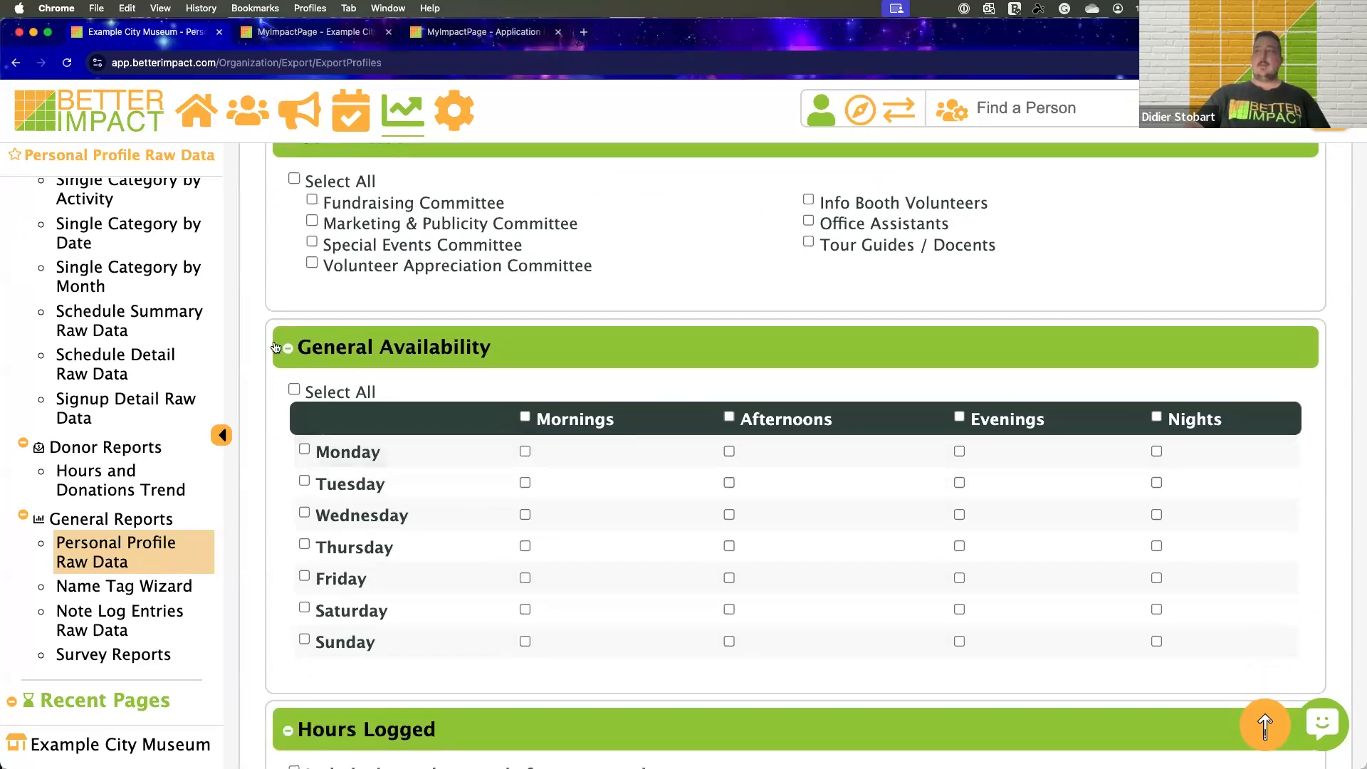
scroll(293, 184, up, 1)
click(294, 207)
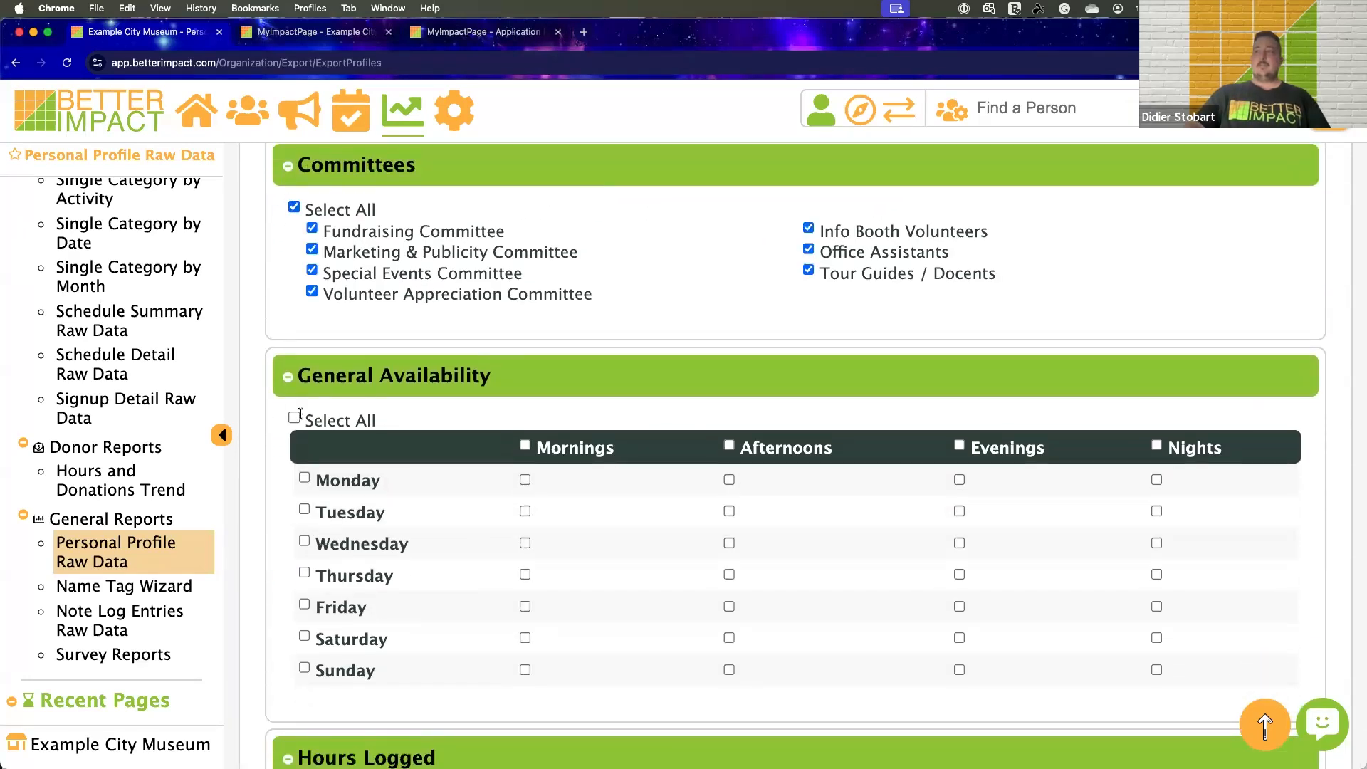
Include the date volunteered of the most recent hours entry and generate the on-screen view of the profiles
scroll(355, 397, down, 5)
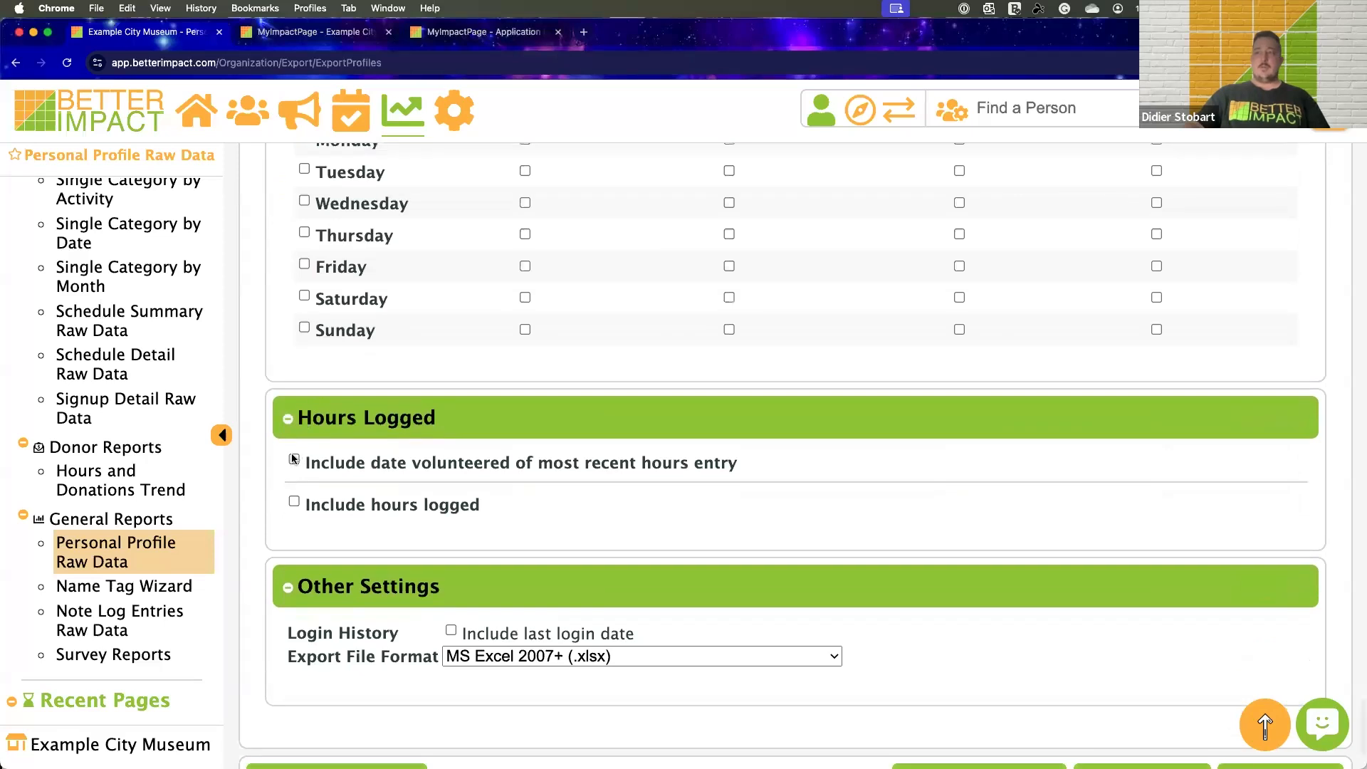
click(294, 461)
scroll(979, 527, down, 2)
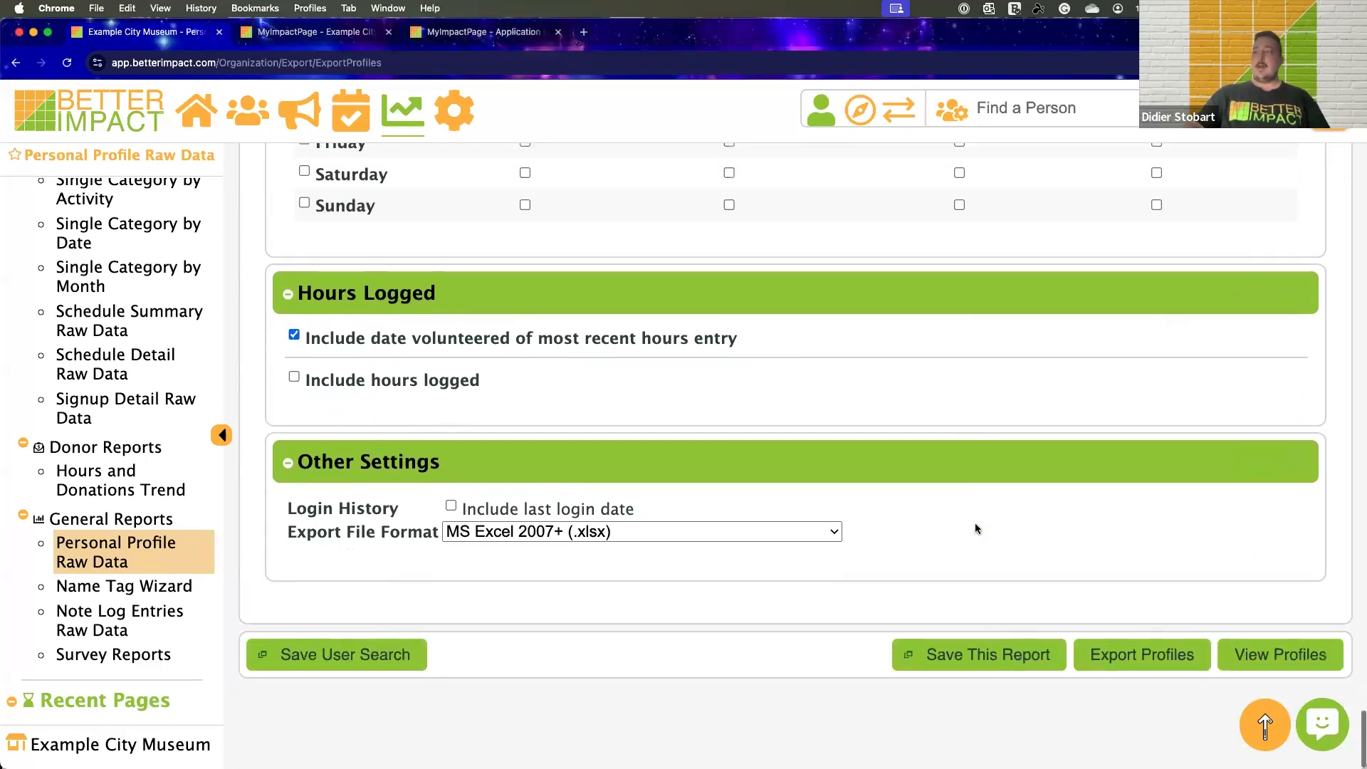
click(1280, 655)
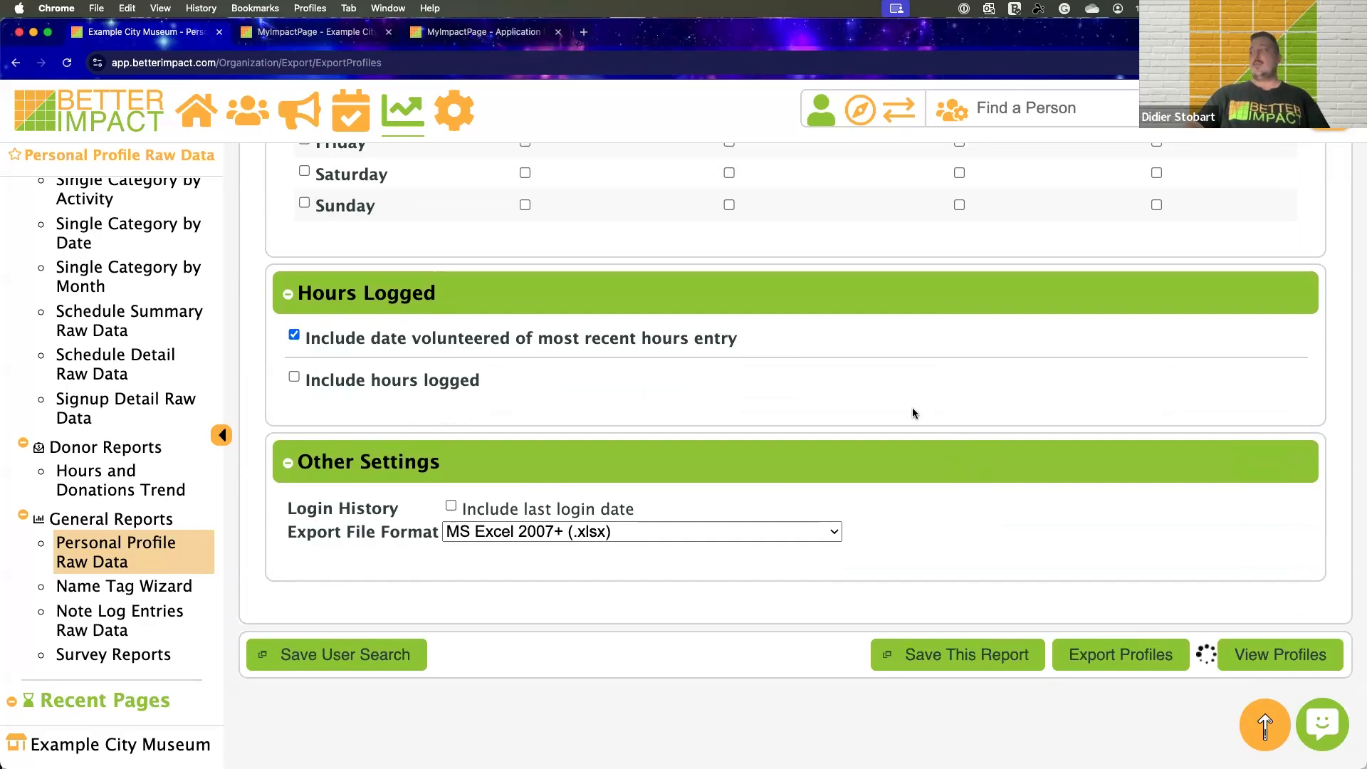
Examine the profile results across their columns and the report's save and export options, and return to the Home dashboard
scroll(911, 410, right, 10)
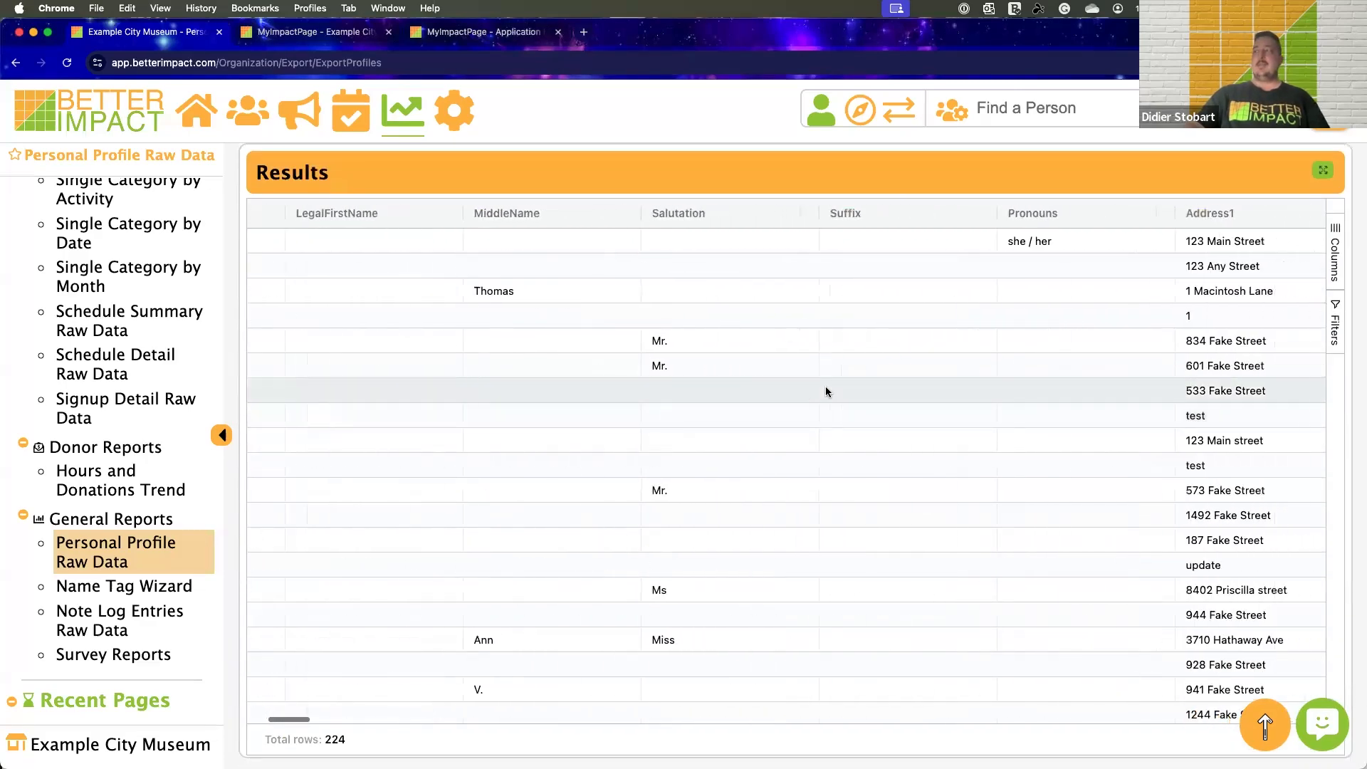
scroll(809, 375, right, 20)
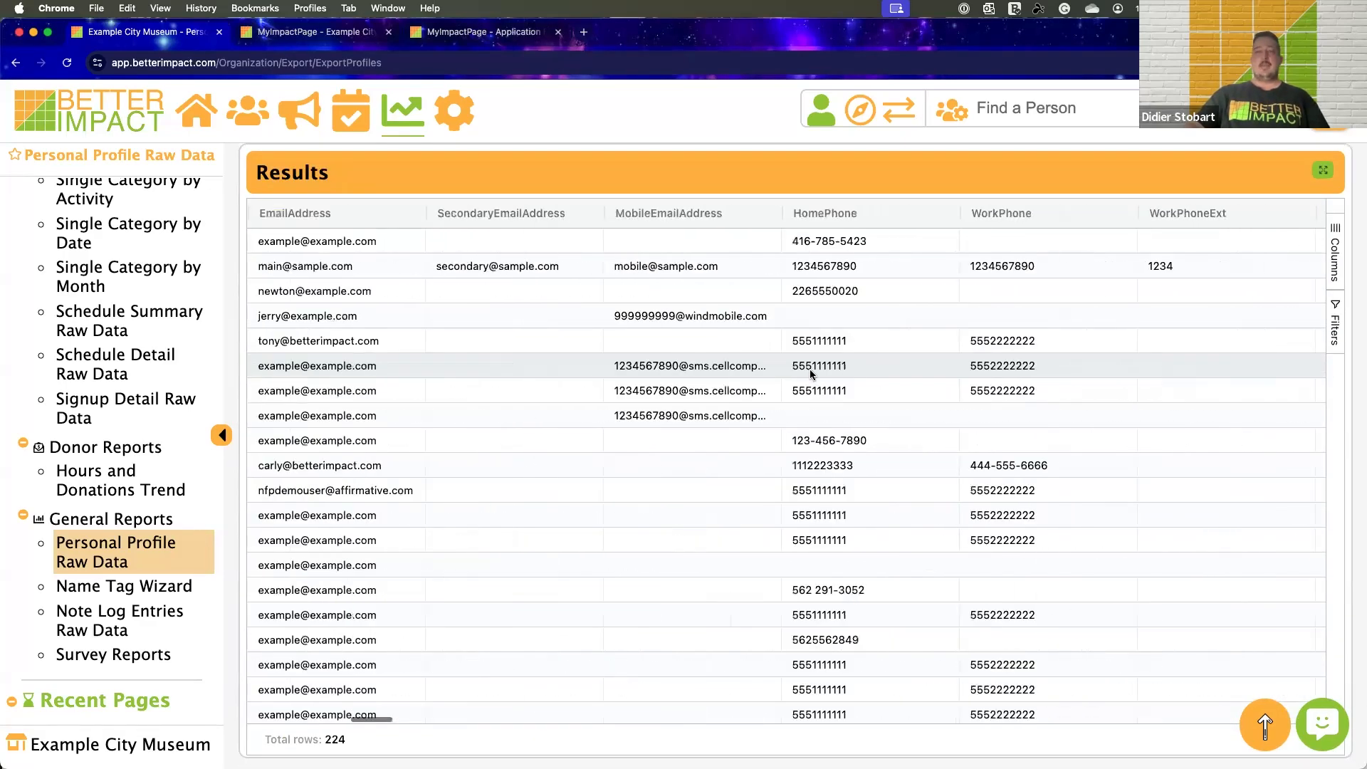
scroll(811, 374, right, 20)
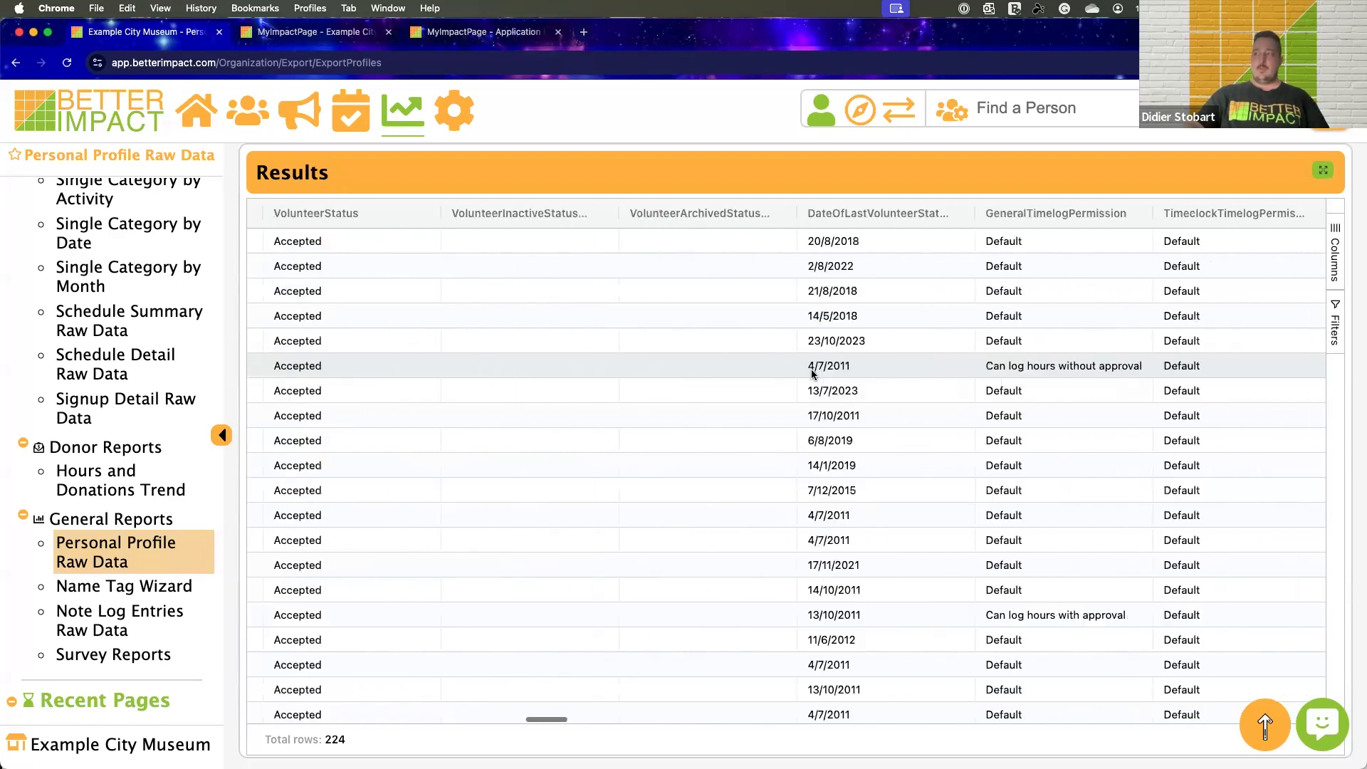
scroll(812, 373, right, 20)
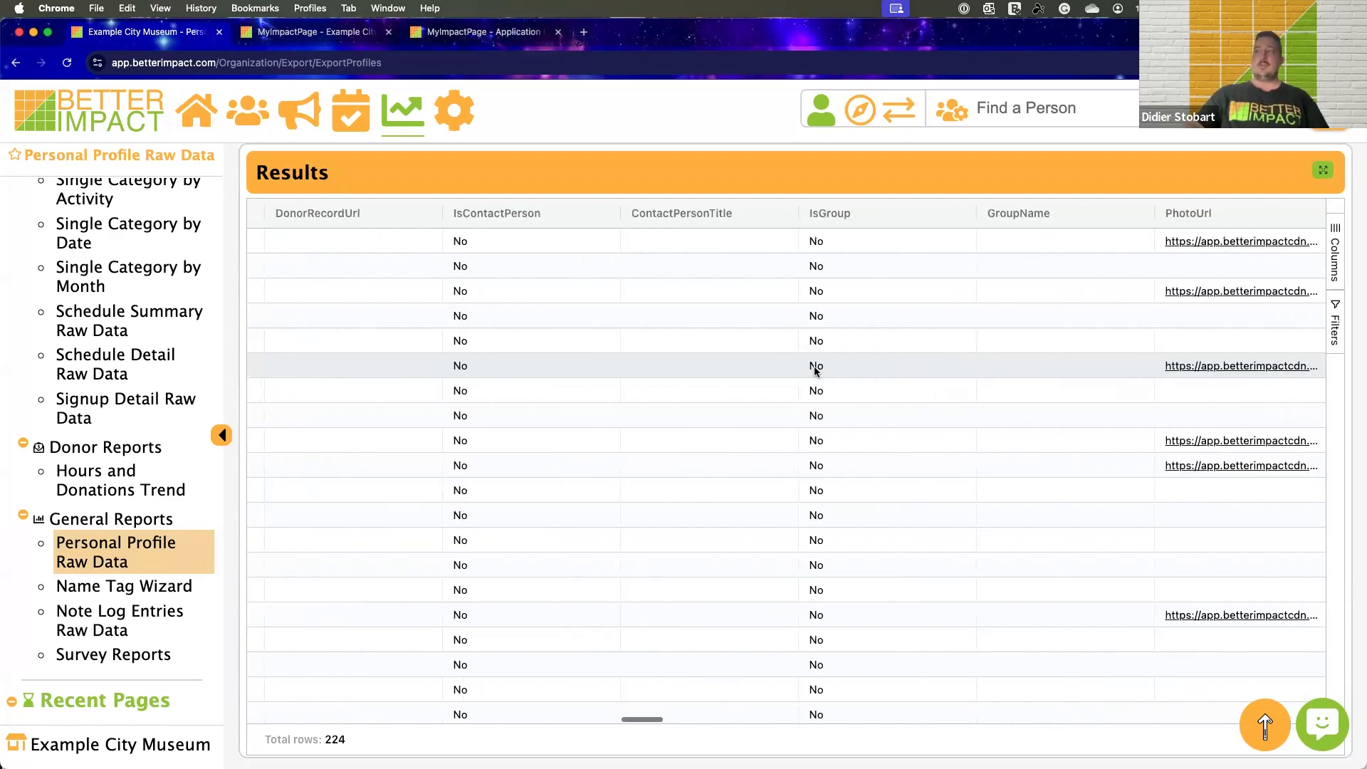
scroll(815, 371, up, 3)
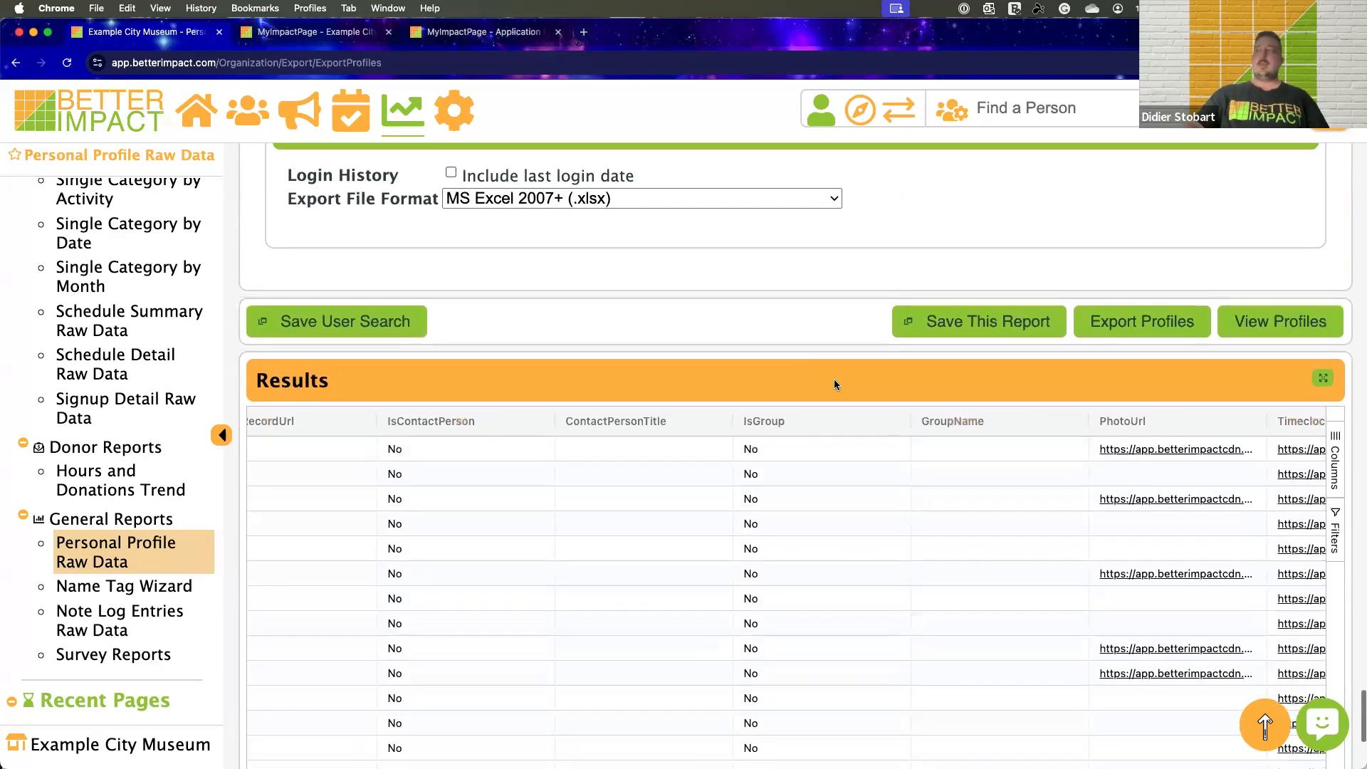
scroll(1011, 547, down, 3)
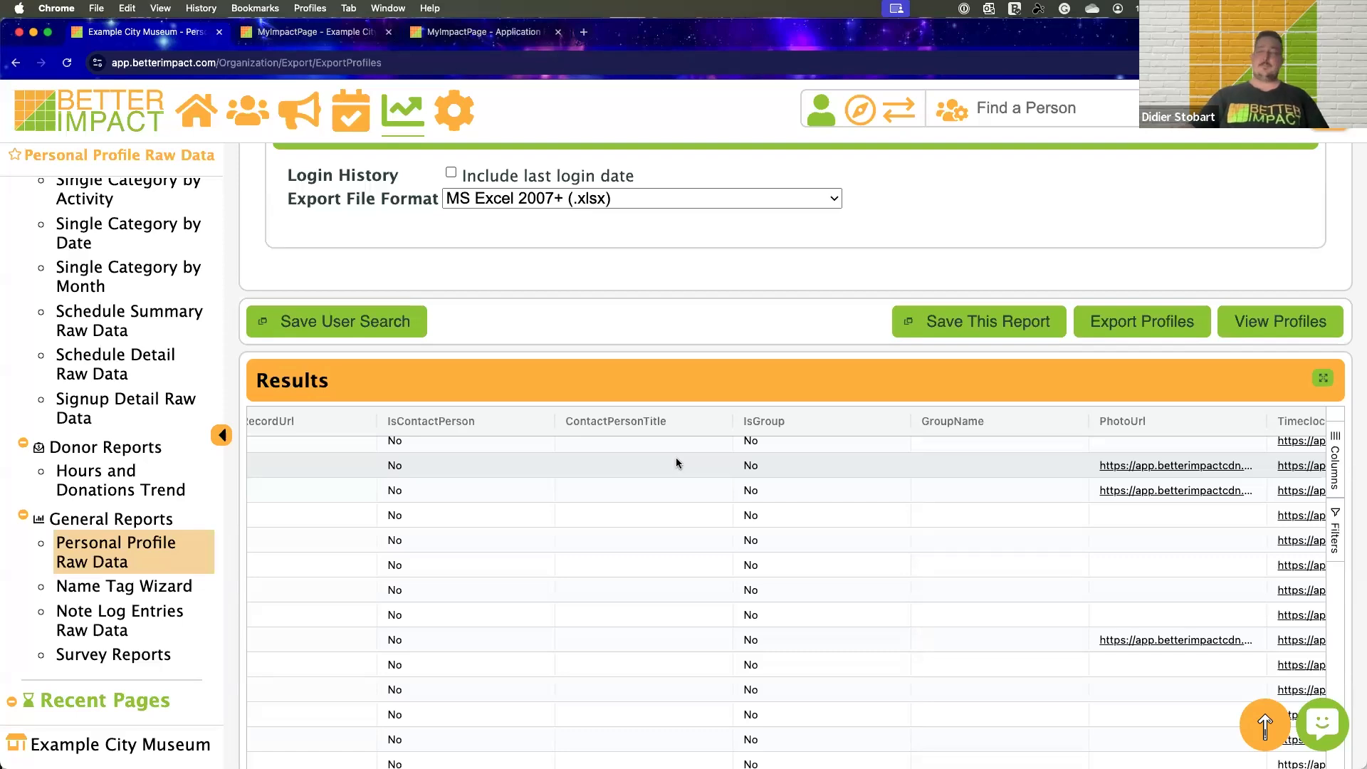
scroll(698, 296, up, 10)
scroll(704, 310, up, 10)
click(213, 115)
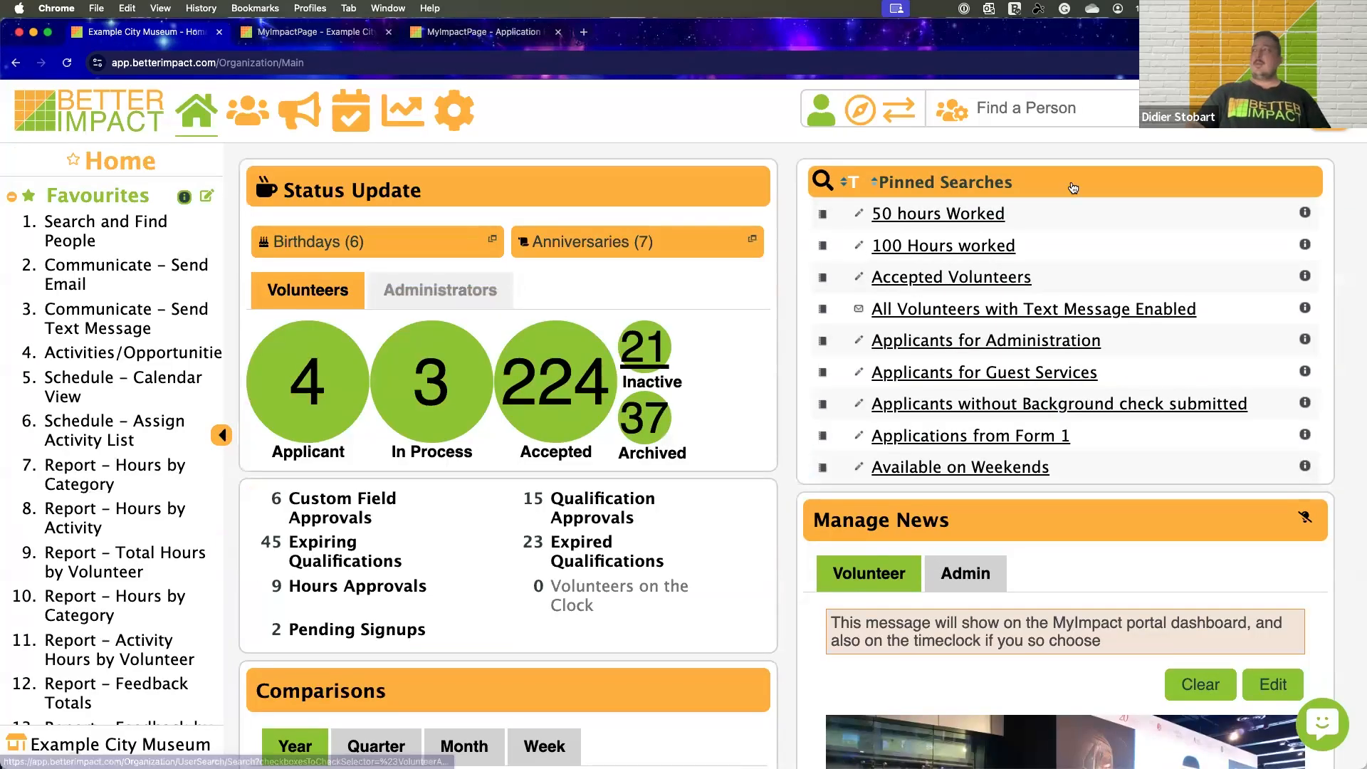
Switch to 1Password, find the demo museum volunteer's saved login, and open its website in the browser
drag(1106, 36, 1107, 112)
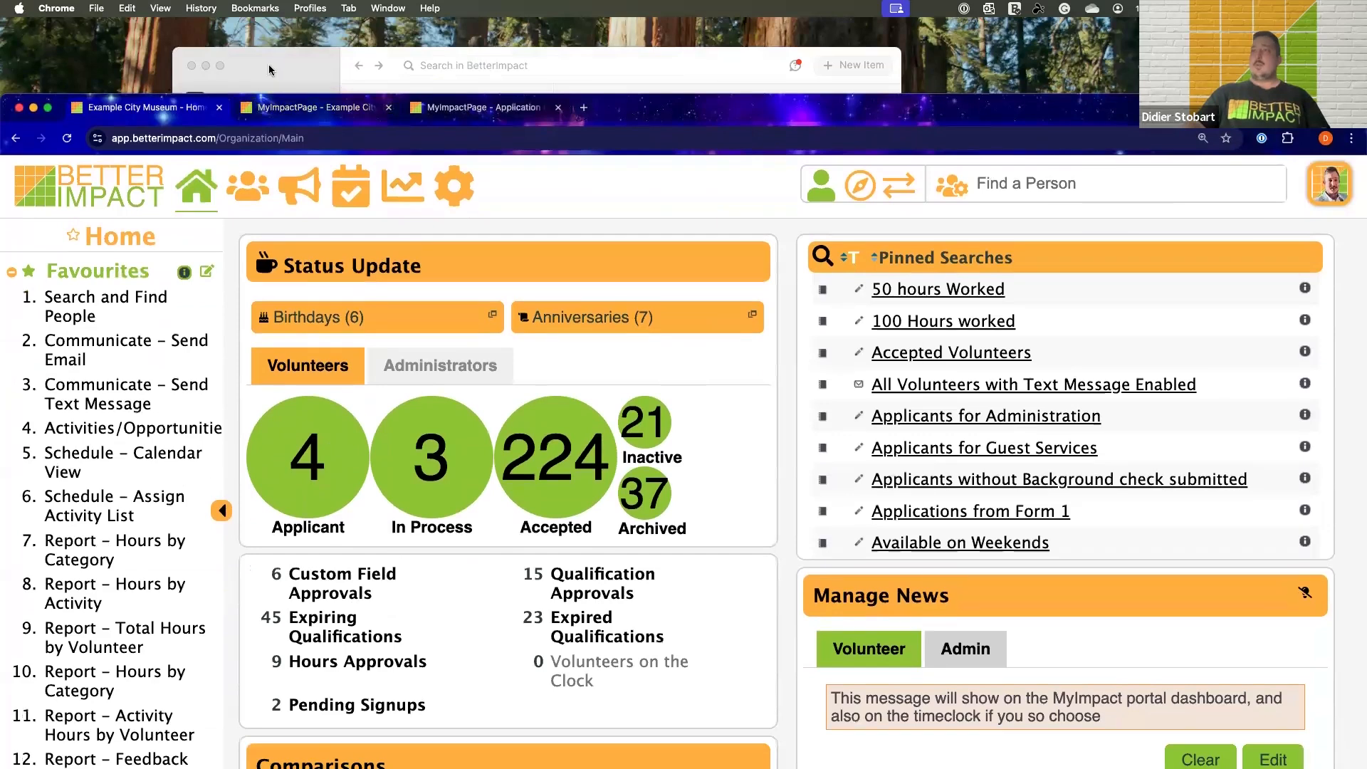
click(319, 78)
scroll(445, 335, down, 4)
scroll(434, 332, down, 2)
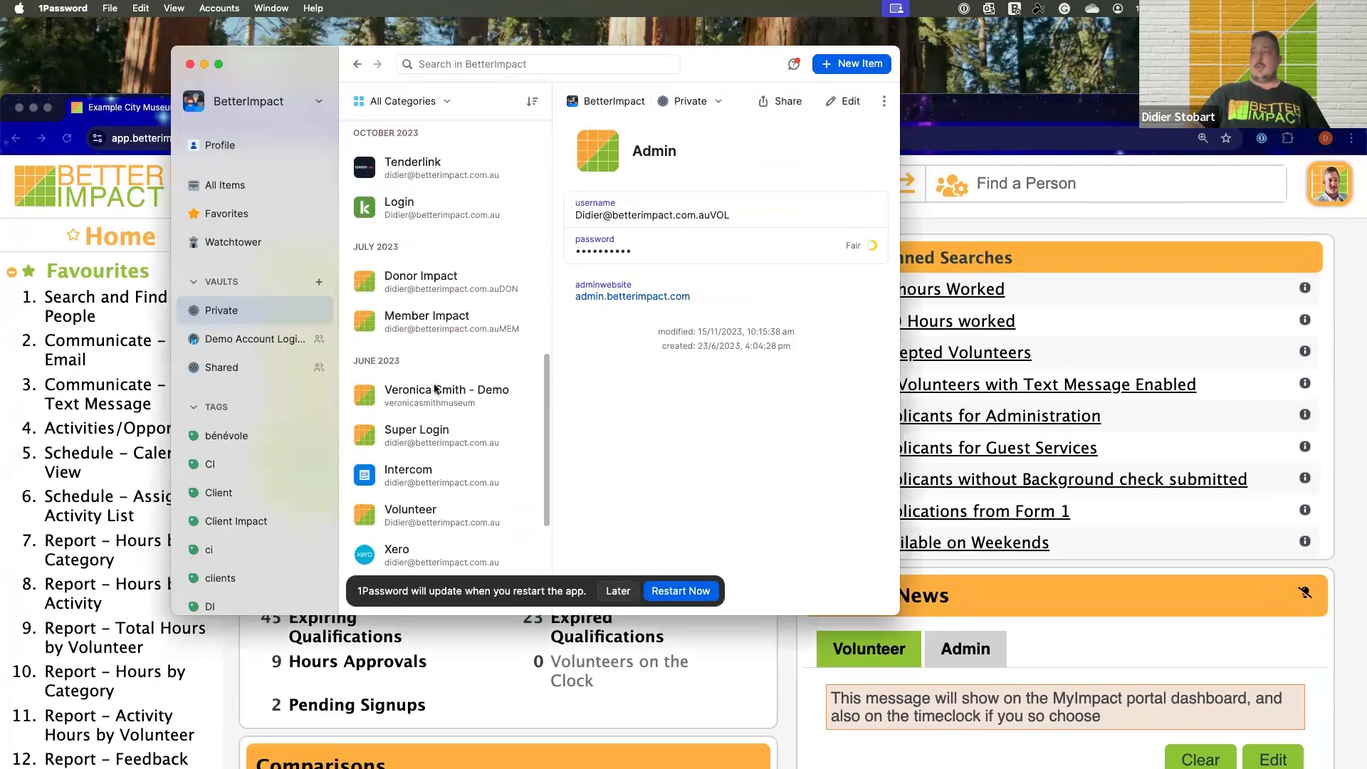
click(445, 392)
click(819, 290)
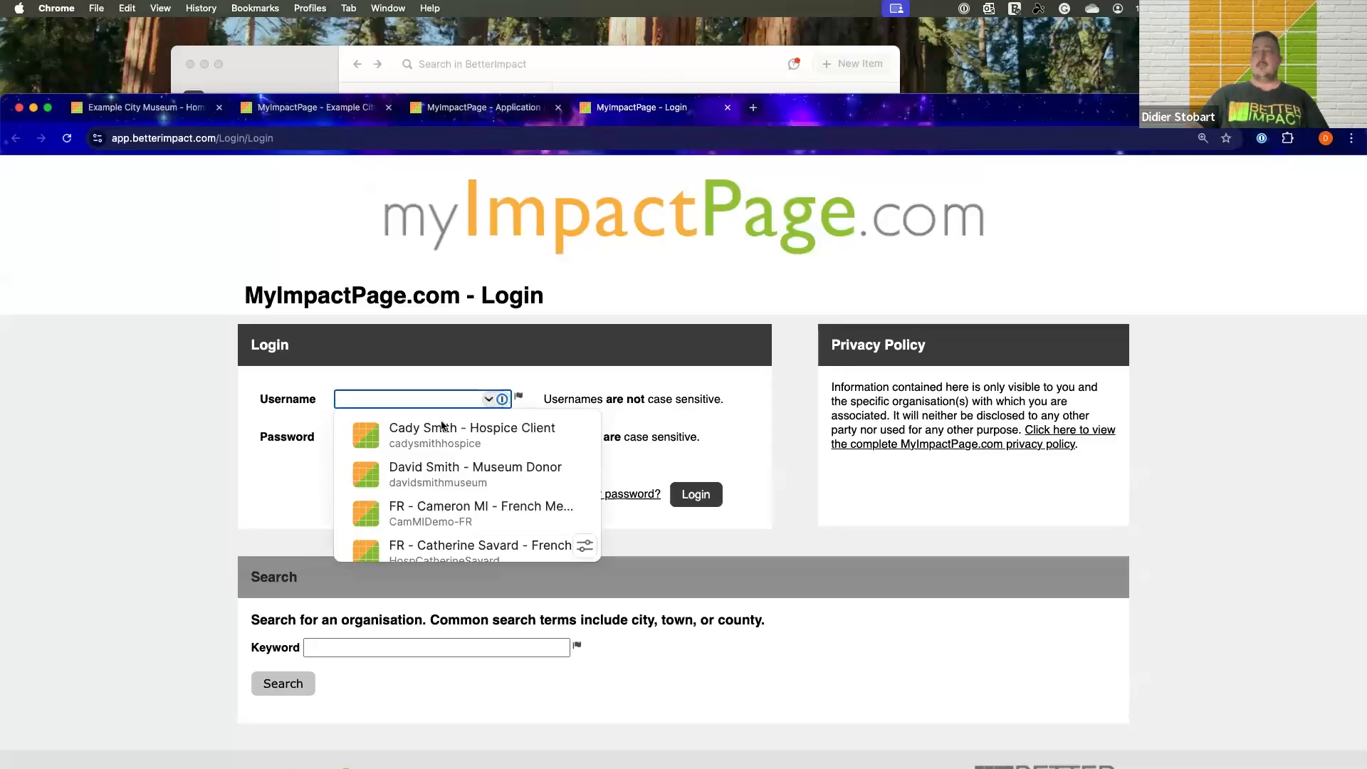
Log in to MyImpactPage.com with the demo volunteer's saved username and password, and enlarge the browser window
scroll(445, 440, down, 10)
scroll(446, 441, down, 10)
scroll(450, 463, up, 3)
click(453, 473)
click(697, 491)
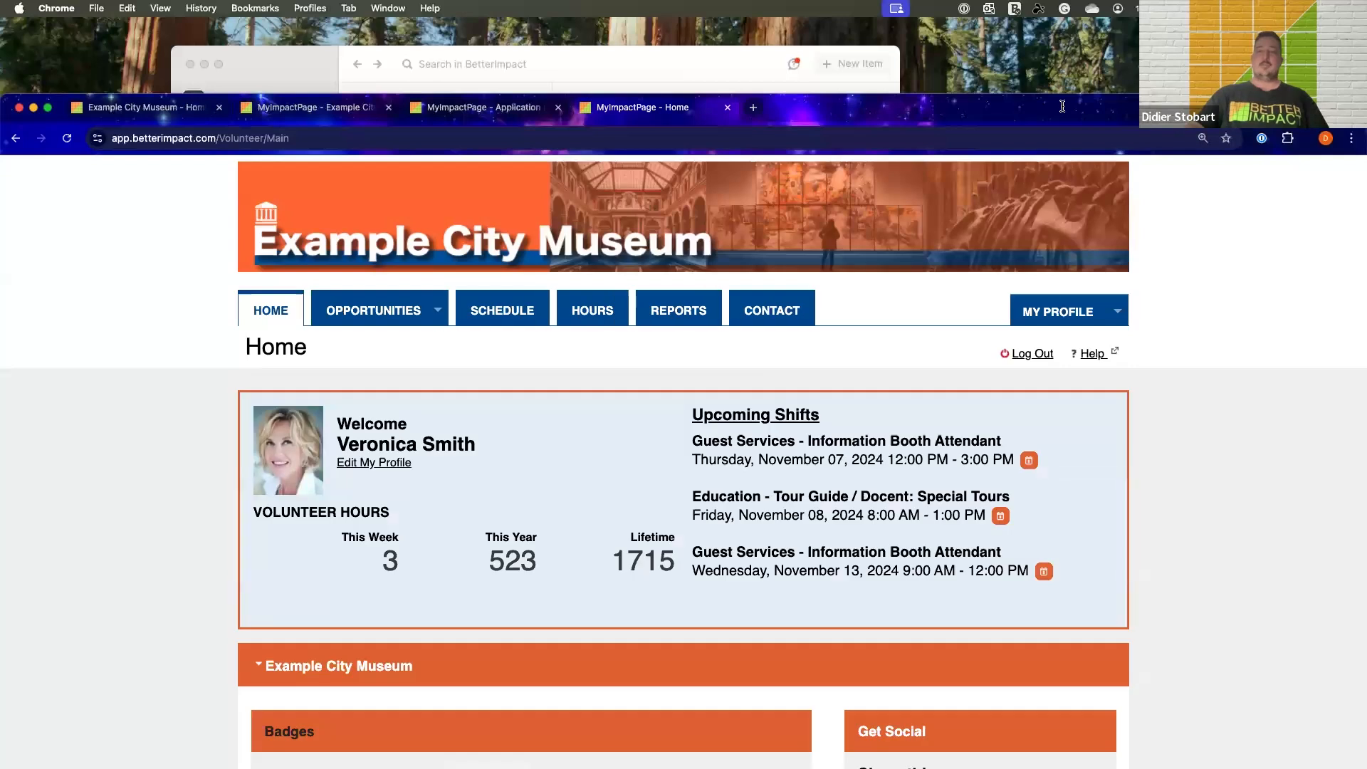
double_click(1063, 107)
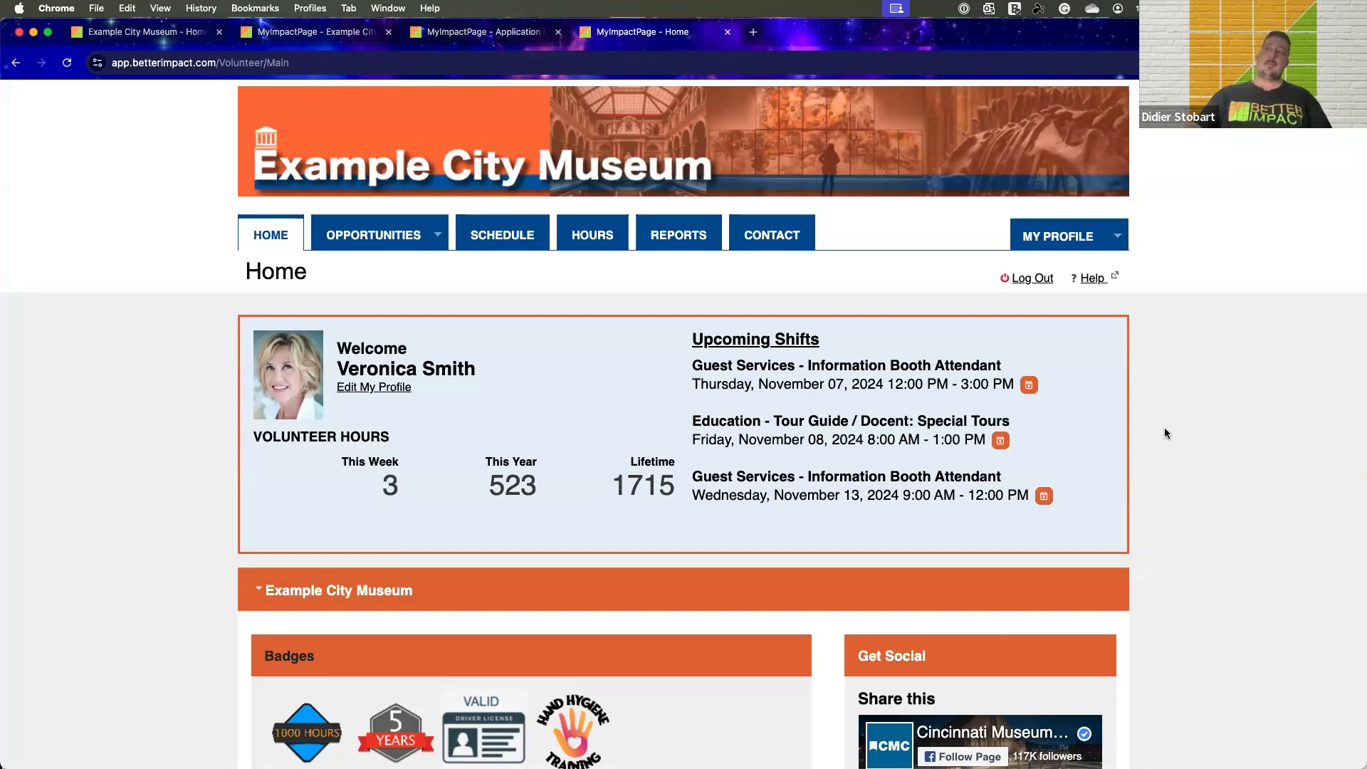
Examine the volunteer's home page: hours totals, upcoming shifts, badges, image gallery, personal message, news and available files
scroll(1169, 434, down, 1)
scroll(1168, 434, up, 1)
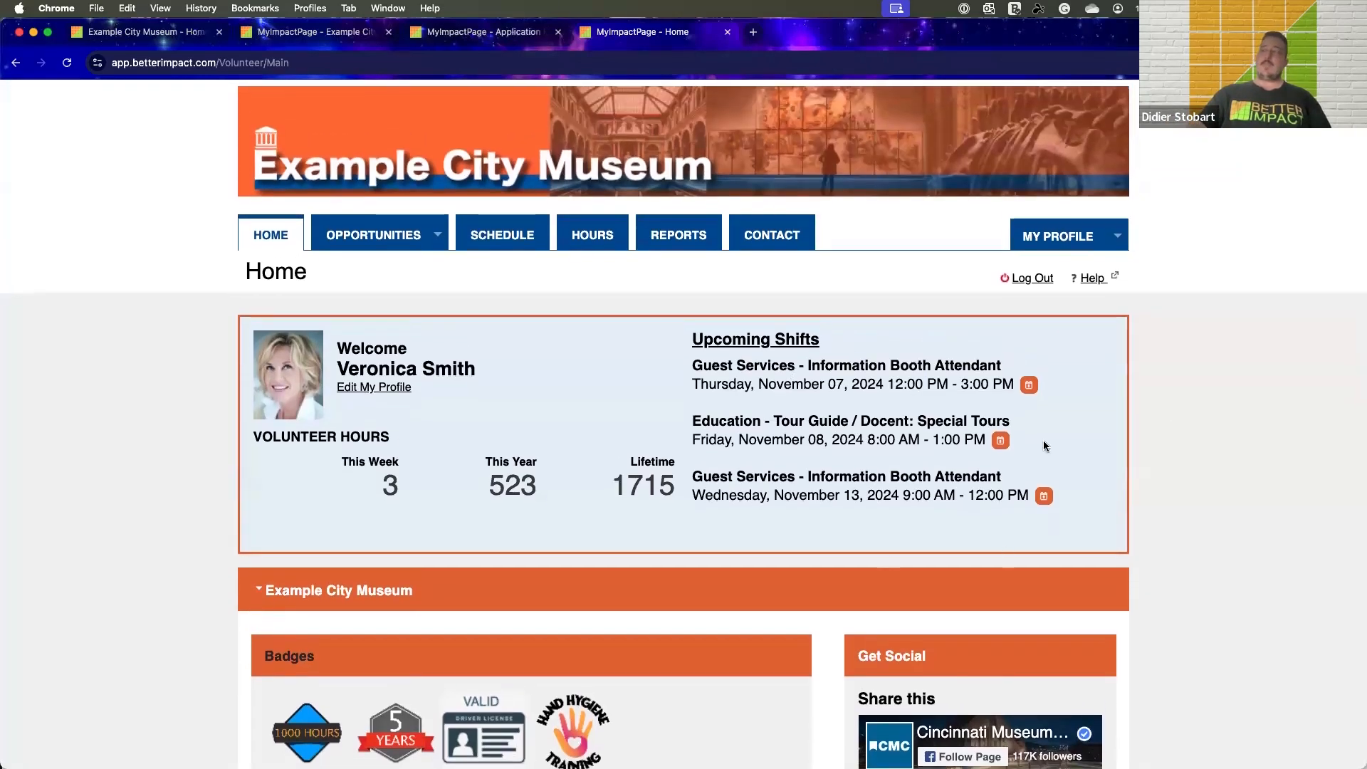
scroll(1161, 436, down, 5)
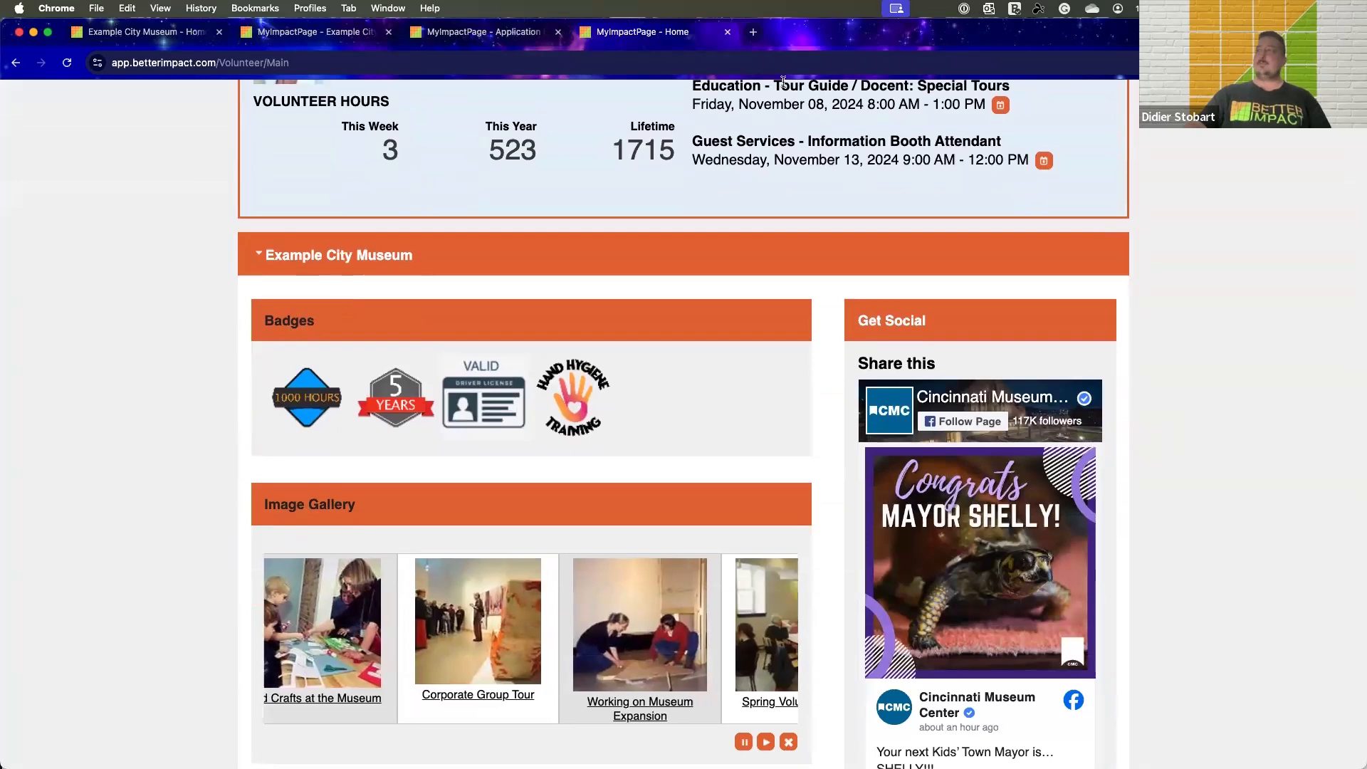
scroll(1159, 323, down, 2)
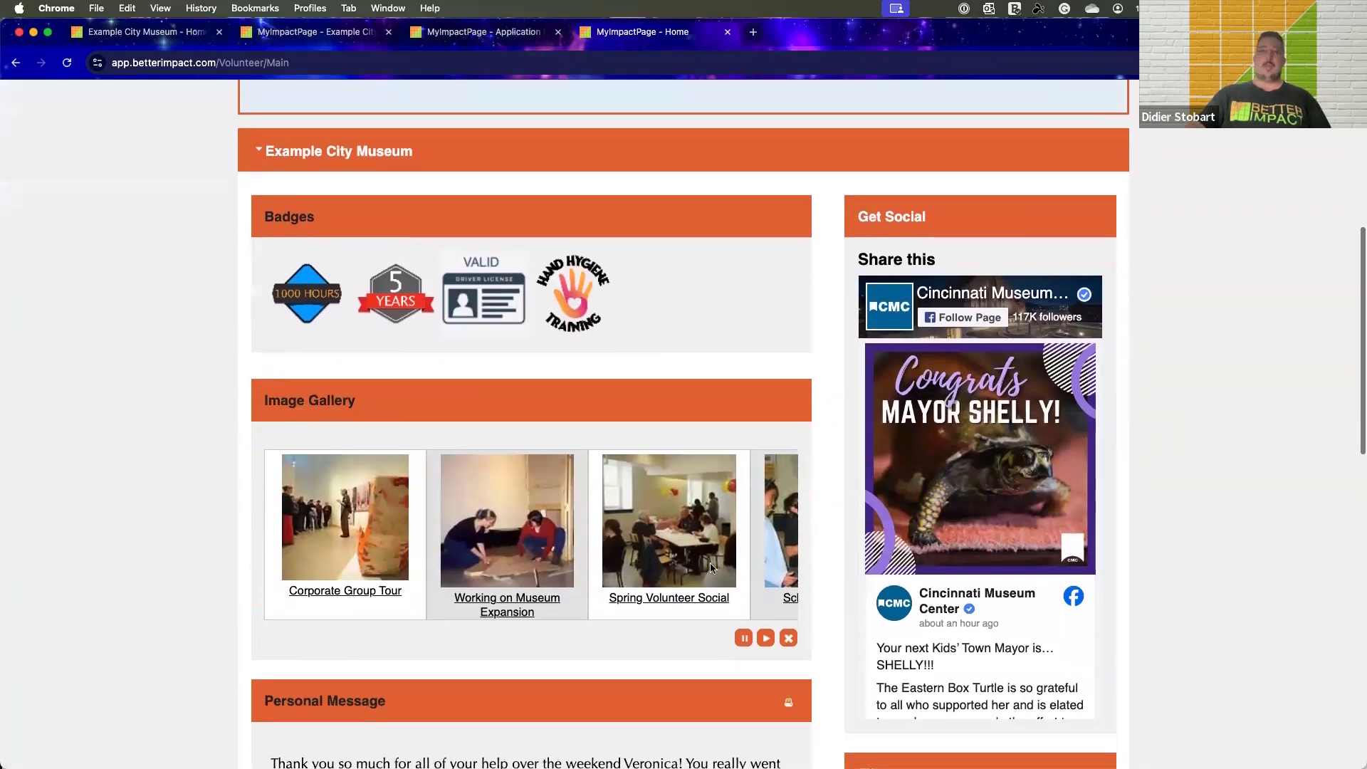
scroll(638, 481, down, 6)
scroll(639, 482, down, 2)
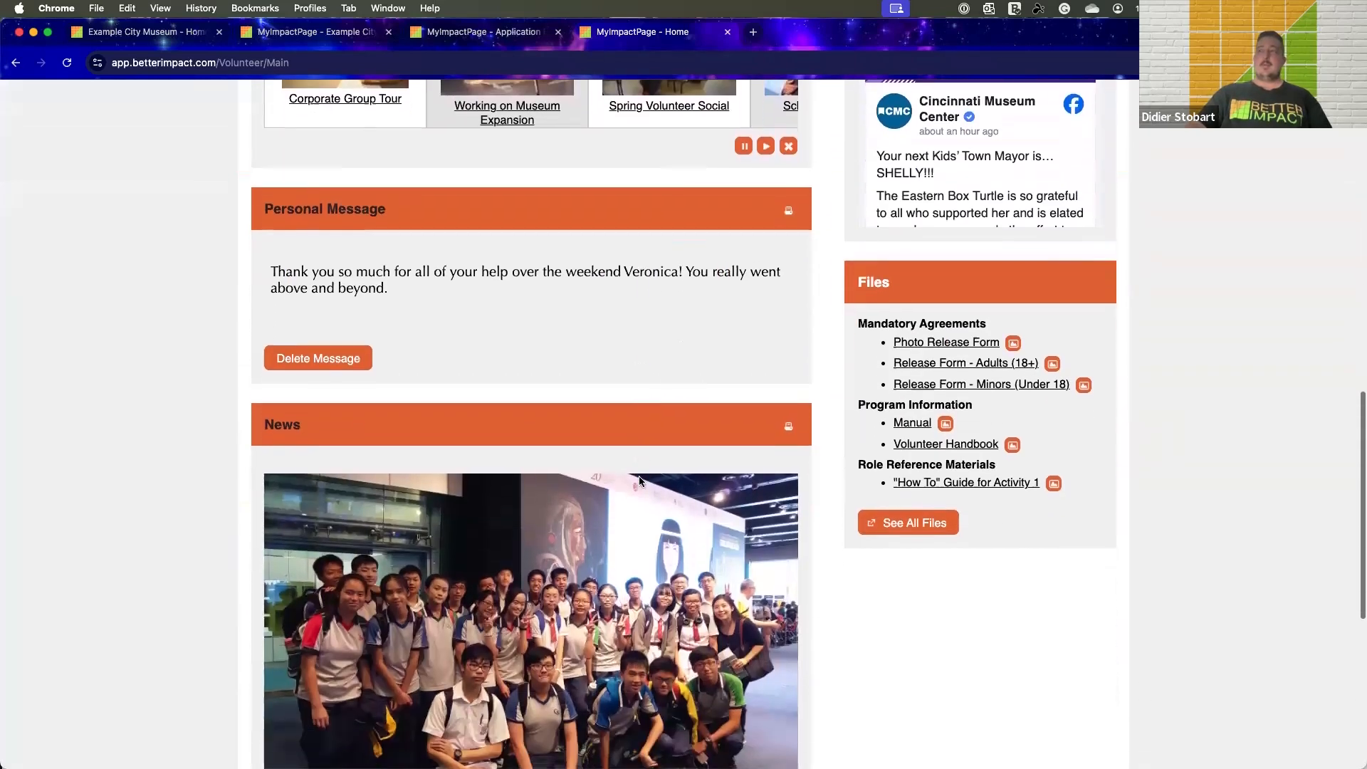
scroll(894, 405, down, 1)
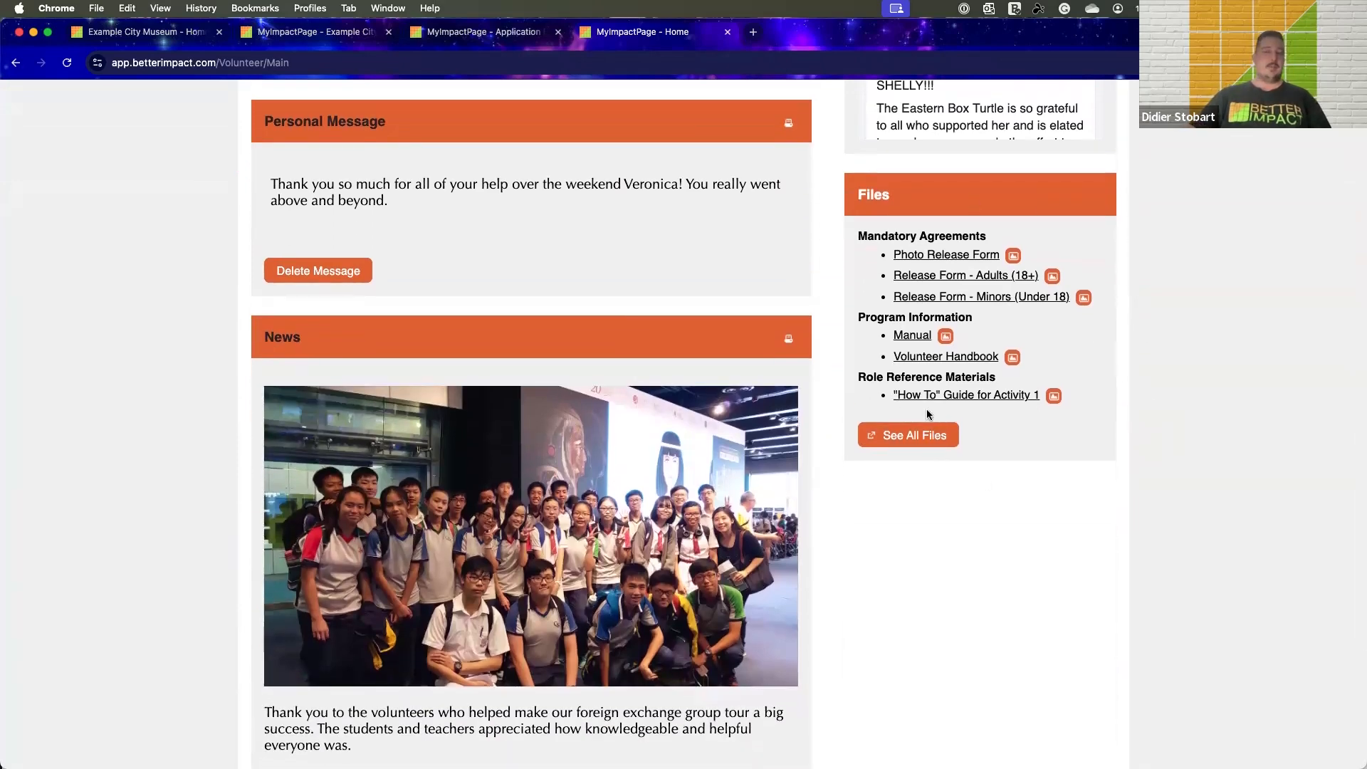
scroll(445, 293, down, 2)
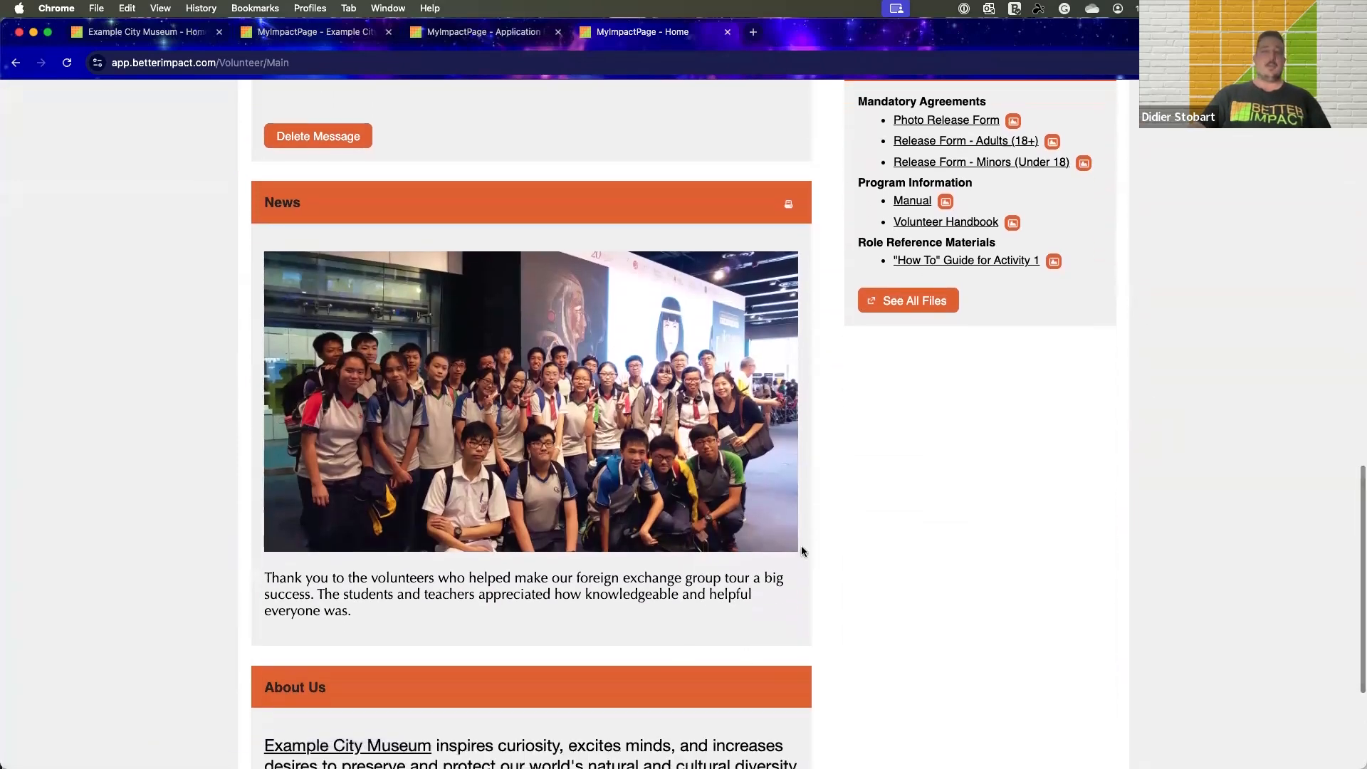
scroll(862, 412, up, 15)
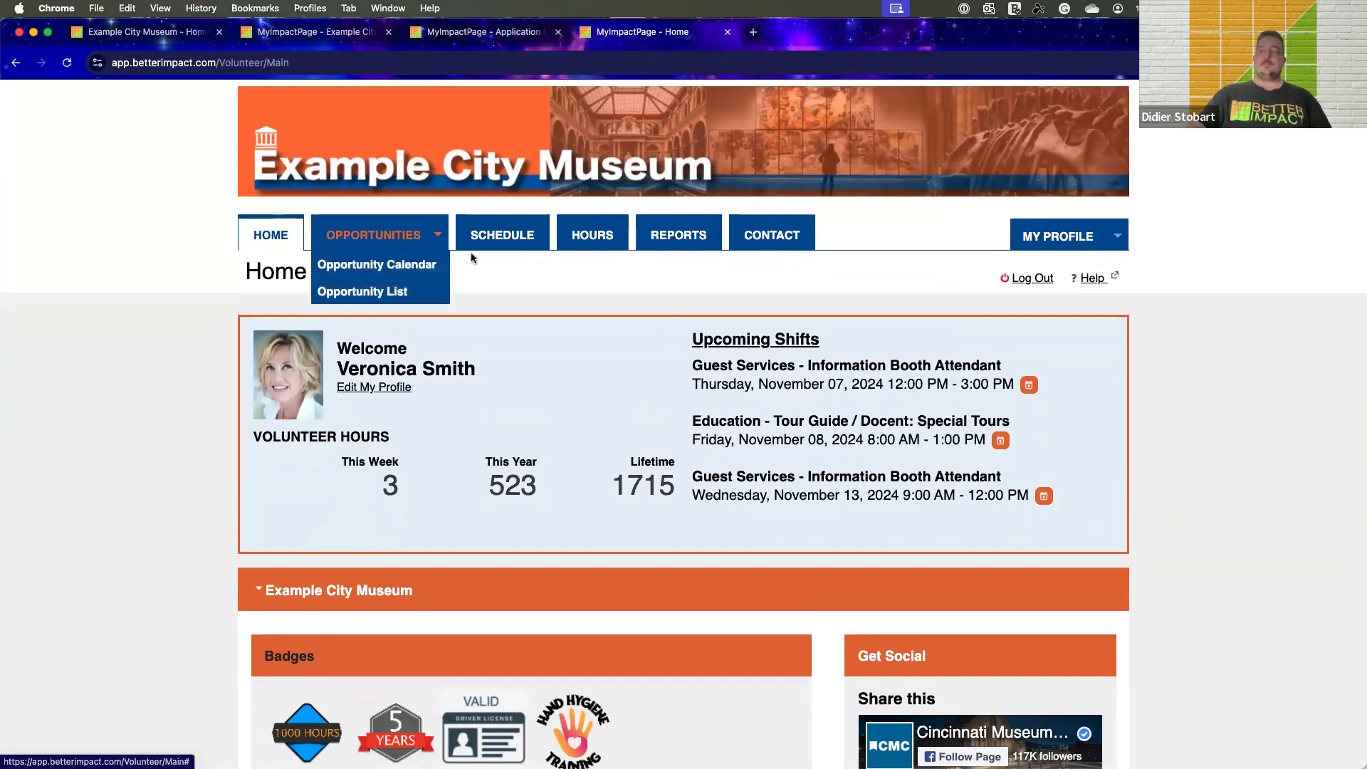
Open the Opportunity Calendar and look over the November 2024 shifts
mouse_move(400, 230)
click(387, 263)
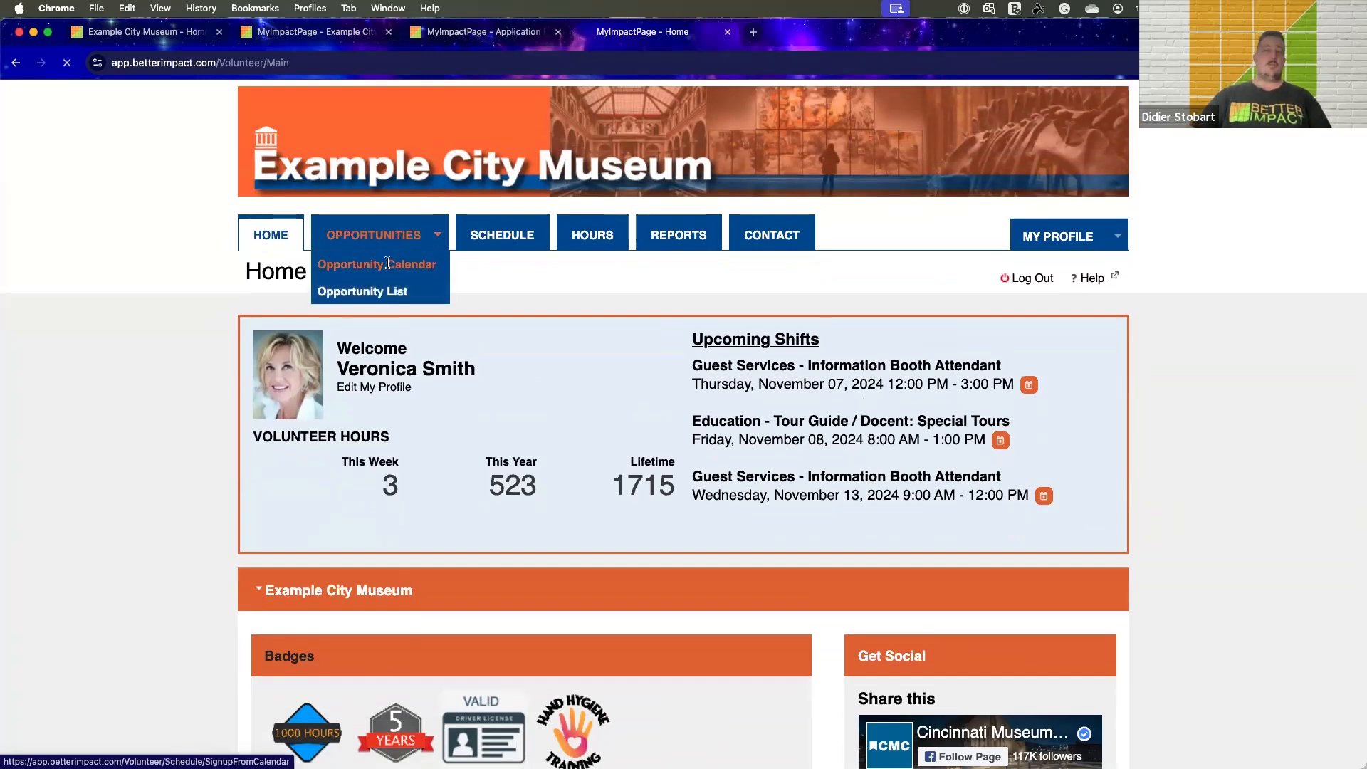
scroll(387, 278, down, 5)
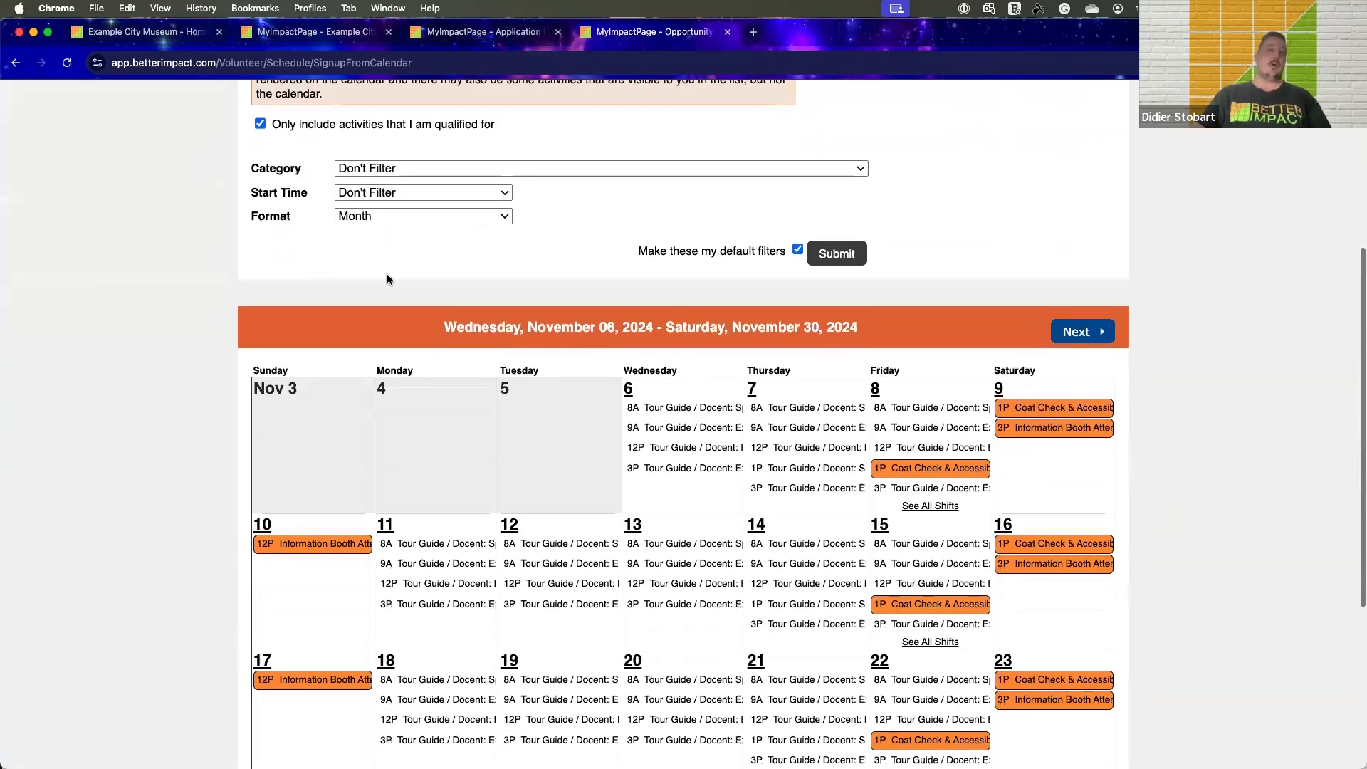
scroll(388, 279, down, 4)
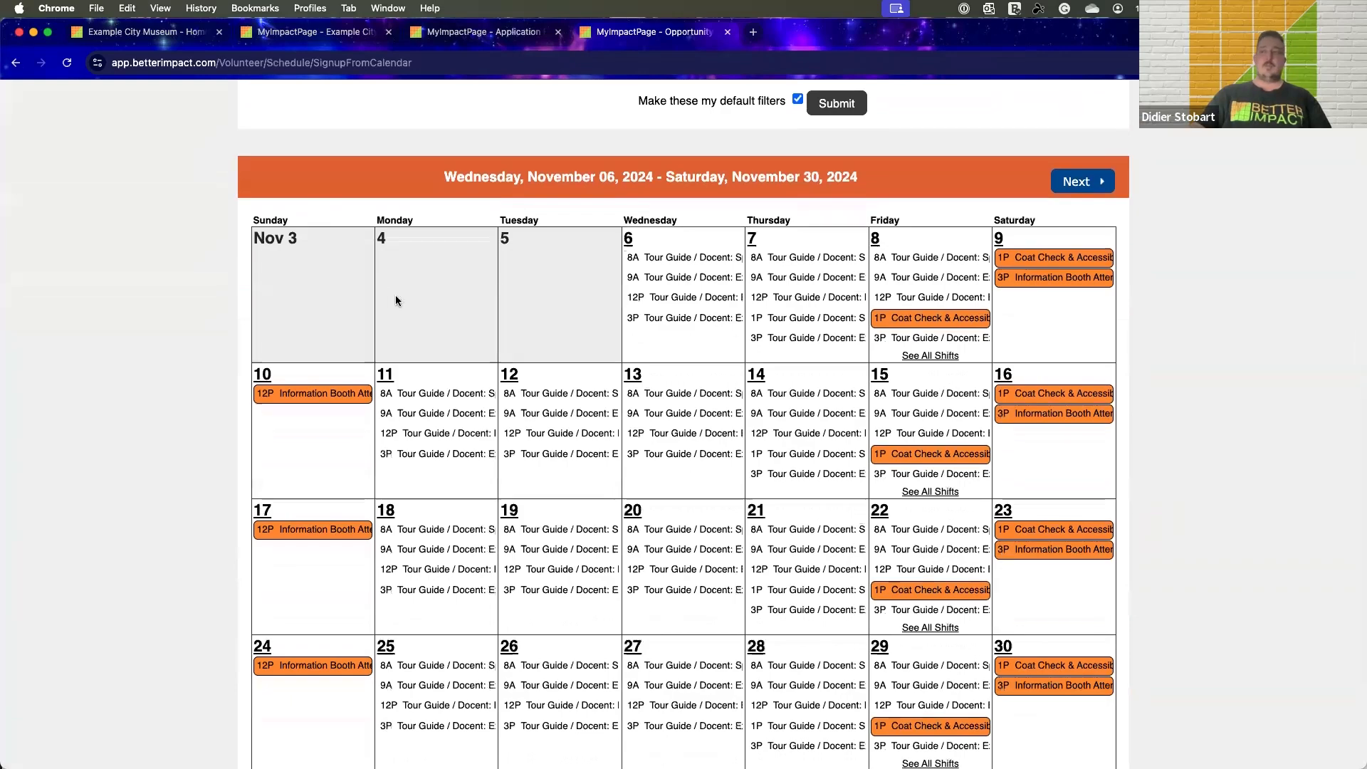
Open the 8 AM Tour Guide / Docent: Special Tours shift on November 12, read its description and qualifications, and close the details
click(541, 396)
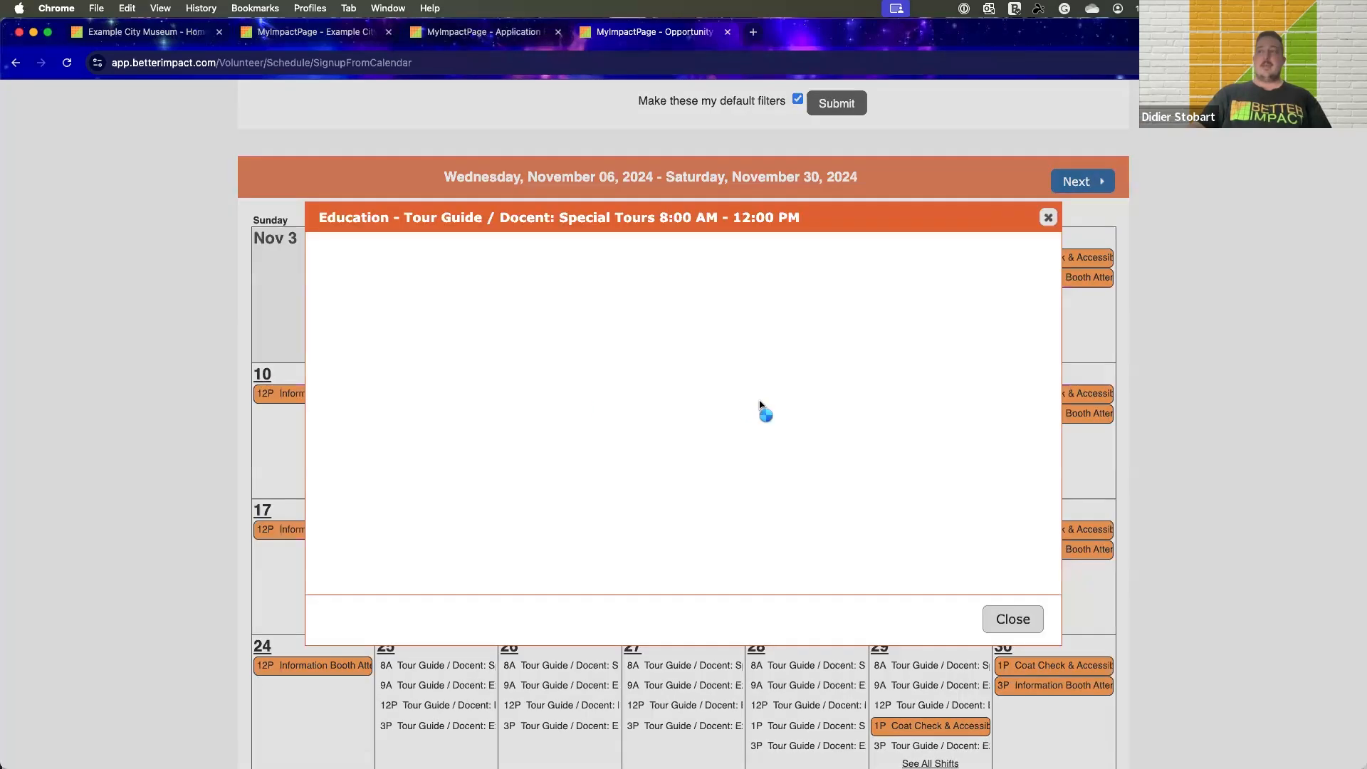
scroll(761, 406, down, 10)
scroll(762, 405, up, 10)
scroll(762, 406, down, 15)
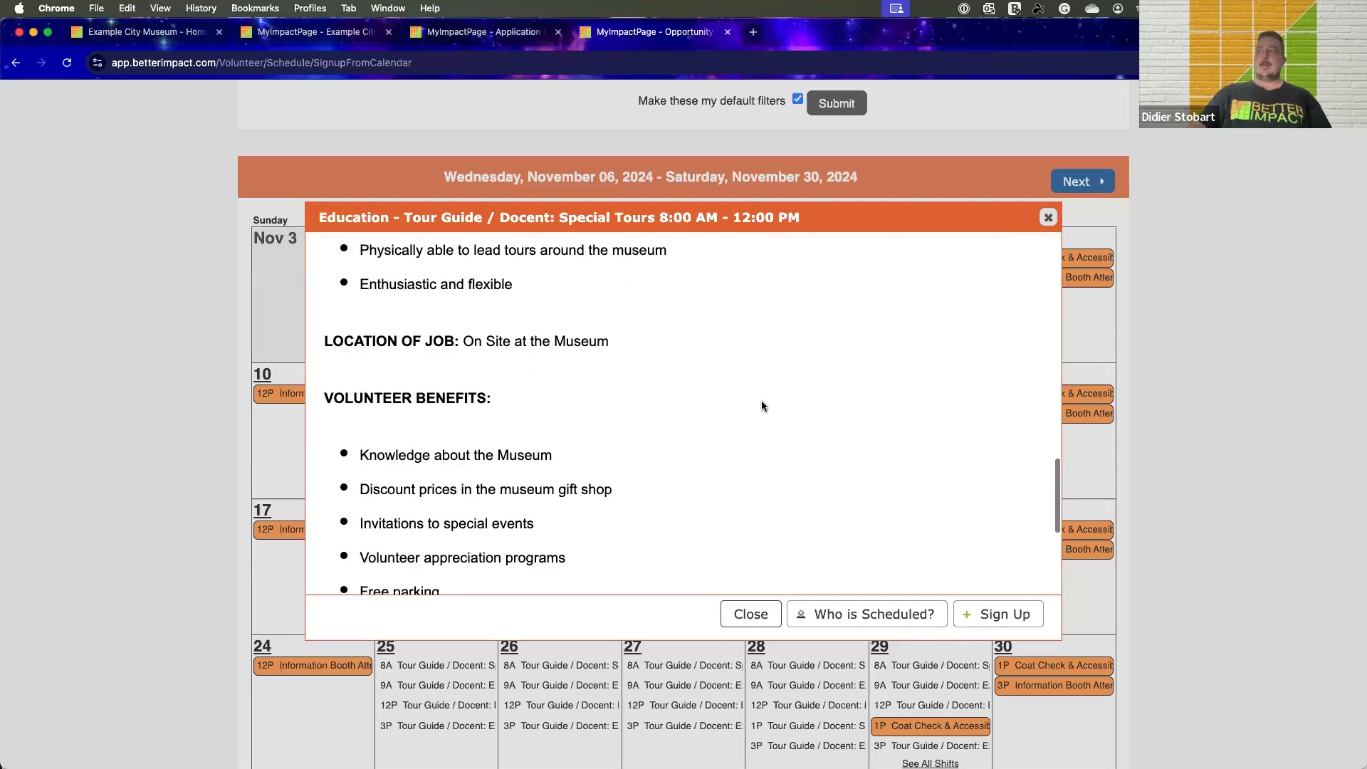
scroll(762, 406, down, 5)
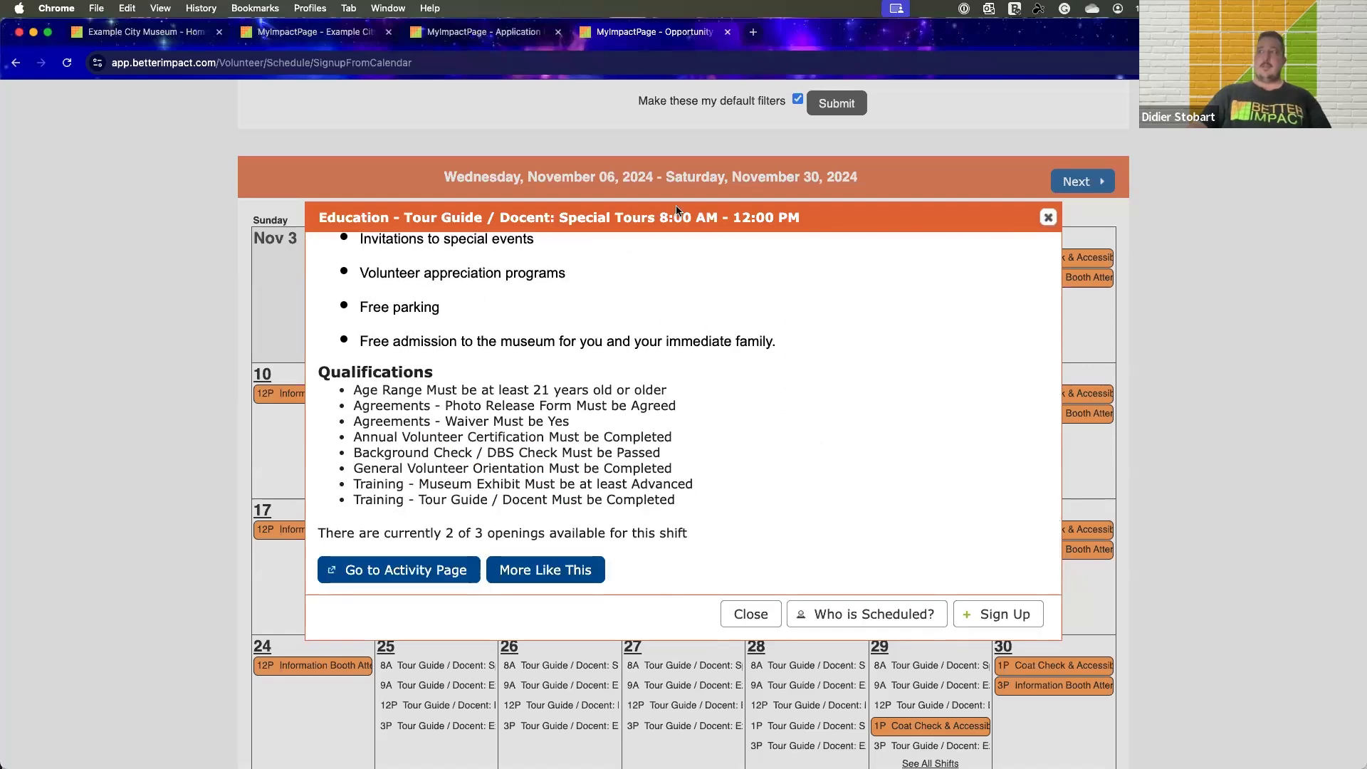
key(Escape)
Open the Opportunity List and go to the Tour Guide / Docent: Exhibitions activity under Education
scroll(595, 220, up, 7)
mouse_move(383, 237)
click(375, 293)
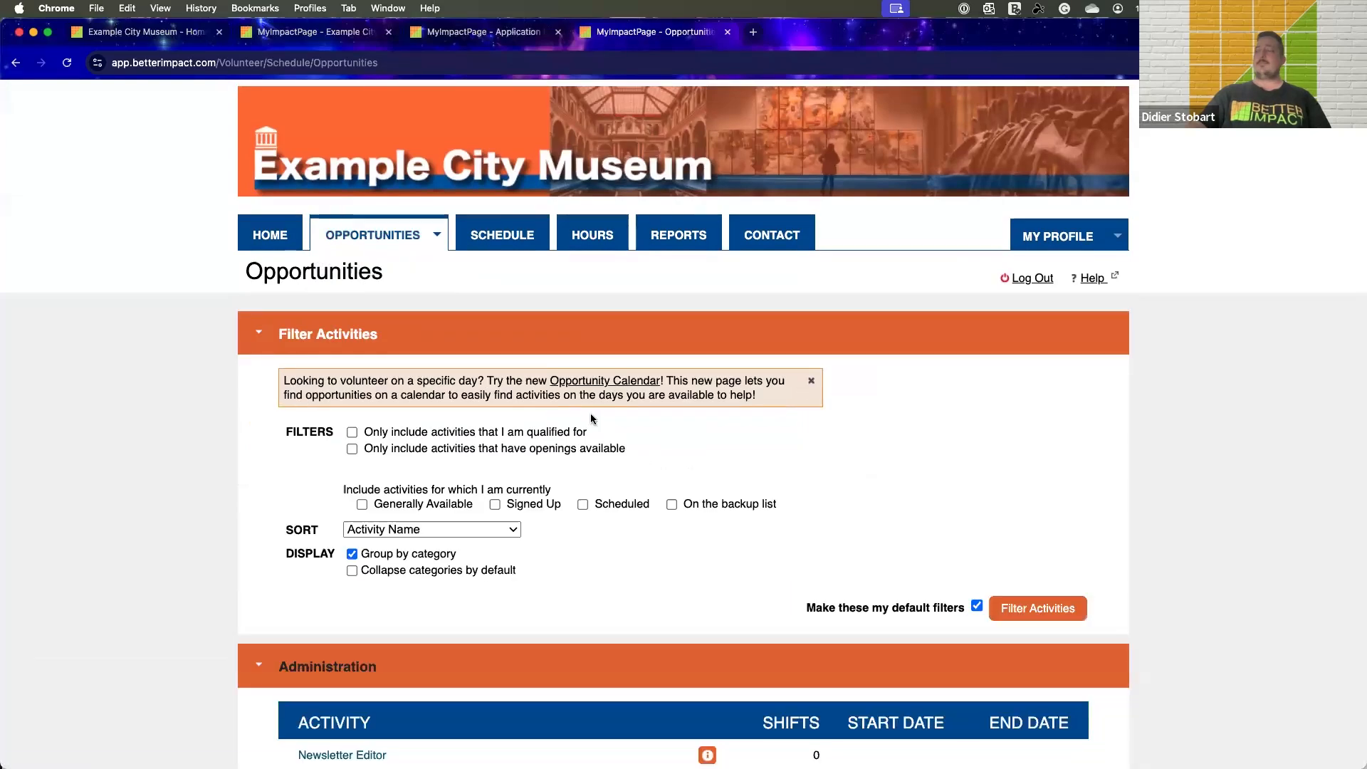
scroll(591, 418, down, 7)
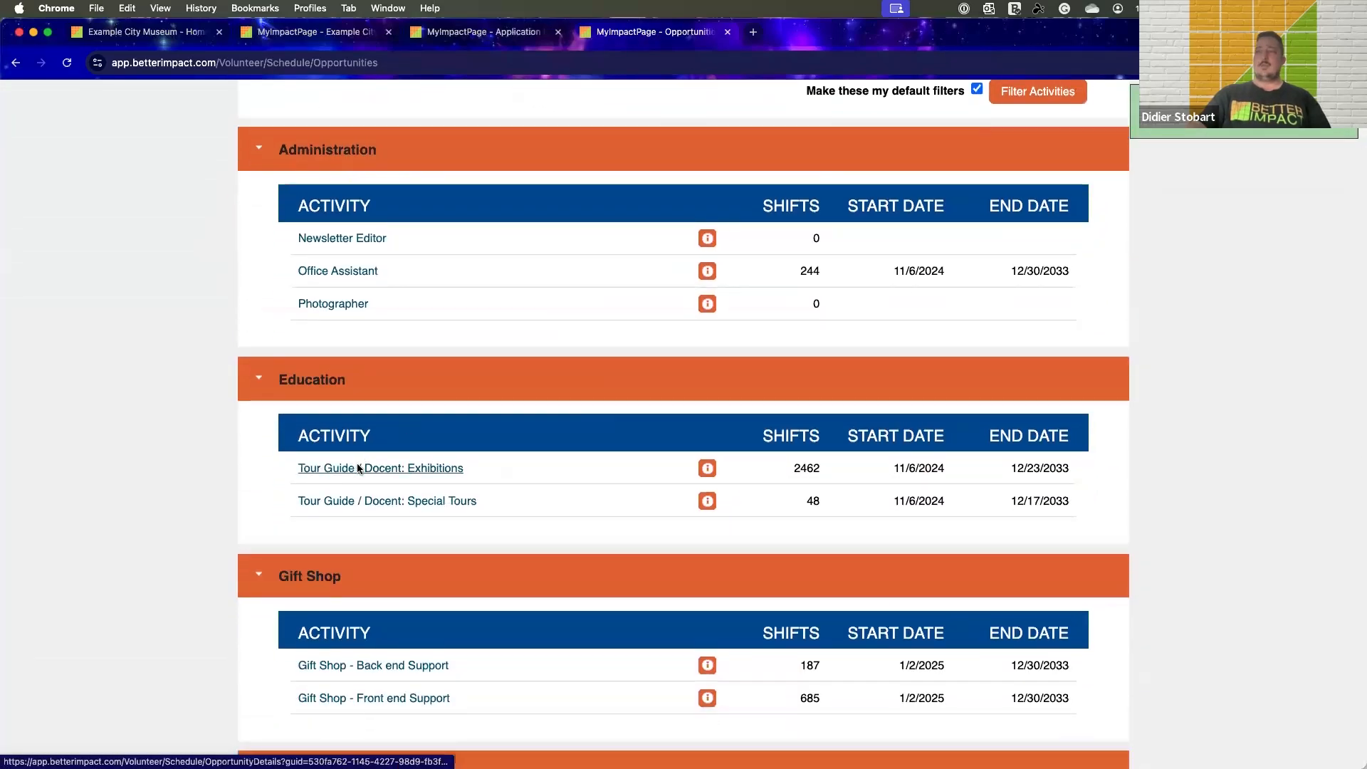
click(354, 468)
Examine the Exhibitions tour guide activity's description, qualifications, back-up list option, shift filters and the shifts offered for sign-up
scroll(964, 369, down, 10)
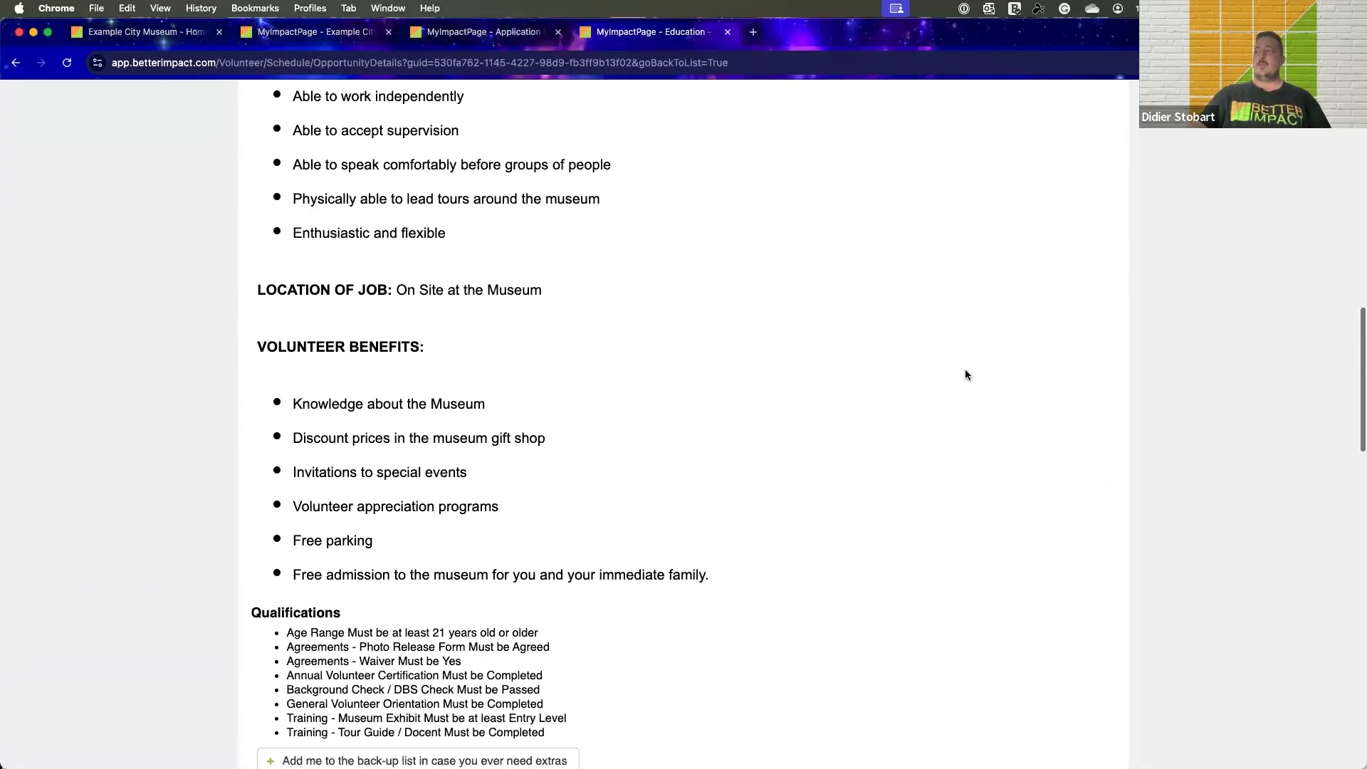
scroll(965, 373, down, 10)
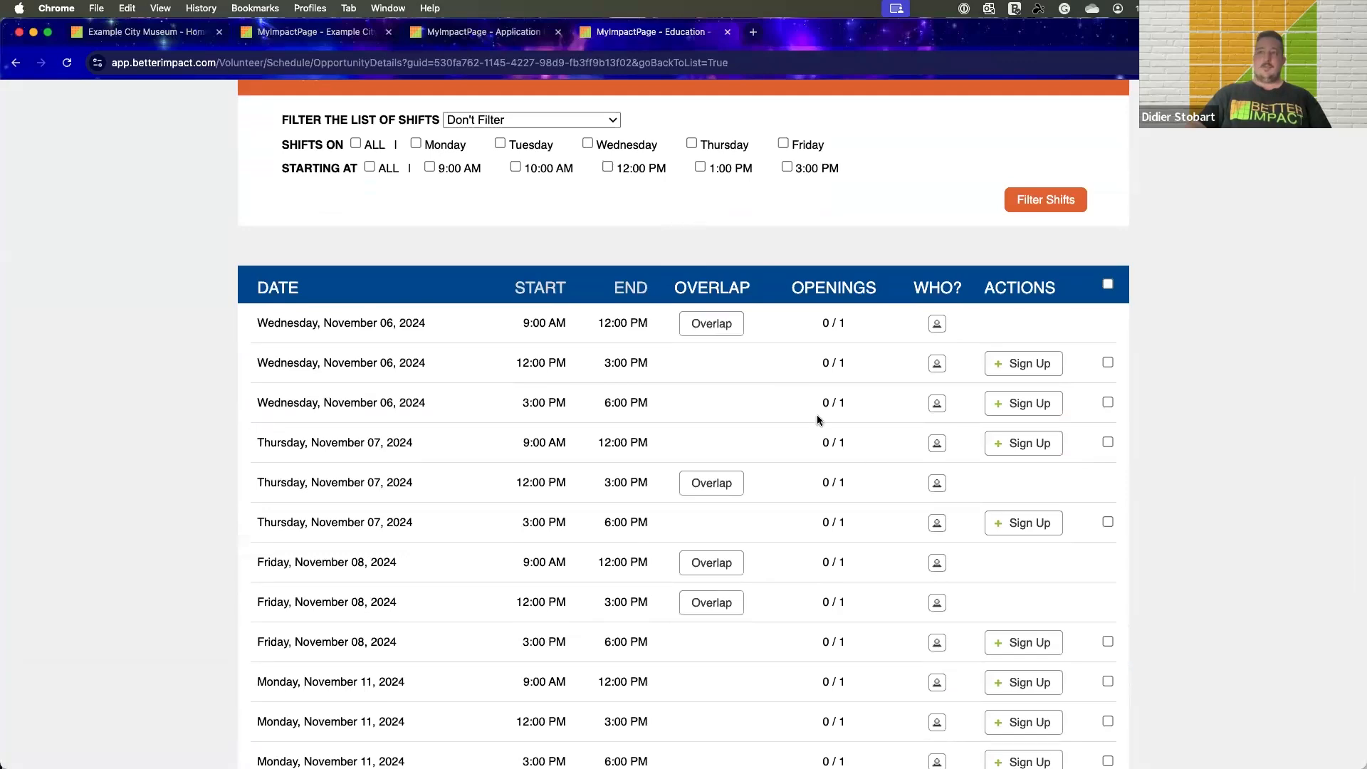
scroll(813, 395, down, 8)
scroll(809, 391, up, 5)
scroll(1133, 313, up, 3)
scroll(878, 380, up, 8)
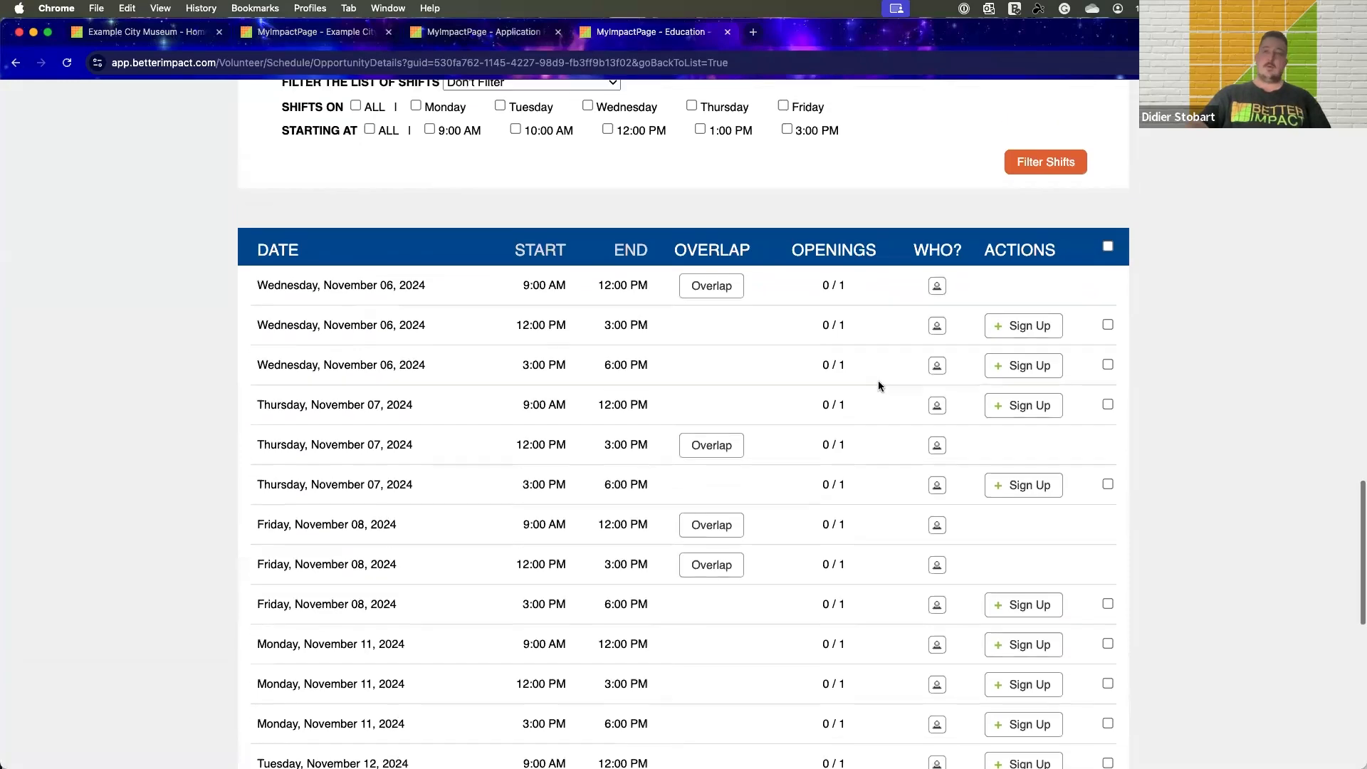
scroll(812, 383, up, 3)
scroll(734, 380, down, 2)
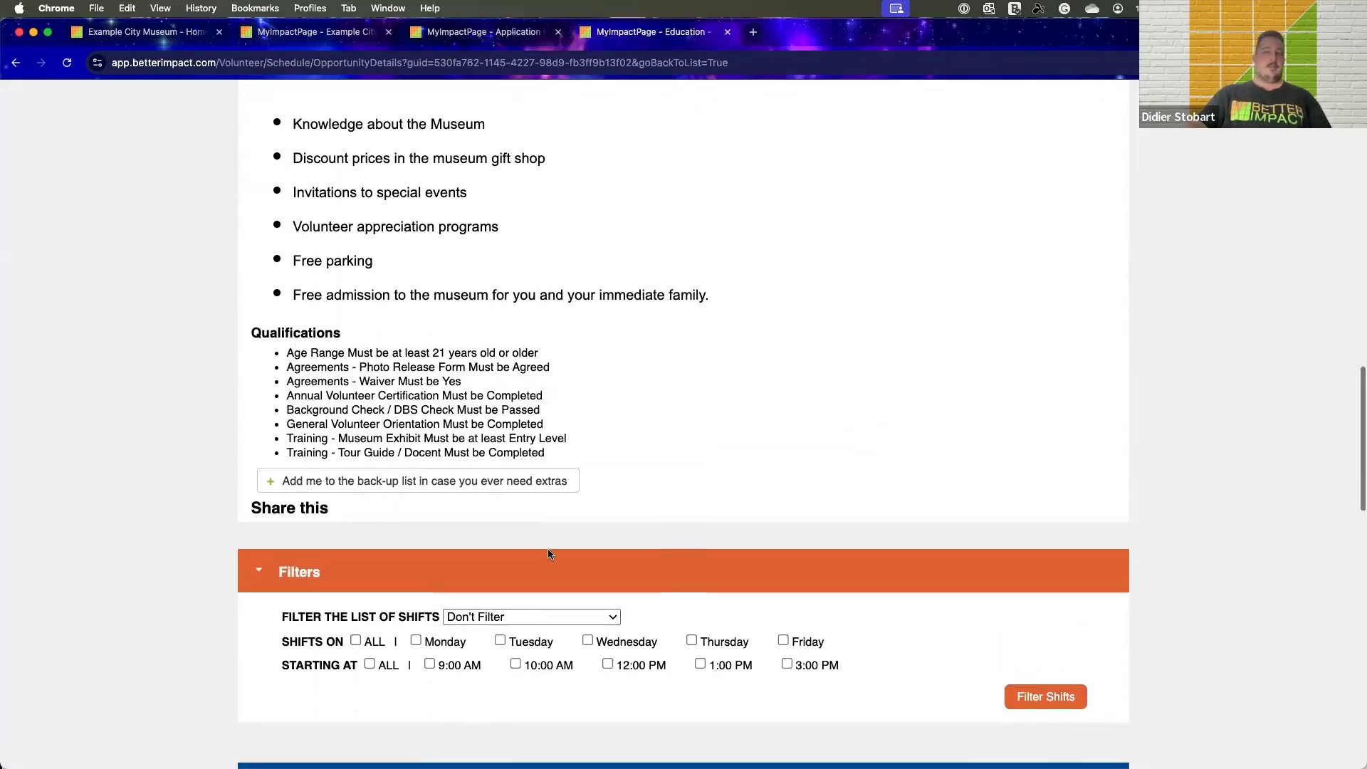
scroll(549, 554, up, 6)
scroll(548, 554, up, 10)
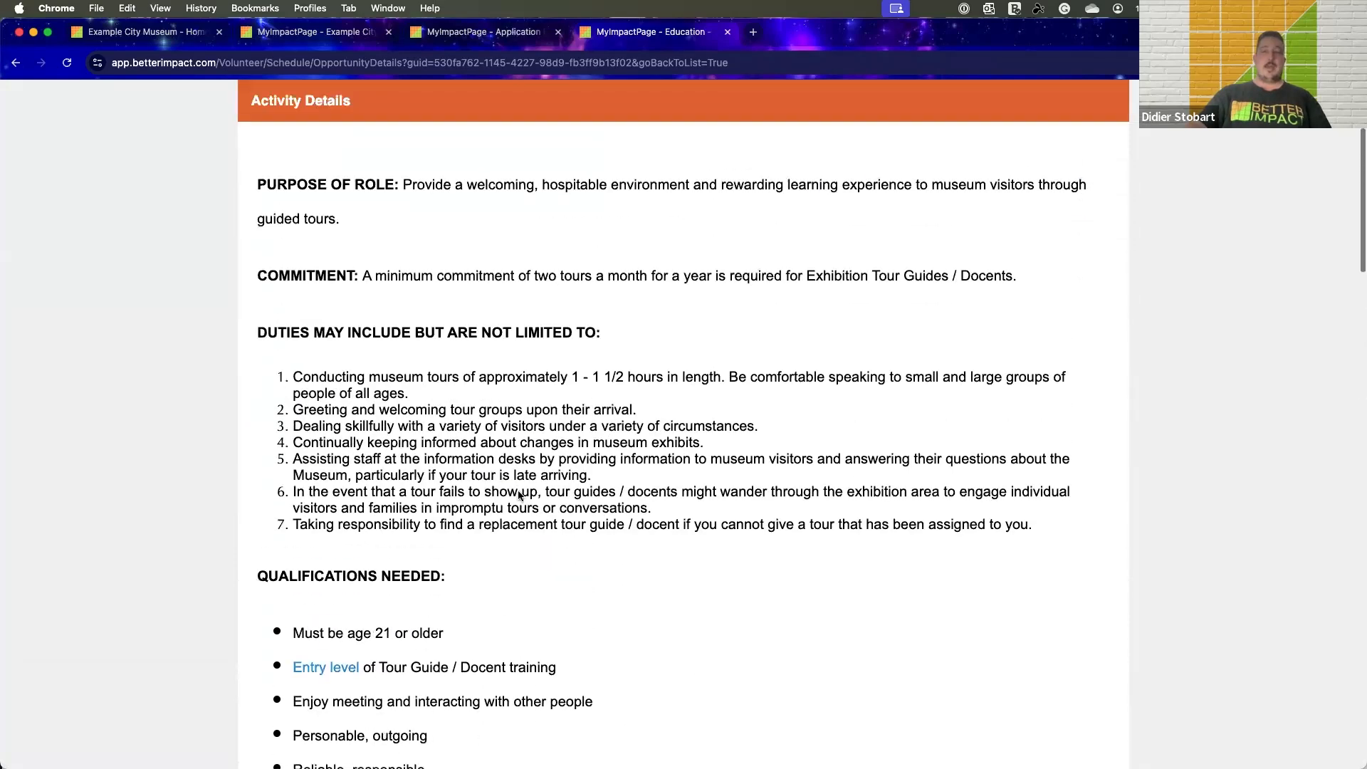
scroll(522, 501, down, 2)
Open the volunteer's Schedule and examine the assigned shifts, their dates and times, and which ones can be removed
scroll(522, 501, up, 4)
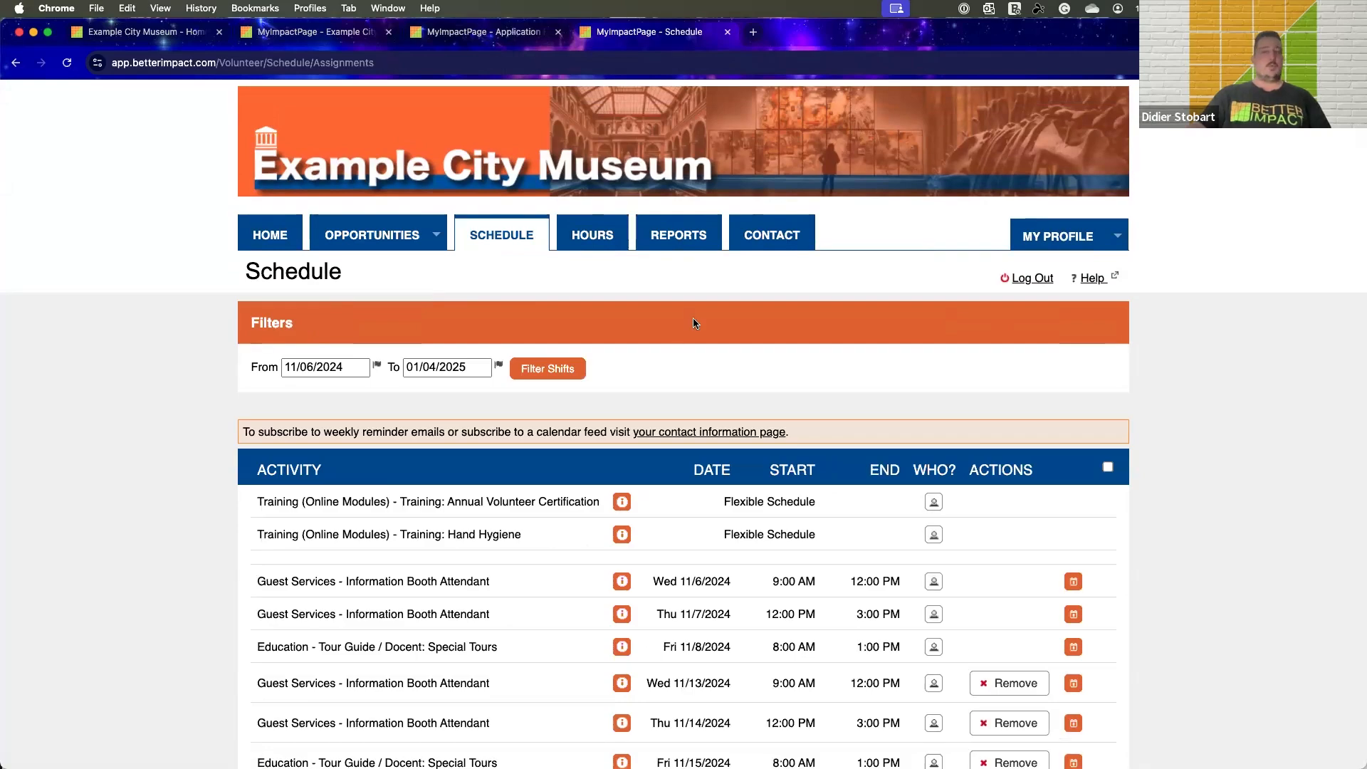
scroll(1114, 349, down, 10)
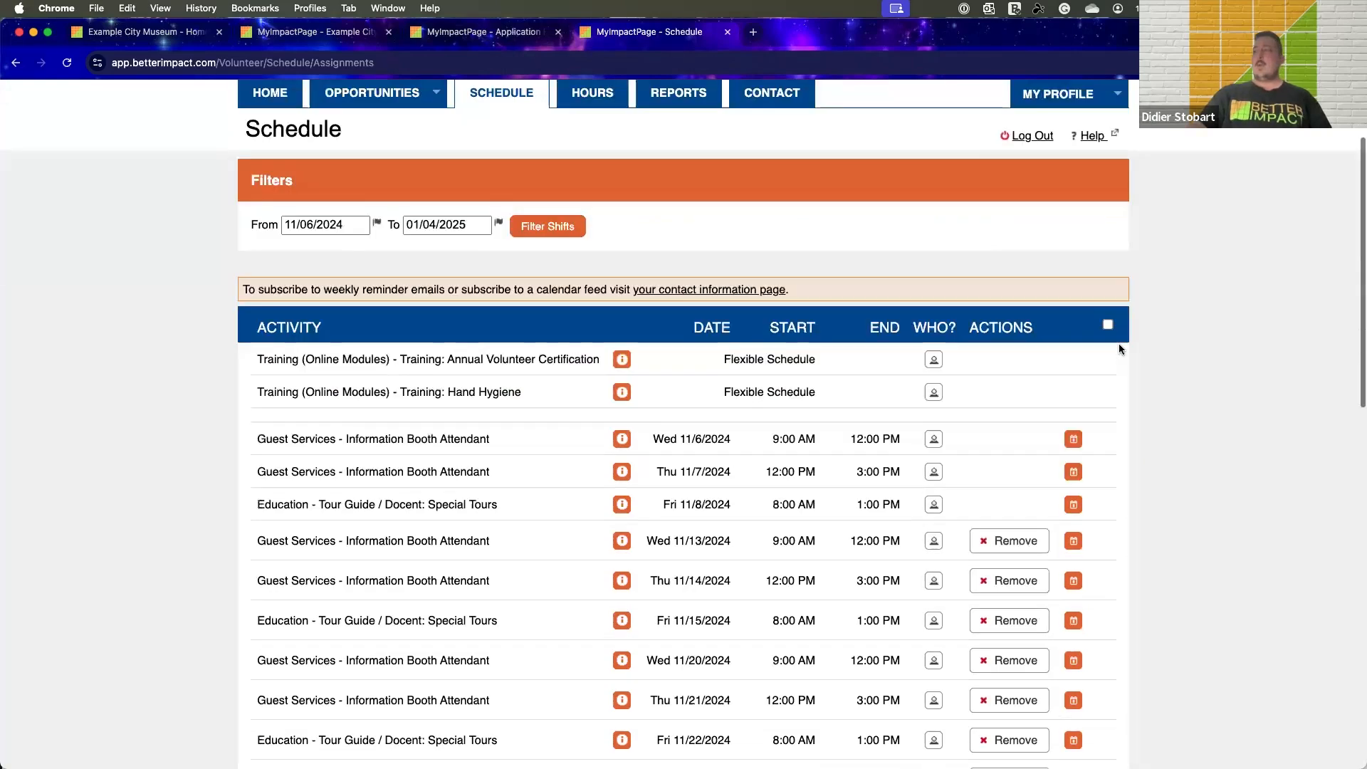
scroll(1120, 349, up, 10)
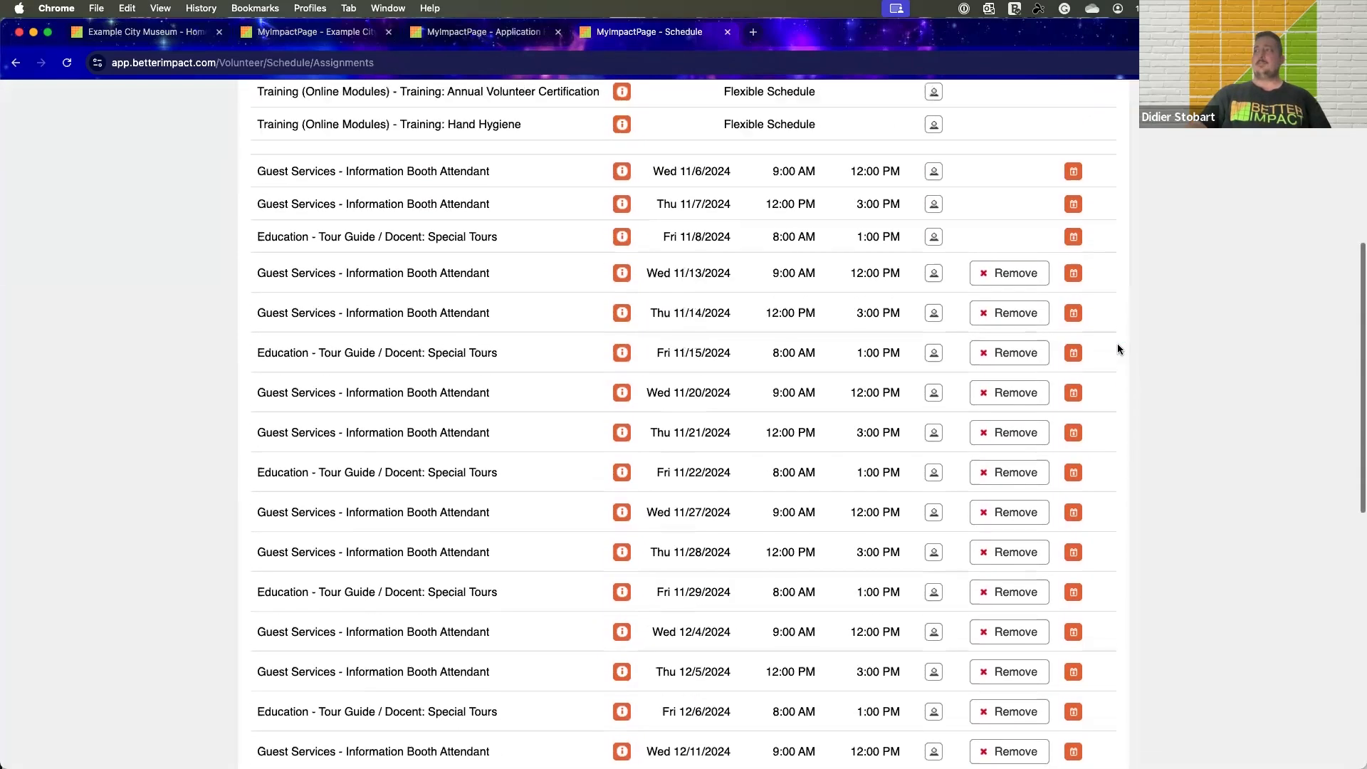
scroll(1182, 406, down, 1)
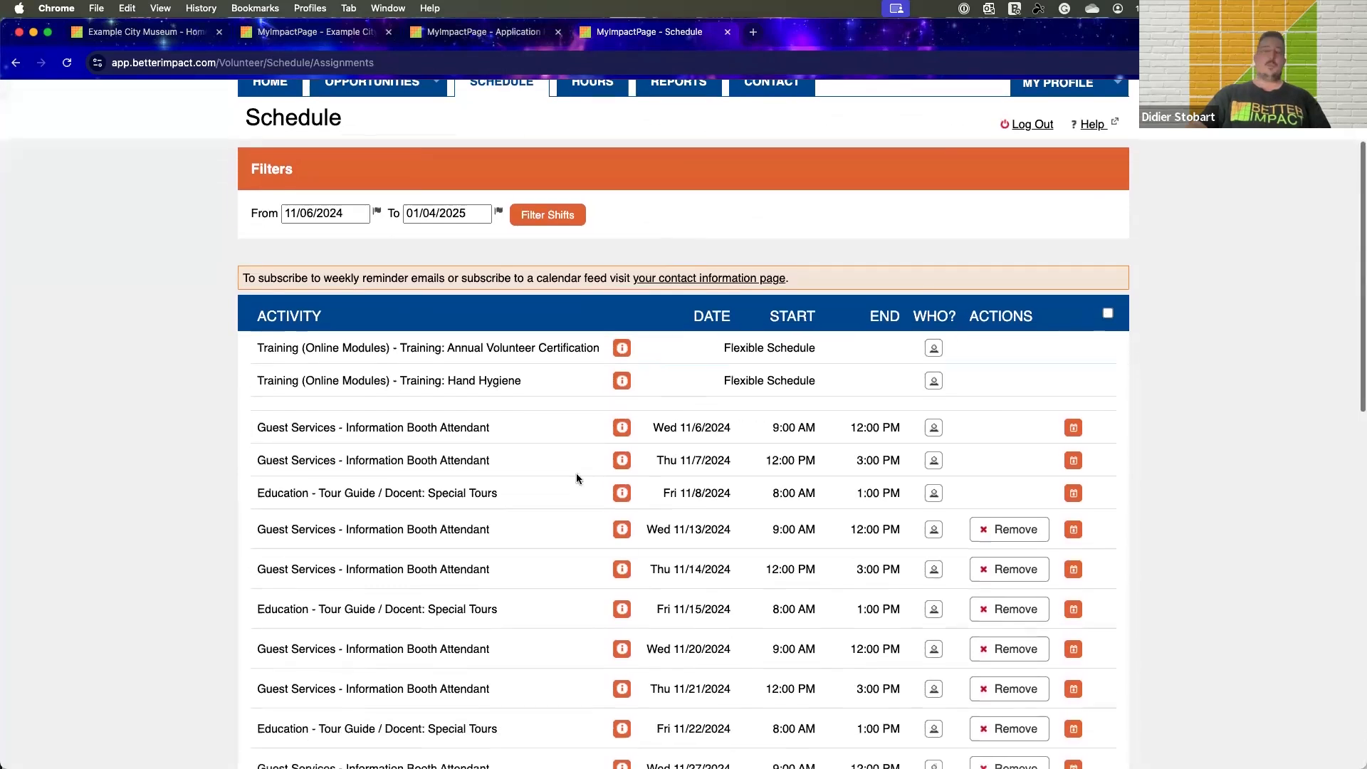
scroll(1247, 410, down, 3)
scroll(1247, 412, down, 1)
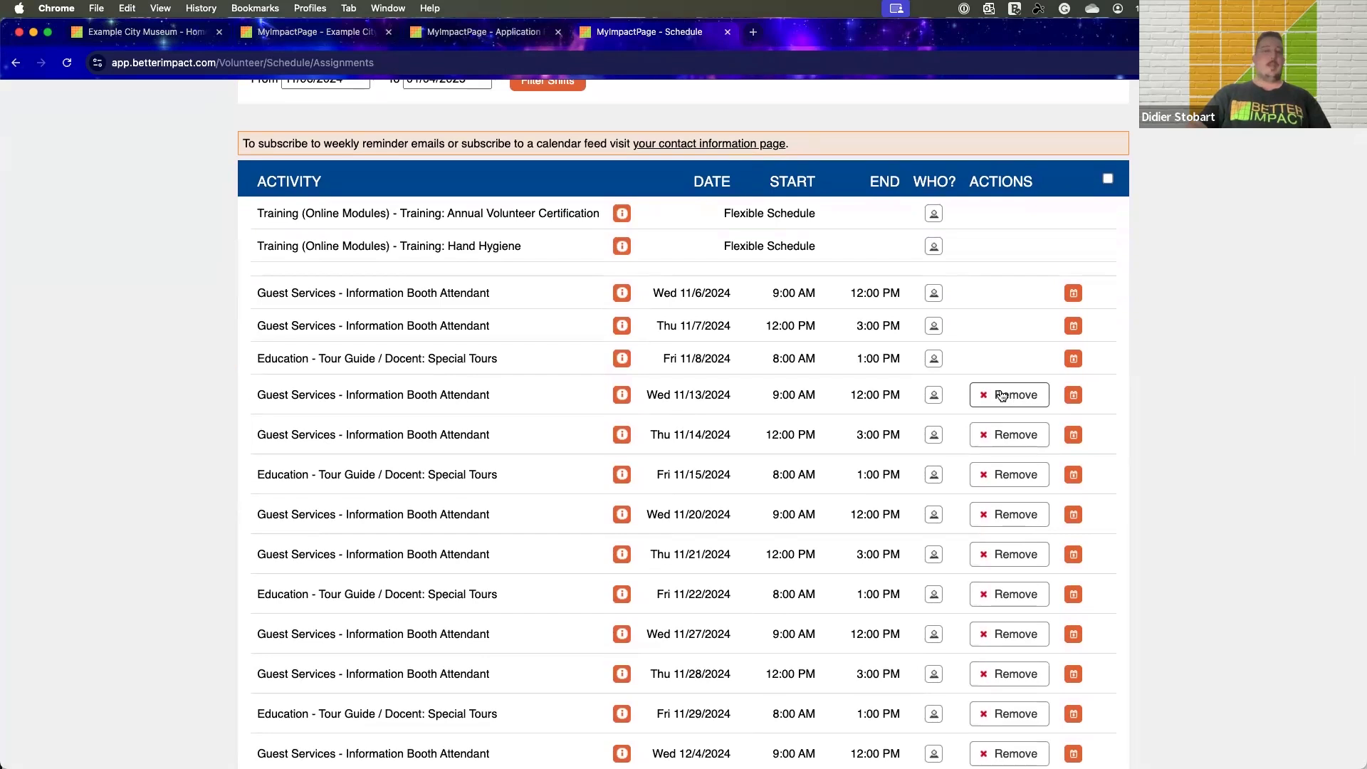
scroll(1187, 374, down, 1)
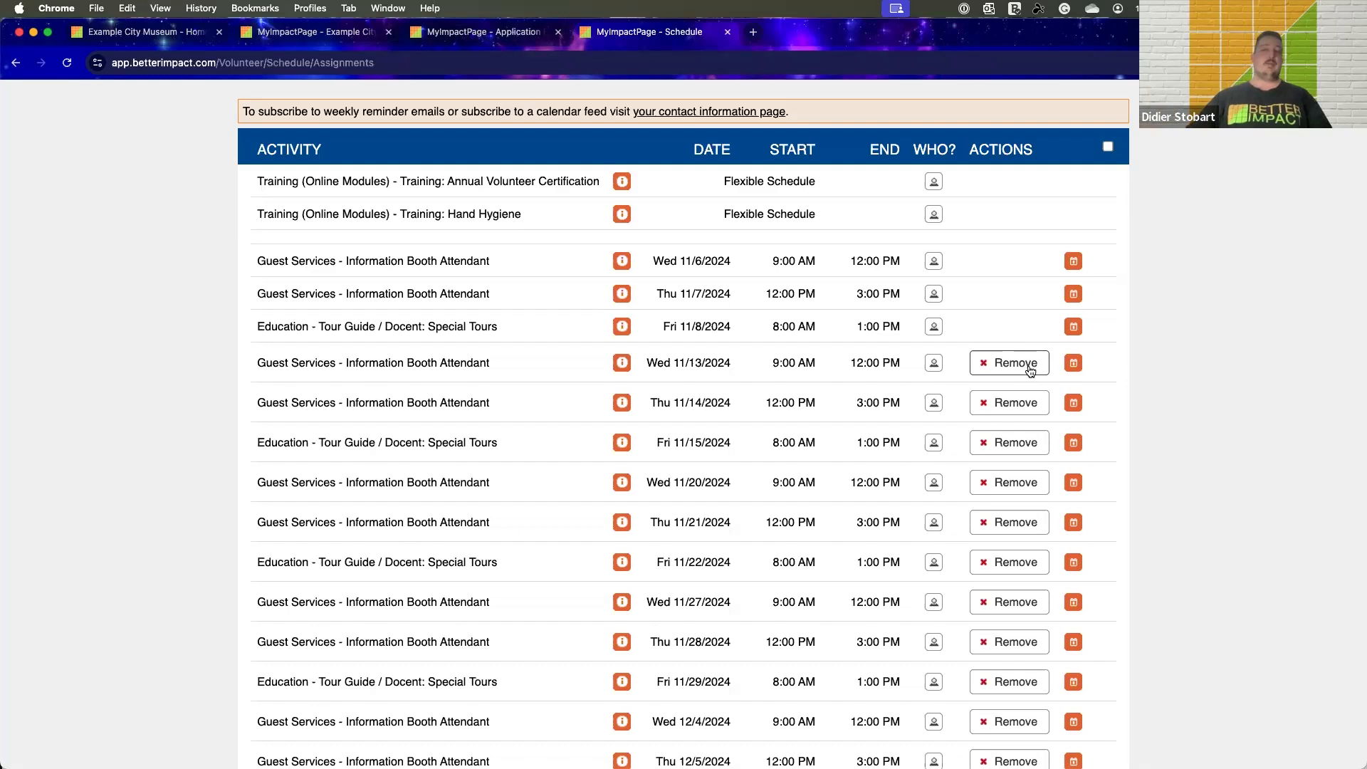
scroll(1030, 371, up, 5)
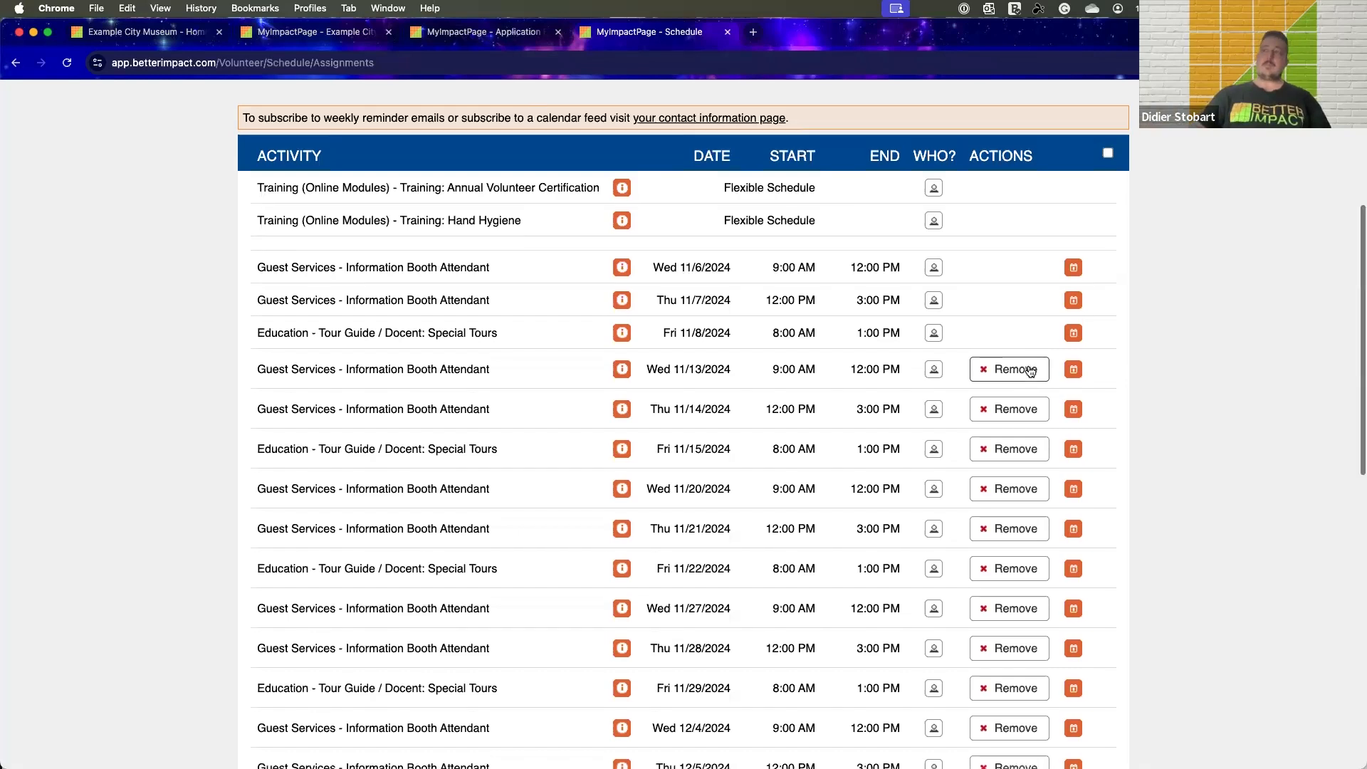
scroll(1031, 371, down, 1)
scroll(1031, 371, down, 1)
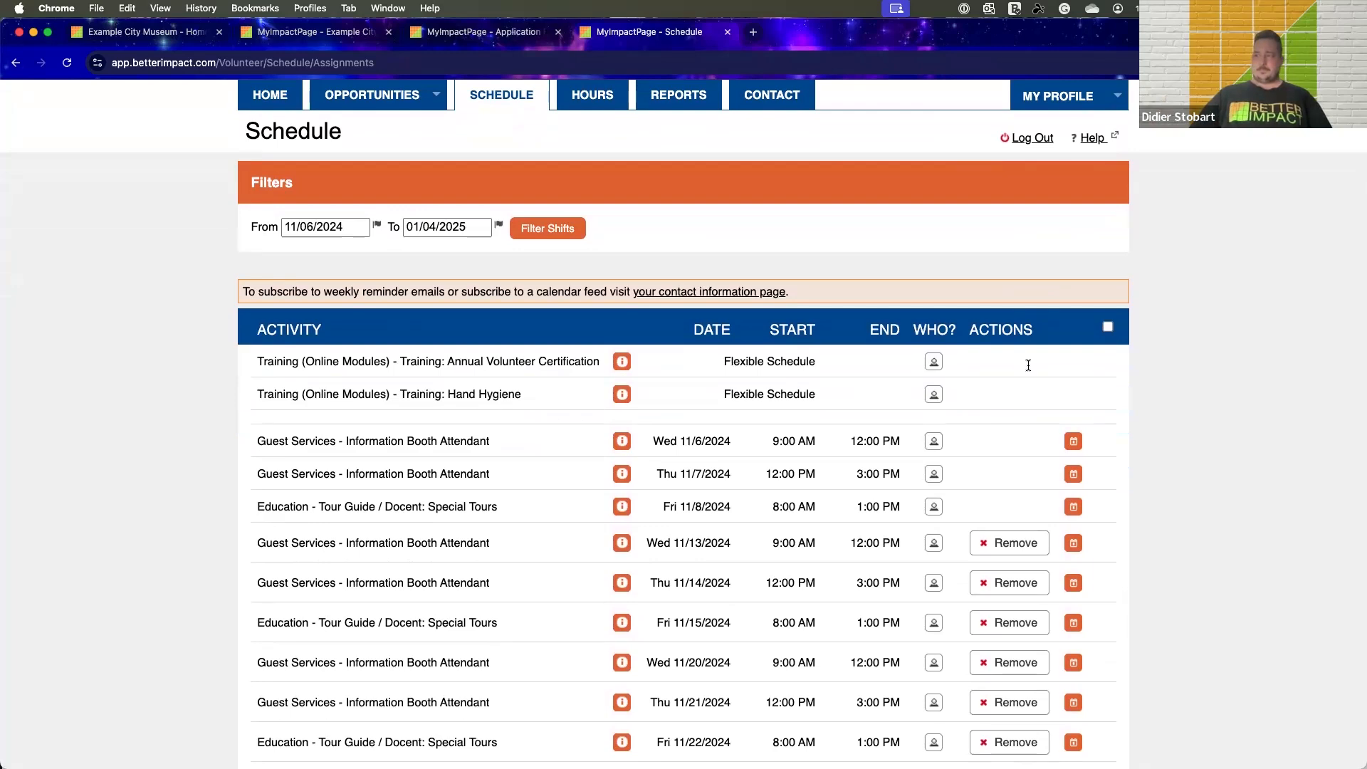
View the monthly calendar schedule starting 11/01/2024 in Letter Landscape format and look over its shifts
scroll(1028, 365, down, 15)
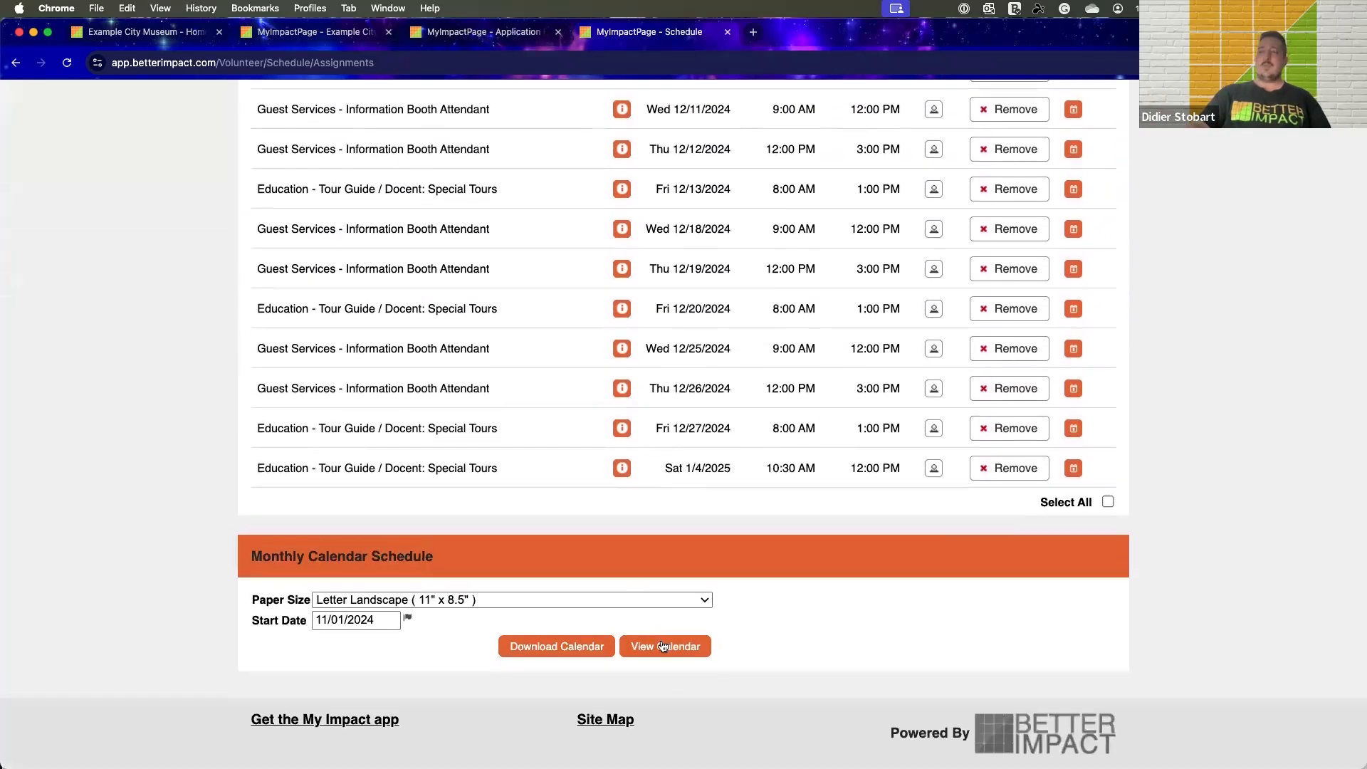
click(664, 646)
scroll(831, 443, down, 7)
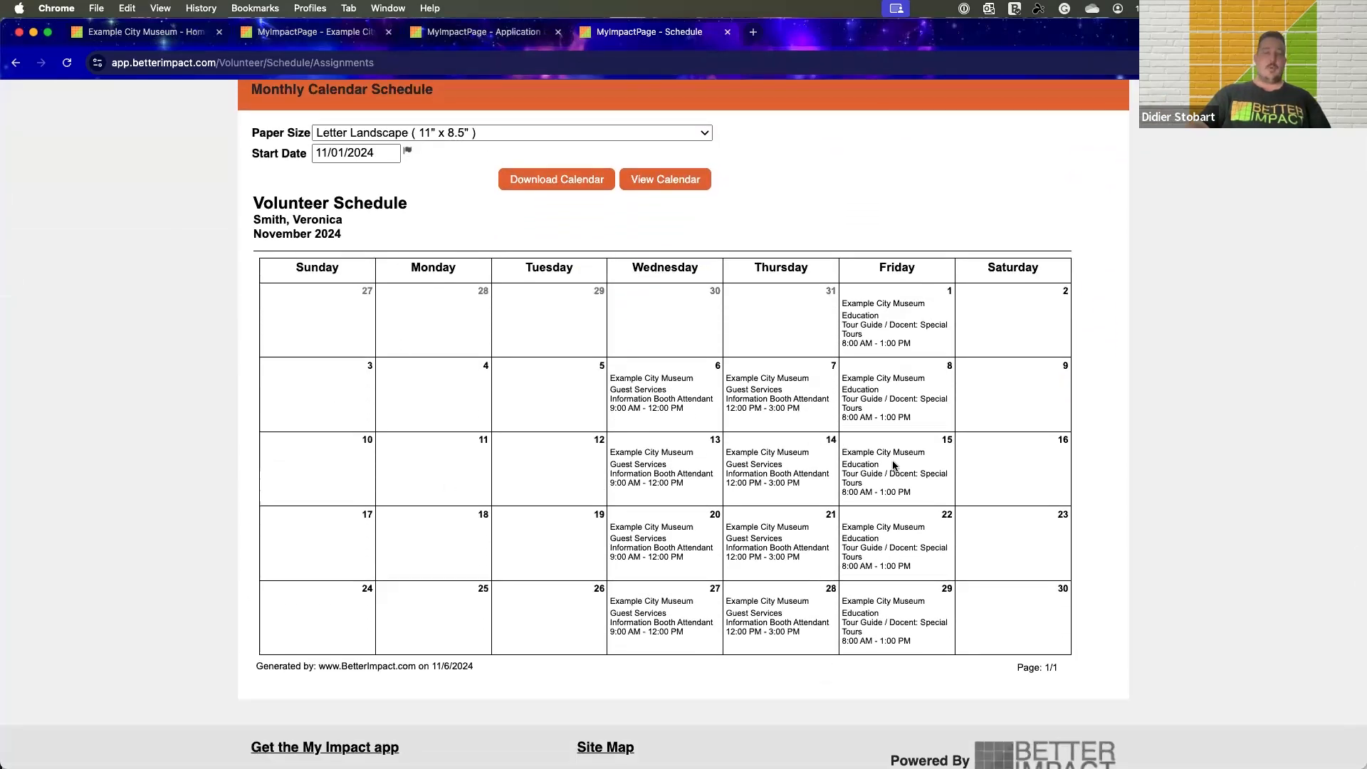
scroll(894, 464, down, 1)
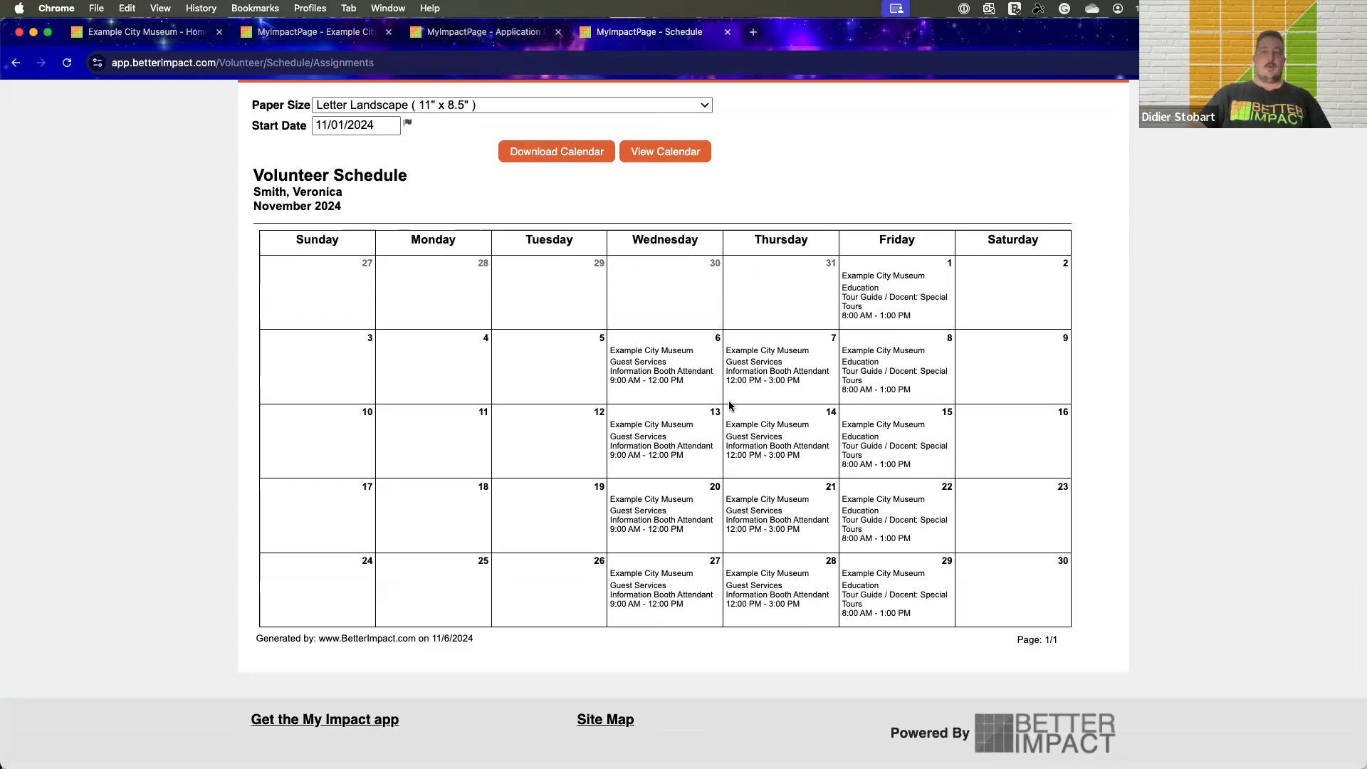
Go to the Hours page and select Tour Guide / Docent: Special Tours as the activity for the hours entry
scroll(730, 406, up, 15)
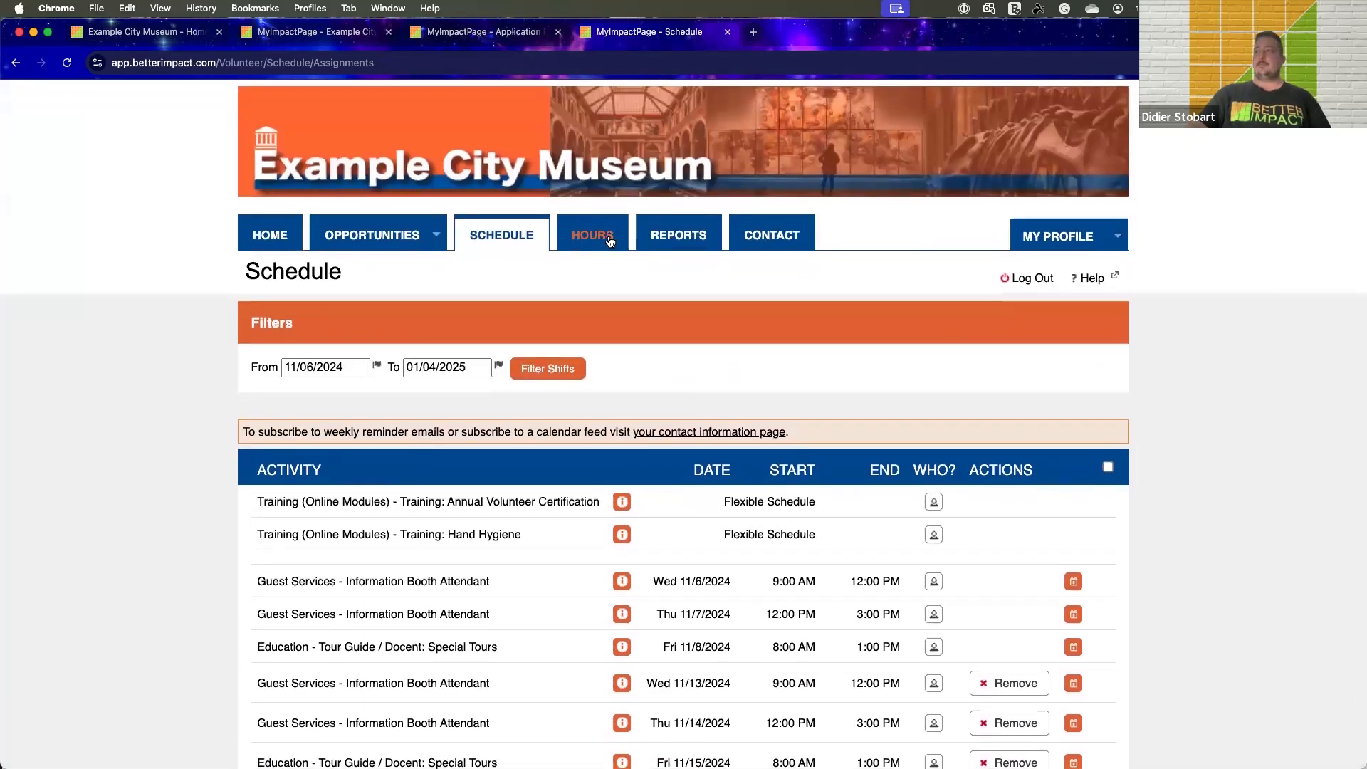
click(614, 246)
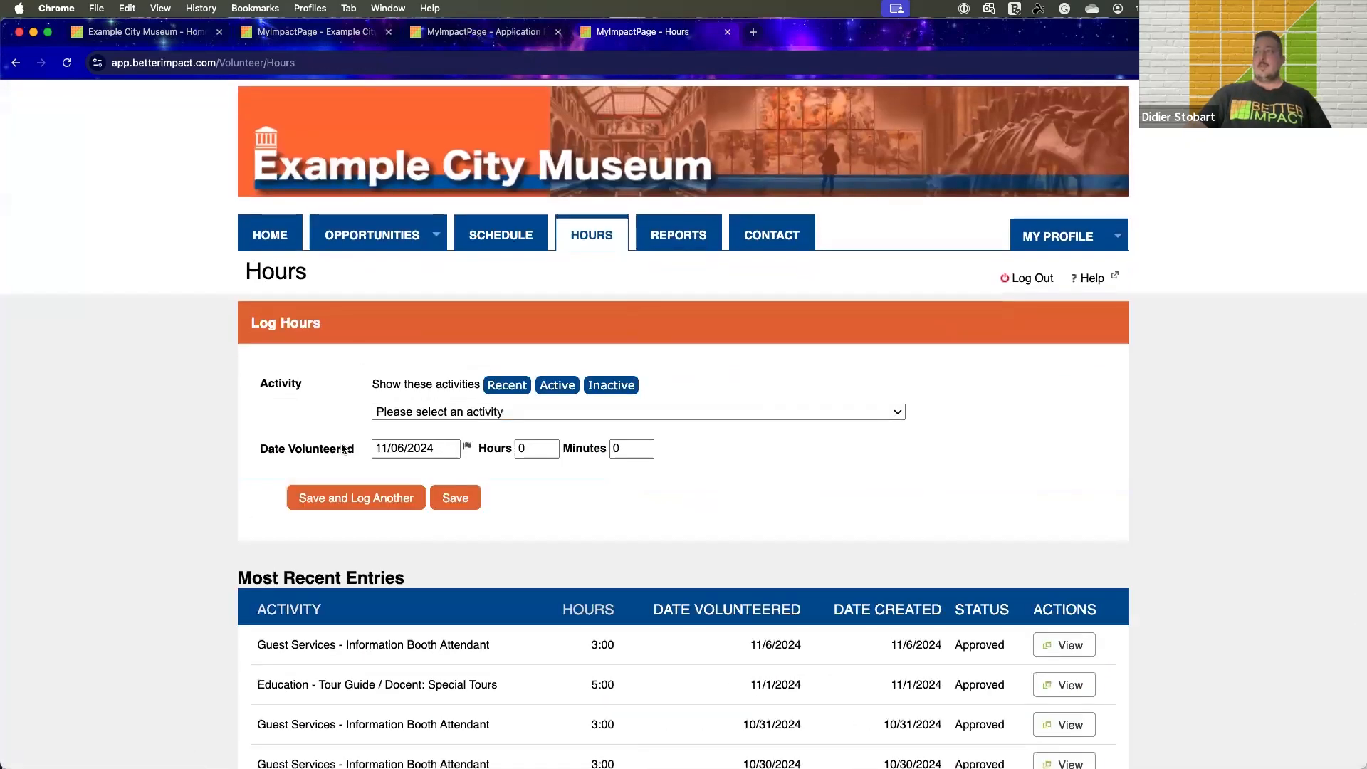
click(400, 413)
click(425, 448)
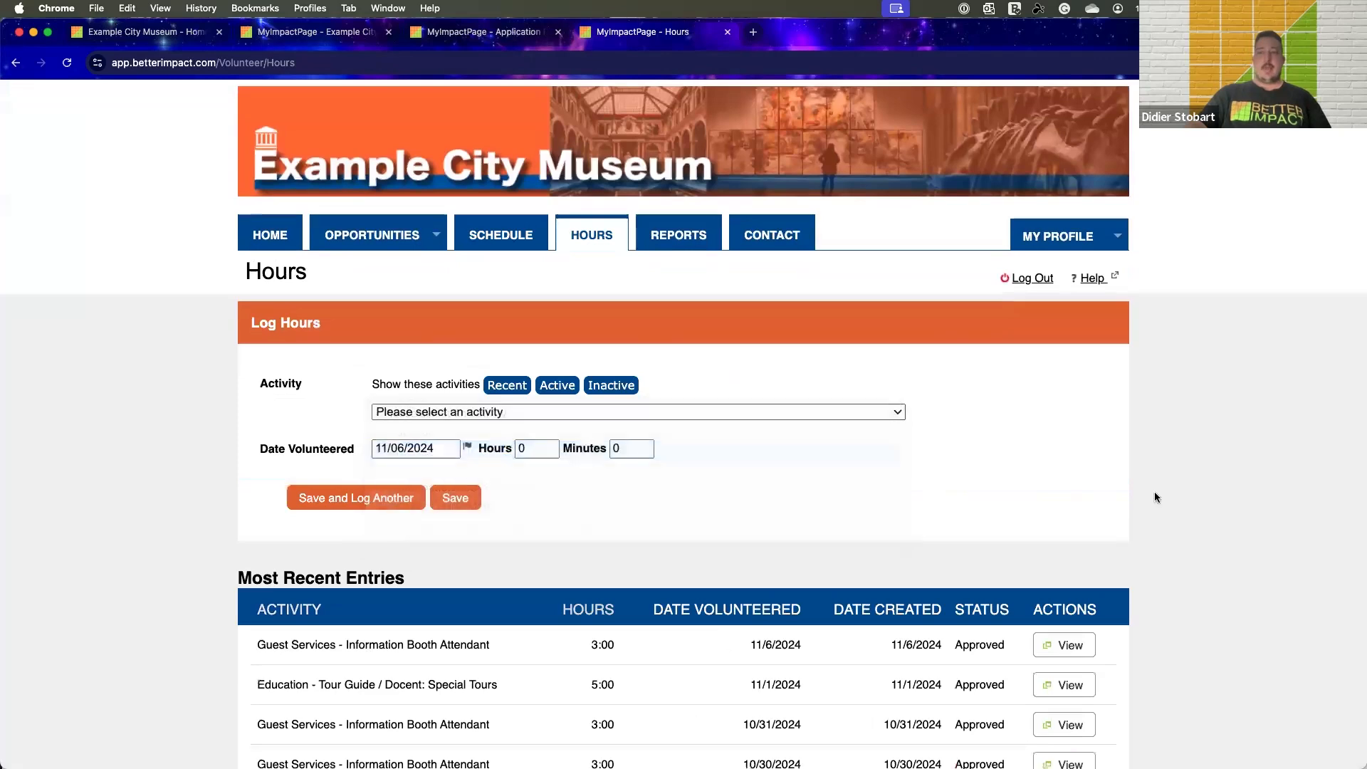
scroll(1063, 466, down, 3)
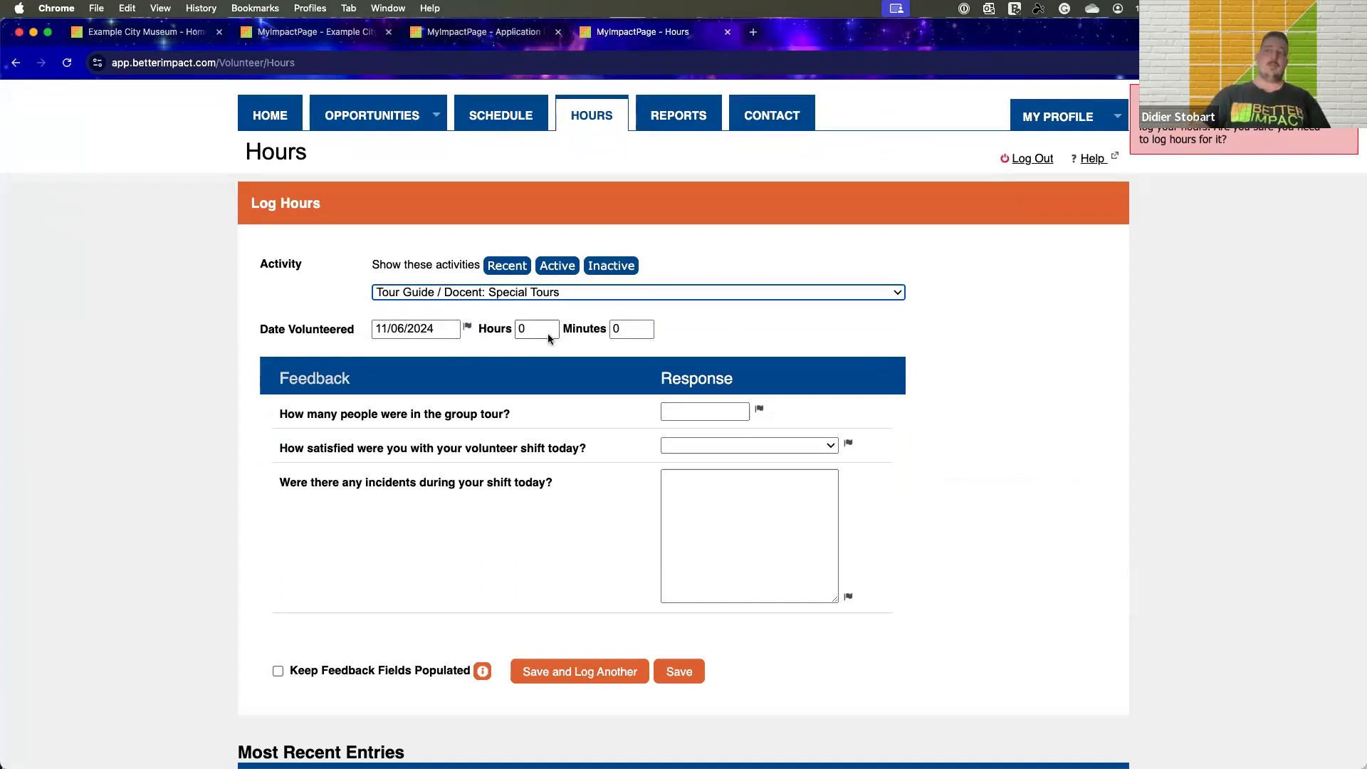
Examine the hours form's feedback questions on group size, shift satisfaction and incidents, including the satisfaction answer choices
scroll(919, 432, down, 1)
click(719, 392)
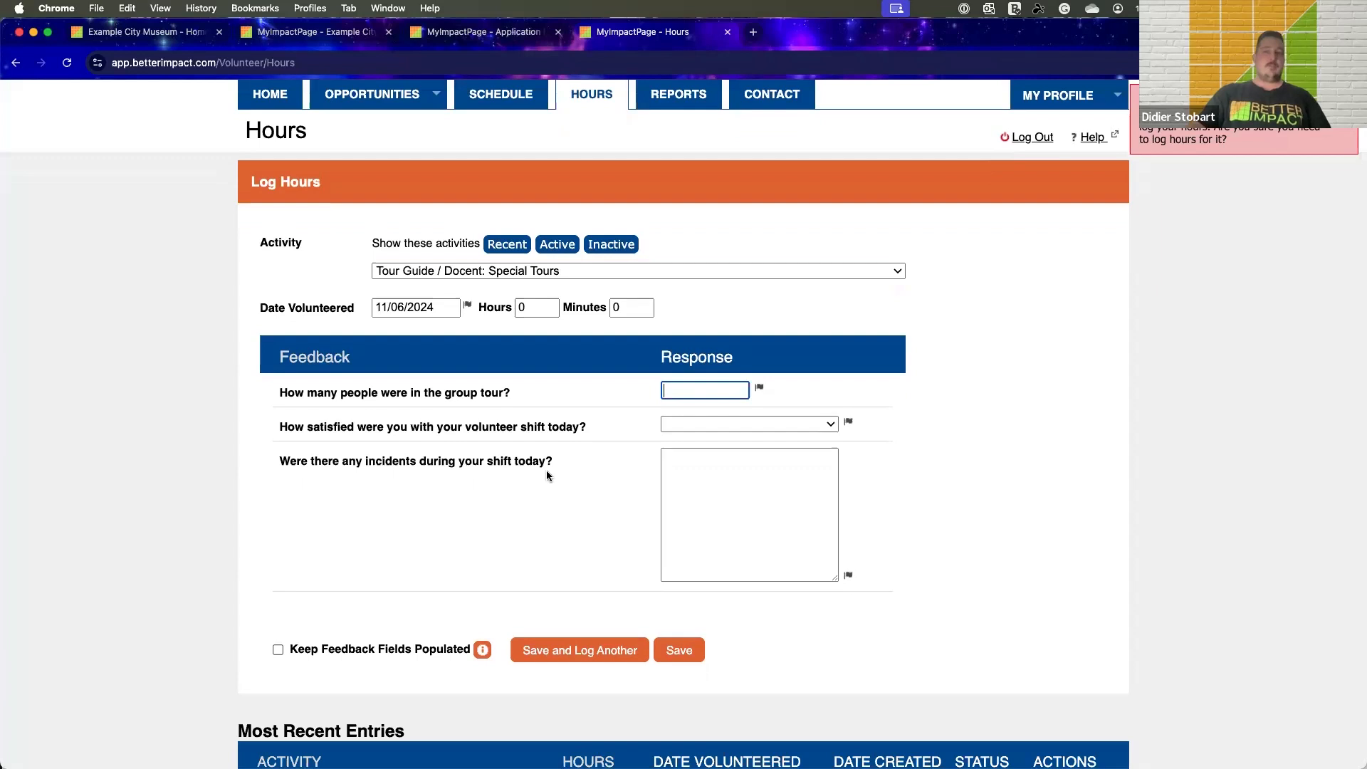
click(720, 423)
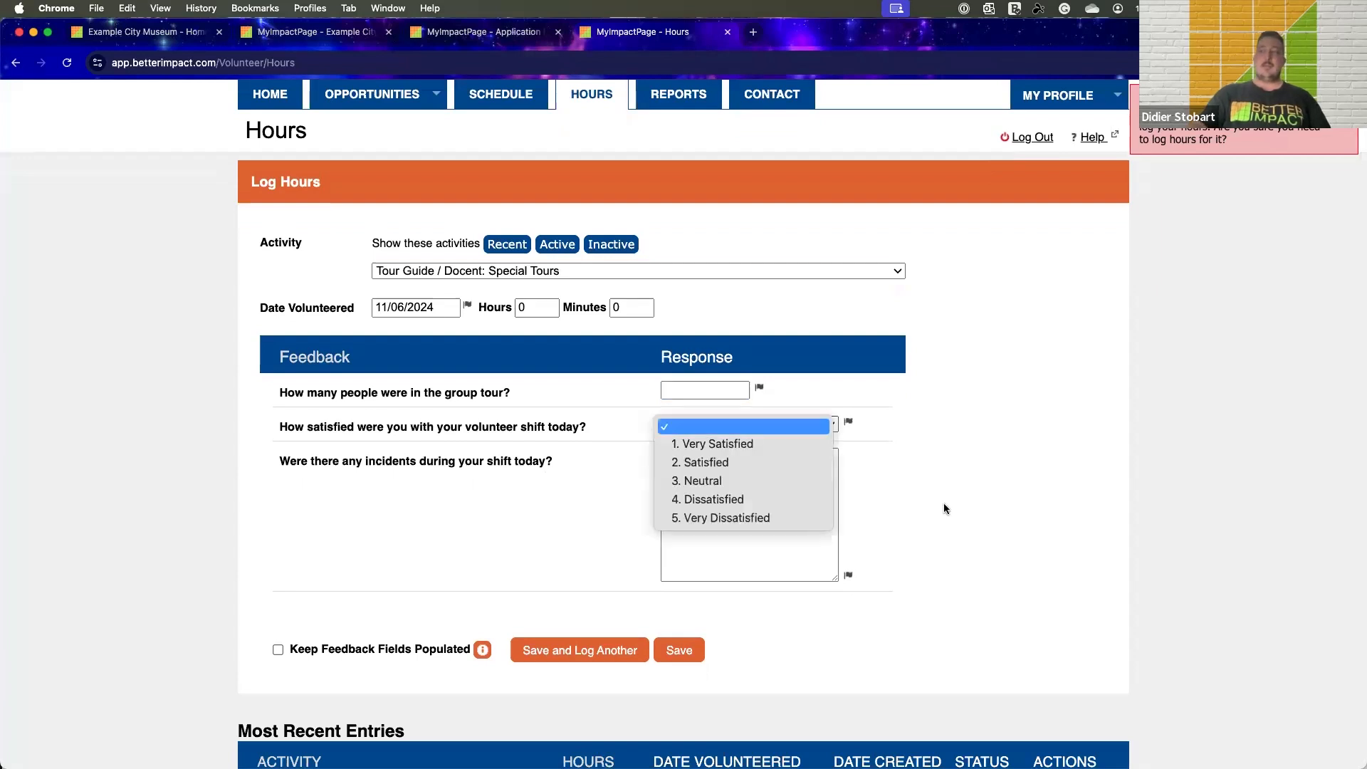
click(960, 491)
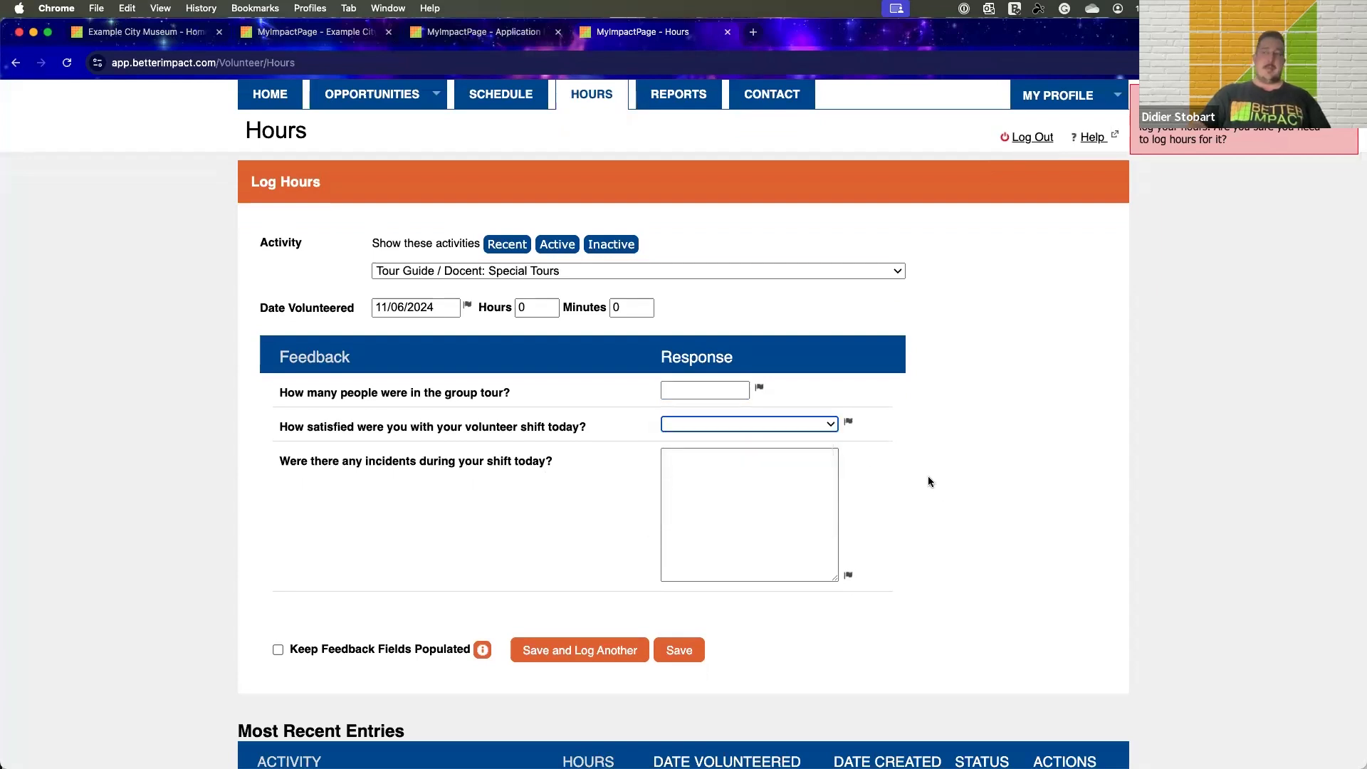
click(766, 468)
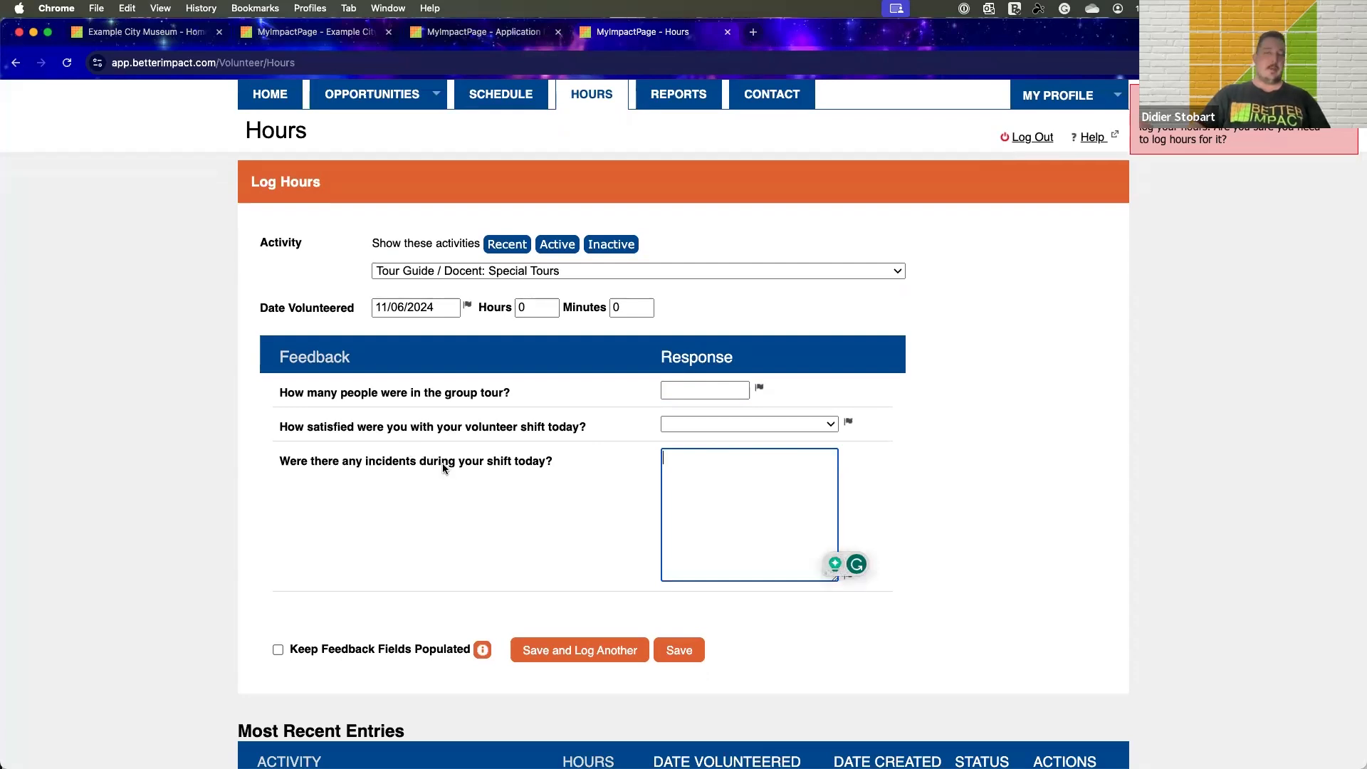
click(989, 500)
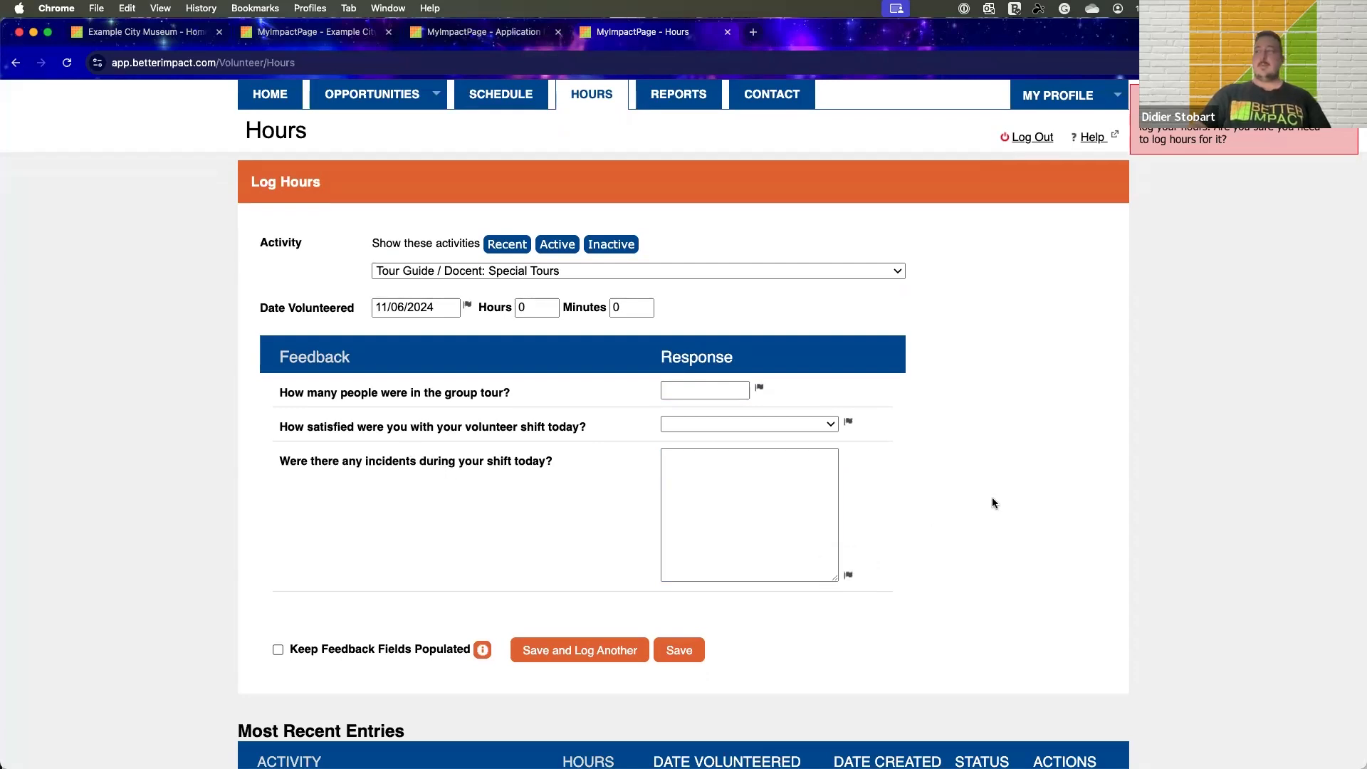
scroll(990, 499, up, 2)
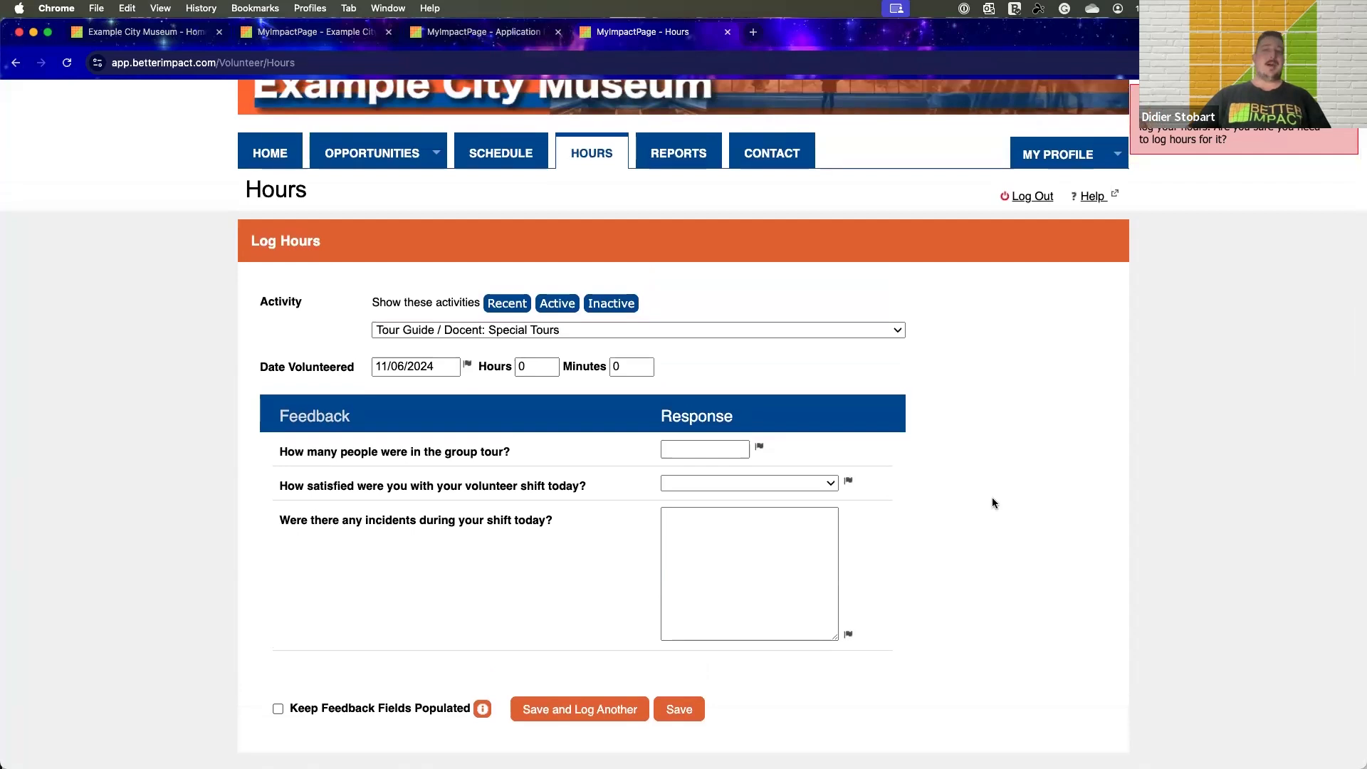
scroll(993, 502, up, 1)
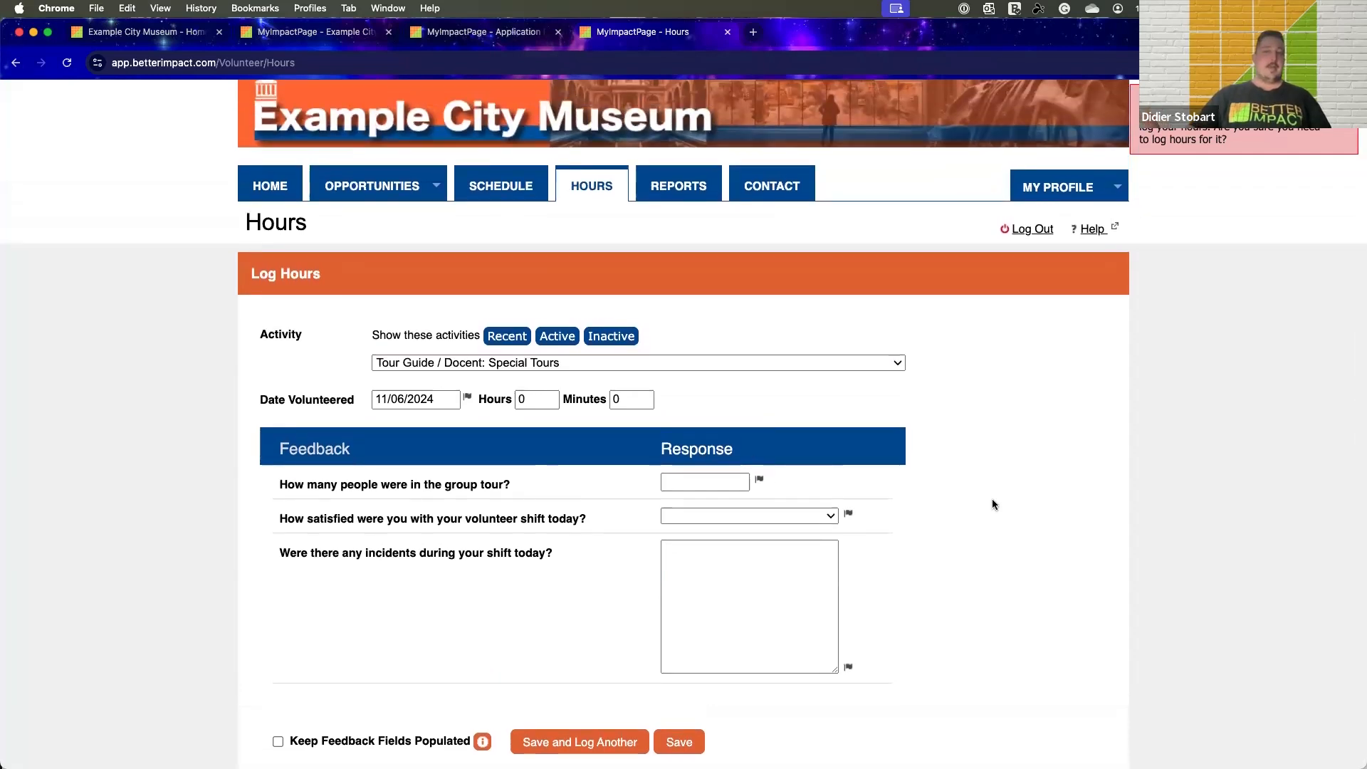
scroll(993, 505, up, 1)
scroll(992, 504, up, 1)
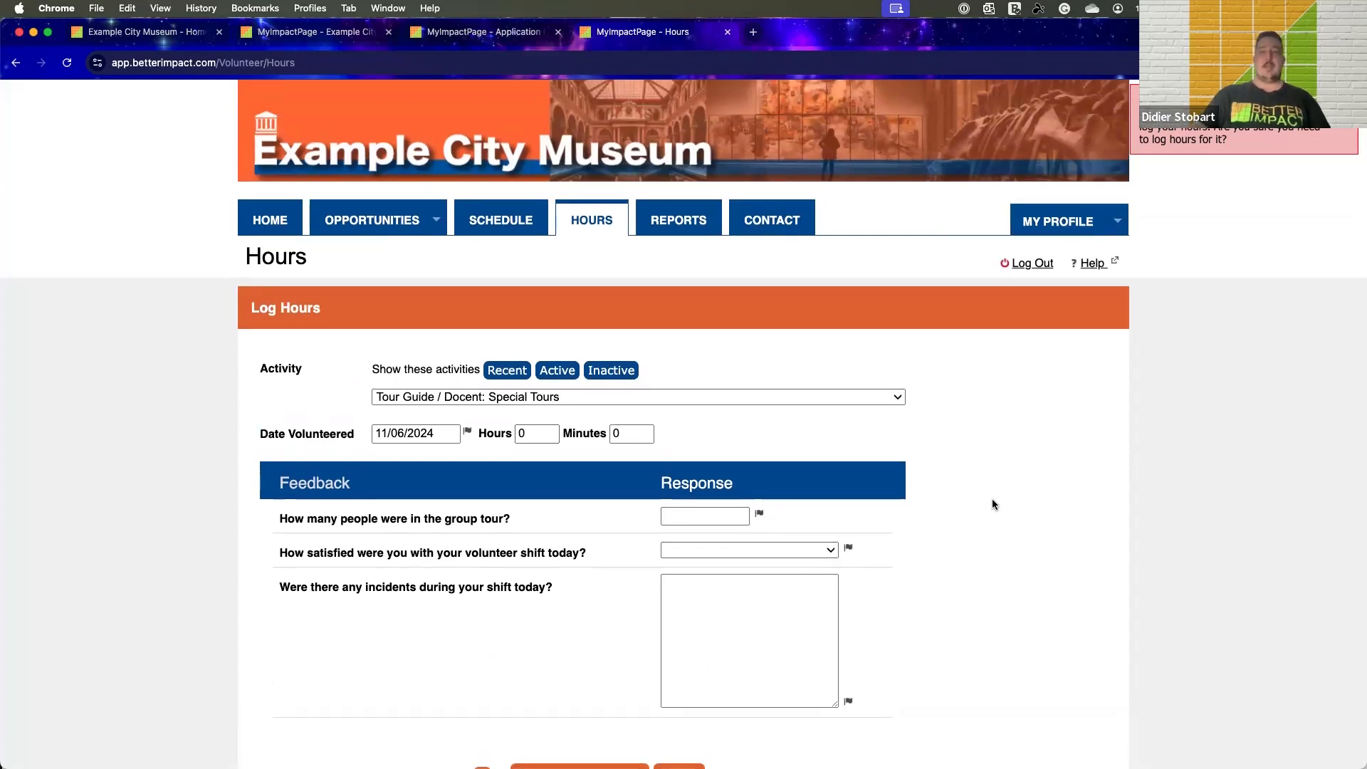
scroll(993, 504, up, 1)
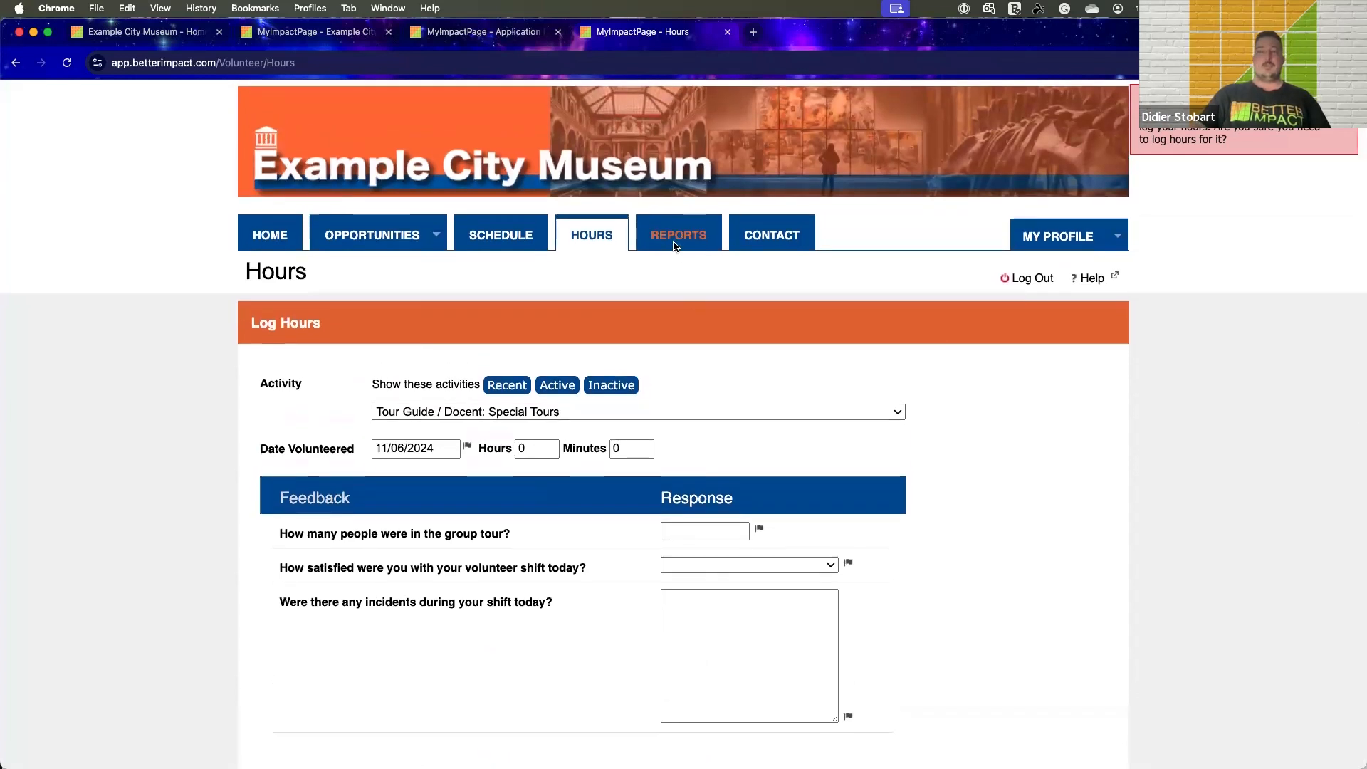
Open the volunteer's Reports page and examine the hours totals, past-year chart, monthly hours, feedback, goals and available reports
click(675, 250)
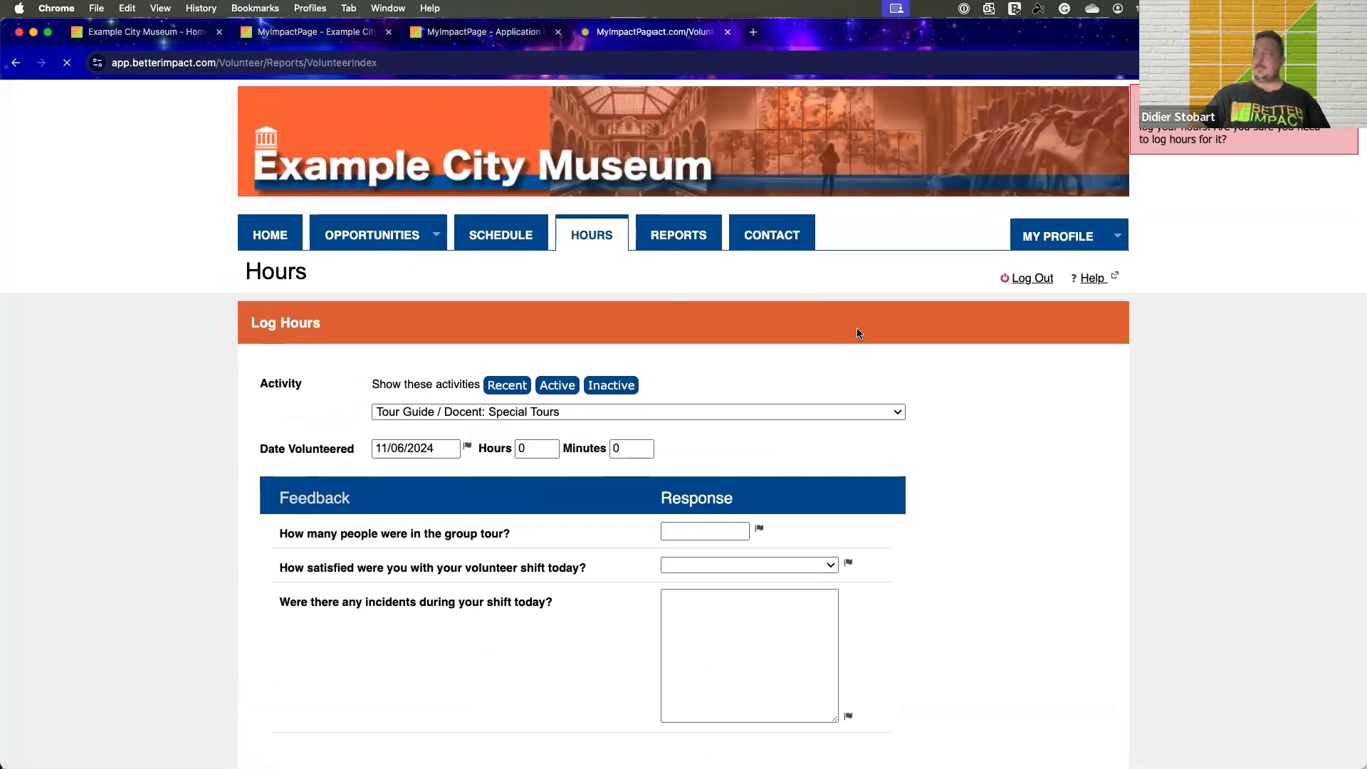
scroll(858, 335, down, 1)
scroll(857, 333, down, 5)
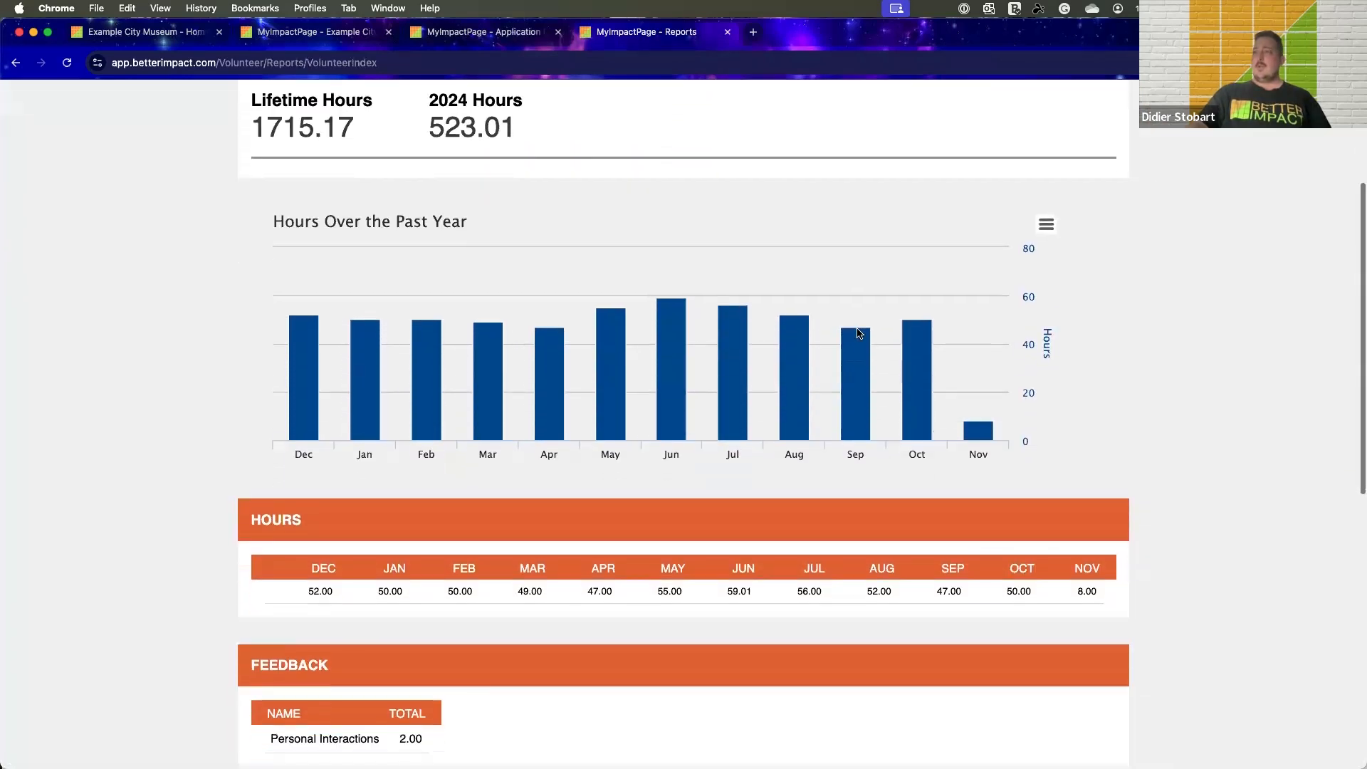
scroll(962, 456, up, 4)
scroll(493, 356, down, 6)
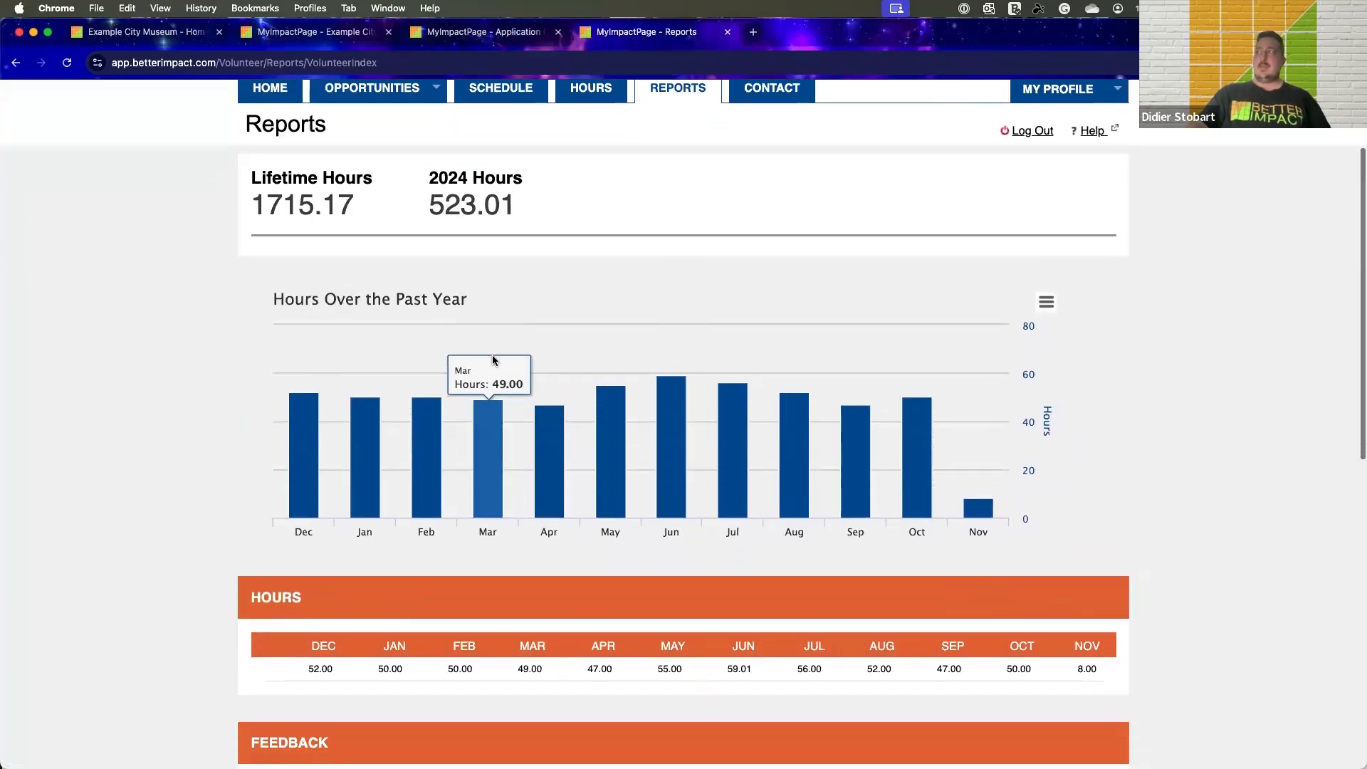
scroll(493, 360, down, 2)
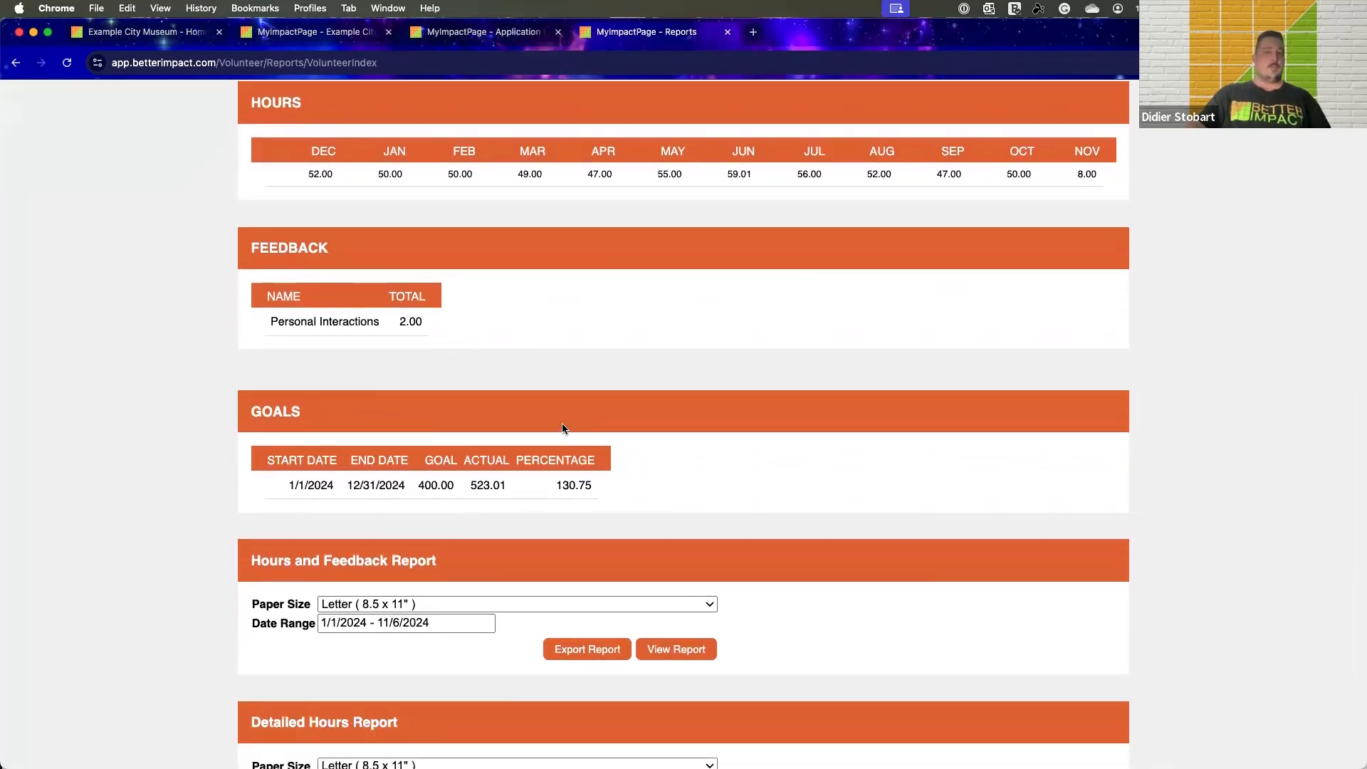
scroll(562, 428, down, 3)
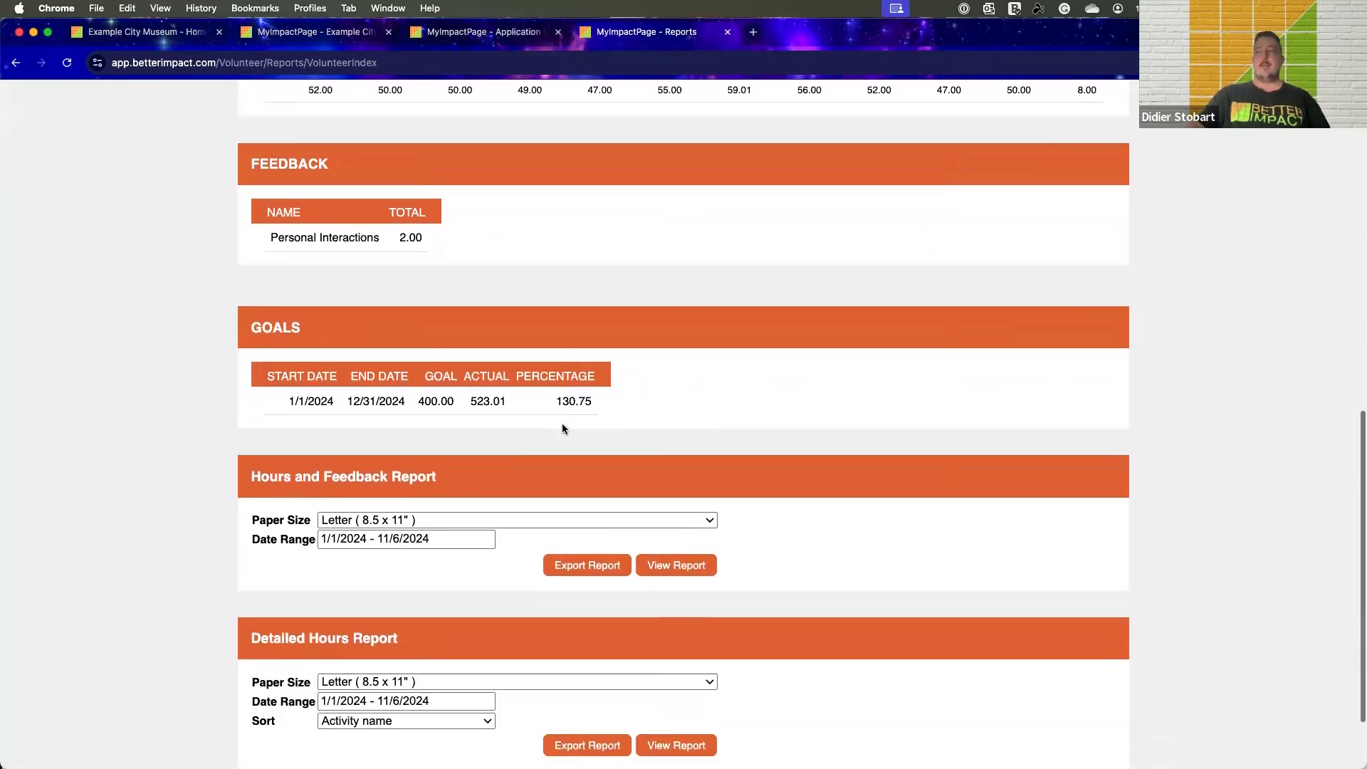
View the Detailed Hours Report for 1/1/2024 - 11/6/2024 in Letter size, sorted by activity name, and look over its entries
click(664, 647)
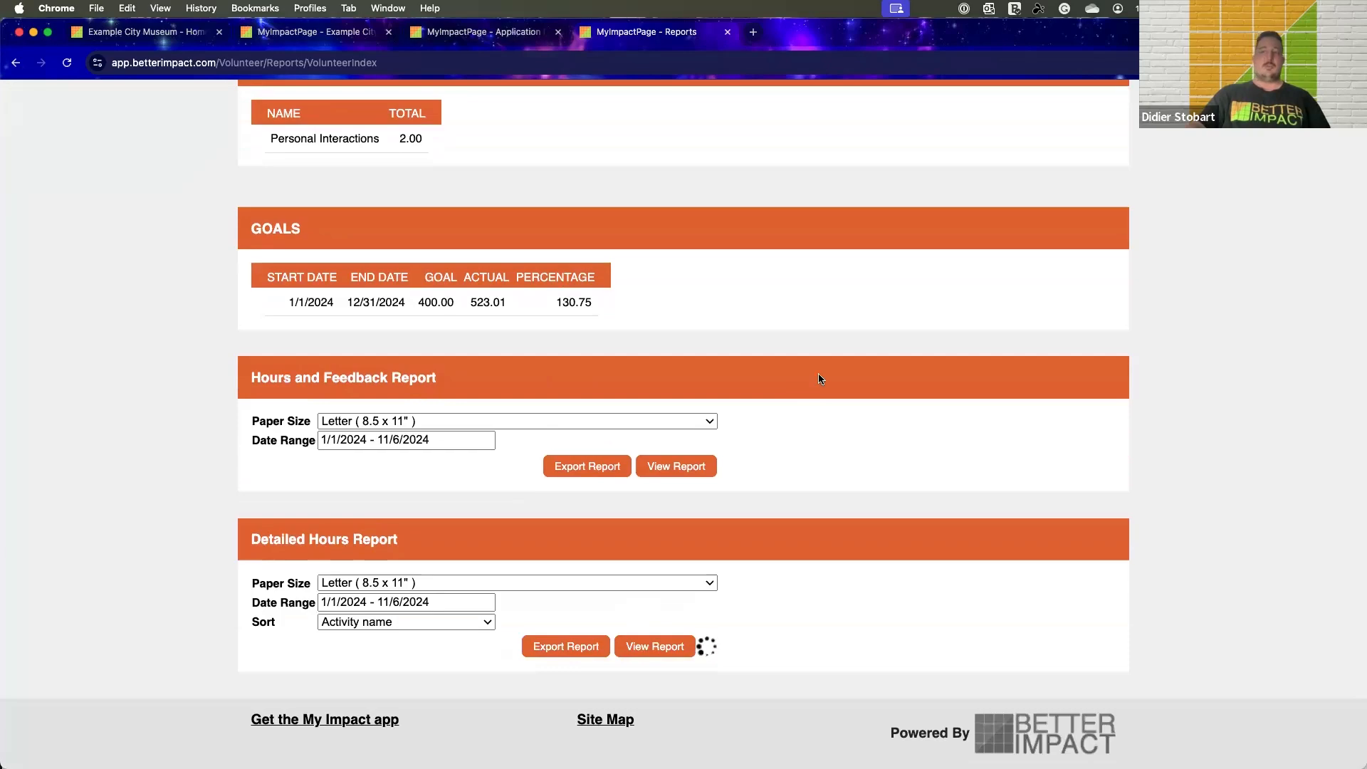
scroll(817, 378, down, 6)
scroll(819, 372, down, 16)
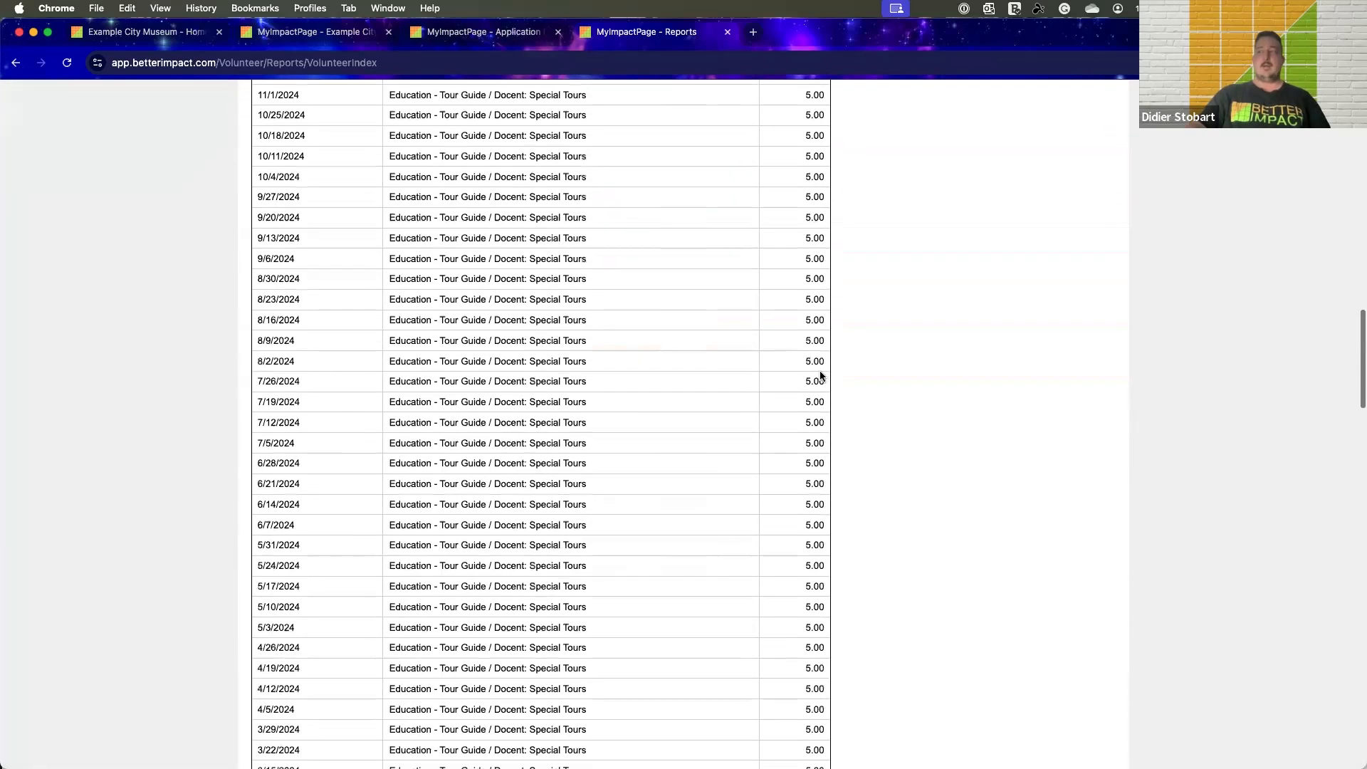
scroll(822, 367, up, 20)
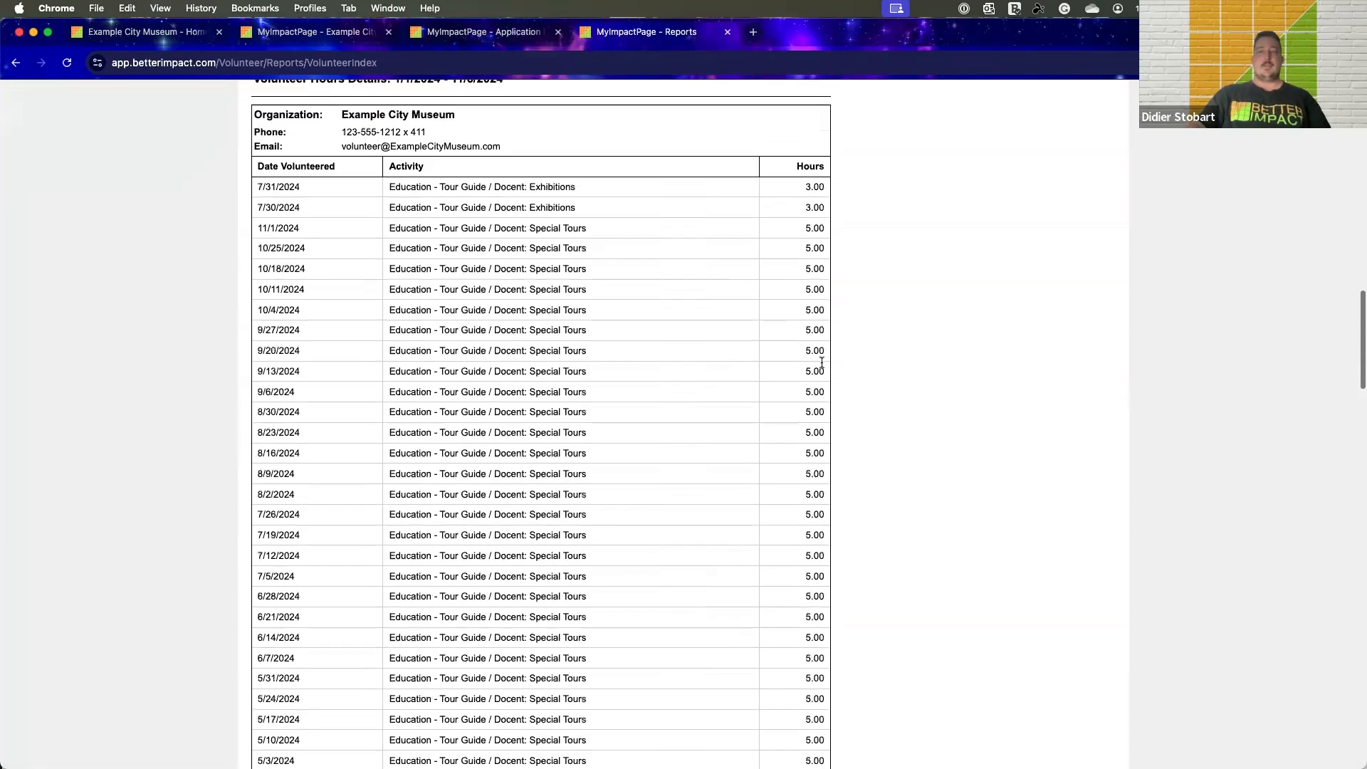
scroll(819, 356, up, 11)
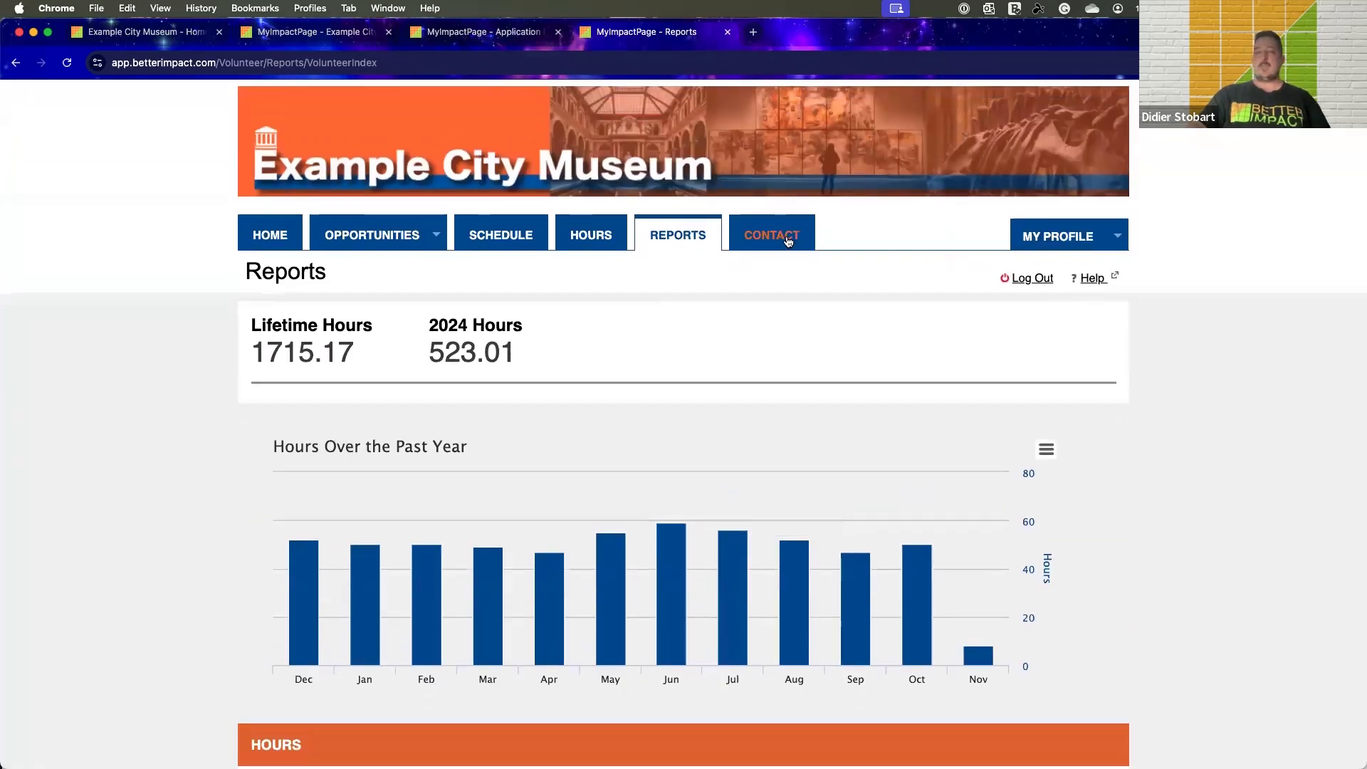
Go to the Contact page and choose the Volunteer Manager as the email's recipient, with the message field ready for writing
click(789, 241)
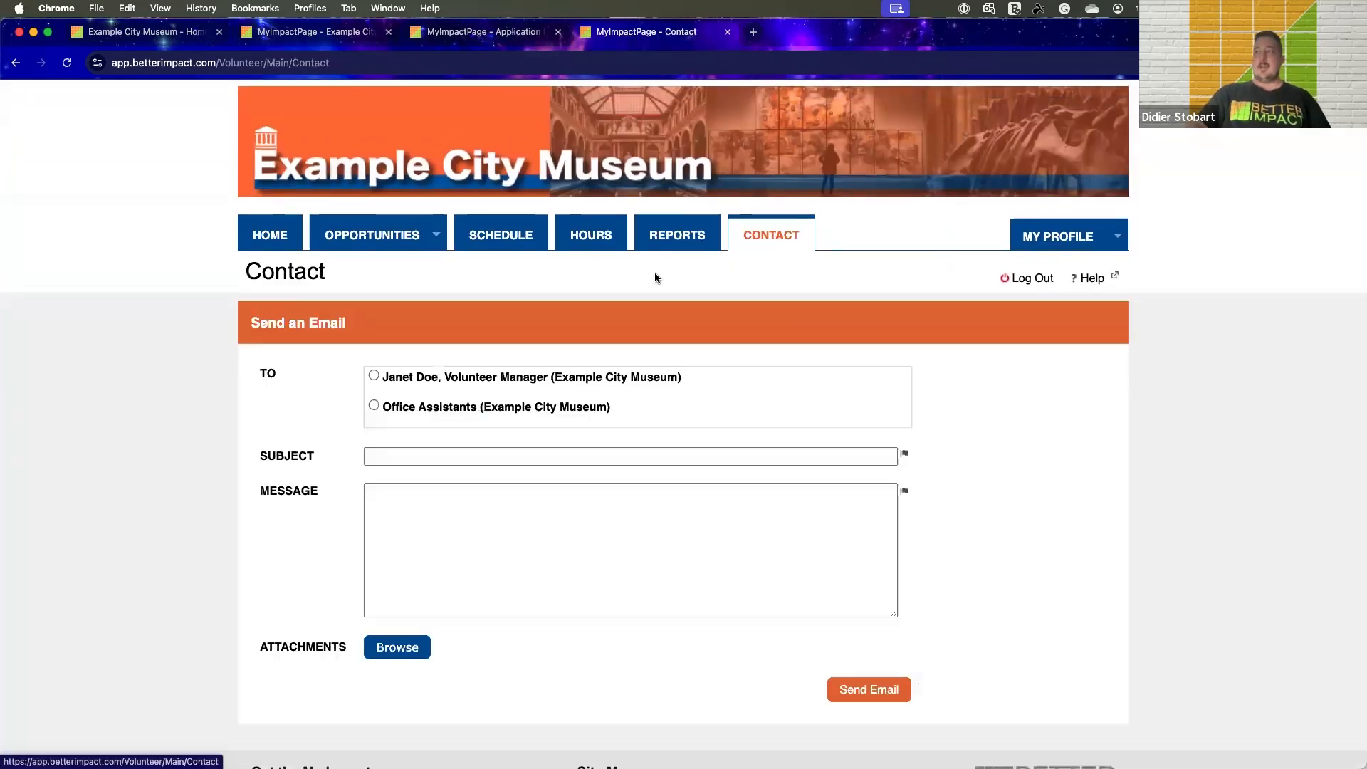
click(374, 377)
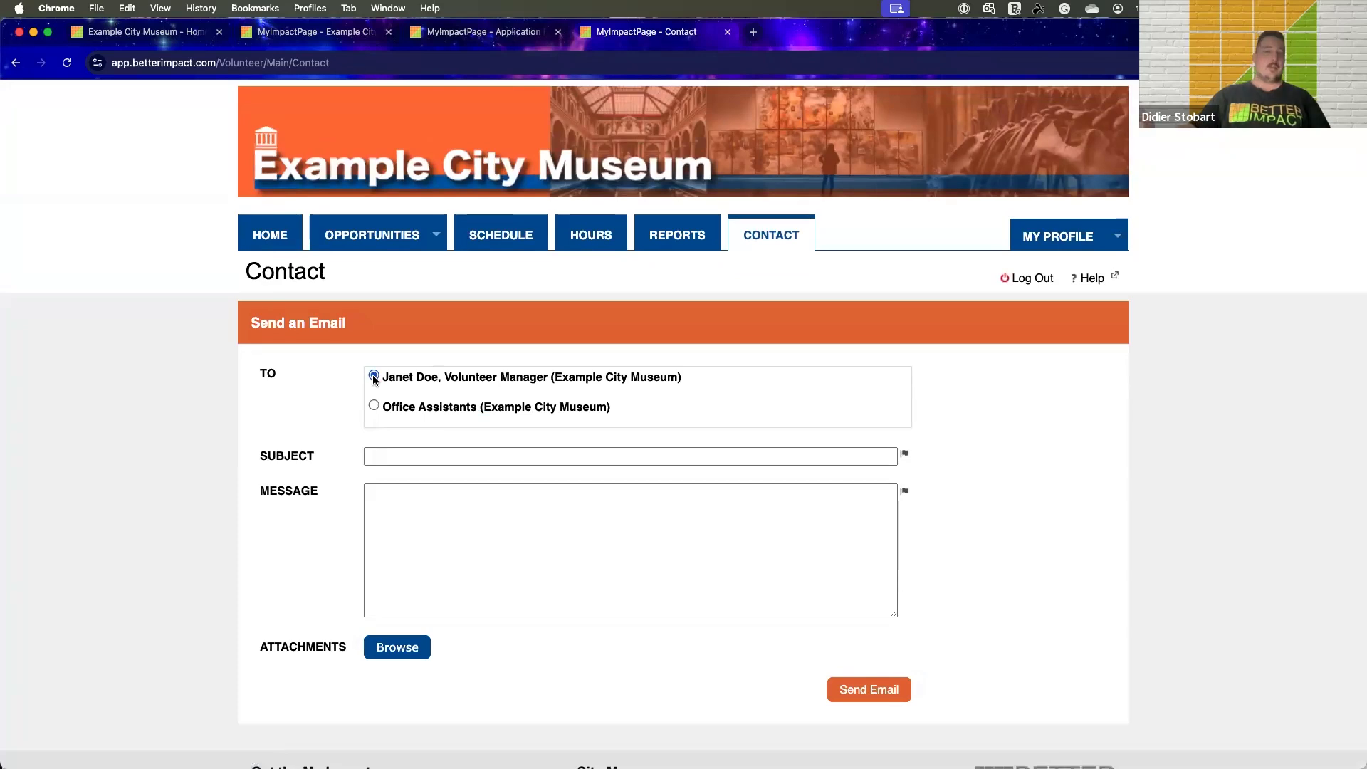
click(489, 527)
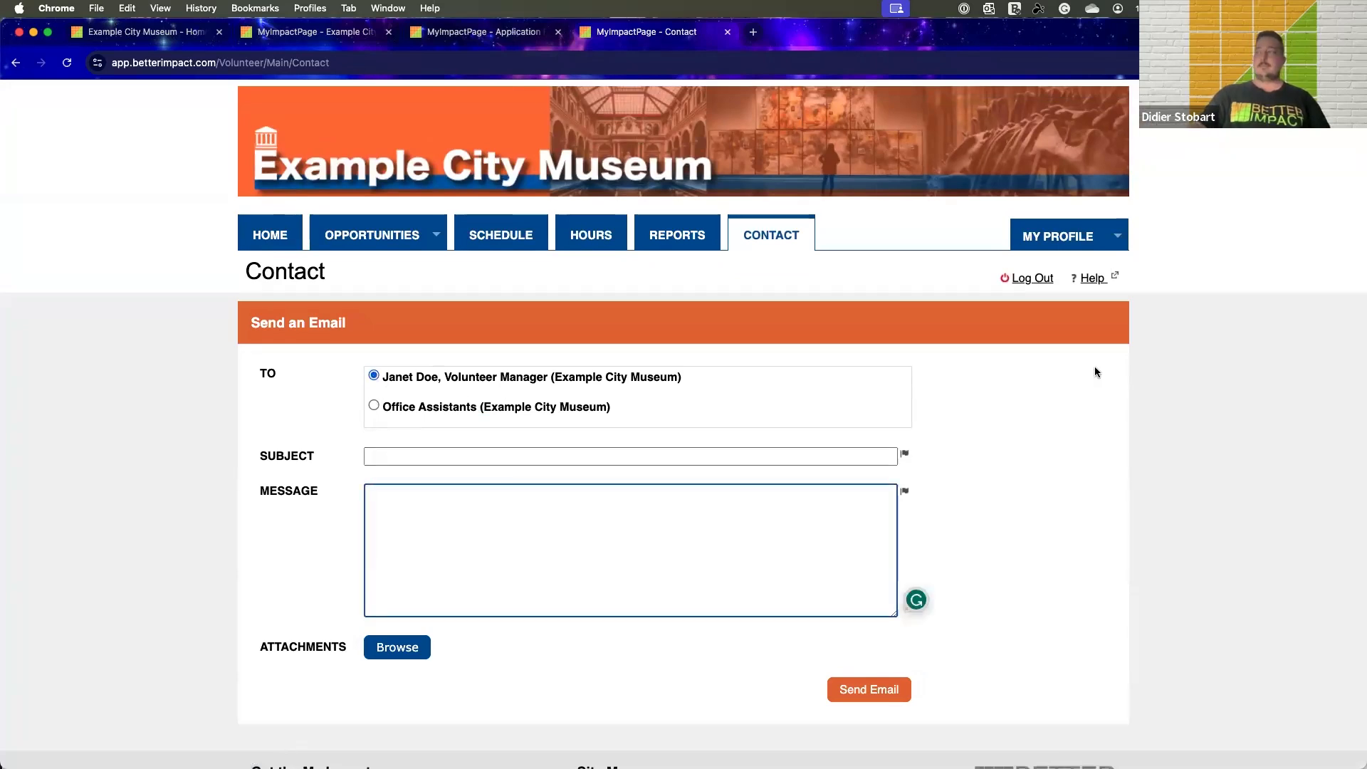
Open the volunteer's Training list and review the Agreements - Photo Release Form module, from its title through its acceptance option
click(1088, 243)
click(1054, 346)
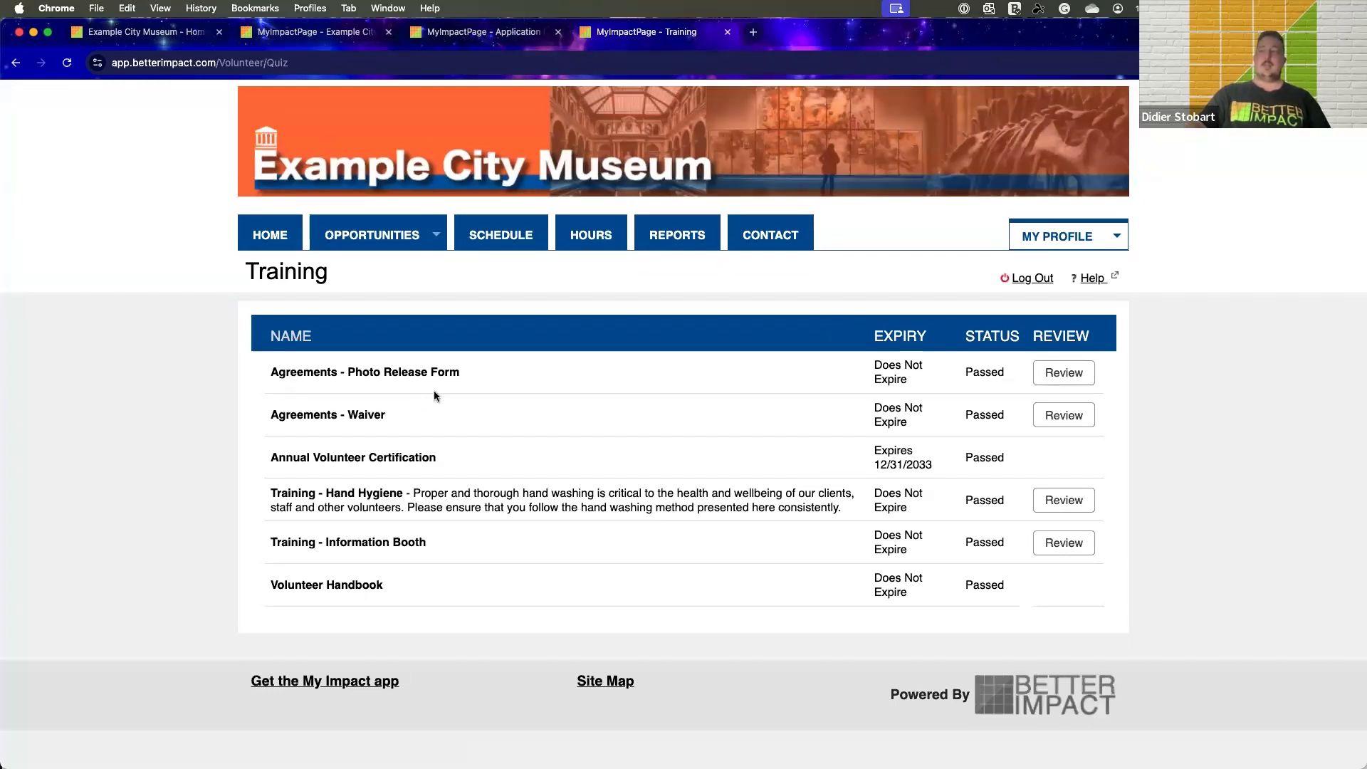
click(1064, 376)
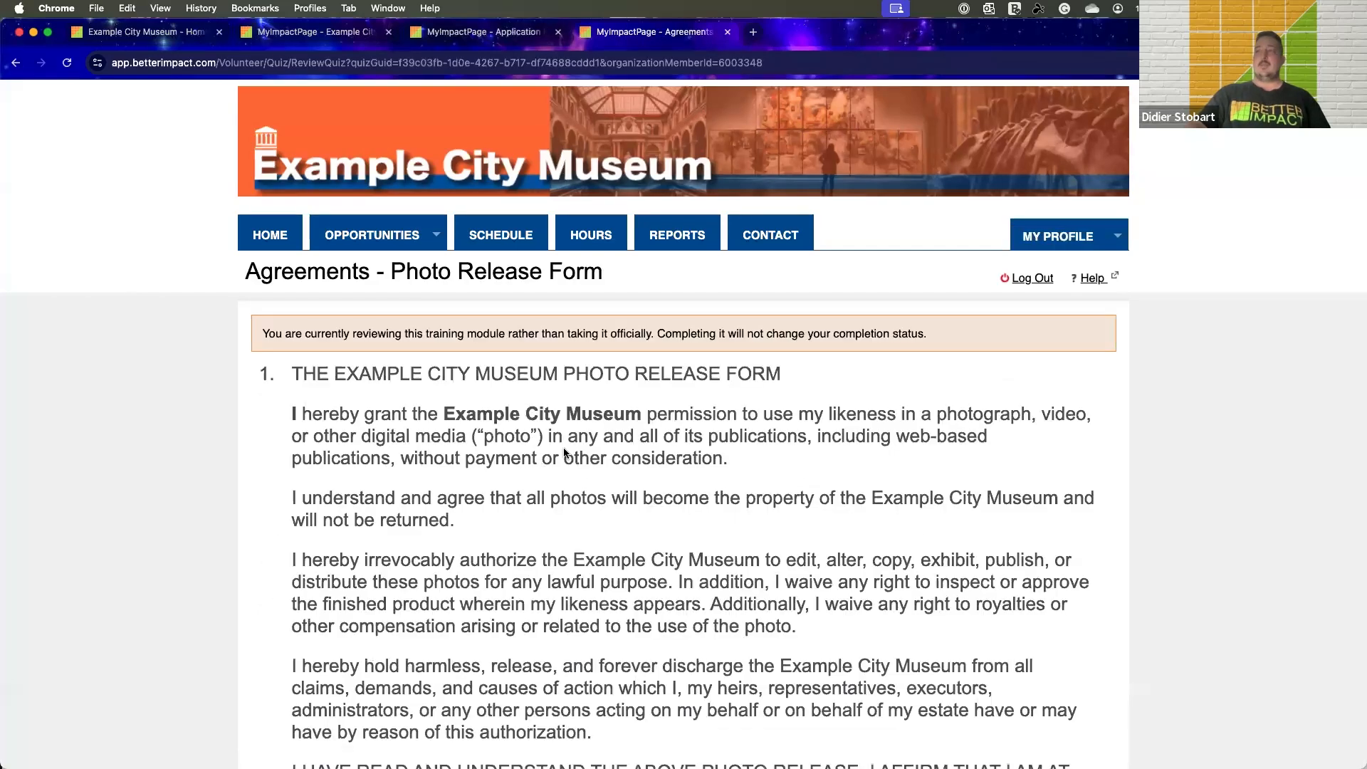
scroll(562, 444, down, 5)
scroll(498, 463, up, 5)
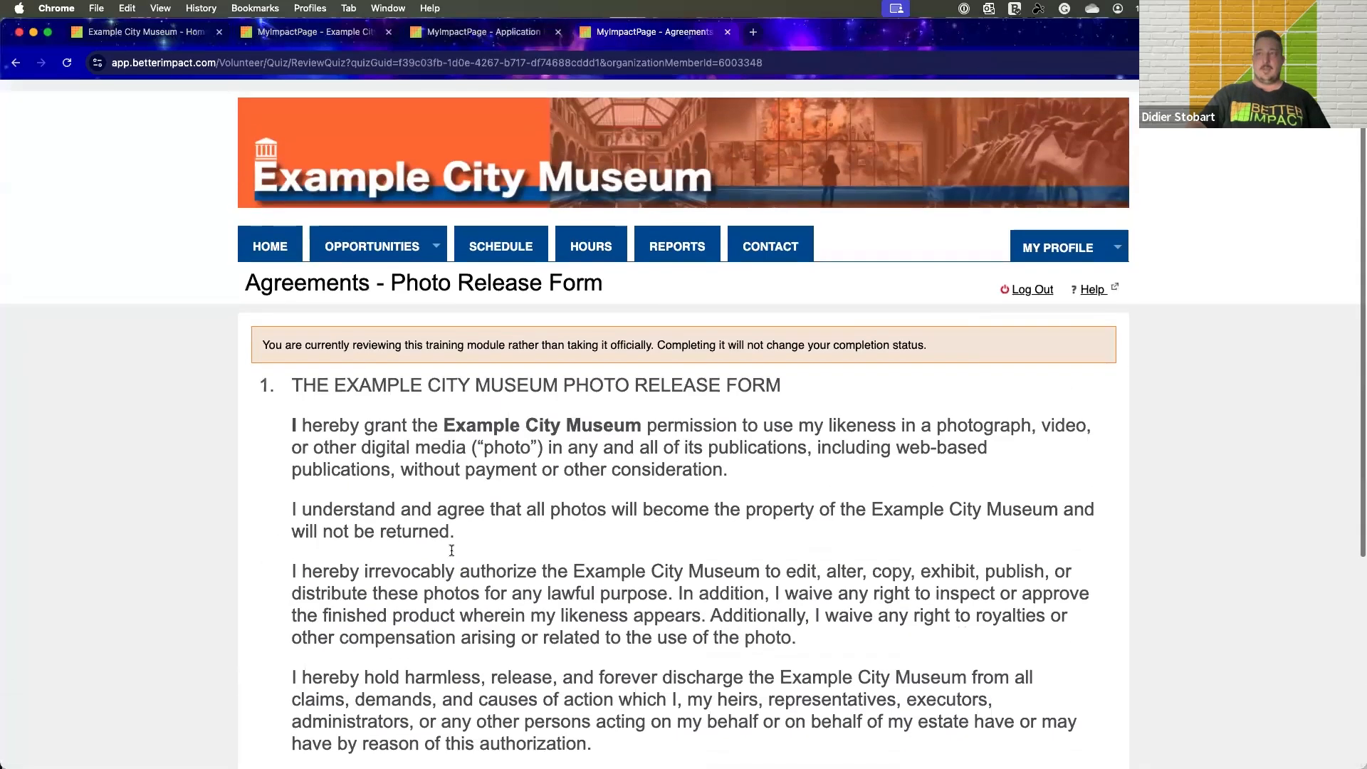
scroll(430, 382, down, 1)
scroll(435, 356, up, 1)
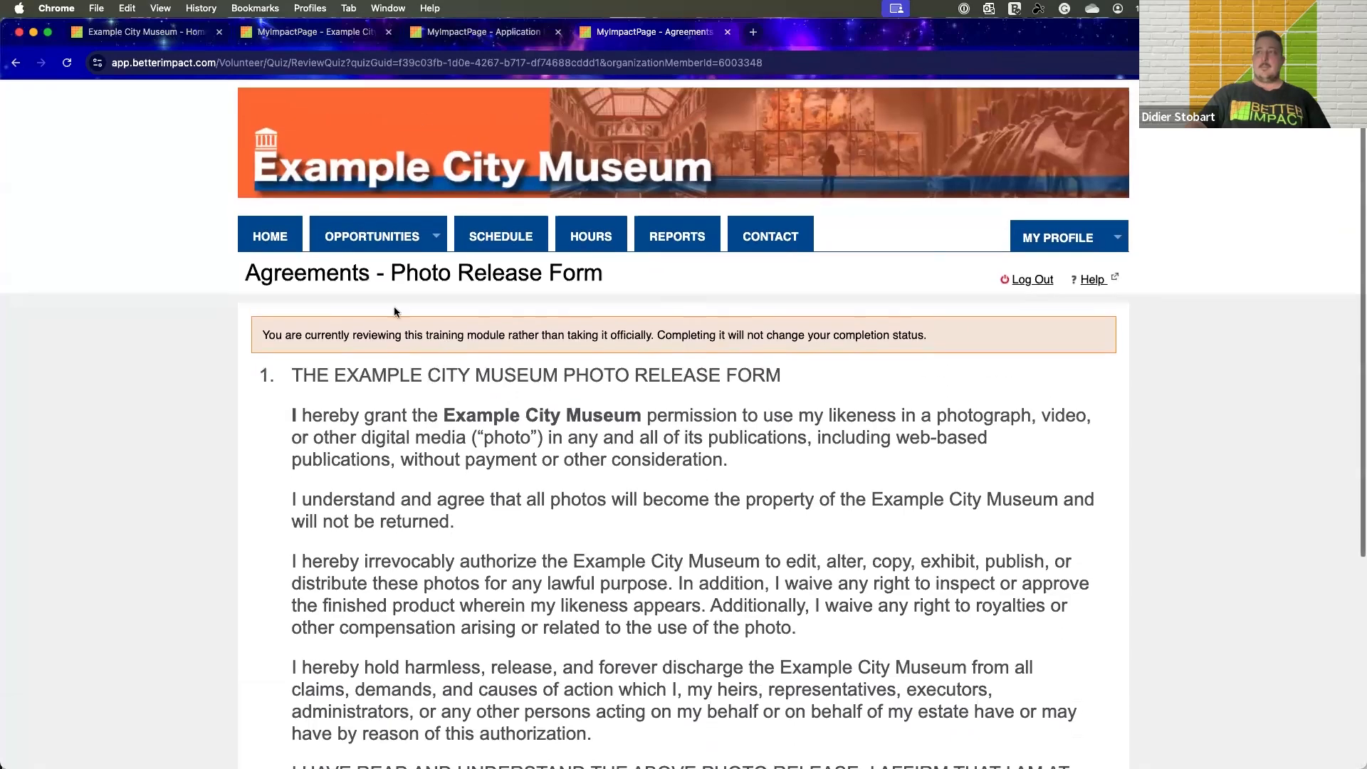
drag(453, 281, 617, 277)
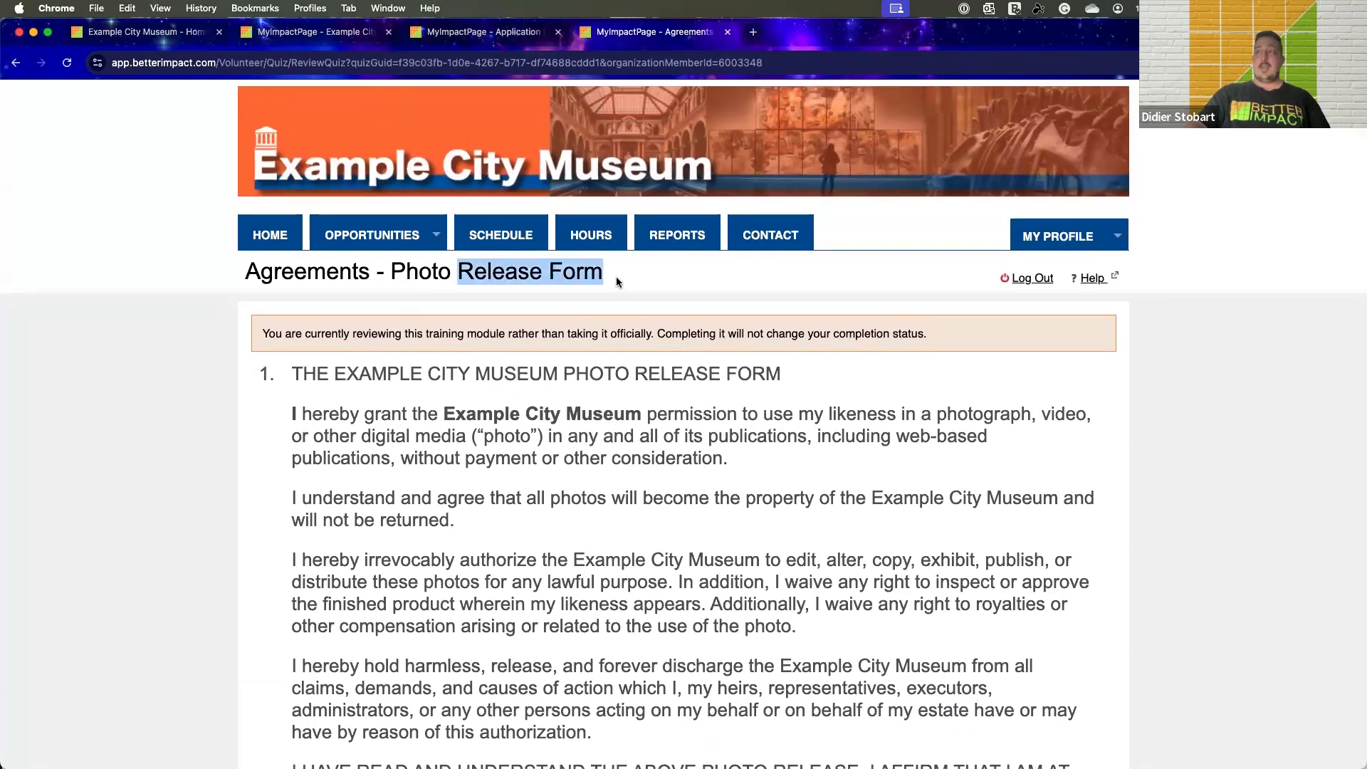
click(646, 364)
scroll(623, 366, down, 5)
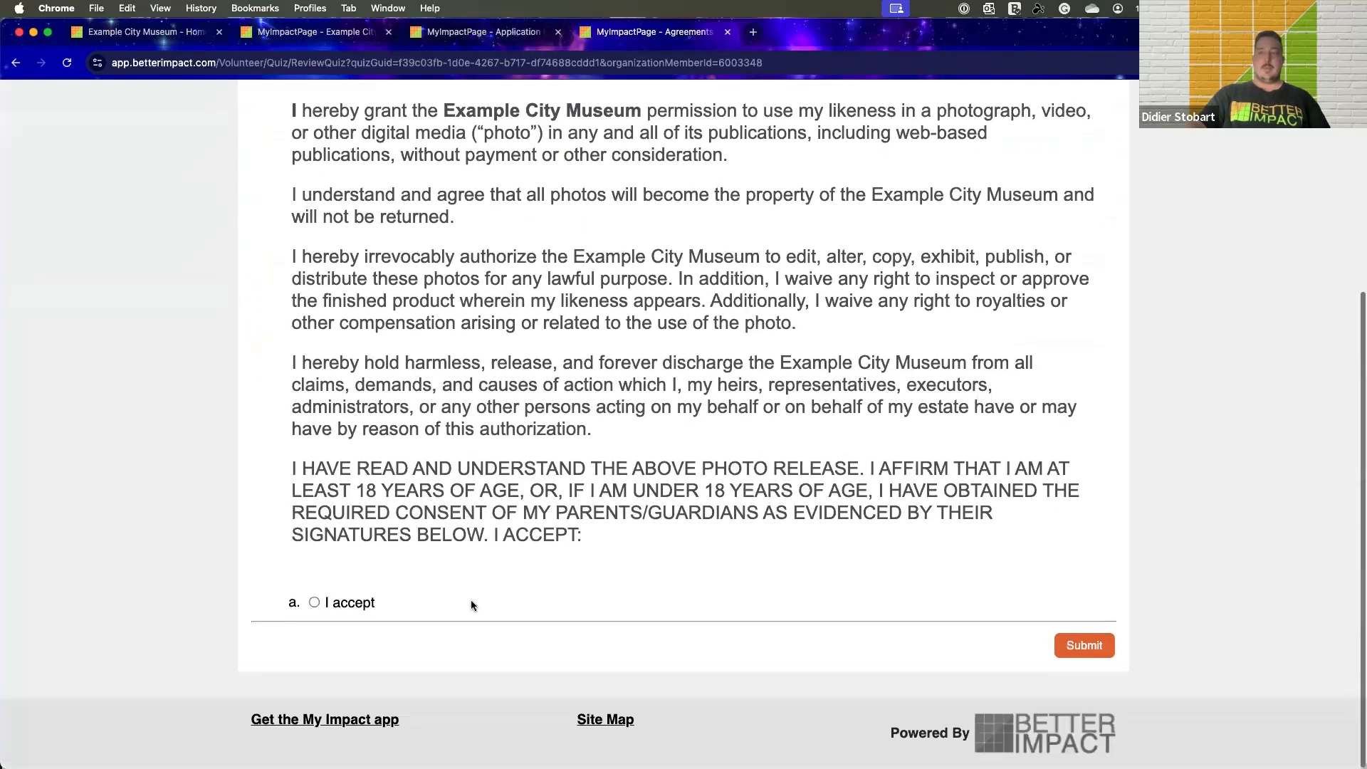
scroll(648, 492, up, 5)
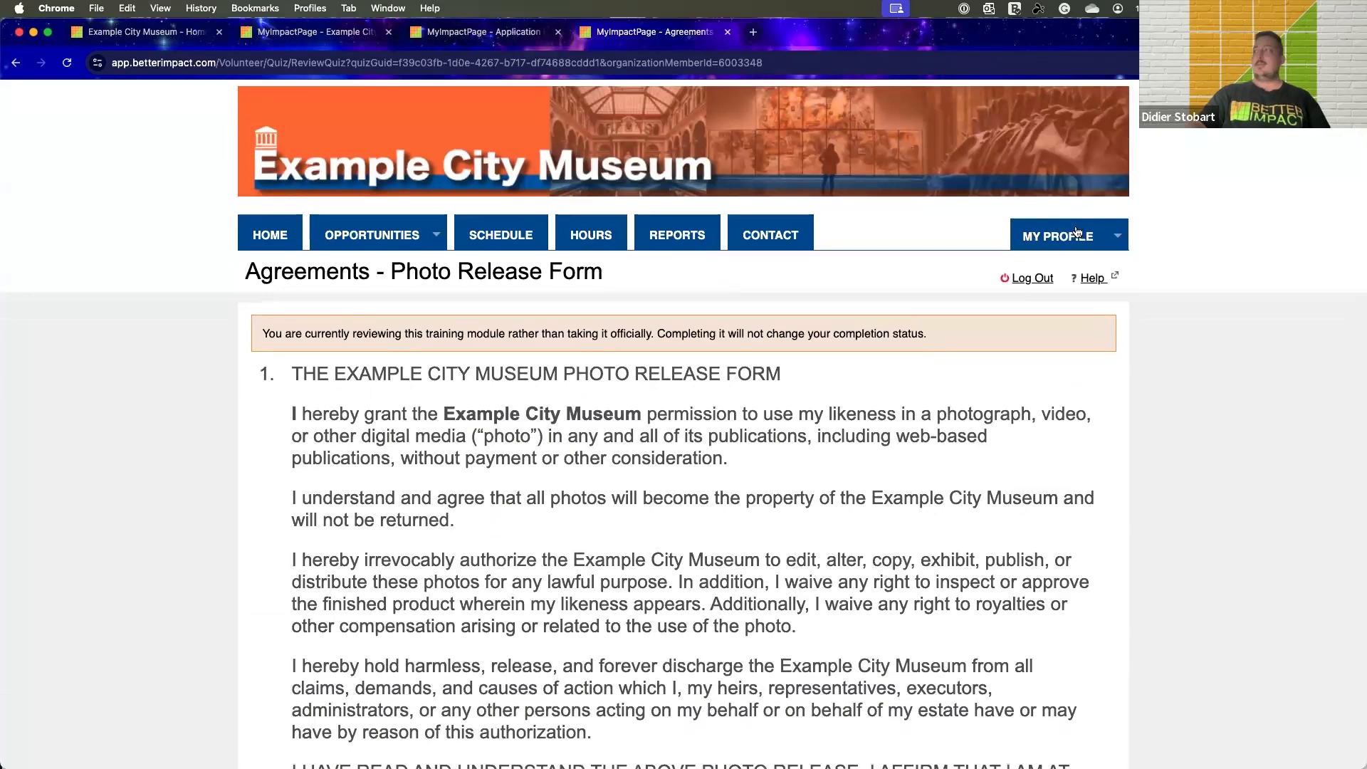
Open the profile's Contact Information and examine the personal details, photo options, schedule privacy settings, subscriptions and themes
click(1072, 237)
click(1072, 264)
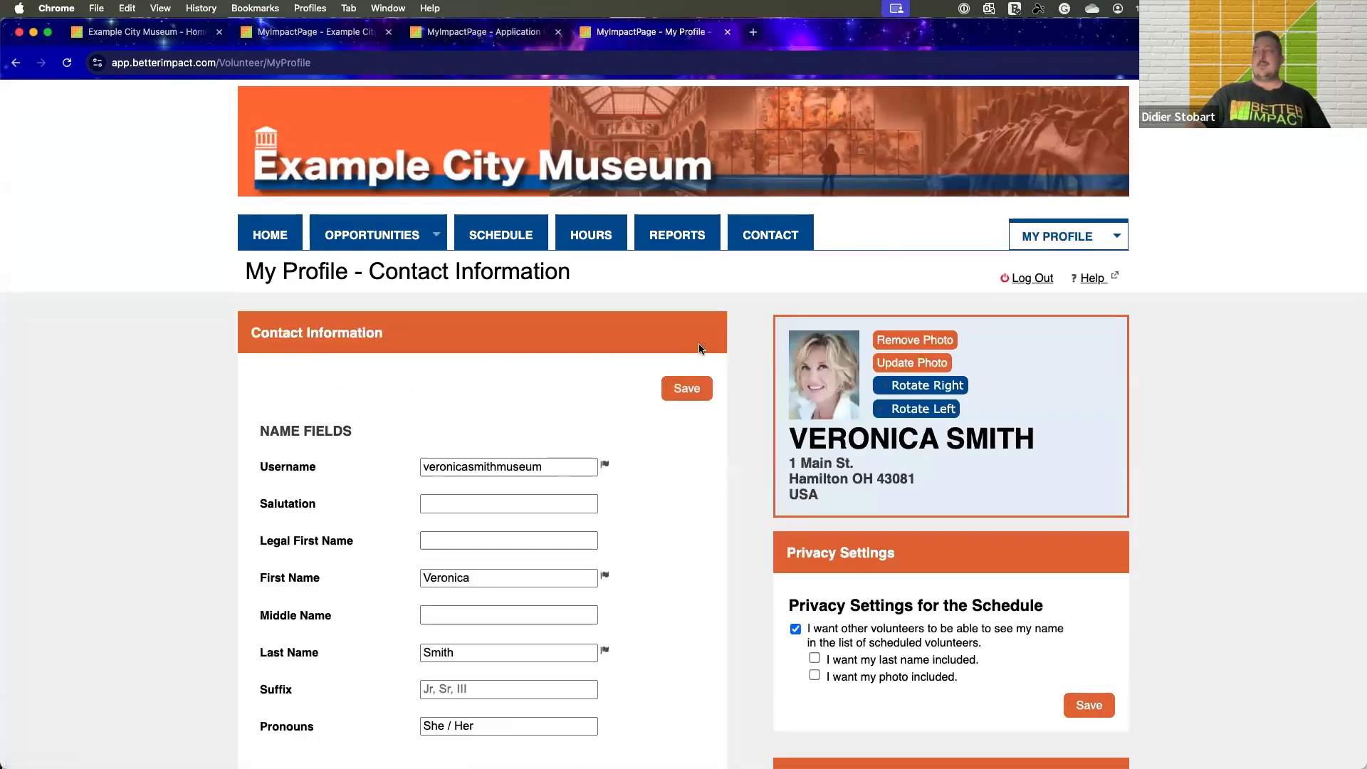
scroll(698, 349, down, 7)
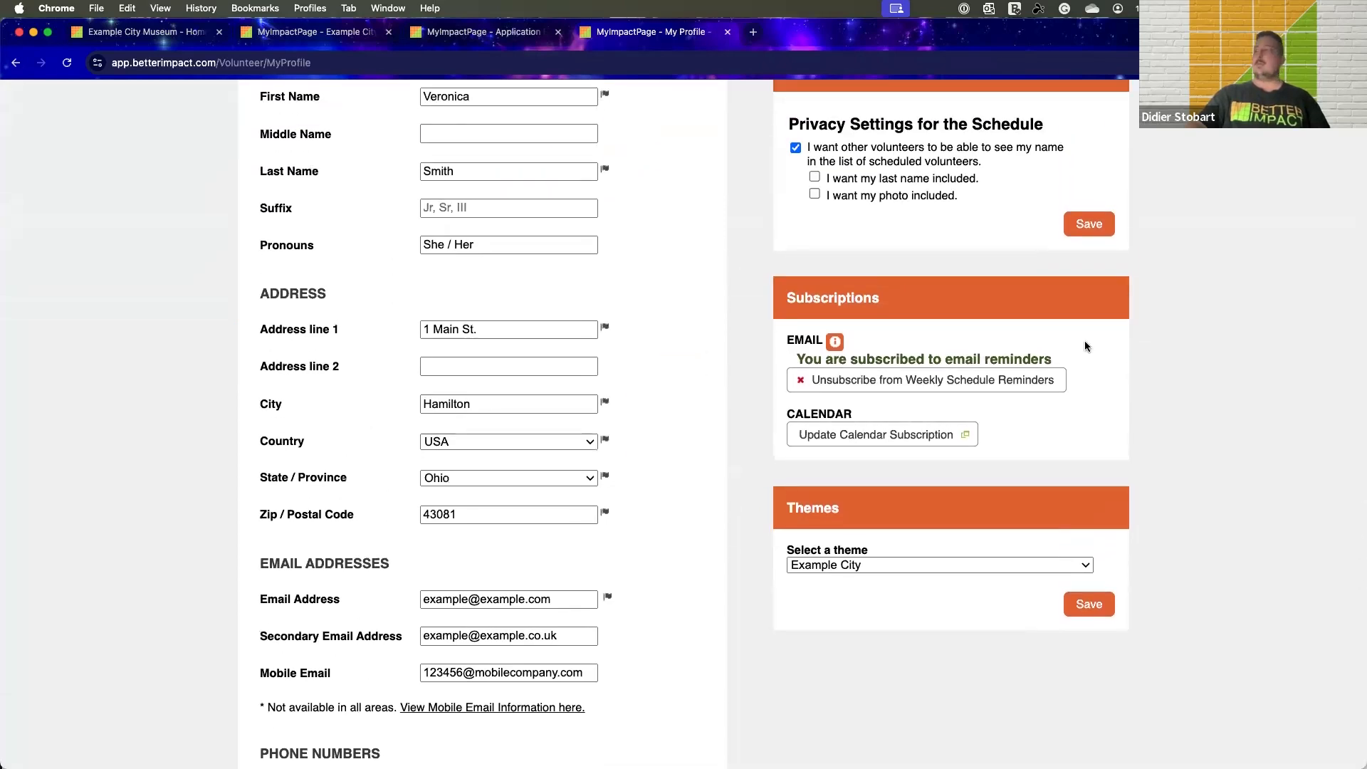
scroll(1087, 346, up, 7)
Open the profile's Additional Info and examine its custom fields, including About You, languages, references, agreements, communication preferences and emergency contact
click(1061, 236)
click(1056, 292)
scroll(749, 330, down, 2)
scroll(748, 330, down, 2)
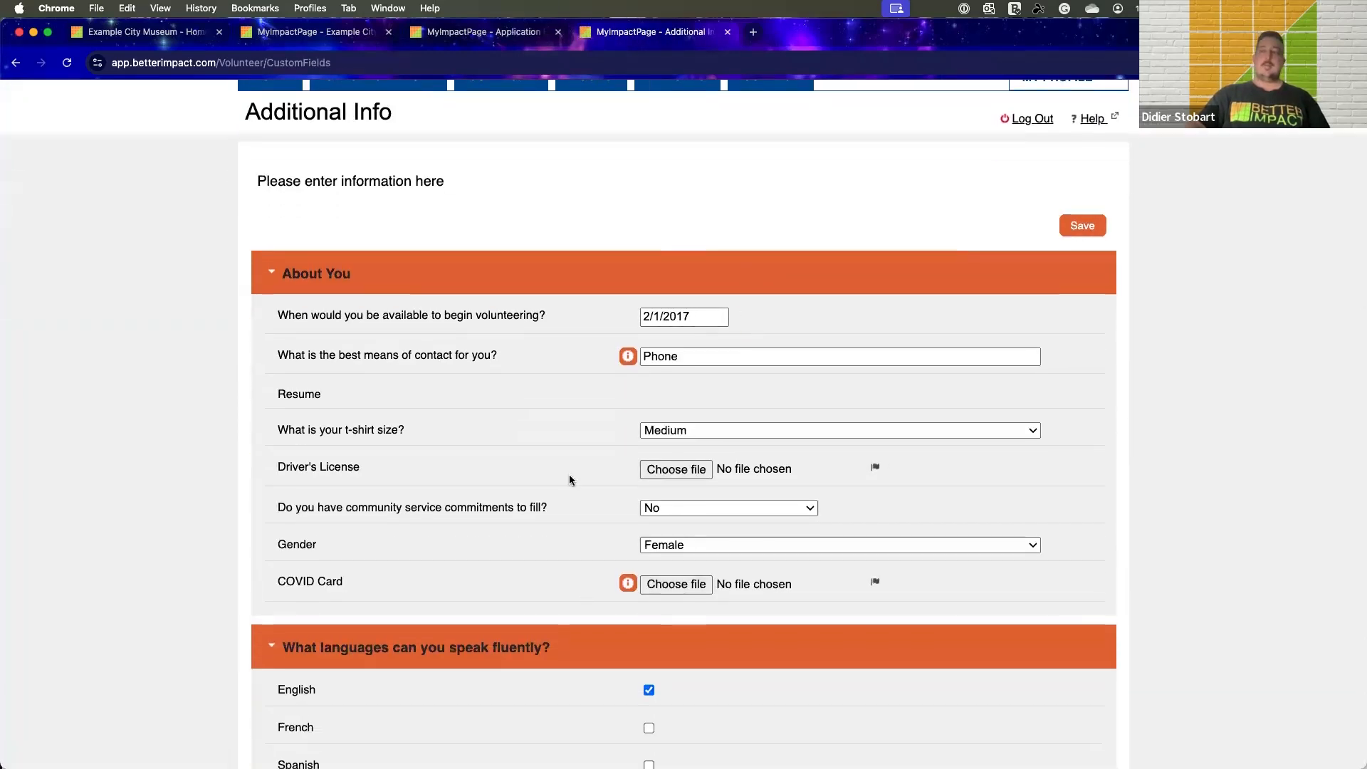
scroll(570, 479, down, 5)
scroll(481, 511, down, 5)
scroll(481, 506, down, 5)
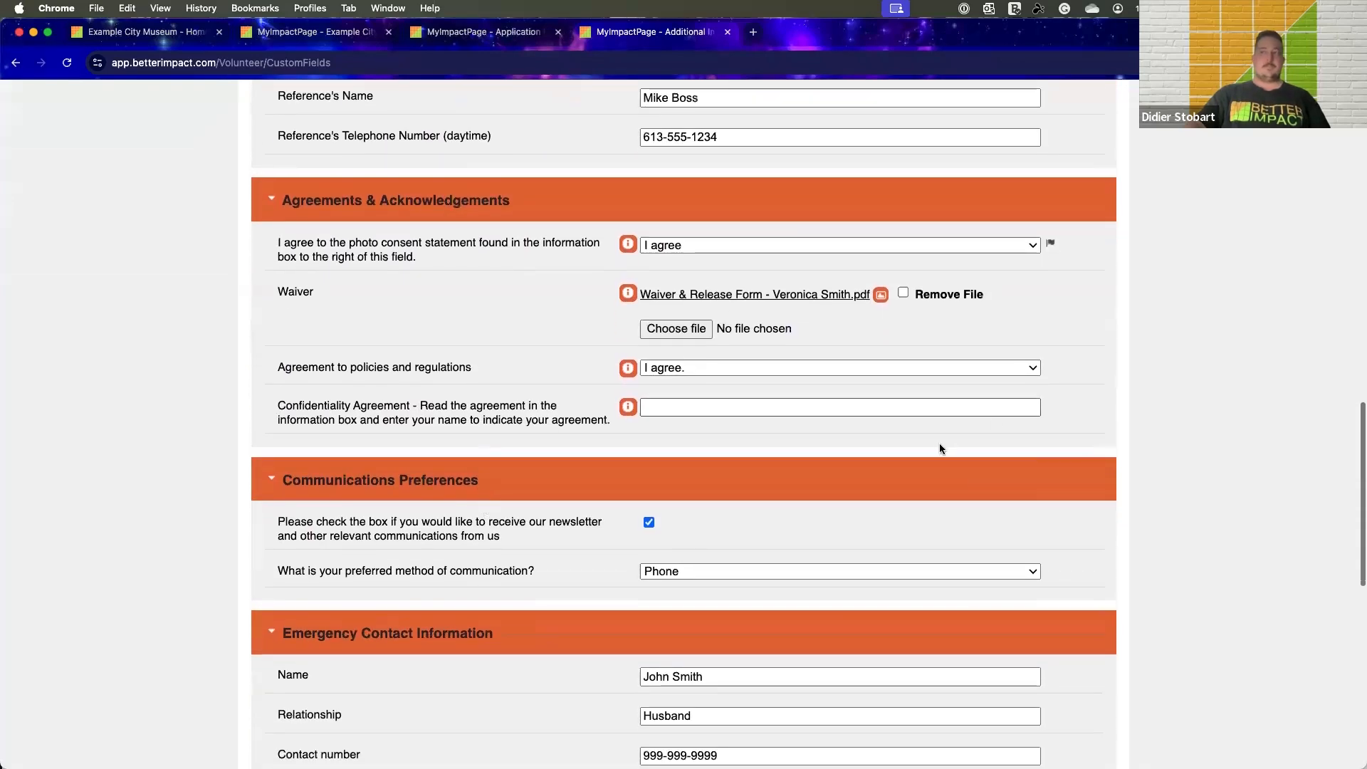
scroll(567, 323, up, 1)
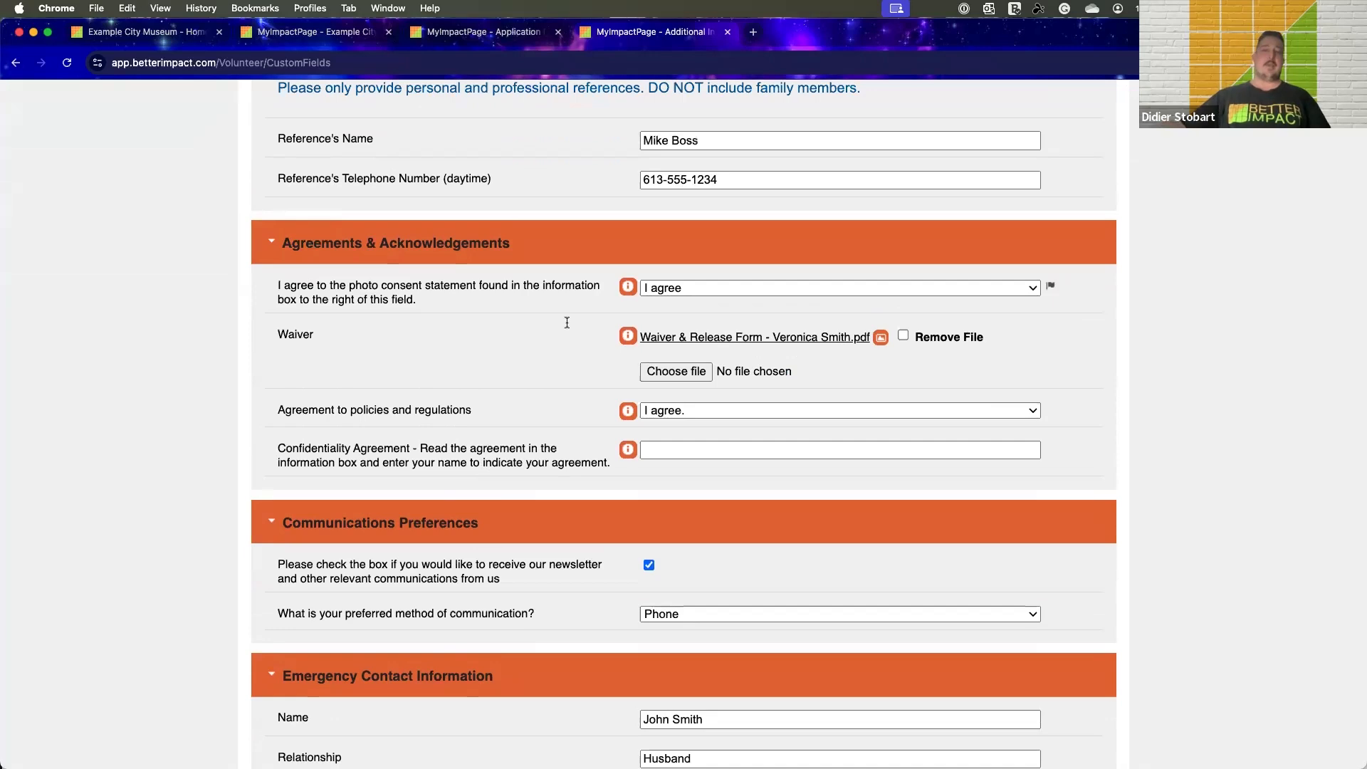
scroll(561, 324, up, 15)
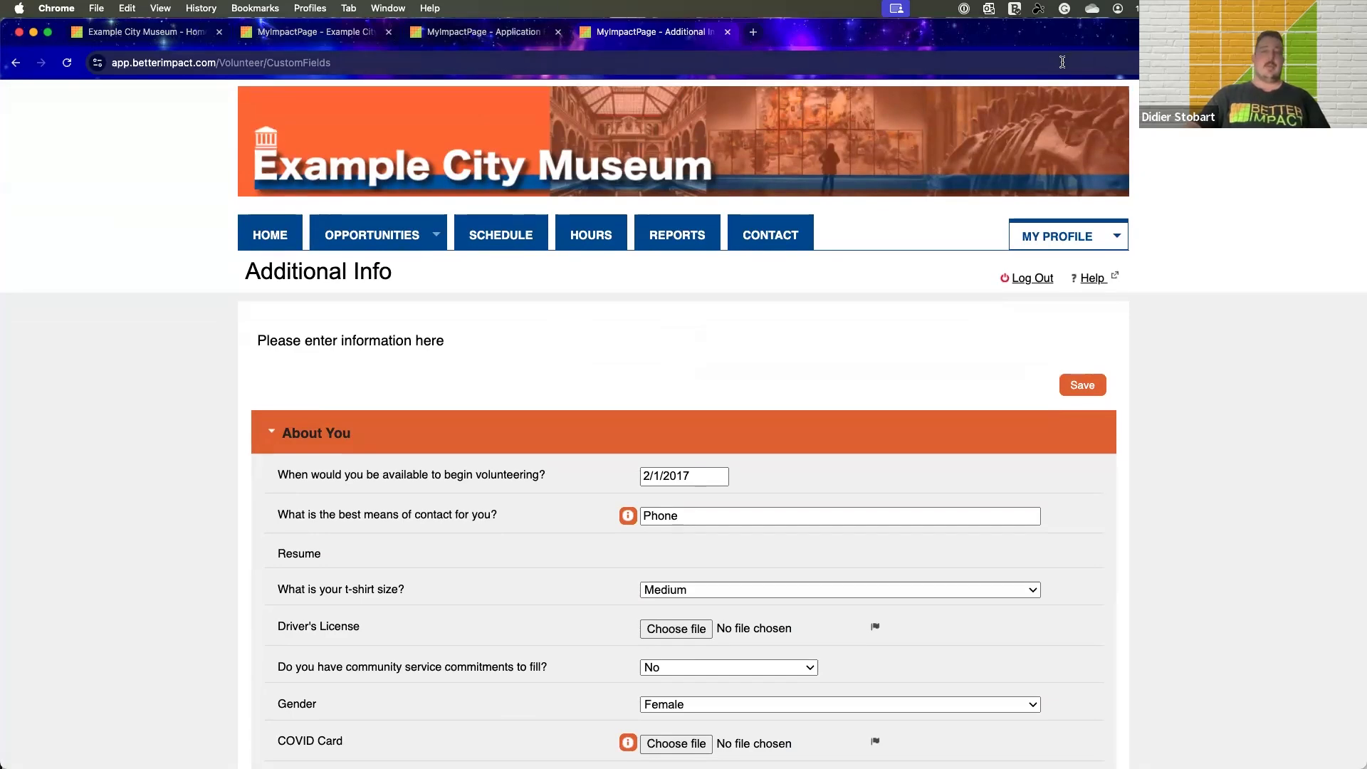
Switch to the PowerPoint presentation, start the slide show from the "Less of this / More of this" slide and advance to the Demo slide
drag(1087, 34, 1071, 216)
drag(769, 216, 1086, 84)
click(78, 288)
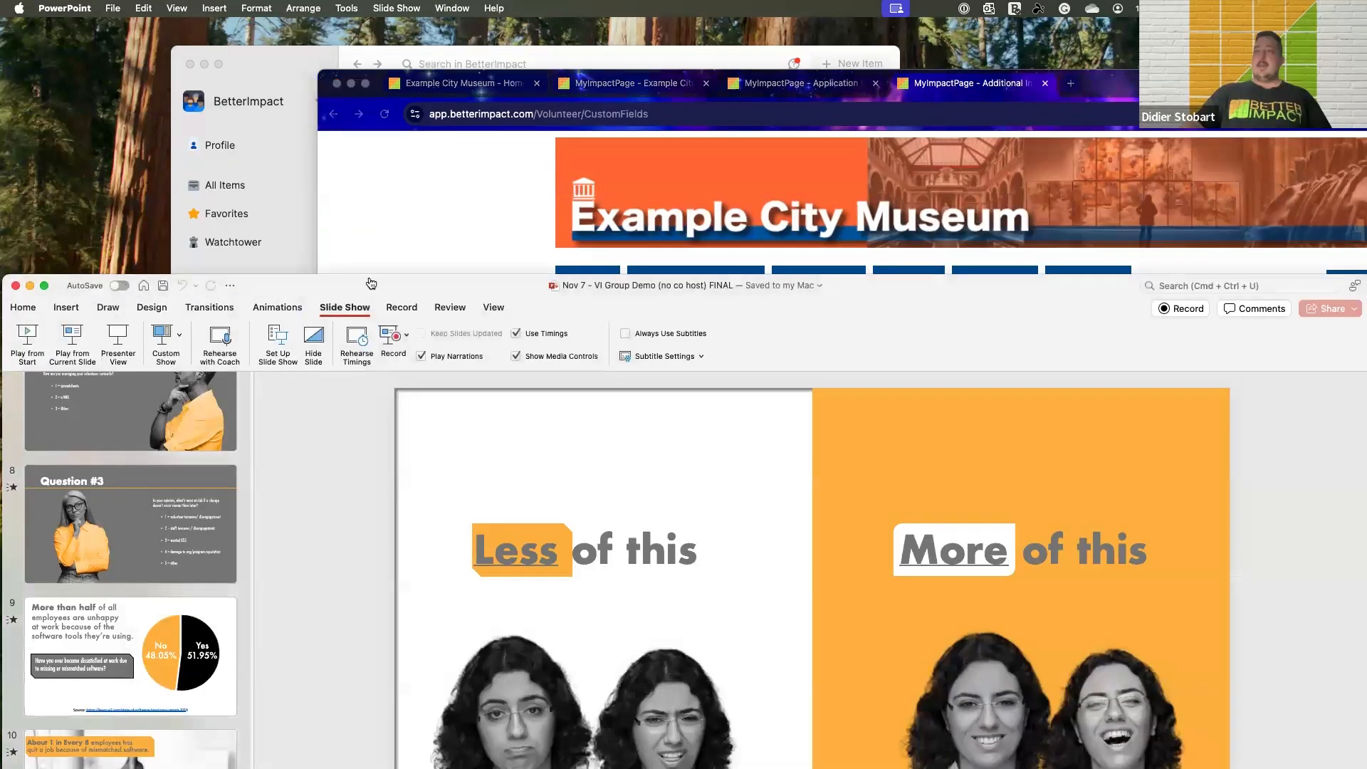
double_click(381, 284)
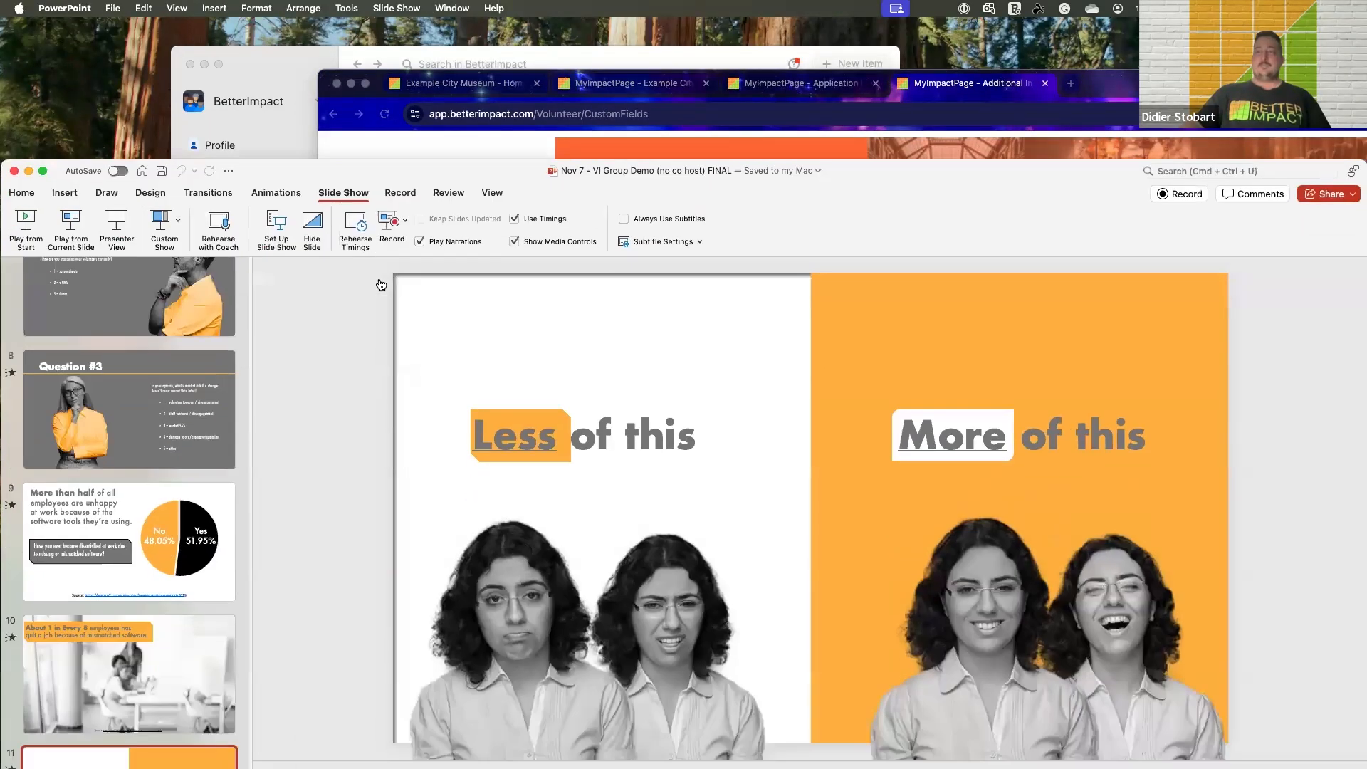
scroll(105, 192, down, 2)
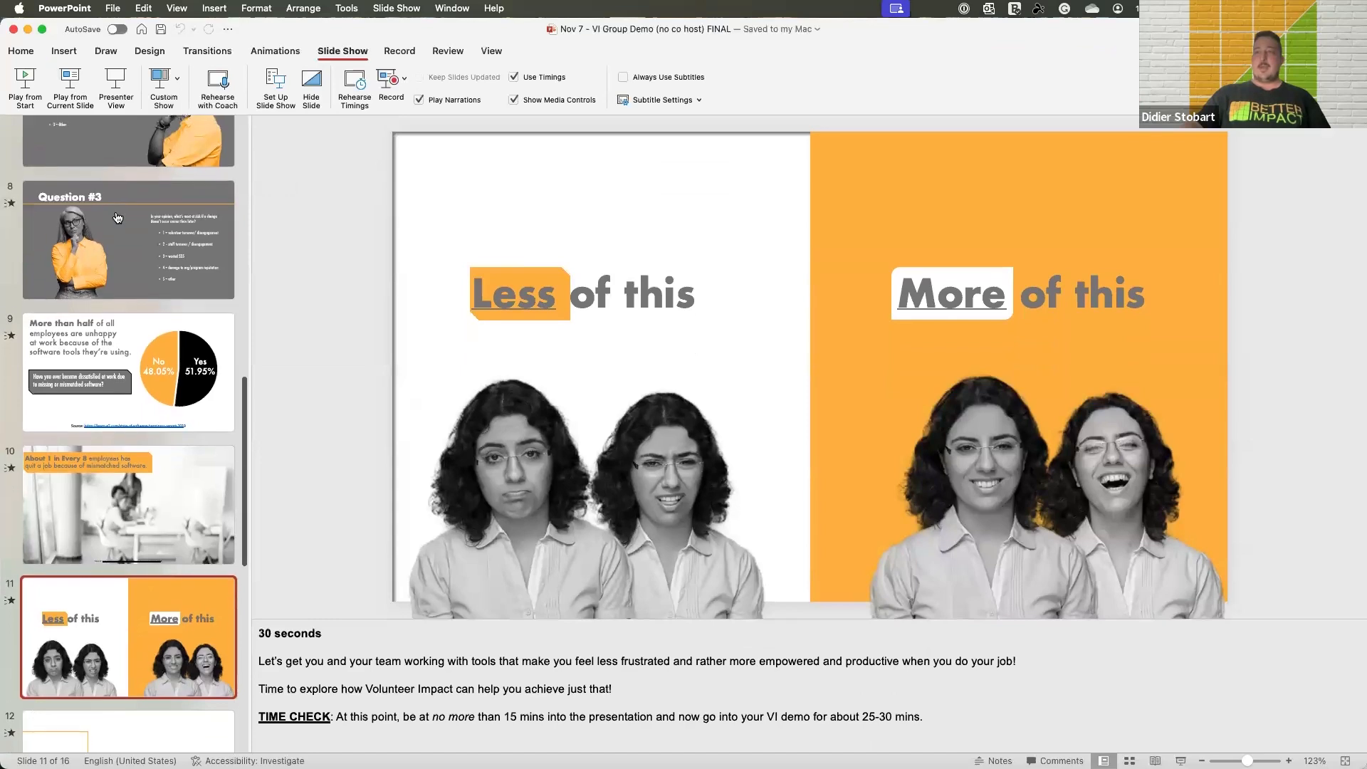
click(70, 80)
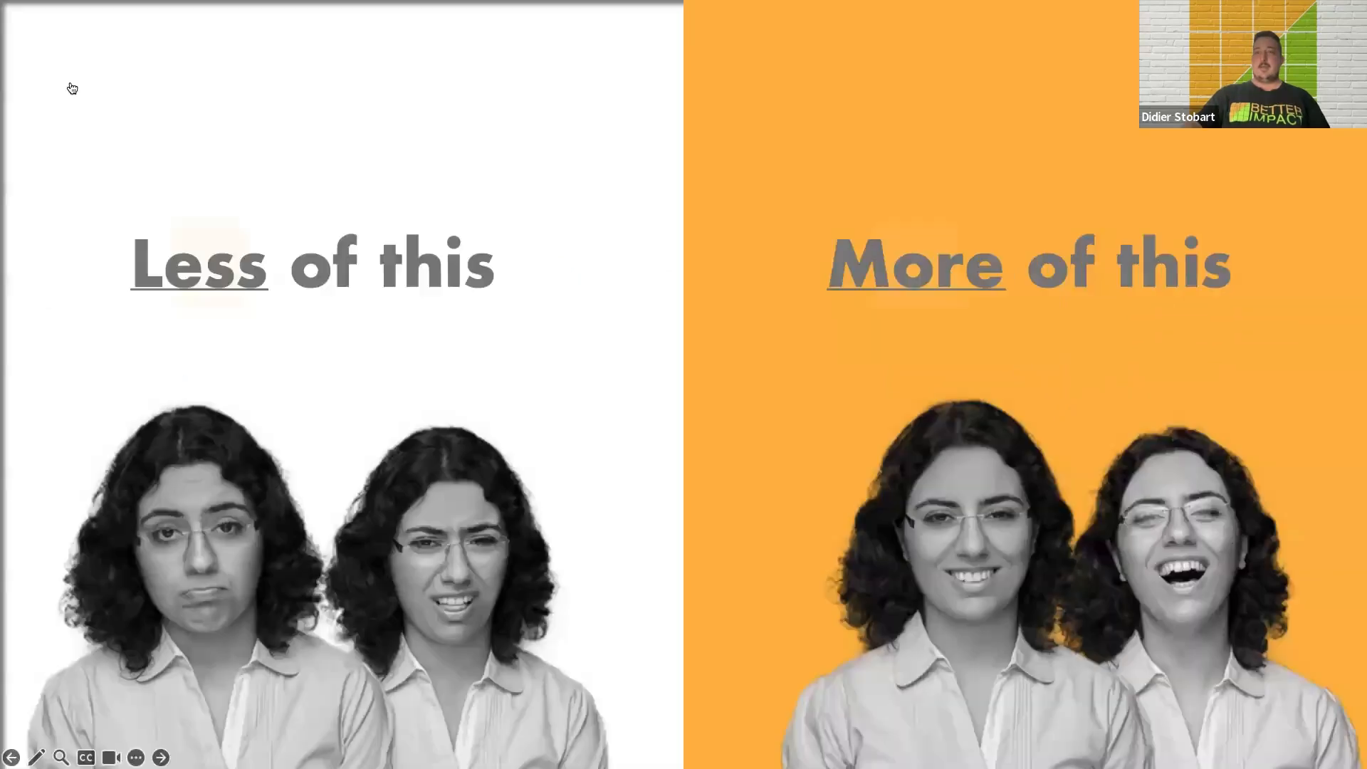
click(479, 397)
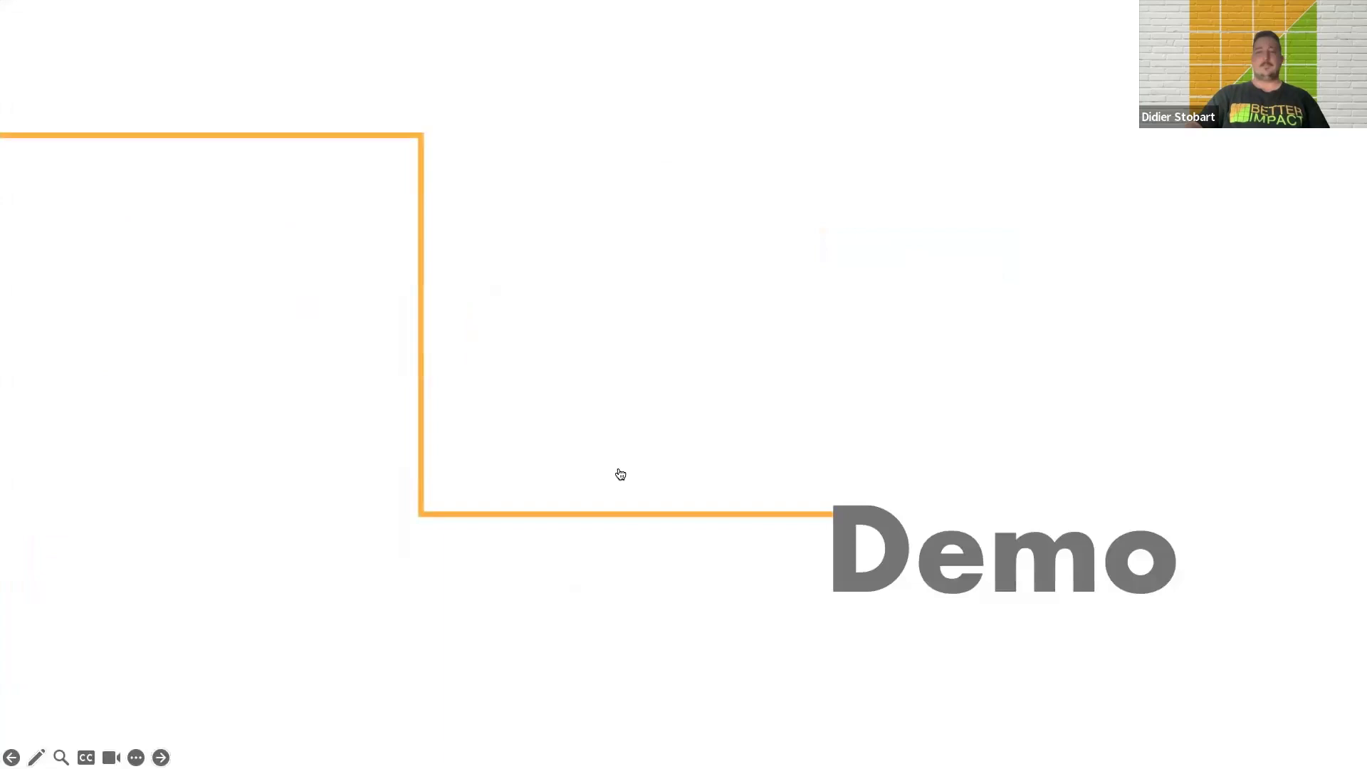